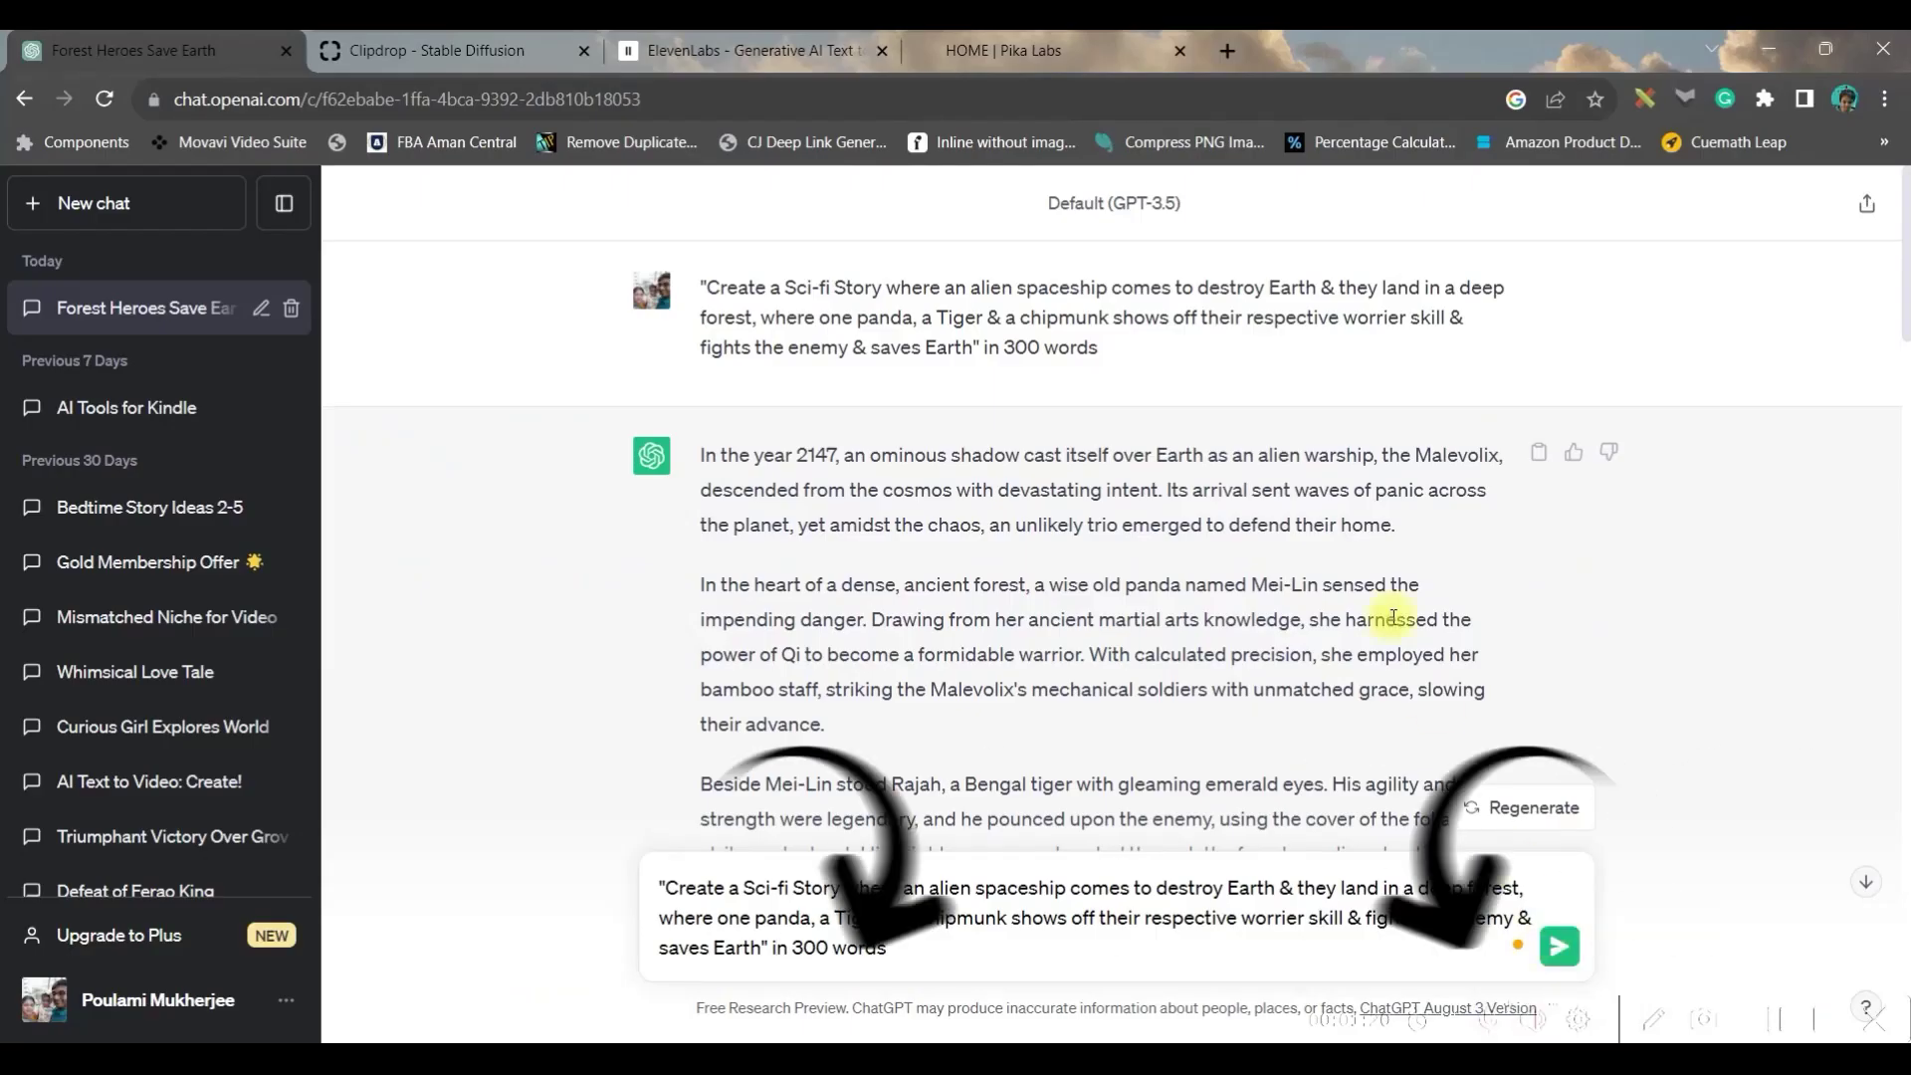
{"action": "scroll", "coordinate": [1359, 605], "scroll_direction": "down", "scroll_amount": 2}
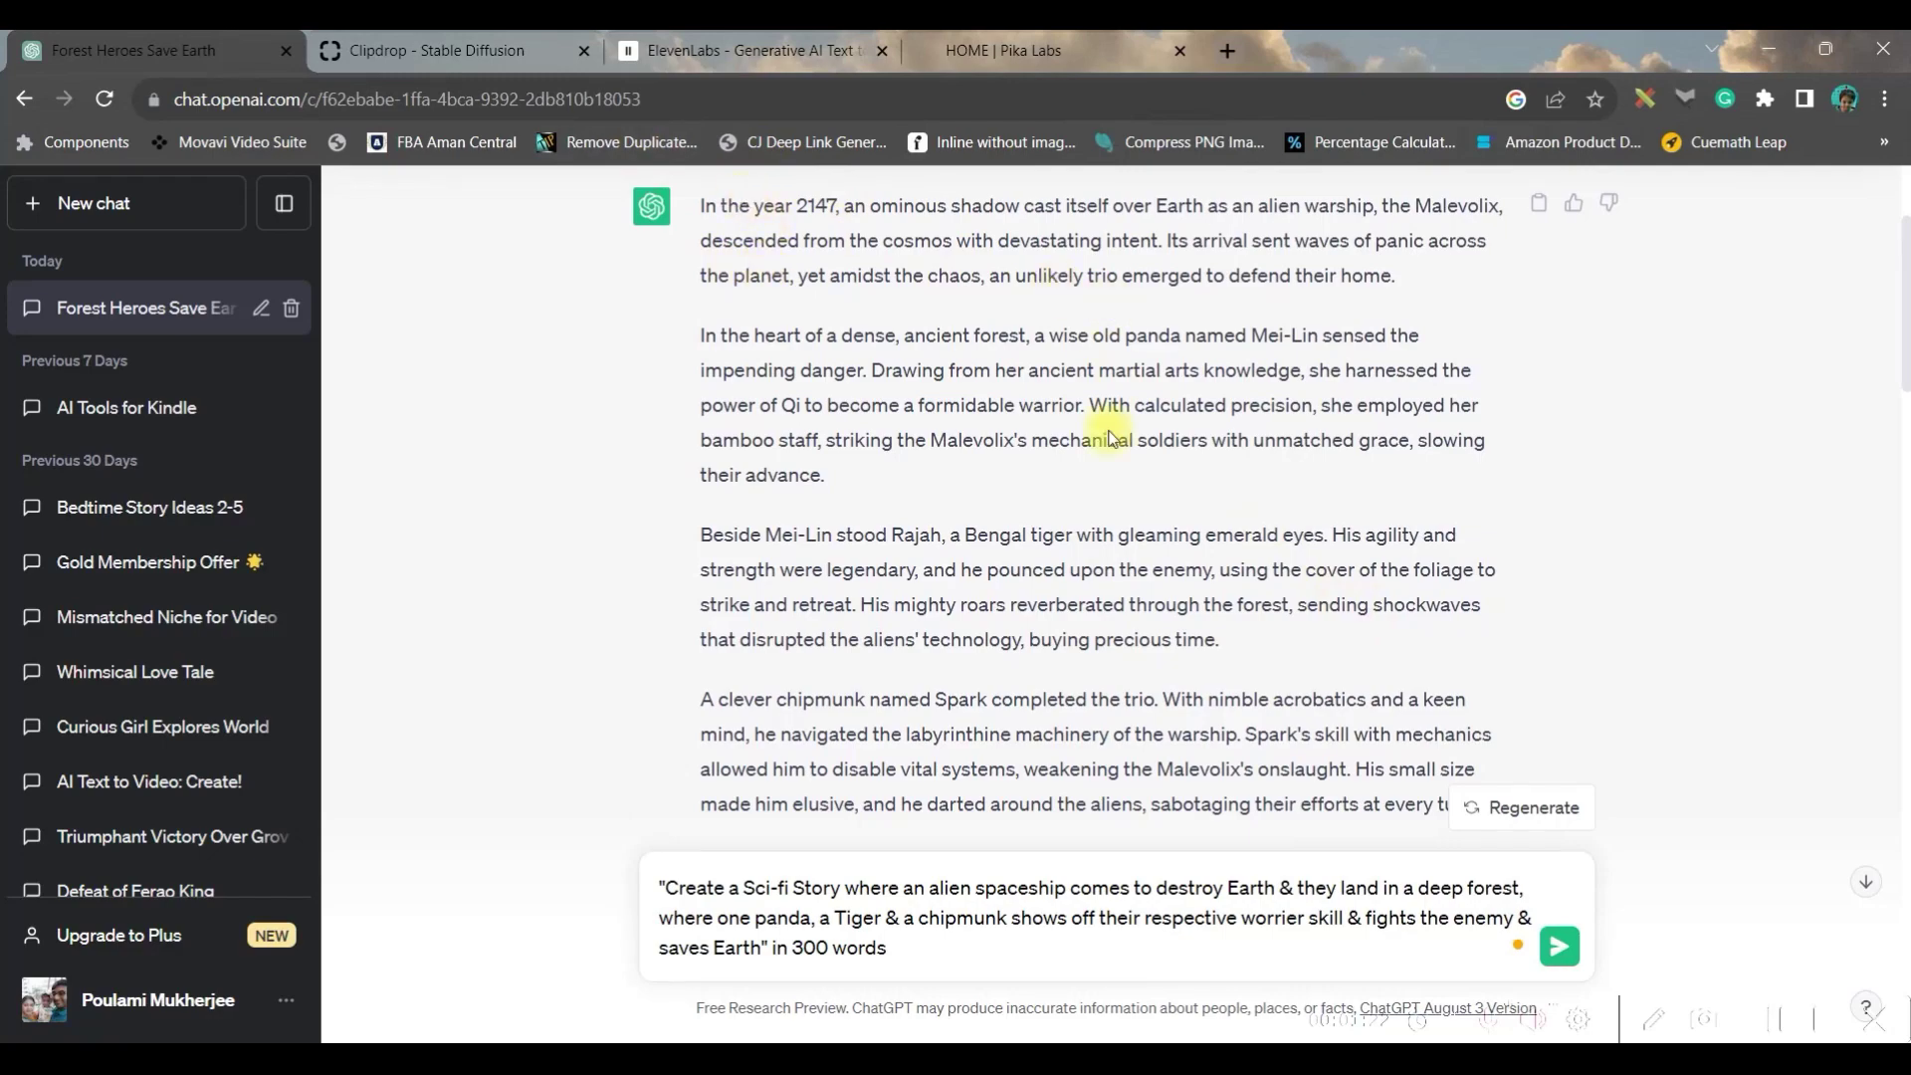
{"action": "scroll", "coordinate": [1105, 471], "scroll_direction": "down", "scroll_amount": 1}
{"action": "scroll", "coordinate": [1269, 523], "scroll_direction": "down", "scroll_amount": 3}
{"action": "scroll", "coordinate": [1045, 762], "scroll_direction": "down", "scroll_amount": 3}
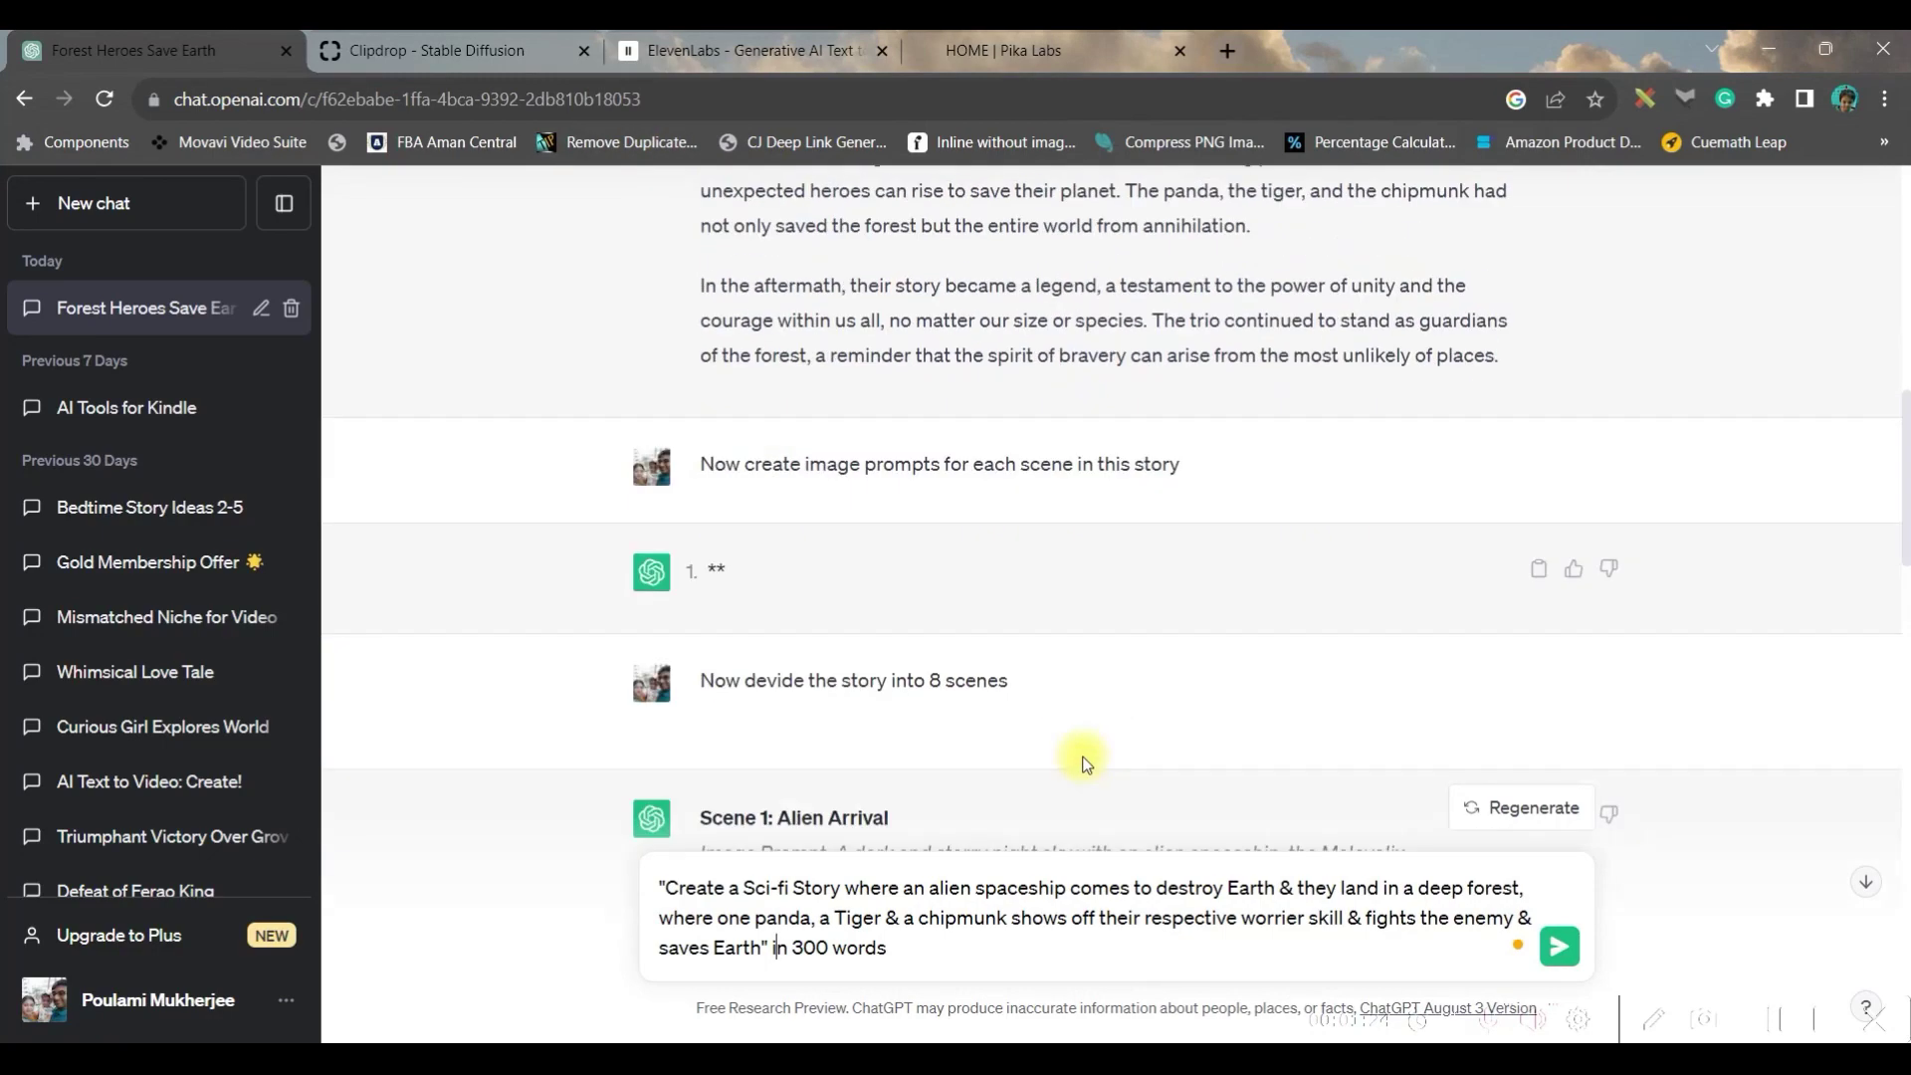
{"action": "scroll", "coordinate": [909, 549], "scroll_direction": "down", "scroll_amount": 3}
{"action": "scroll", "coordinate": [892, 445], "scroll_direction": "up", "scroll_amount": 3}
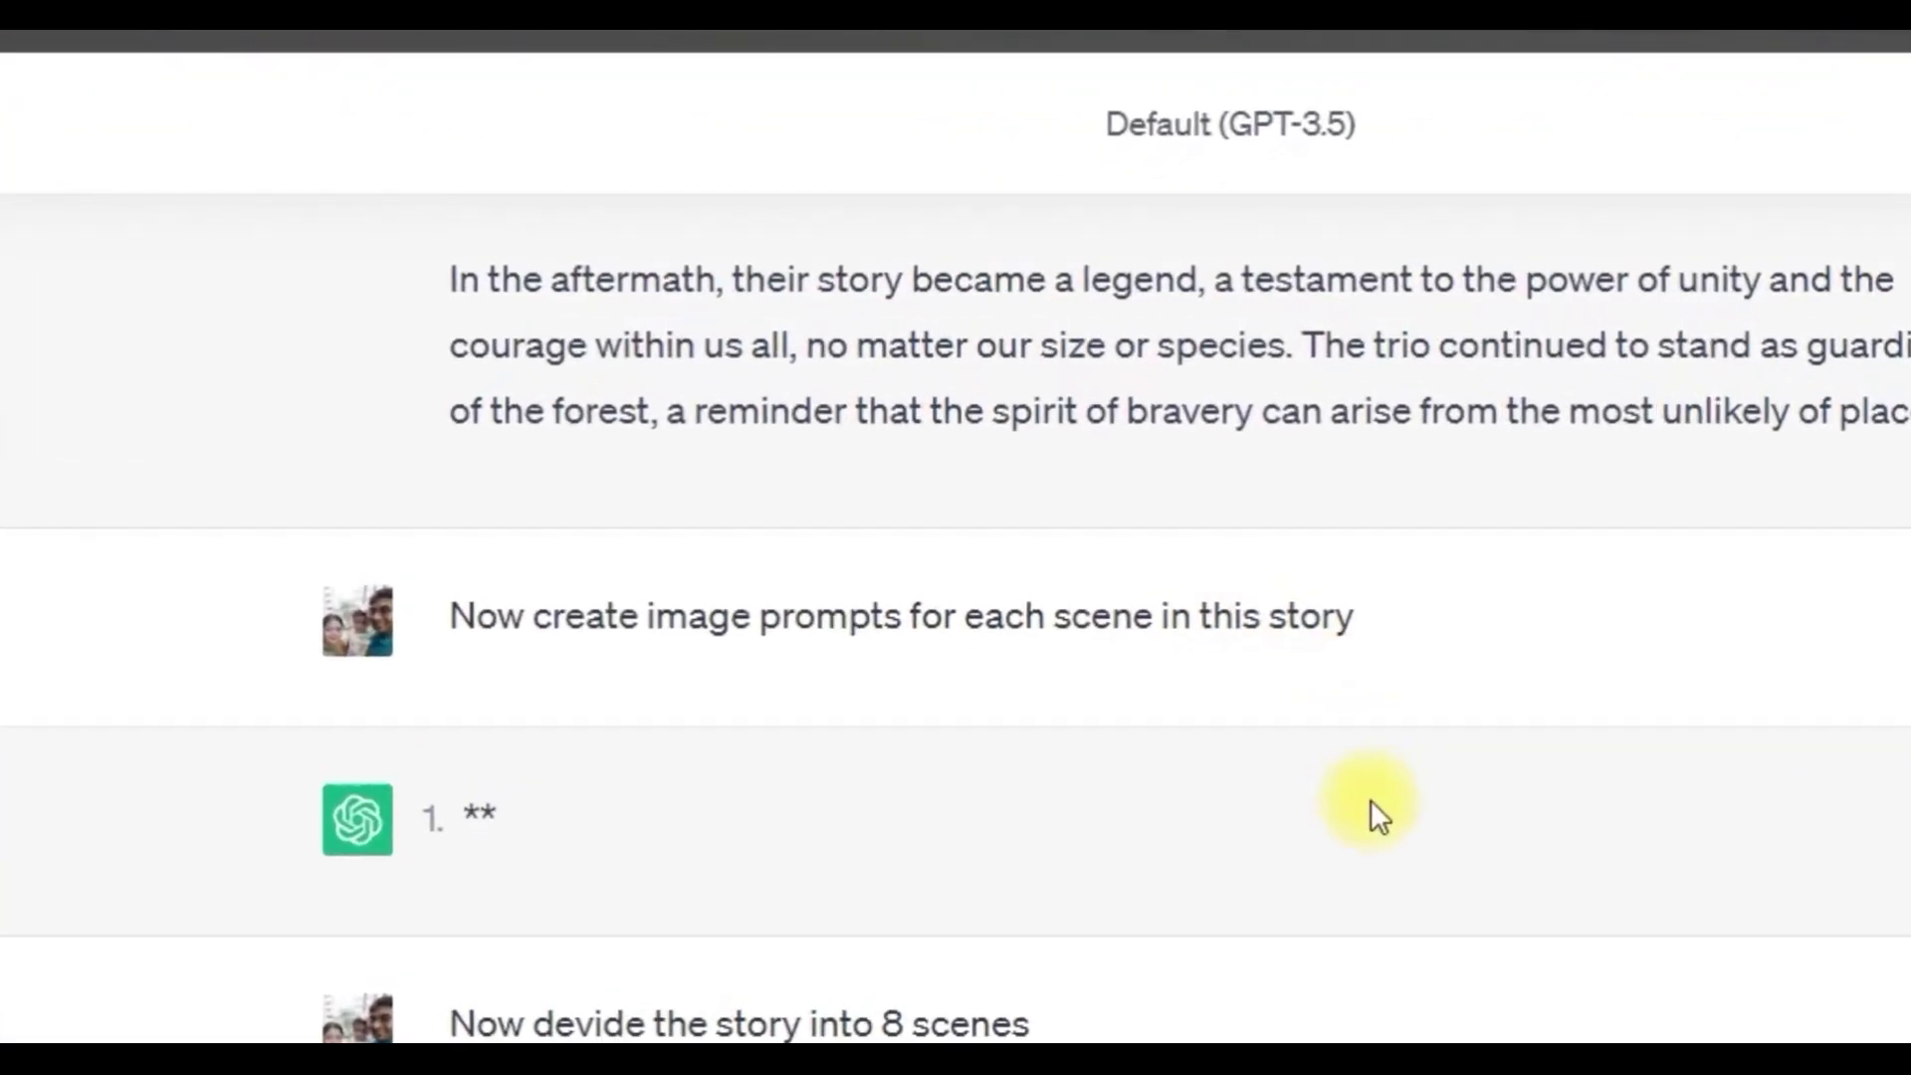
{"action": "scroll", "coordinate": [1189, 563], "scroll_direction": "down", "scroll_amount": 3}
{"action": "scroll", "coordinate": [1189, 563], "scroll_direction": "down", "scroll_amount": 2}
{"action": "scroll", "coordinate": [1189, 563], "scroll_direction": "down", "scroll_amount": 2}
{"action": "scroll", "coordinate": [1188, 563], "scroll_direction": "down", "scroll_amount": 4}
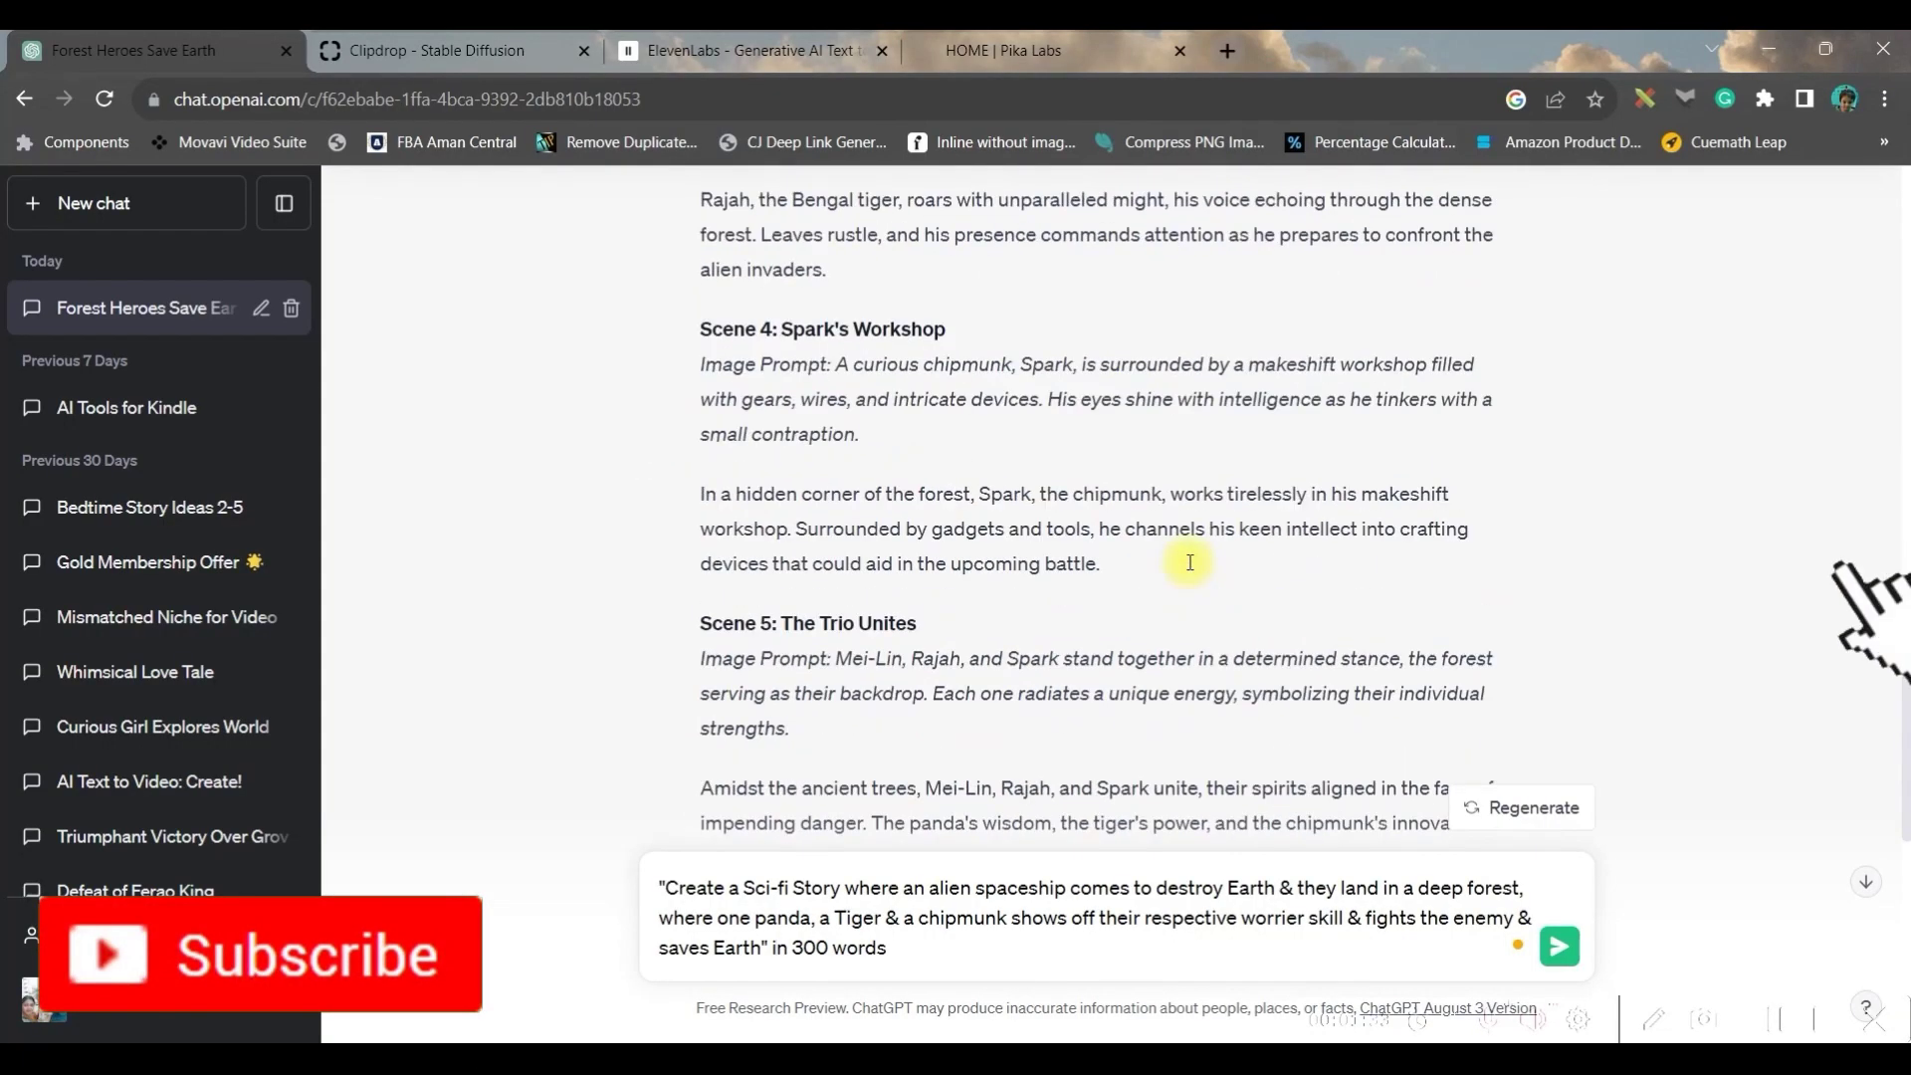
{"action": "scroll", "coordinate": [1188, 567], "scroll_direction": "down", "scroll_amount": 2}
{"action": "scroll", "coordinate": [1188, 564], "scroll_direction": "down", "scroll_amount": 5}
{"action": "scroll", "coordinate": [681, 620], "scroll_direction": "down", "scroll_amount": 1}
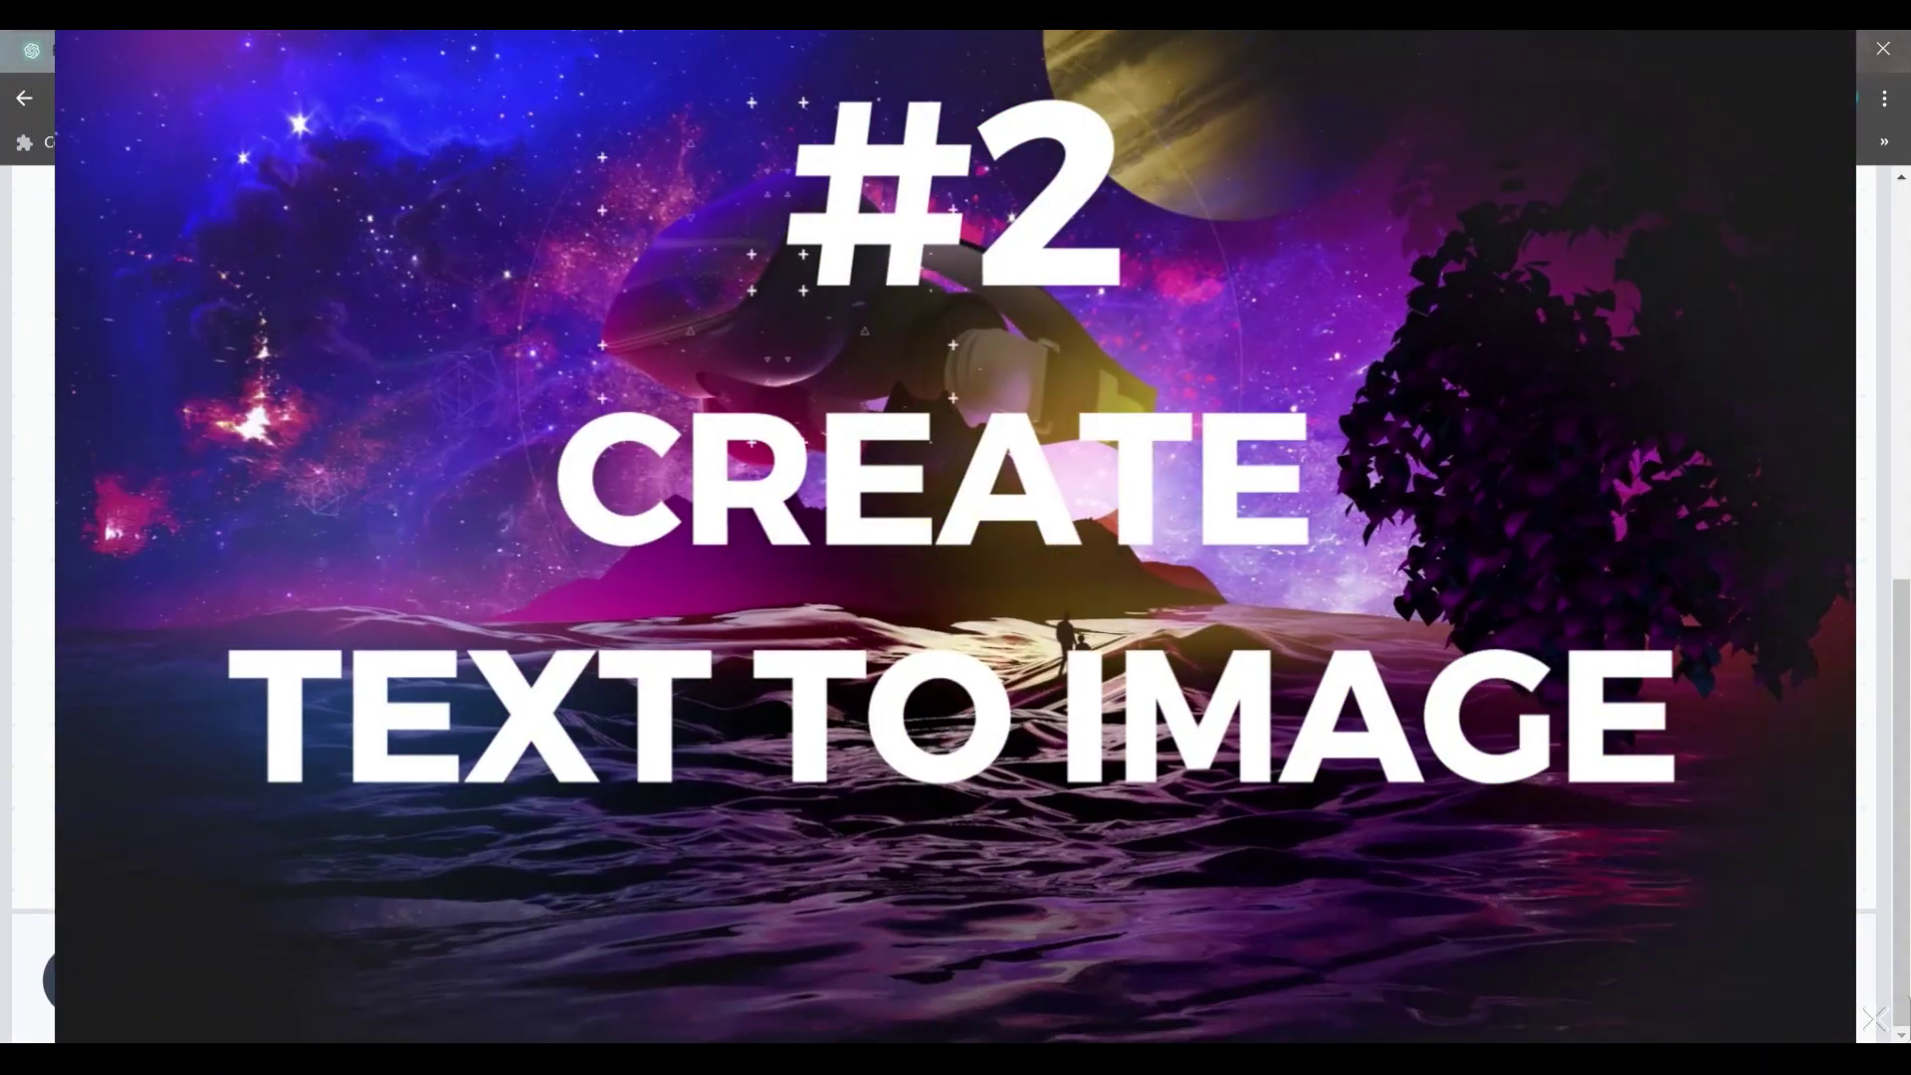
{"action": "left_click", "coordinate": [506, 51]}
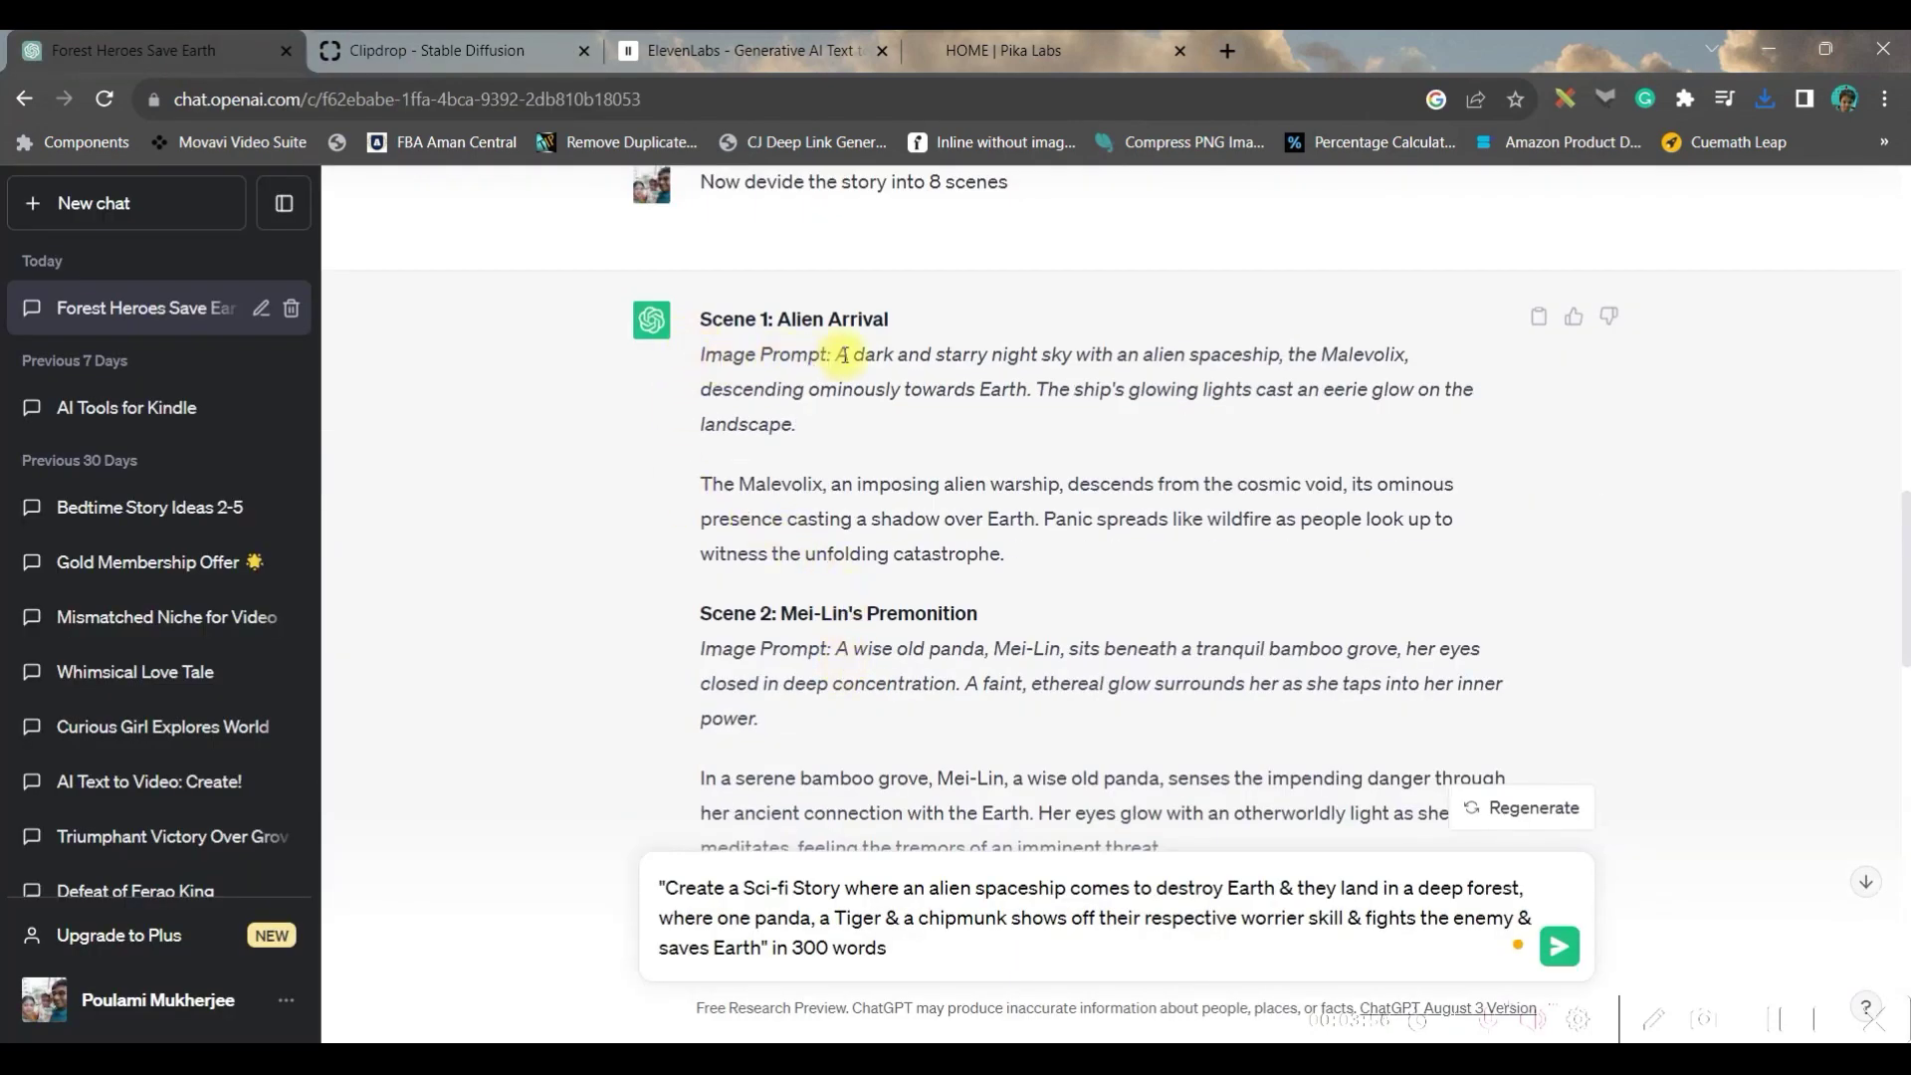
Copy the Scene 1 alien-spaceship prompt from ChatGPT into Clipdrop's prompt box
{"action": "left_click_drag", "start_coordinate": [838, 354], "coordinate": [918, 417]}
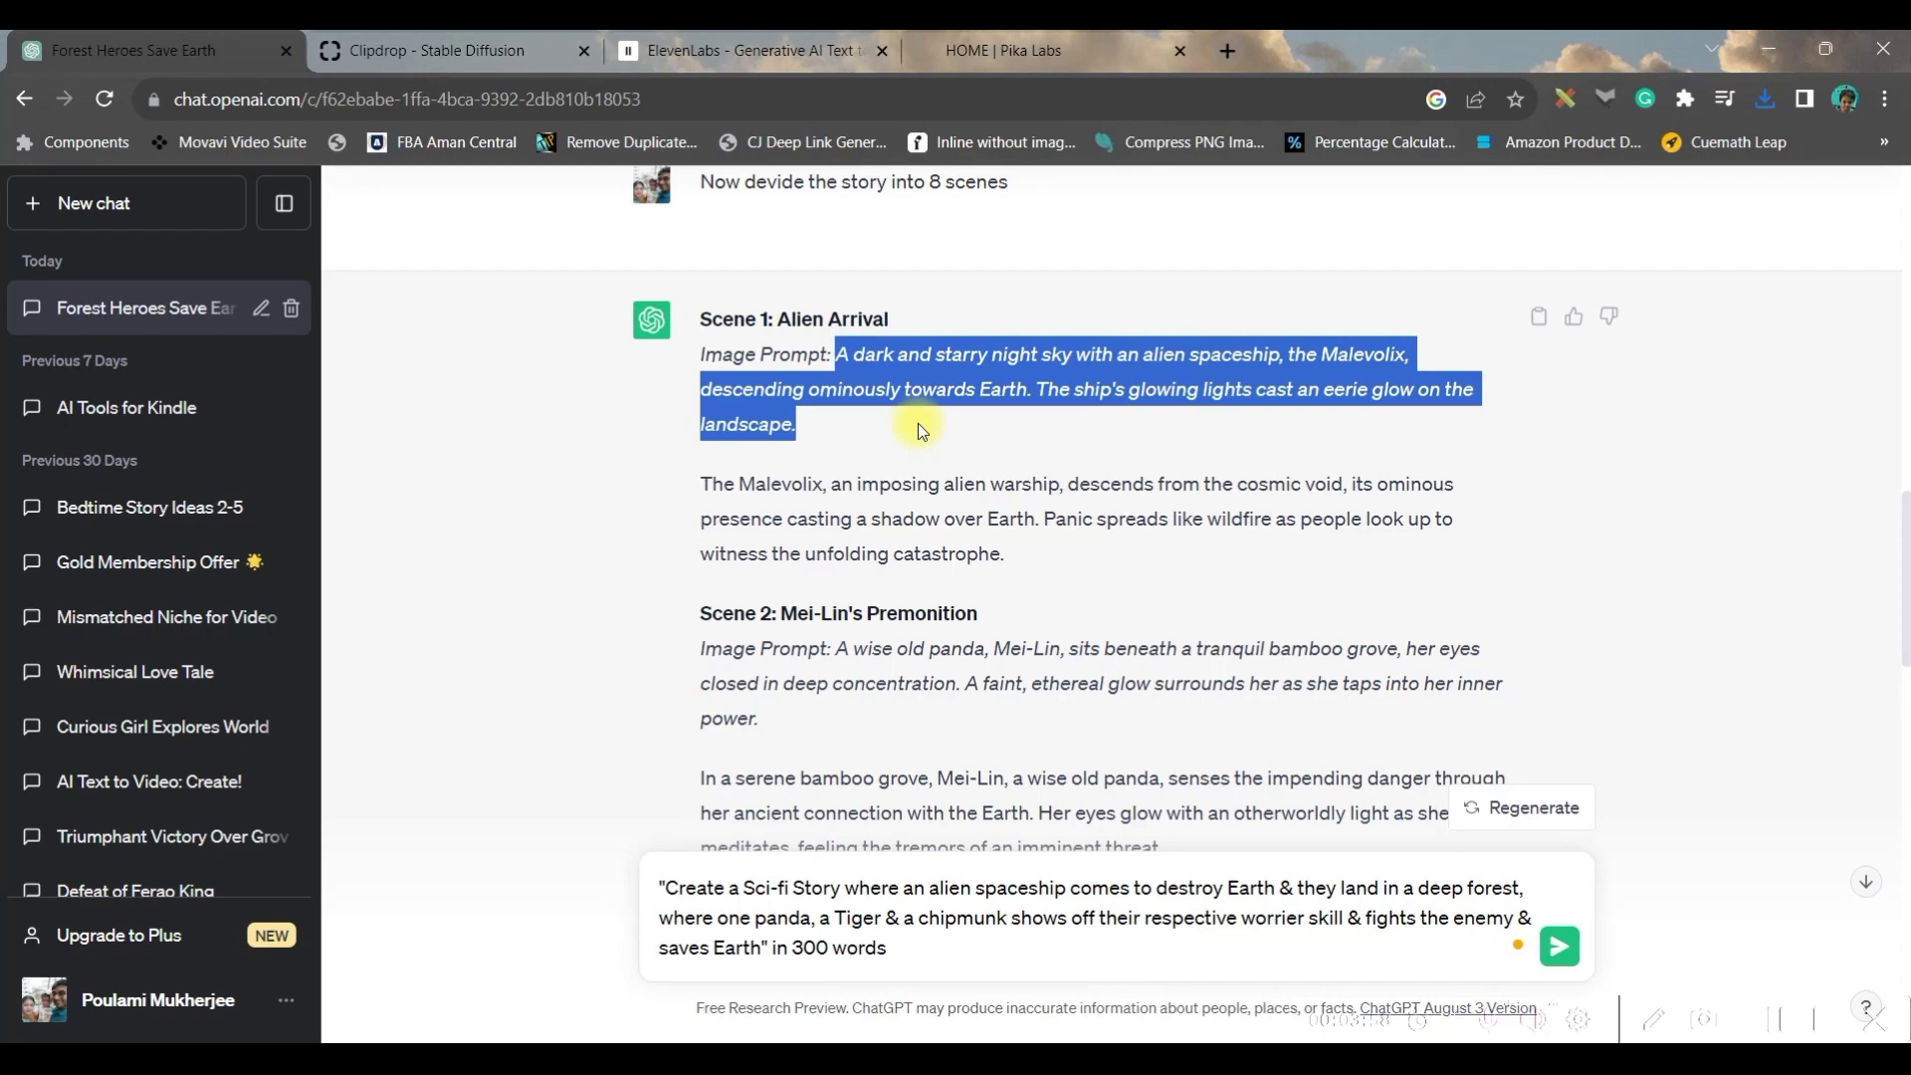
{"action": "key", "text": "ctrl+c"}
{"action": "left_click", "coordinate": [649, 40]}
{"action": "left_click", "coordinate": [433, 49]}
{"action": "left_click", "coordinate": [796, 917]}
{"action": "key", "text": "ctrl+v"}
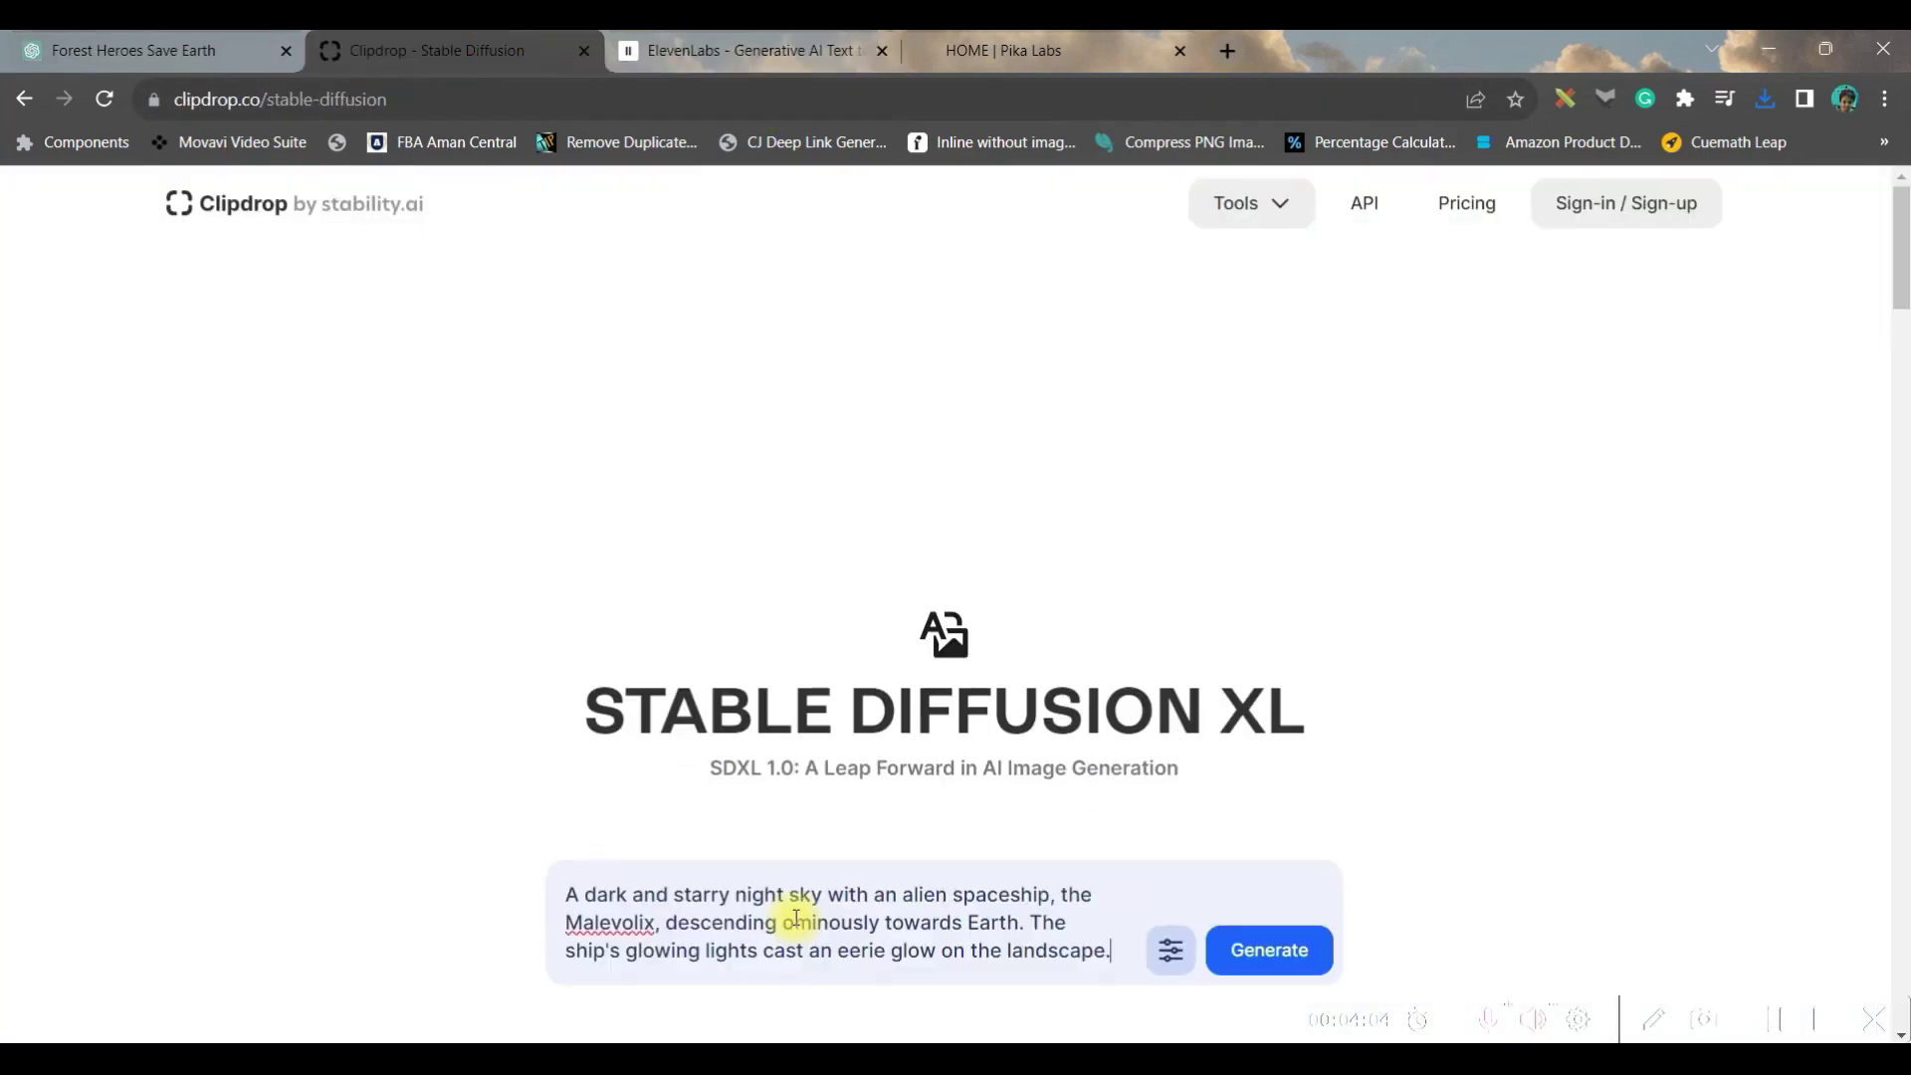
Set Widescreen (16:9) with Cinematic style and generate the Scene 1 images
{"action": "left_click", "coordinate": [1172, 952]}
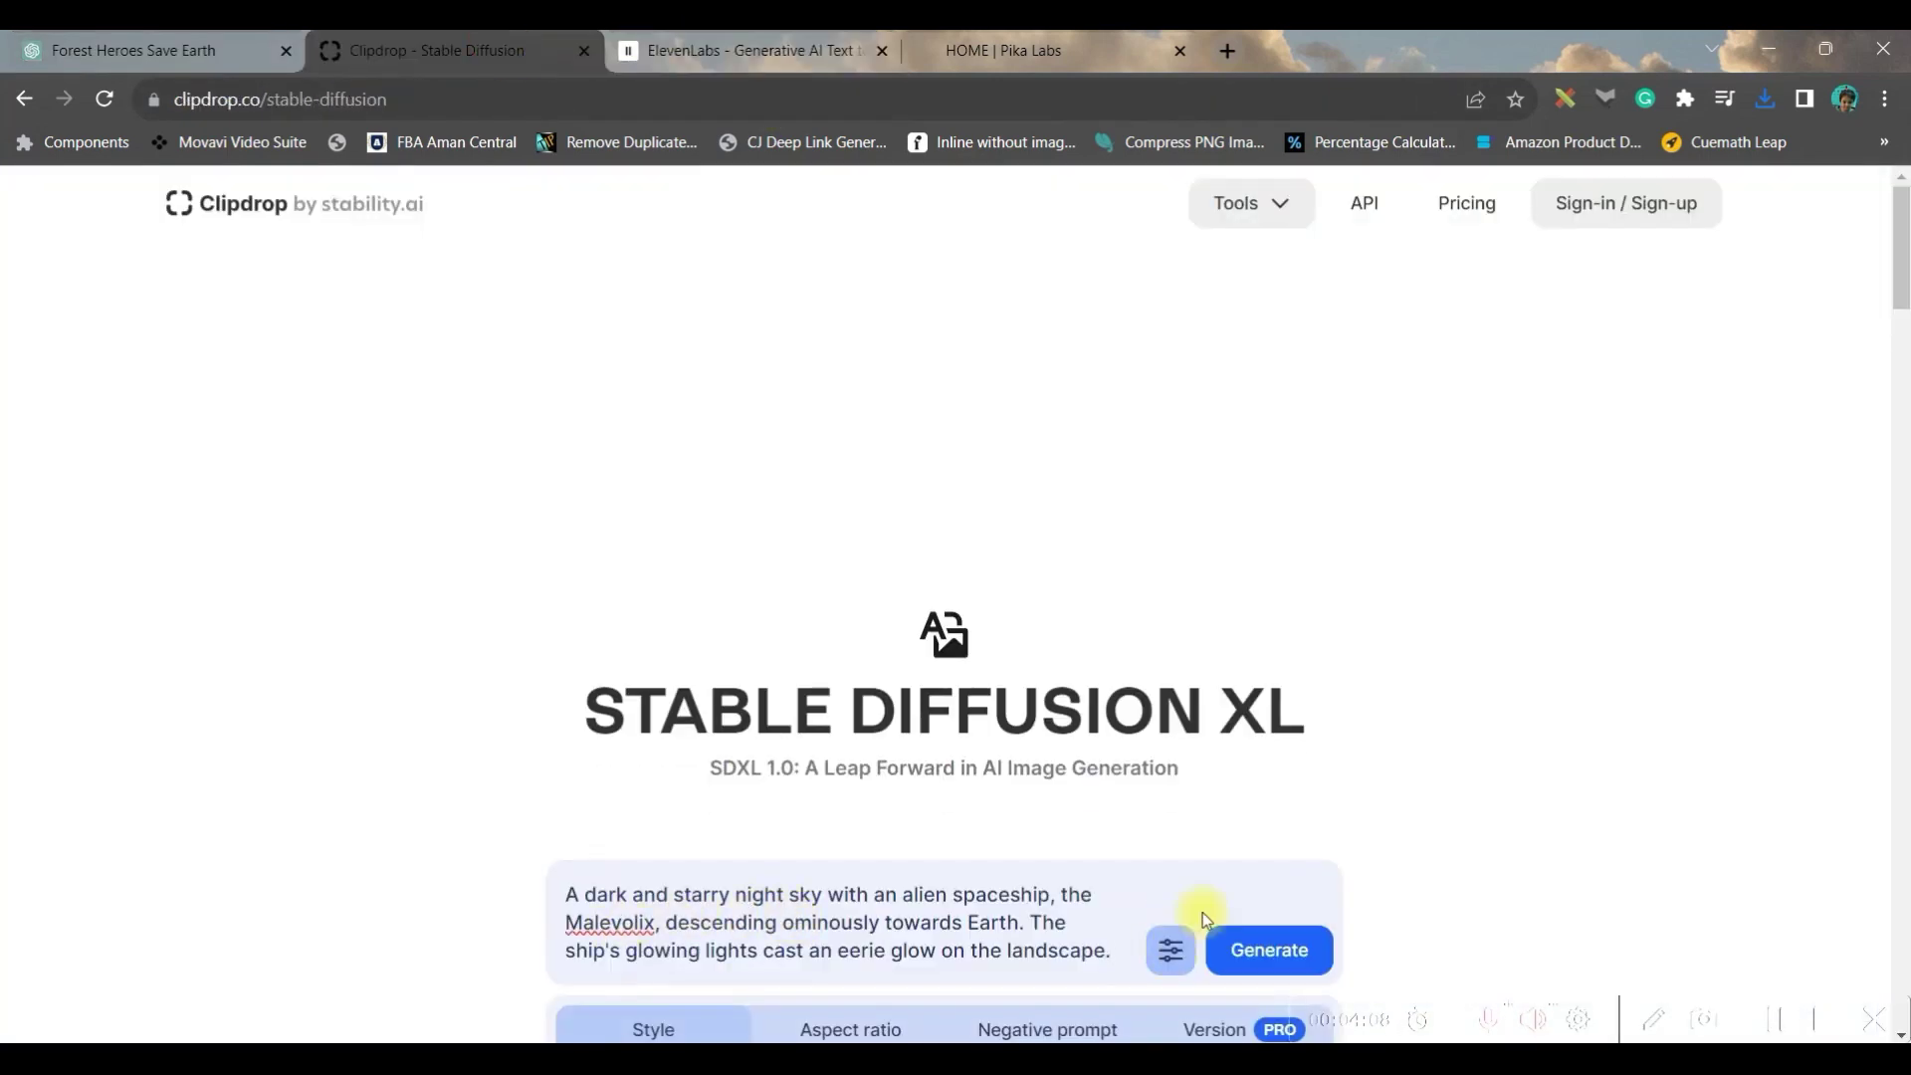
{"action": "scroll", "coordinate": [1273, 845], "scroll_direction": "down", "scroll_amount": 3}
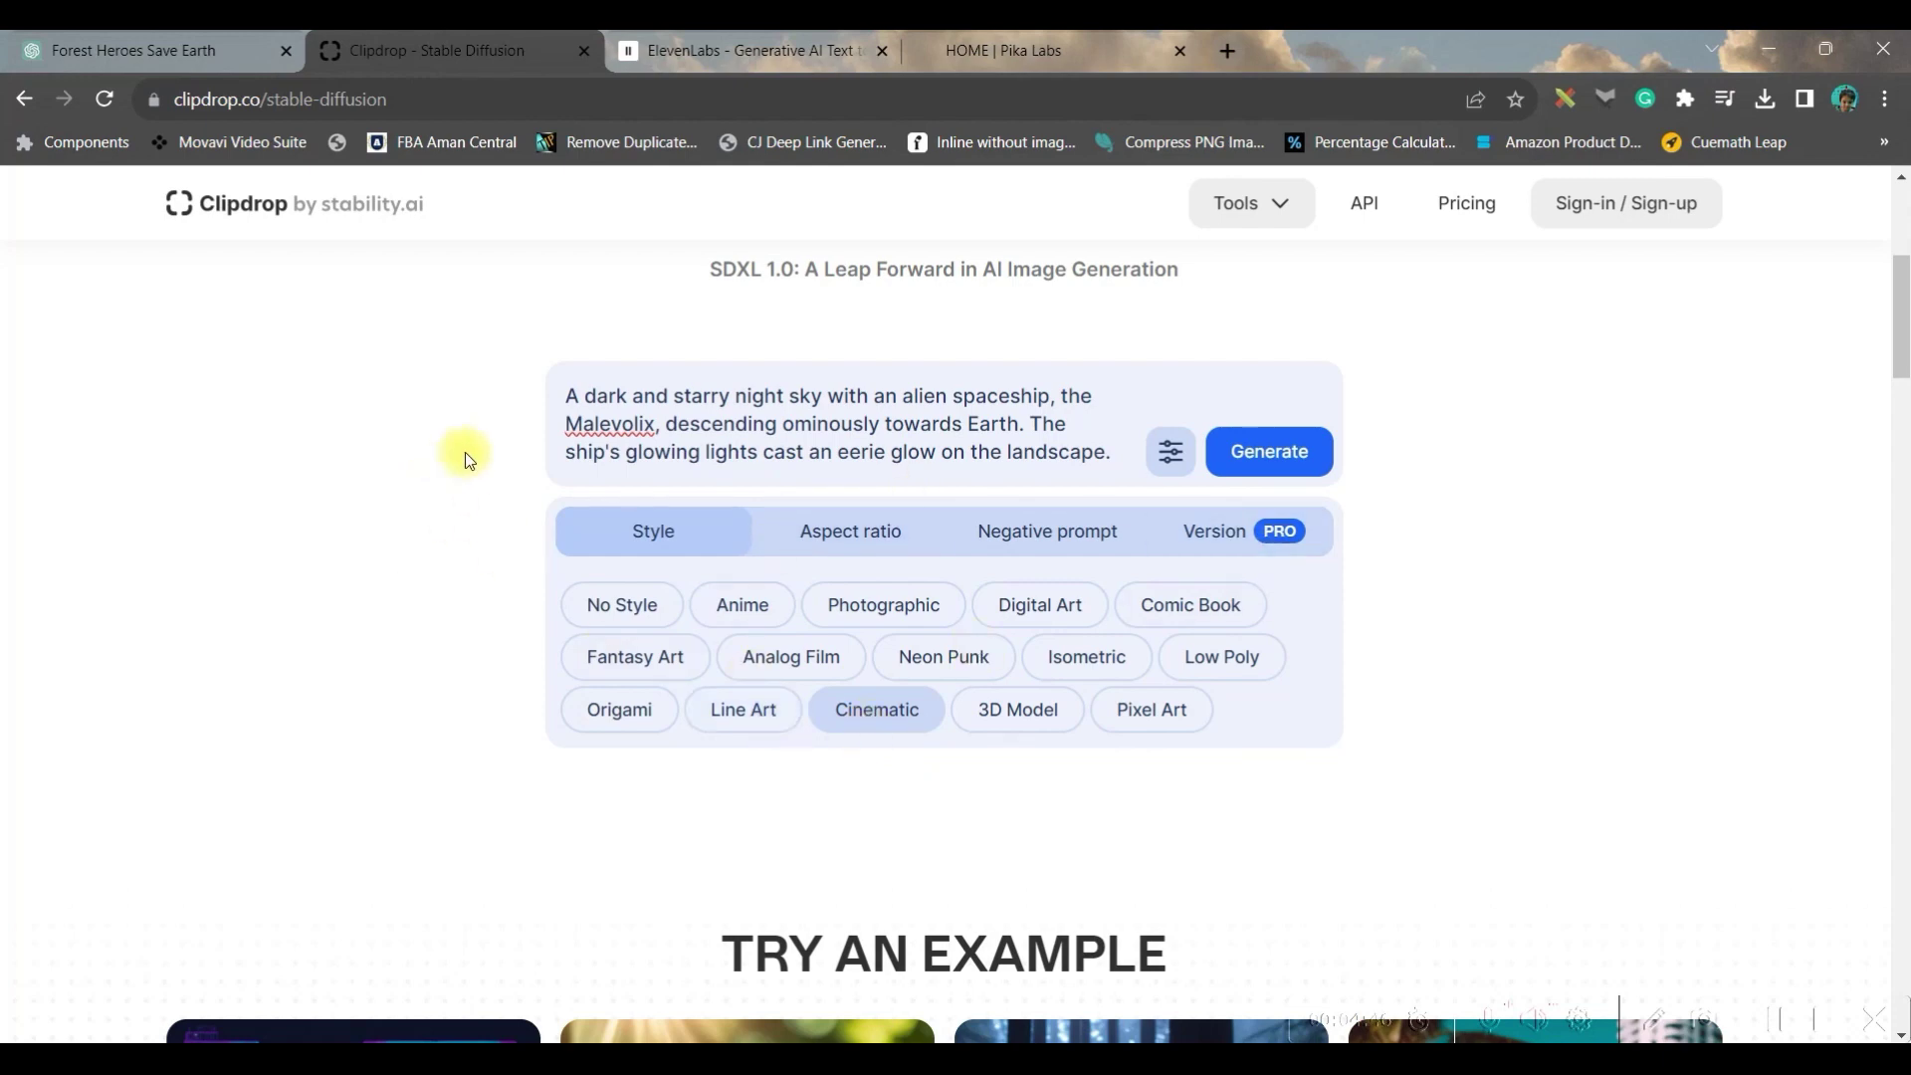
{"action": "left_click", "coordinate": [854, 544]}
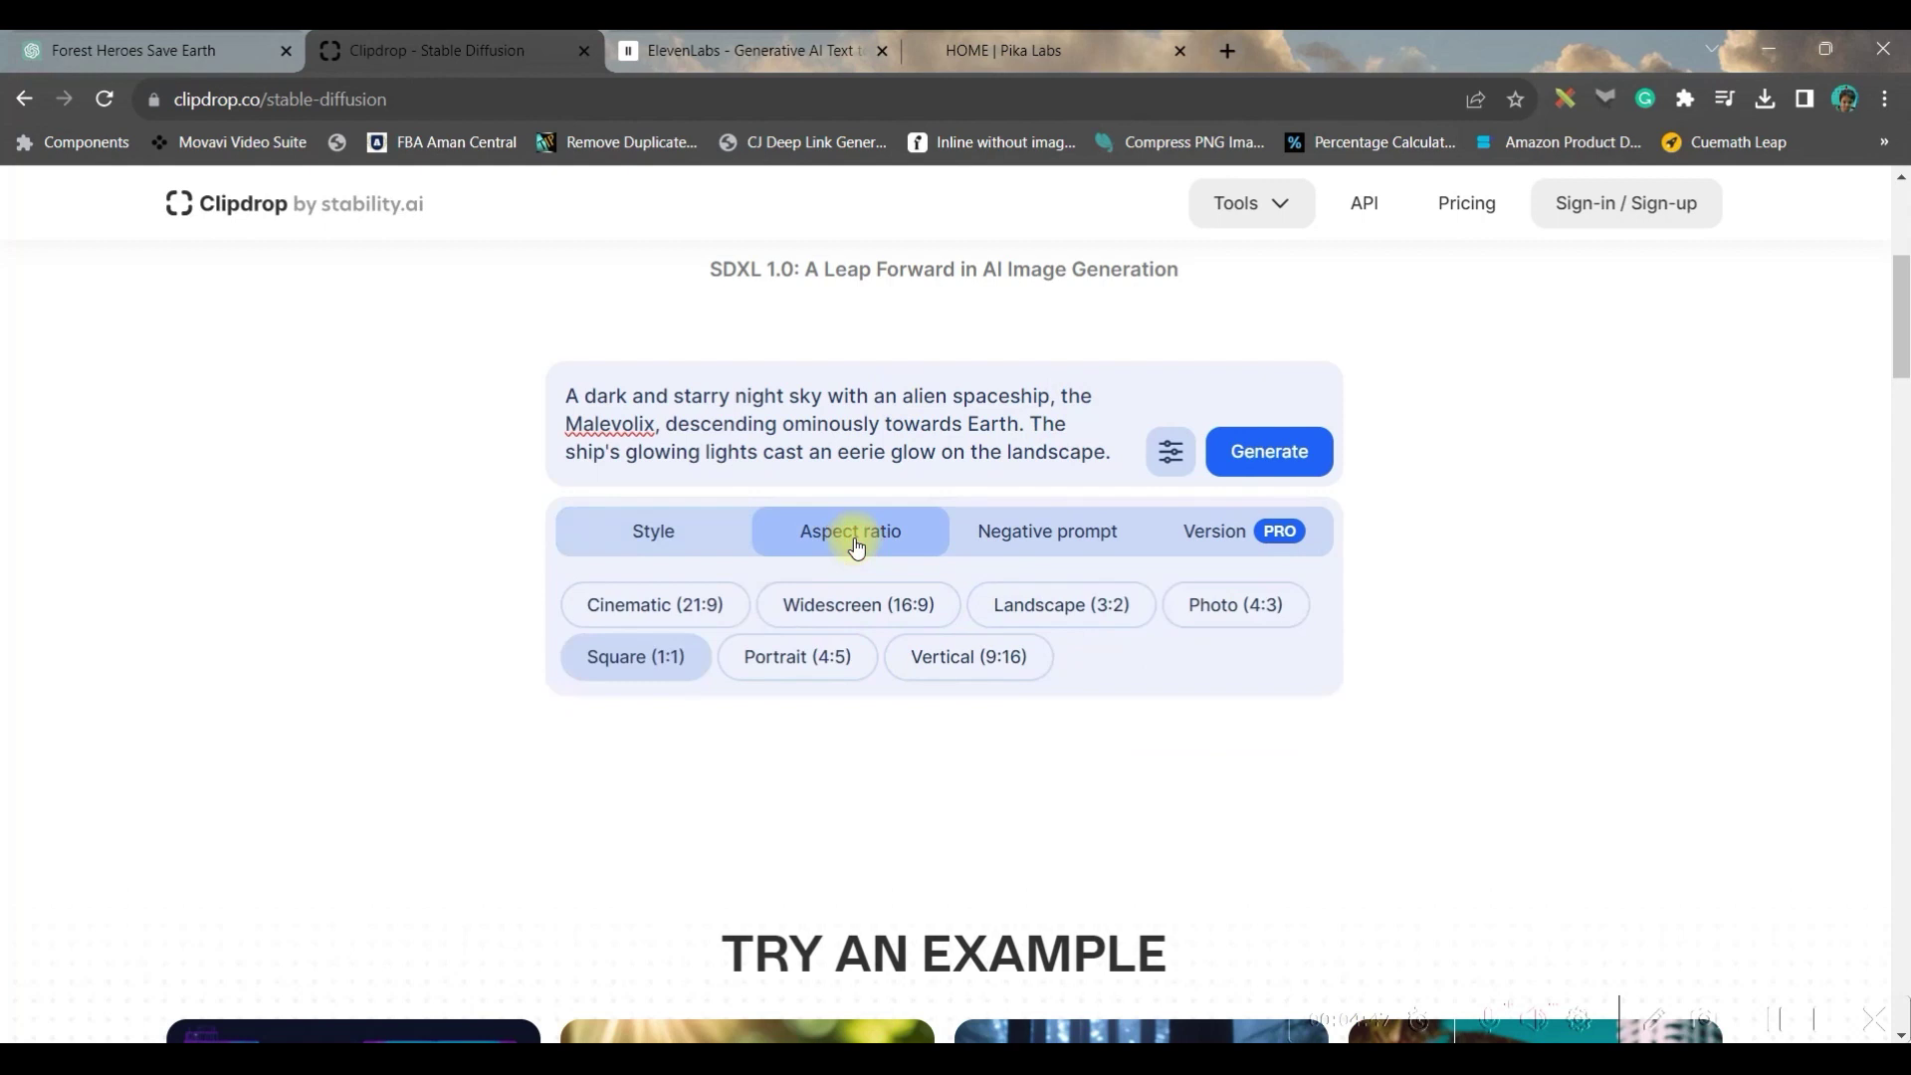
{"action": "left_click", "coordinate": [867, 612]}
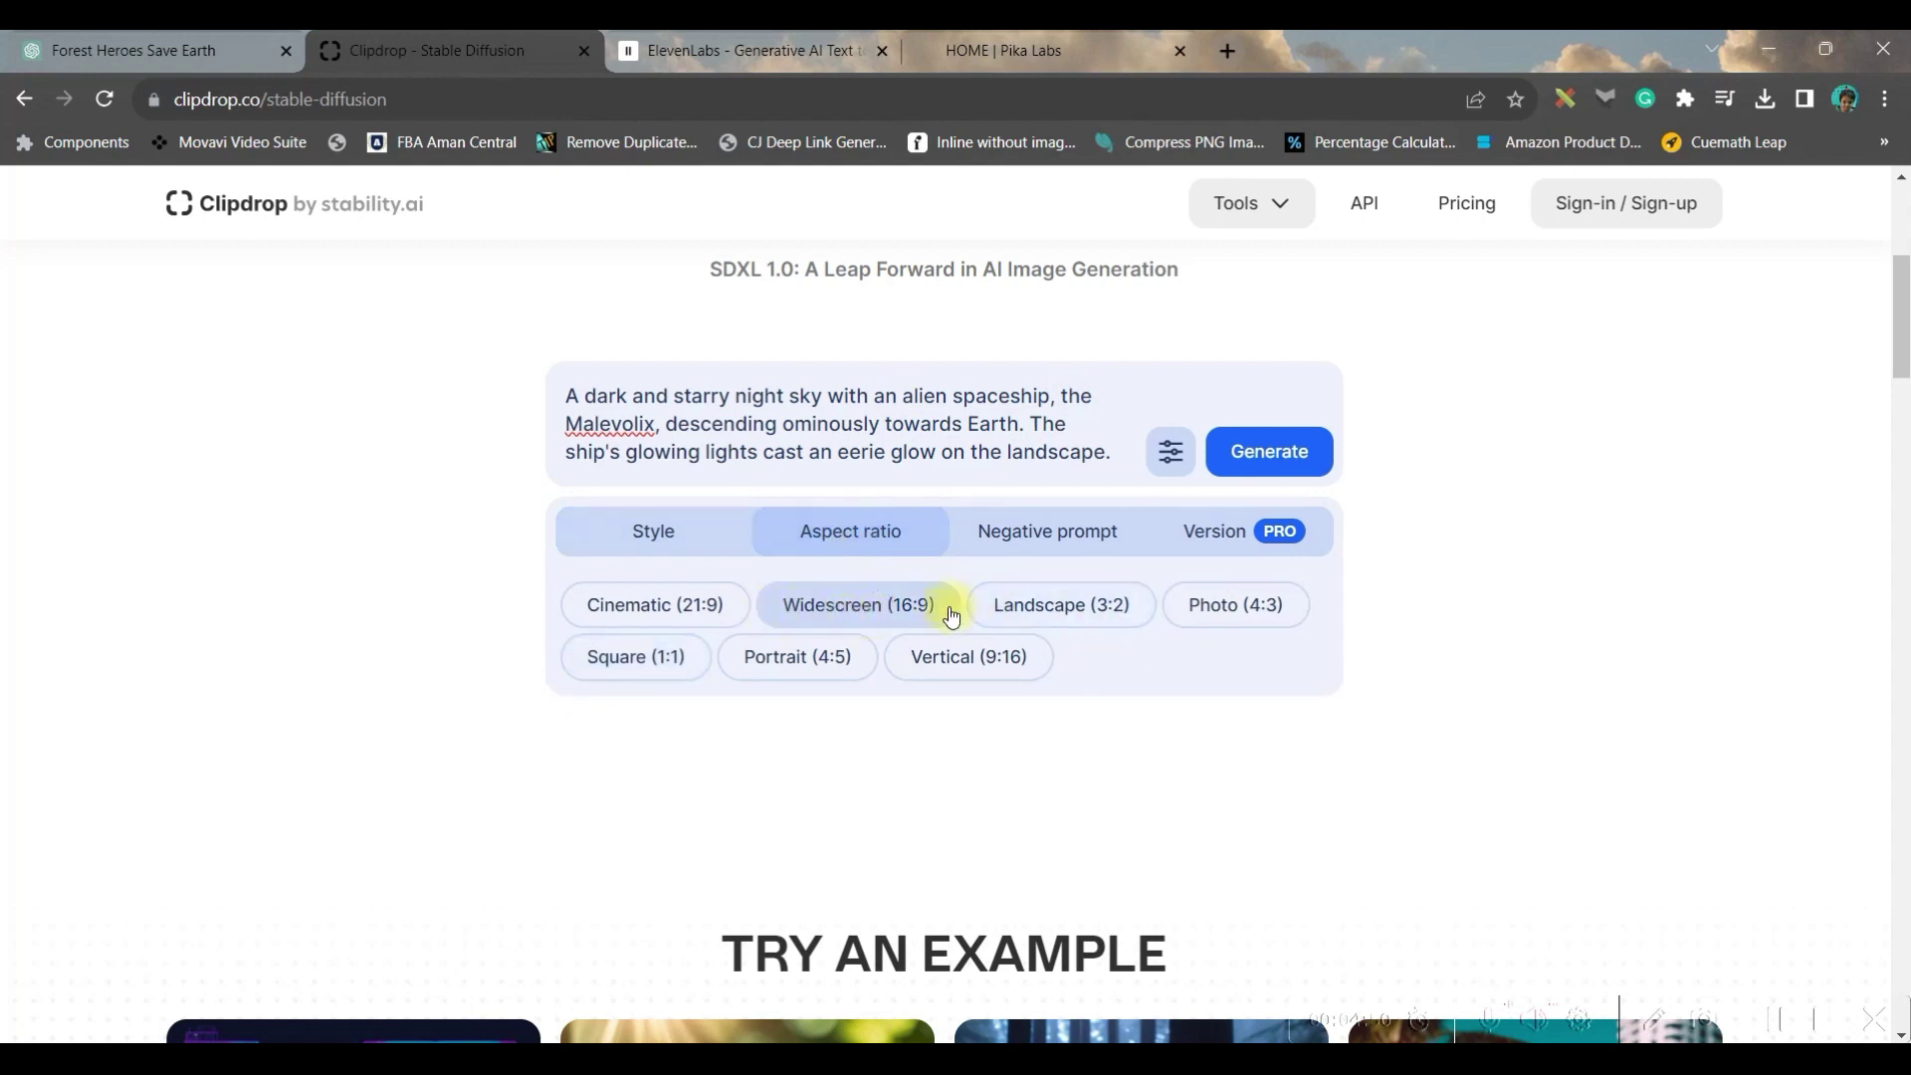
{"action": "left_click", "coordinate": [1045, 540]}
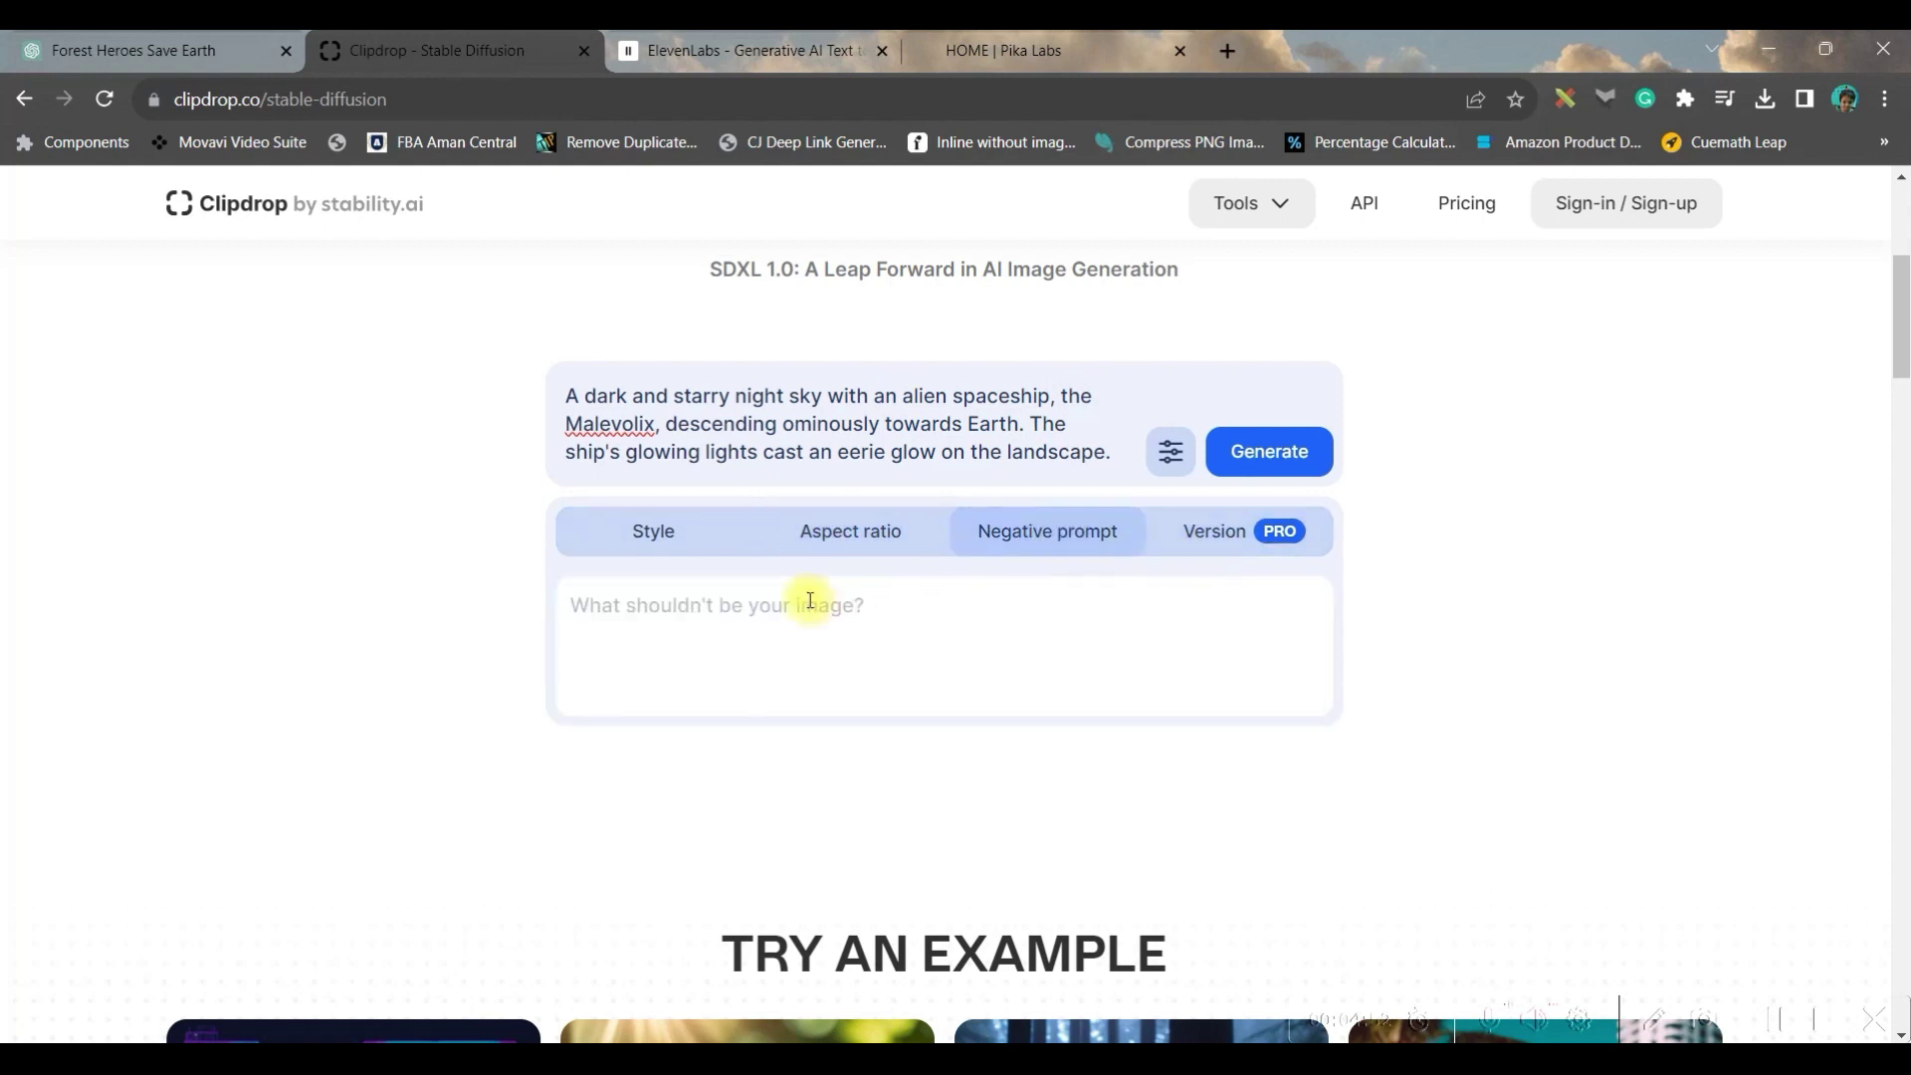
{"action": "left_click", "coordinate": [1242, 532]}
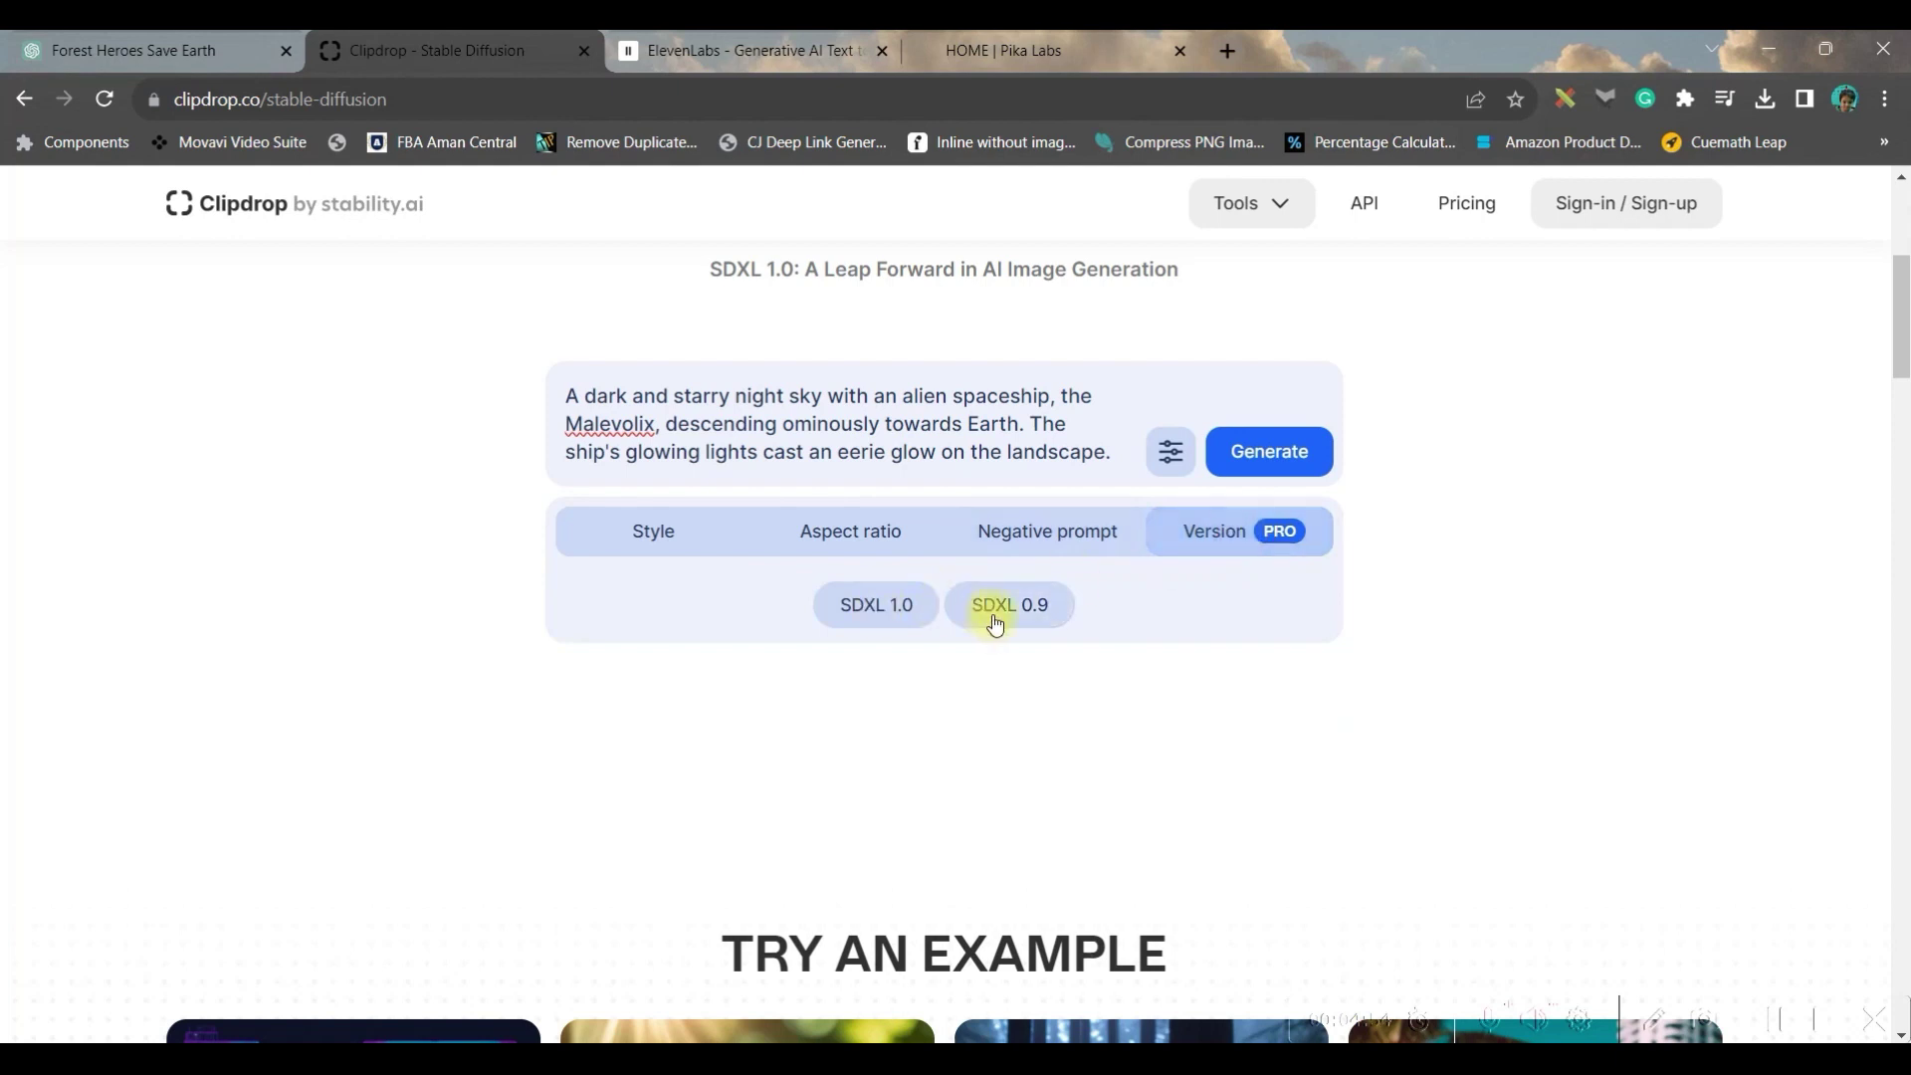
{"action": "left_click", "coordinate": [694, 538]}
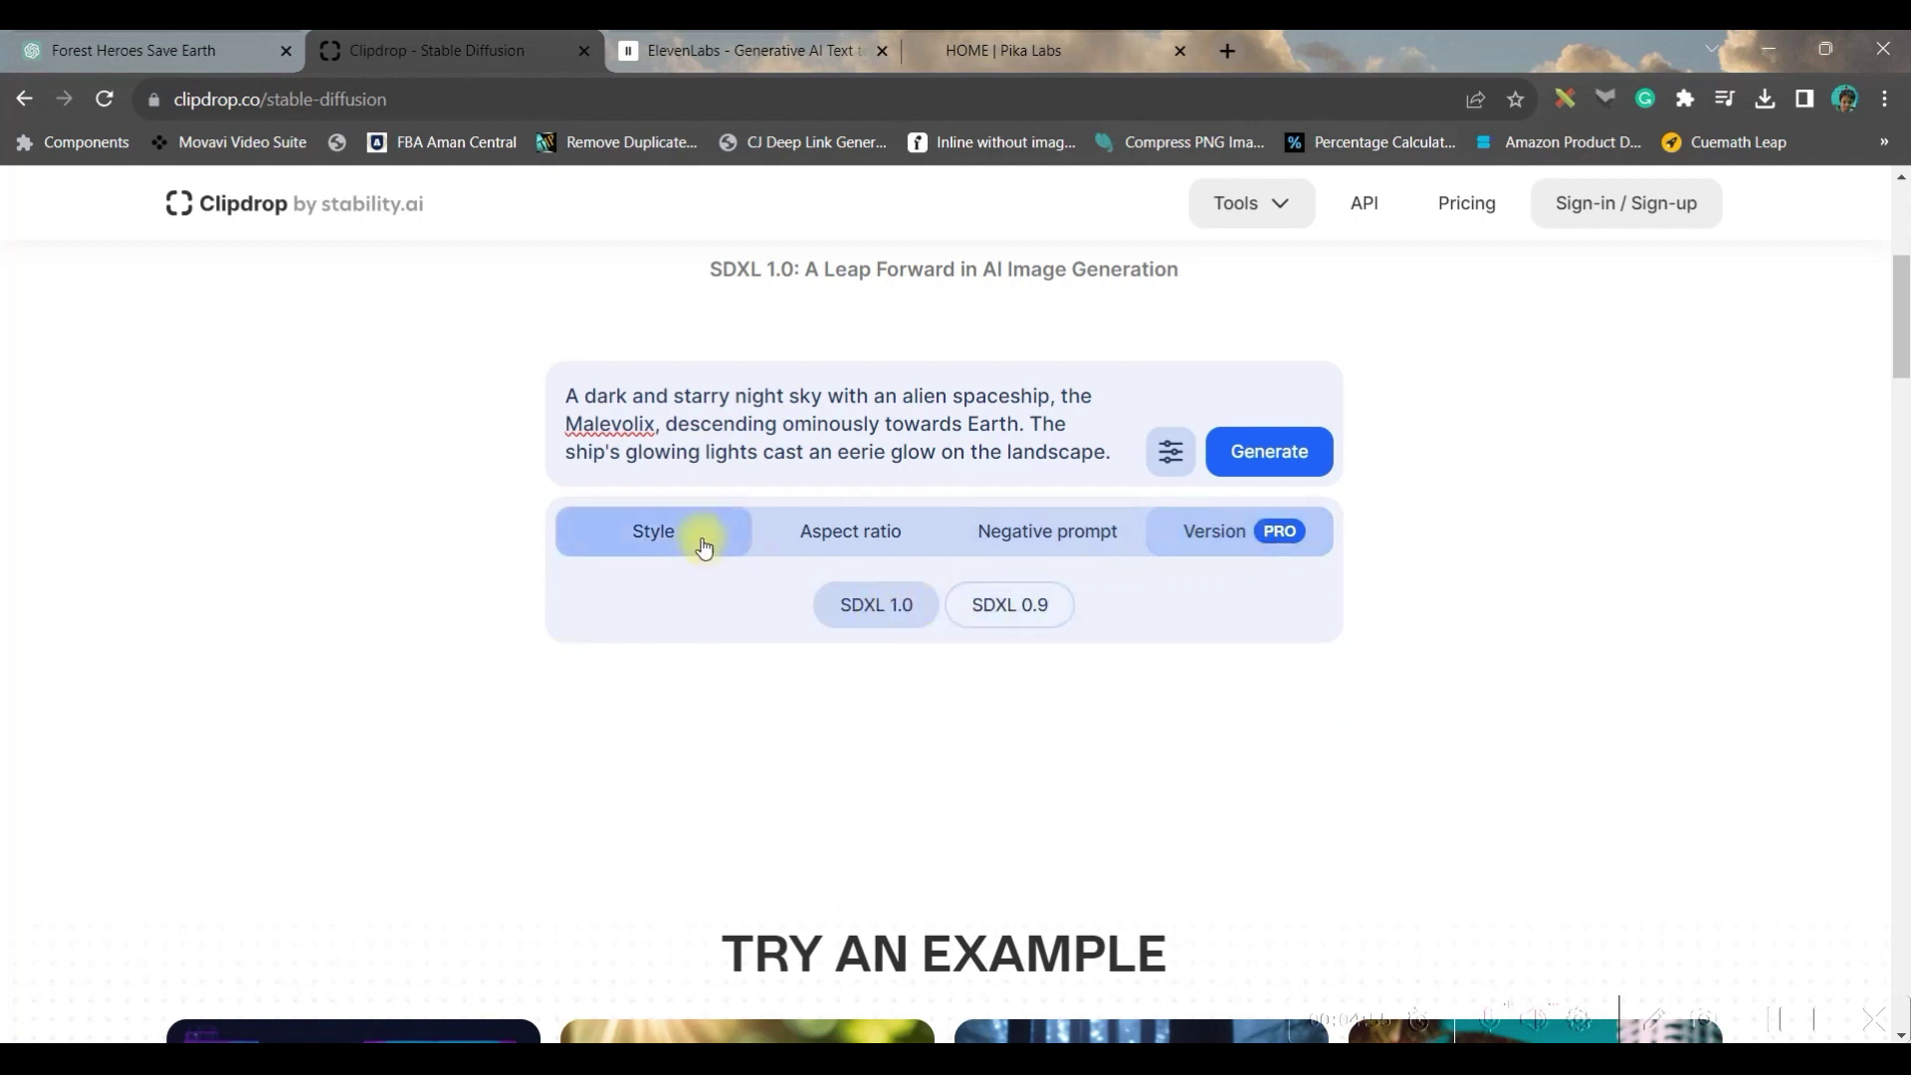
{"action": "left_click", "coordinate": [1283, 453]}
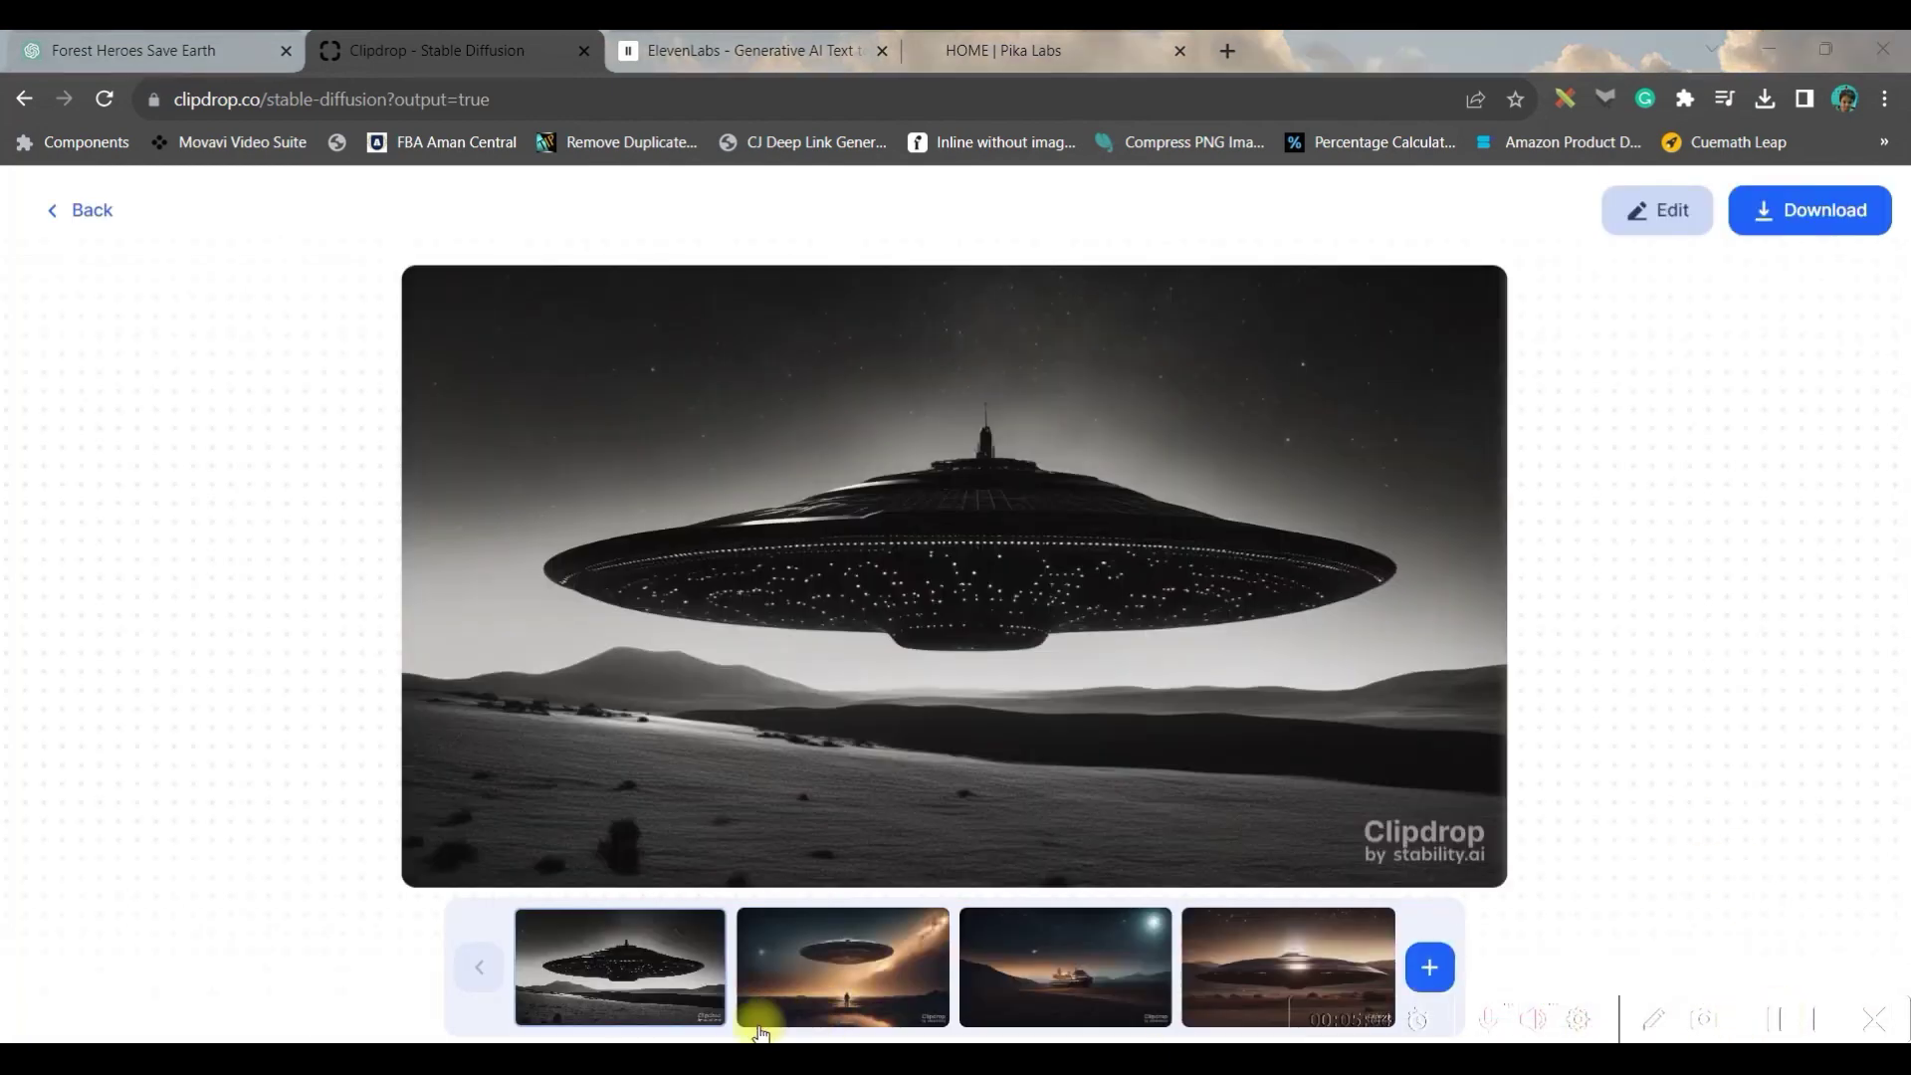
Compare the four spaceship images, download the chosen one, and return to ChatGPT
{"action": "left_click", "coordinate": [819, 958]}
{"action": "left_click", "coordinate": [1030, 953]}
{"action": "left_click", "coordinate": [1296, 958]}
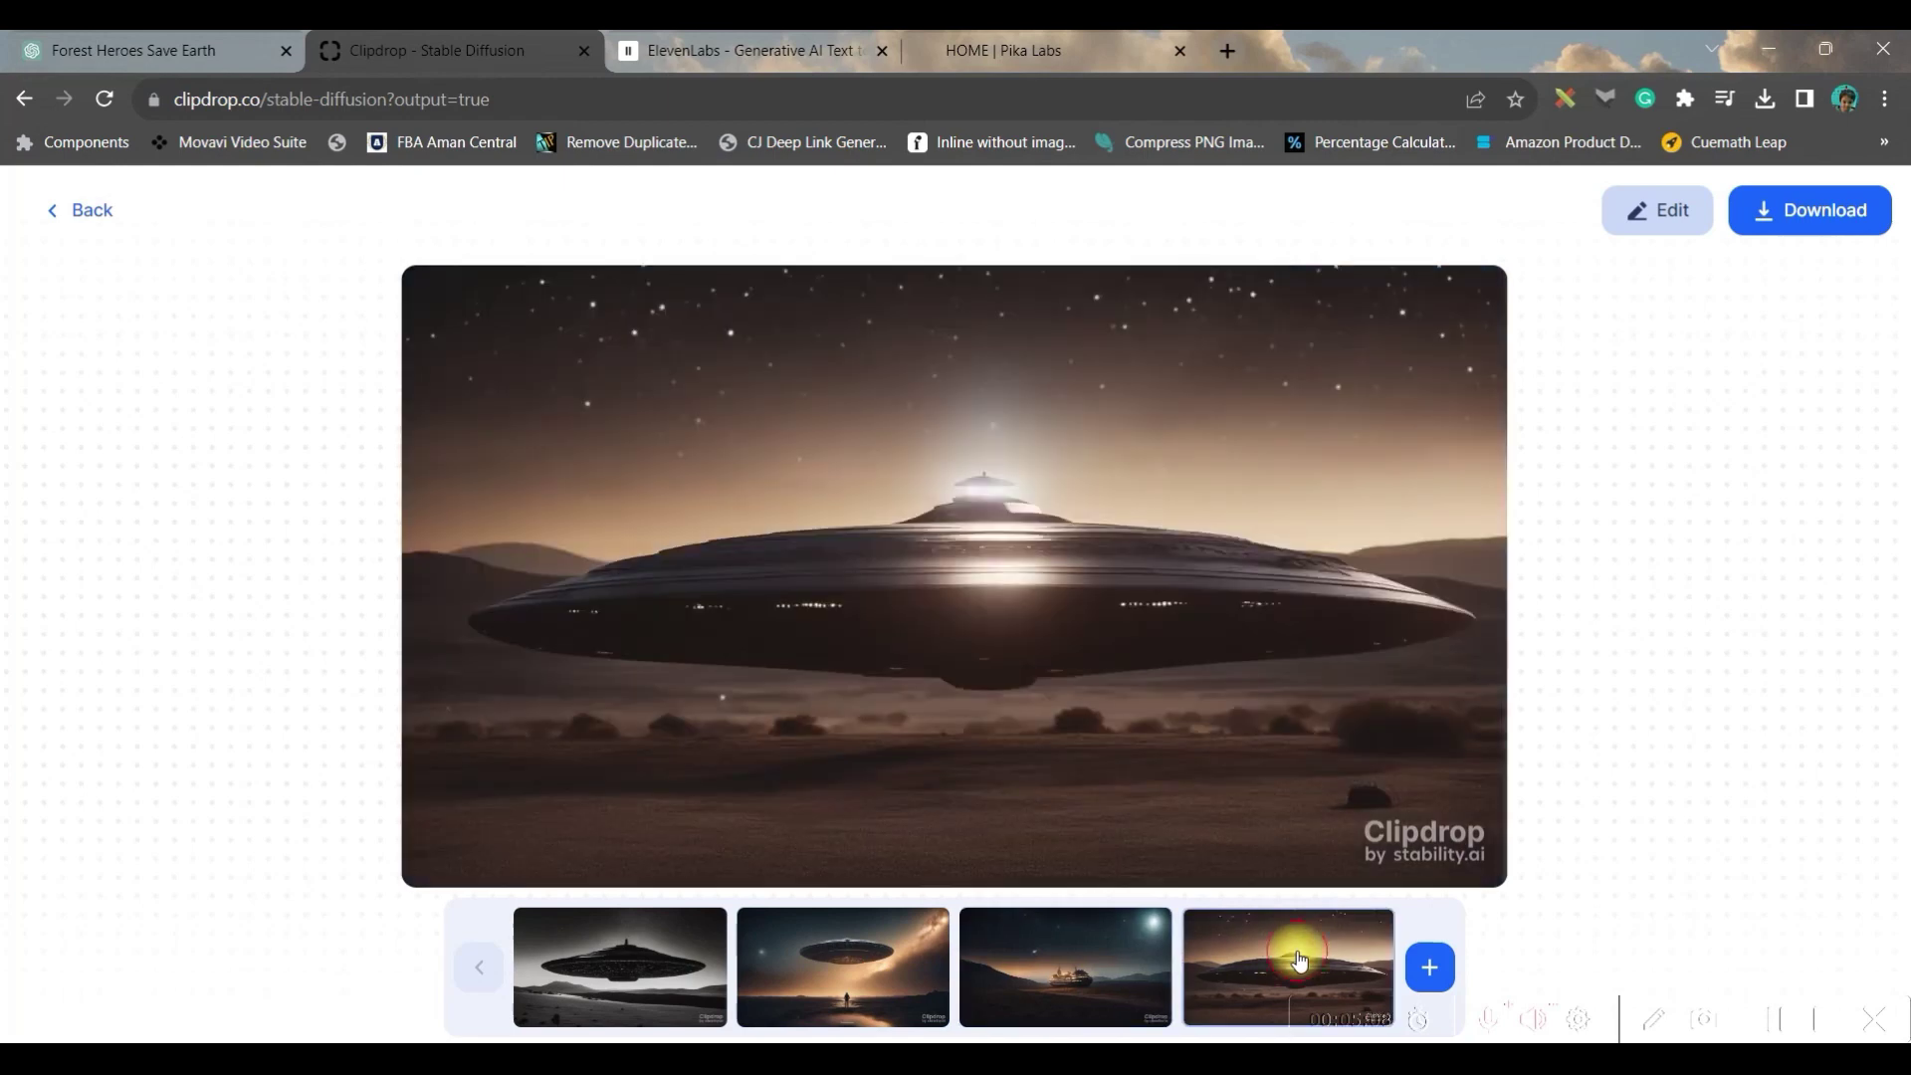
{"action": "left_click", "coordinate": [843, 963]}
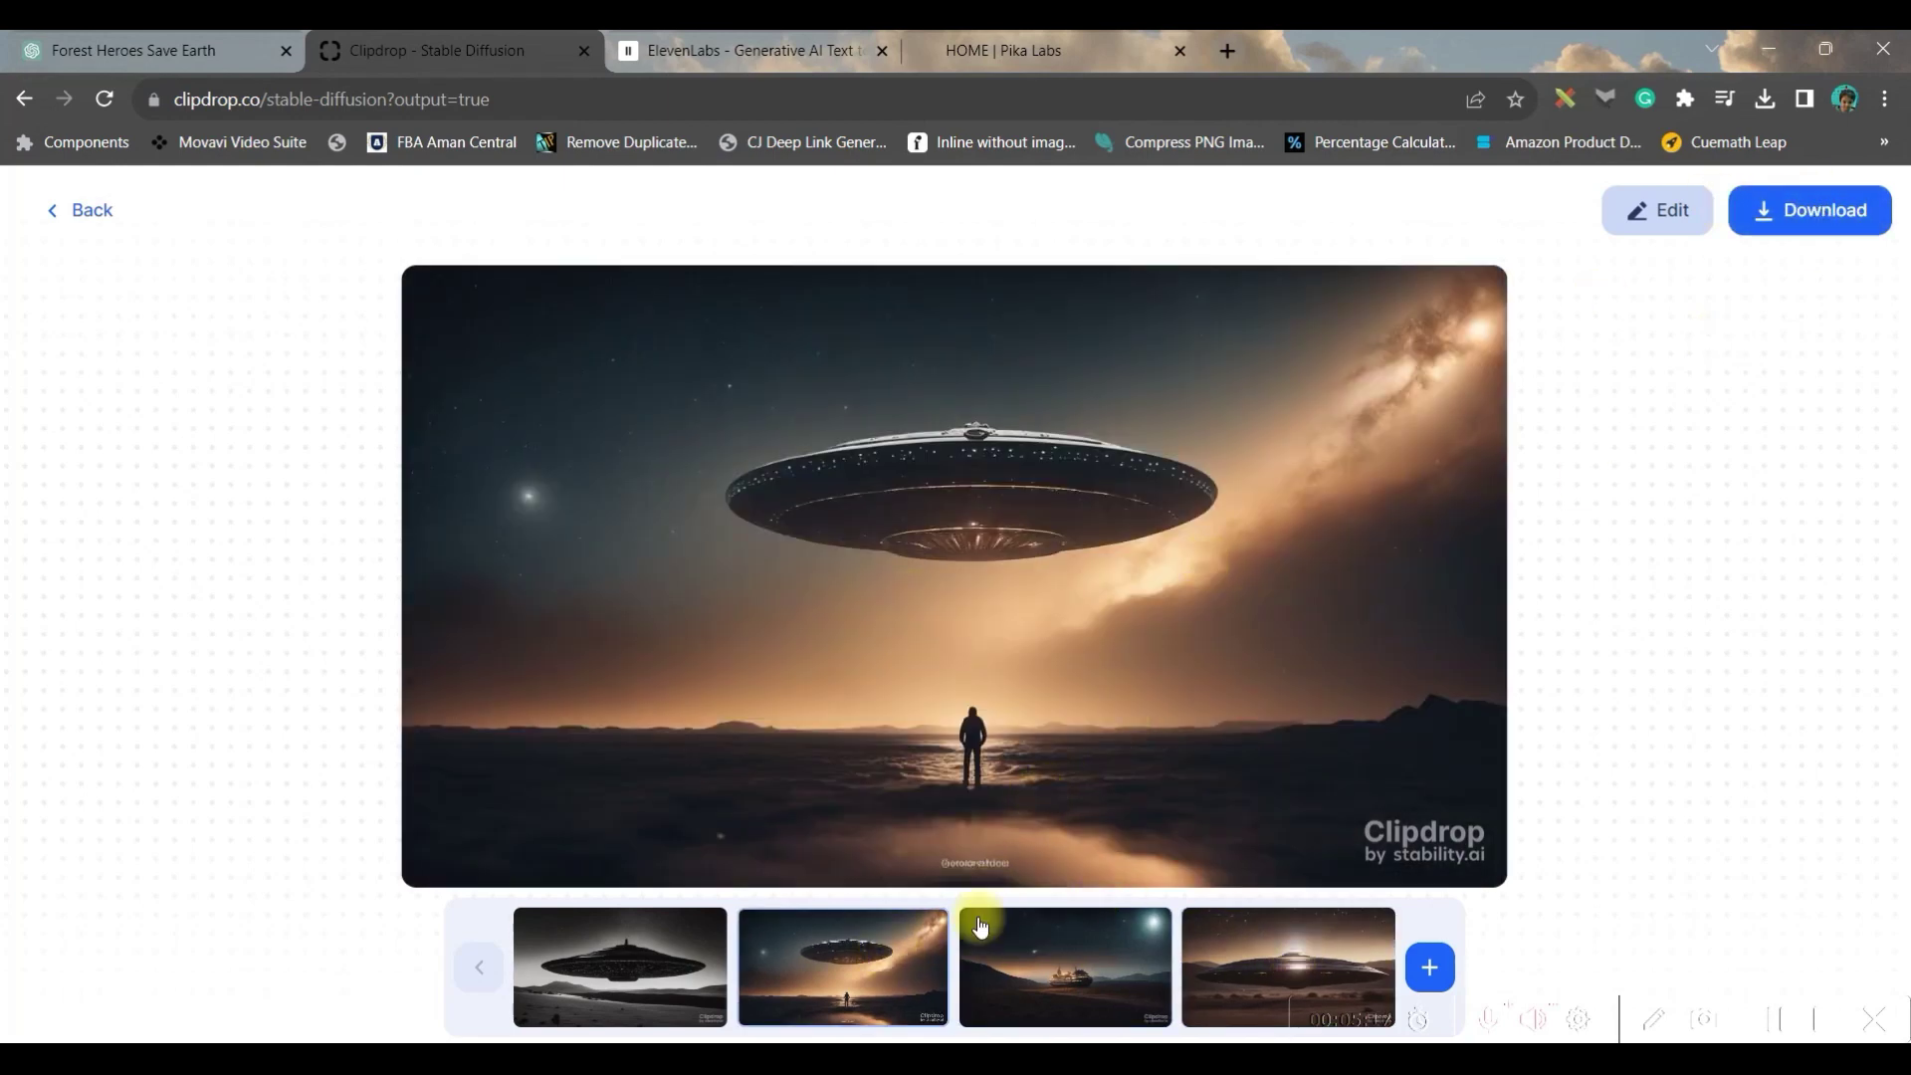
{"action": "left_click", "coordinate": [1113, 974]}
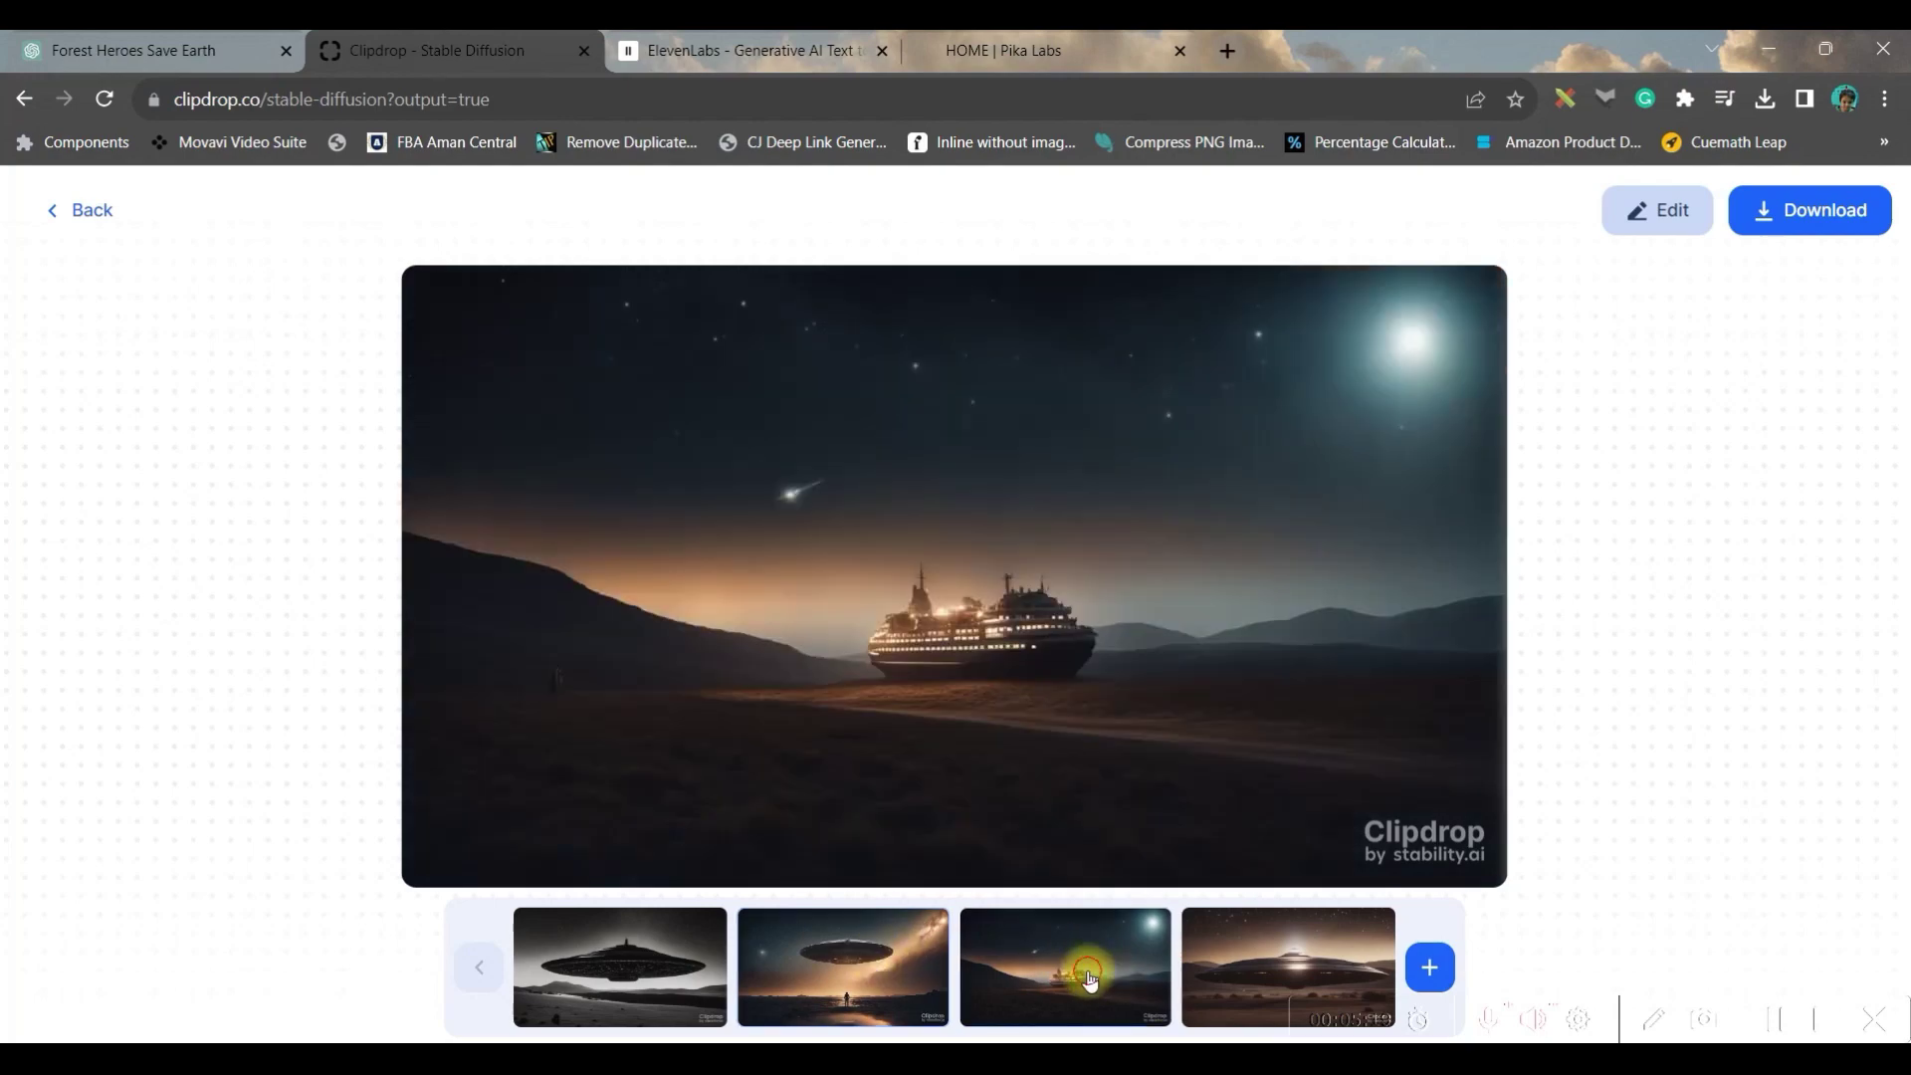
{"action": "left_click", "coordinate": [1819, 218]}
{"action": "left_click", "coordinate": [151, 46]}
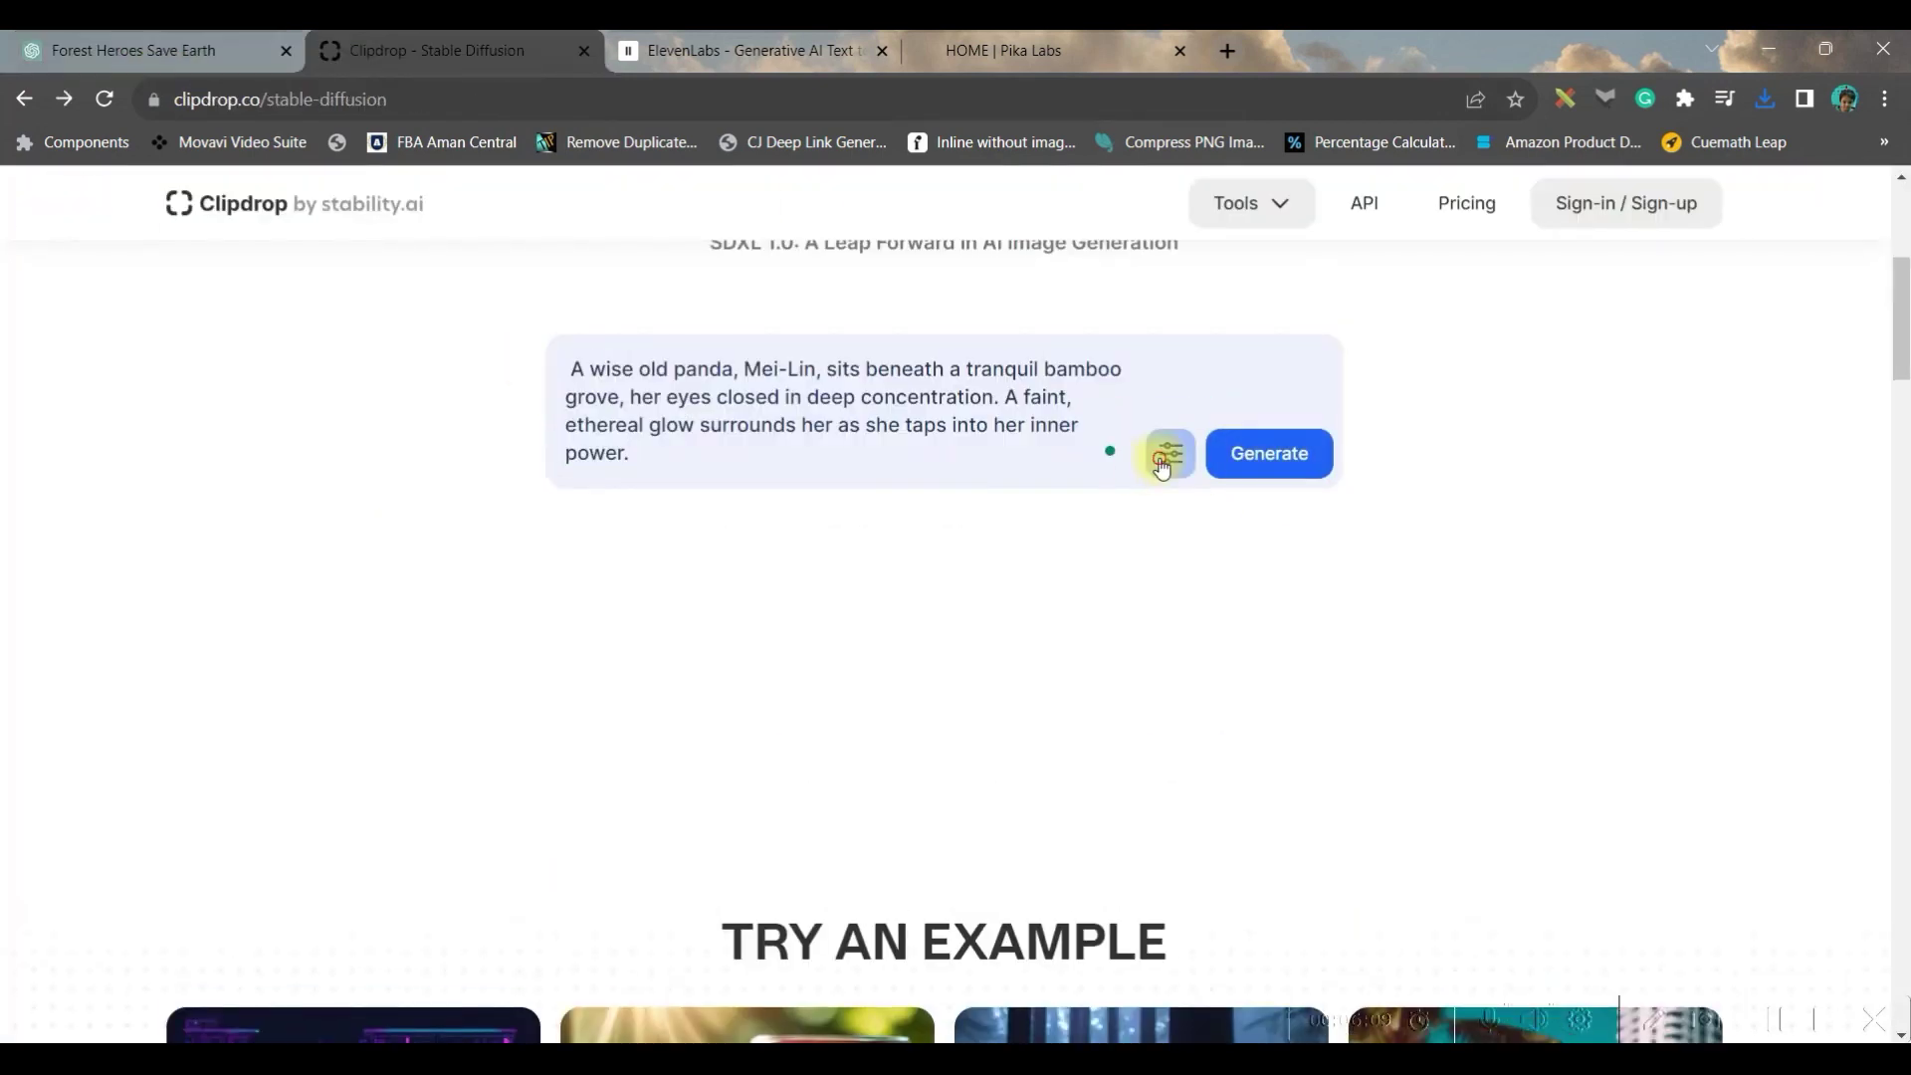
Generate the Mei-Lin panda images, compare the first and fourth variants, then return to ChatGPT
{"action": "left_click", "coordinate": [1161, 468]}
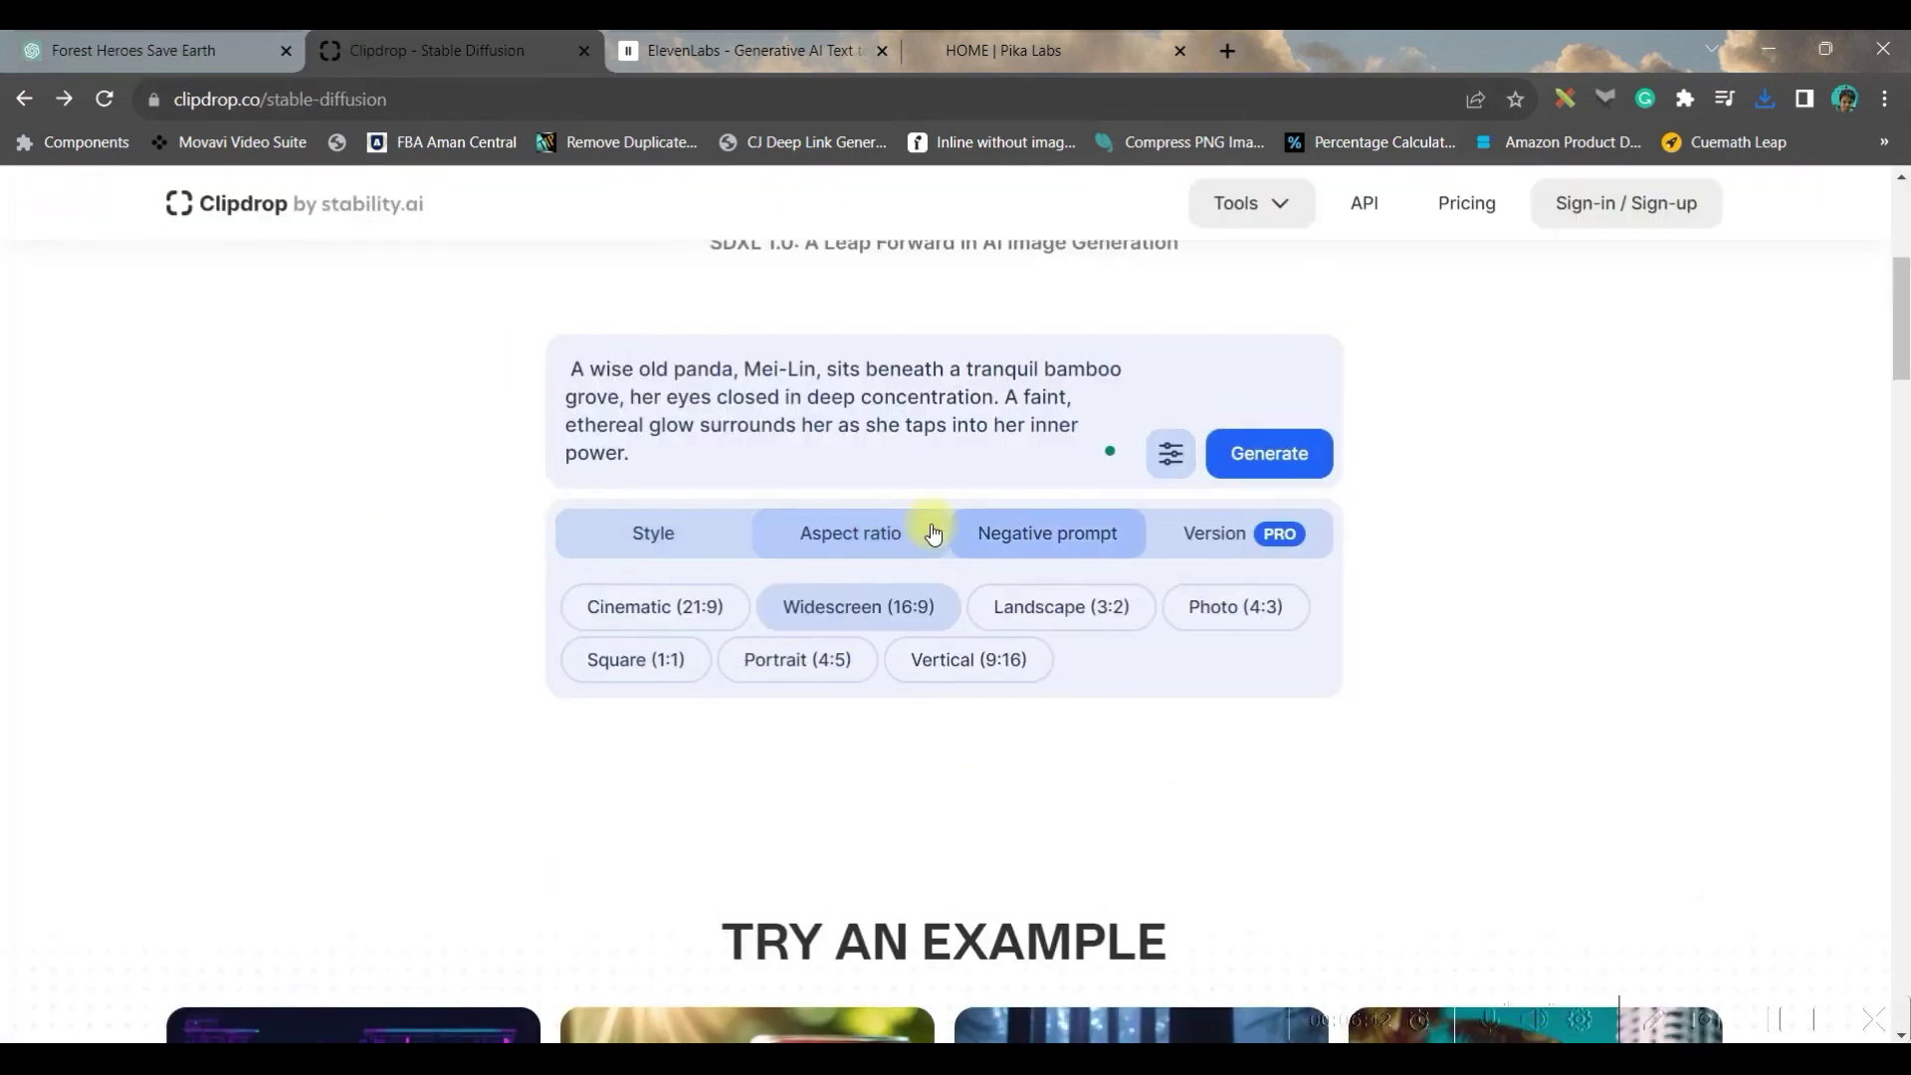
{"action": "left_click", "coordinate": [1269, 452]}
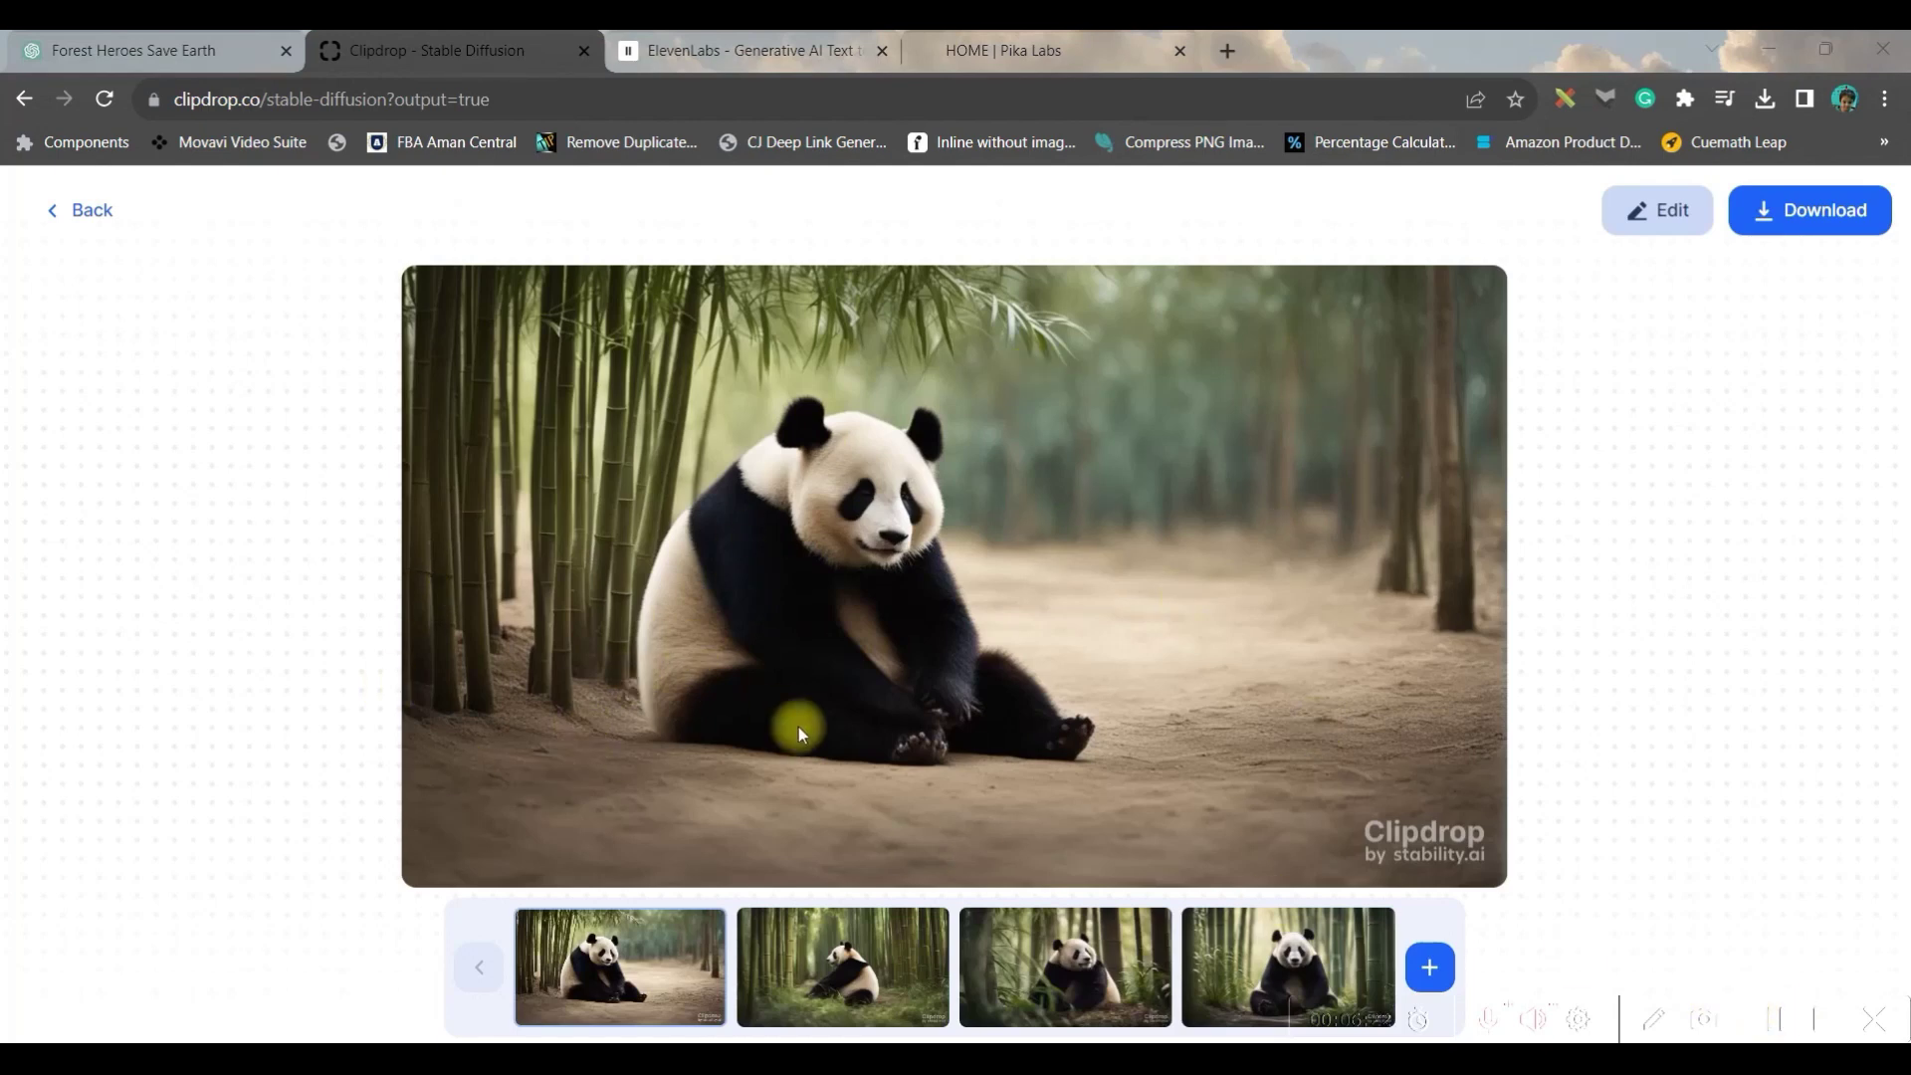
{"action": "left_click", "coordinate": [1280, 976]}
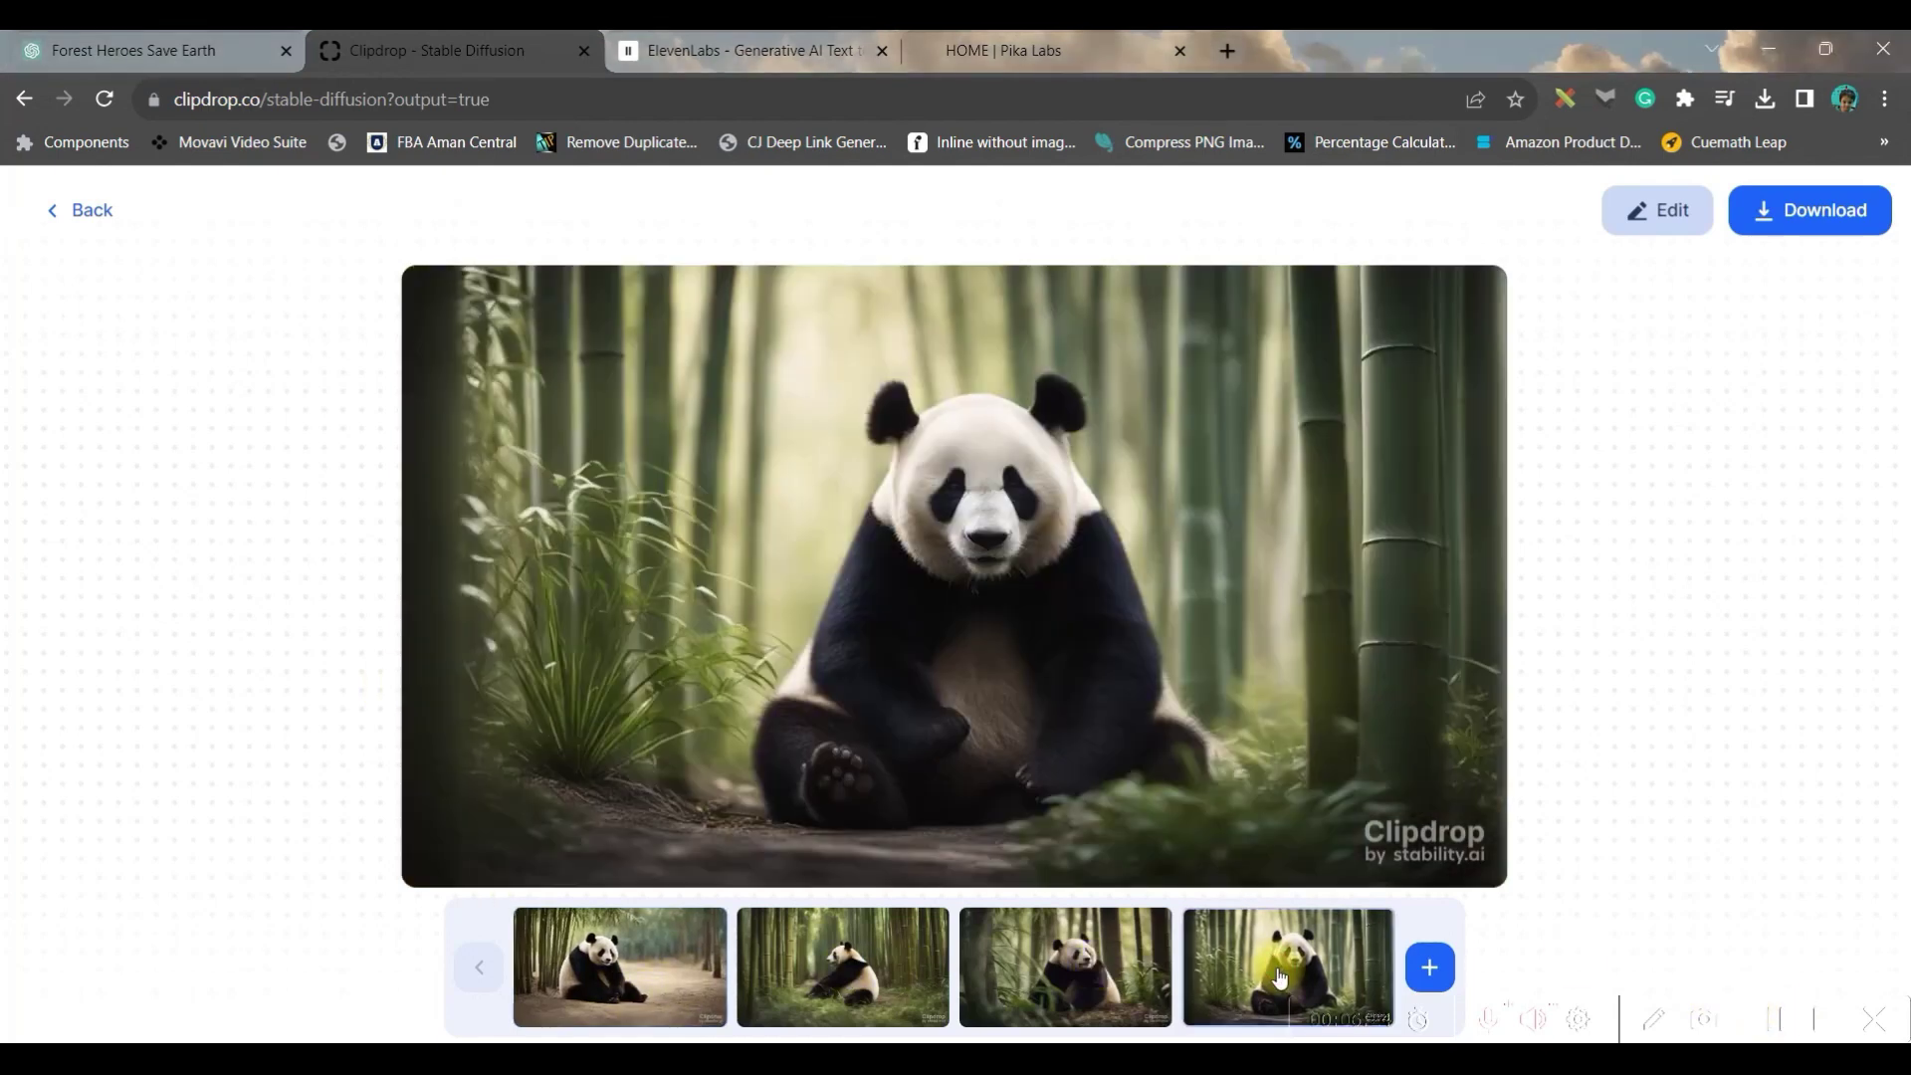
{"action": "left_click", "coordinate": [625, 974]}
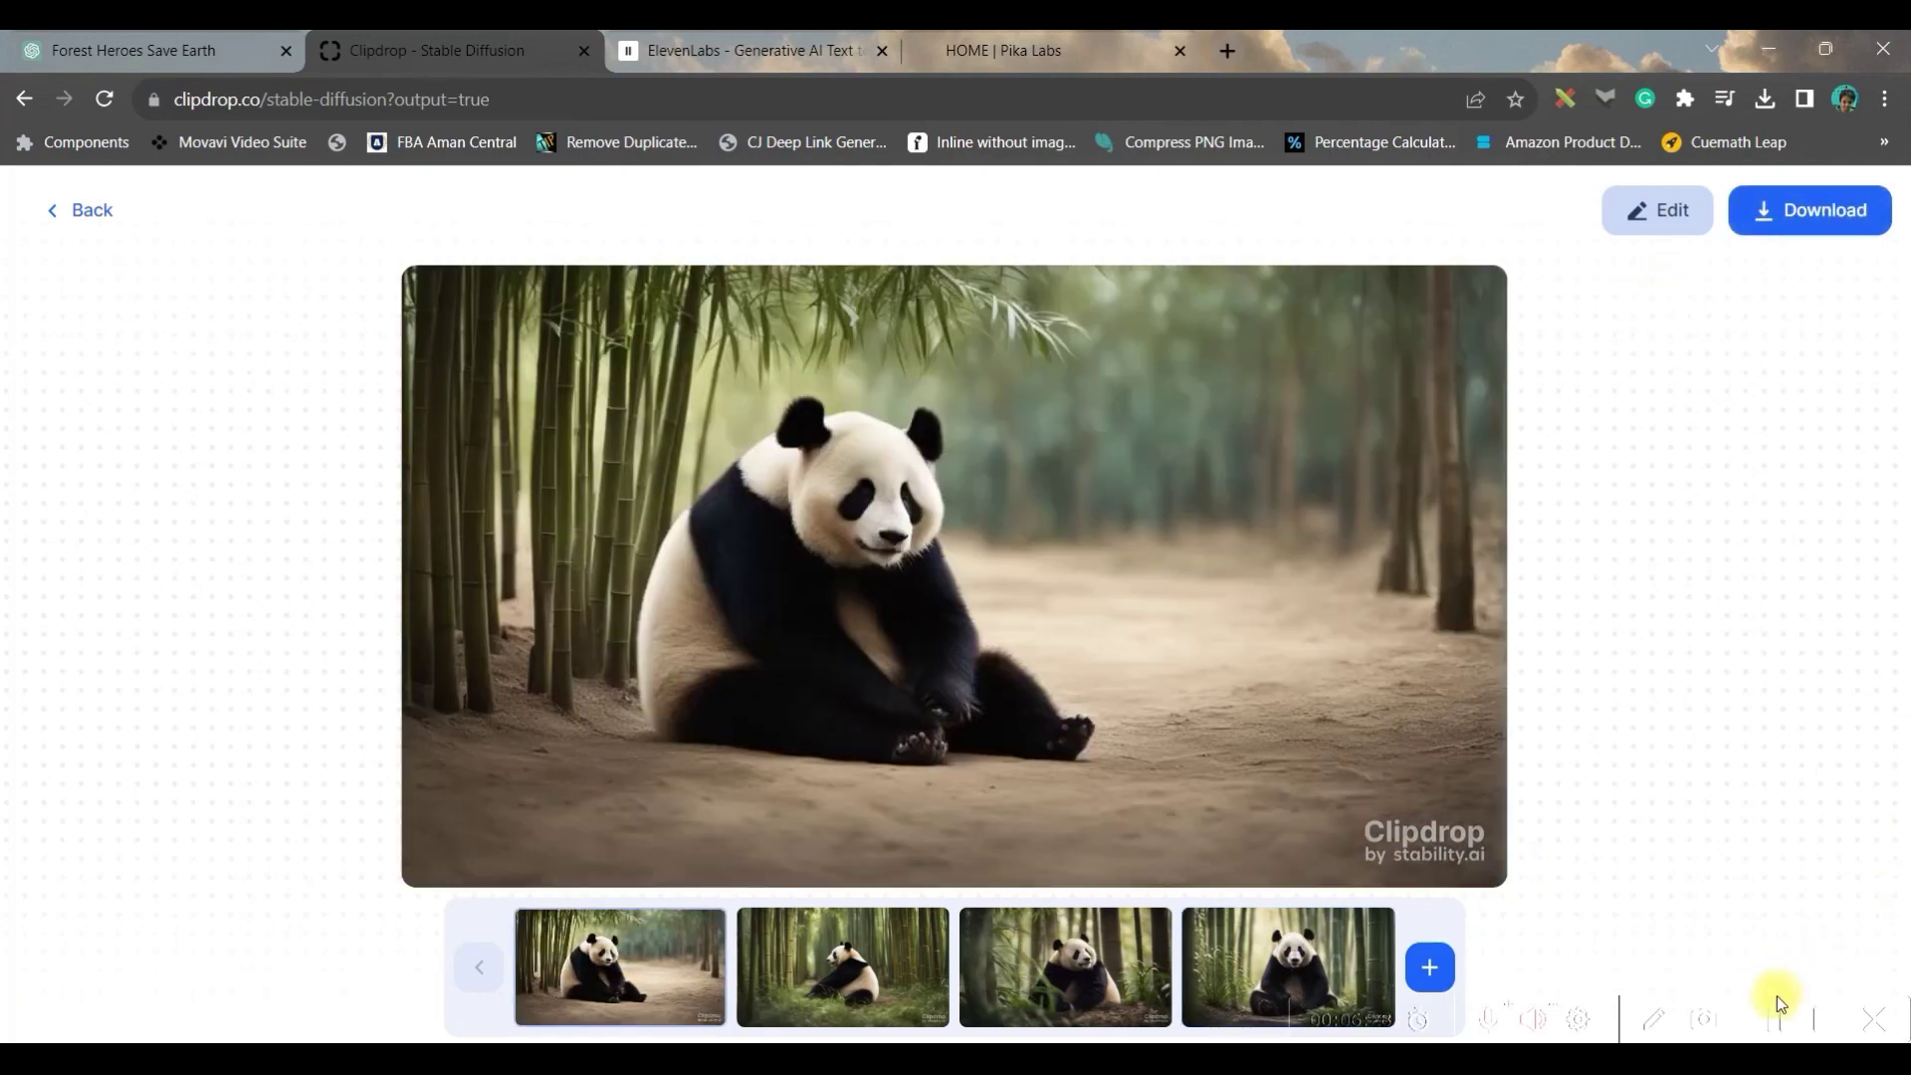
{"action": "left_click", "coordinate": [219, 60]}
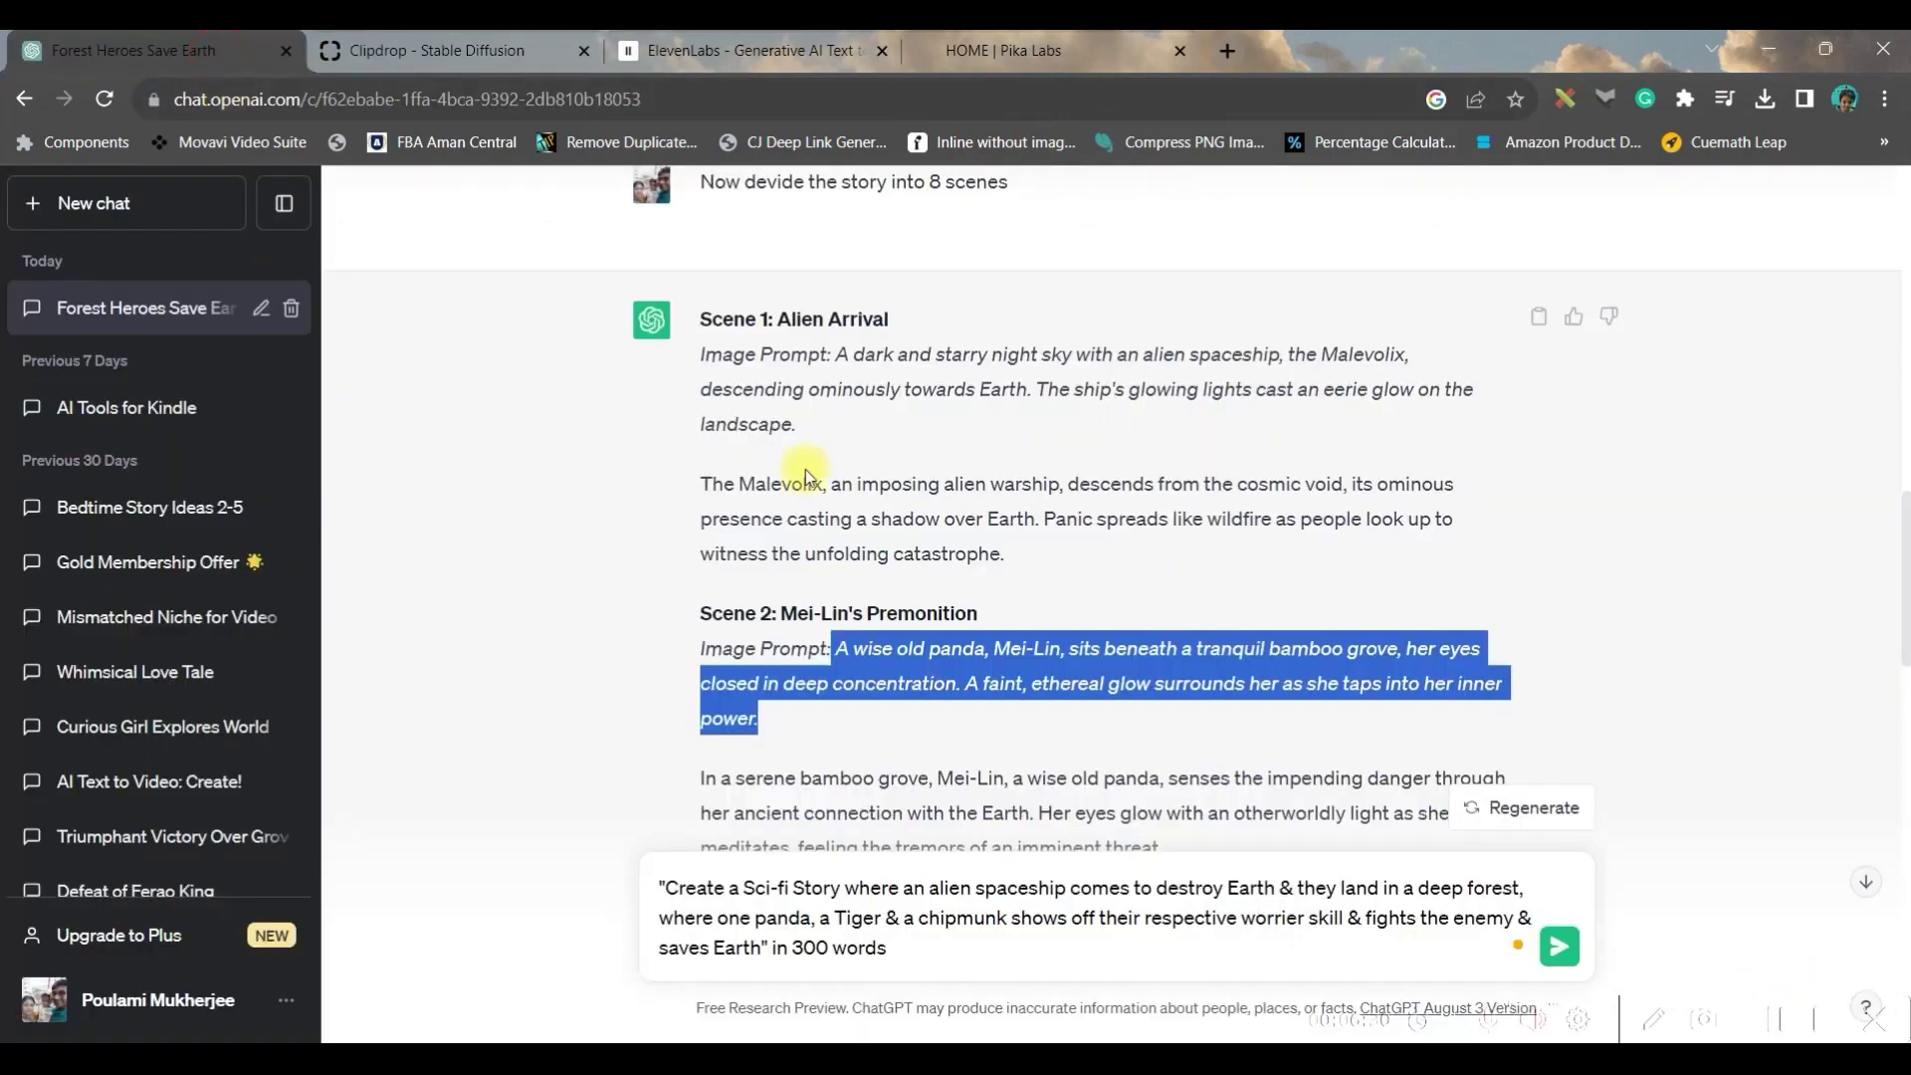
{"action": "scroll", "coordinate": [985, 555], "scroll_direction": "down", "scroll_amount": 2}
{"action": "scroll", "coordinate": [1017, 664], "scroll_direction": "down", "scroll_amount": 2}
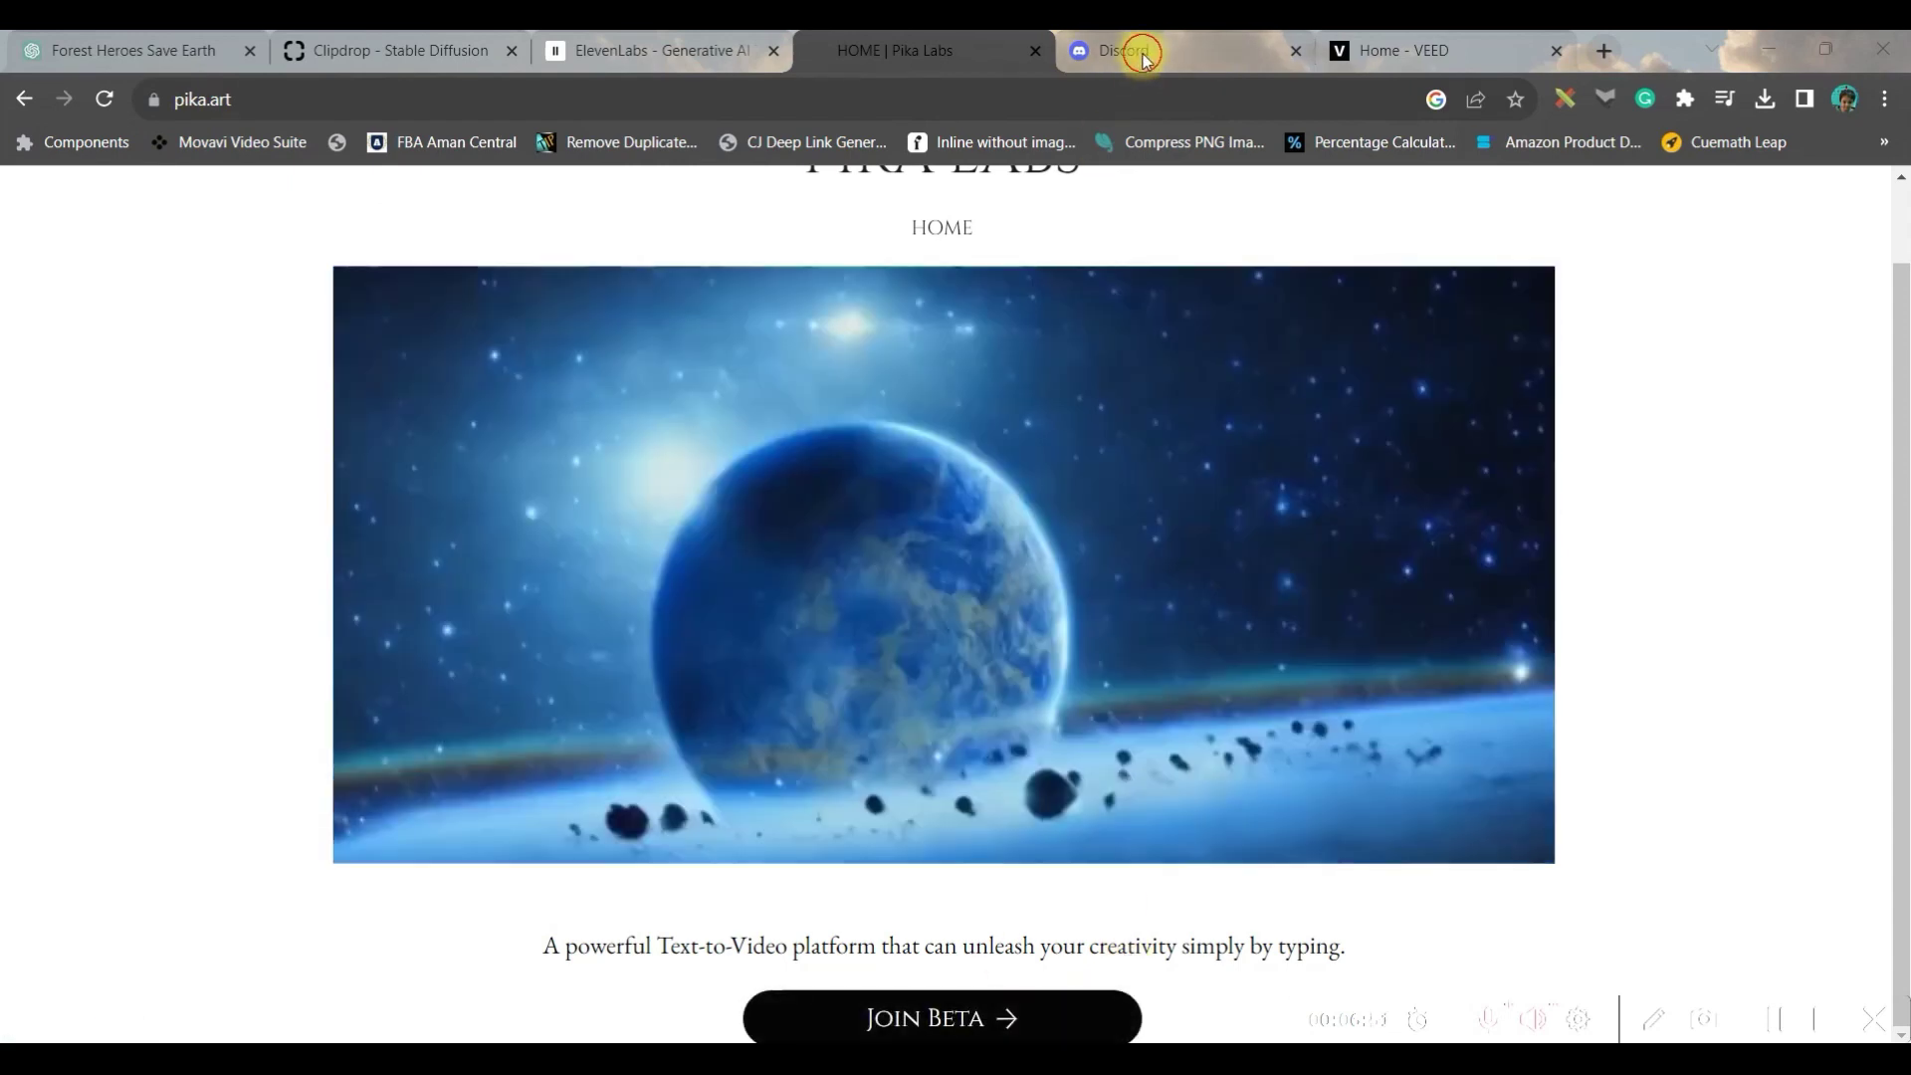
Accept the Pika beta invite to join its Discord server
{"action": "left_click", "coordinate": [1105, 50]}
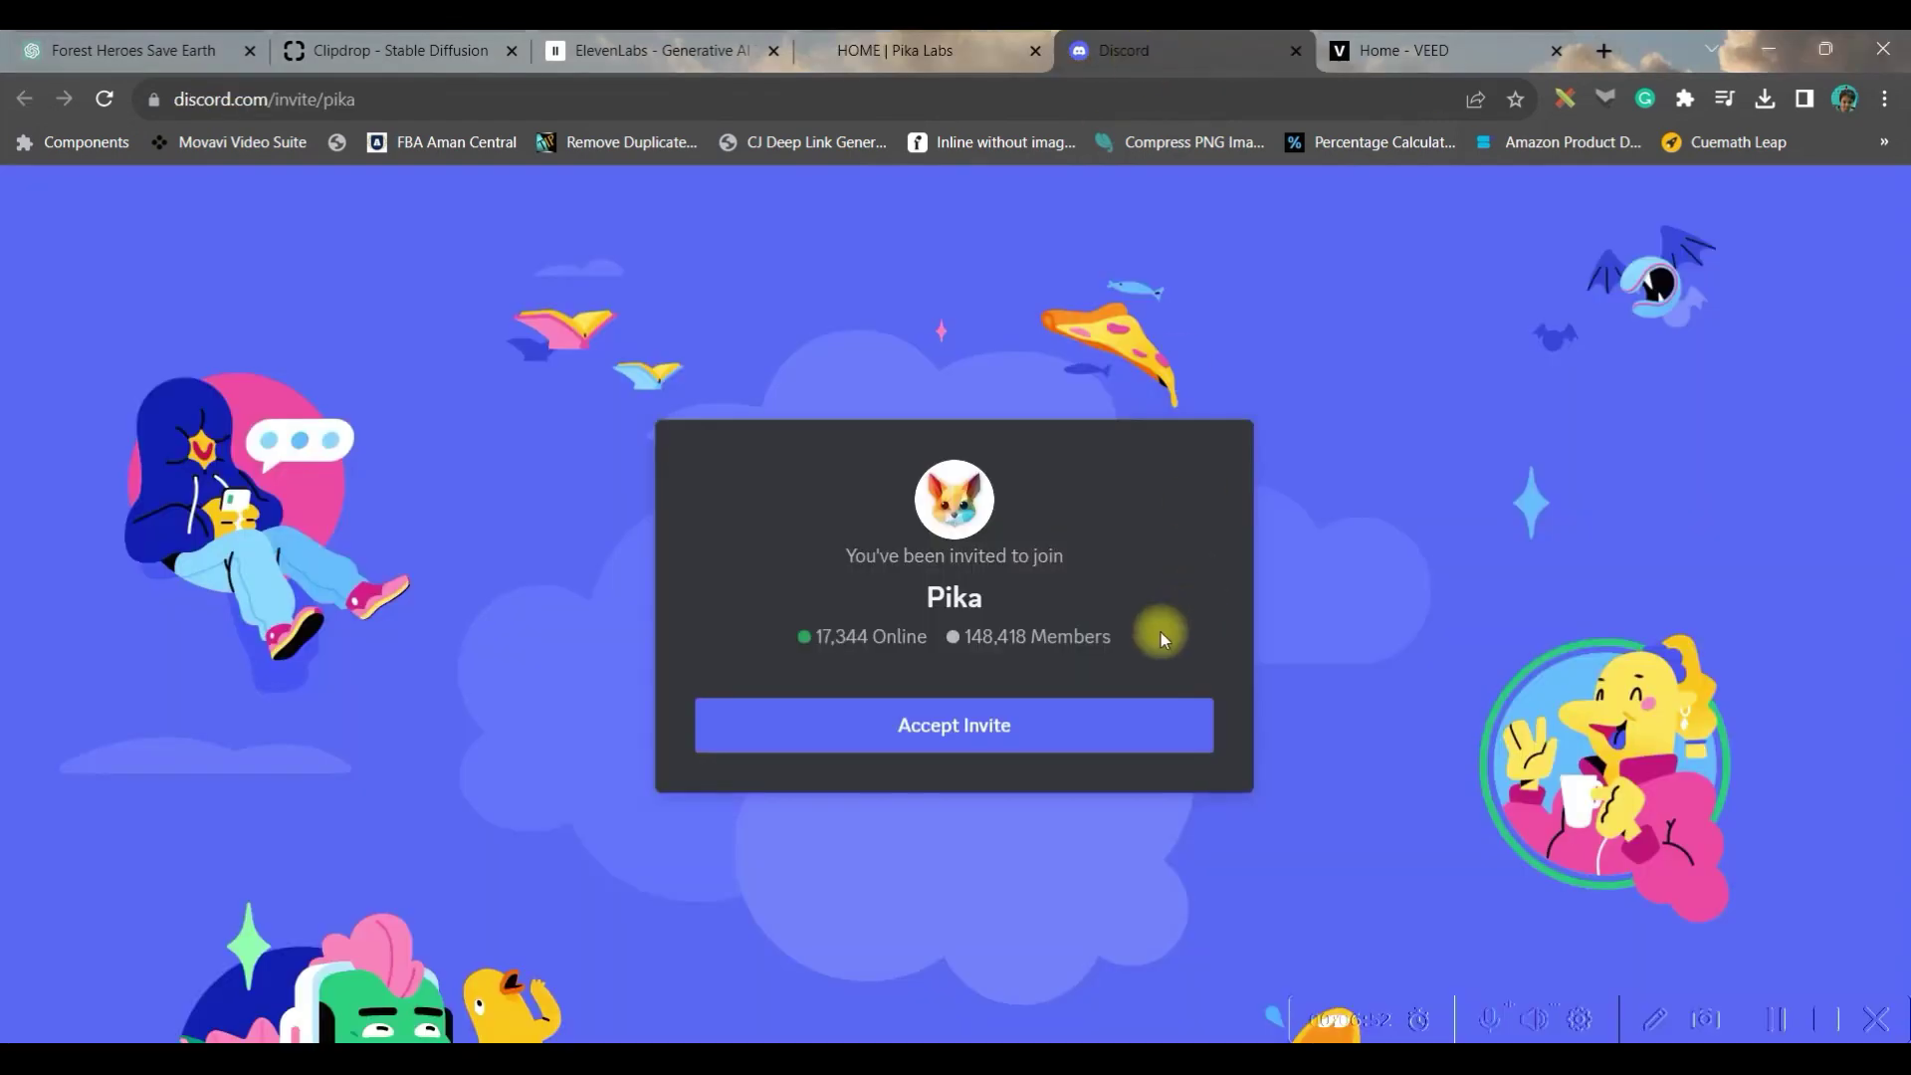
{"action": "left_click", "coordinate": [1026, 729]}
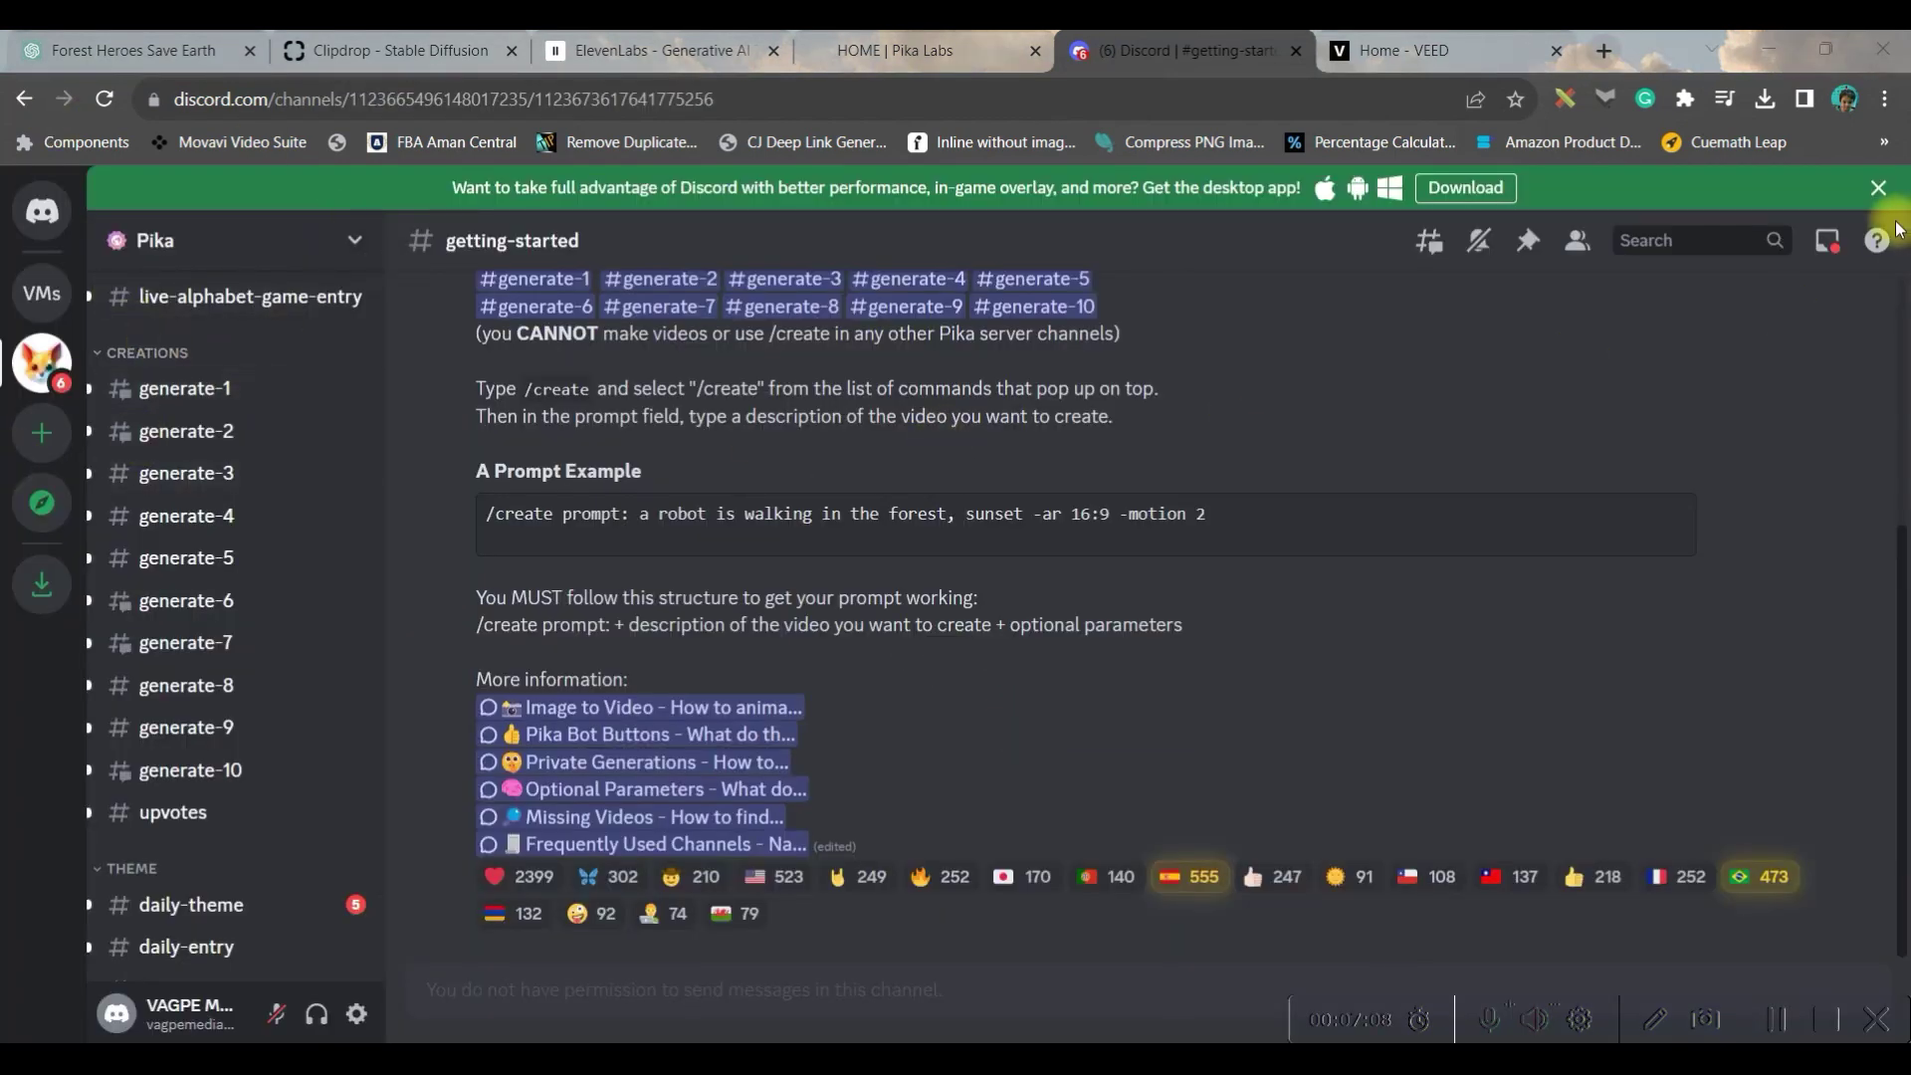
In #generate-8, start a Pika /create command with stable-diffusion-xl (2).jpg attached
{"action": "left_click", "coordinate": [1878, 188]}
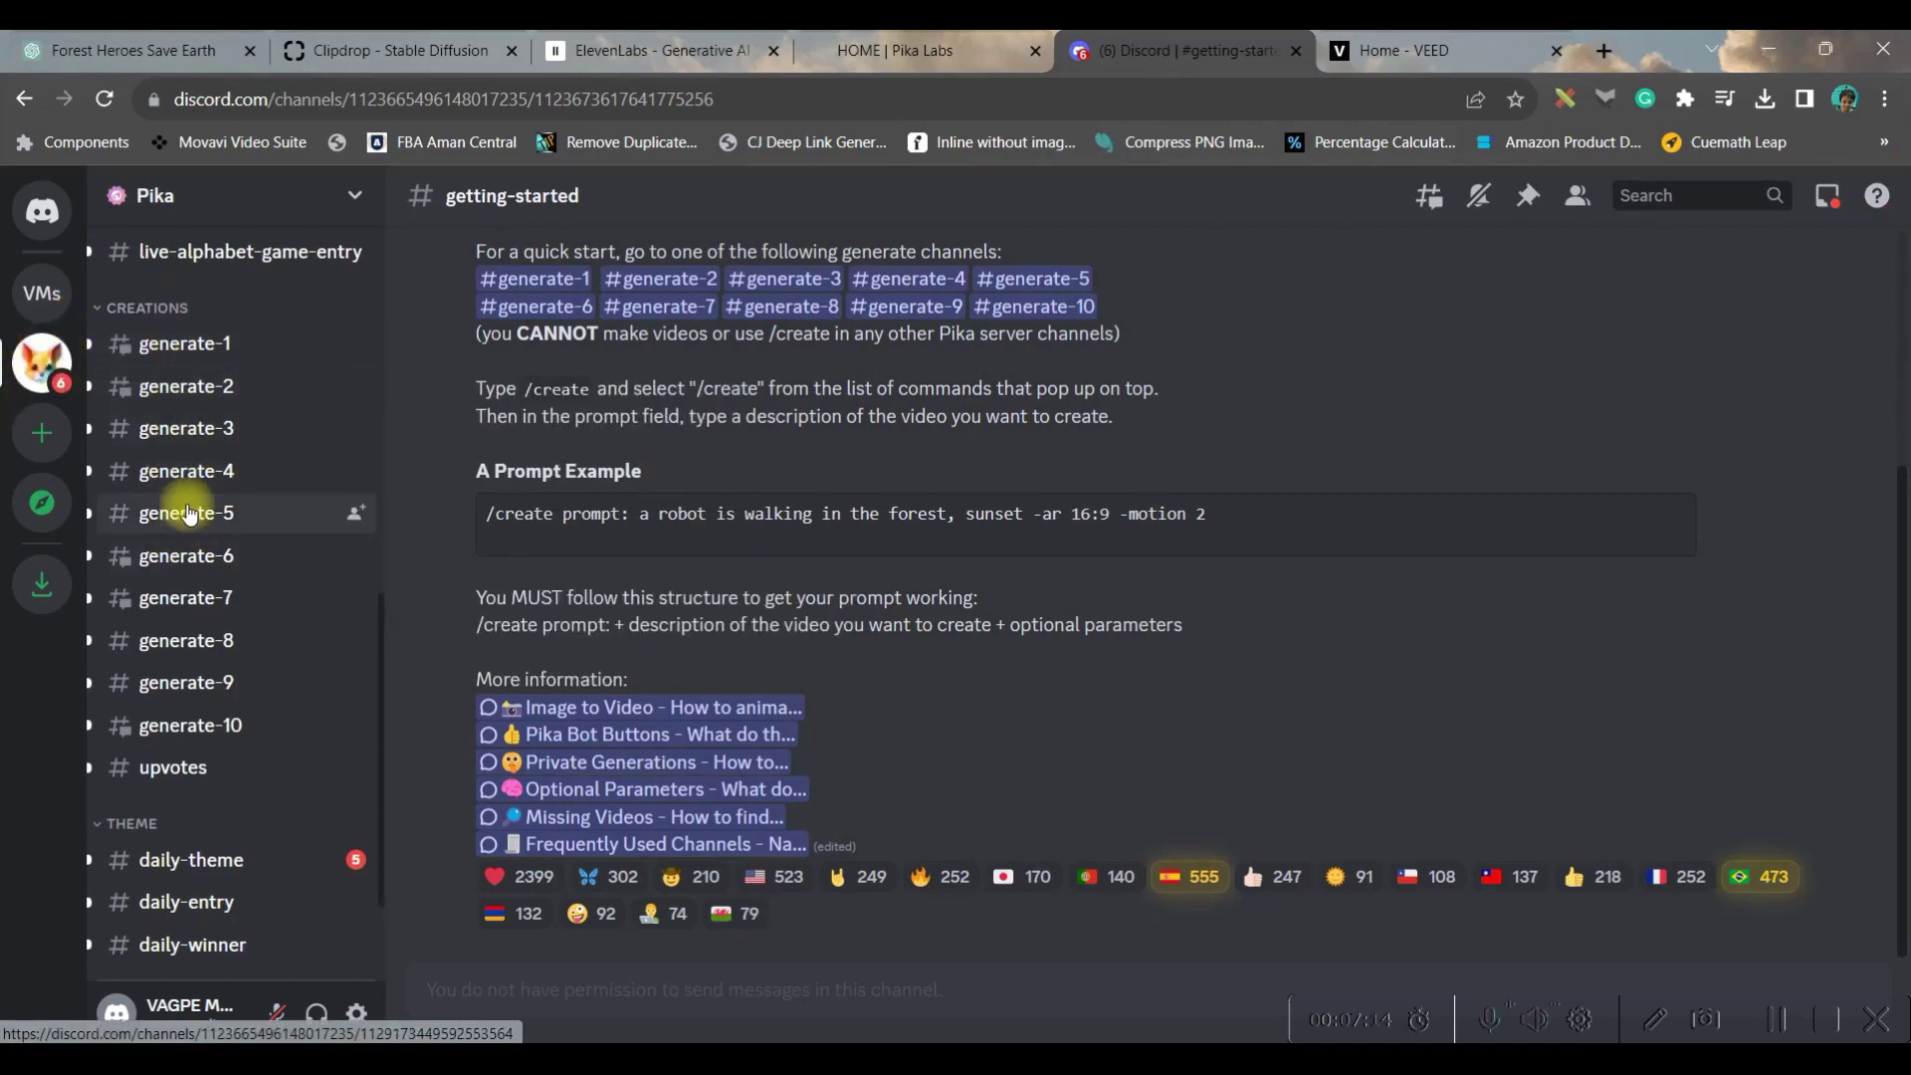
{"action": "left_click", "coordinate": [191, 645]}
{"action": "type", "text": "/"}
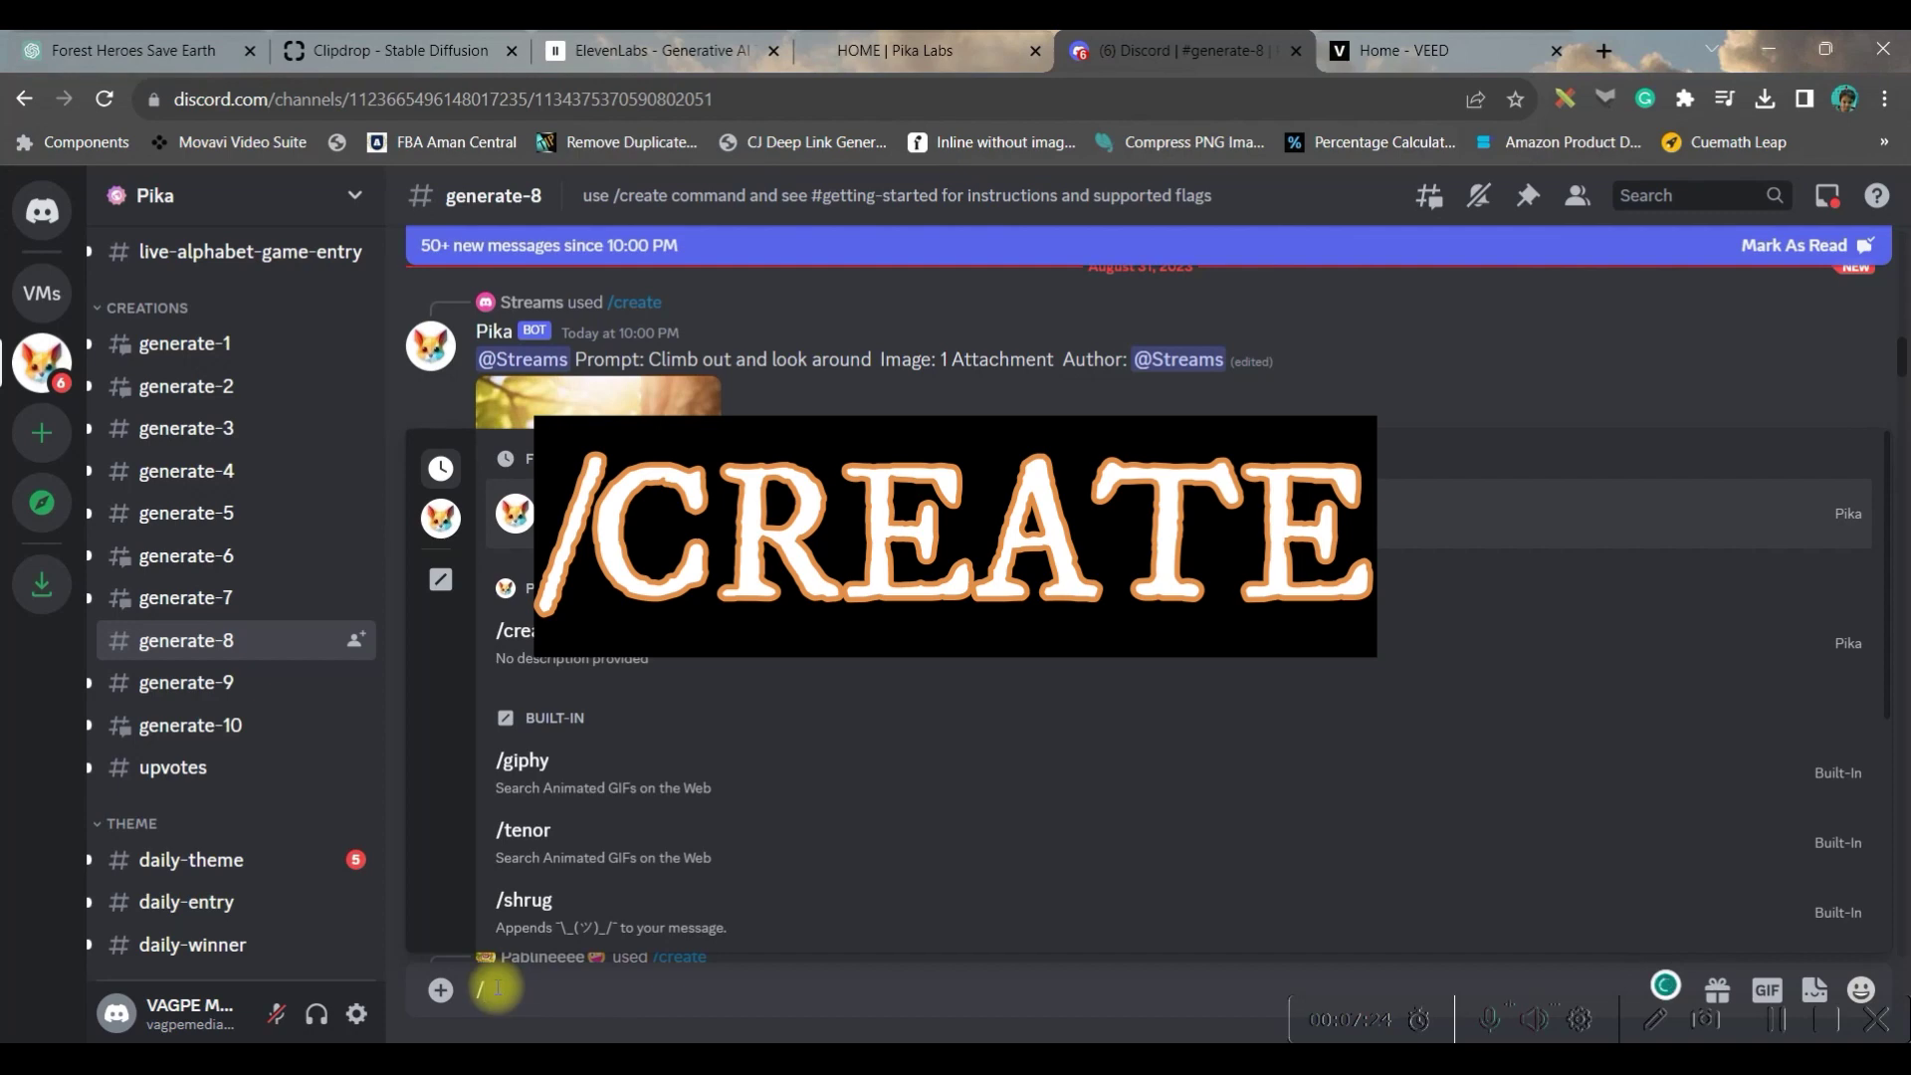
{"action": "type", "text": "cr"}
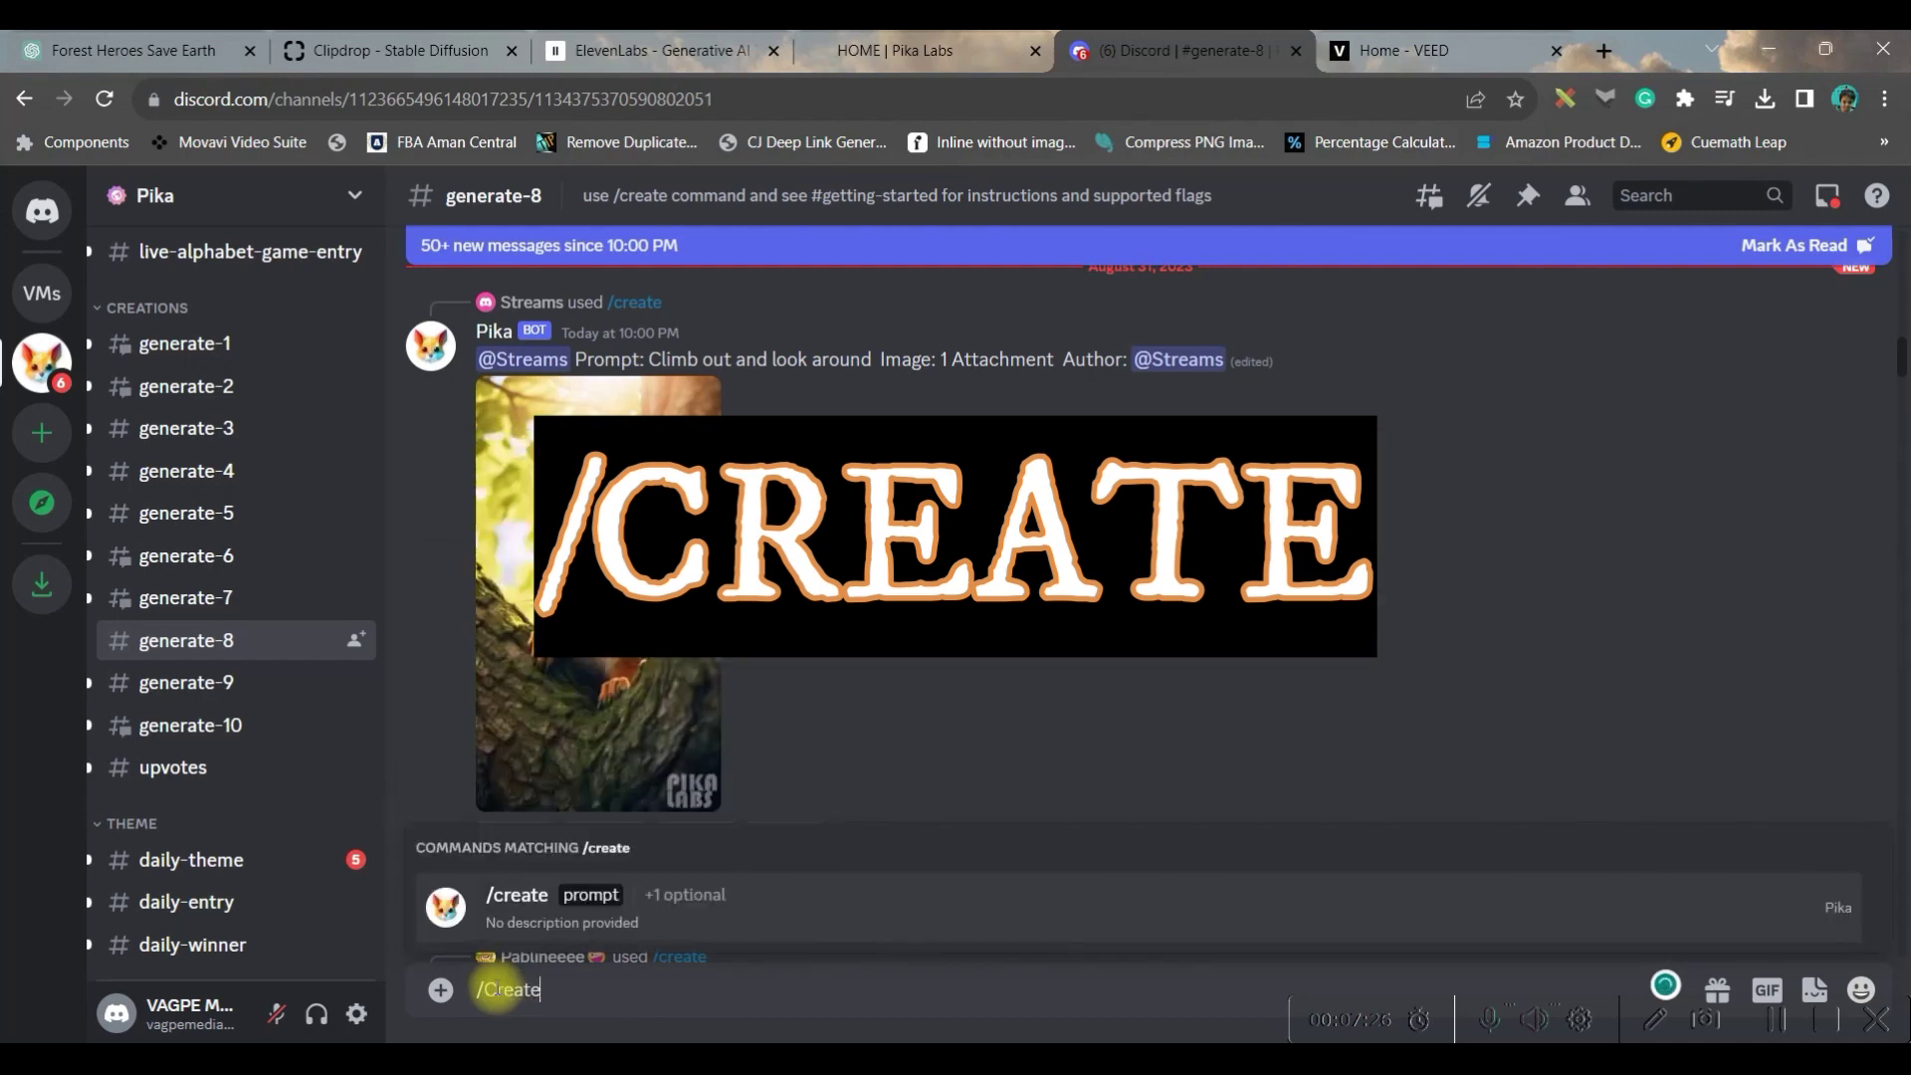
{"action": "mouse_move", "coordinate": [685, 894]}
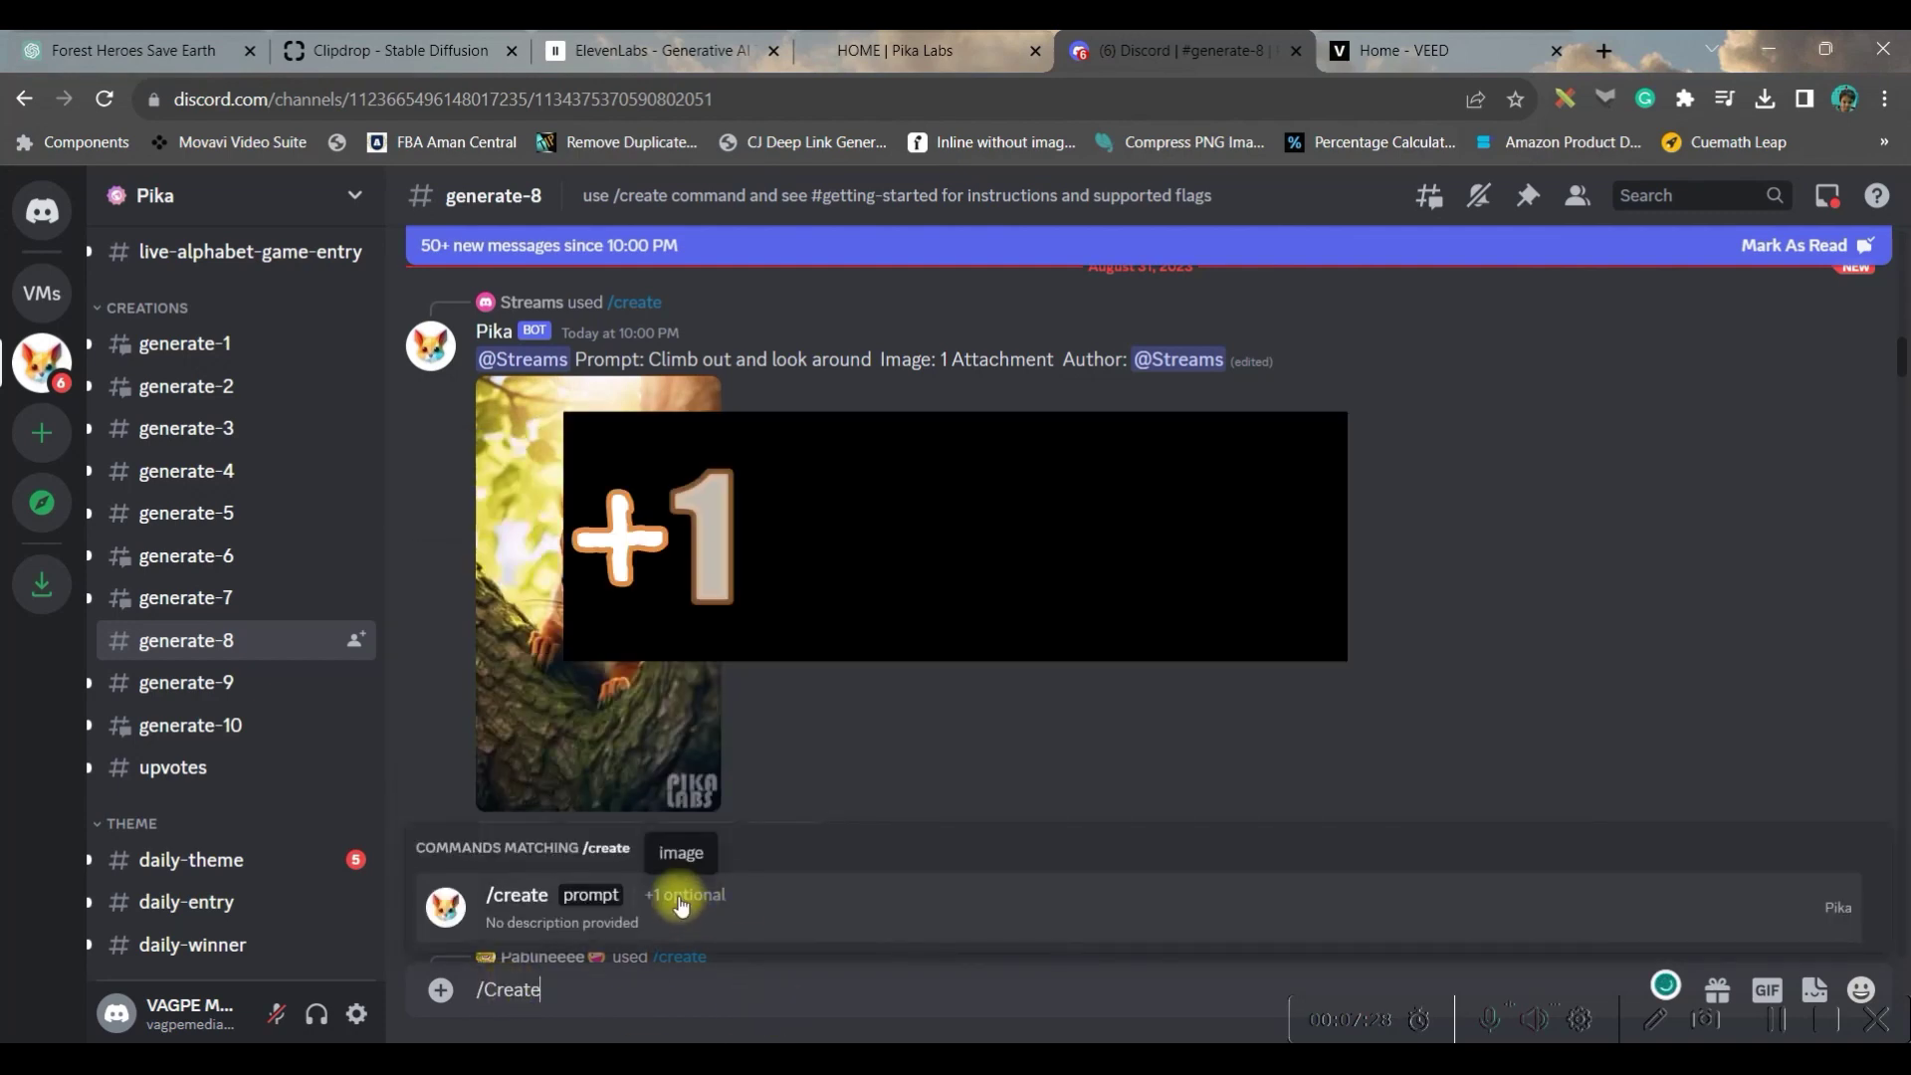
{"action": "left_click", "coordinate": [680, 907]}
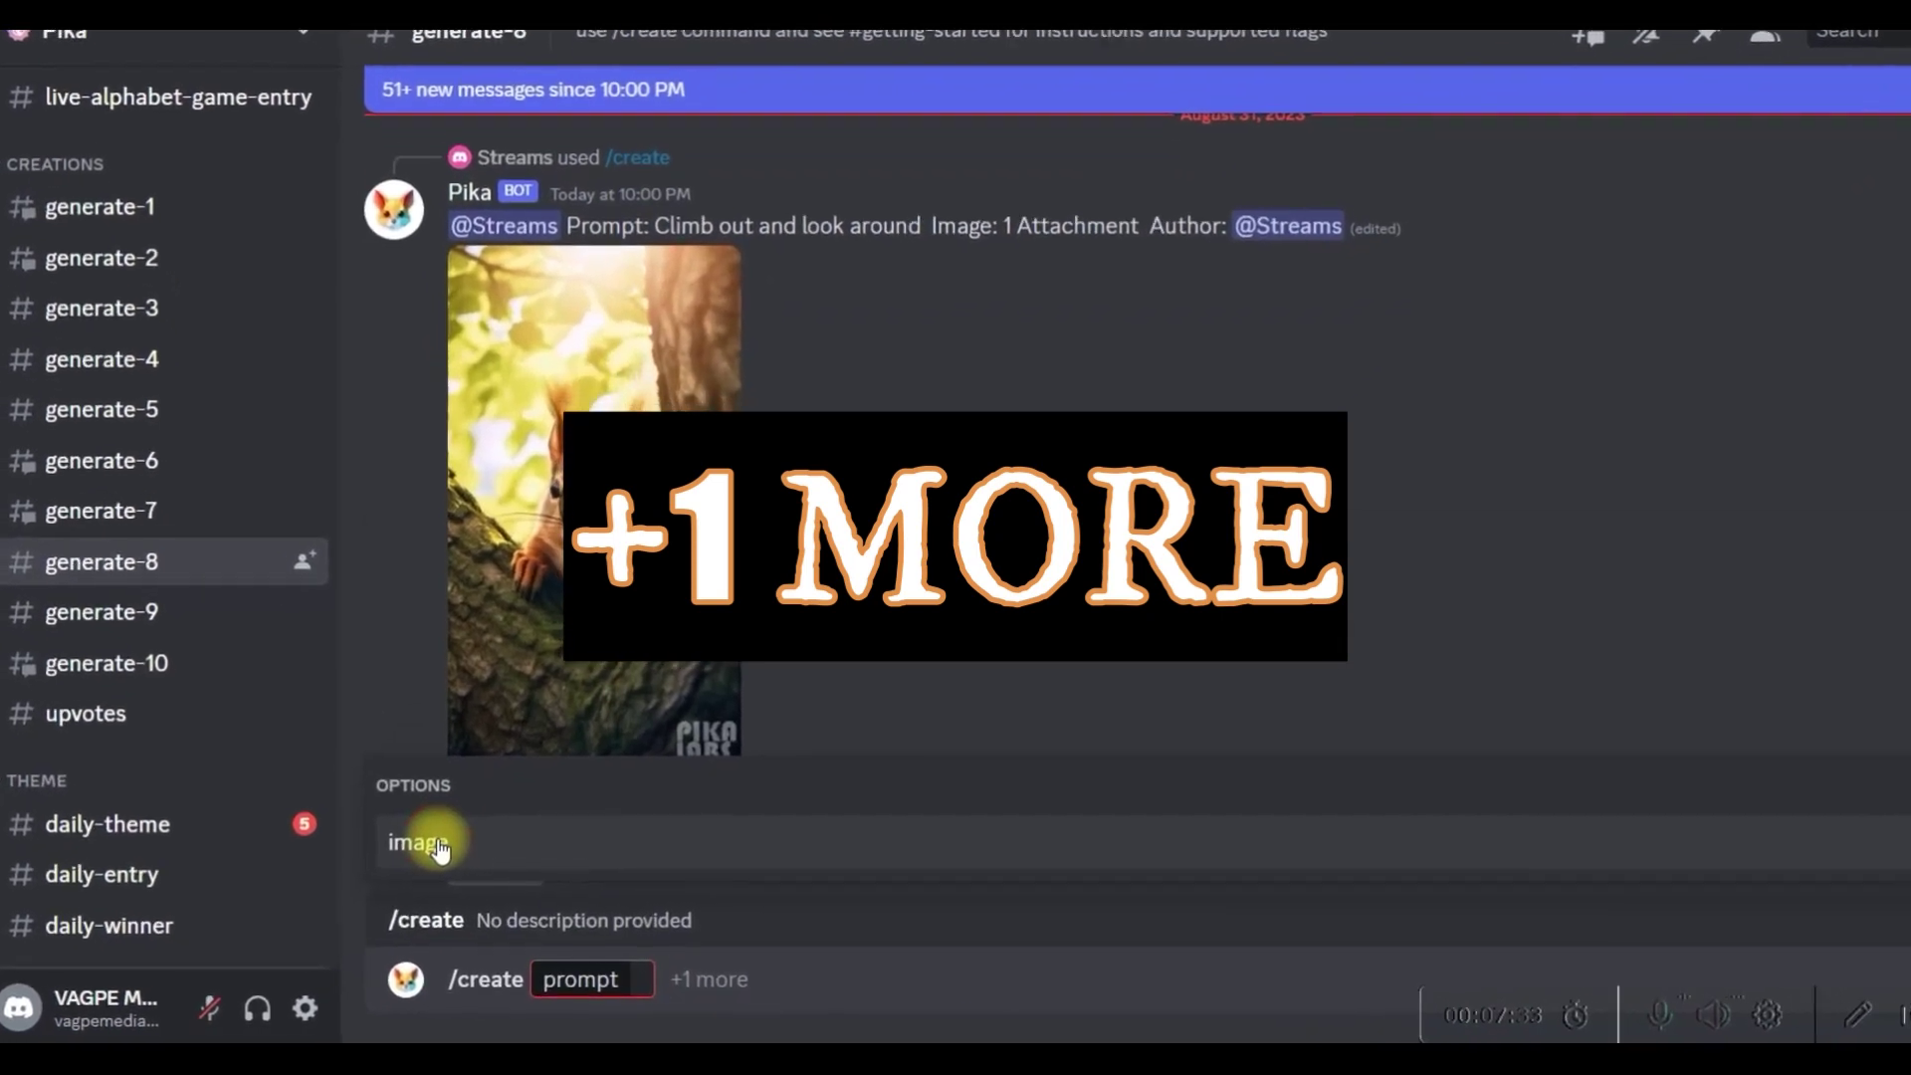
{"action": "left_click", "coordinate": [443, 867]}
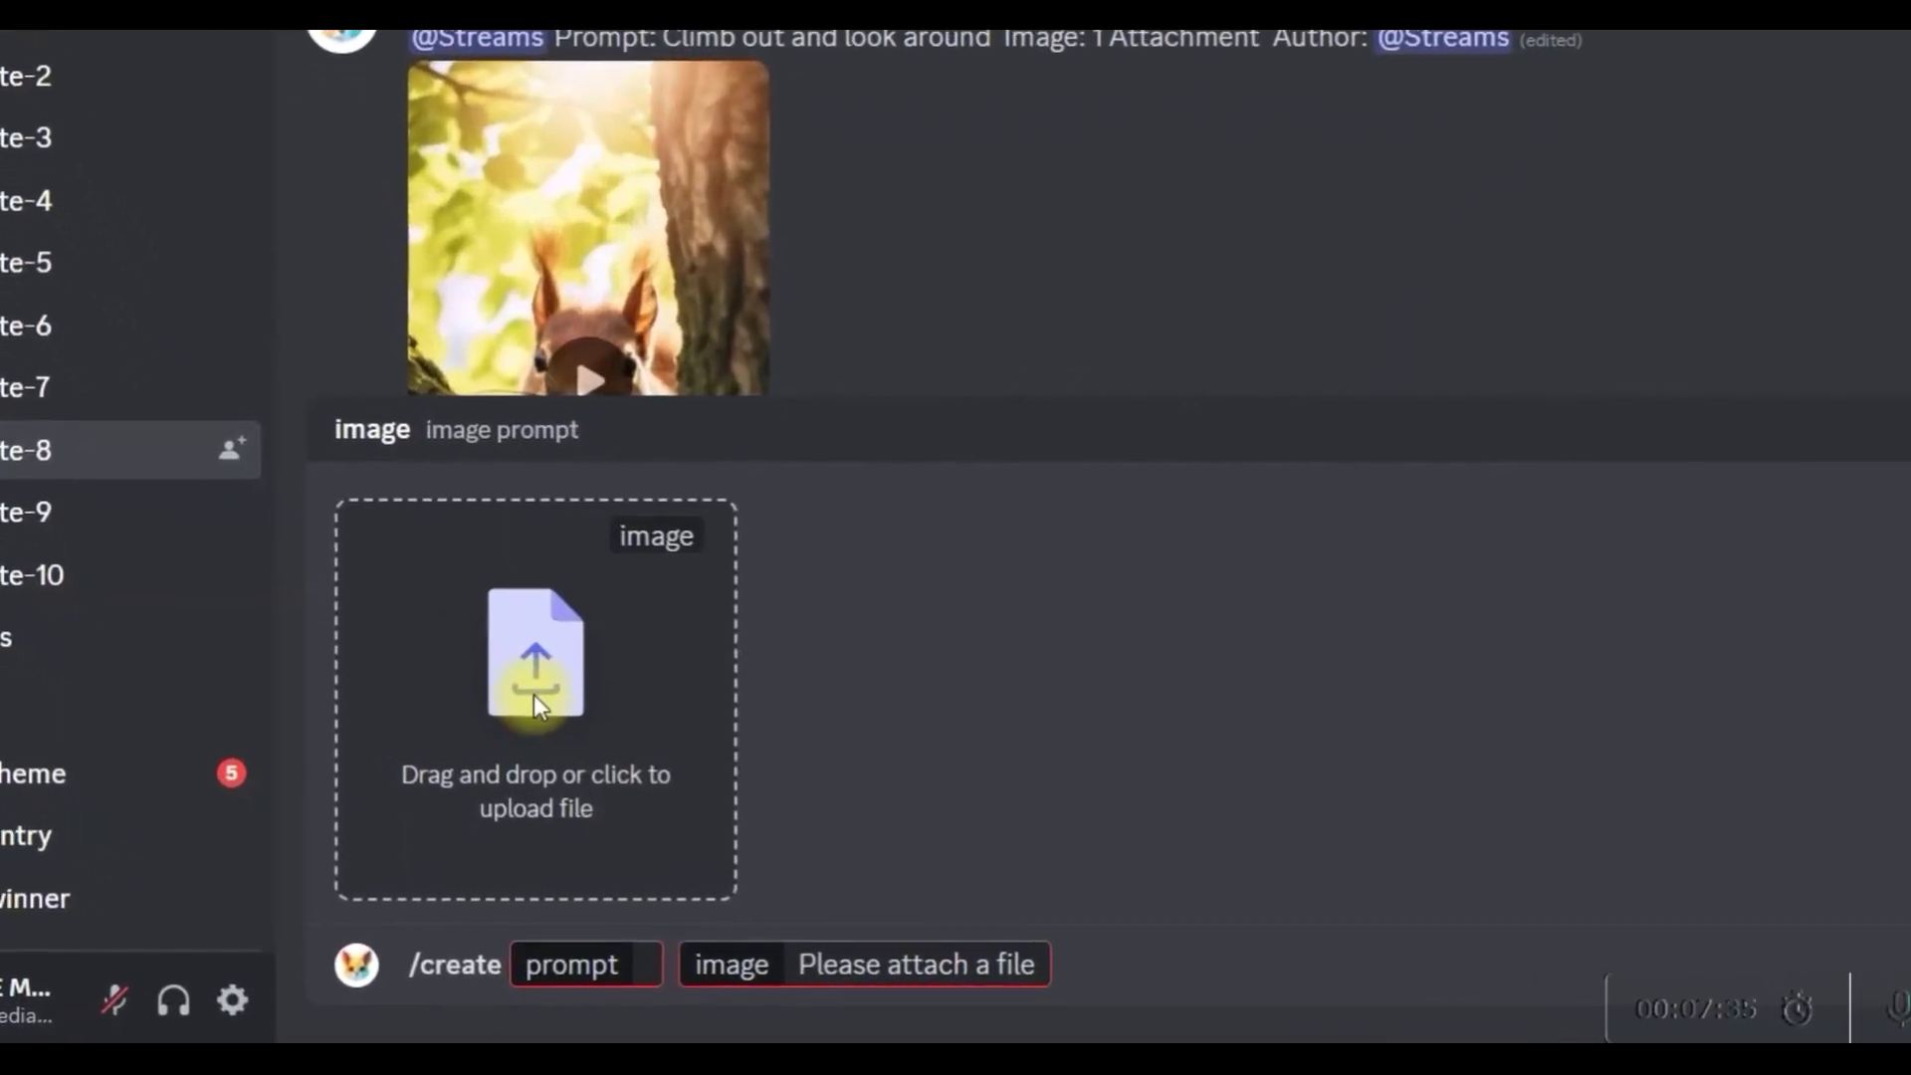
{"action": "left_click", "coordinate": [532, 695]}
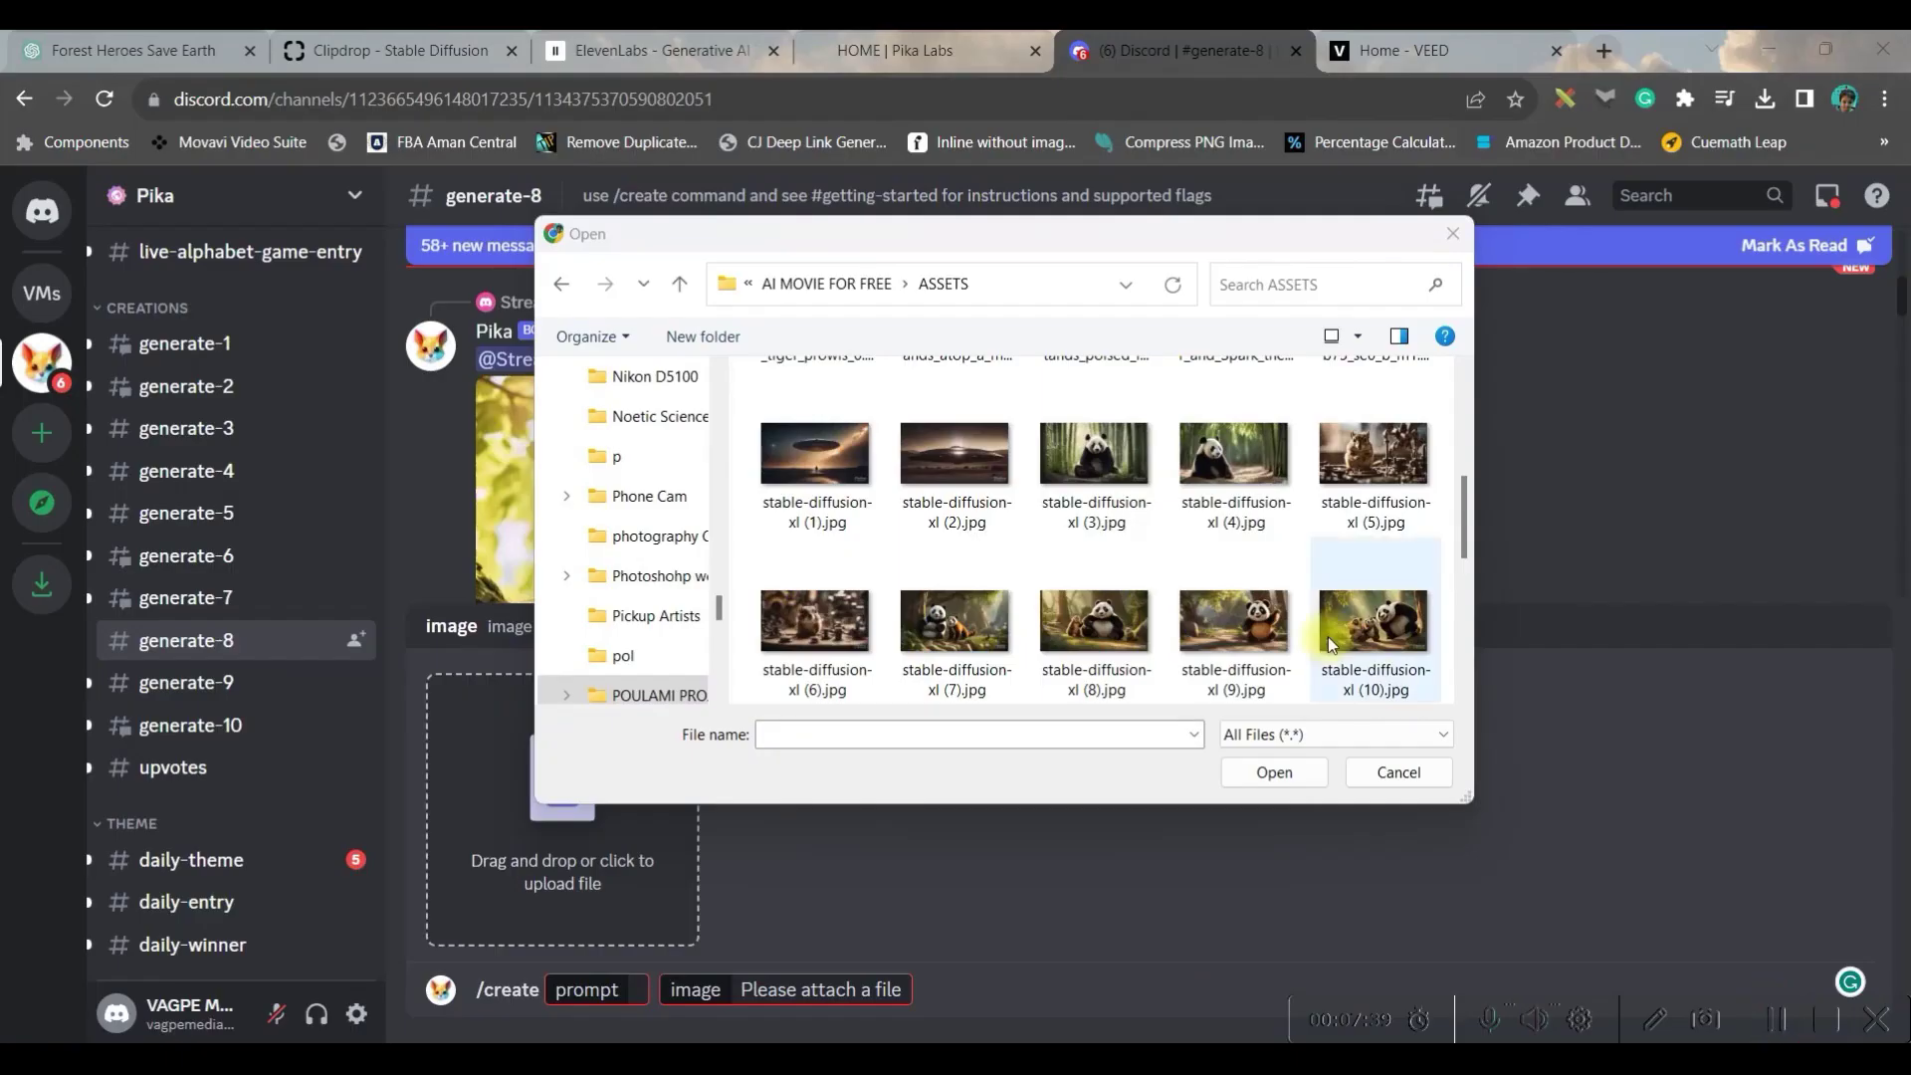
{"action": "scroll", "coordinate": [1195, 613], "scroll_direction": "up", "scroll_amount": 1}
{"action": "scroll", "coordinate": [1045, 584], "scroll_direction": "up", "scroll_amount": 1}
{"action": "scroll", "coordinate": [925, 553], "scroll_direction": "down", "scroll_amount": 1}
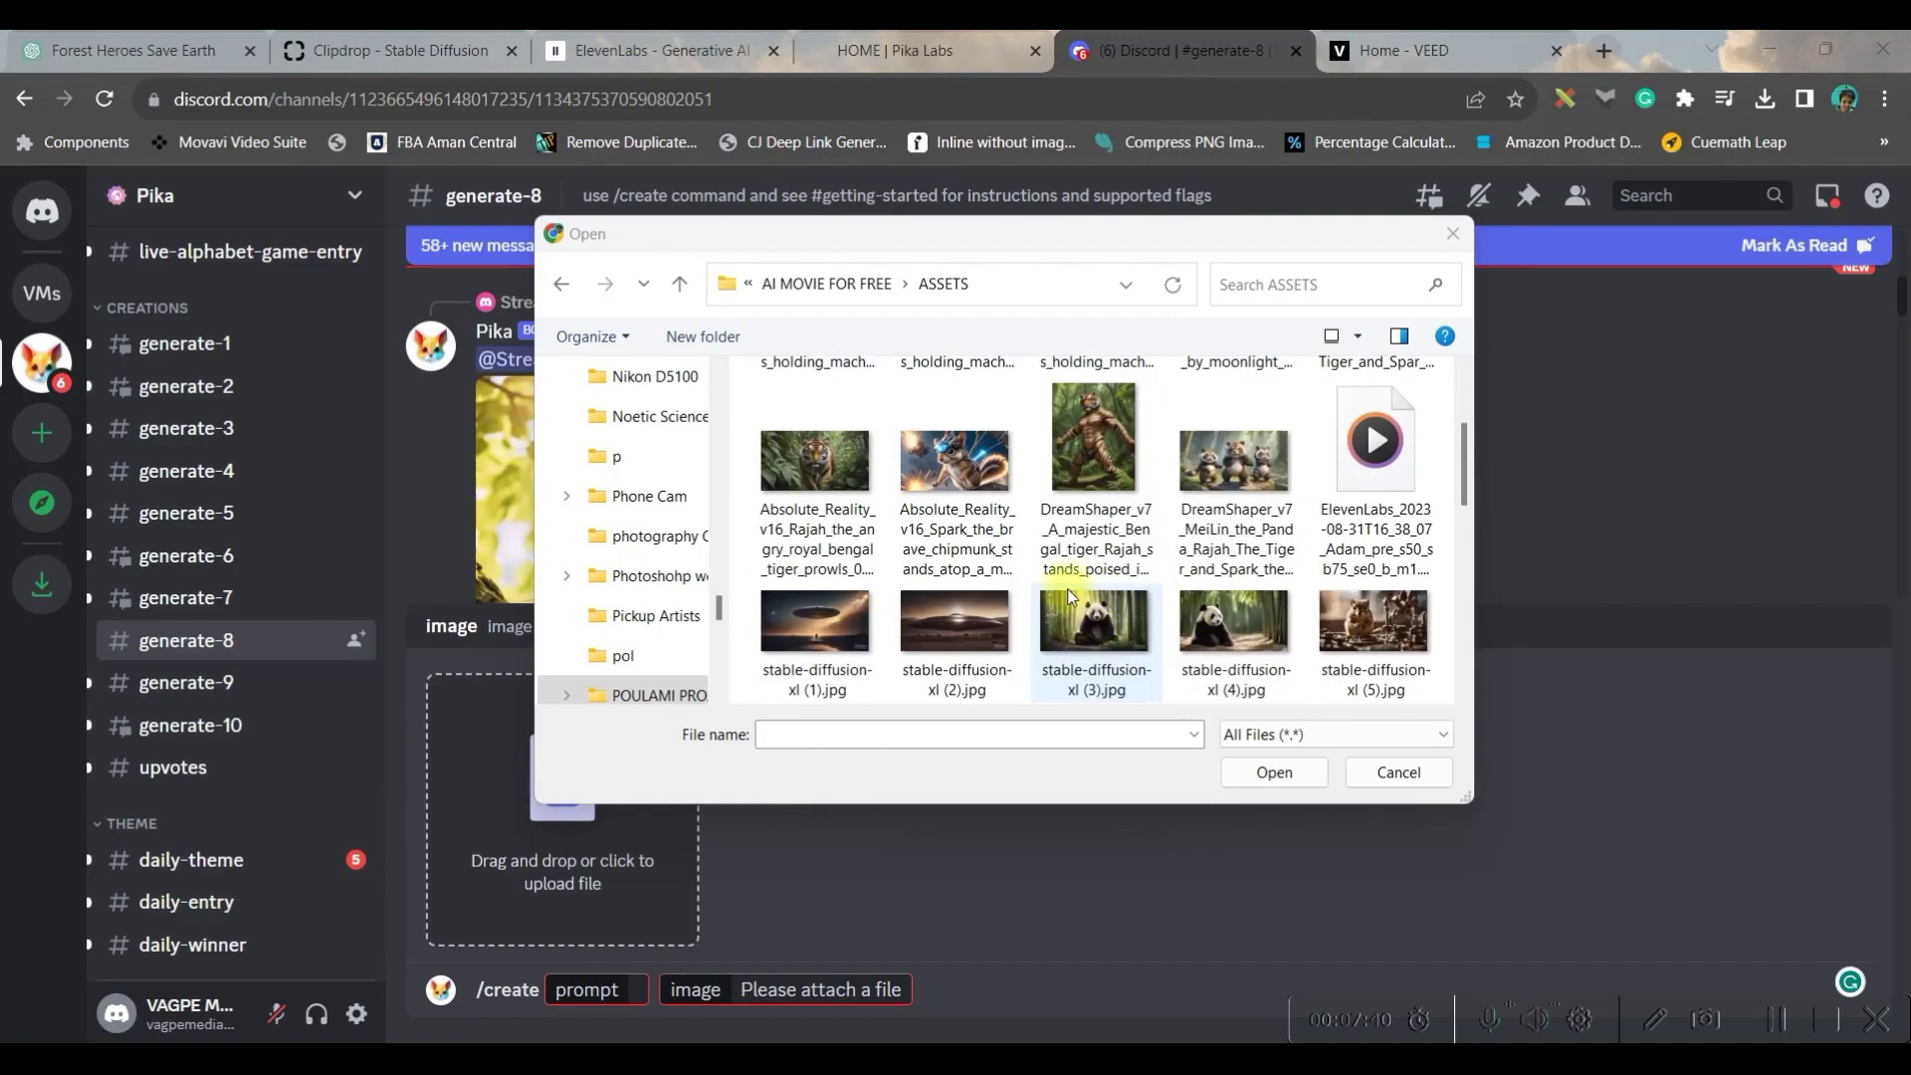
{"action": "double_click", "coordinate": [955, 624]}
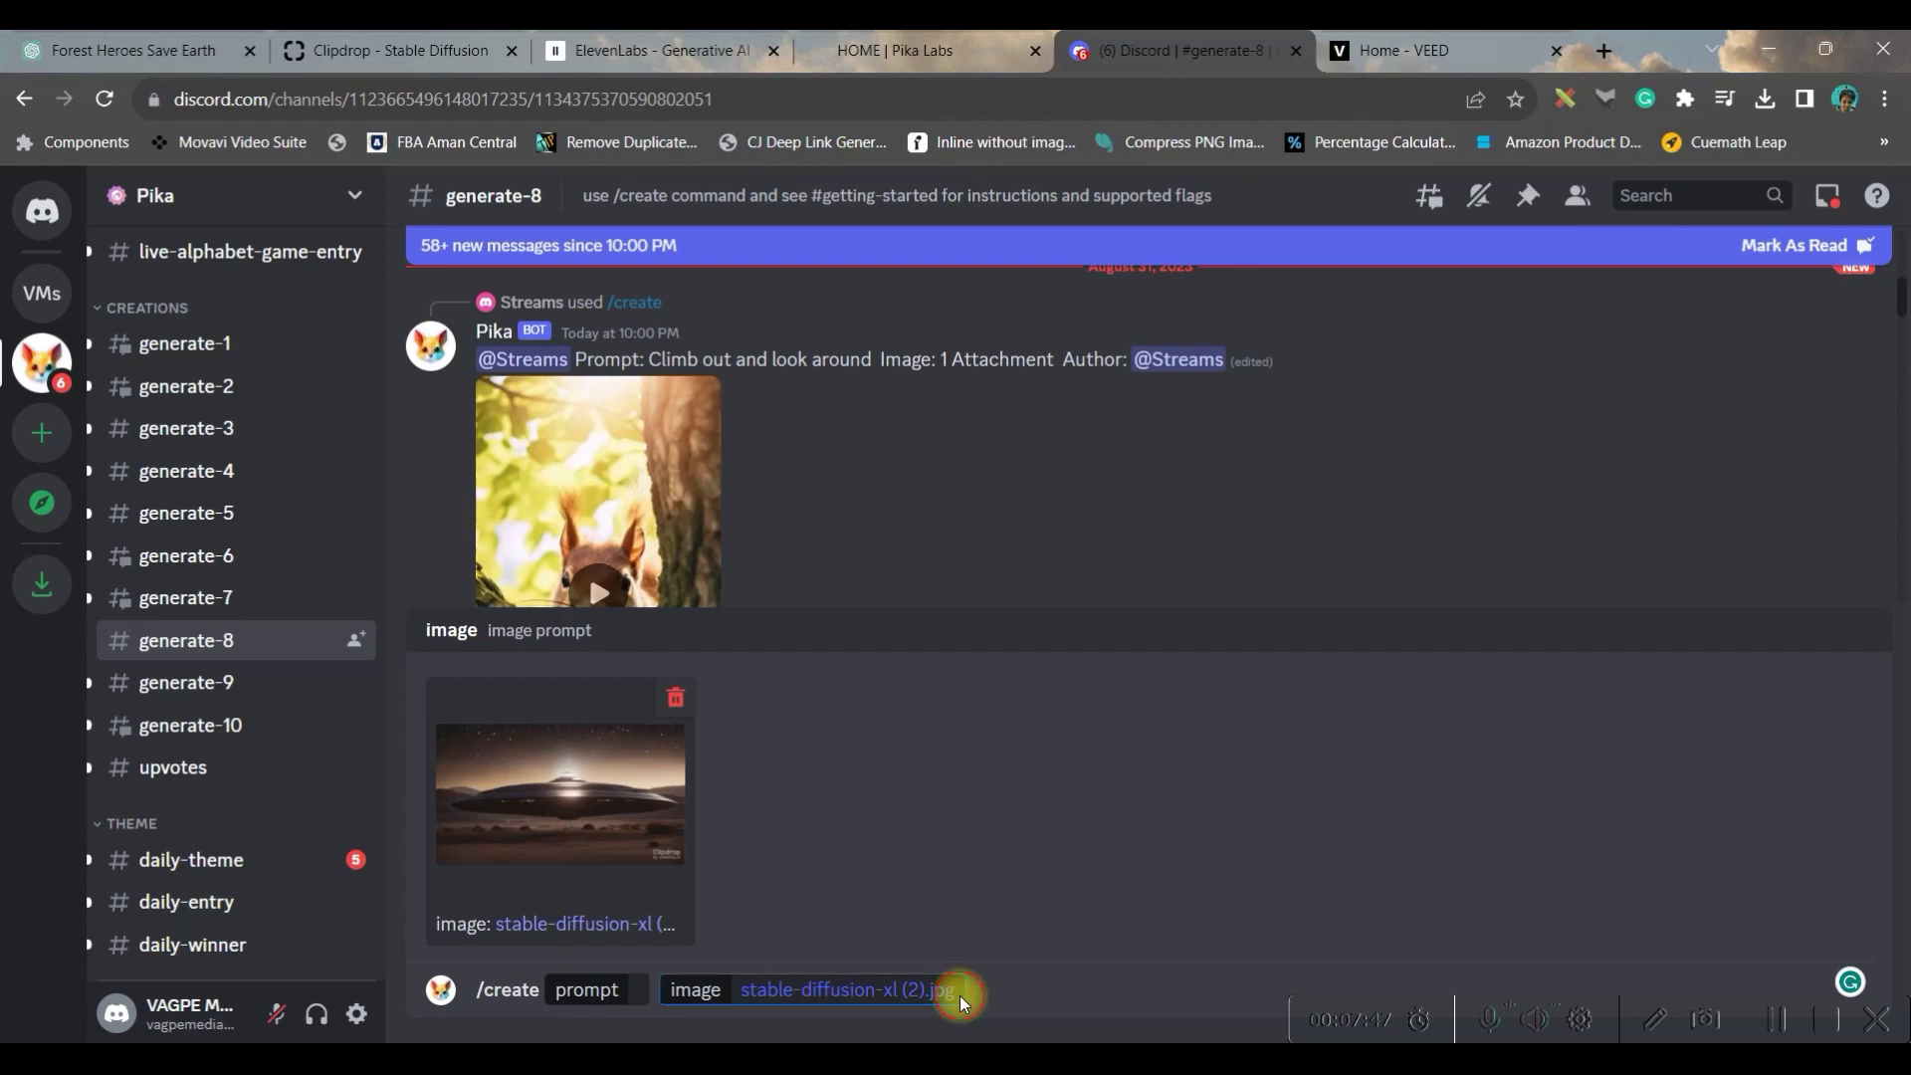
Send the prompt 'SciFi style moving spaceship, Highly Detailed, -gs5,-motion2' to Pika
{"action": "left_click", "coordinate": [639, 991]}
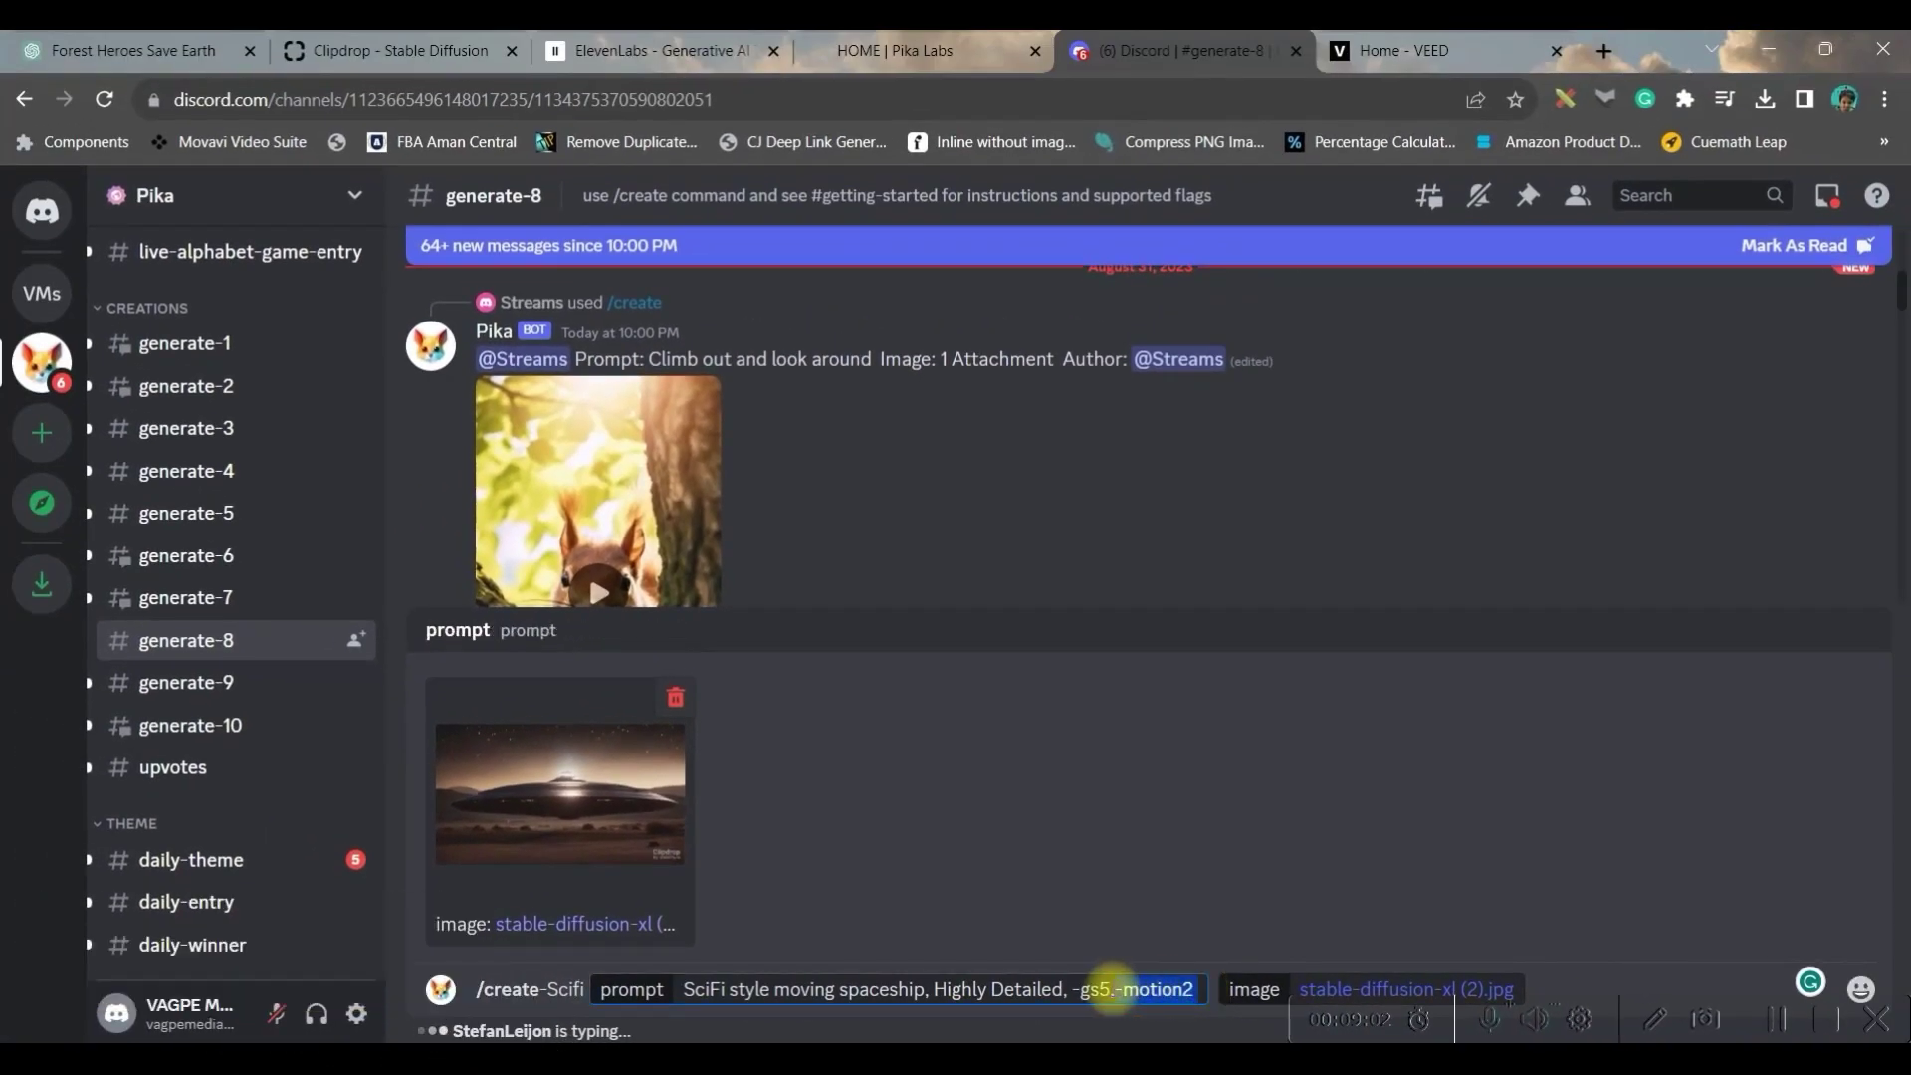
{"action": "left_click_drag", "start_coordinate": [1197, 990], "coordinate": [1073, 990]}
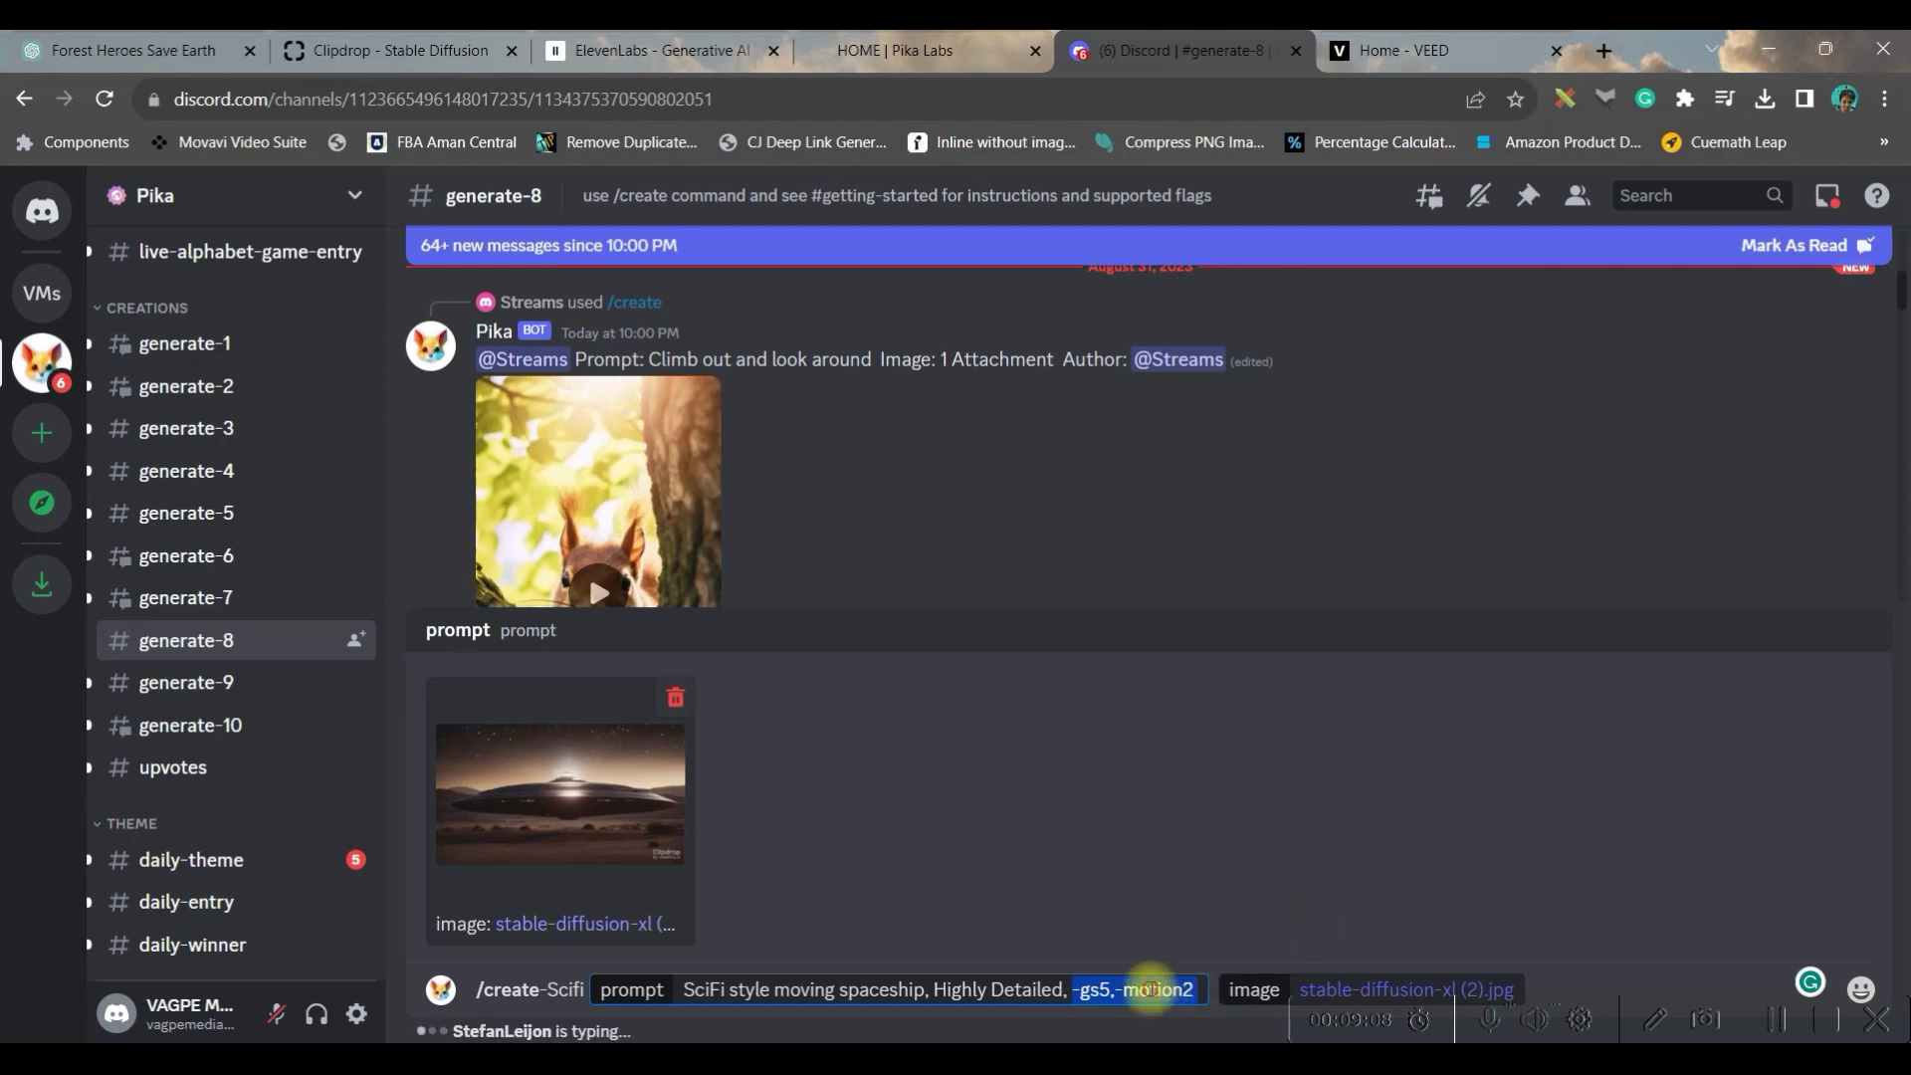
{"action": "left_click", "coordinate": [1149, 991]}
{"action": "left_click_drag", "start_coordinate": [1068, 991], "coordinate": [1202, 990]}
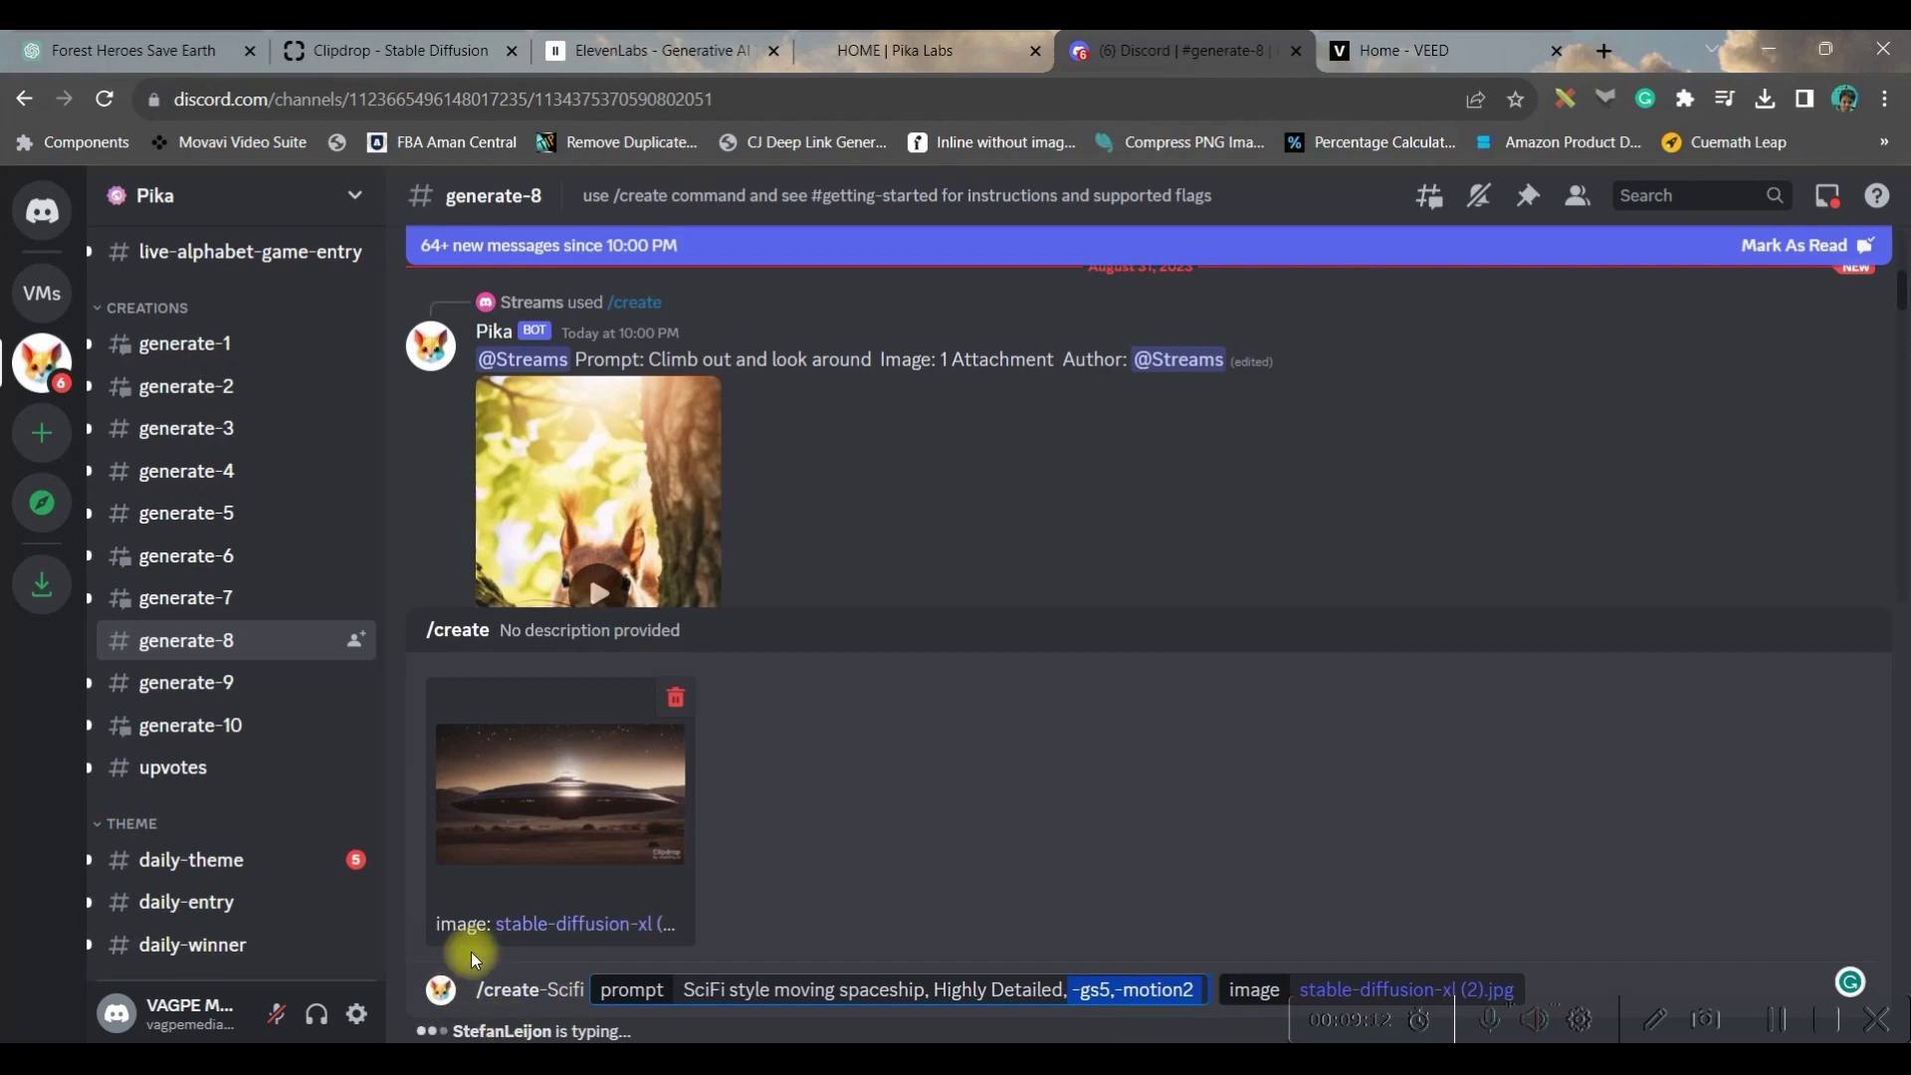
{"action": "key", "text": "Return"}
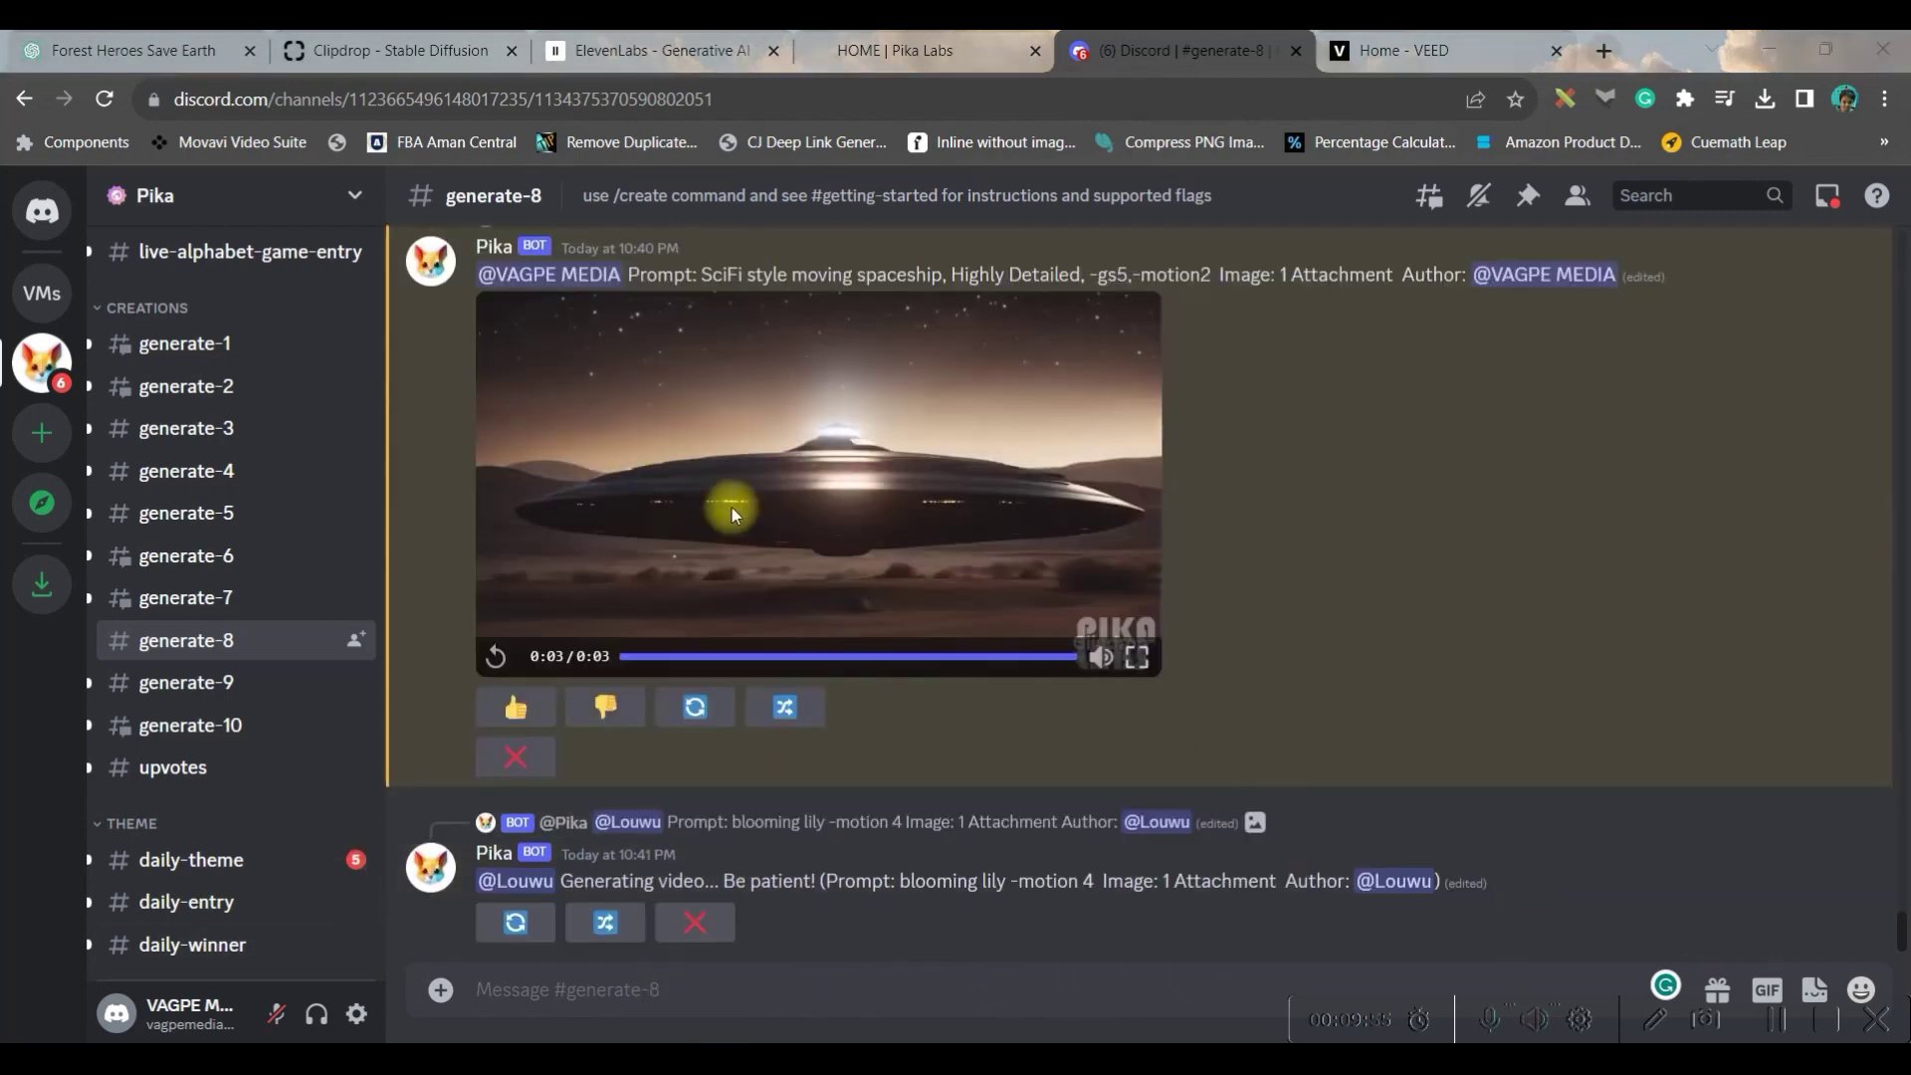
{"action": "scroll", "coordinate": [723, 445], "scroll_direction": "up", "scroll_amount": 2}
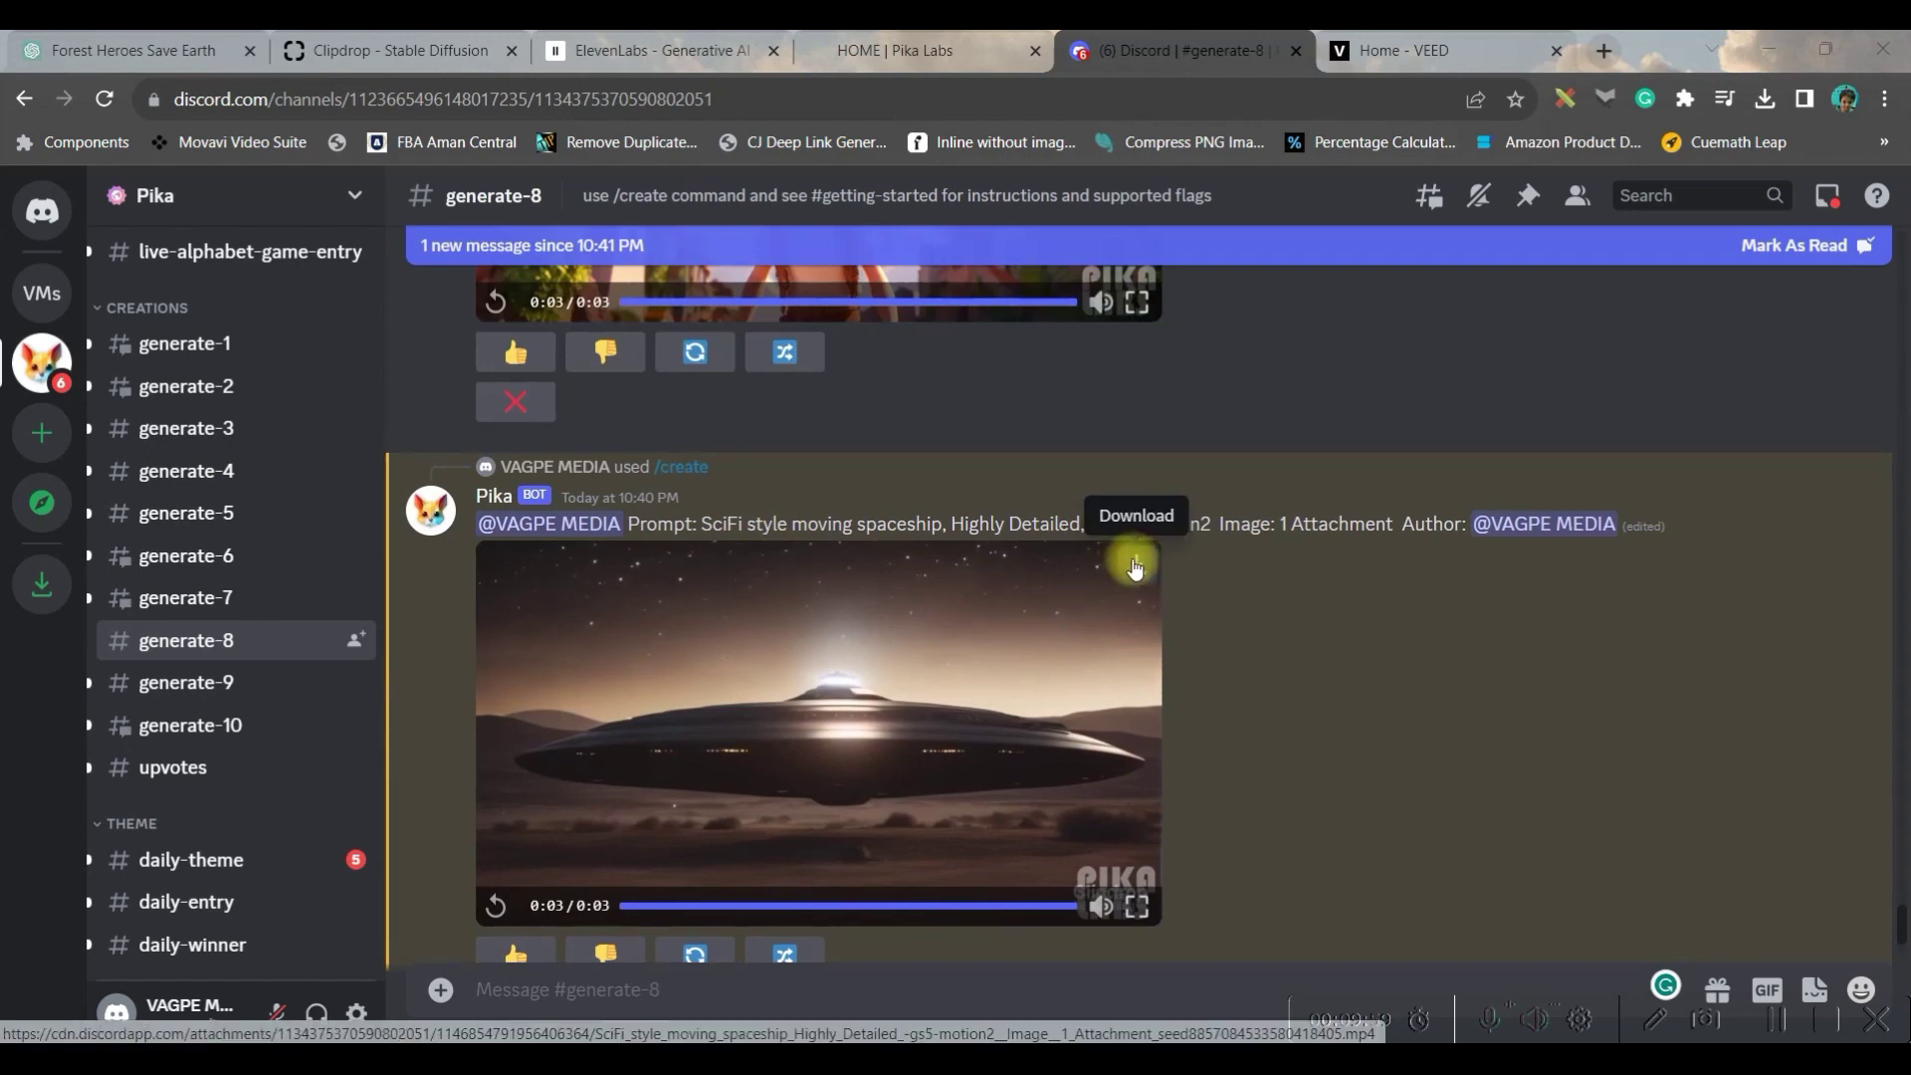
{"action": "scroll", "coordinate": [859, 707], "scroll_direction": "down", "scroll_amount": 3}
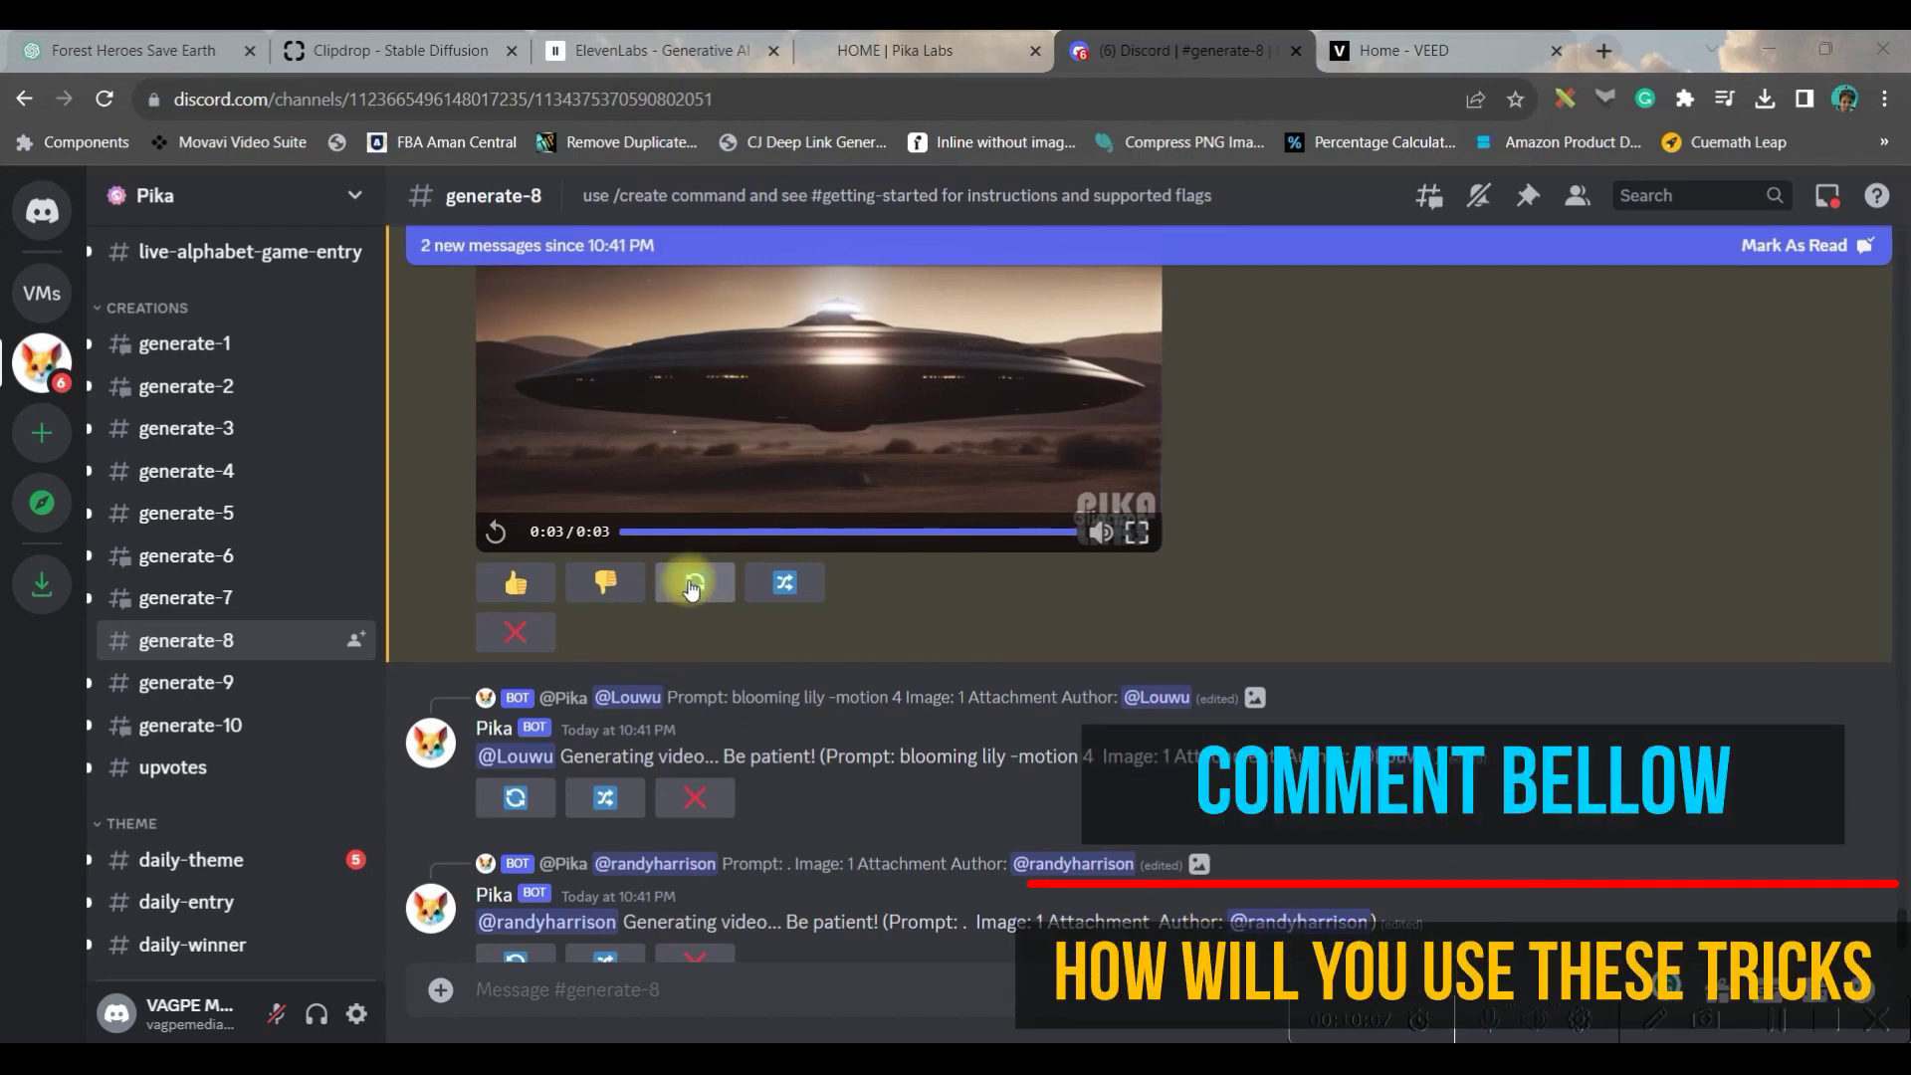
{"action": "scroll", "coordinate": [911, 441], "scroll_direction": "up", "scroll_amount": 3}
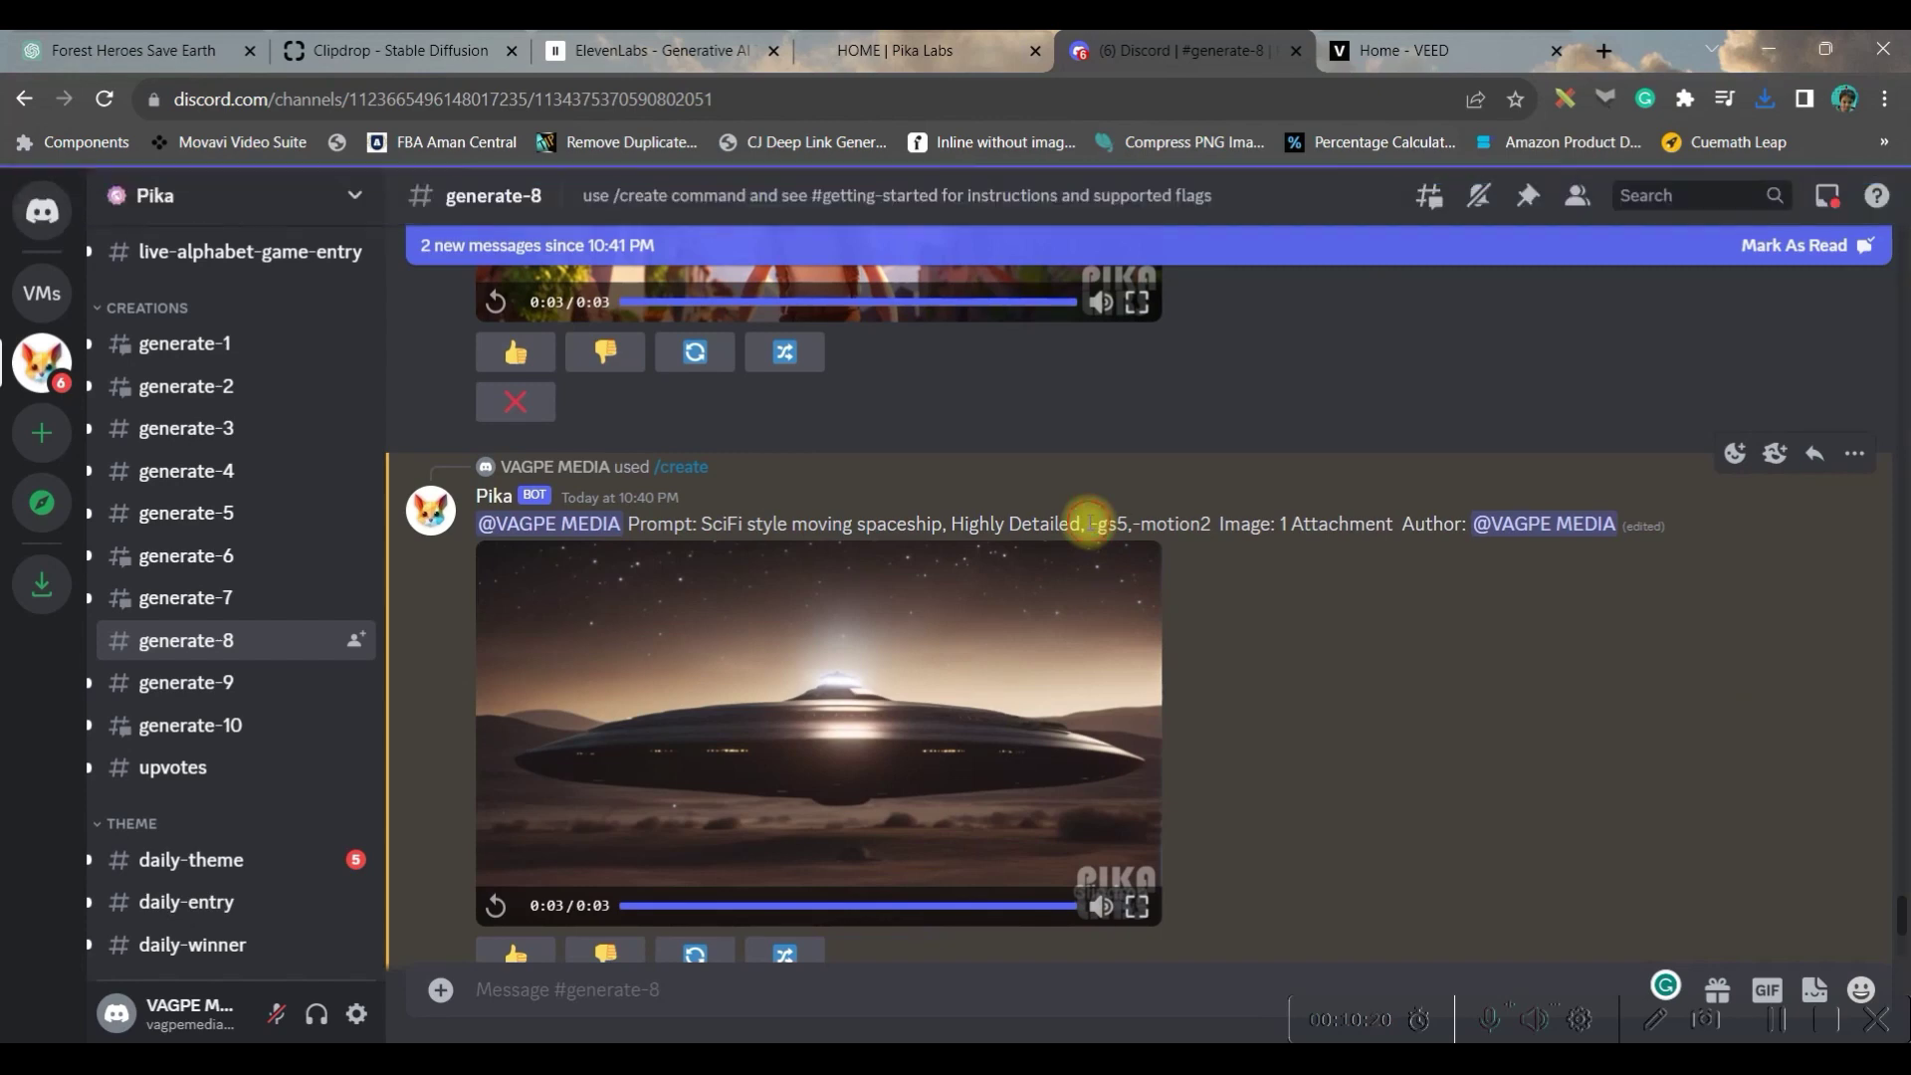
Select the earlier spaceship prompt text in the chat for reuse
{"action": "left_click_drag", "start_coordinate": [1090, 524], "coordinate": [1227, 525]}
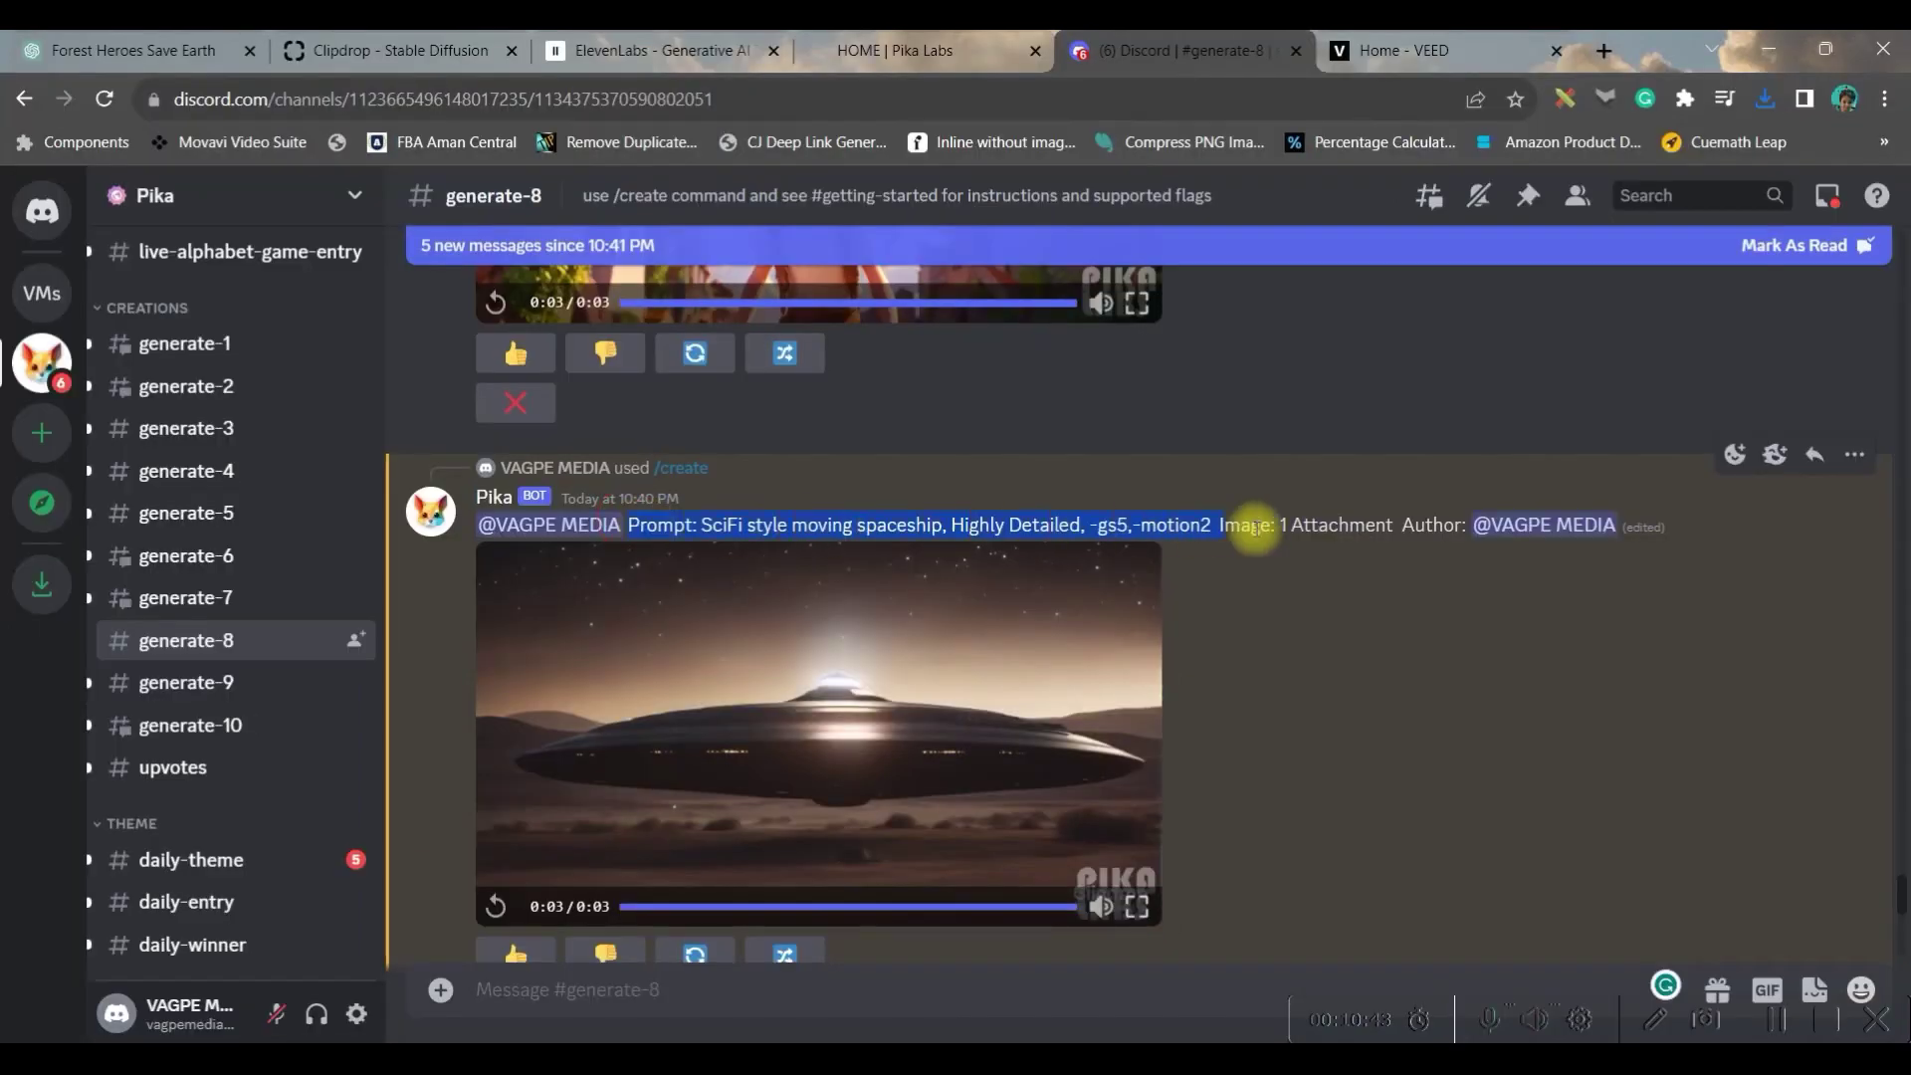
{"action": "scroll", "coordinate": [796, 950], "scroll_direction": "down", "scroll_amount": 3}
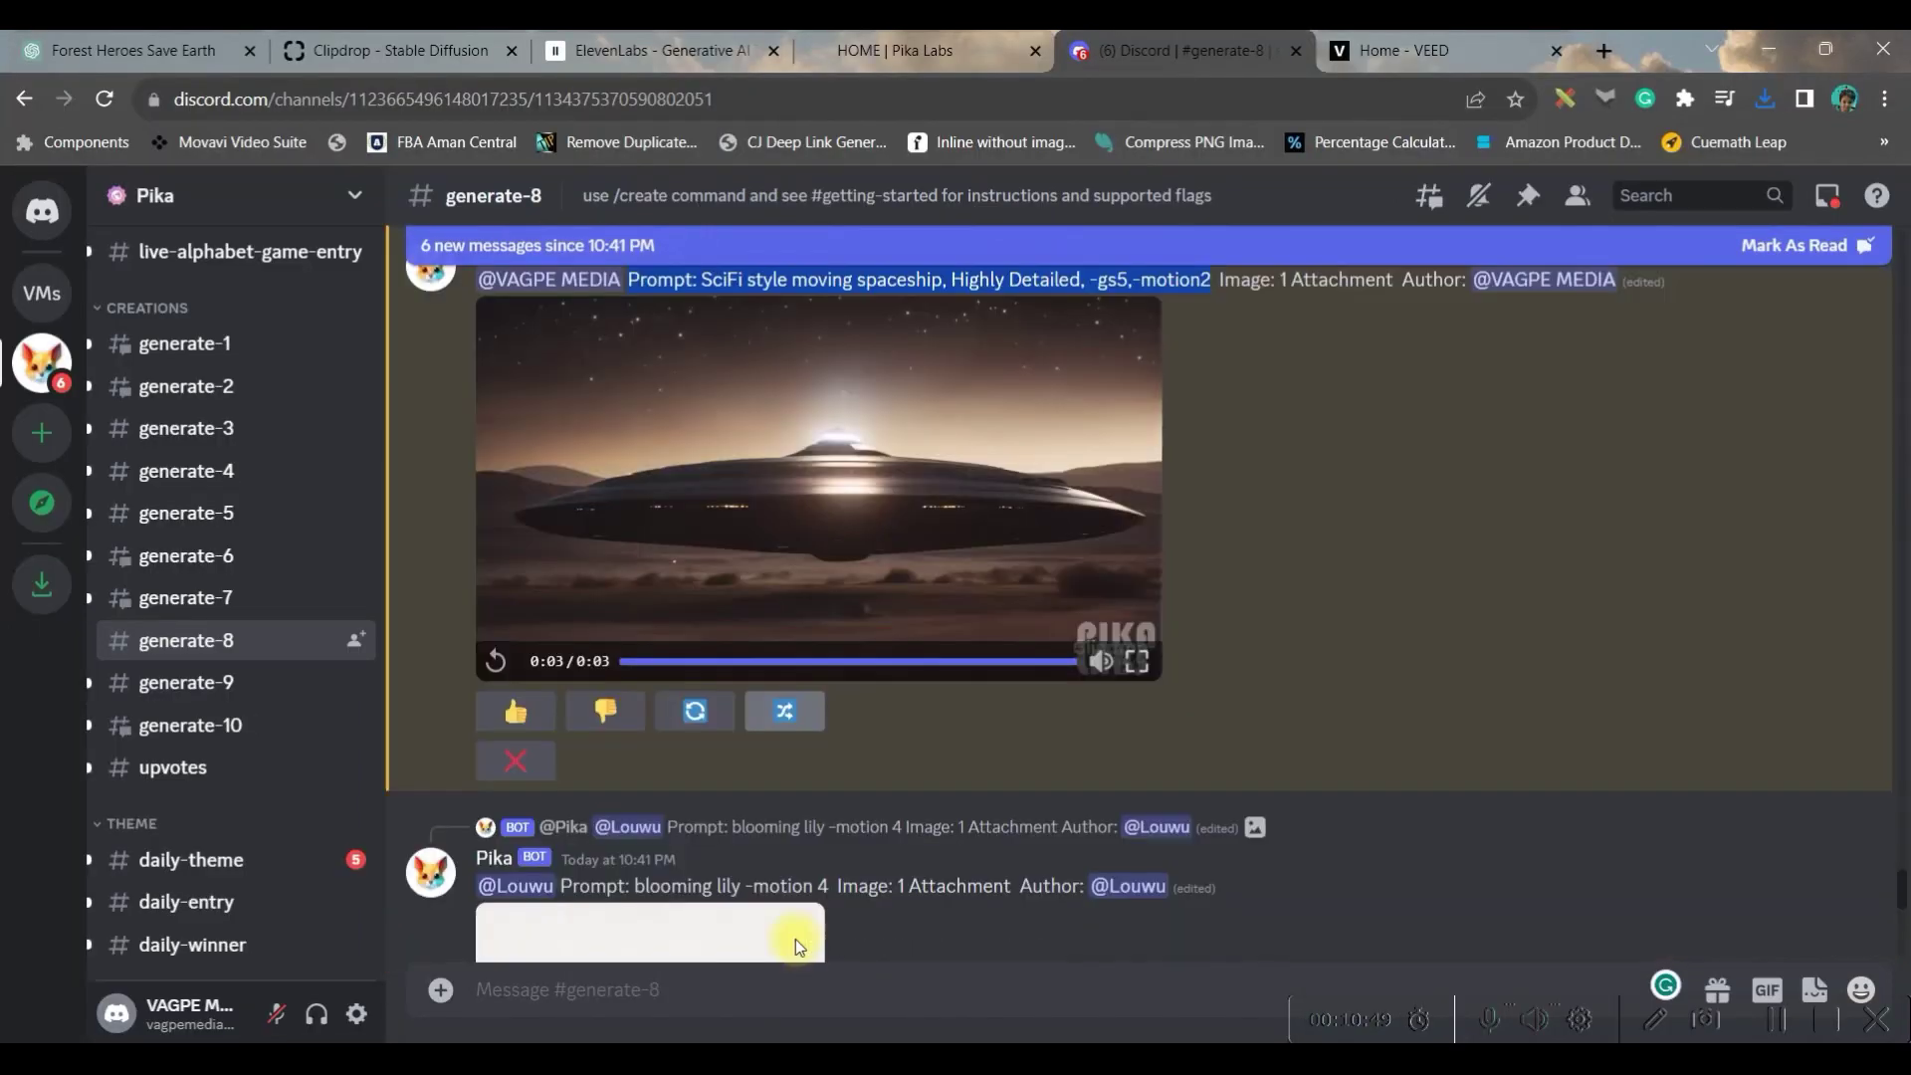
{"action": "type", "text": "/"}
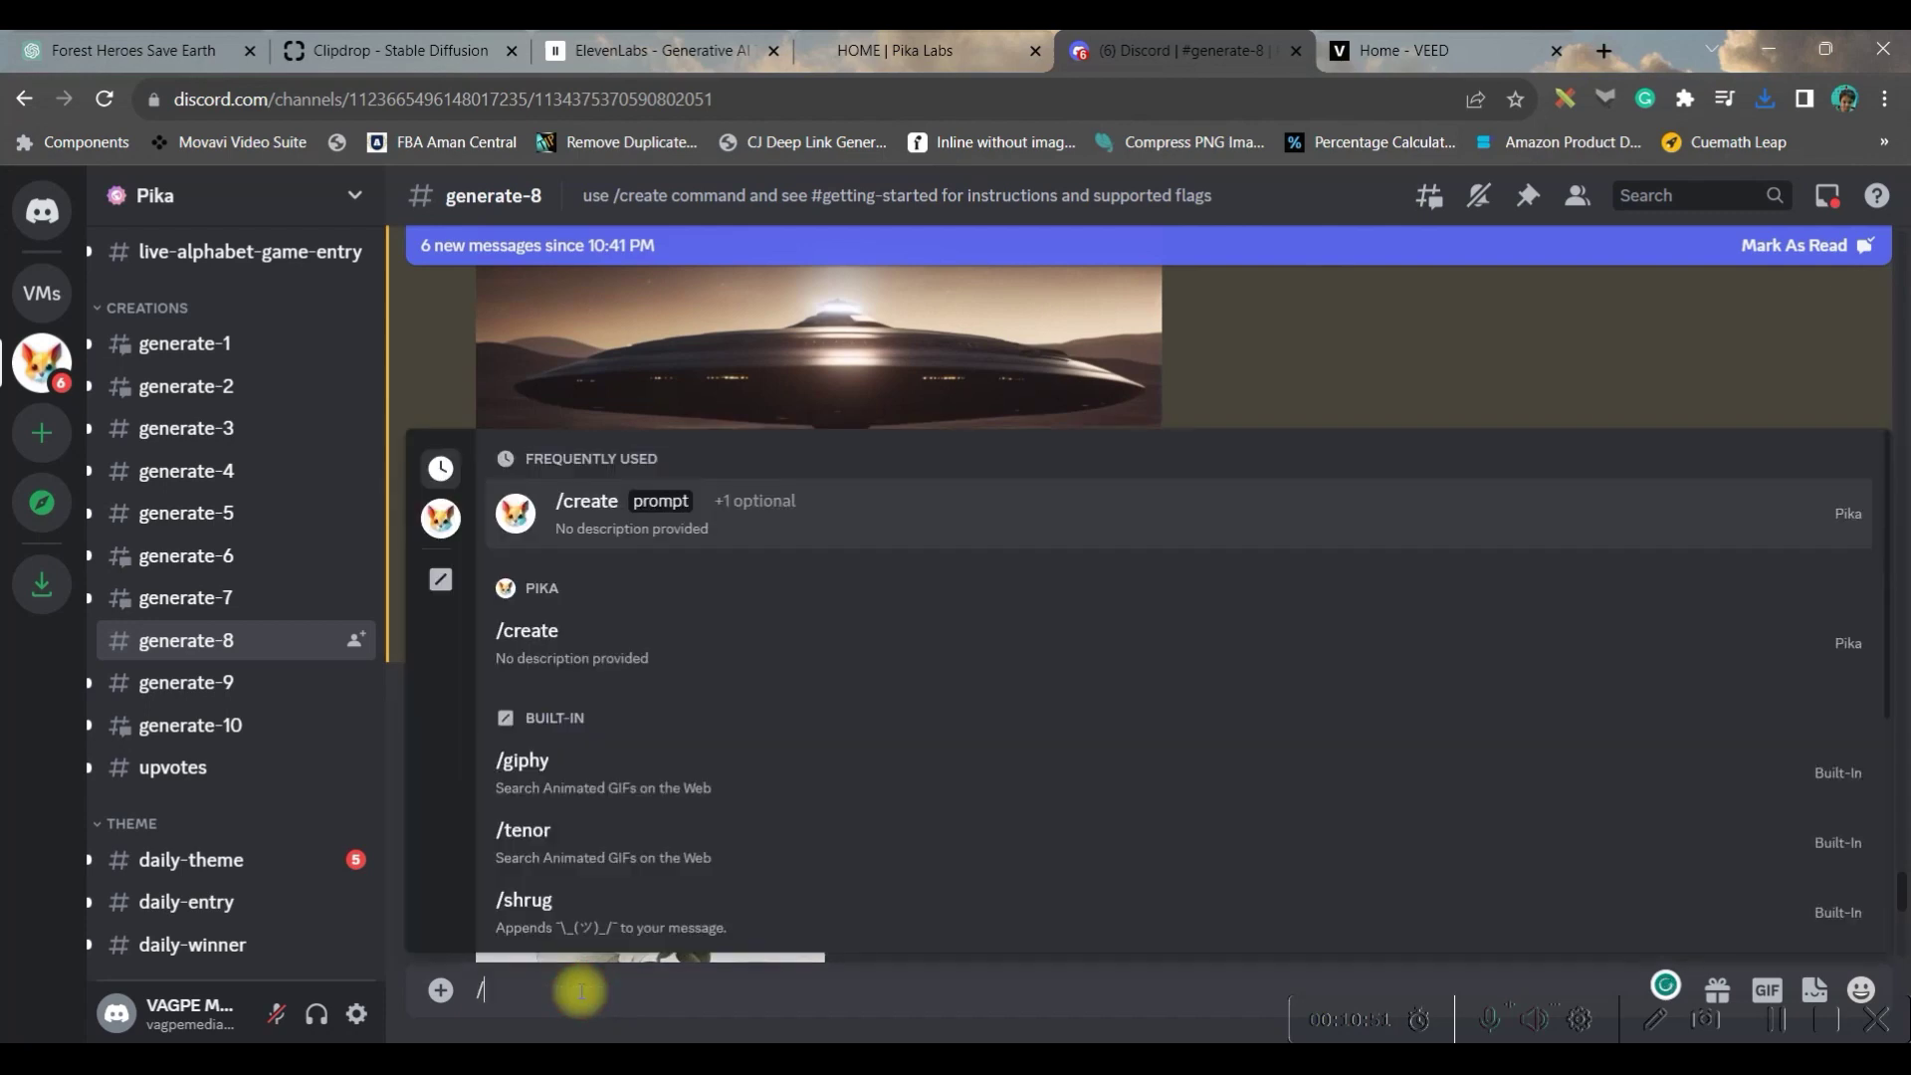
Resubmit /create with stable-diffusion-xl (1).jpg and the guidance flag changed to -gs15
{"action": "left_click", "coordinate": [546, 657]}
{"action": "left_click", "coordinate": [561, 814]}
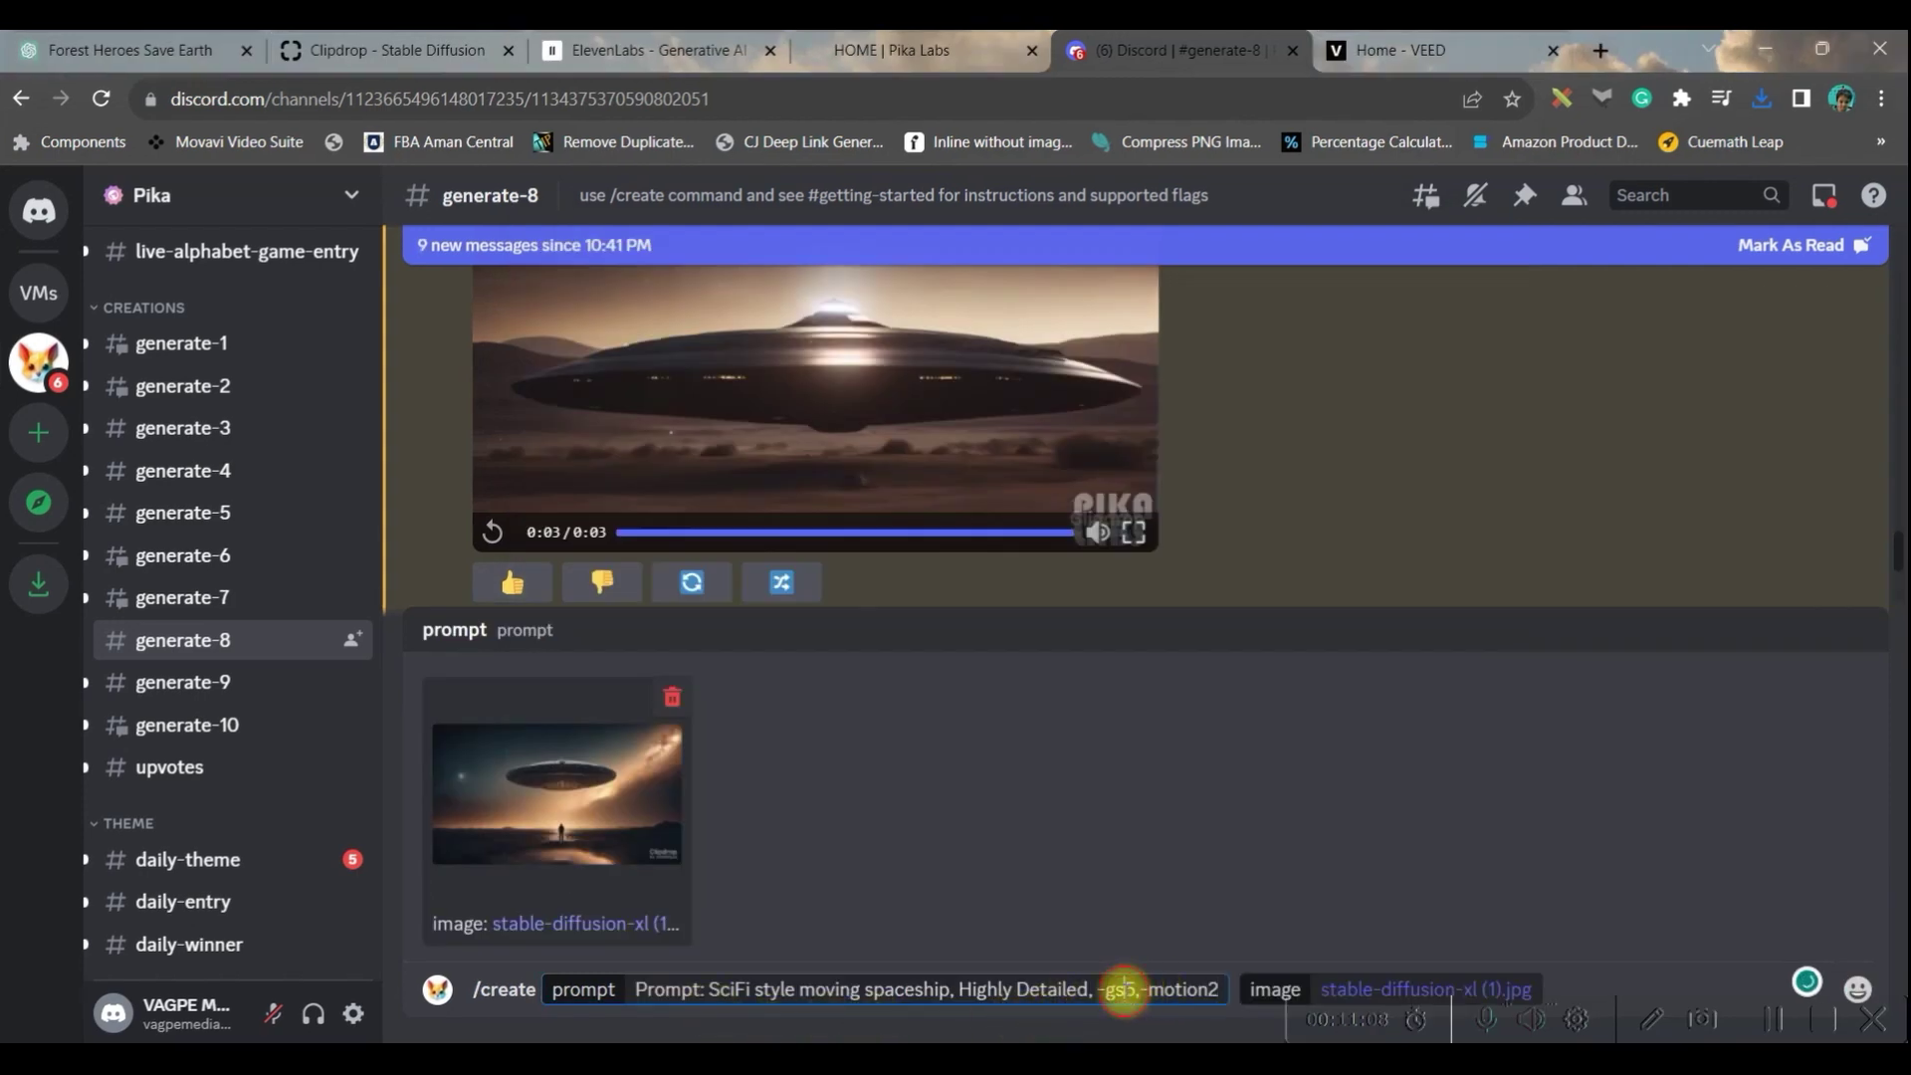
{"action": "key", "text": "BackSpace"}
{"action": "type", "text": "1"}
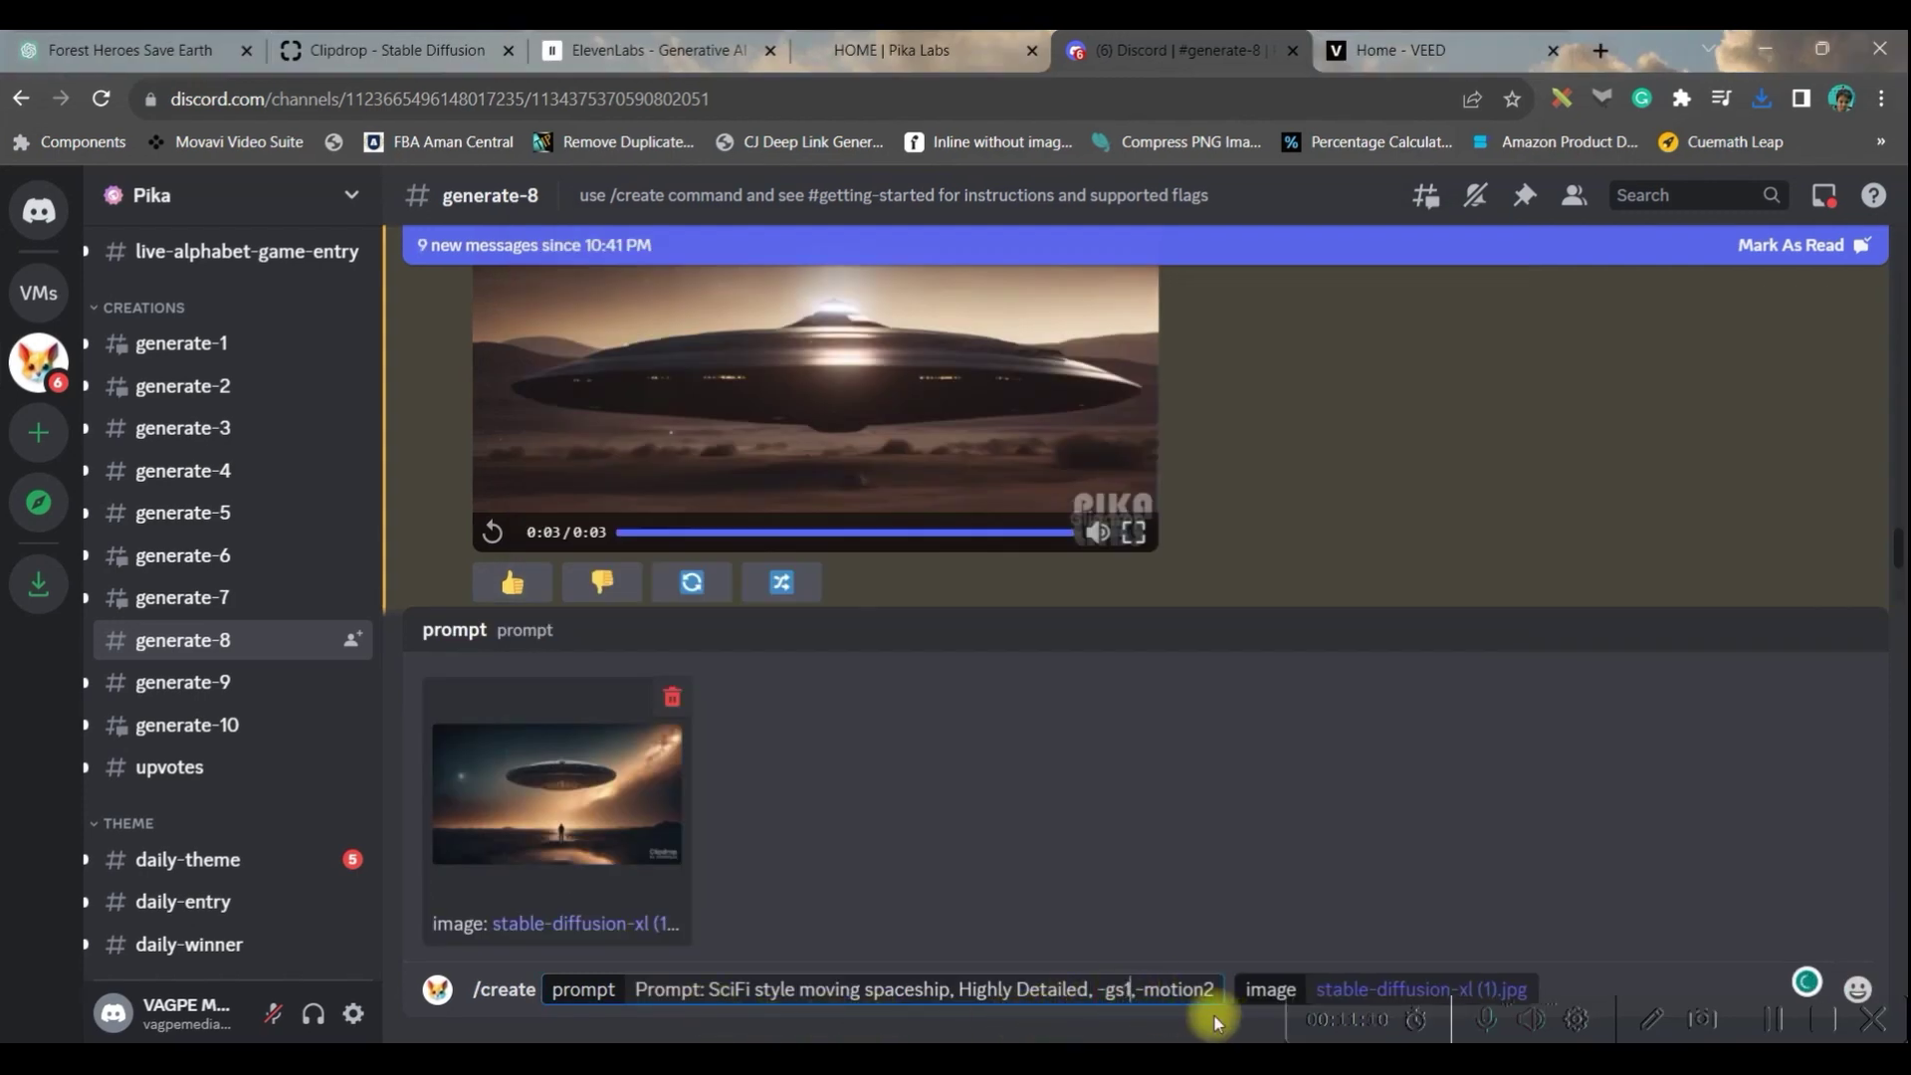
{"action": "type", "text": "5"}
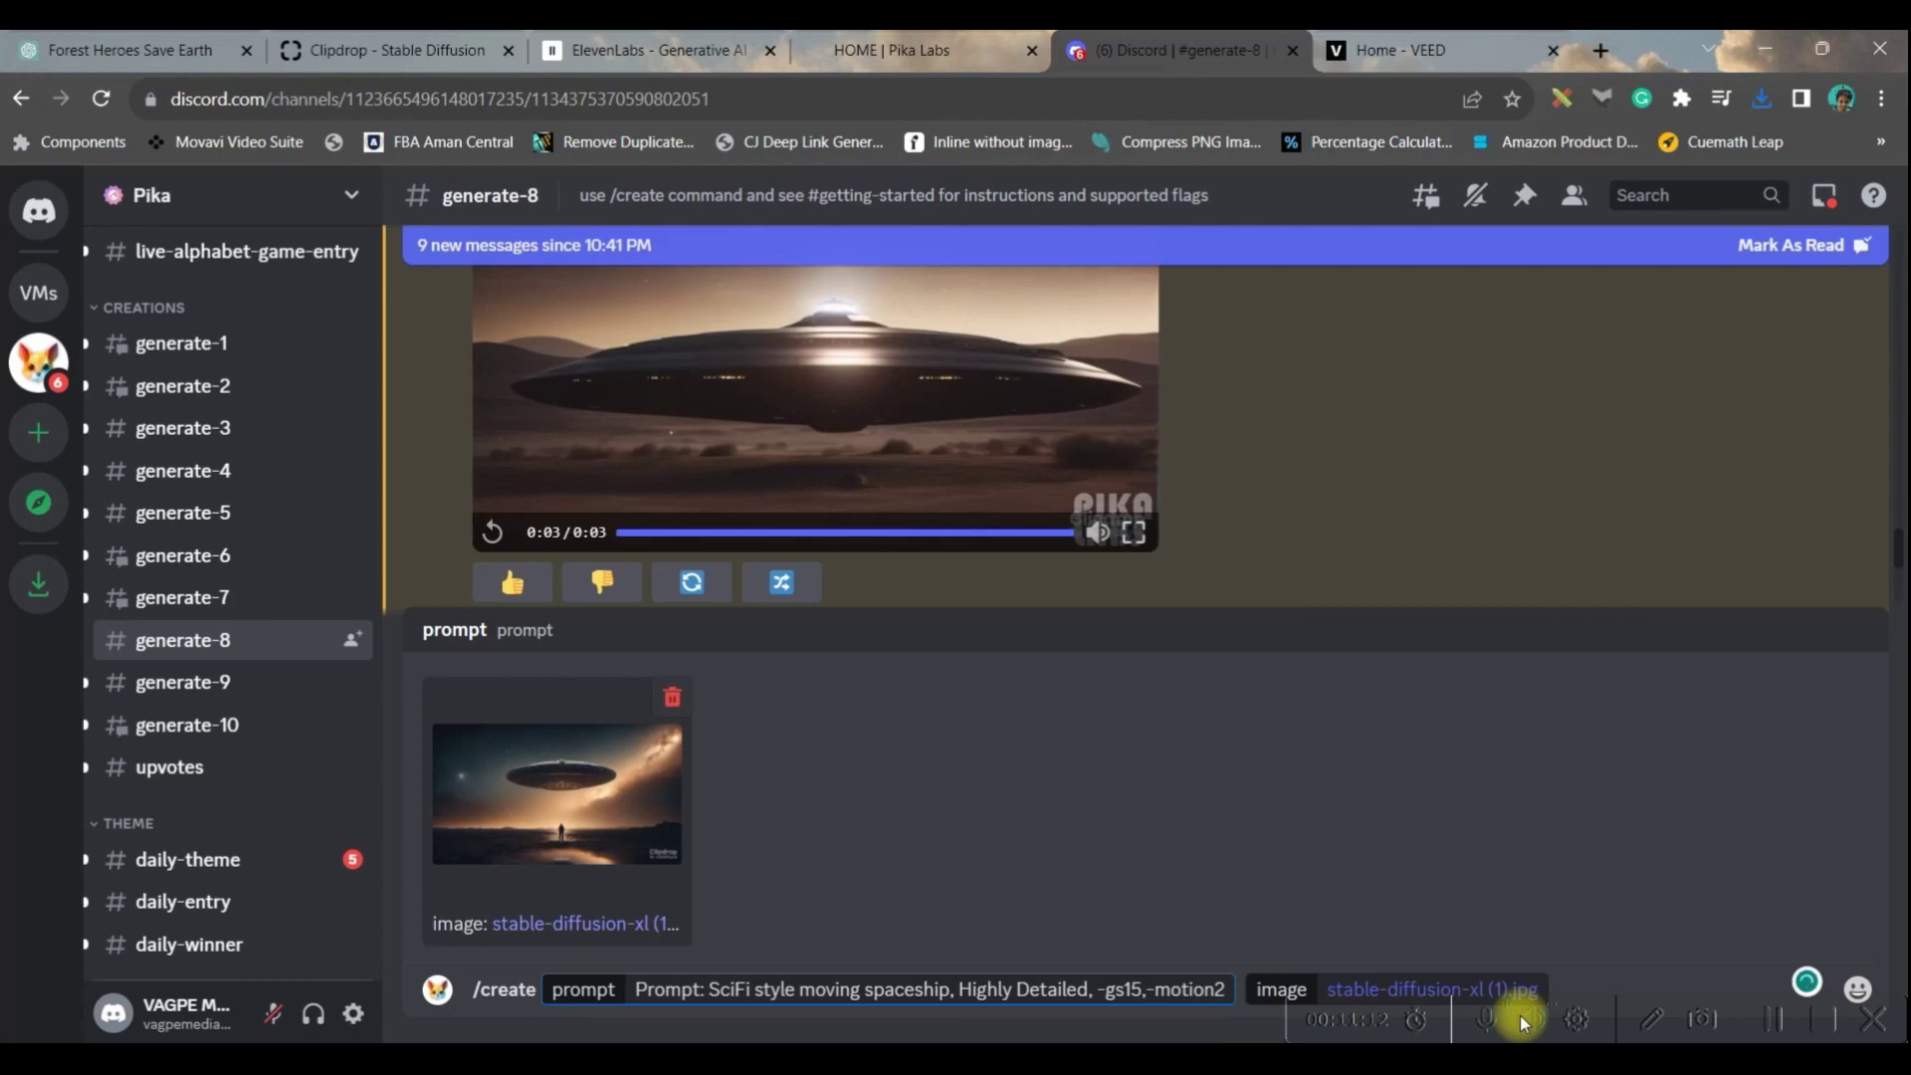
{"action": "key", "text": "Return"}
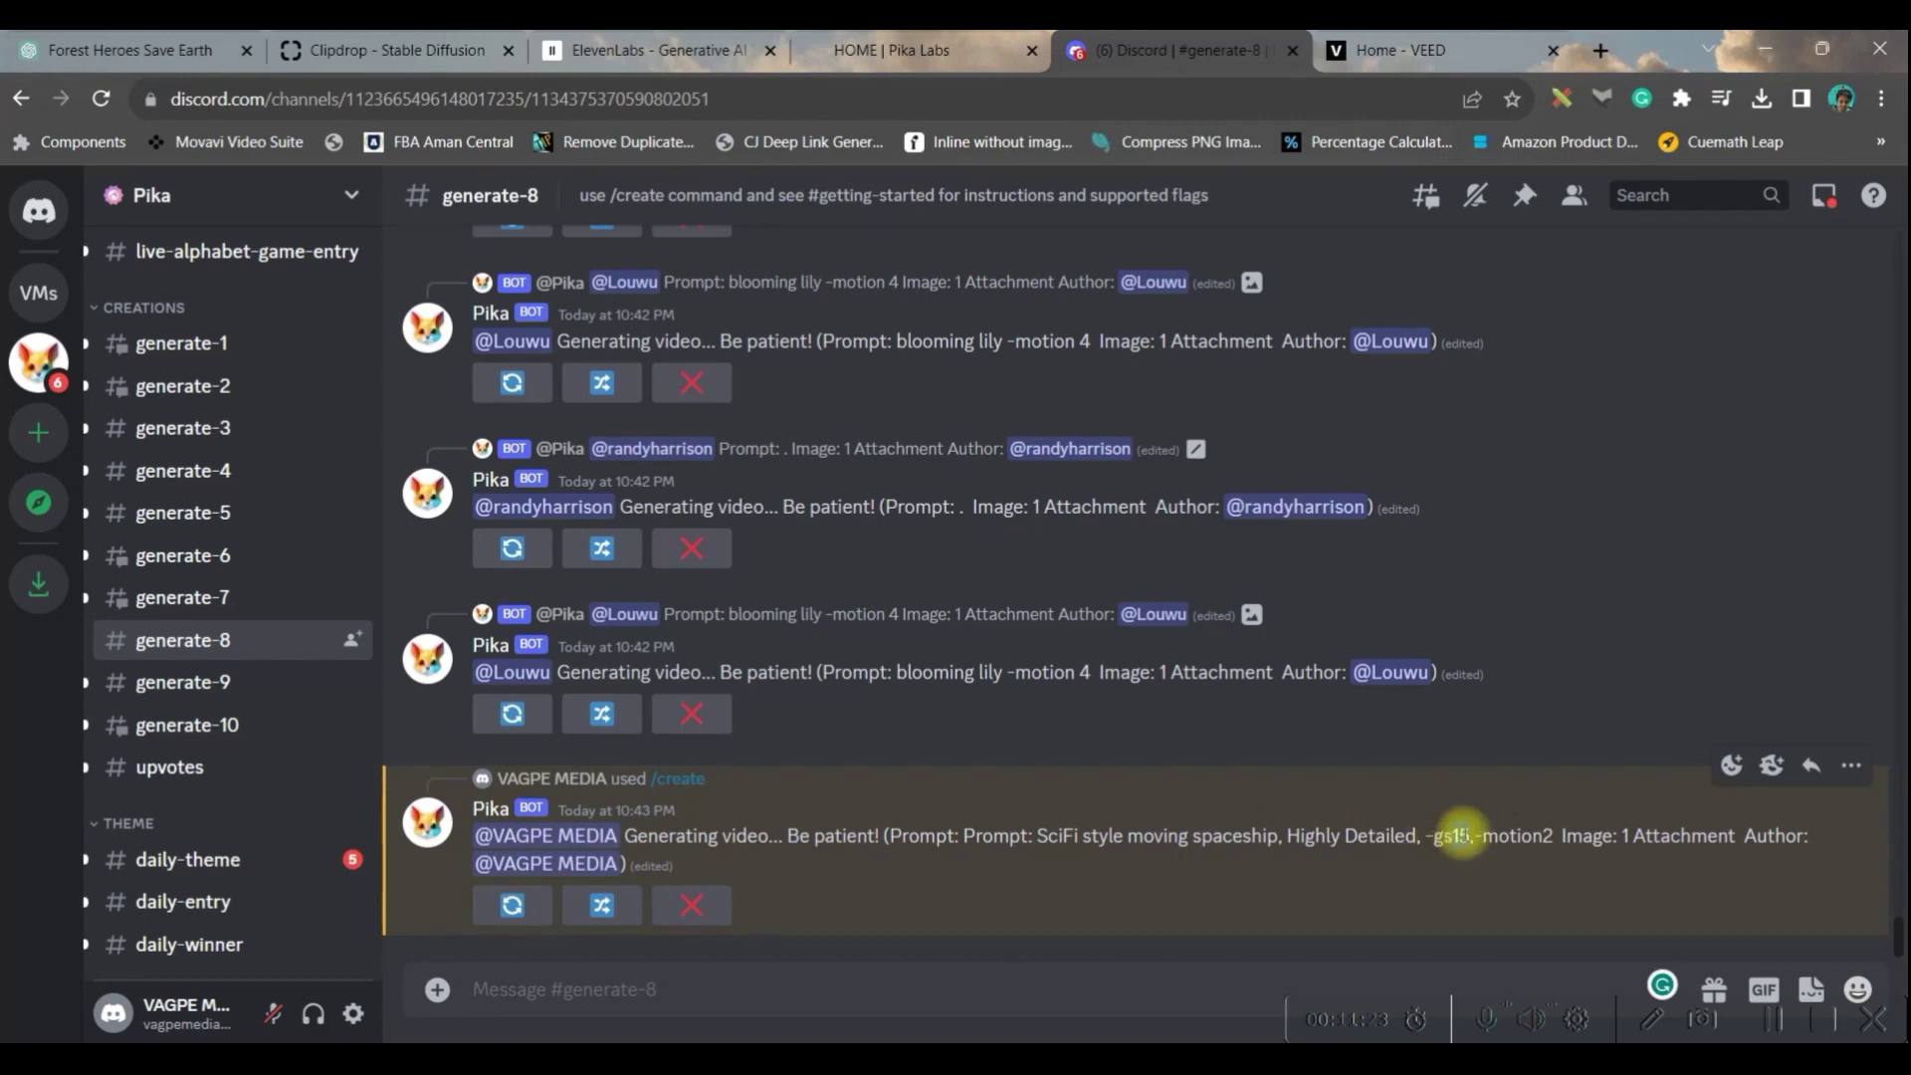
{"action": "left_click_drag", "start_coordinate": [1452, 834], "coordinate": [1472, 836]}
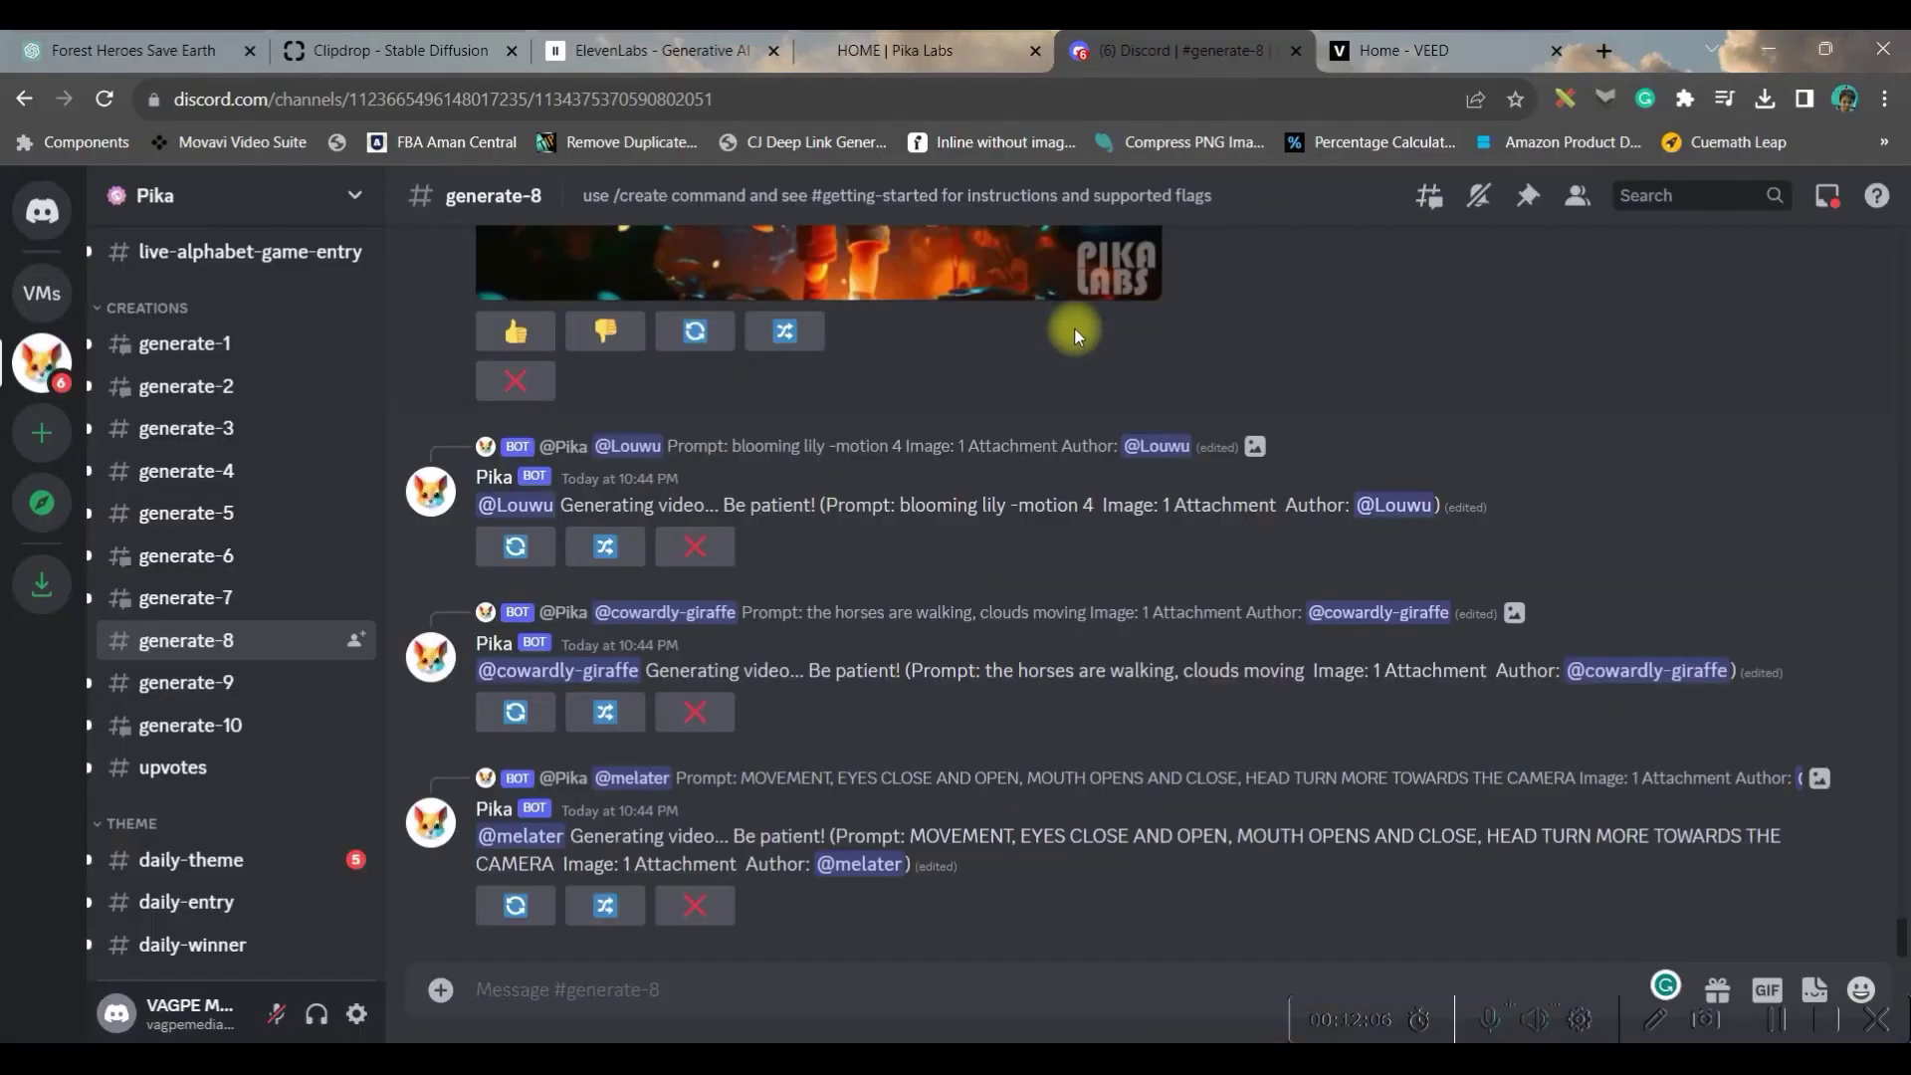
{"action": "scroll", "coordinate": [658, 571], "scroll_direction": "up", "scroll_amount": 3}
{"action": "scroll", "coordinate": [684, 579], "scroll_direction": "up", "scroll_amount": 2}
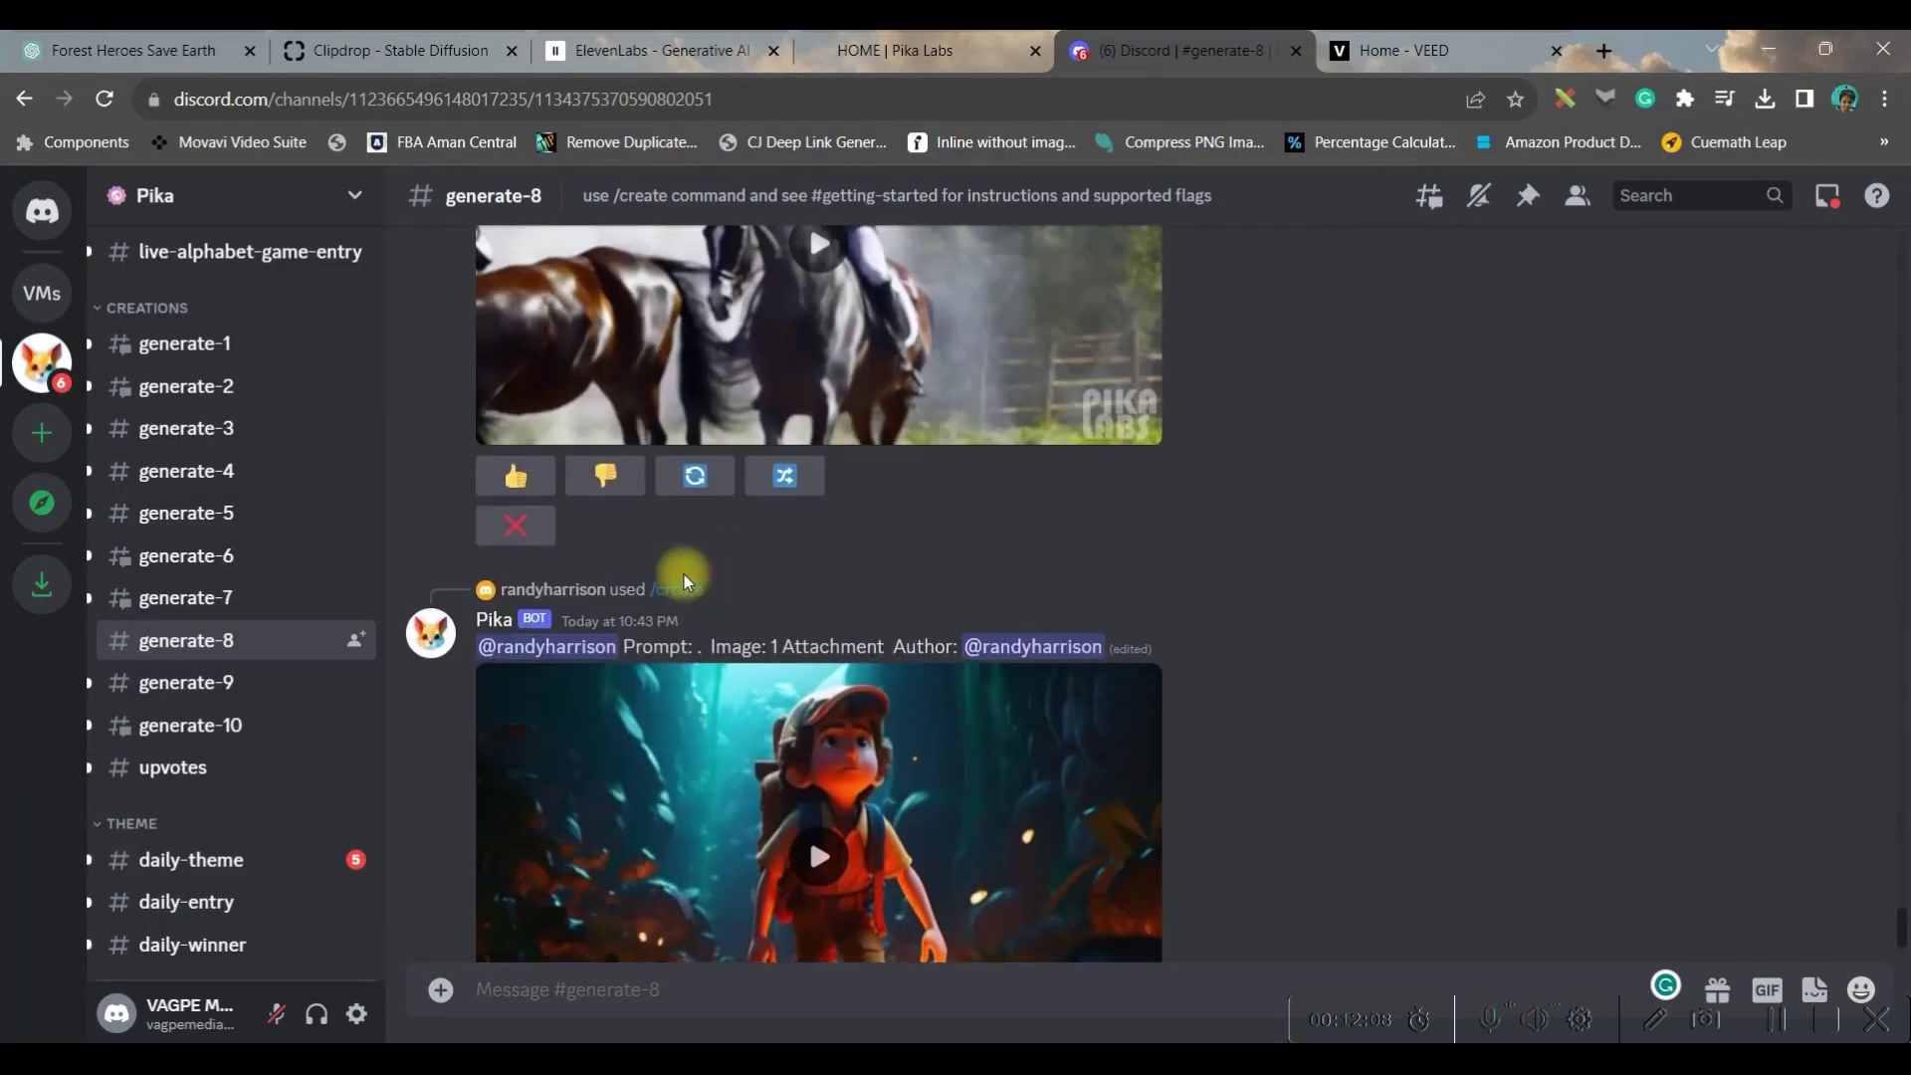
{"action": "scroll", "coordinate": [683, 579], "scroll_direction": "down", "scroll_amount": 5}
{"action": "scroll", "coordinate": [684, 580], "scroll_direction": "up", "scroll_amount": 2}
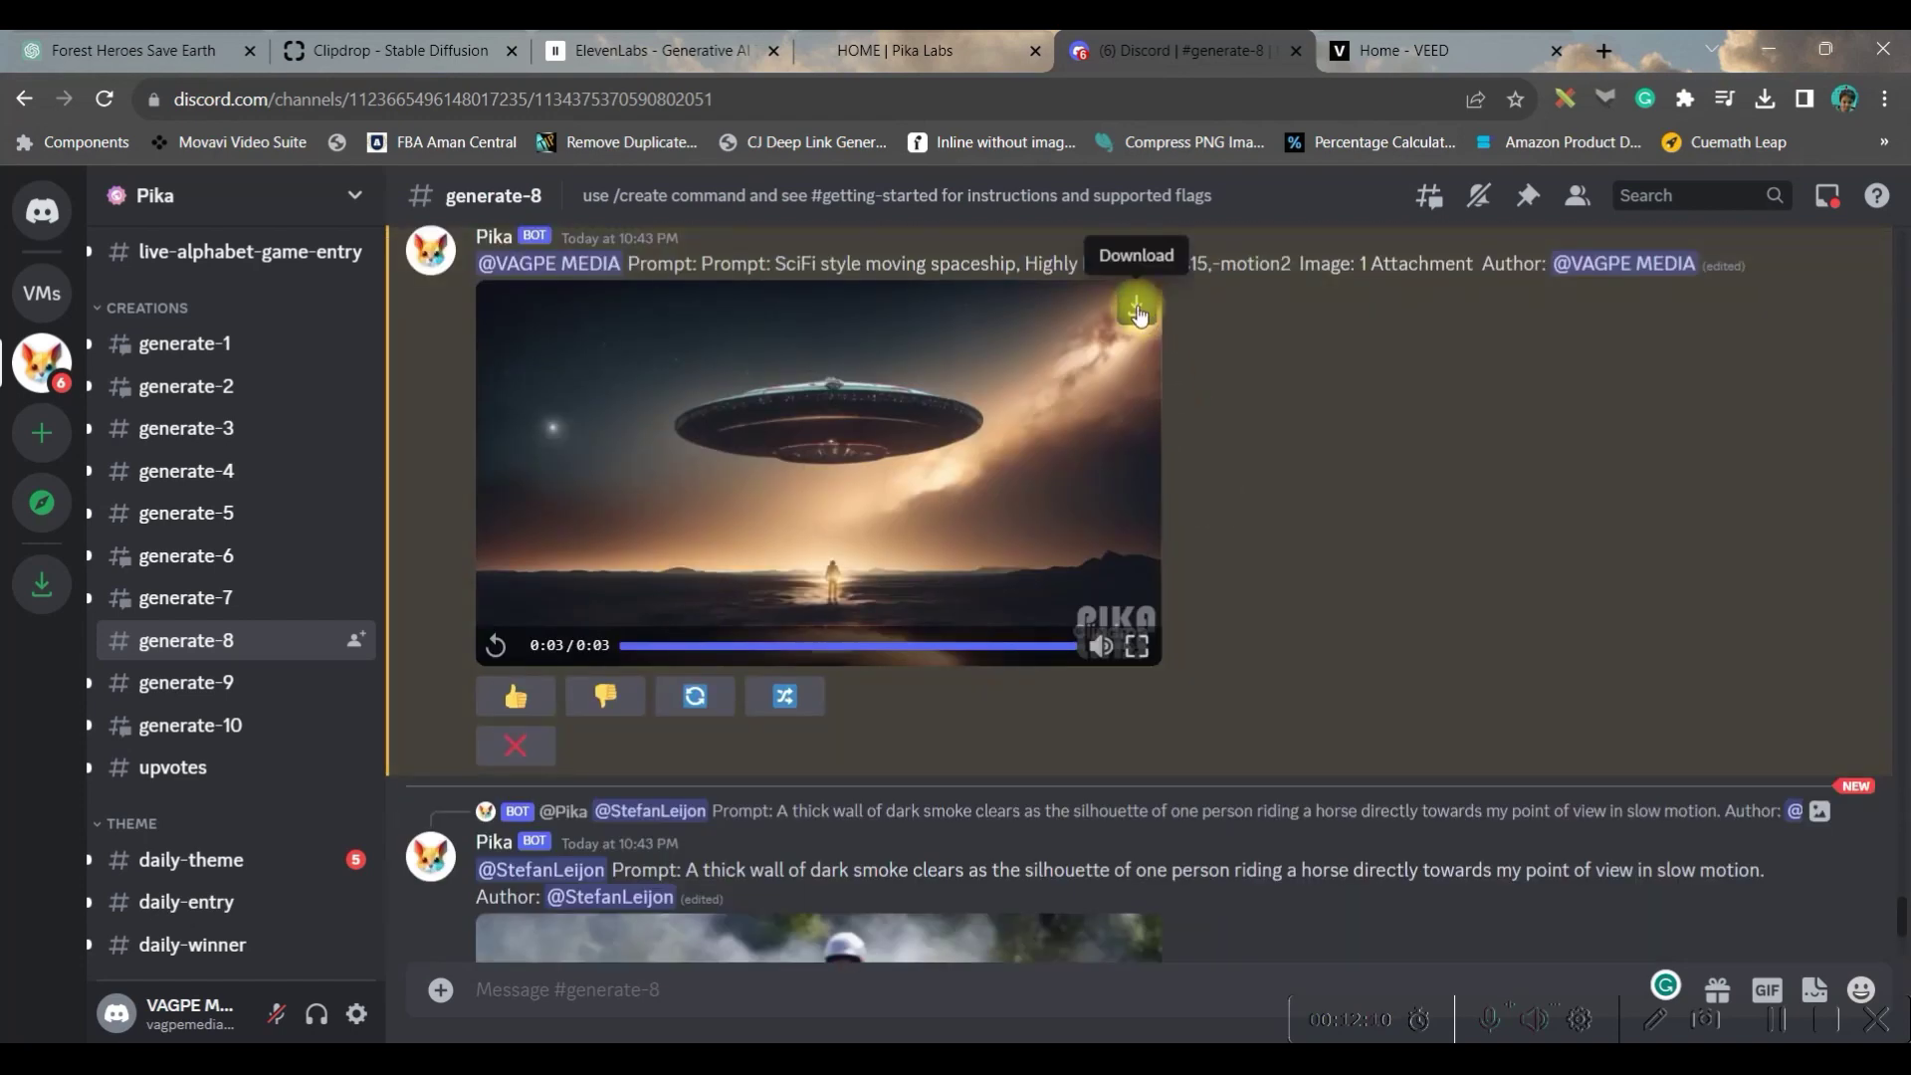
Download the -gs15 spaceship clip and dismiss the downloads panel
{"action": "left_click", "coordinate": [1137, 313]}
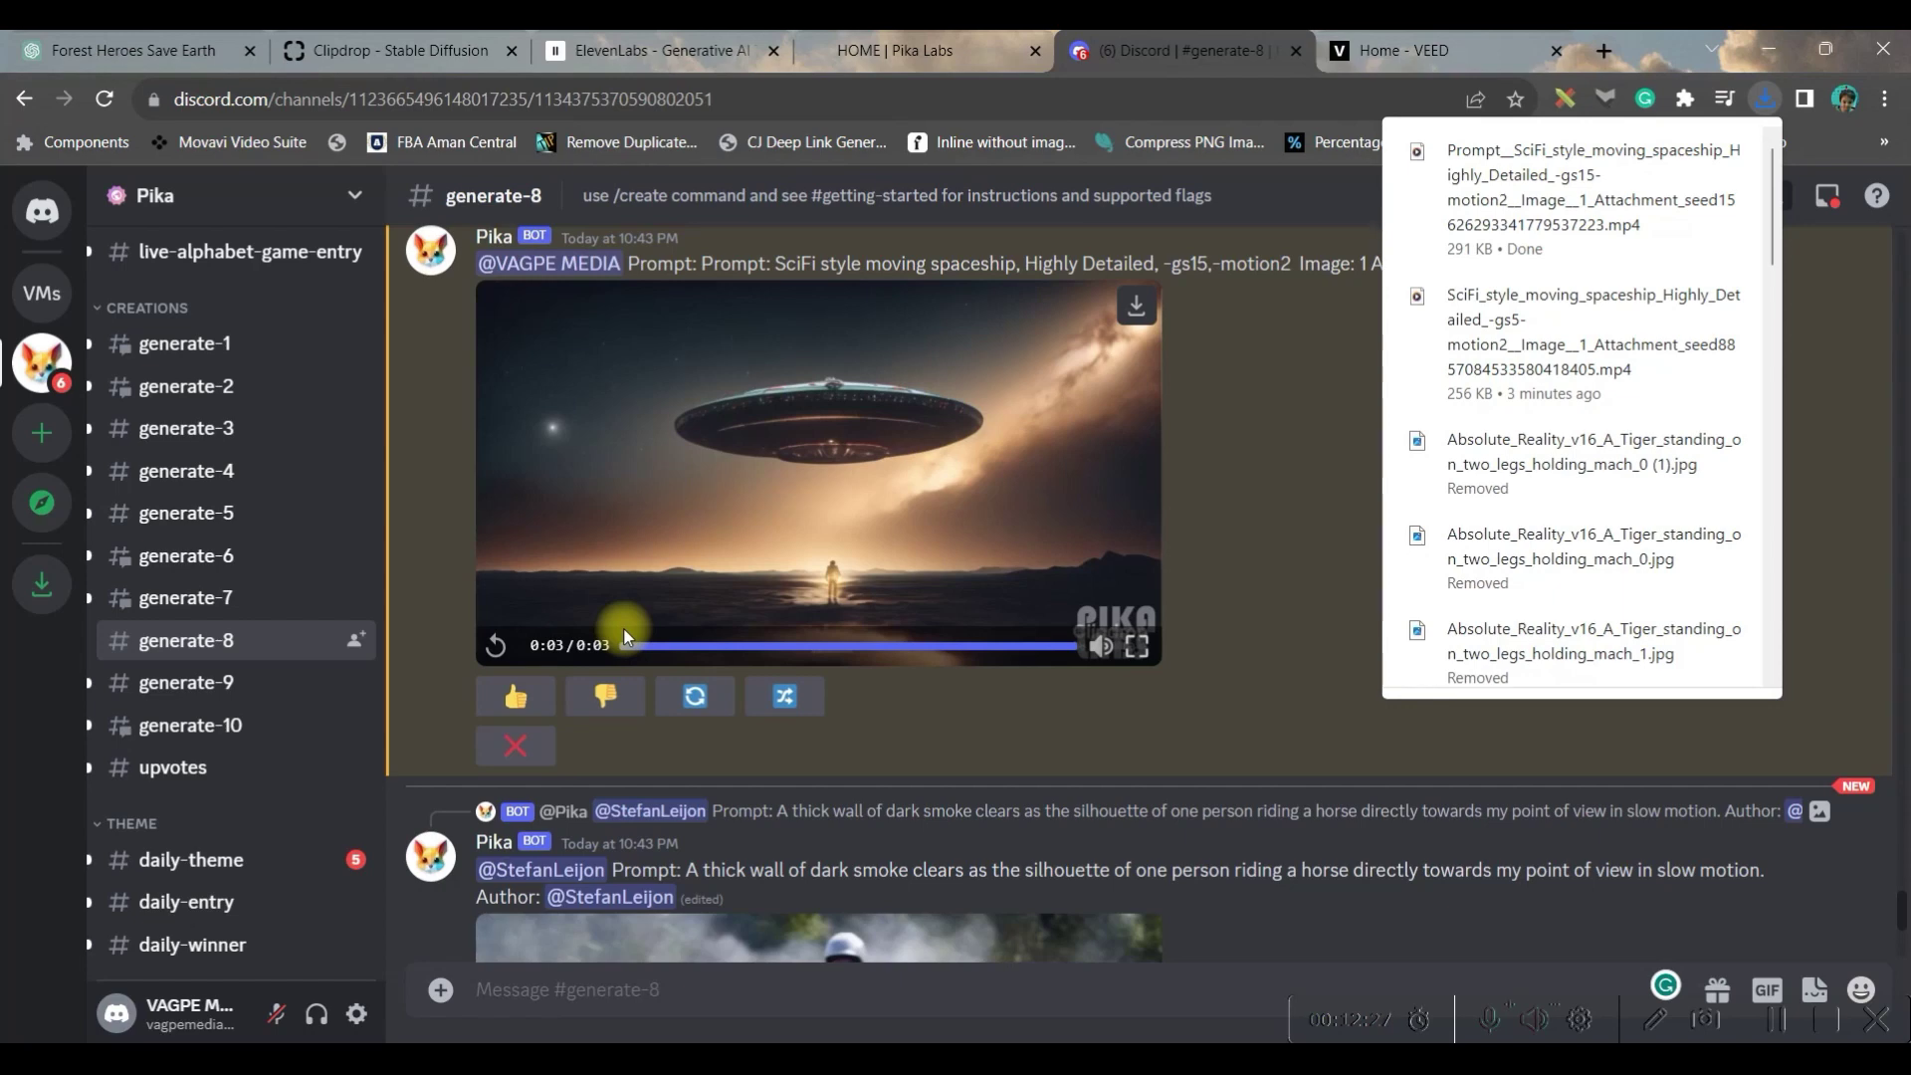
{"action": "left_click", "coordinate": [1331, 488]}
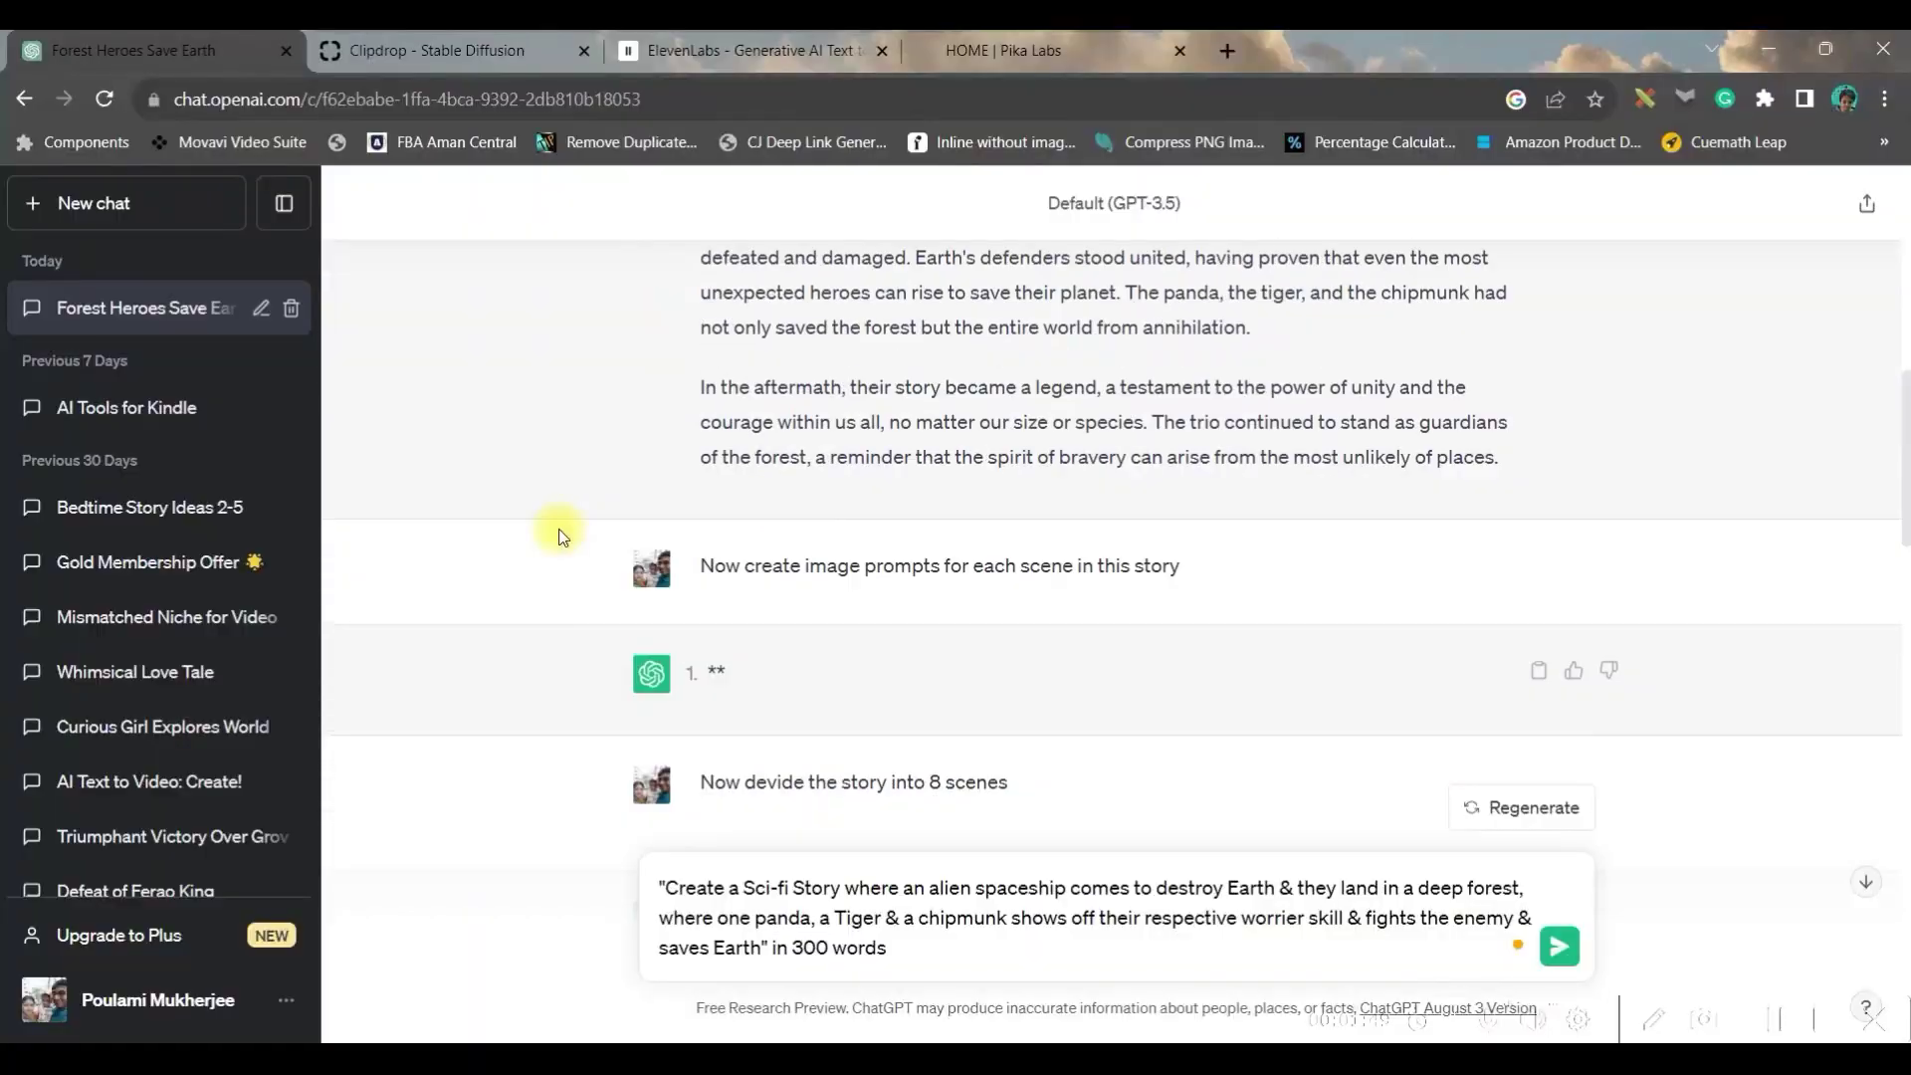
{"action": "scroll", "coordinate": [554, 523], "scroll_direction": "up", "scroll_amount": 5}
{"action": "scroll", "coordinate": [604, 501], "scroll_direction": "up", "scroll_amount": 3}
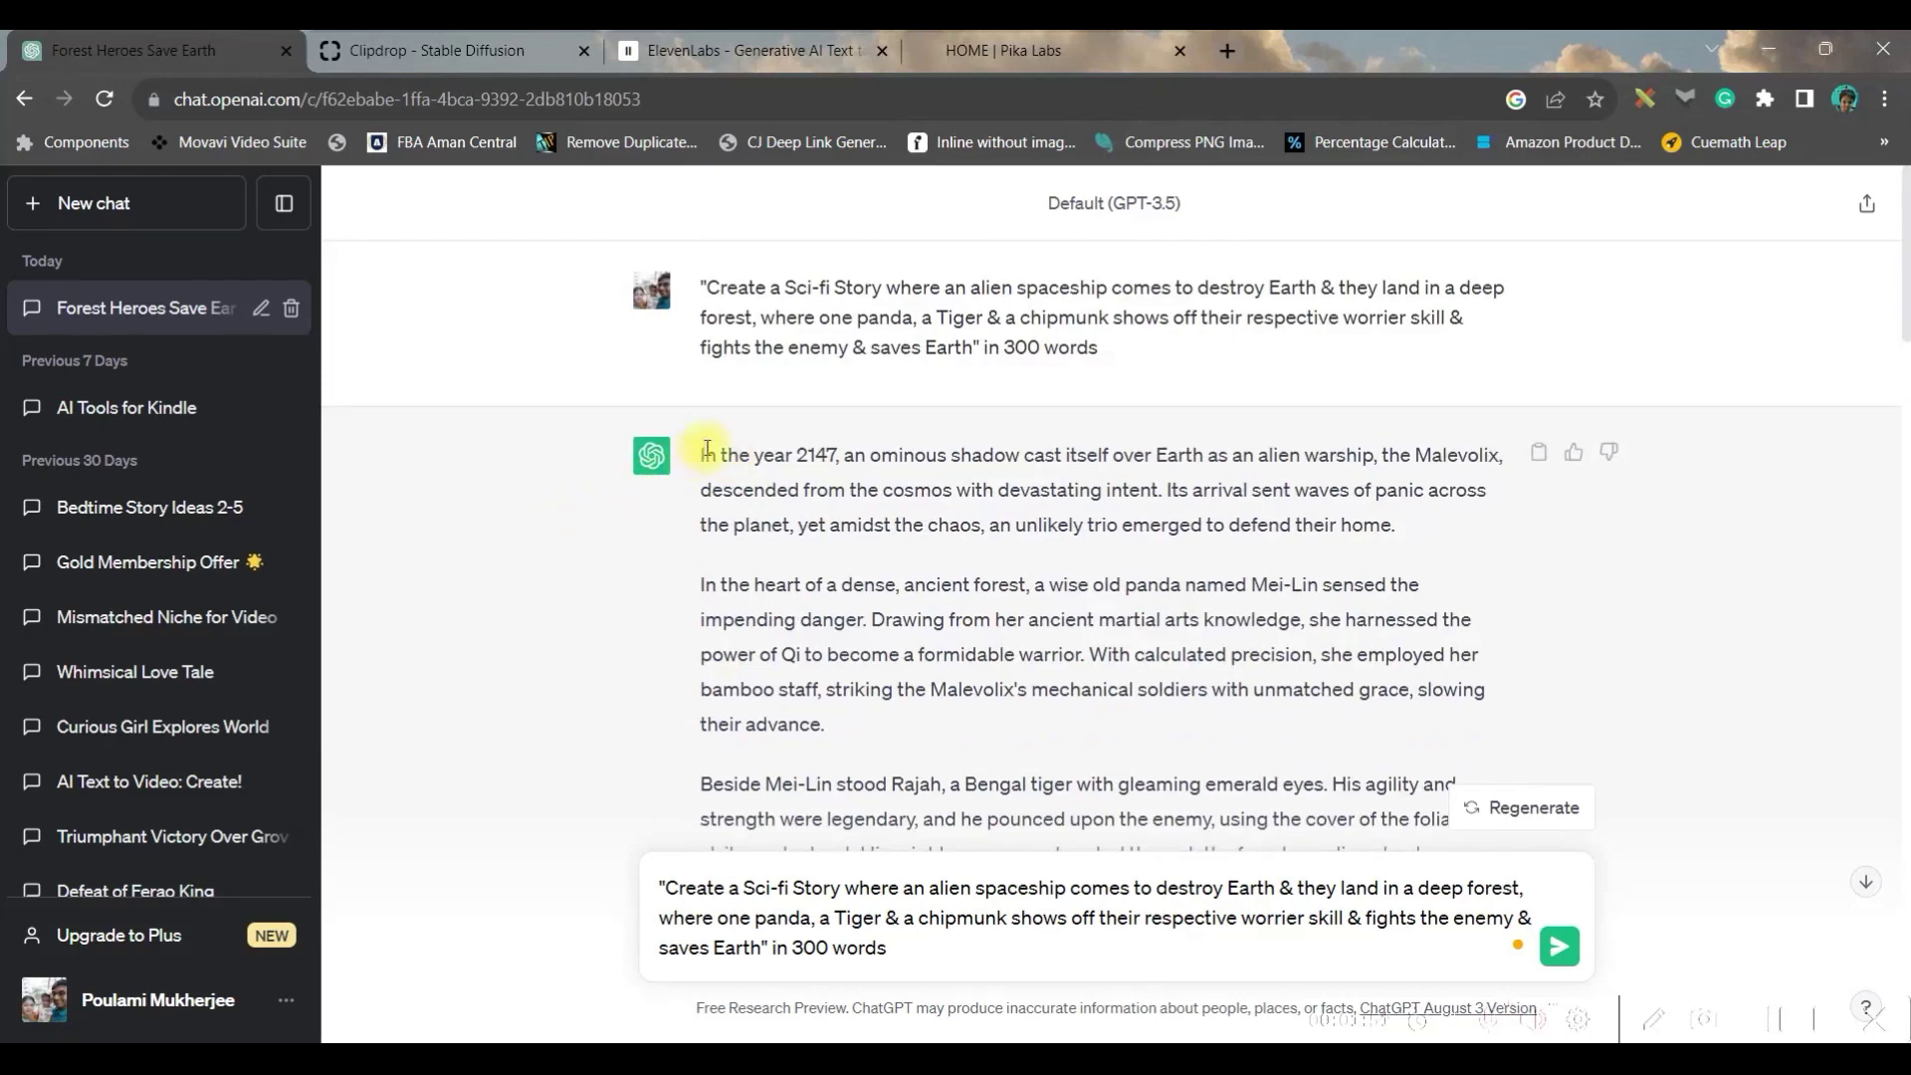
{"action": "left_click_drag", "start_coordinate": [704, 453], "coordinate": [866, 590]}
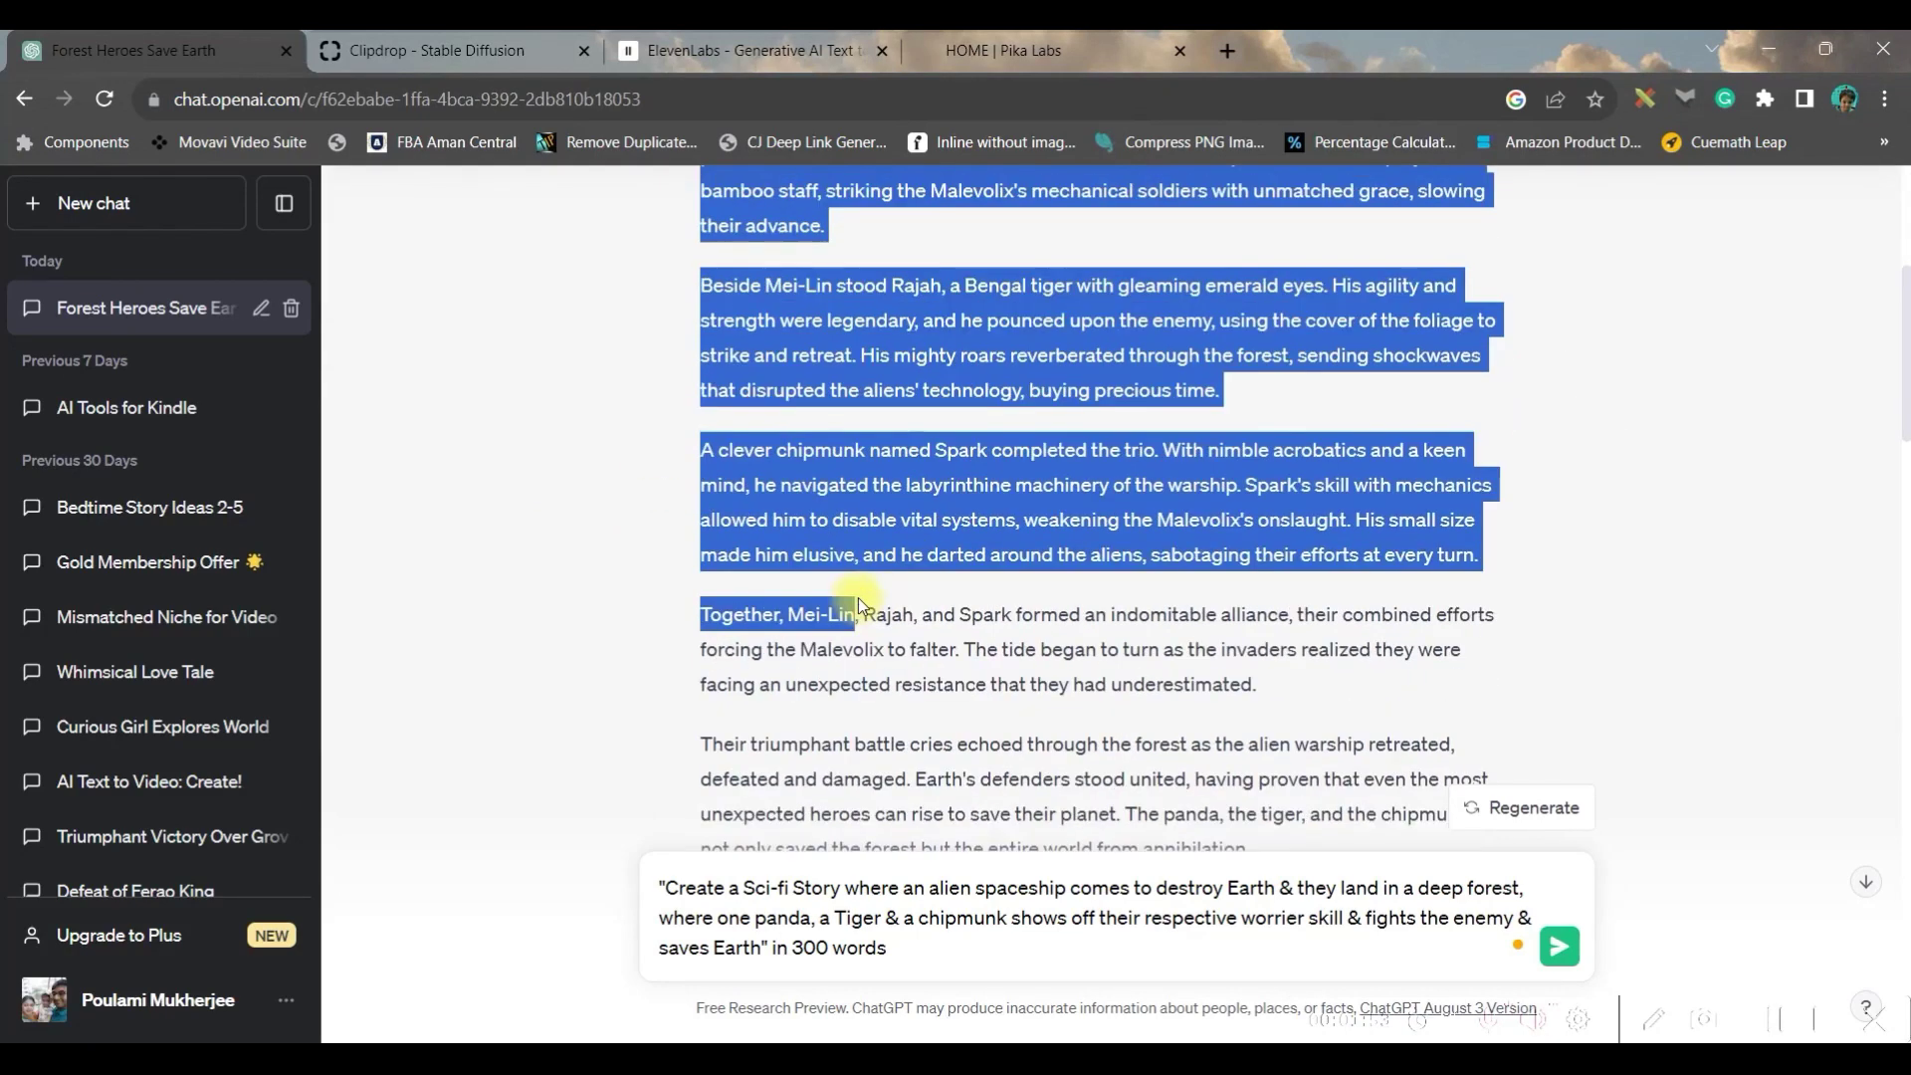
Select the story from 'In the year 2147' to 'places.' and switch to ElevenLabs
{"action": "left_click_drag", "start_coordinate": [863, 596], "coordinate": [1502, 492]}
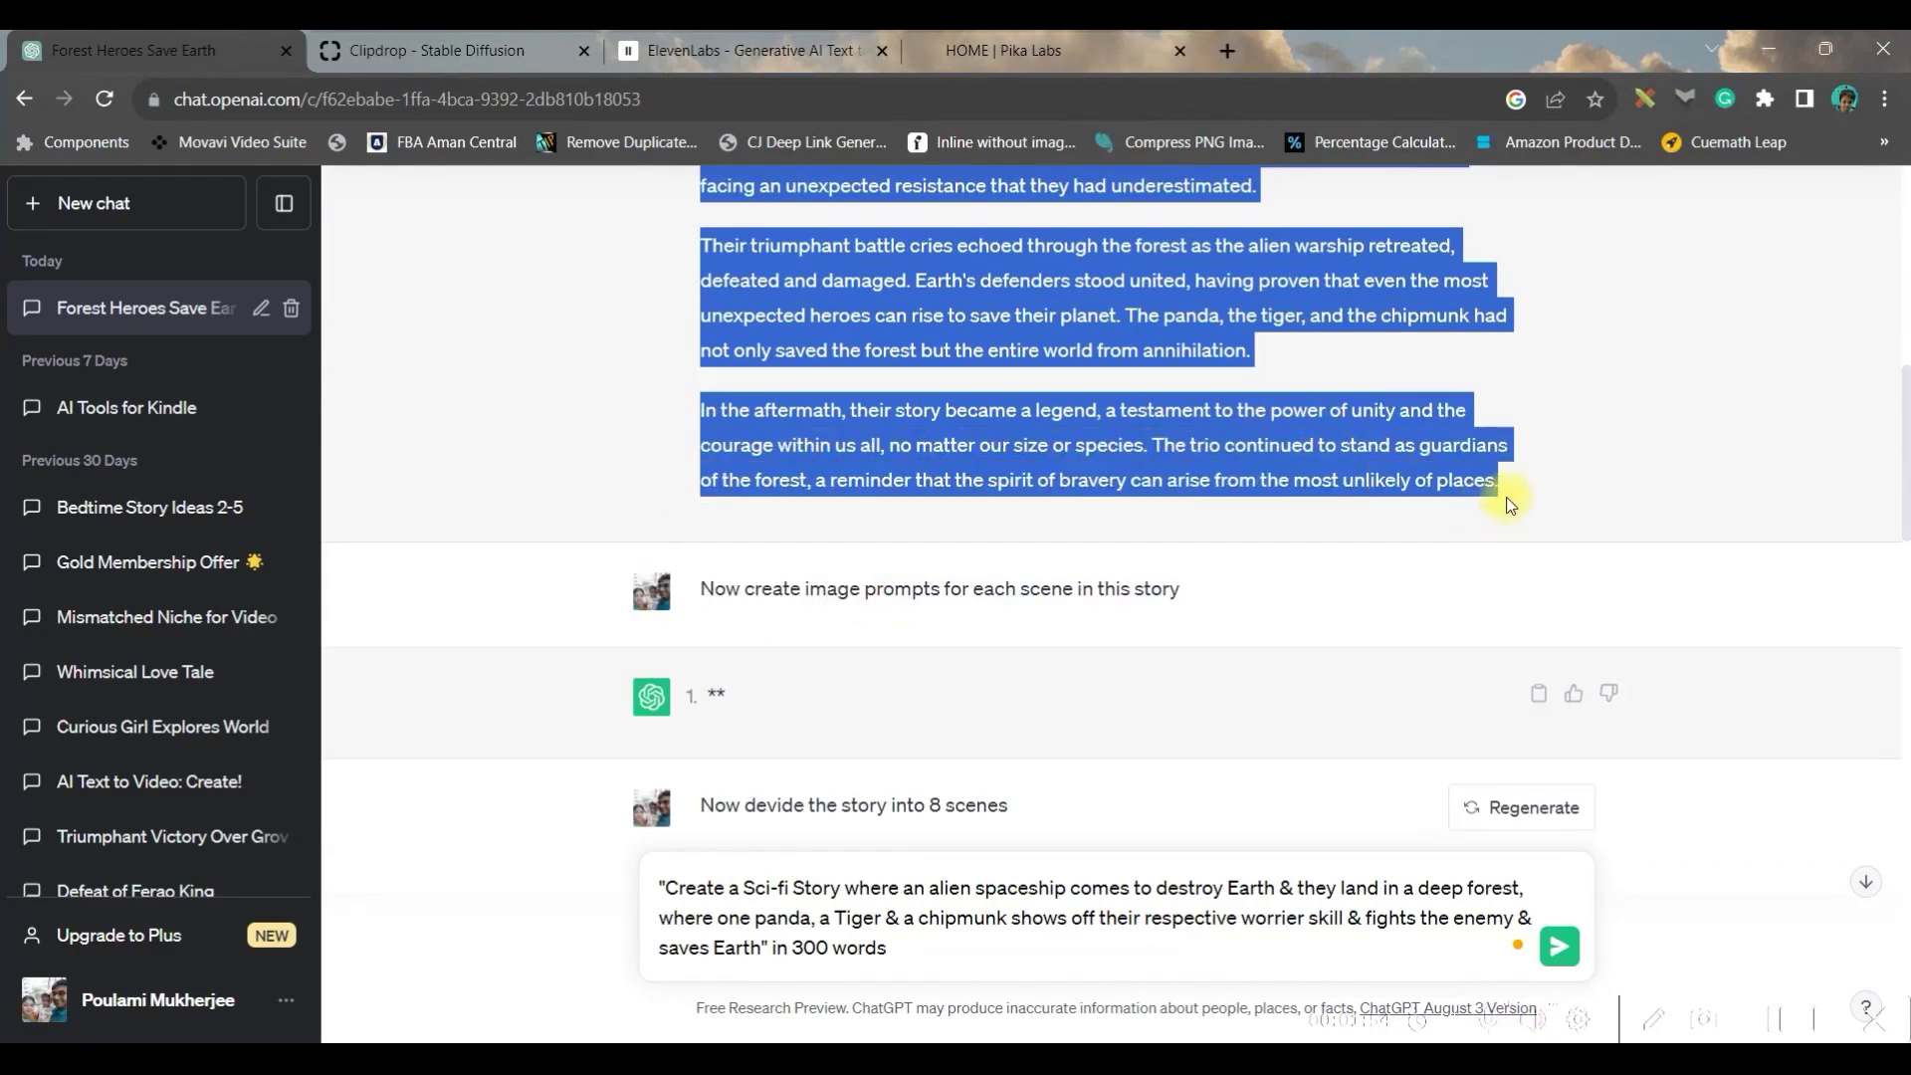
{"action": "left_click", "coordinate": [703, 55]}
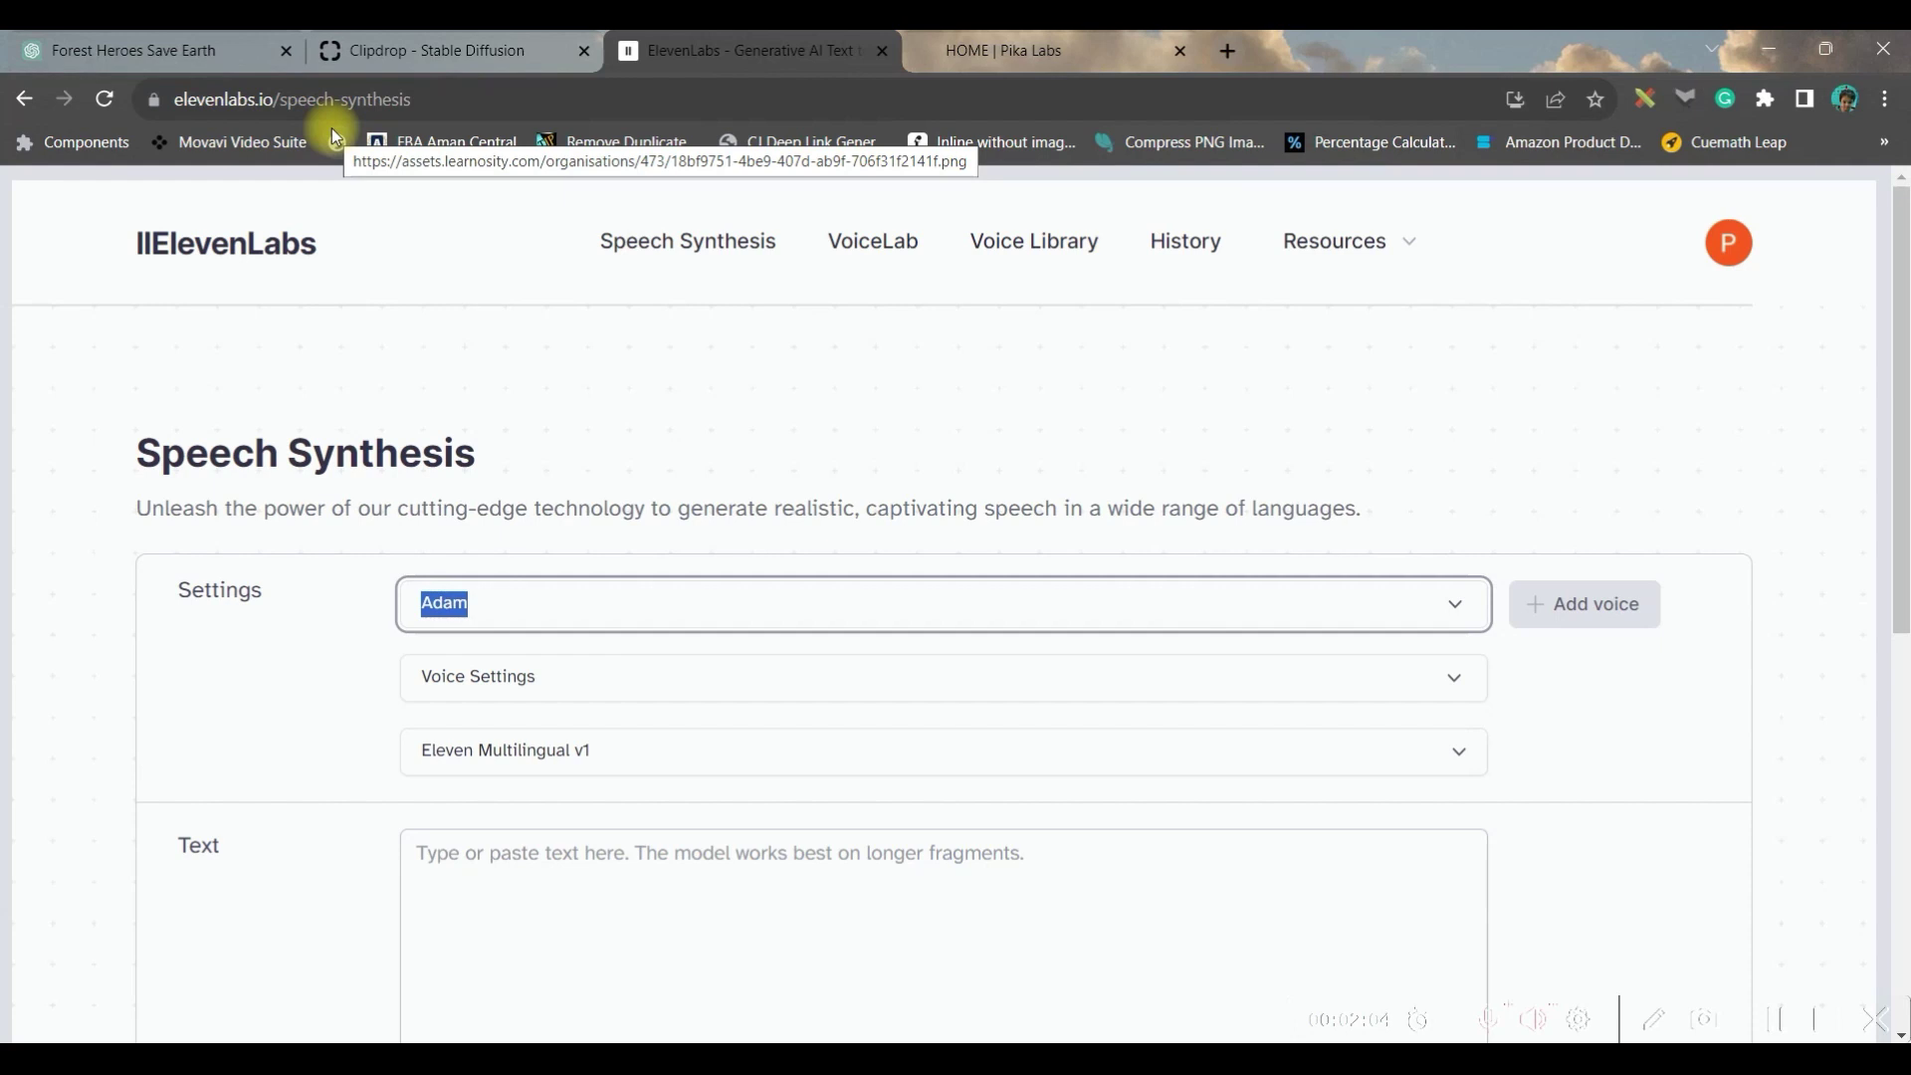
{"action": "scroll", "coordinate": [709, 572], "scroll_direction": "down", "scroll_amount": 5}
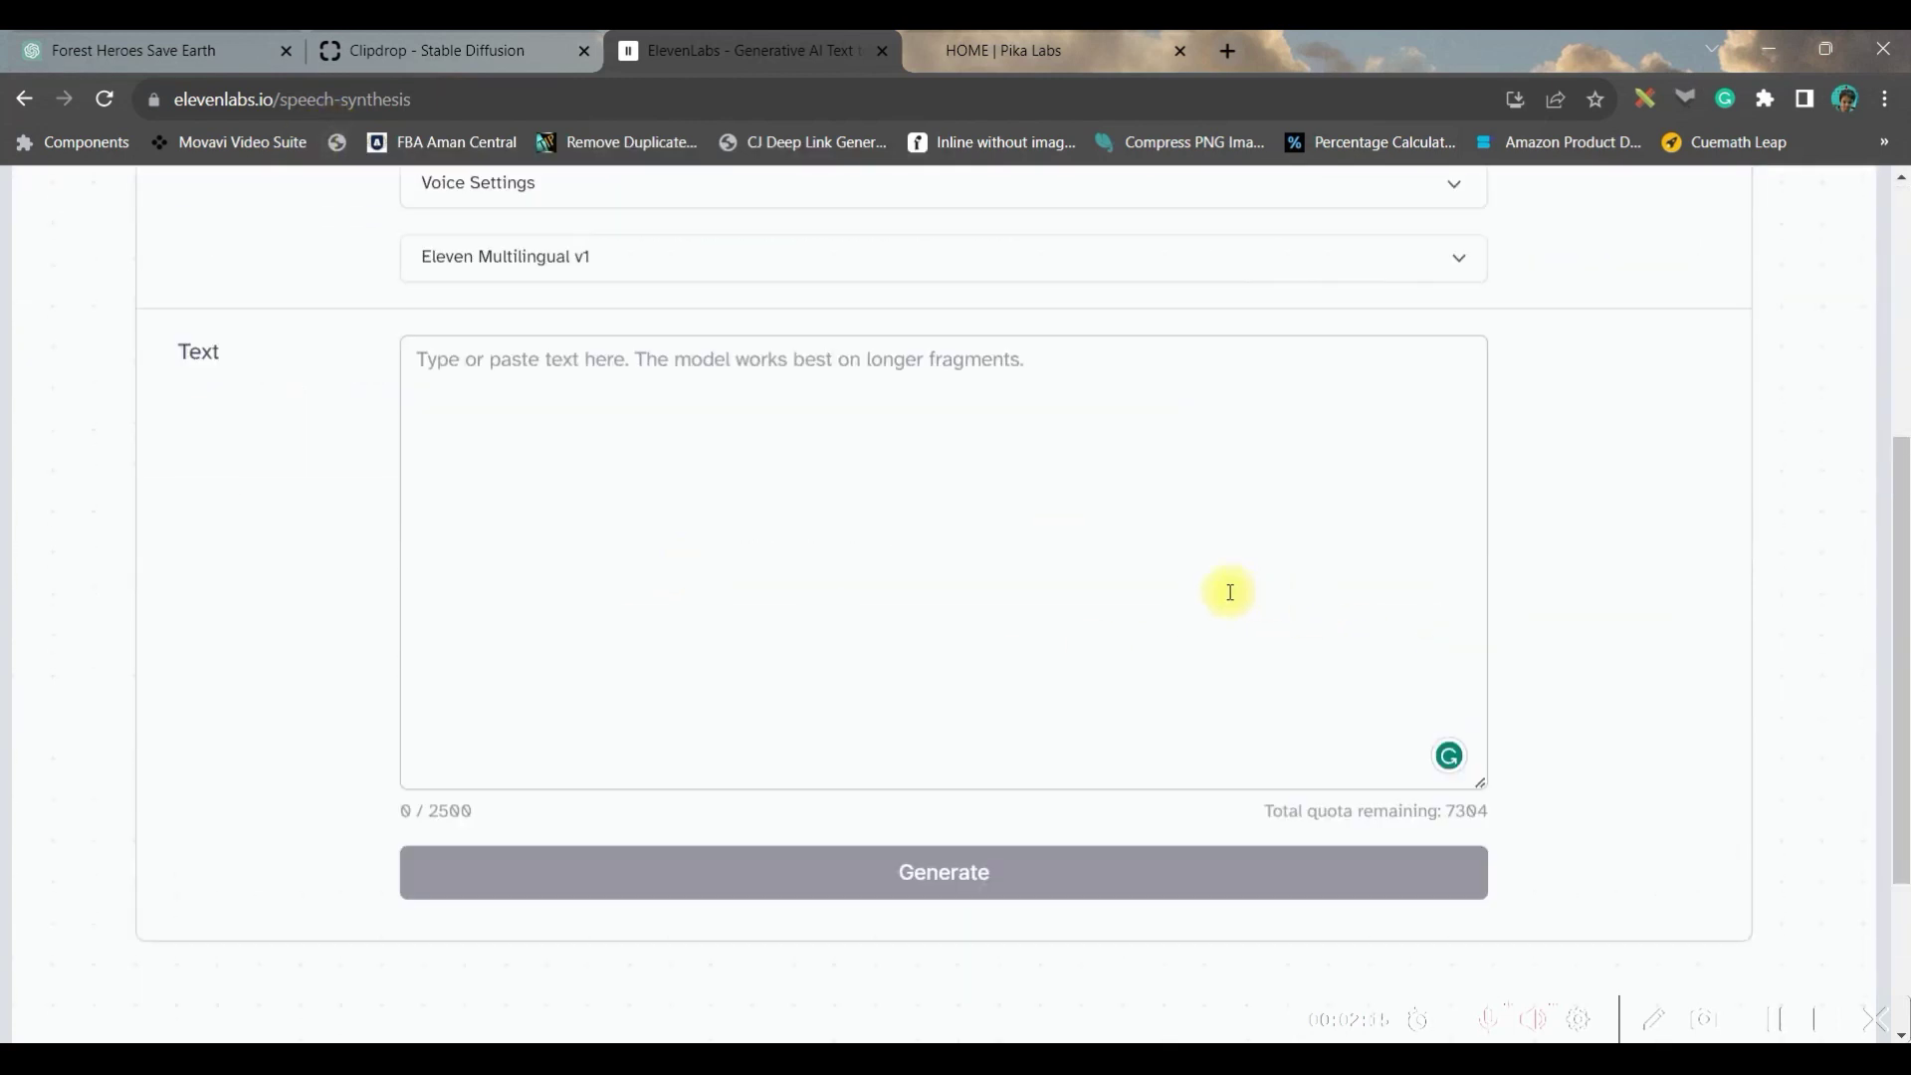
{"action": "scroll", "coordinate": [1228, 591], "scroll_direction": "up", "scroll_amount": 2}
Paste the forest heroes story into ElevenLabs, choose the Adam voice and generate the narration
{"action": "left_click", "coordinate": [526, 611]}
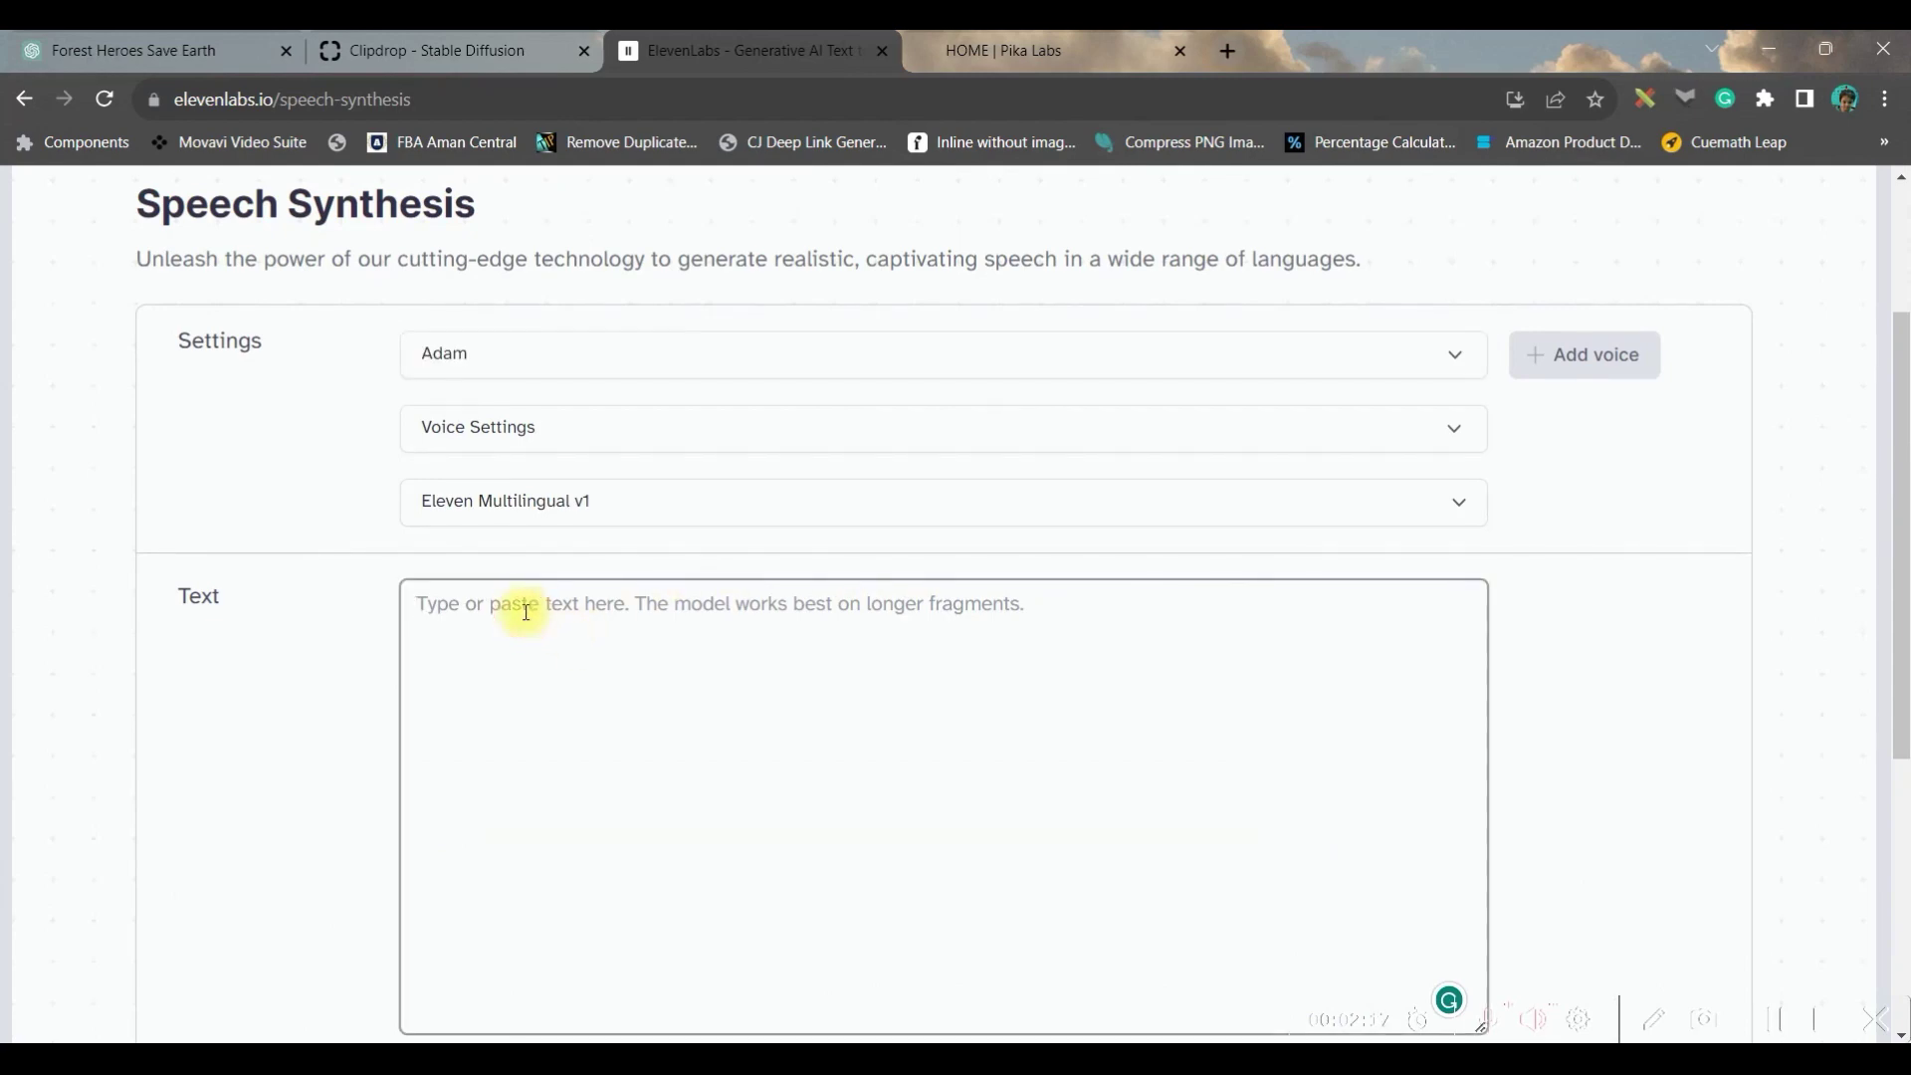
{"action": "key", "text": "ctrl+v"}
{"action": "scroll", "coordinate": [823, 538], "scroll_direction": "up", "scroll_amount": 2}
{"action": "left_click", "coordinate": [678, 612]}
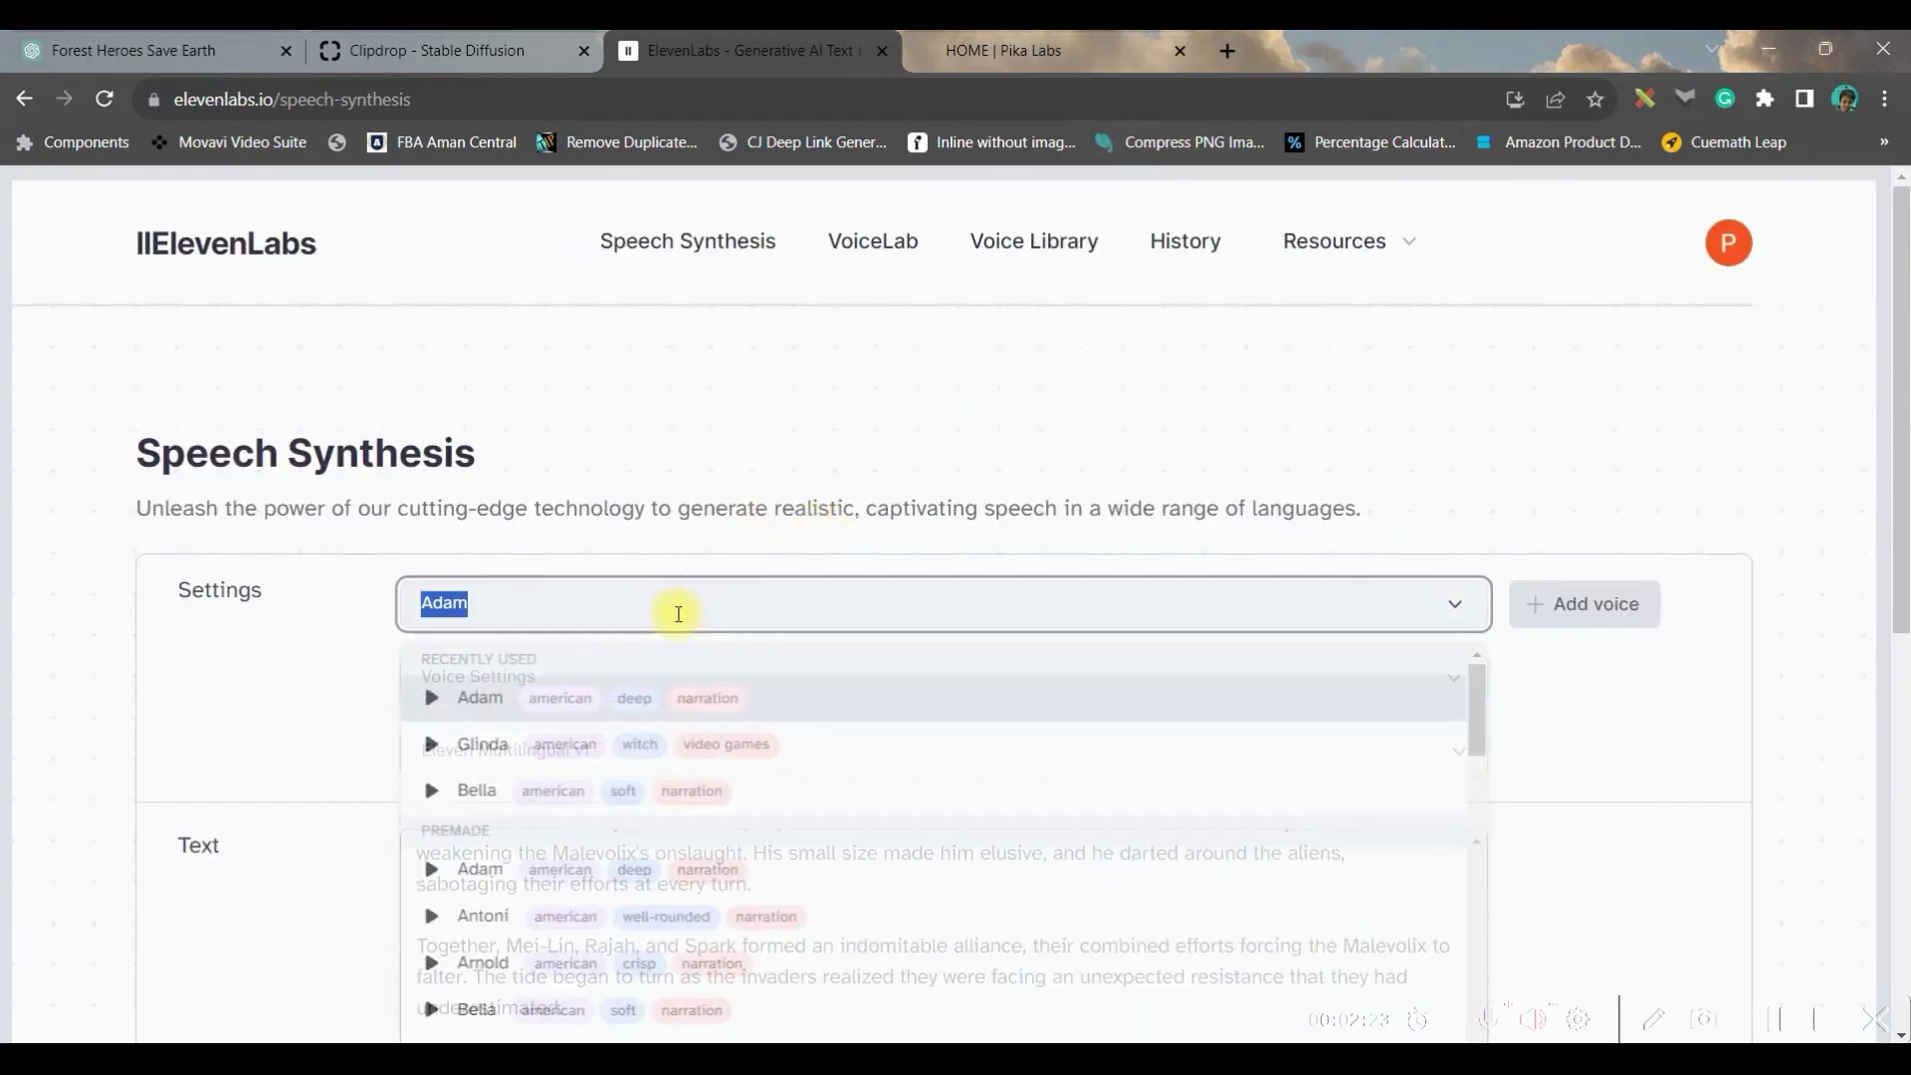
{"action": "scroll", "coordinate": [539, 896], "scroll_direction": "down", "scroll_amount": 2}
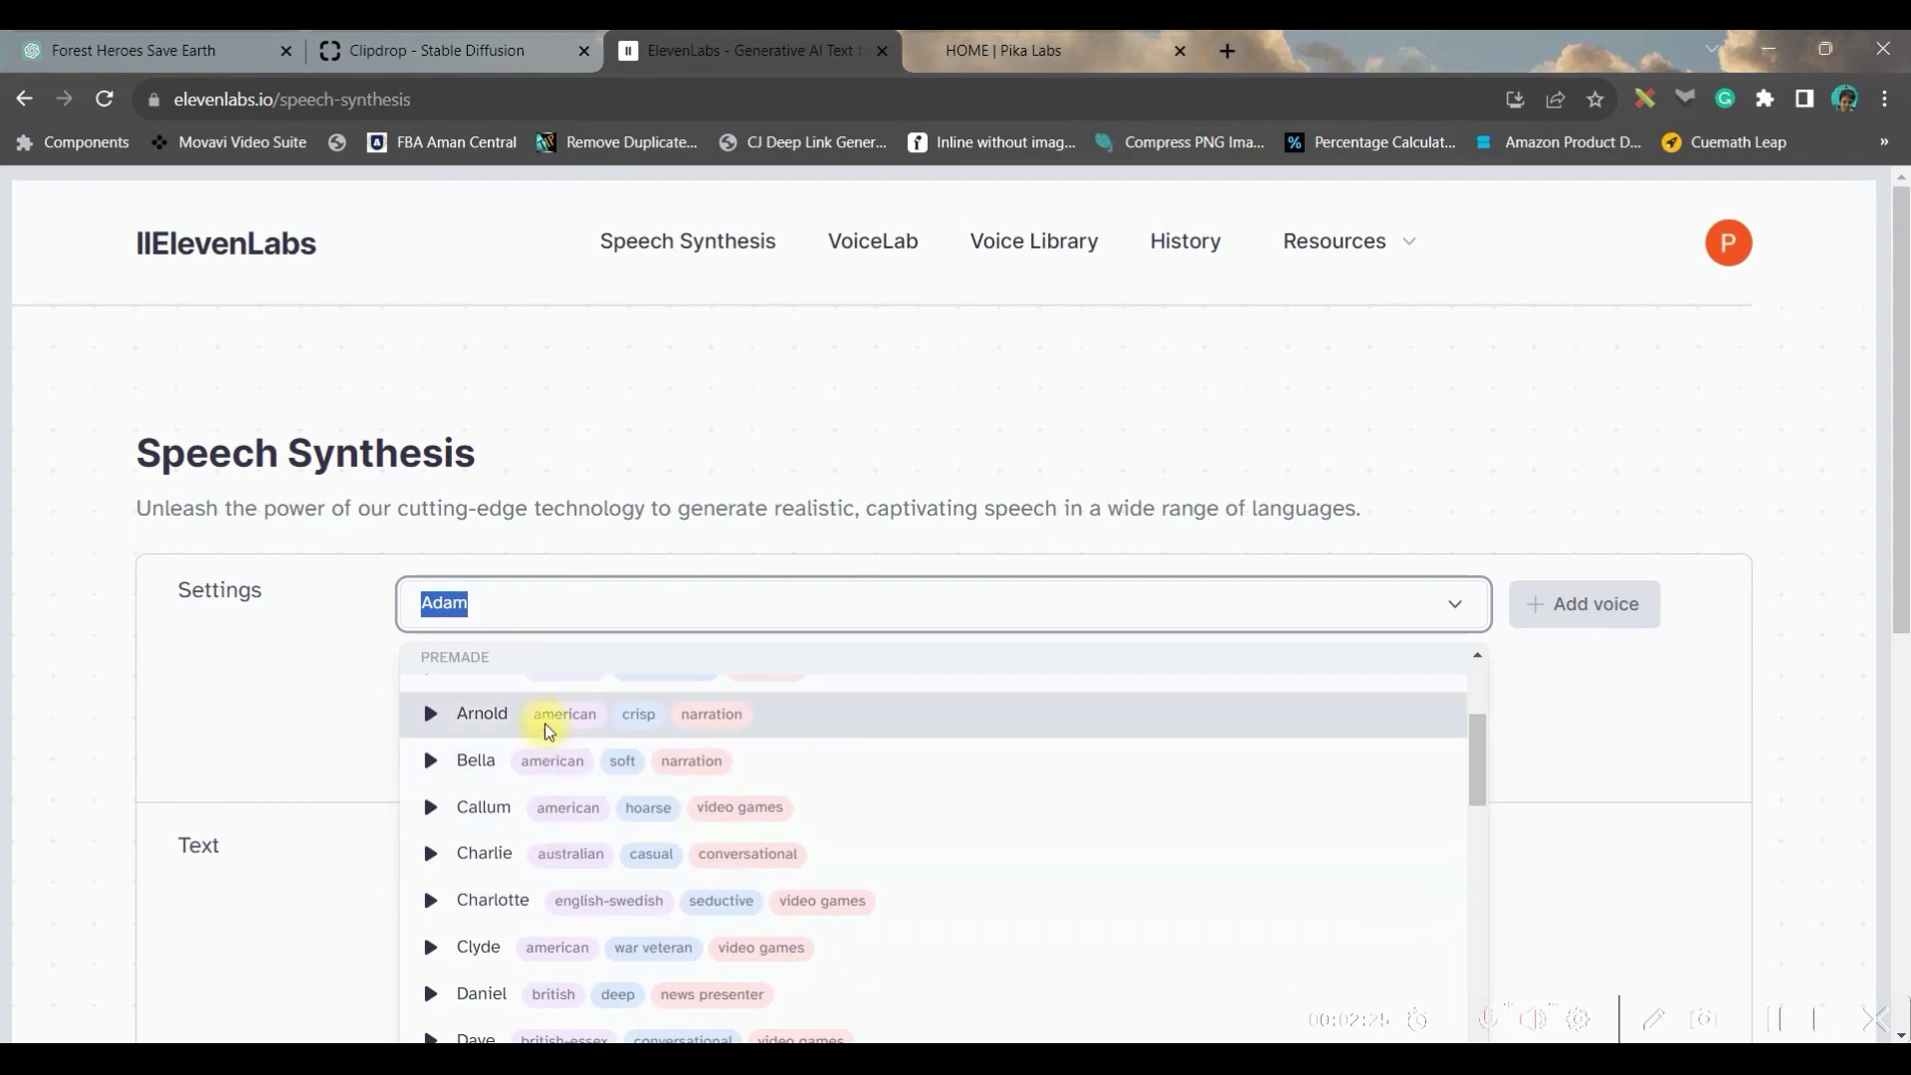
{"action": "scroll", "coordinate": [508, 746], "scroll_direction": "up", "scroll_amount": 2}
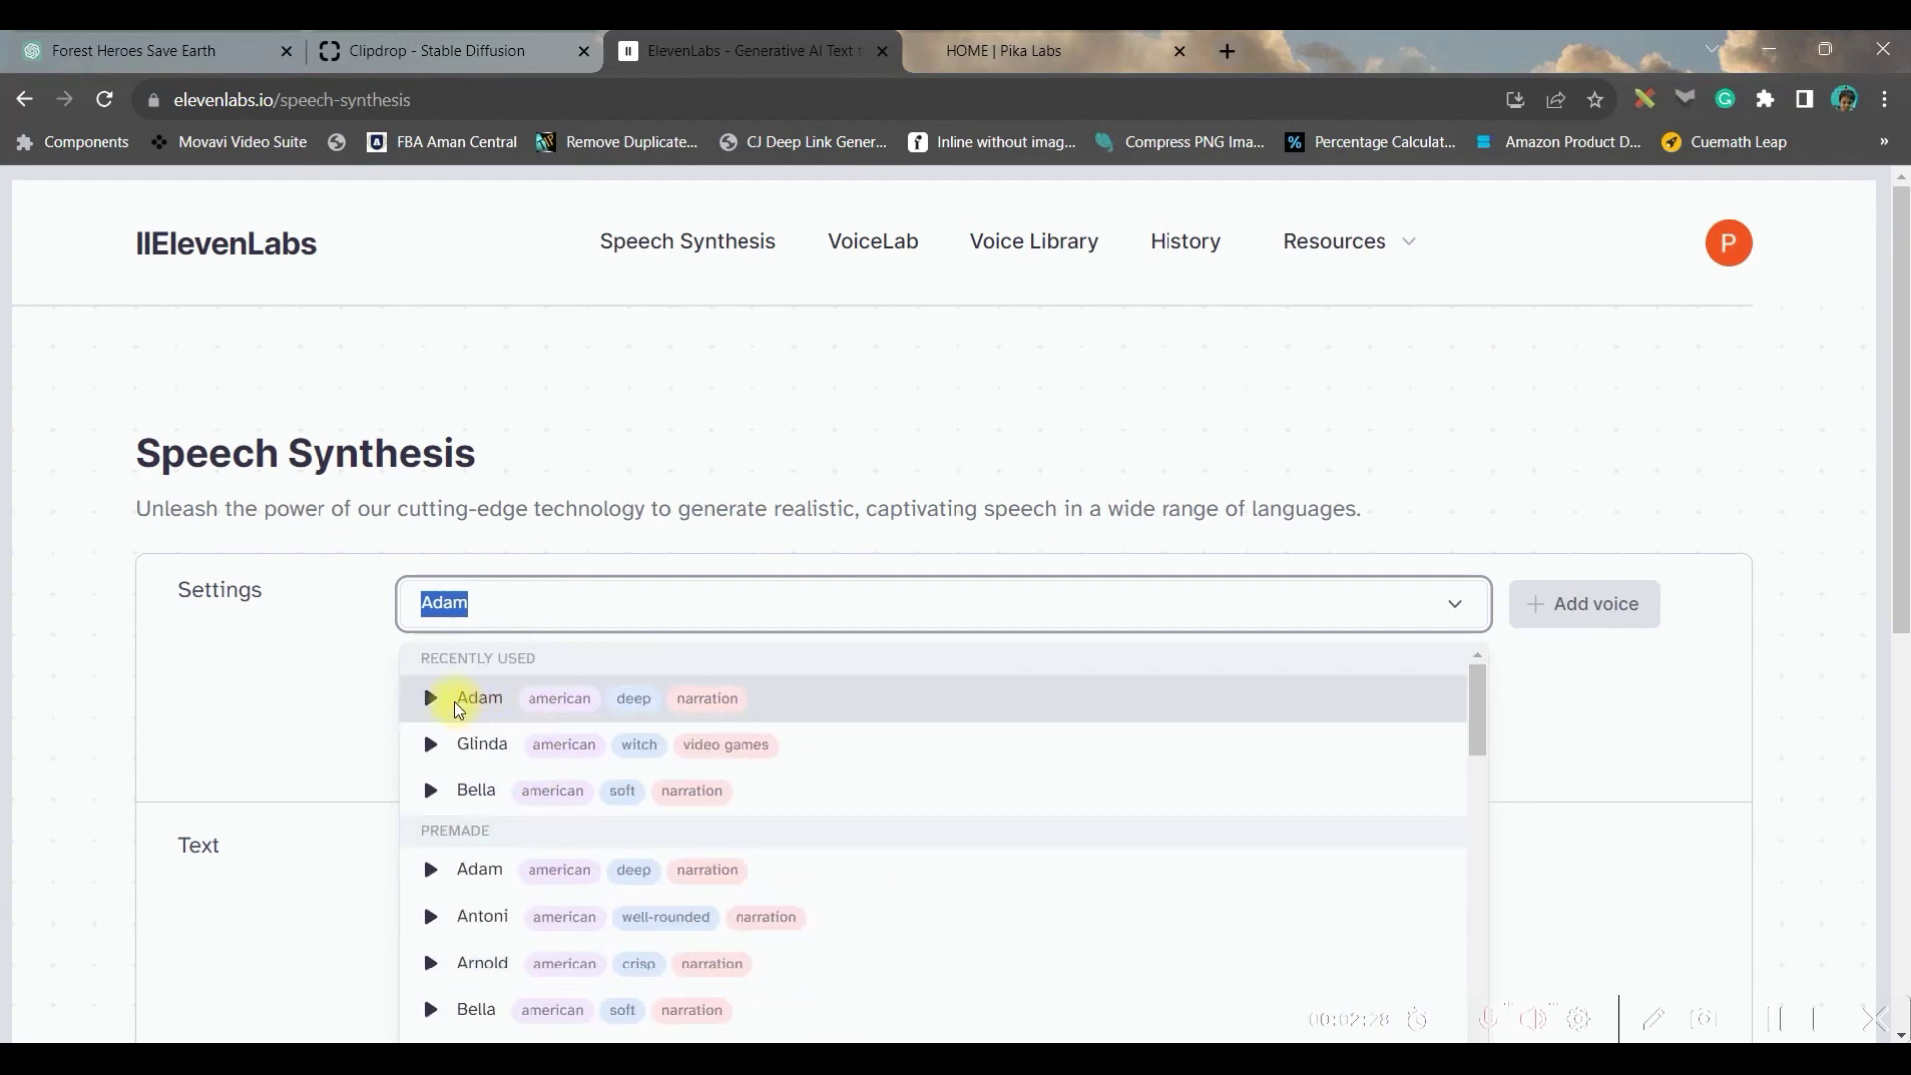
{"action": "left_click", "coordinate": [456, 706]}
{"action": "scroll", "coordinate": [552, 727], "scroll_direction": "down", "scroll_amount": 4}
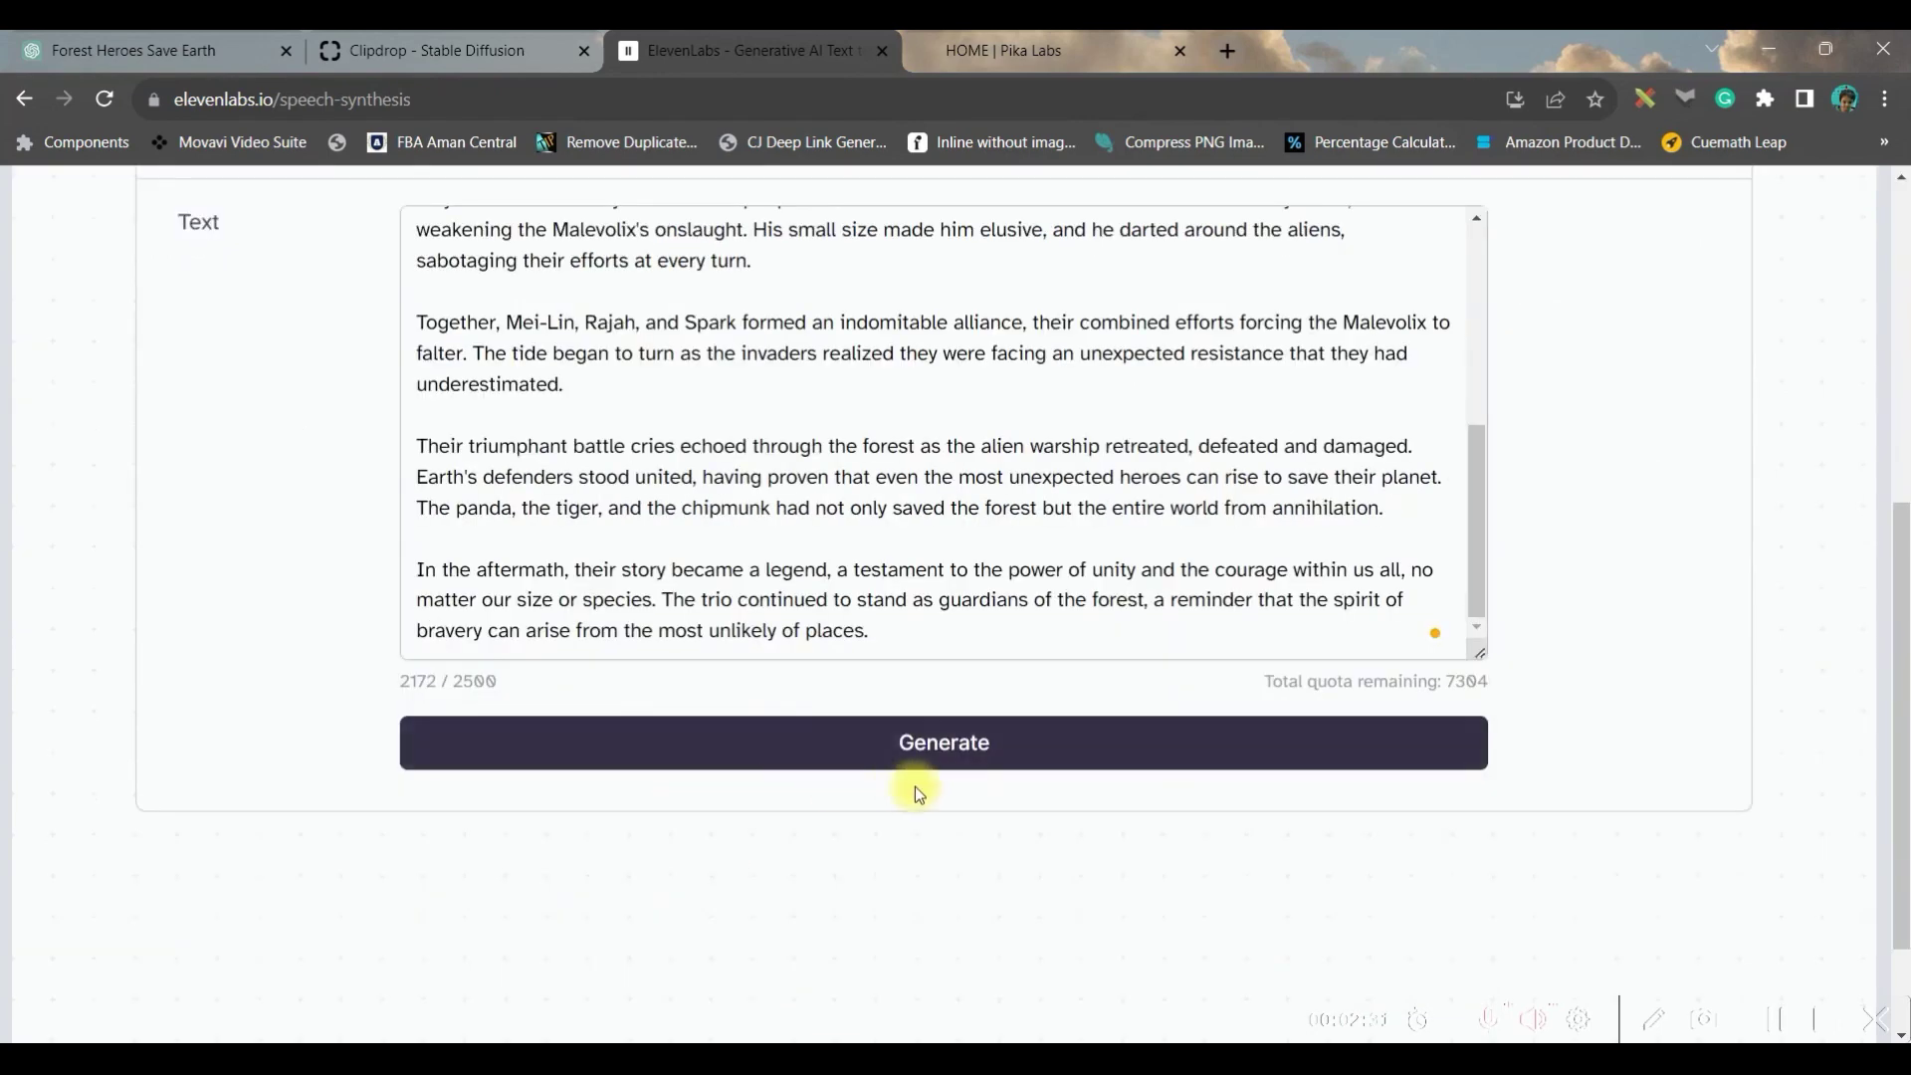
{"action": "left_click", "coordinate": [978, 743]}
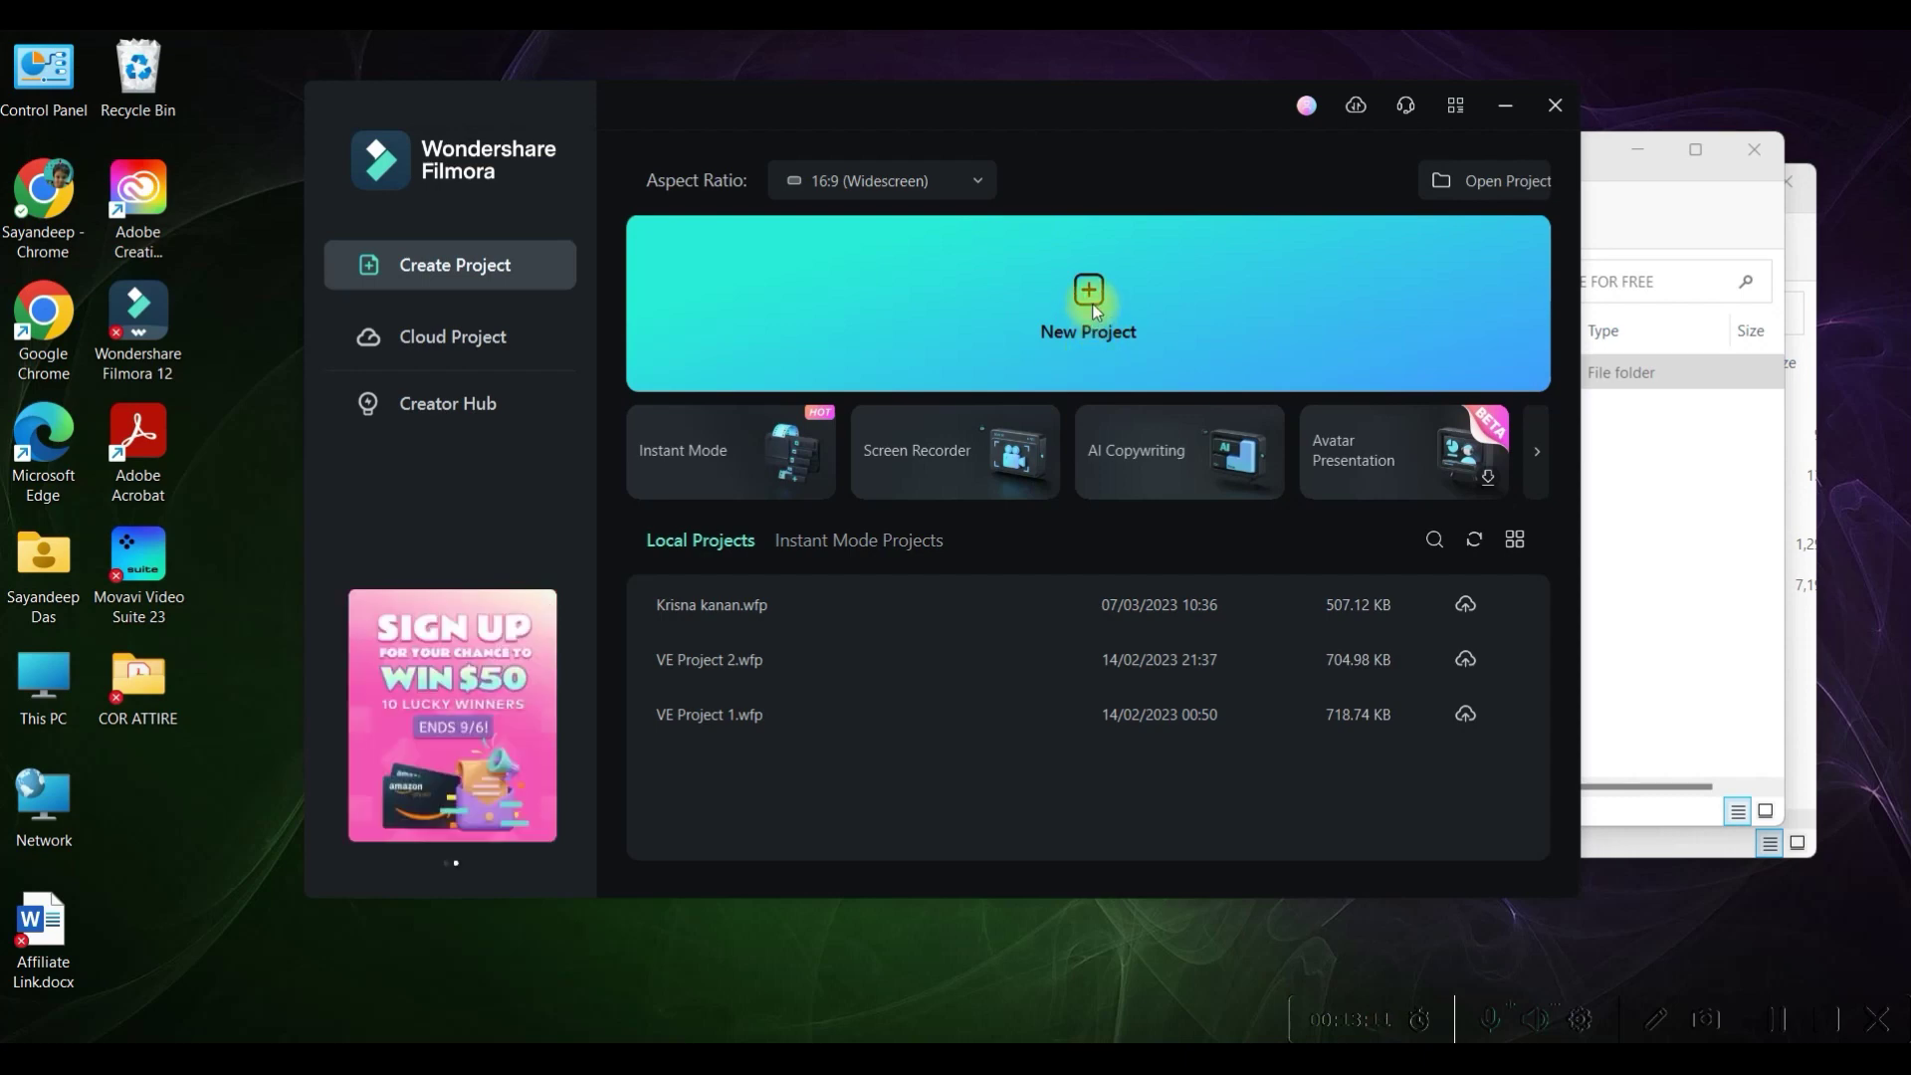
Start a new blank project in 16:9 widescreen
{"action": "left_click", "coordinate": [908, 180]}
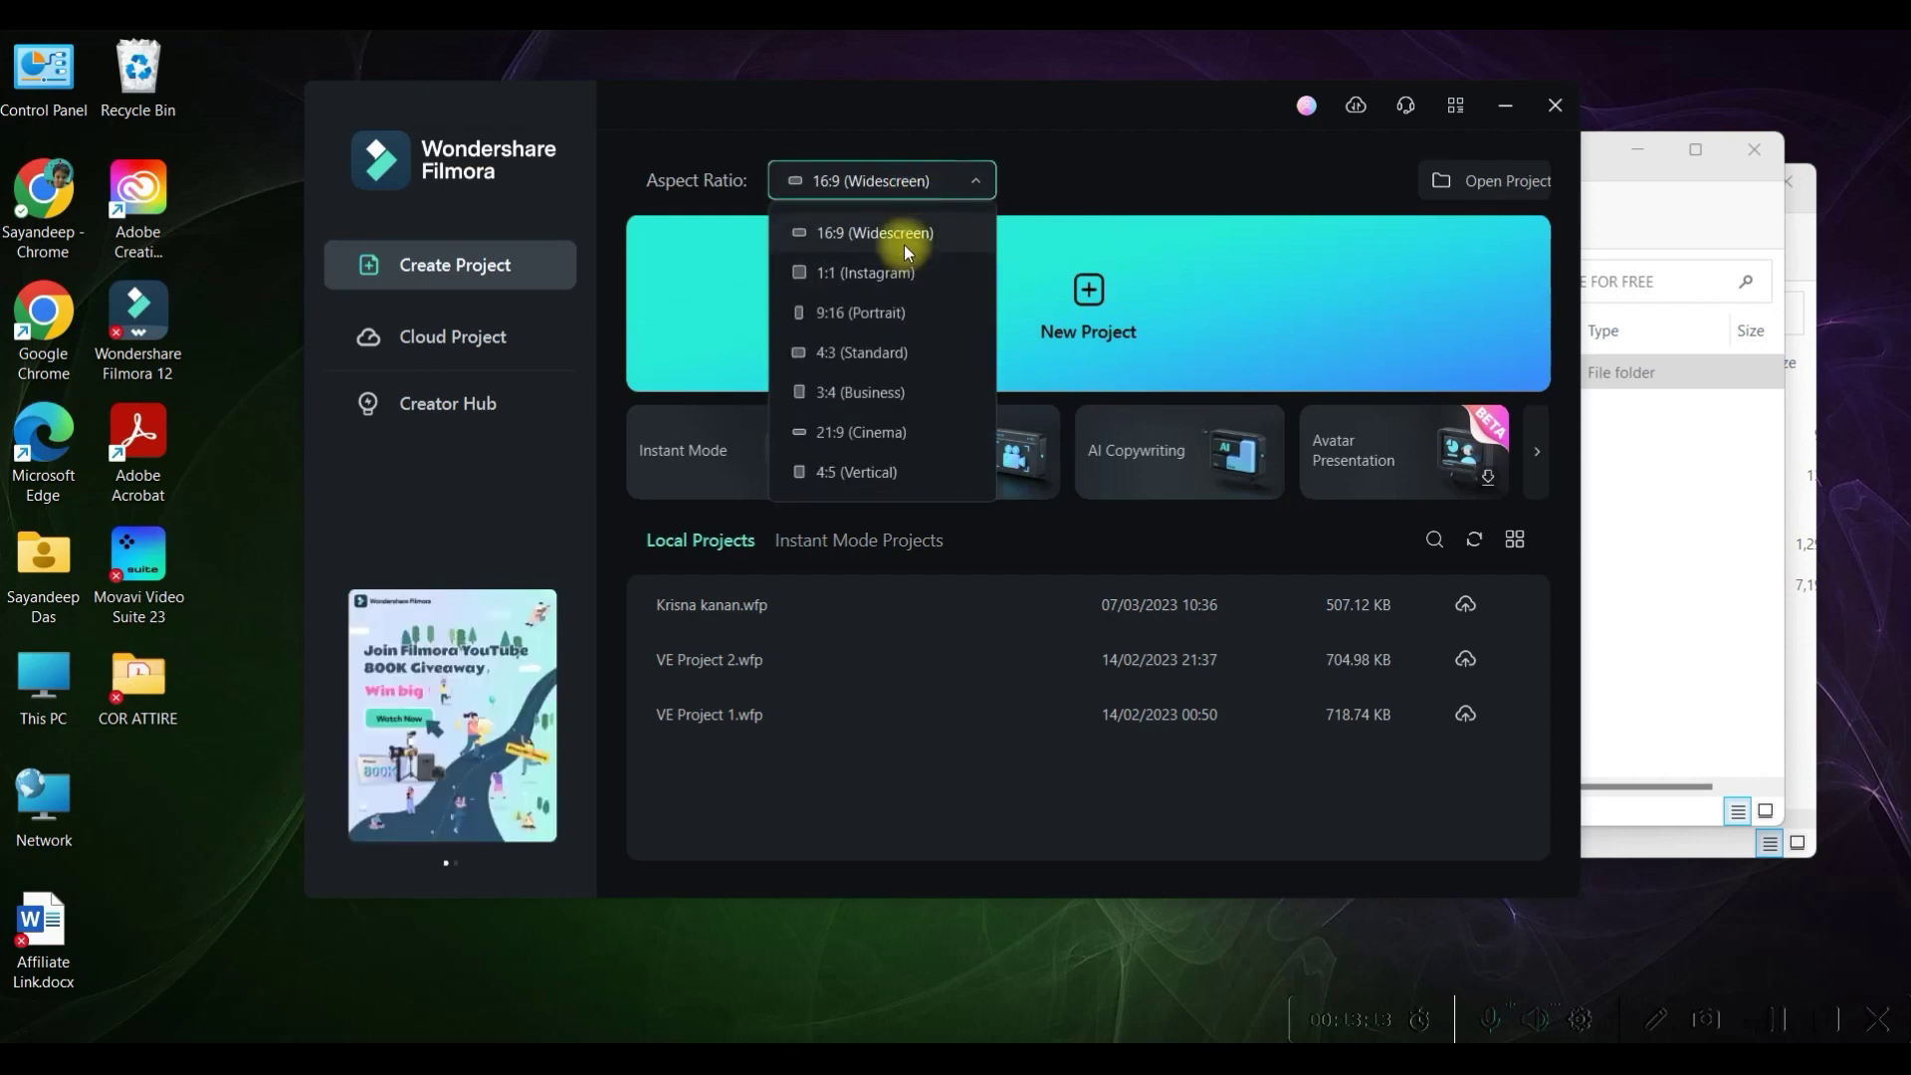
{"action": "left_click", "coordinate": [905, 247]}
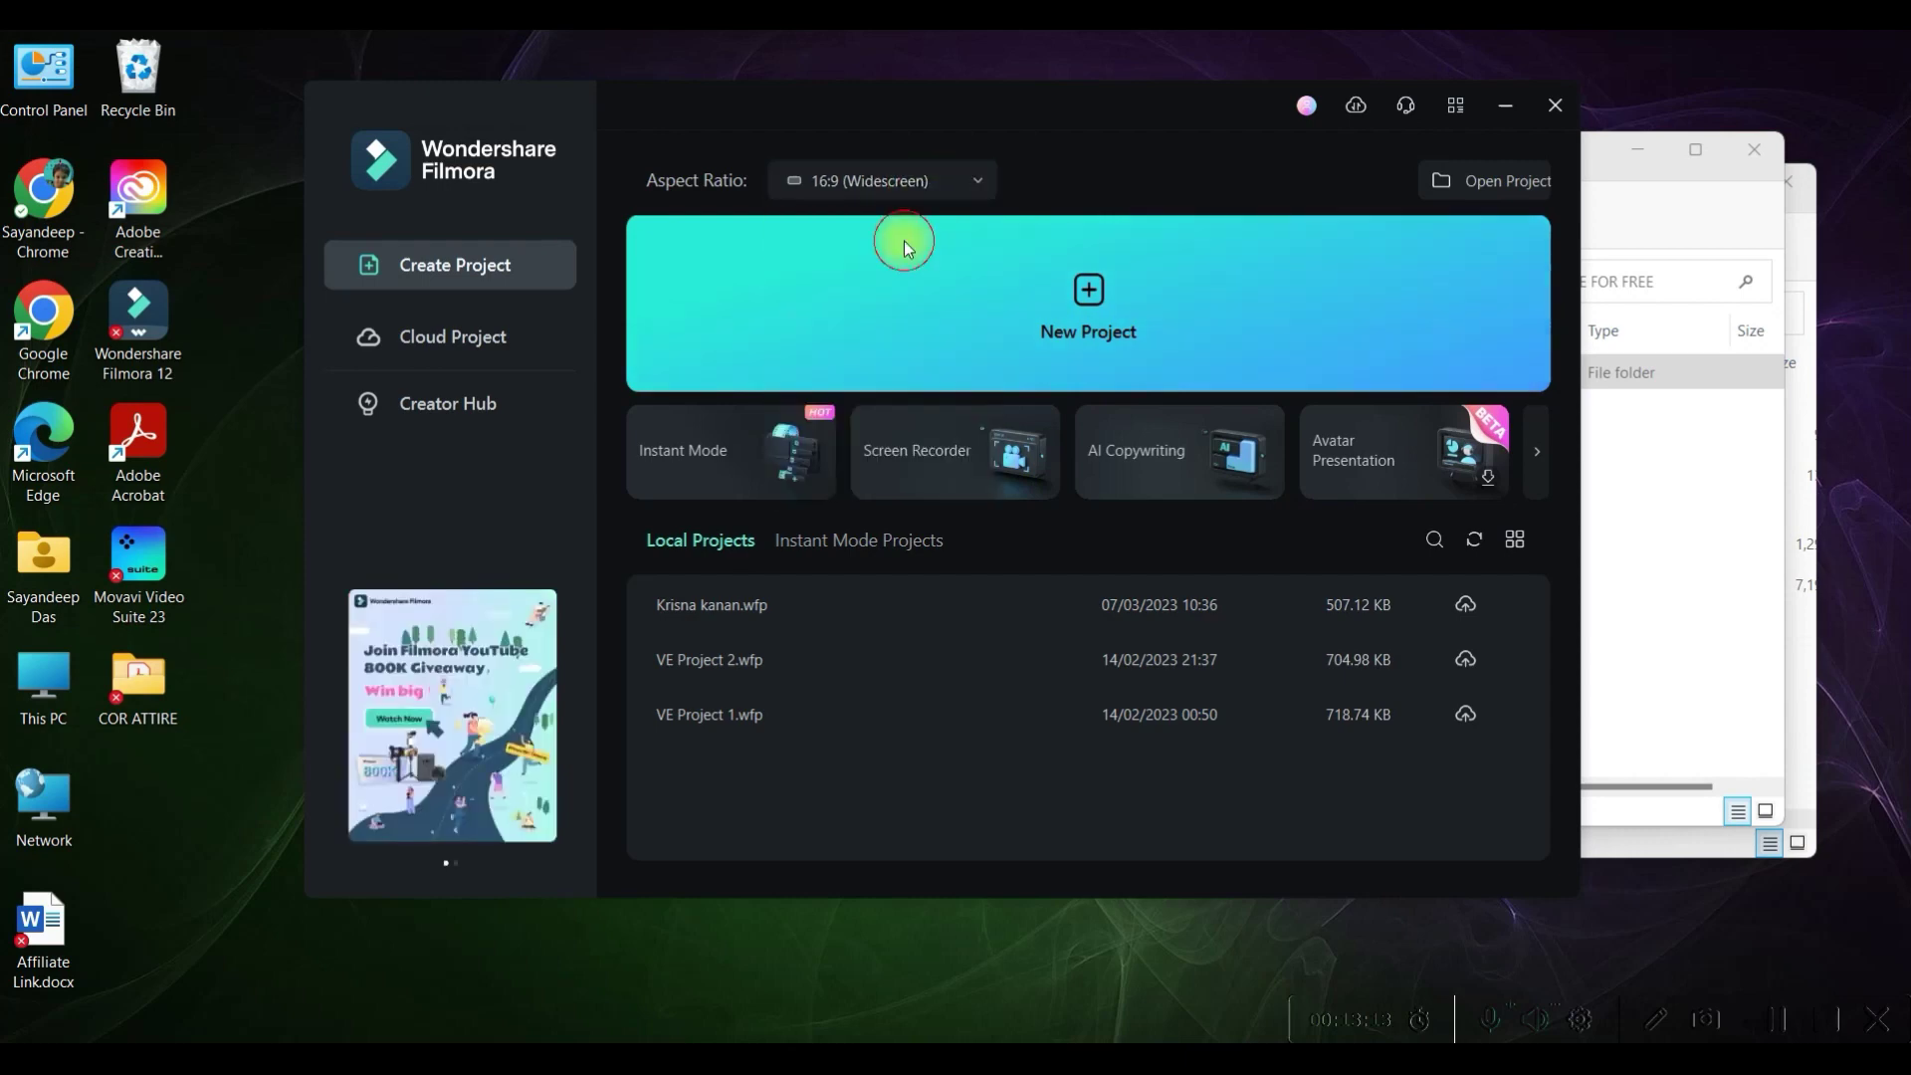
{"action": "left_click", "coordinate": [1087, 290]}
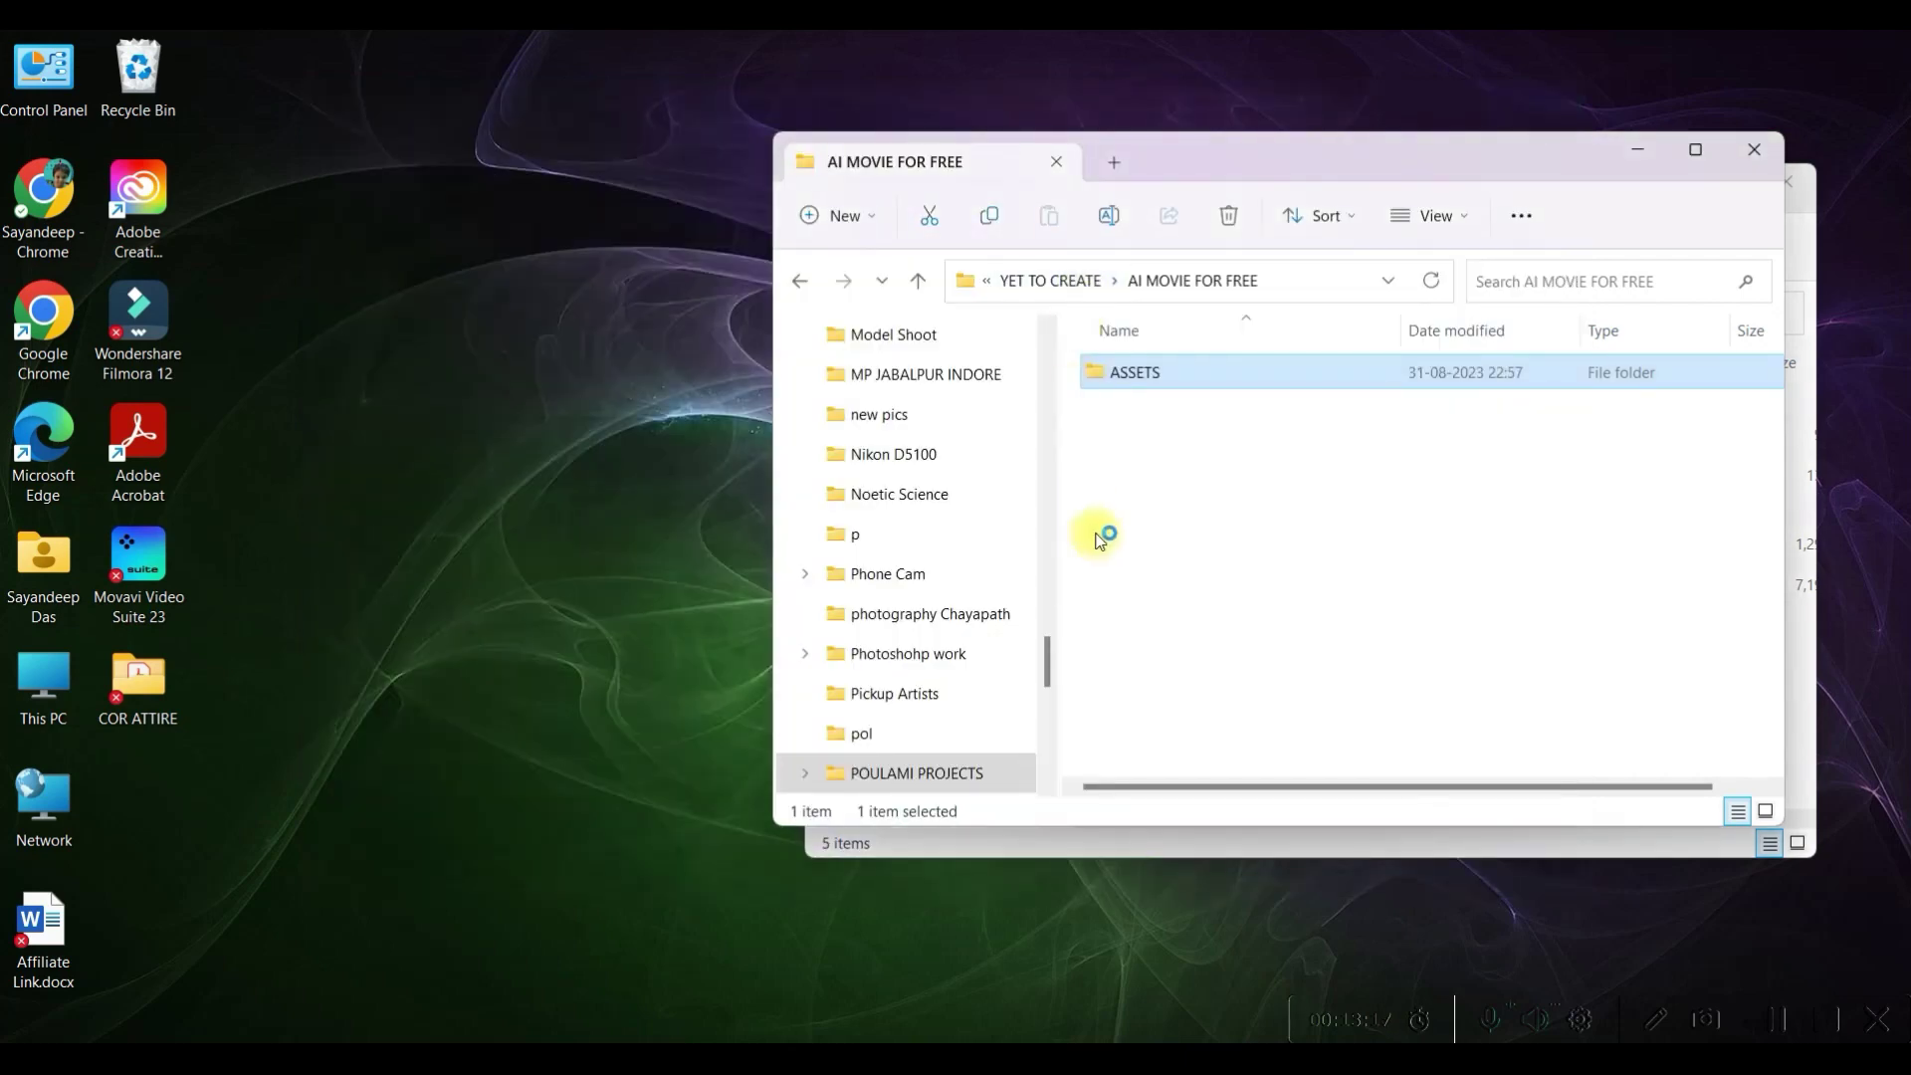
Import the VIDEOS folder from the Seagate drive and dismiss the resolution mismatch prompt
{"action": "left_click", "coordinate": [256, 174]}
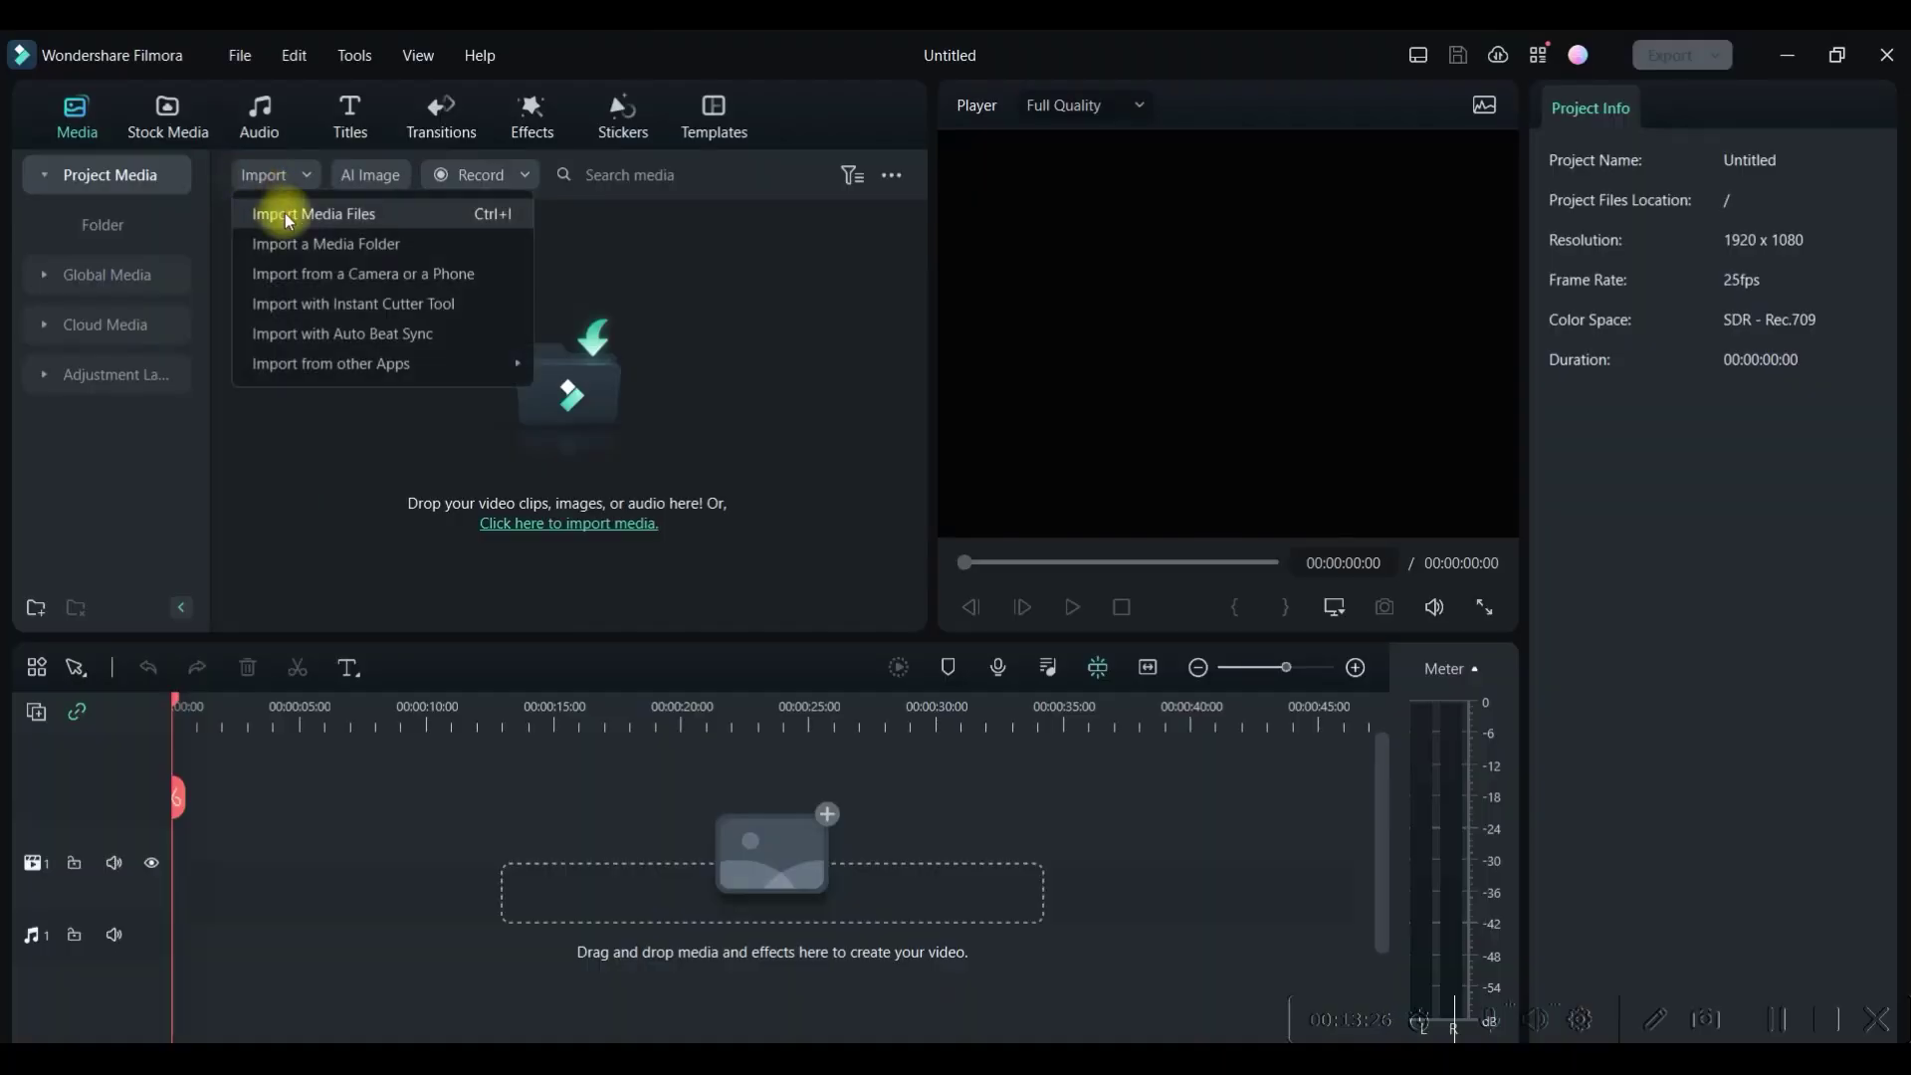
{"action": "left_click", "coordinate": [307, 243]}
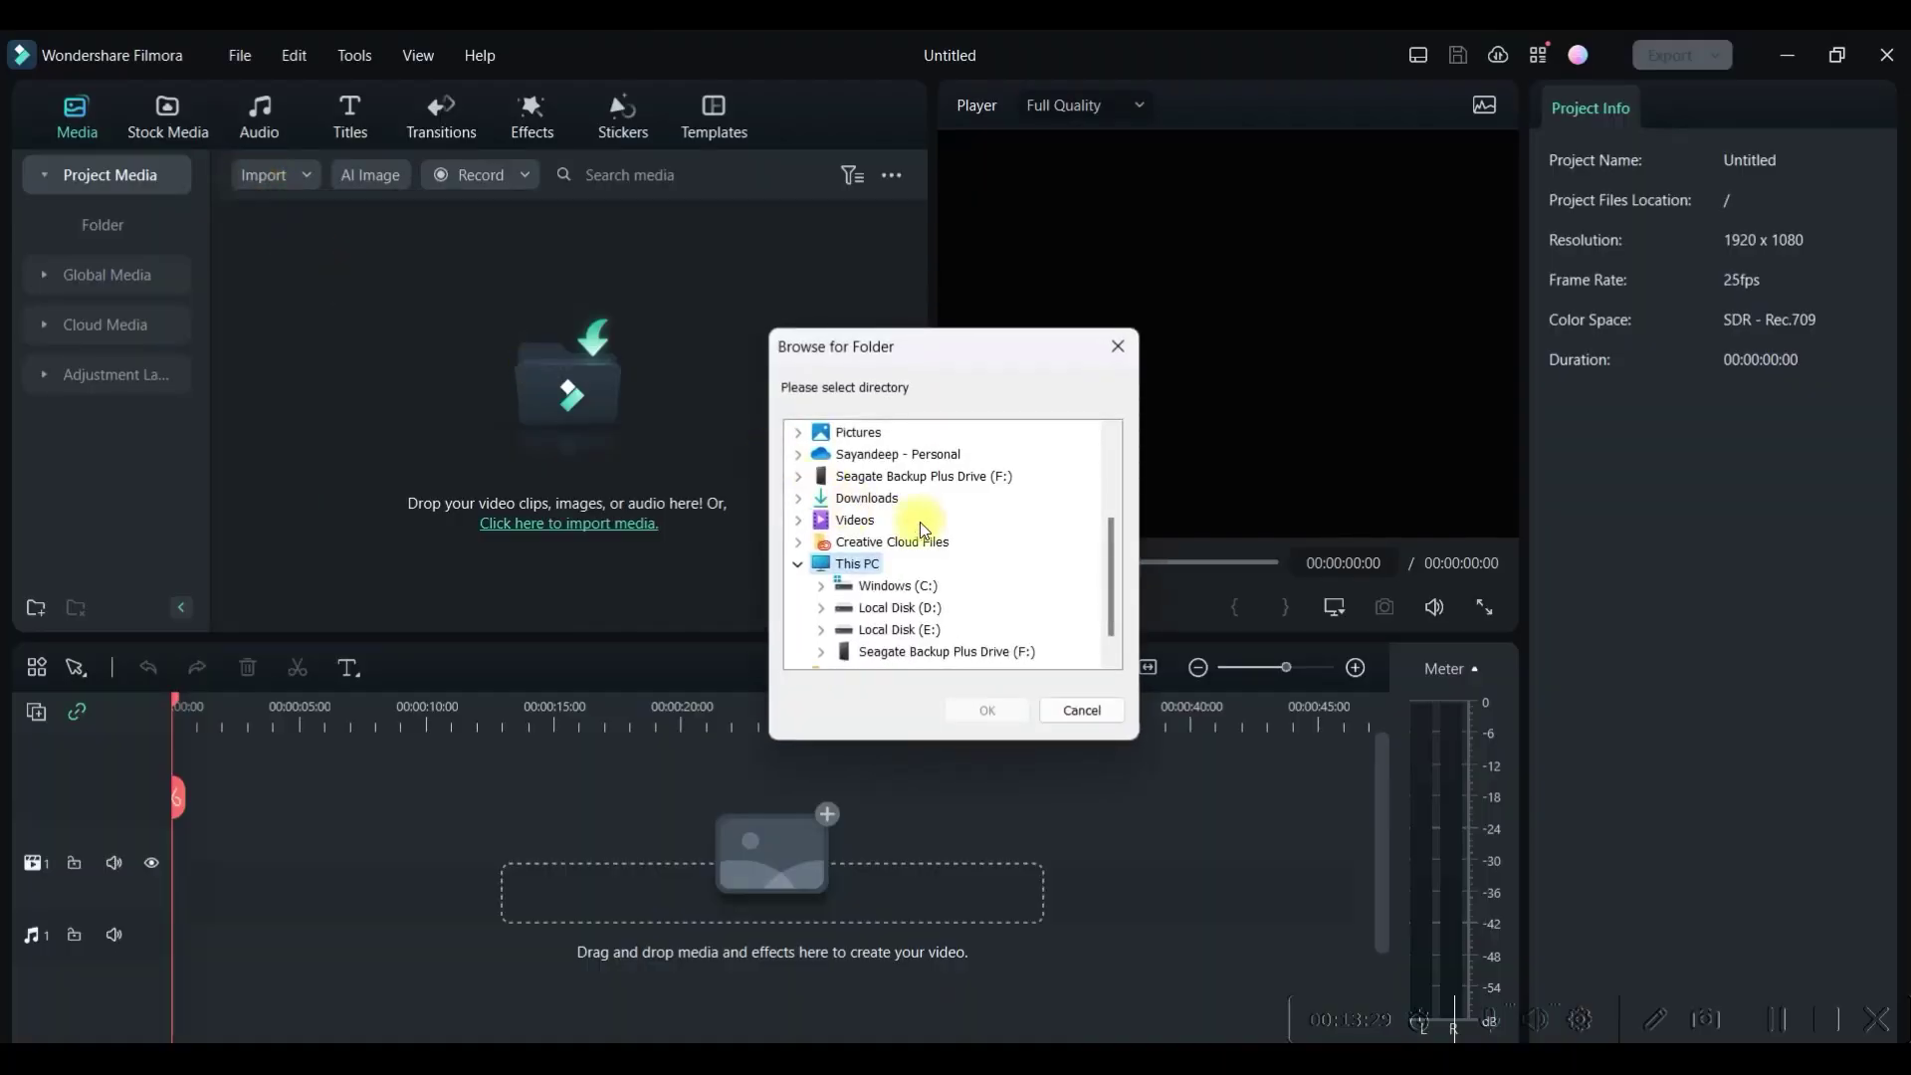
{"action": "scroll", "coordinate": [941, 632], "scroll_direction": "down", "scroll_amount": 1}
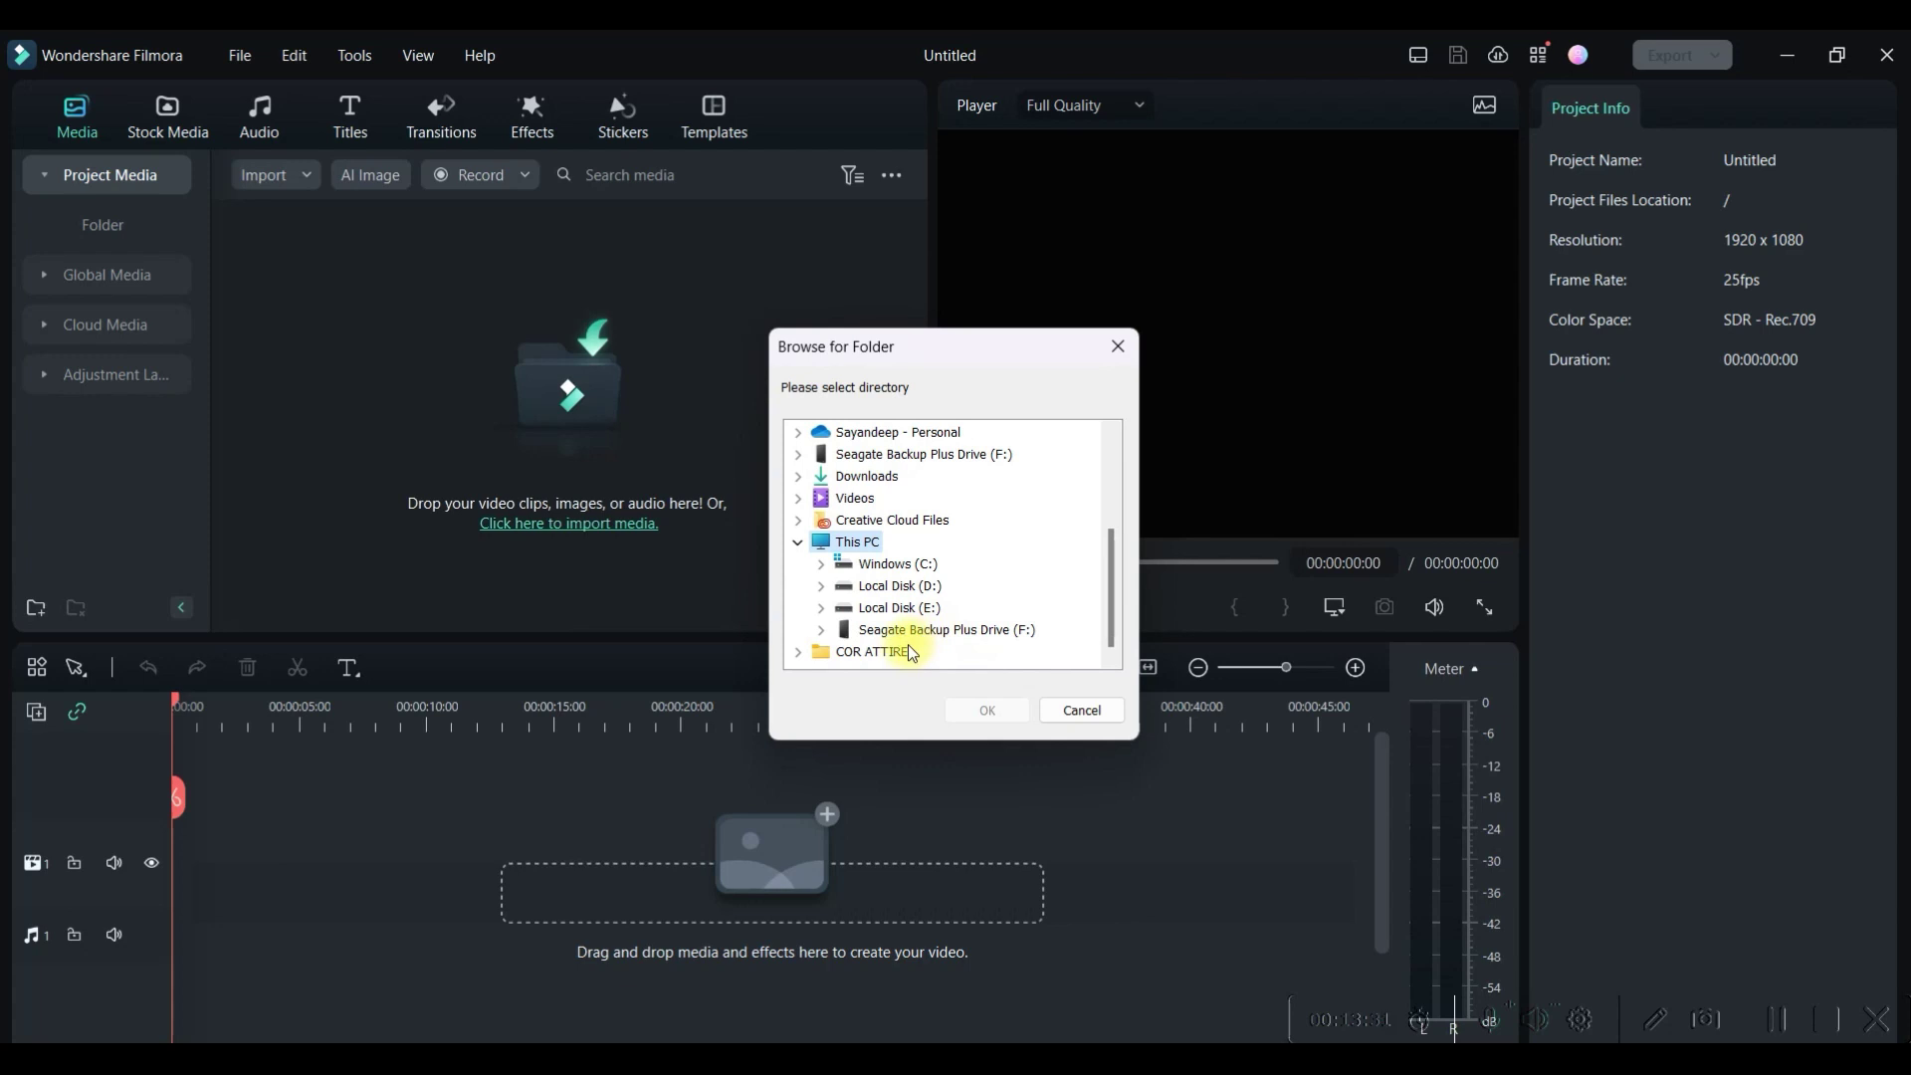
{"action": "left_click", "coordinate": [975, 636]}
{"action": "double_click", "coordinate": [976, 633]}
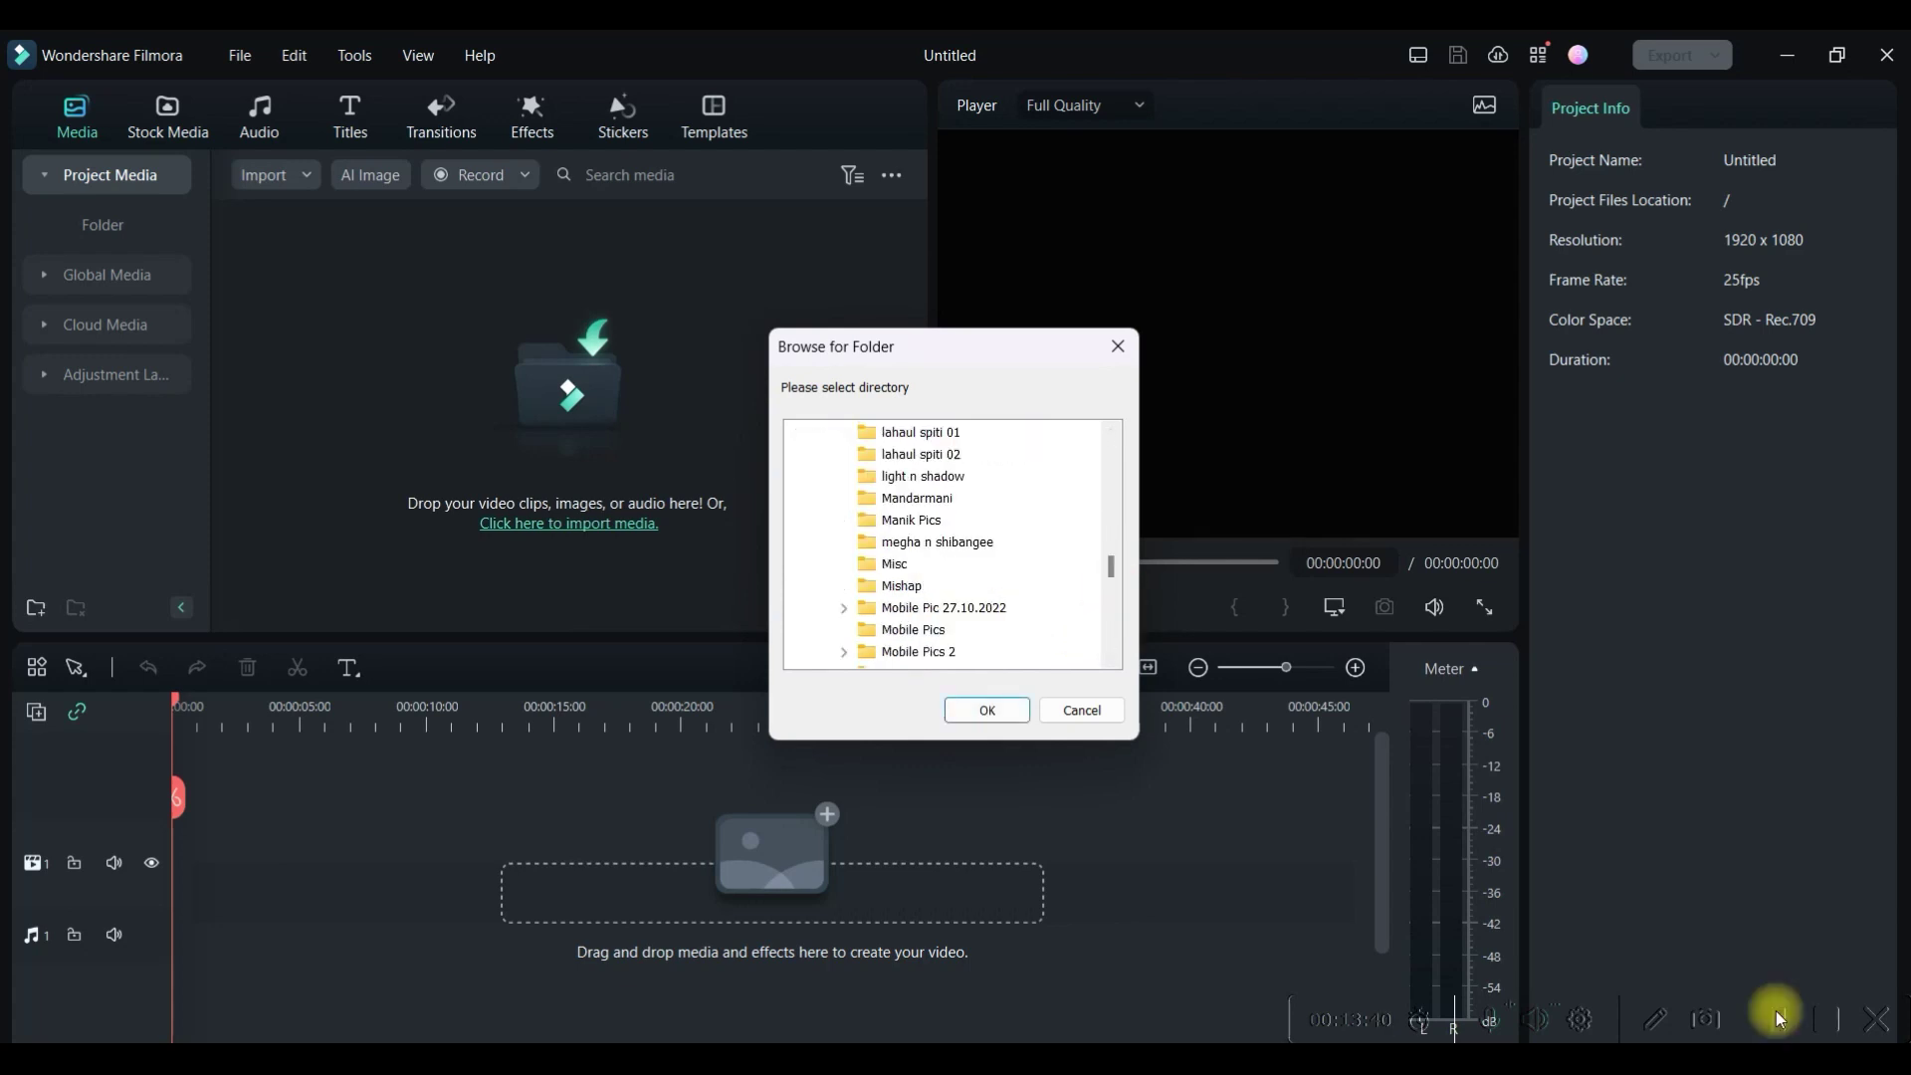
{"action": "left_click", "coordinate": [986, 710]}
{"action": "scroll", "coordinate": [674, 375], "scroll_direction": "down", "scroll_amount": 2}
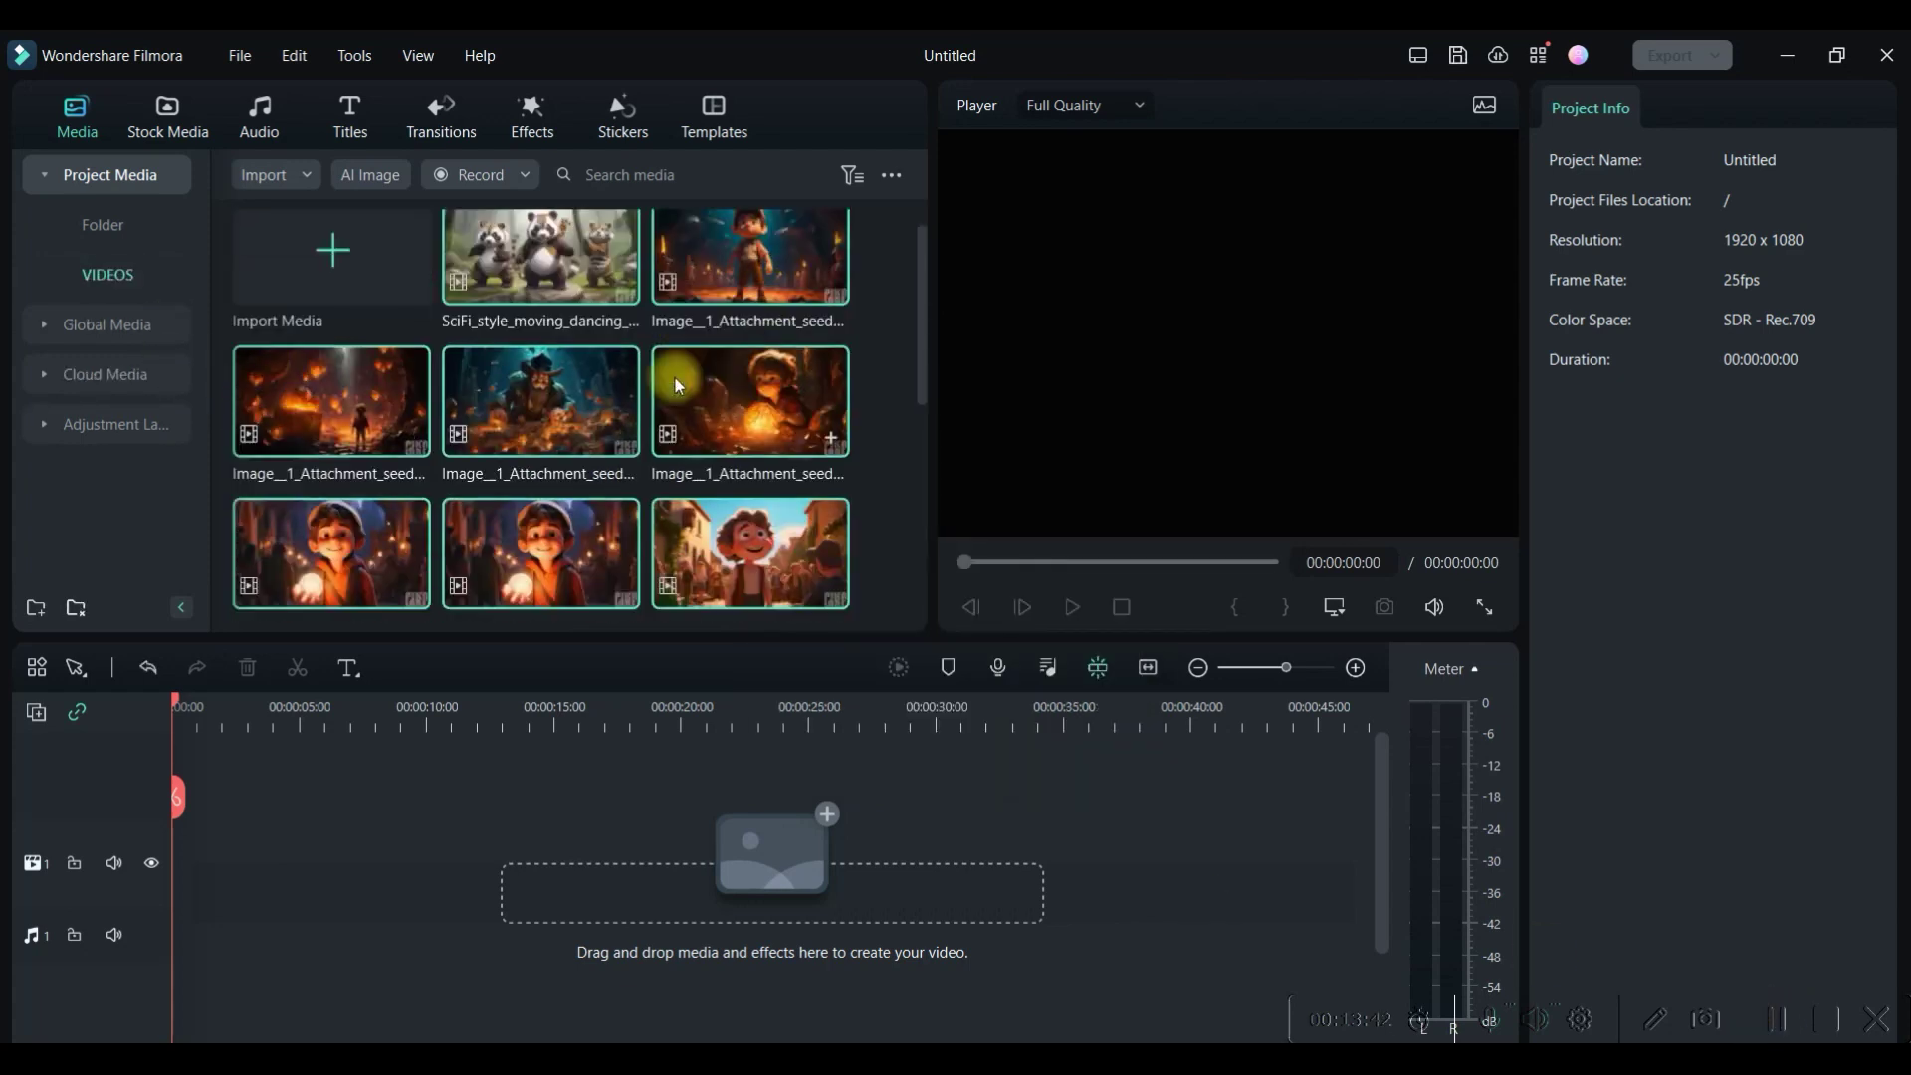
{"action": "scroll", "coordinate": [675, 357], "scroll_direction": "down", "scroll_amount": 3}
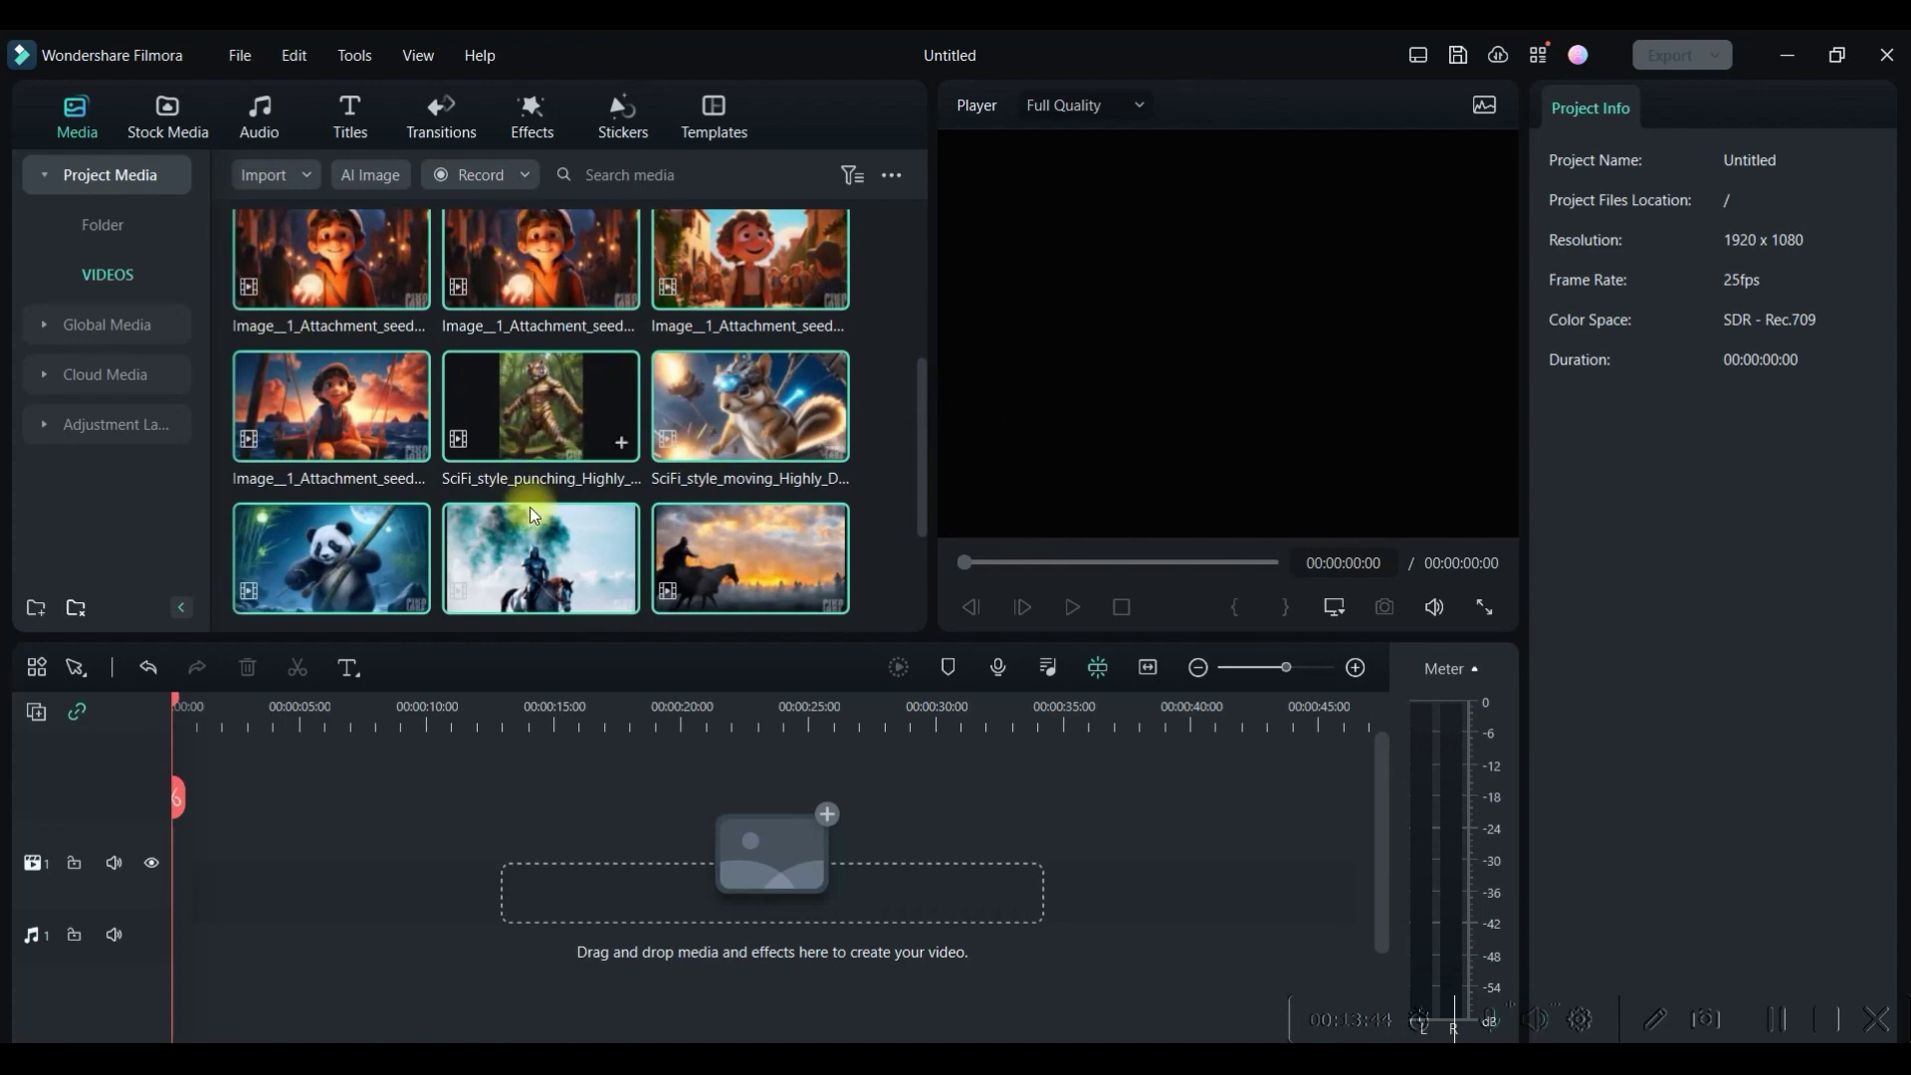
{"action": "scroll", "coordinate": [456, 454], "scroll_direction": "down", "scroll_amount": 2}
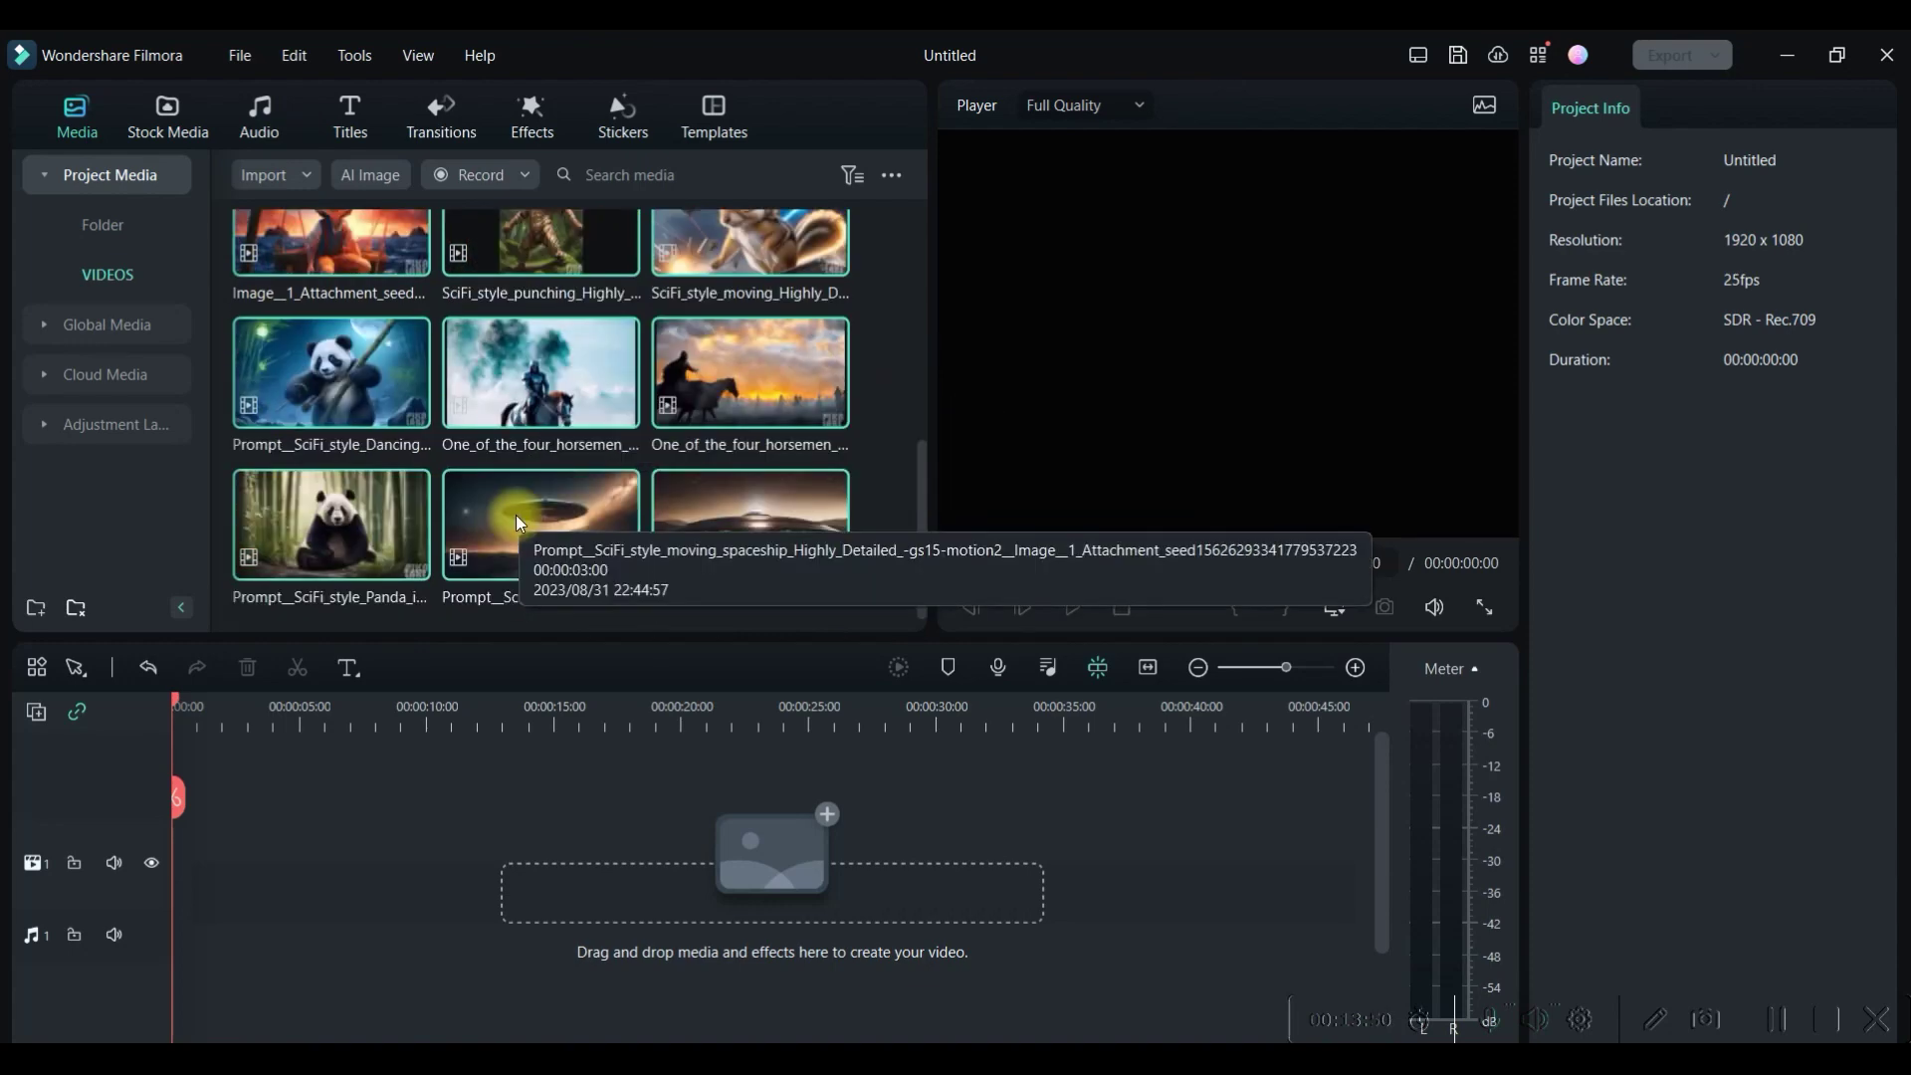
{"action": "scroll", "coordinate": [516, 516], "scroll_direction": "down", "scroll_amount": 1}
{"action": "mouse_move", "coordinate": [516, 519]}
{"action": "left_mouse_down"}
{"action": "mouse_move", "coordinate": [505, 656]}
{"action": "mouse_move", "coordinate": [165, 842]}
{"action": "left_mouse_up"}
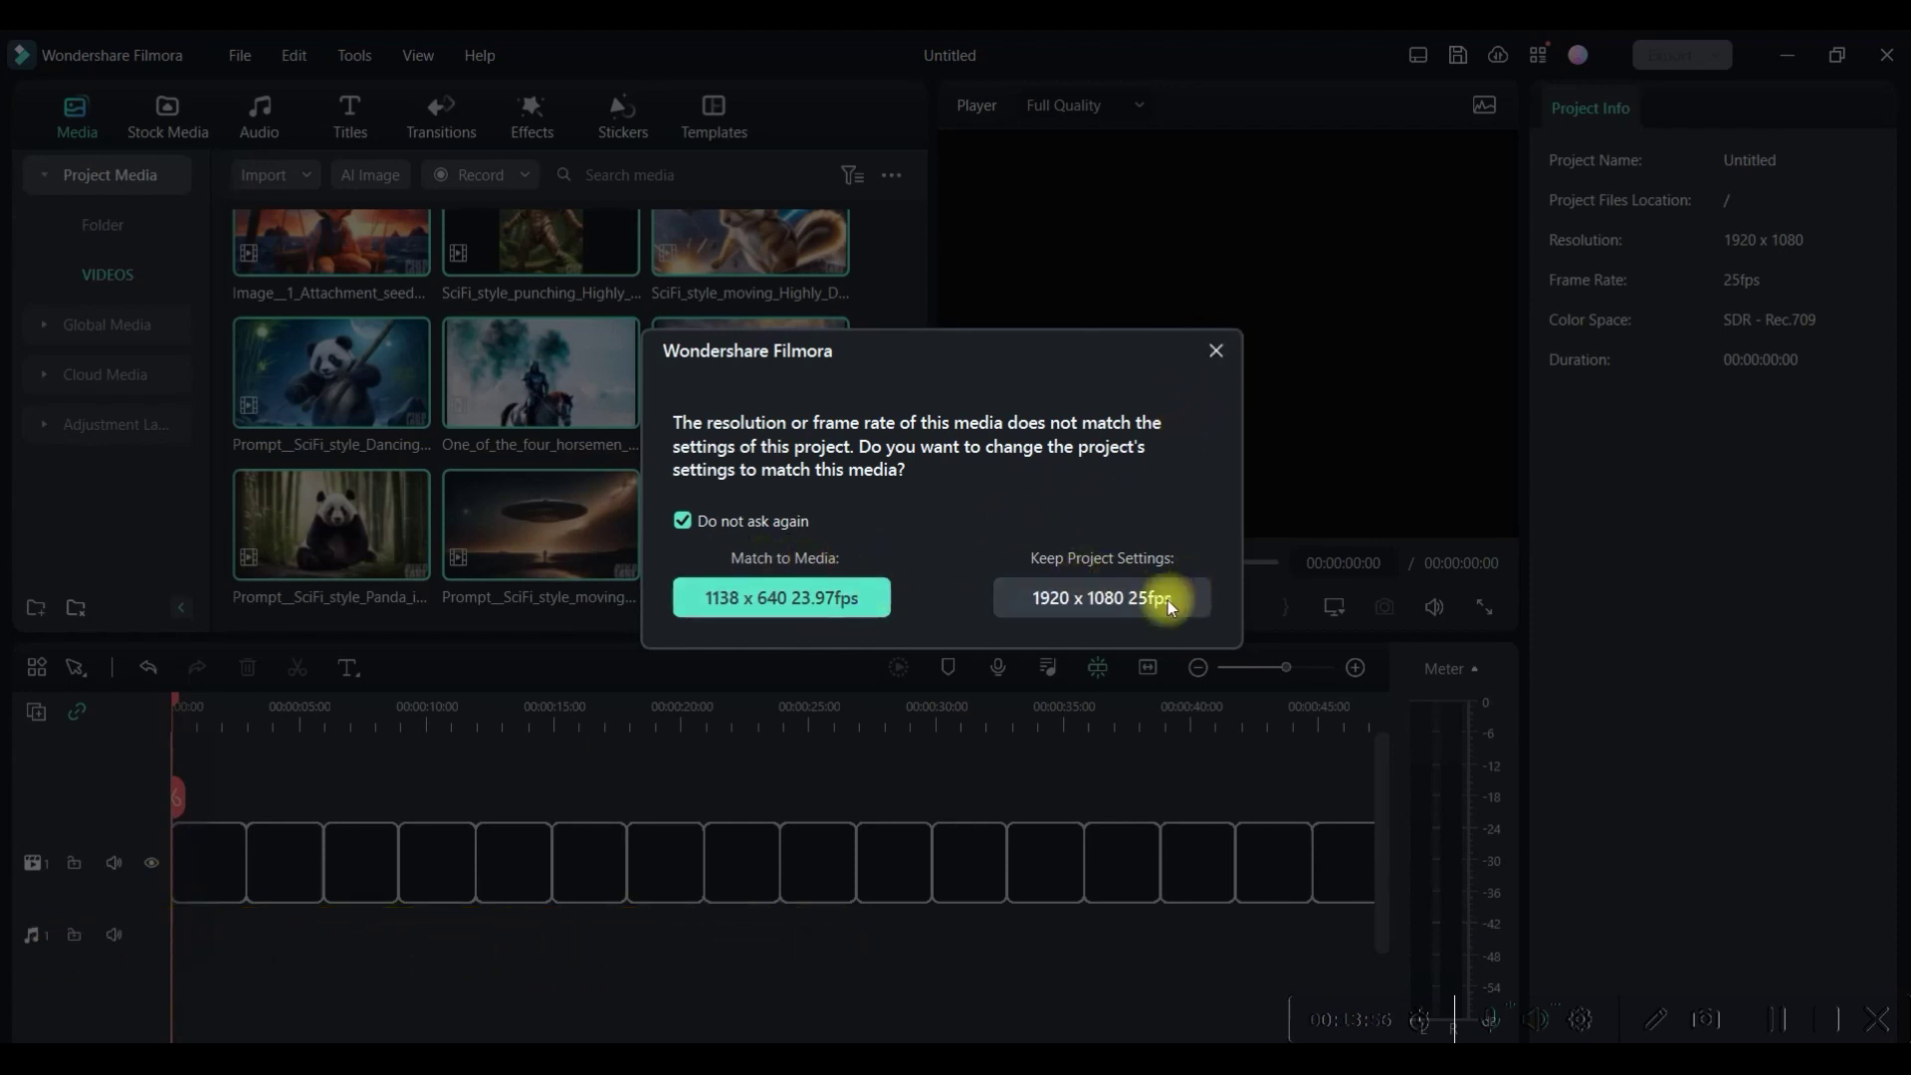
{"action": "left_click", "coordinate": [1211, 344]}
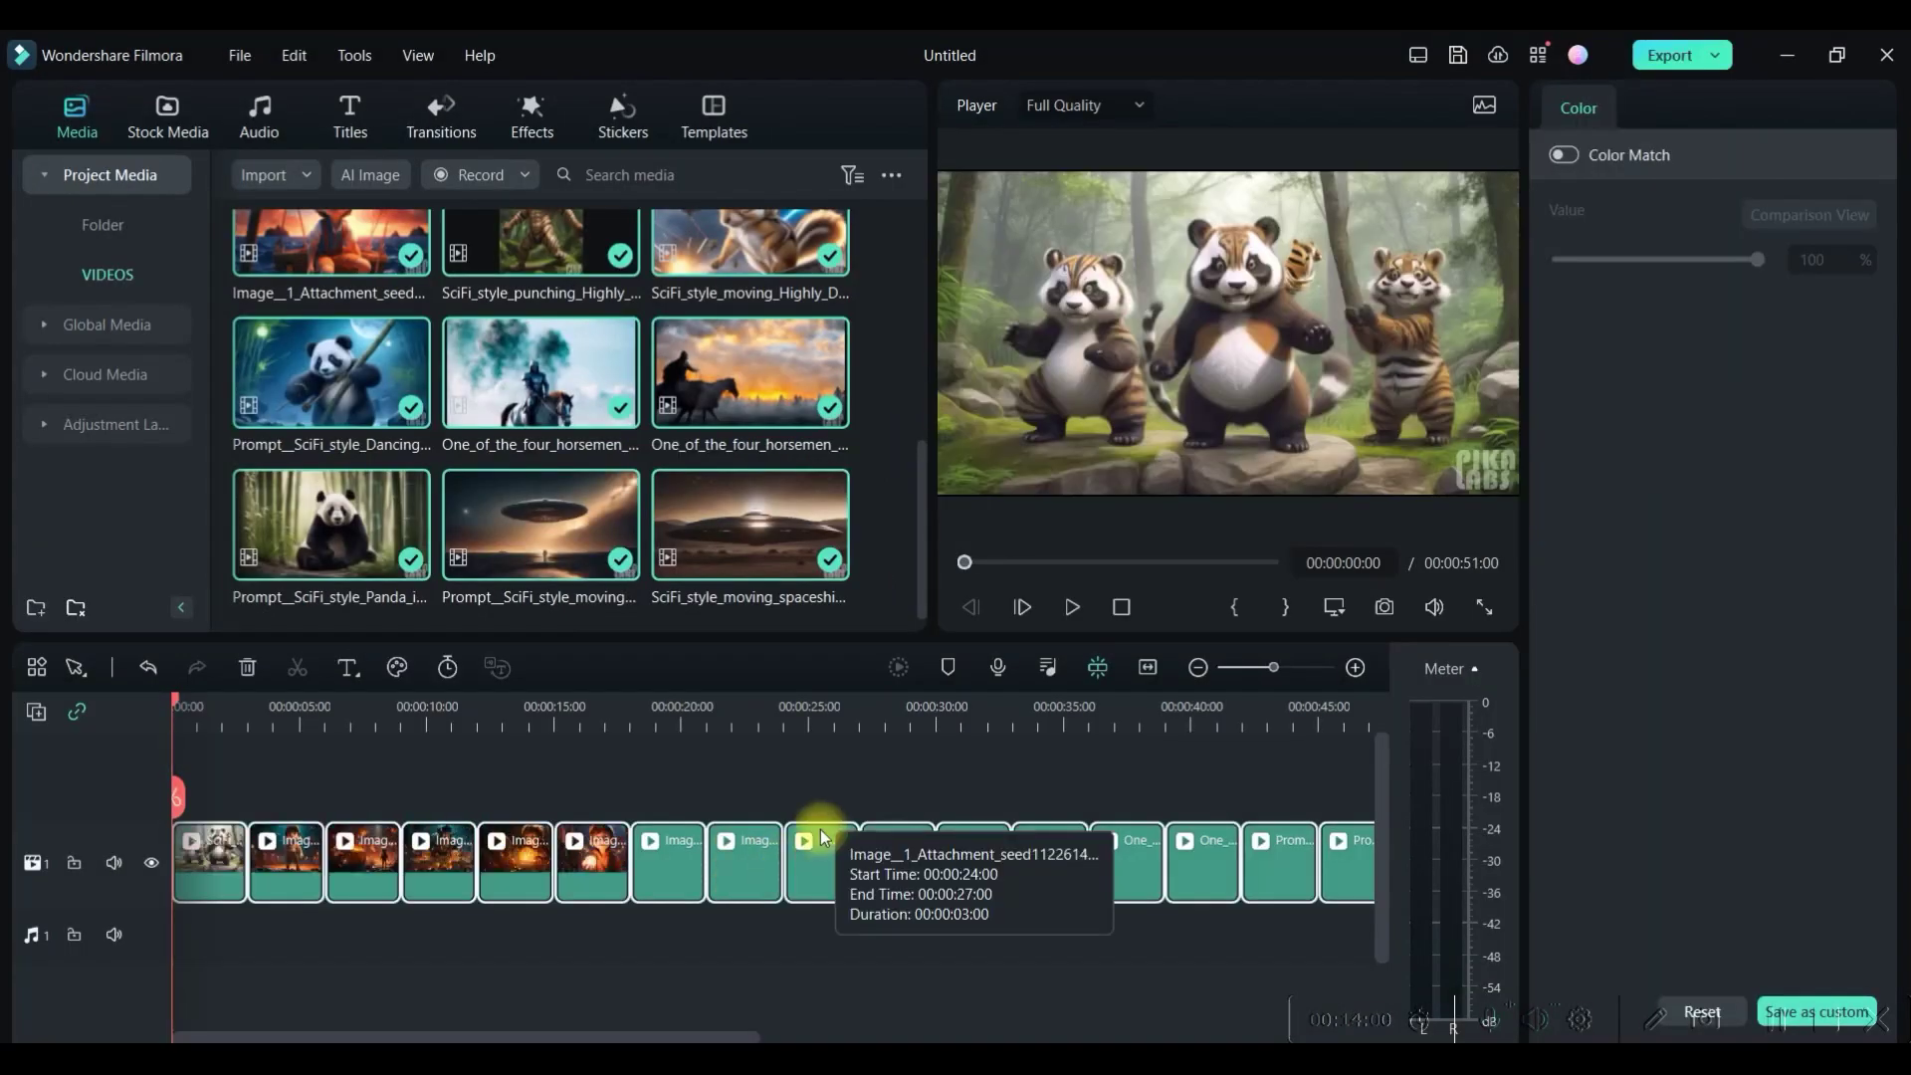
{"action": "left_click", "coordinate": [210, 851]}
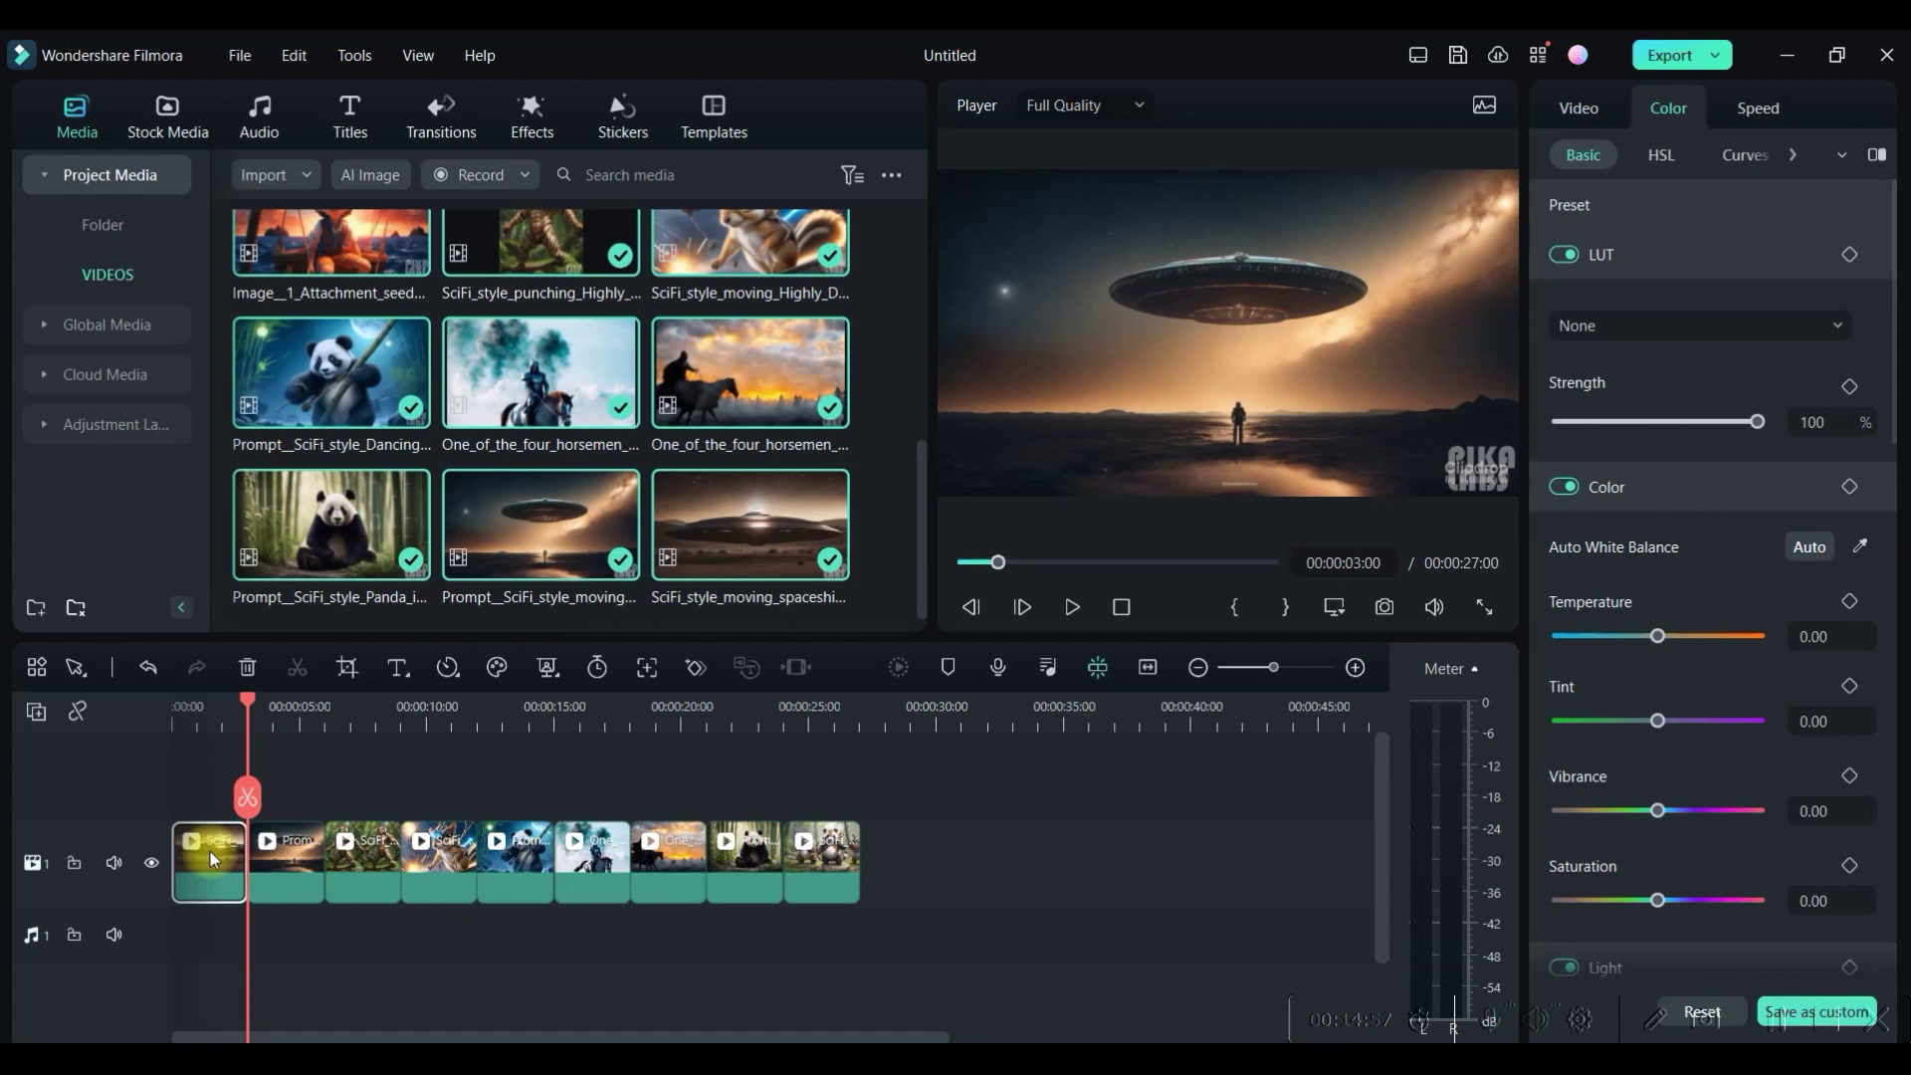
{"action": "right_click", "coordinate": [210, 851]}
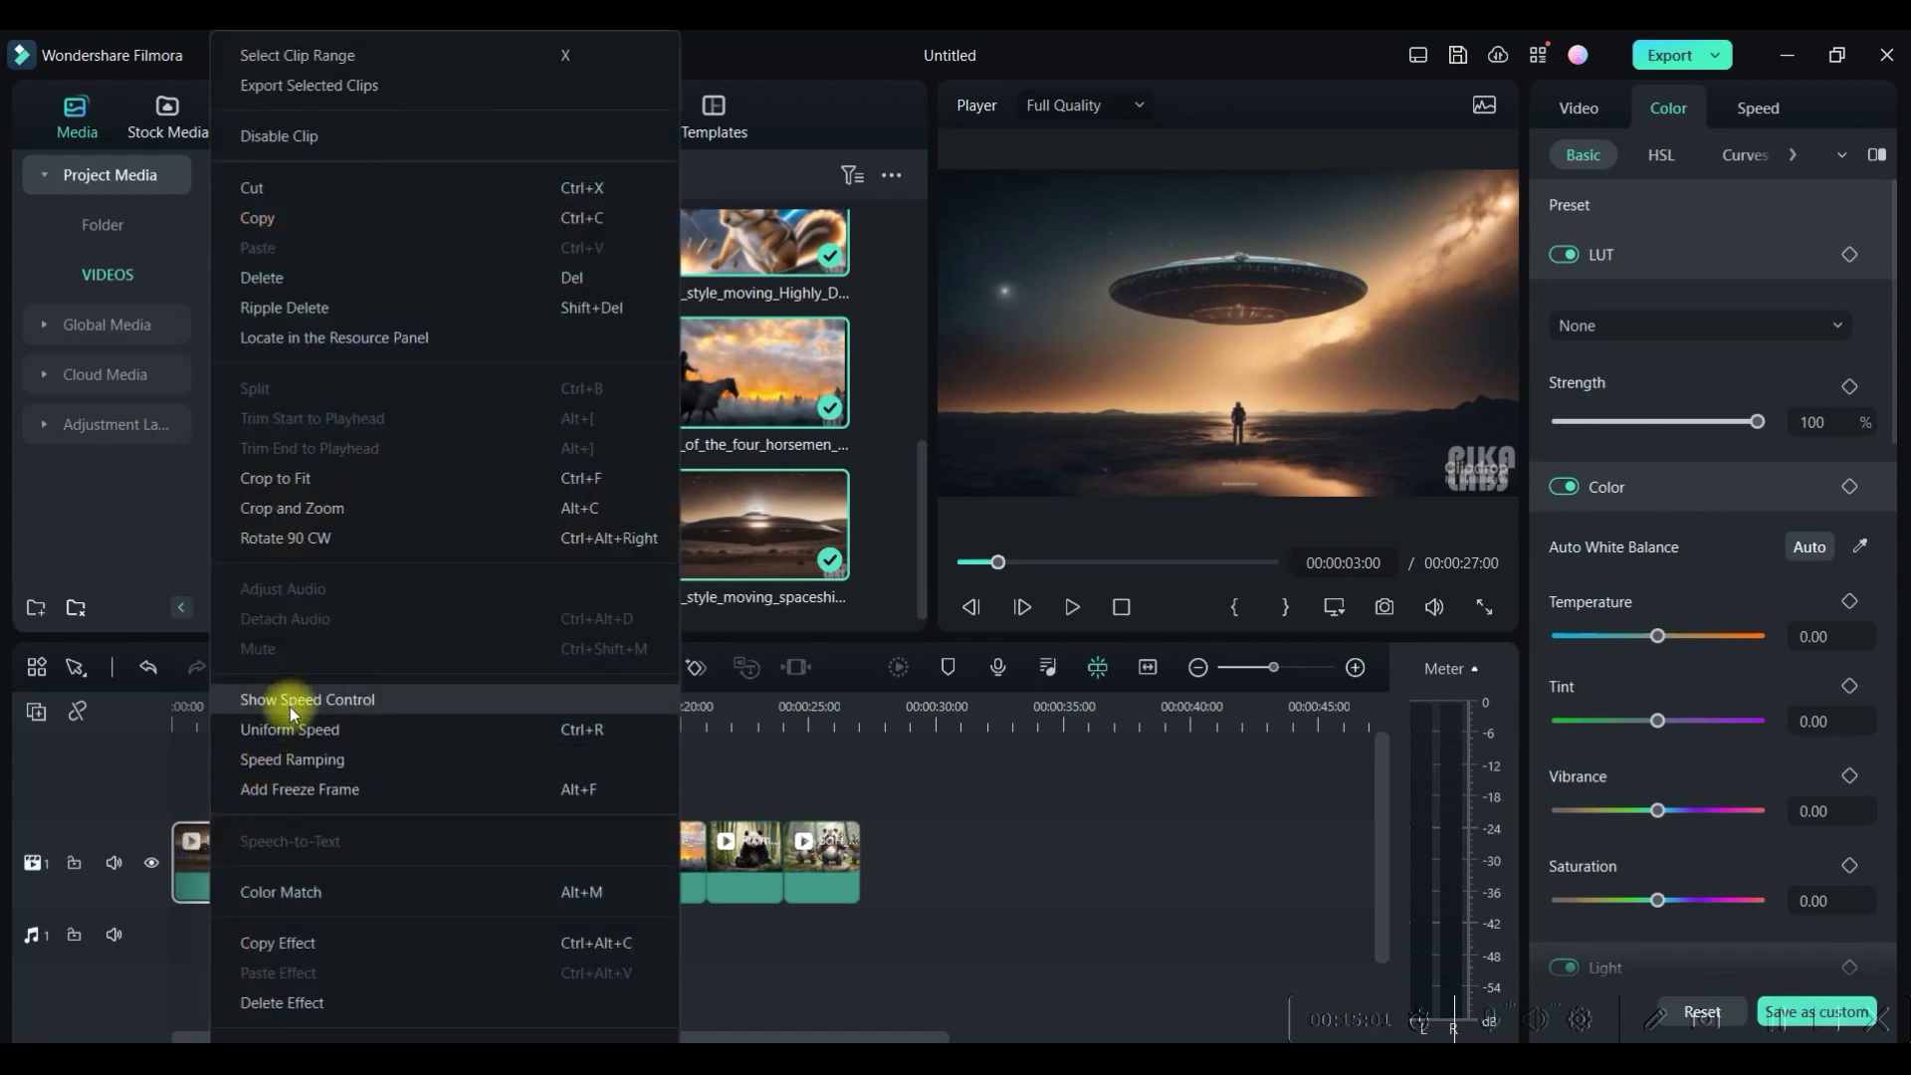
{"action": "left_click", "coordinate": [275, 761]}
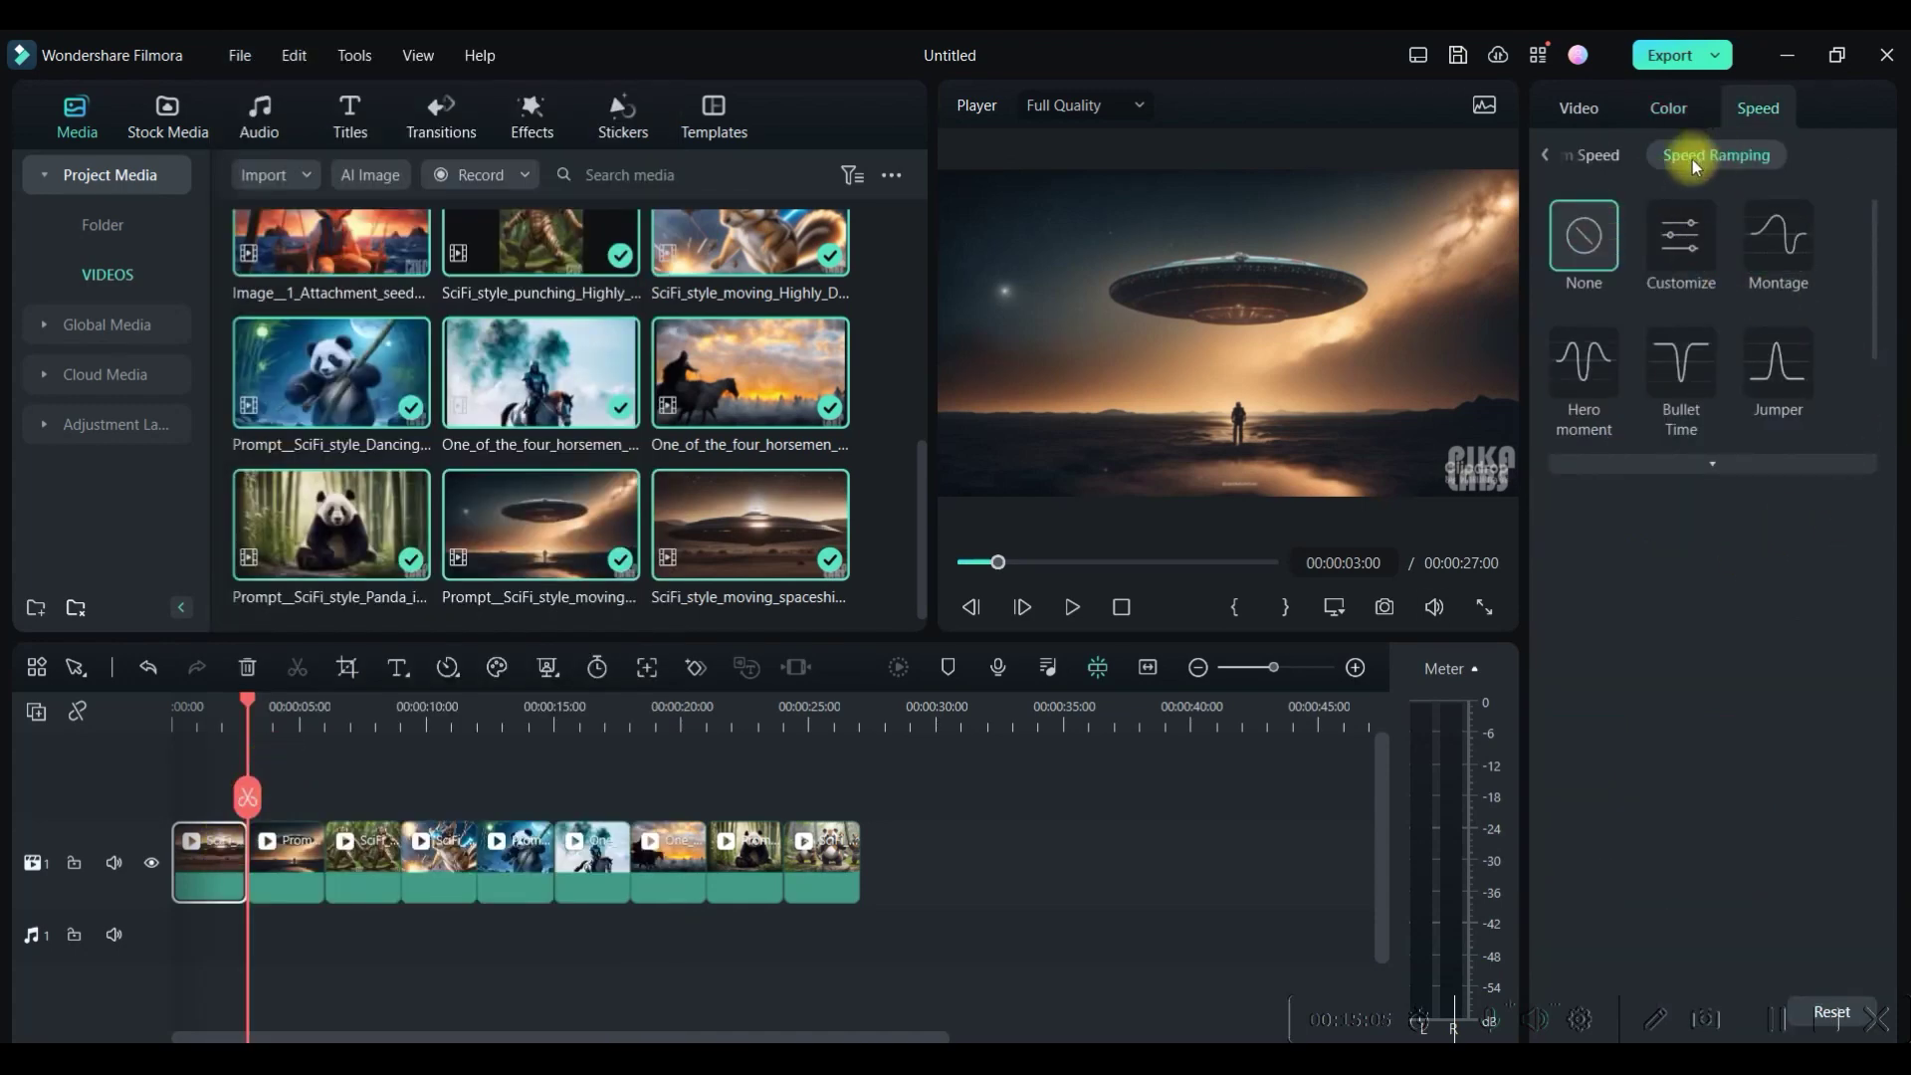
{"action": "left_click", "coordinate": [1602, 158]}
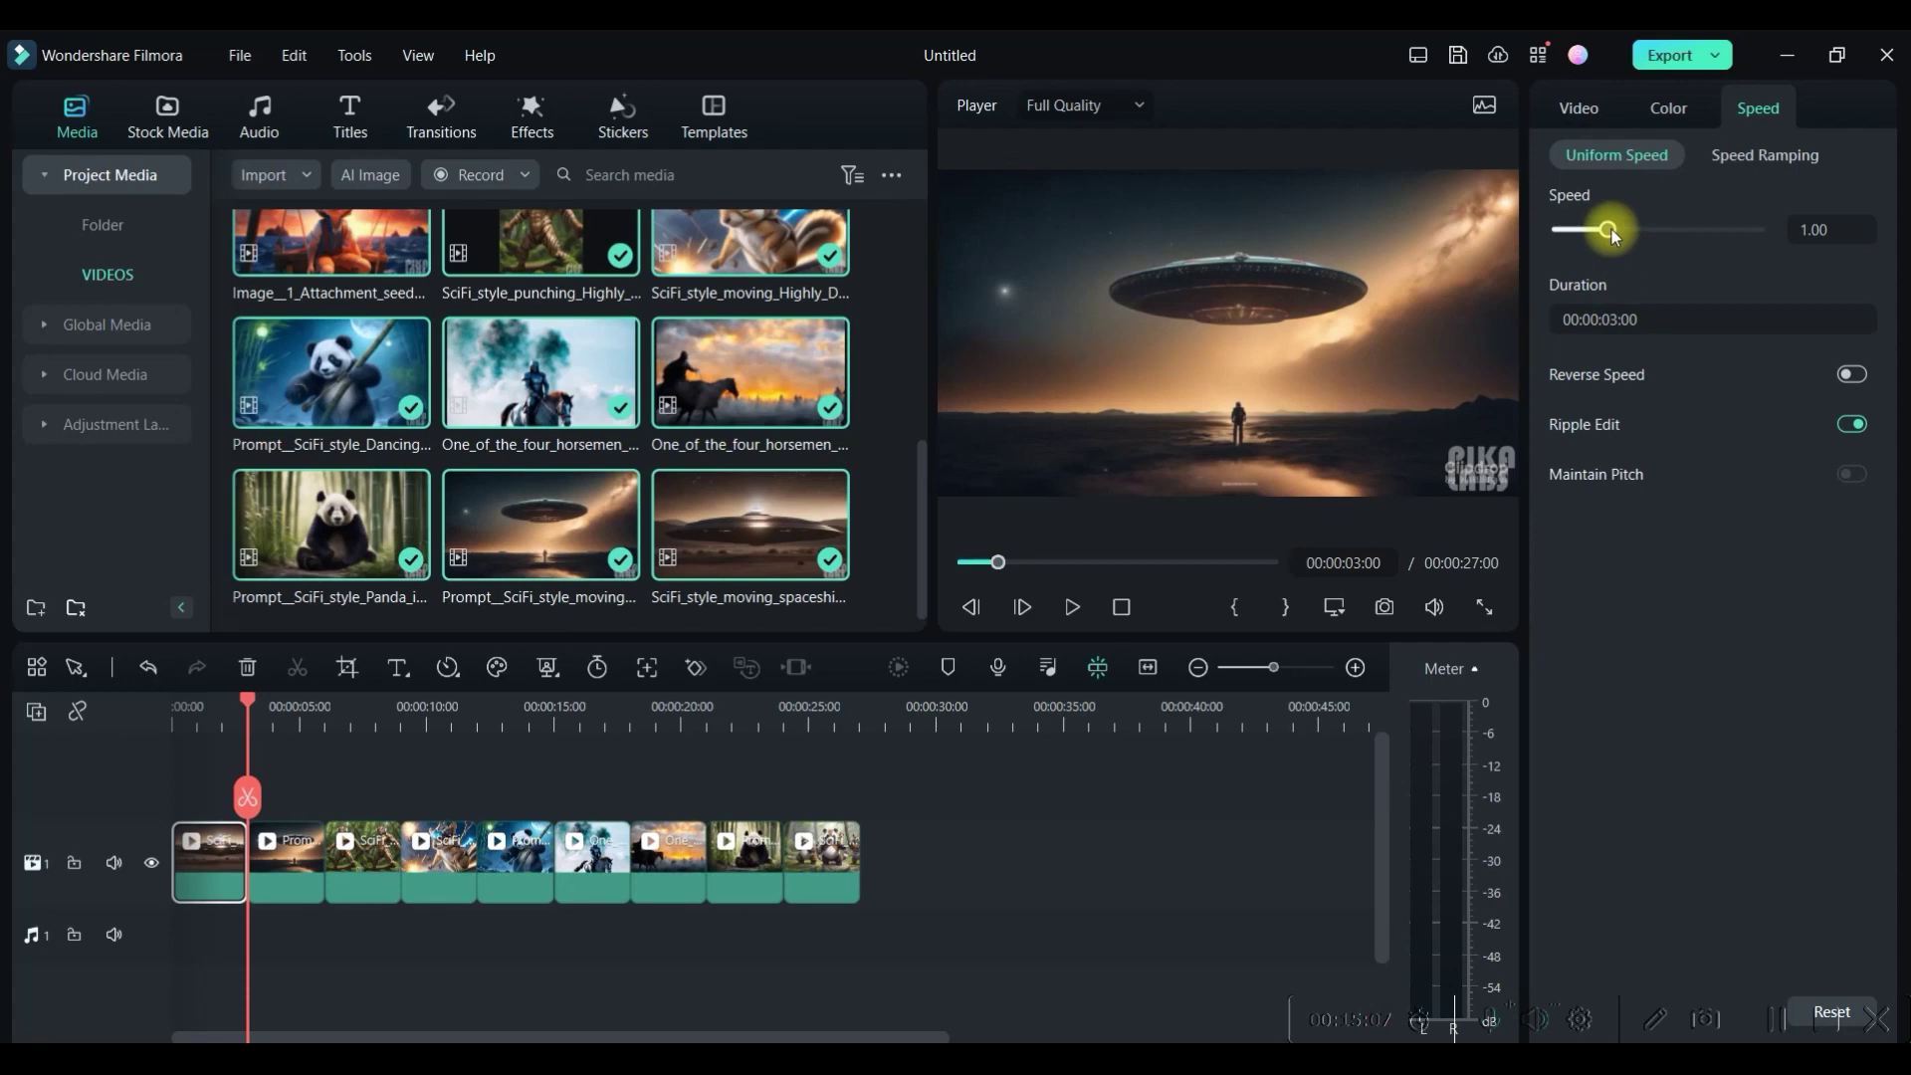
{"action": "left_click_drag", "start_coordinate": [1610, 229], "coordinate": [1585, 230]}
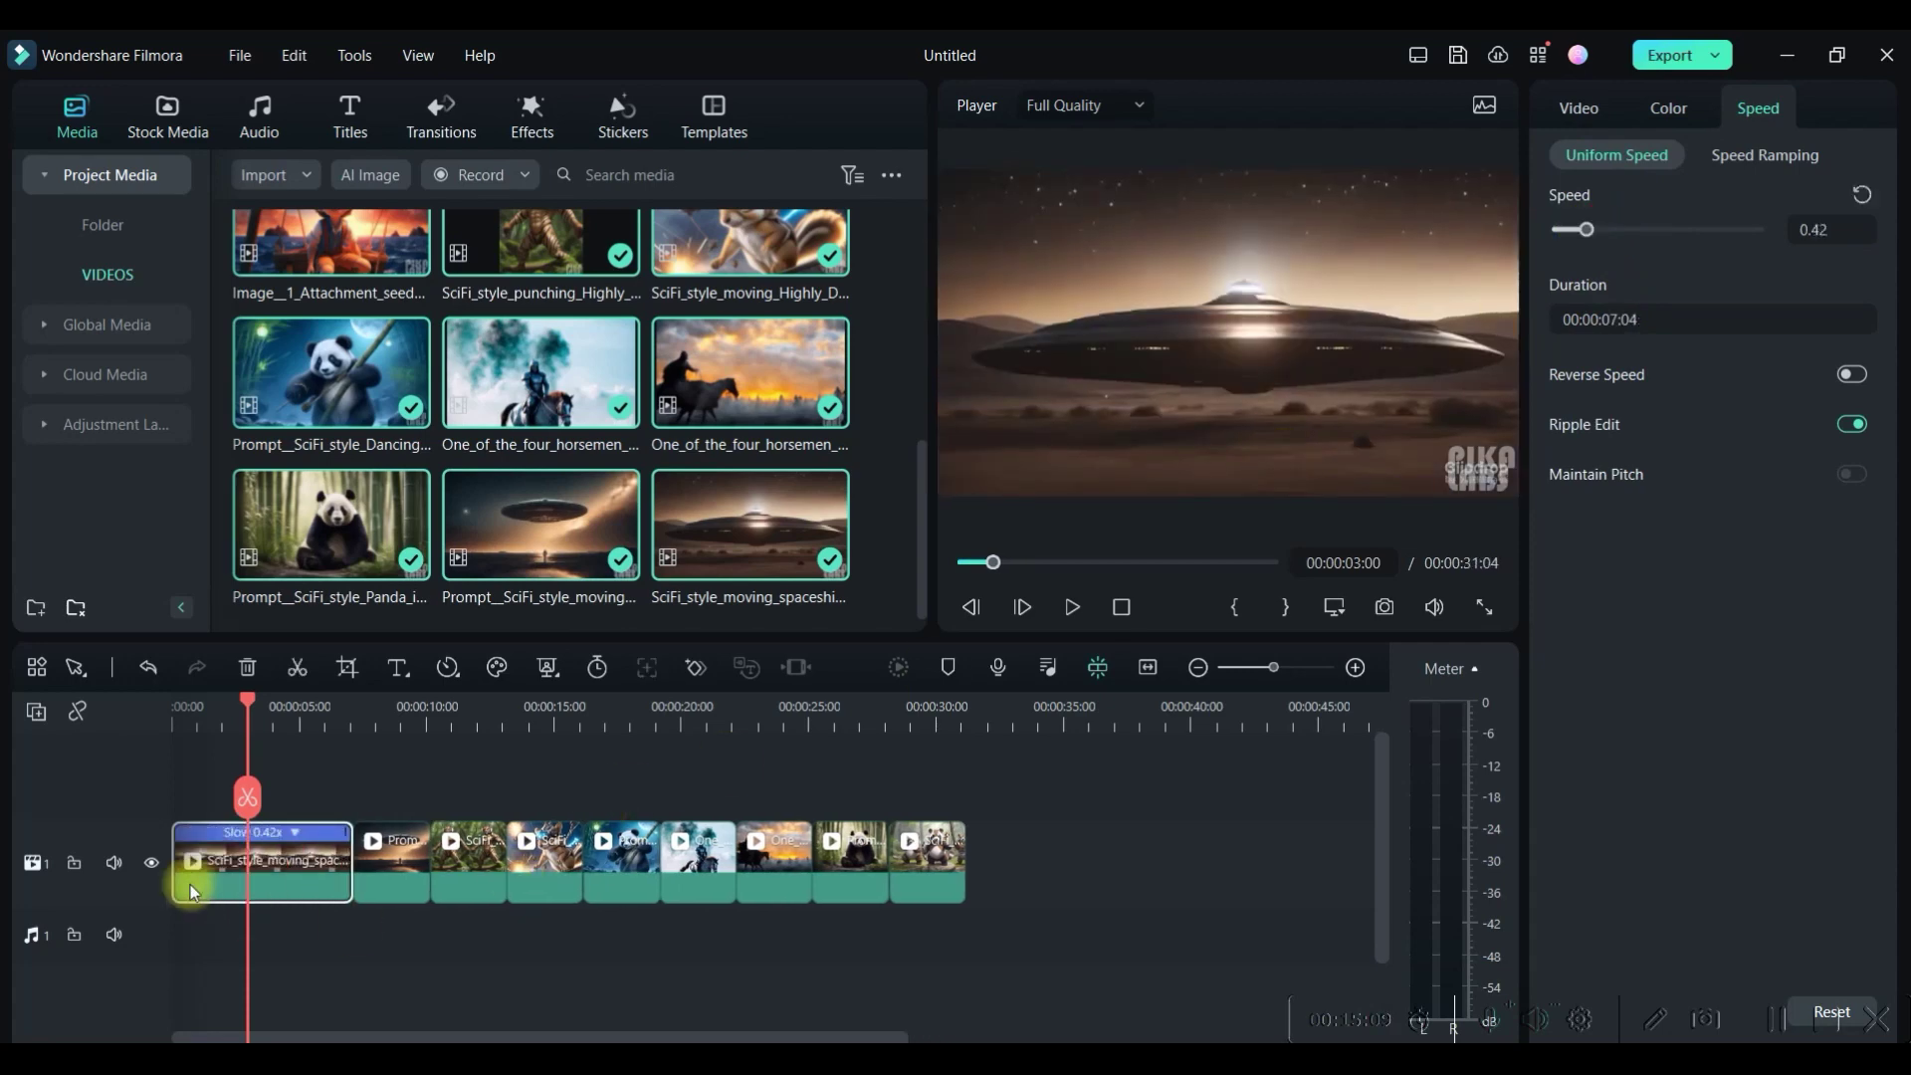
{"action": "left_click", "coordinate": [393, 875]}
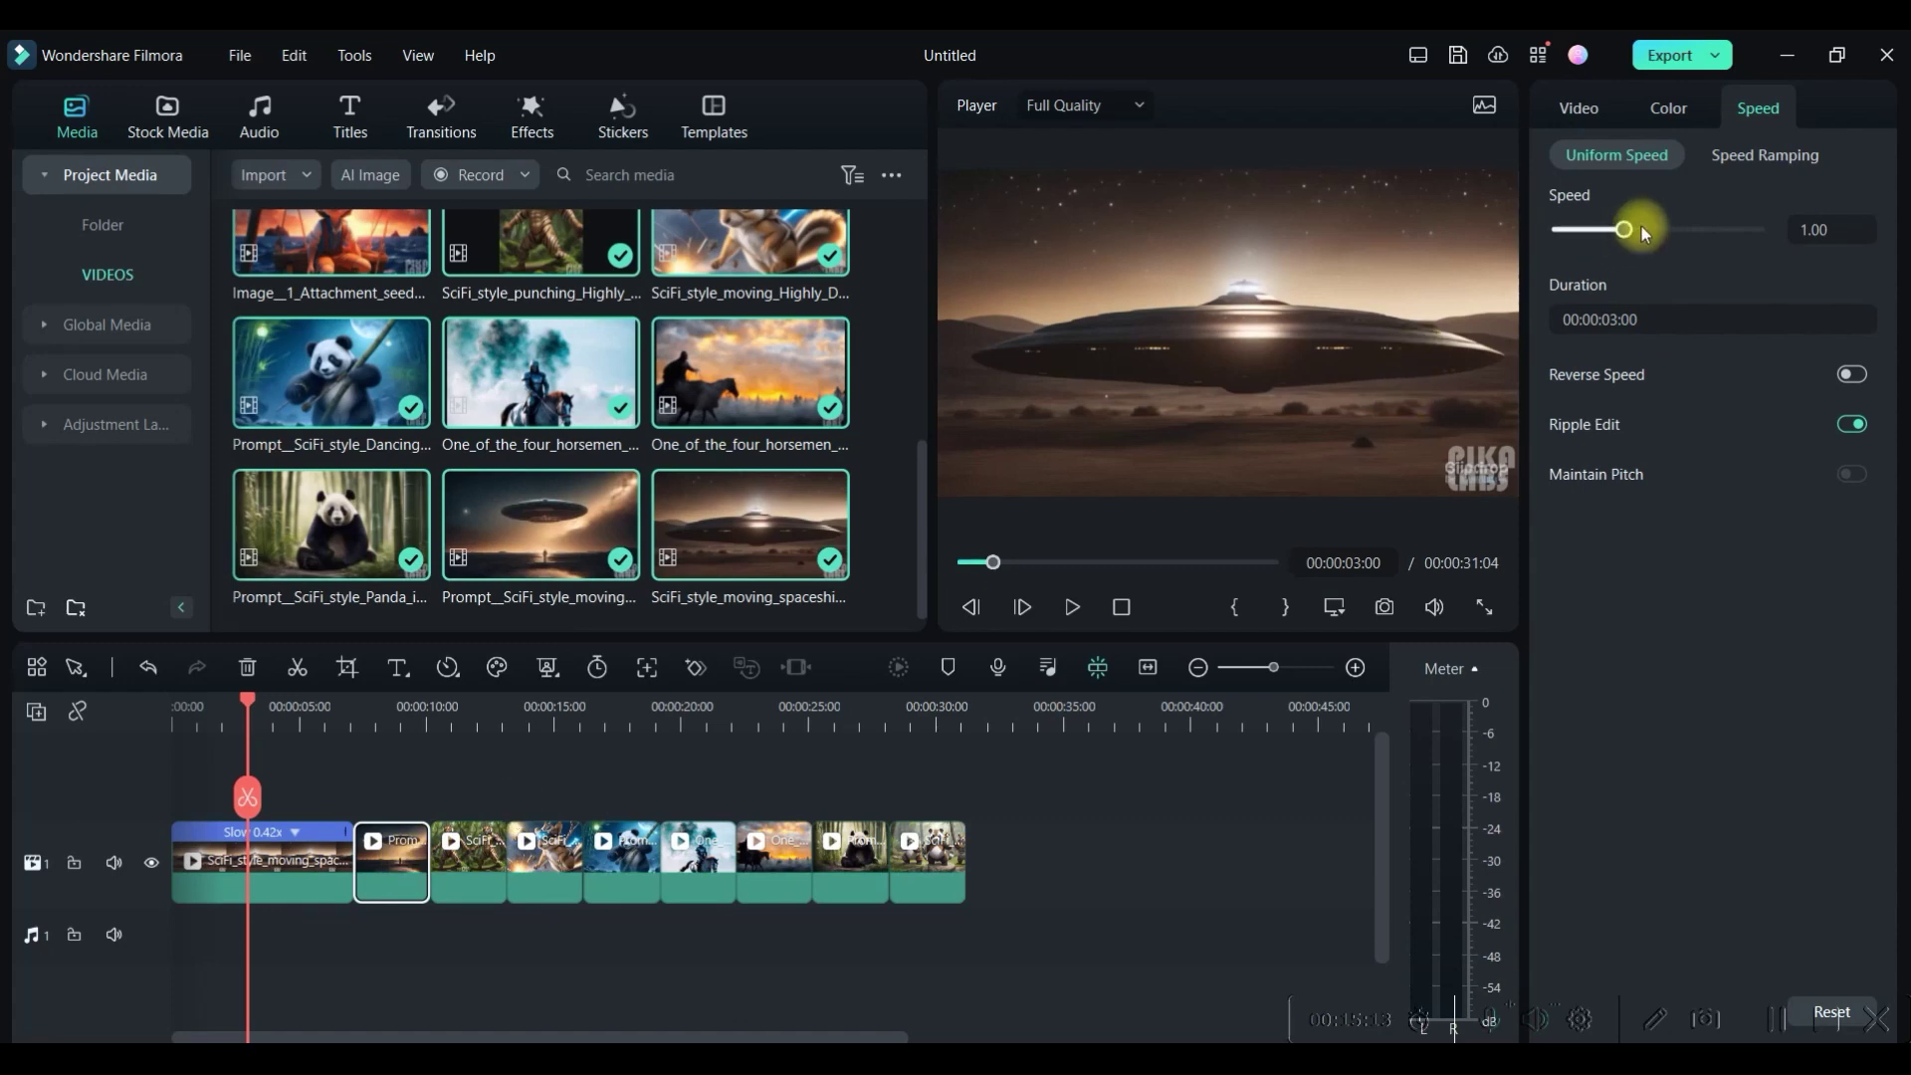
{"action": "left_click_drag", "start_coordinate": [1628, 233], "coordinate": [1595, 235]}
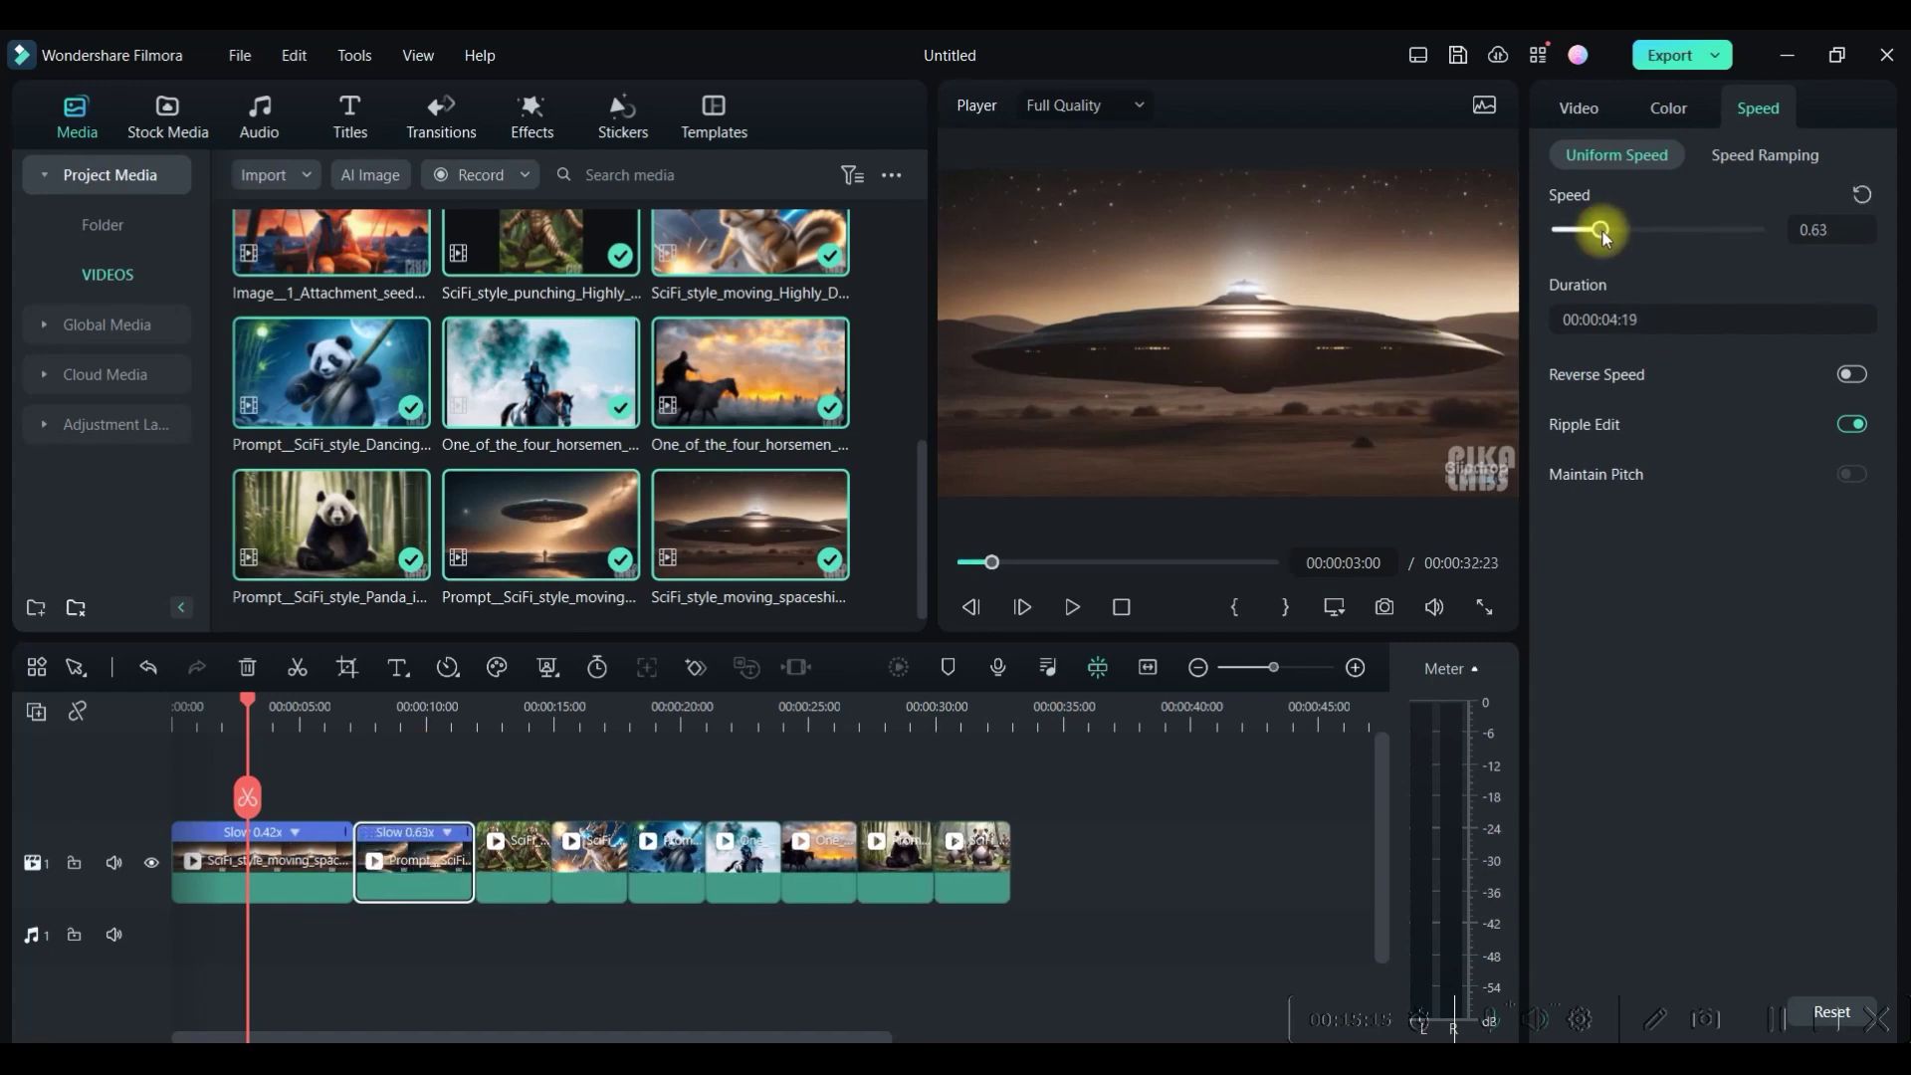
{"action": "left_click", "coordinate": [556, 858]}
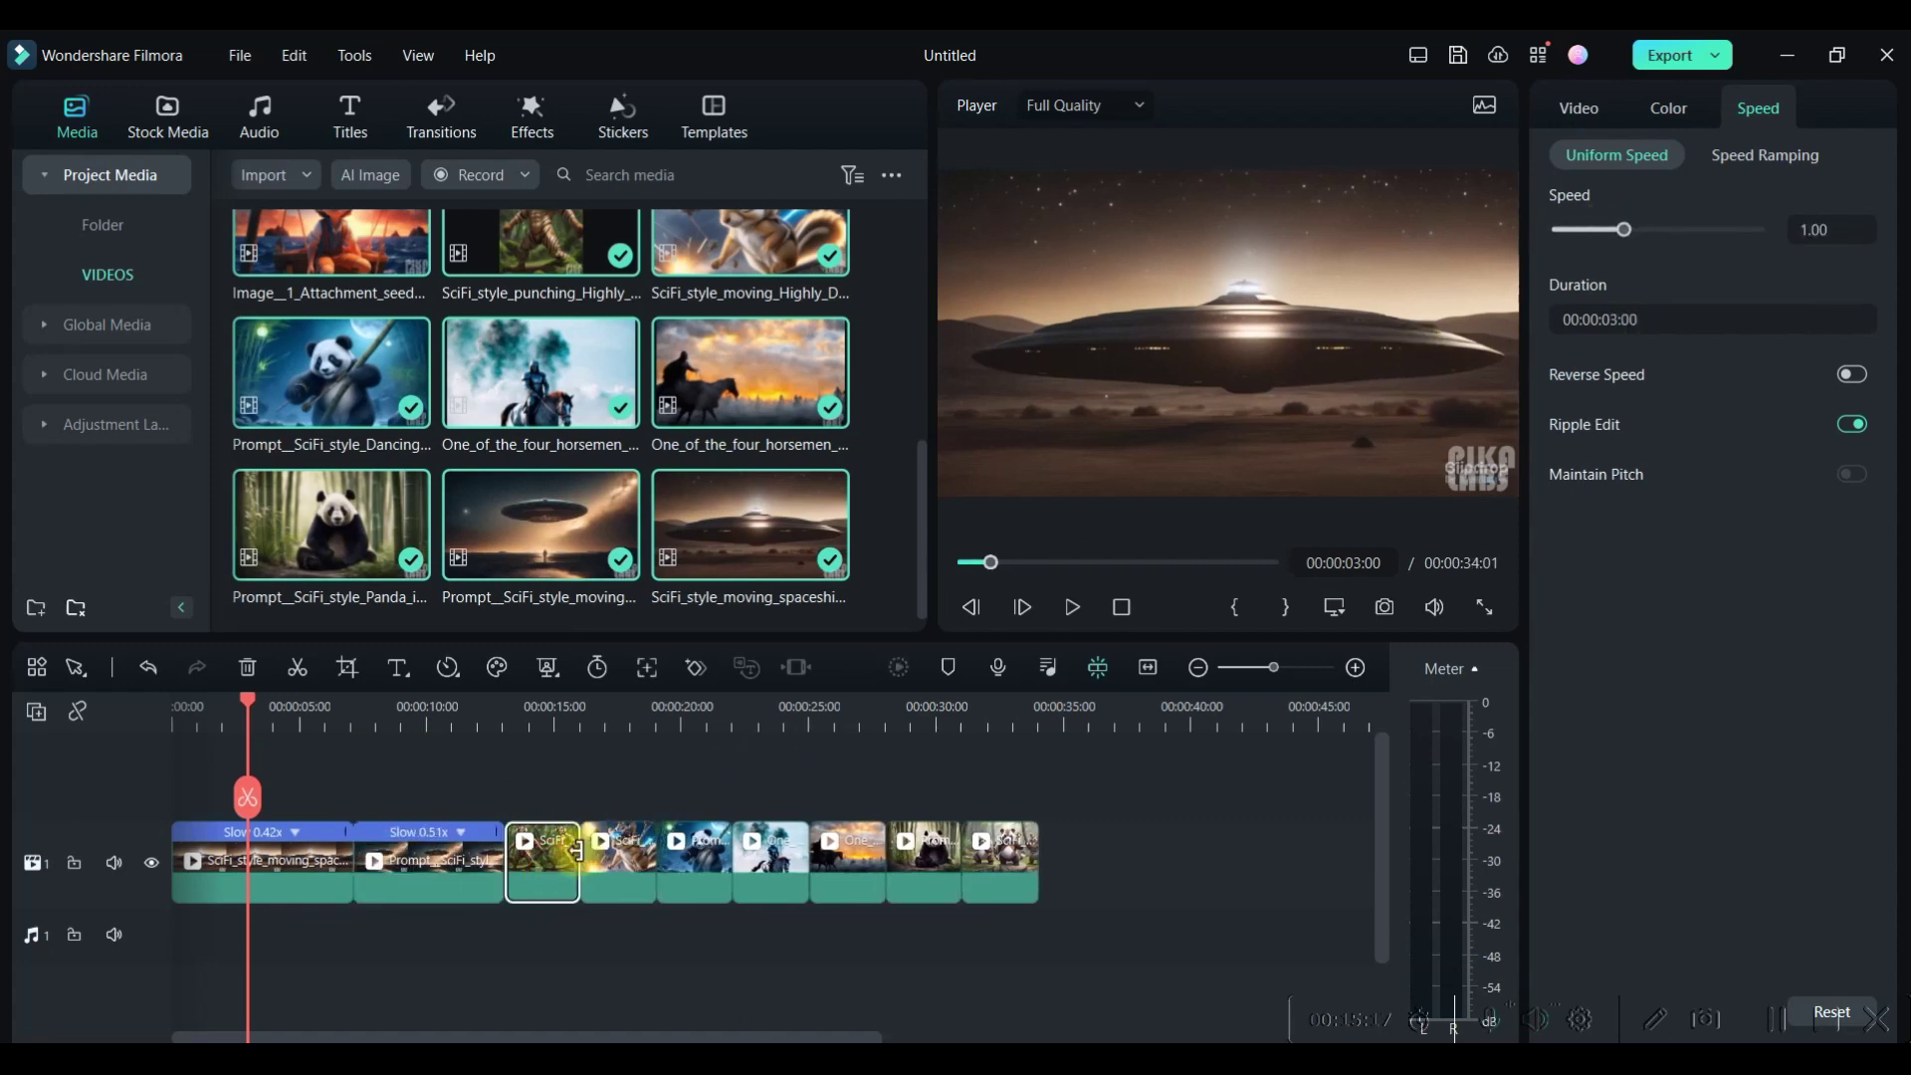
{"action": "left_click_drag", "start_coordinate": [1623, 230], "coordinate": [1587, 236]}
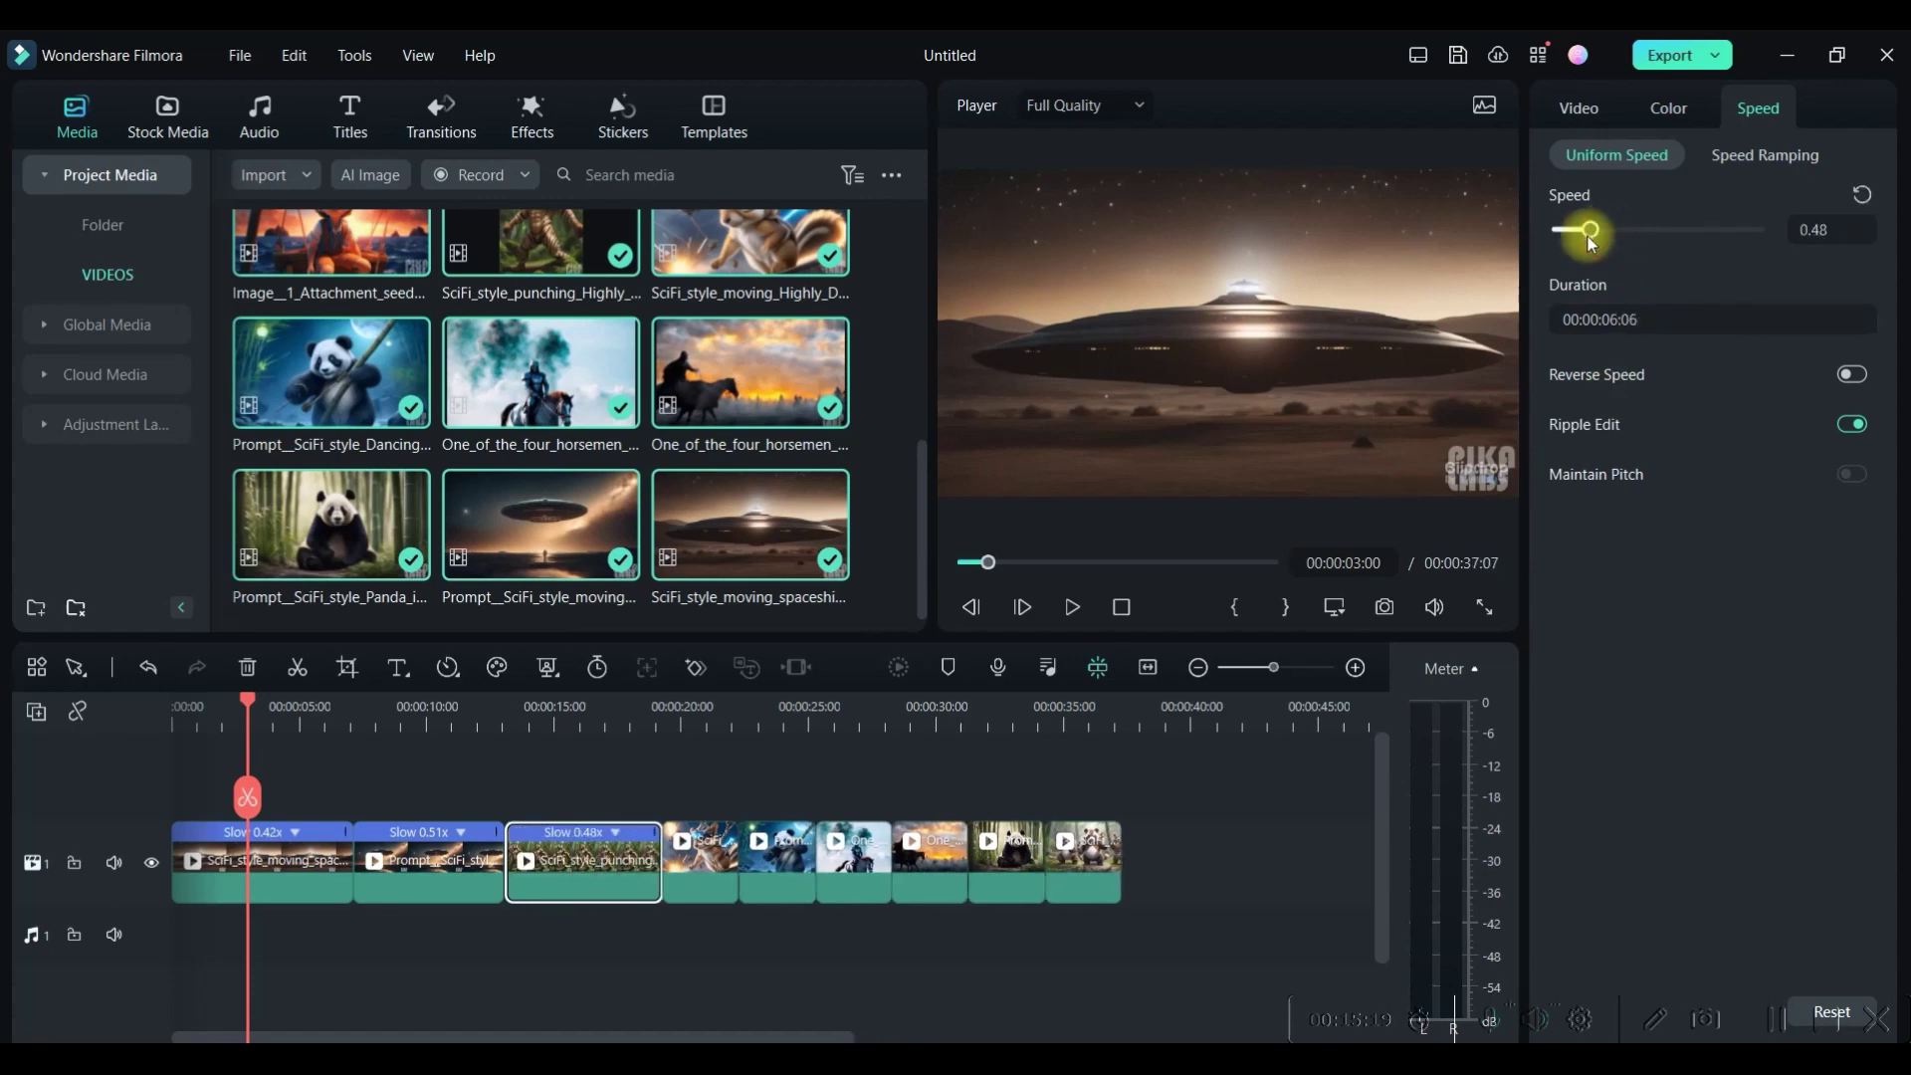
{"action": "left_click", "coordinate": [731, 865]}
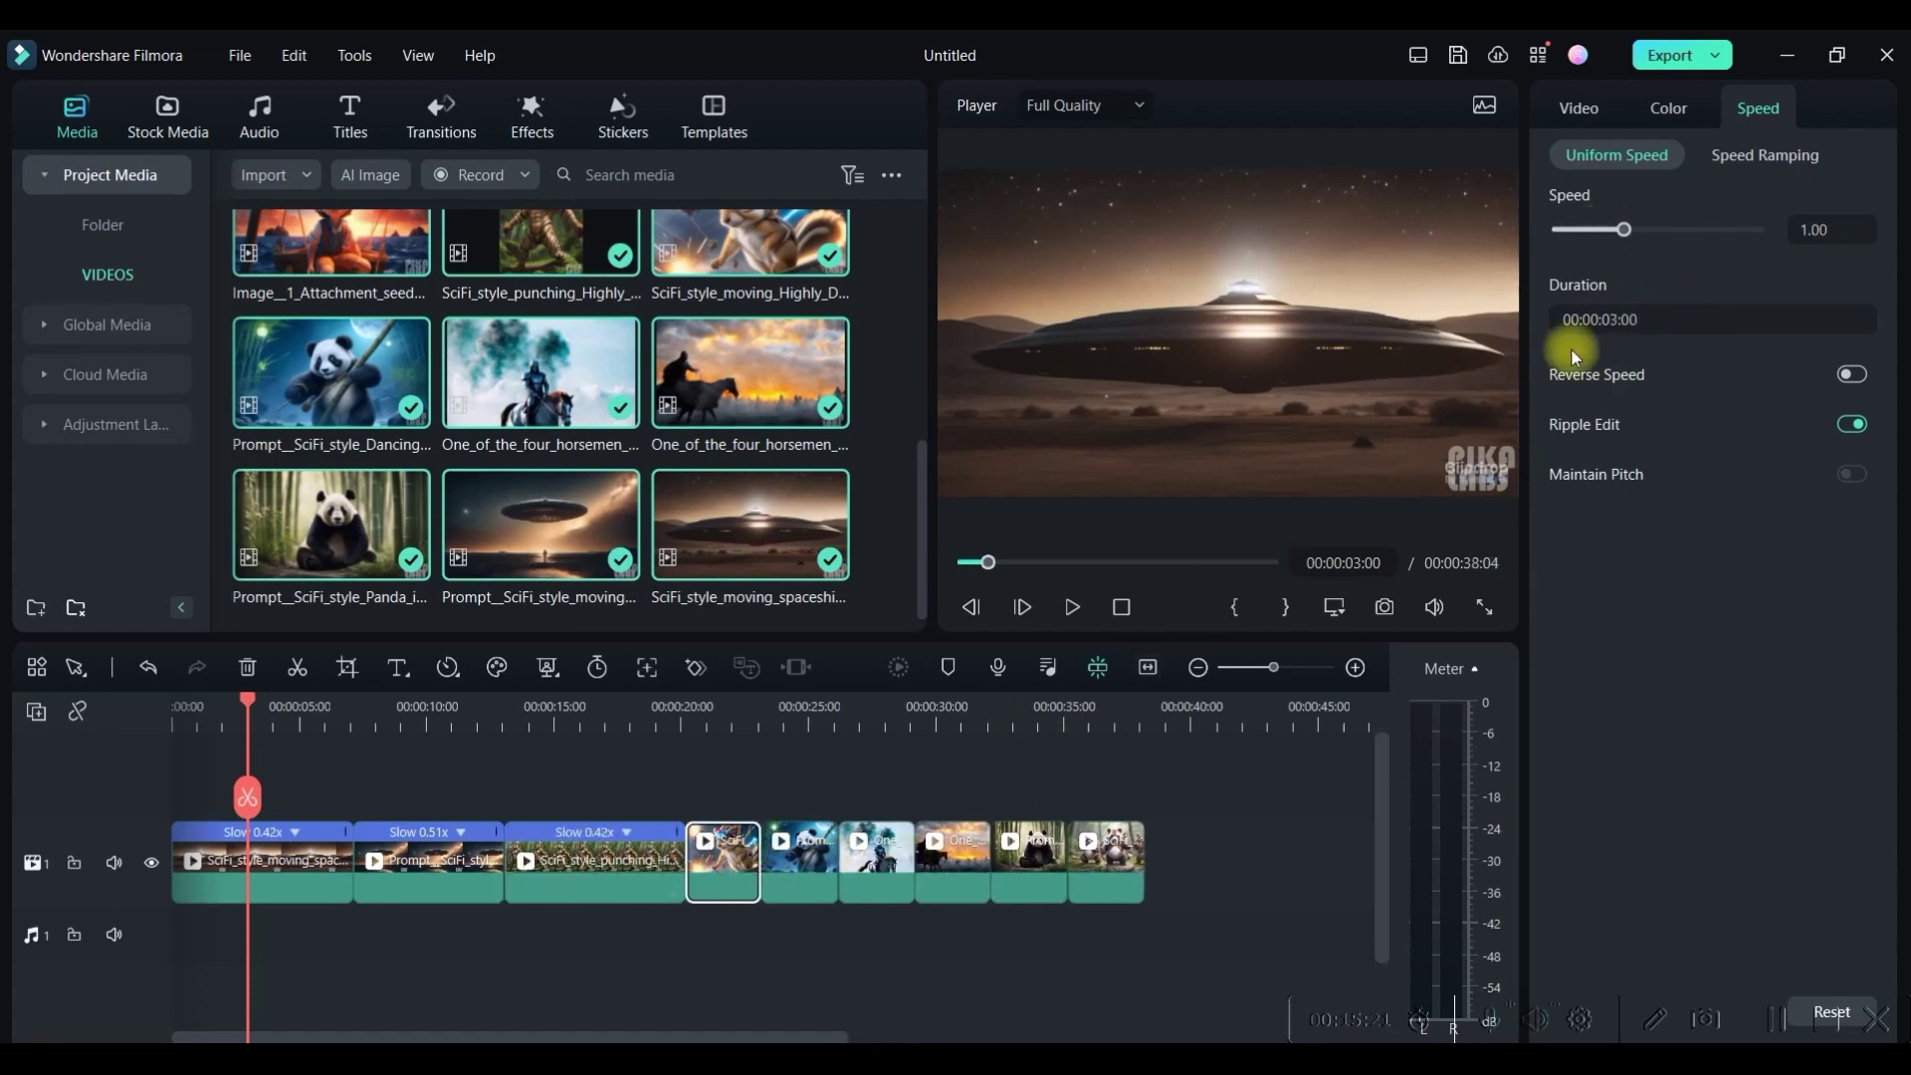
{"action": "left_click_drag", "start_coordinate": [1626, 233], "coordinate": [1590, 235]}
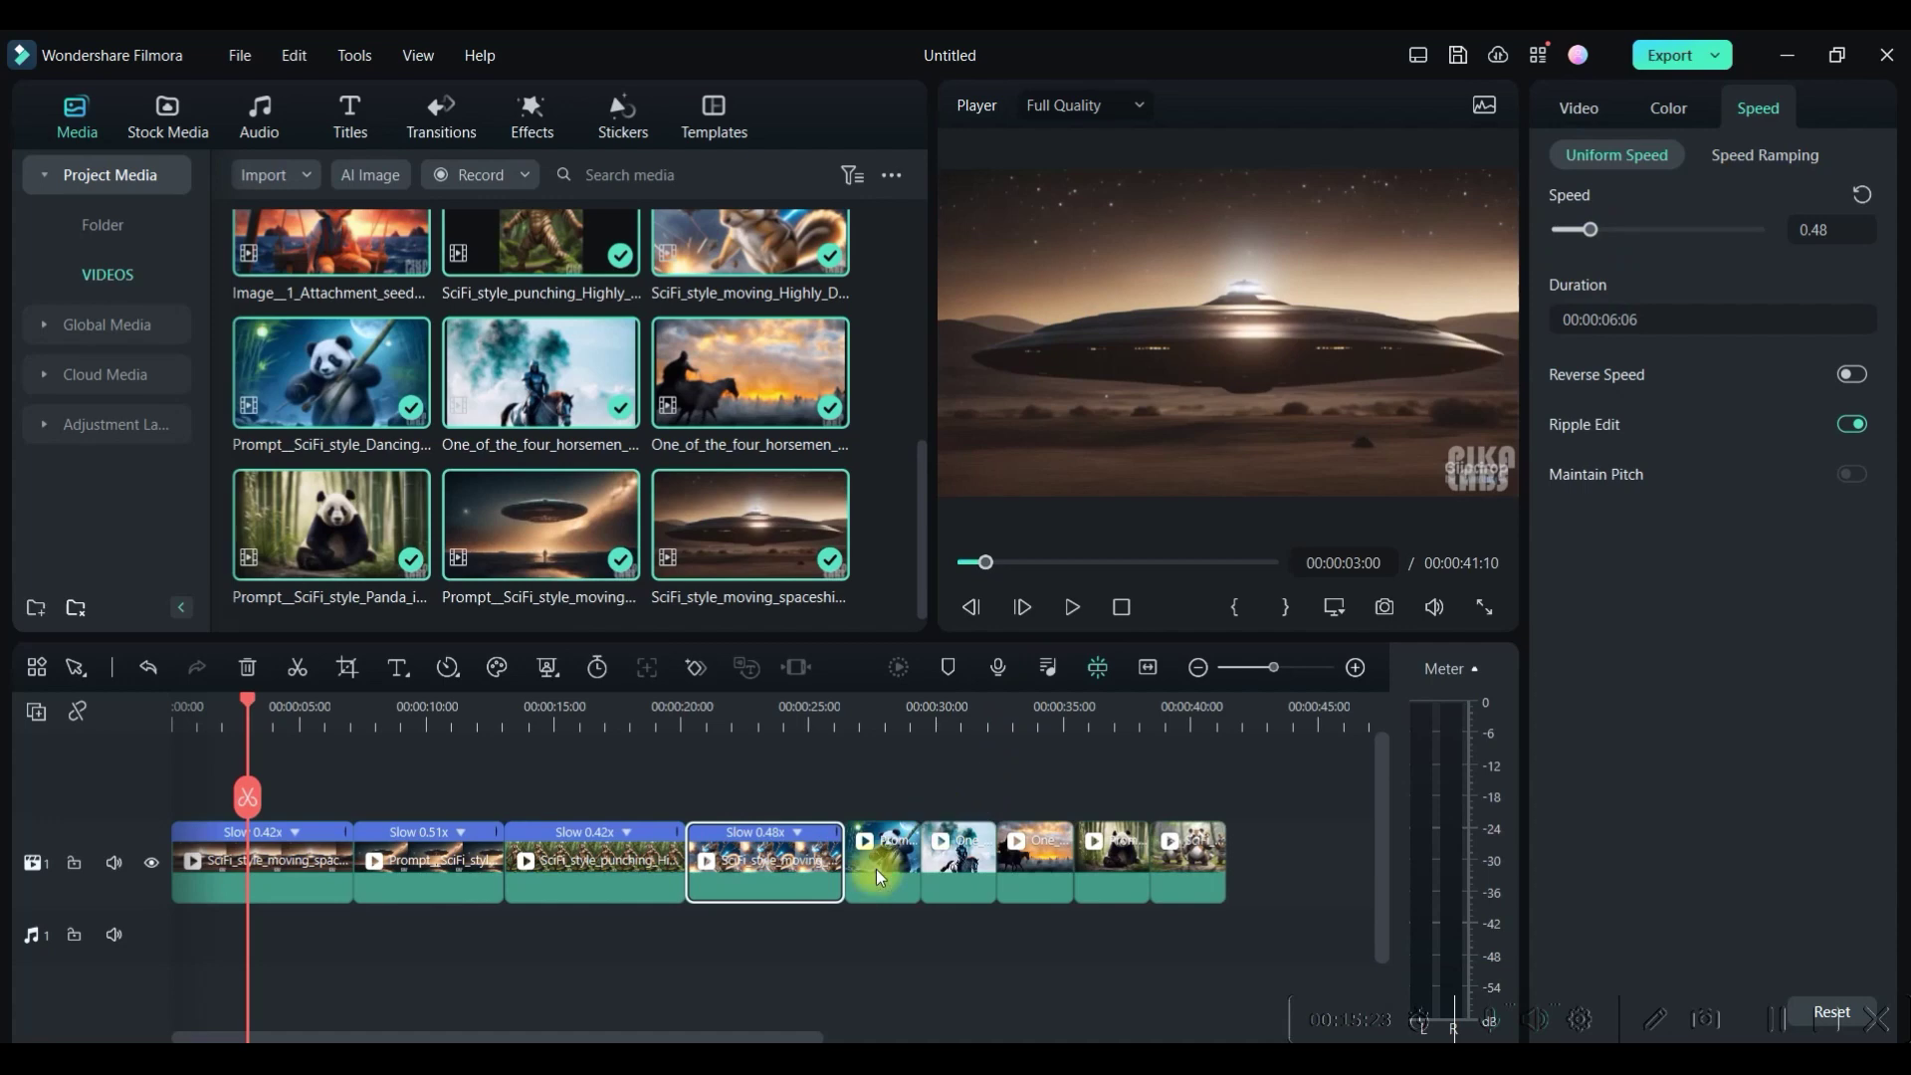
{"action": "left_click", "coordinate": [886, 844]}
{"action": "left_click_drag", "start_coordinate": [1626, 233], "coordinate": [1587, 234]}
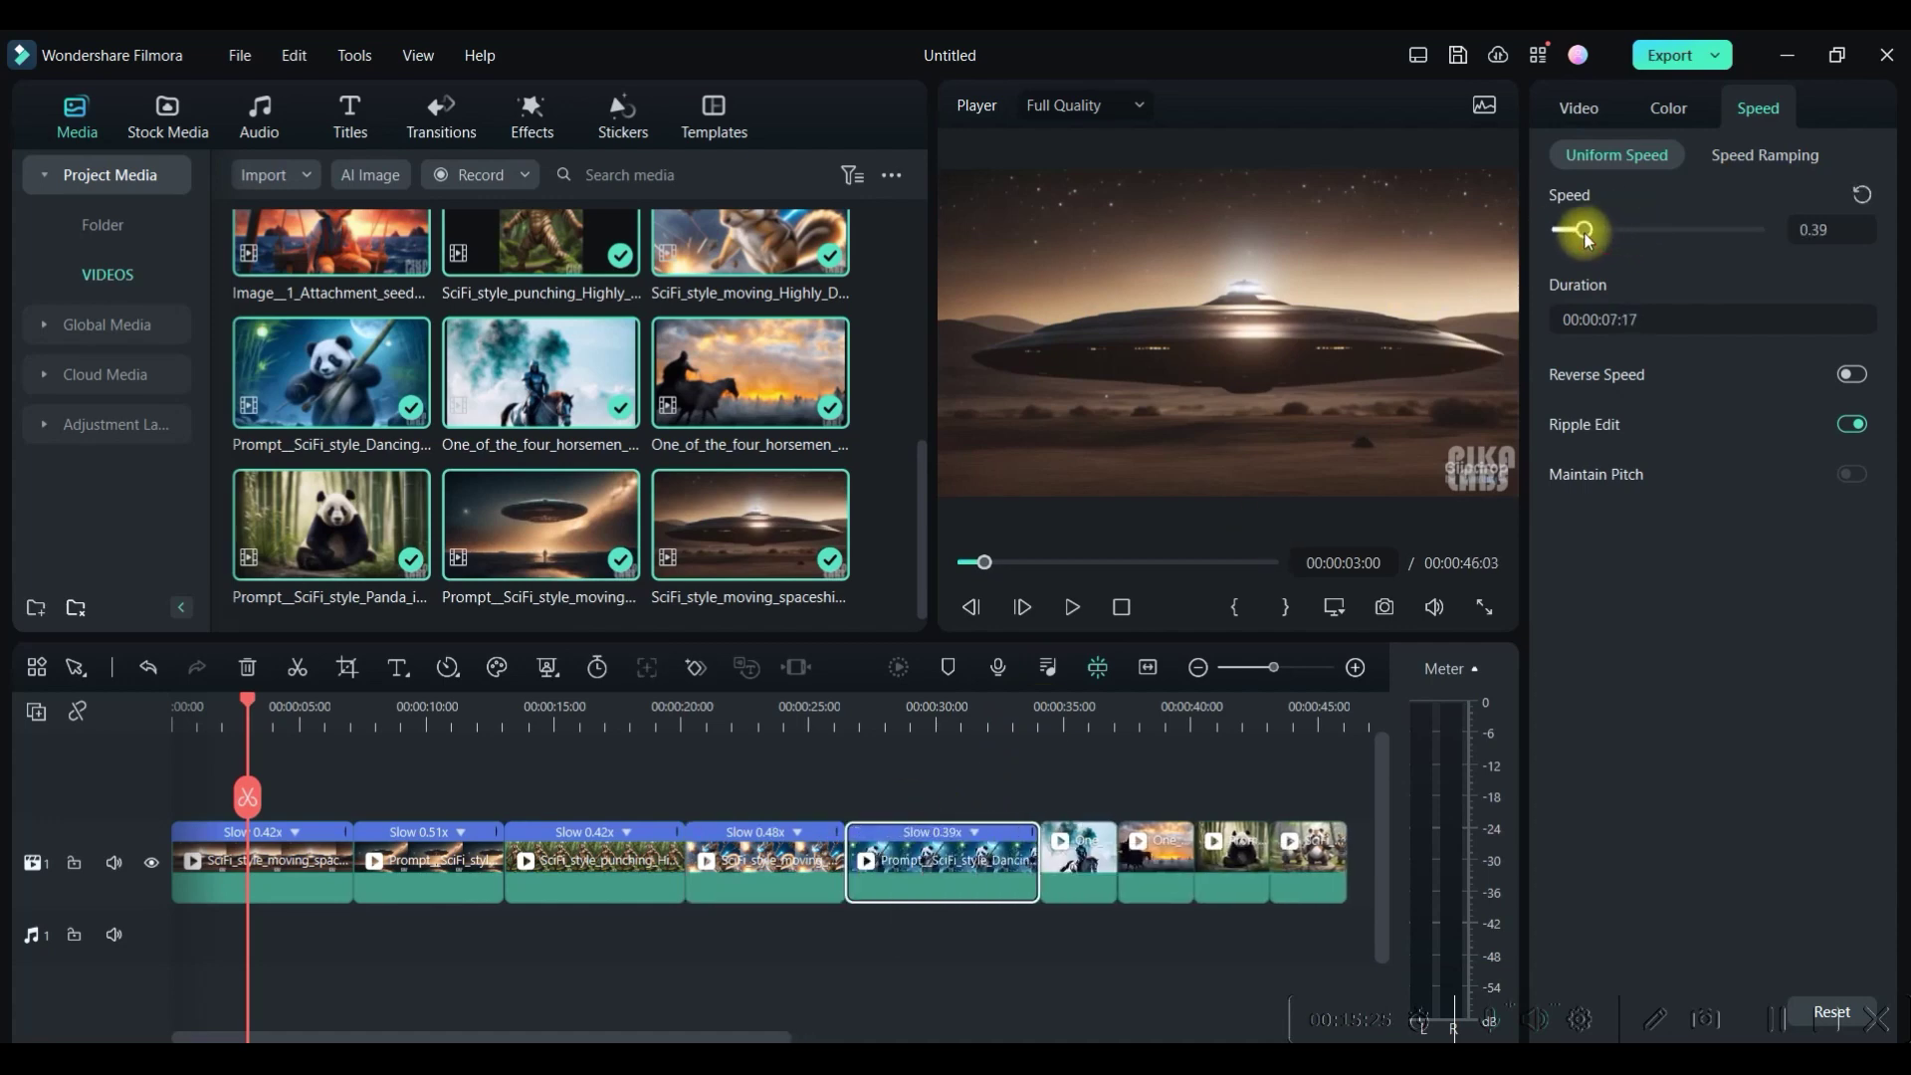
{"action": "left_click", "coordinate": [1101, 888]}
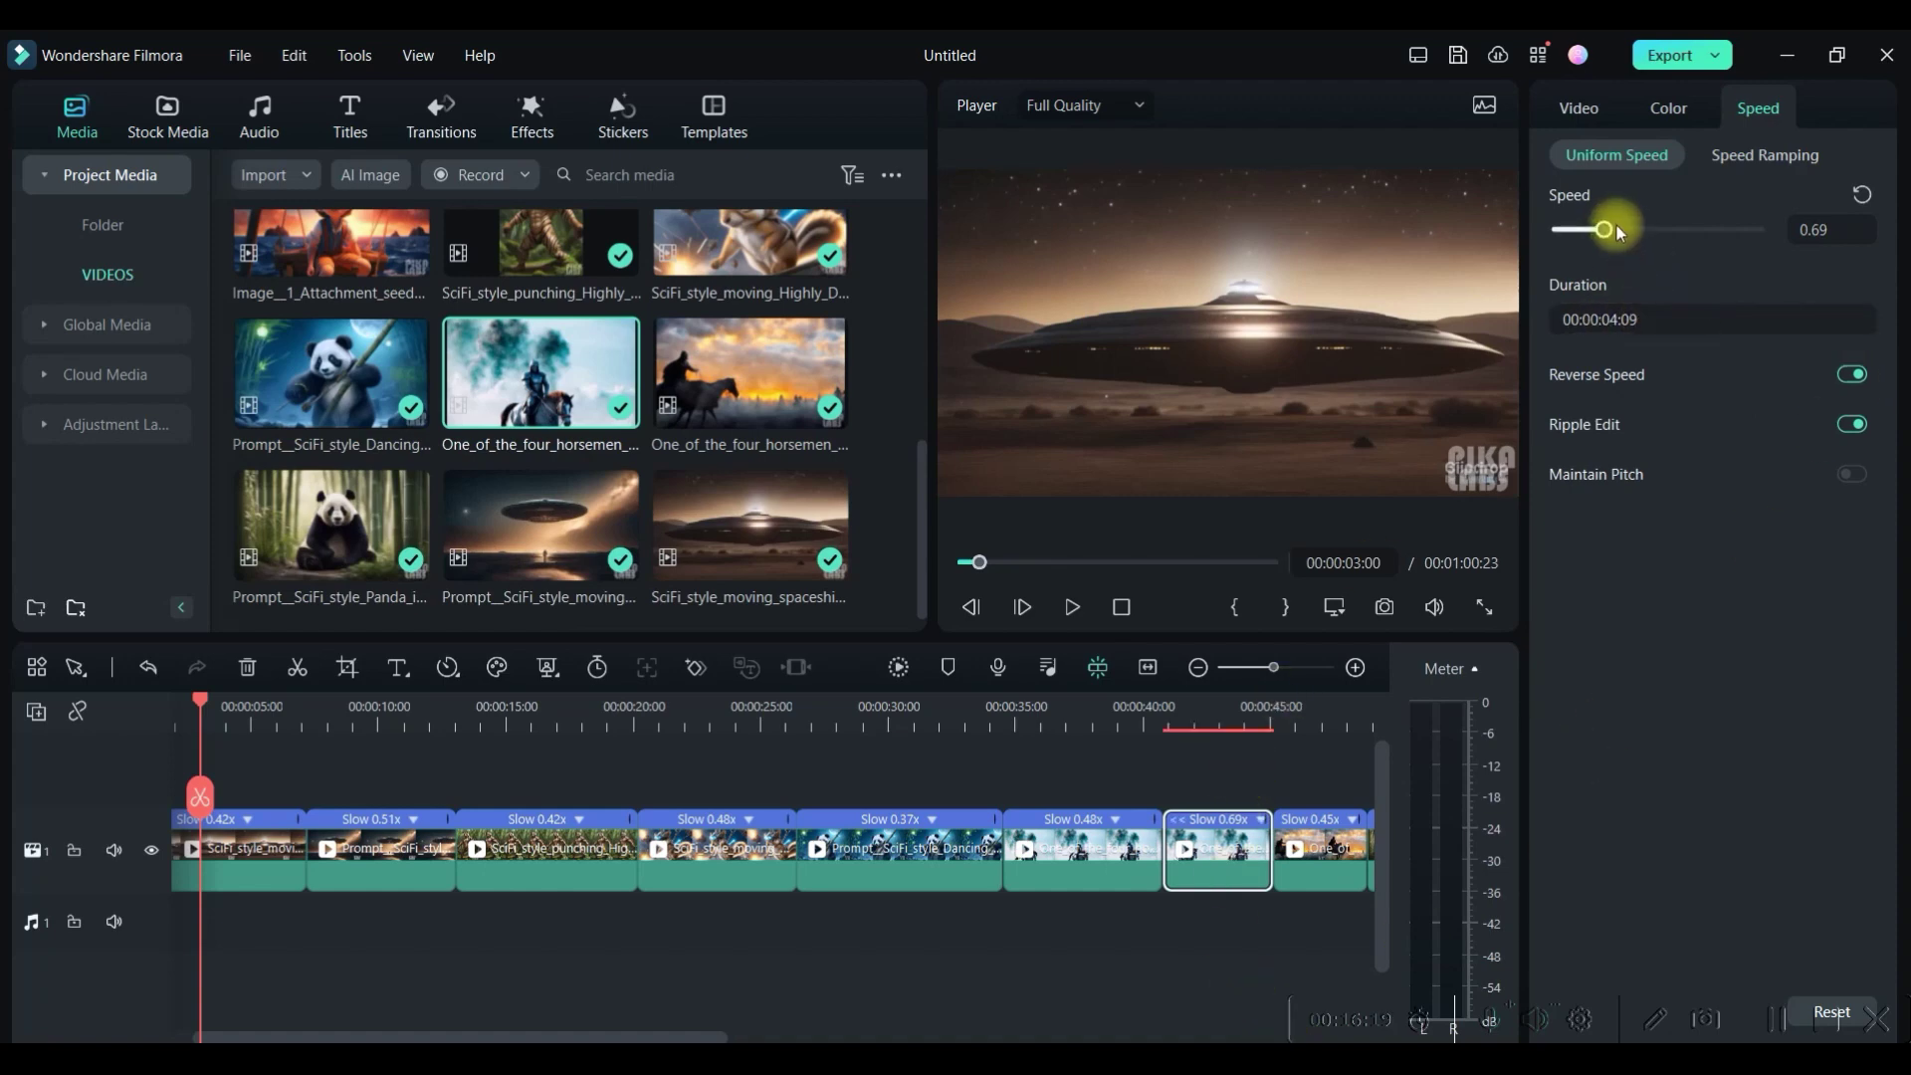
{"action": "left_click_drag", "start_coordinate": [1610, 229], "coordinate": [1584, 229]}
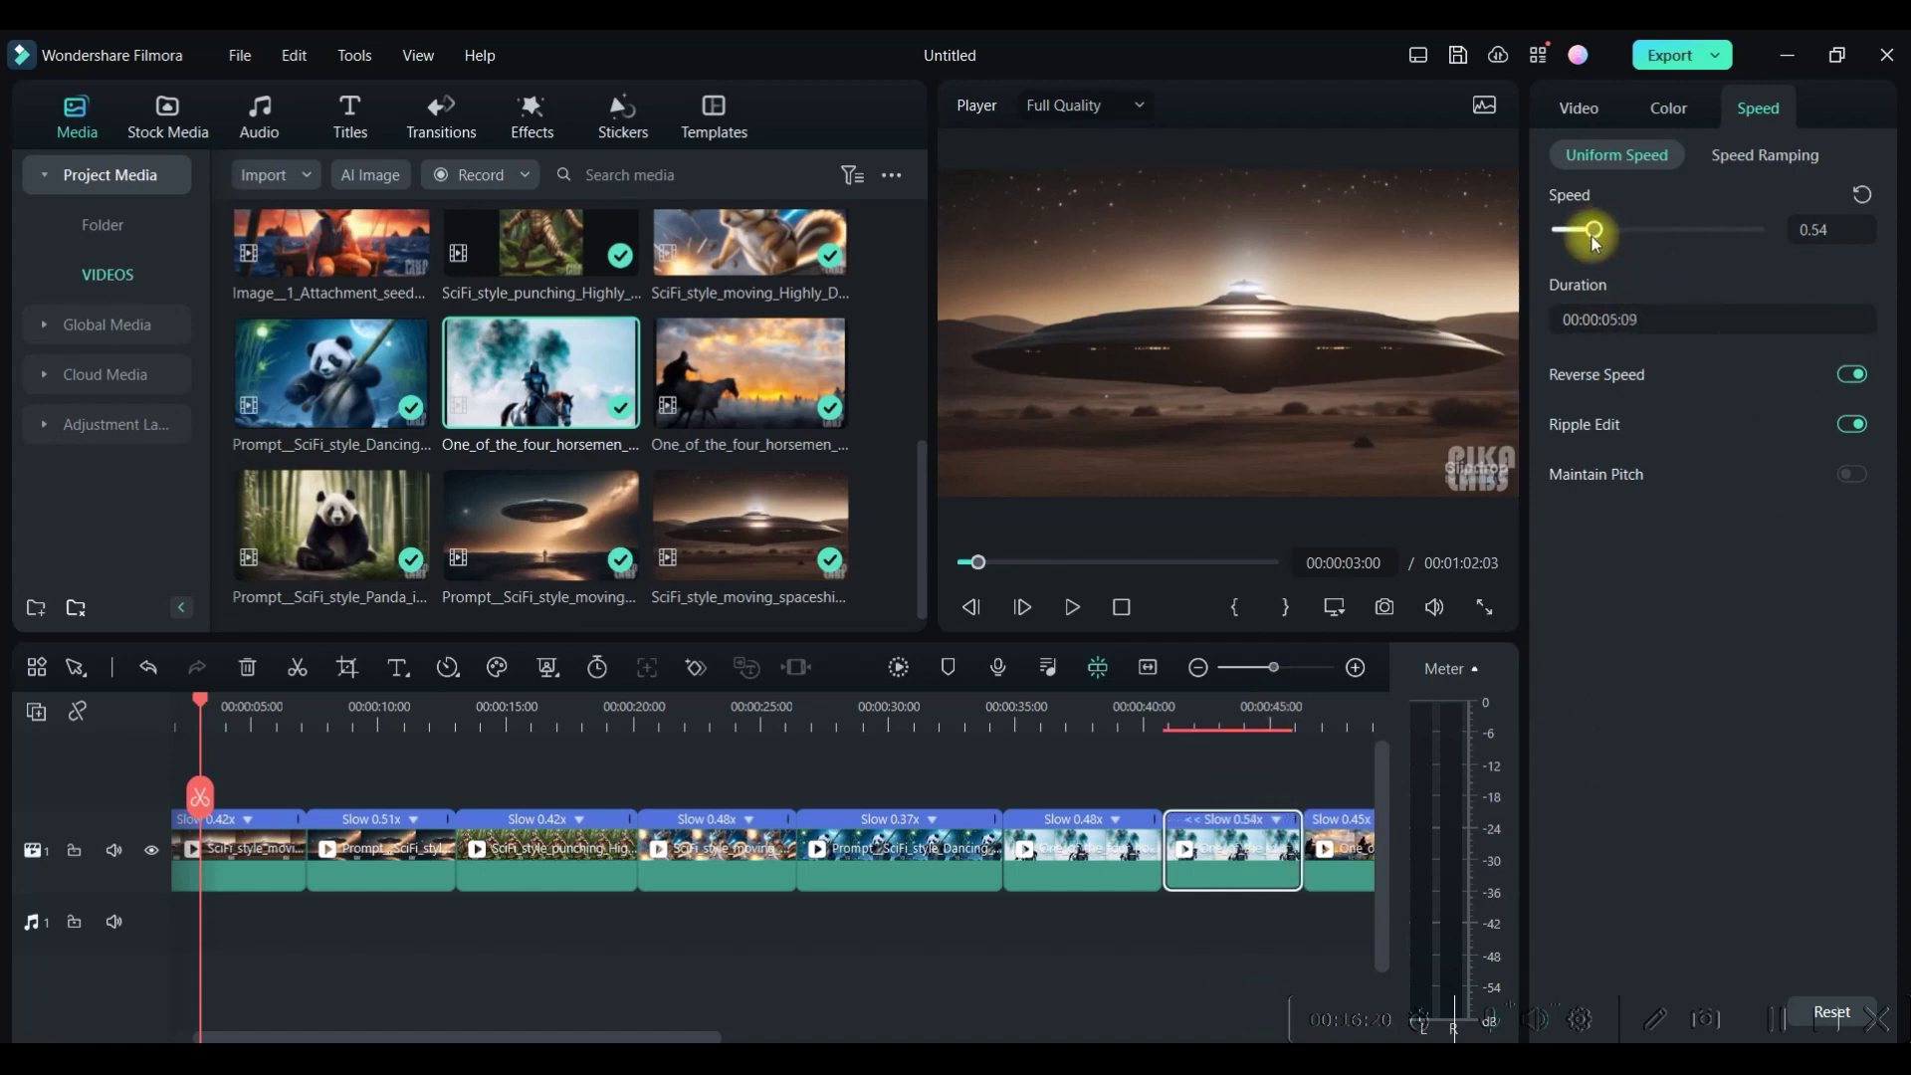
{"action": "left_click", "coordinate": [1122, 846]}
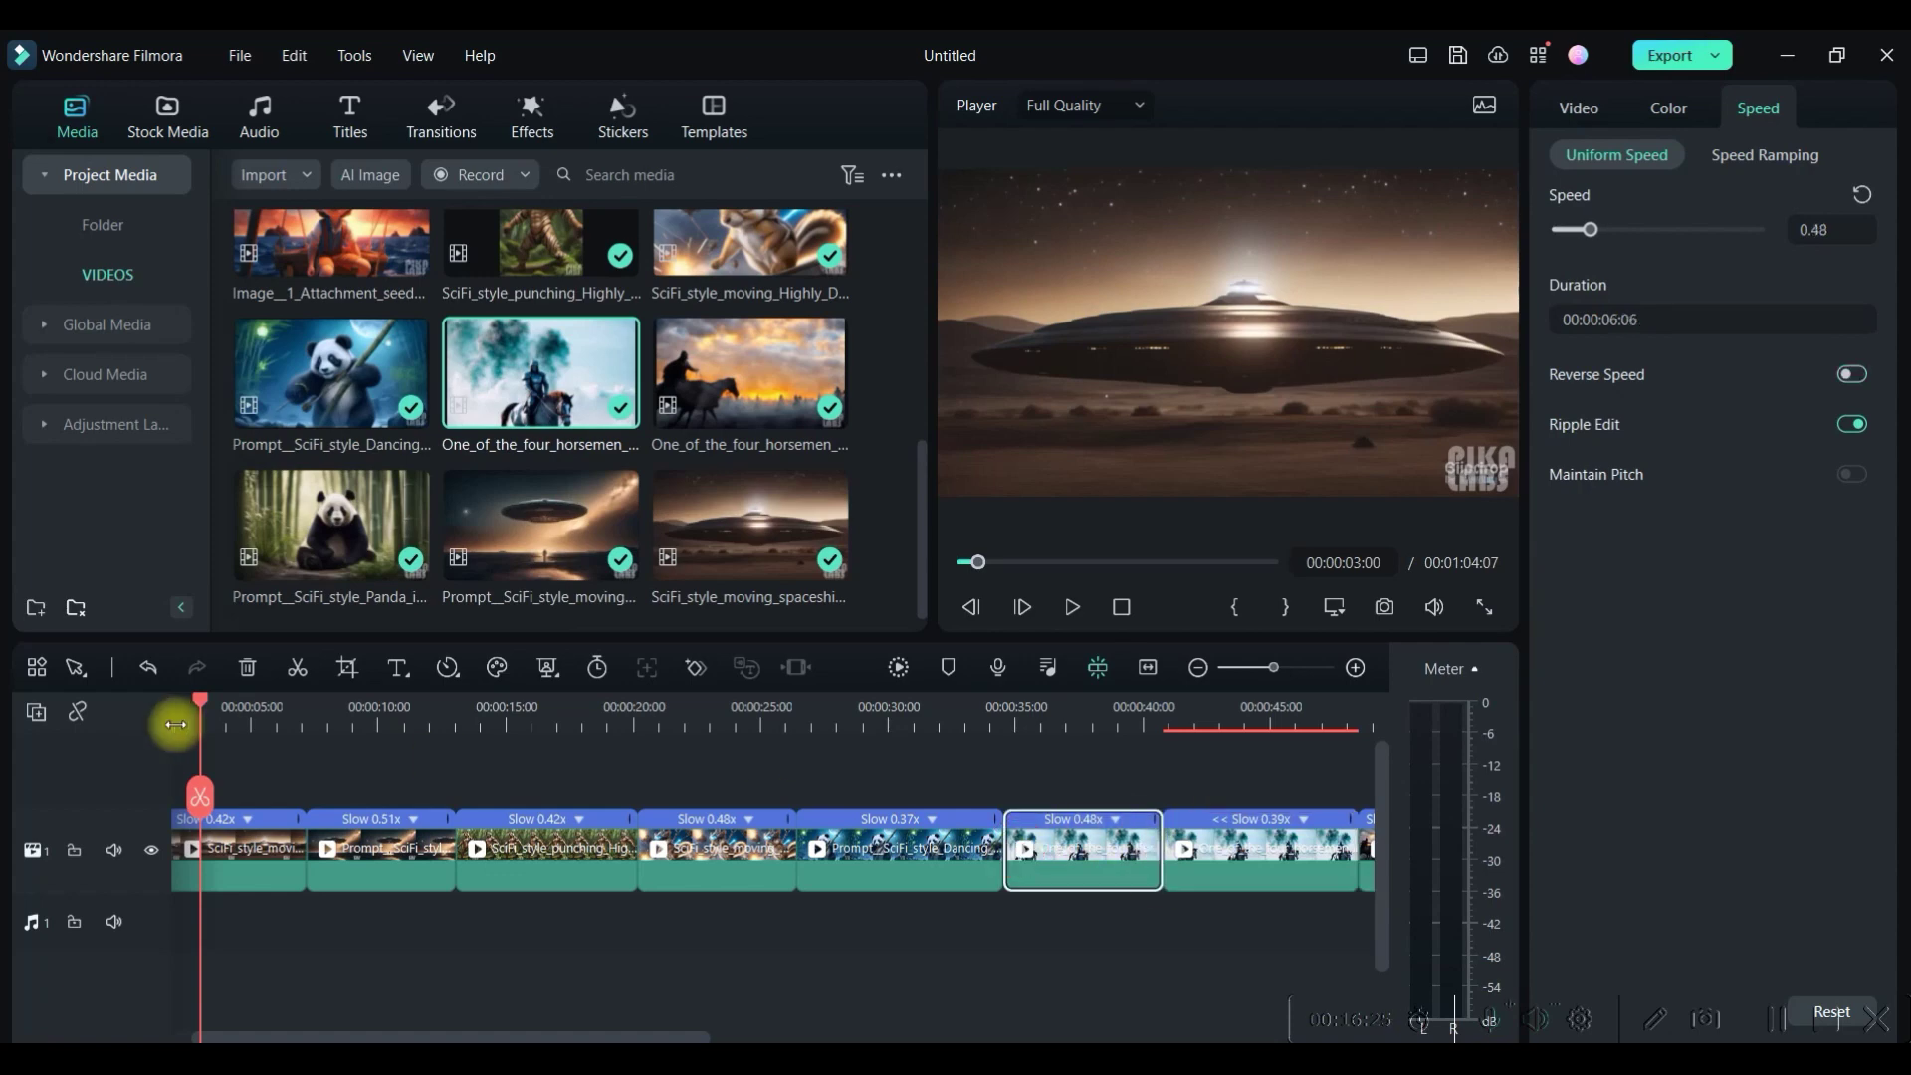
{"action": "left_click", "coordinate": [241, 710]}
{"action": "left_click_drag", "start_coordinate": [312, 730], "coordinate": [1002, 793]}
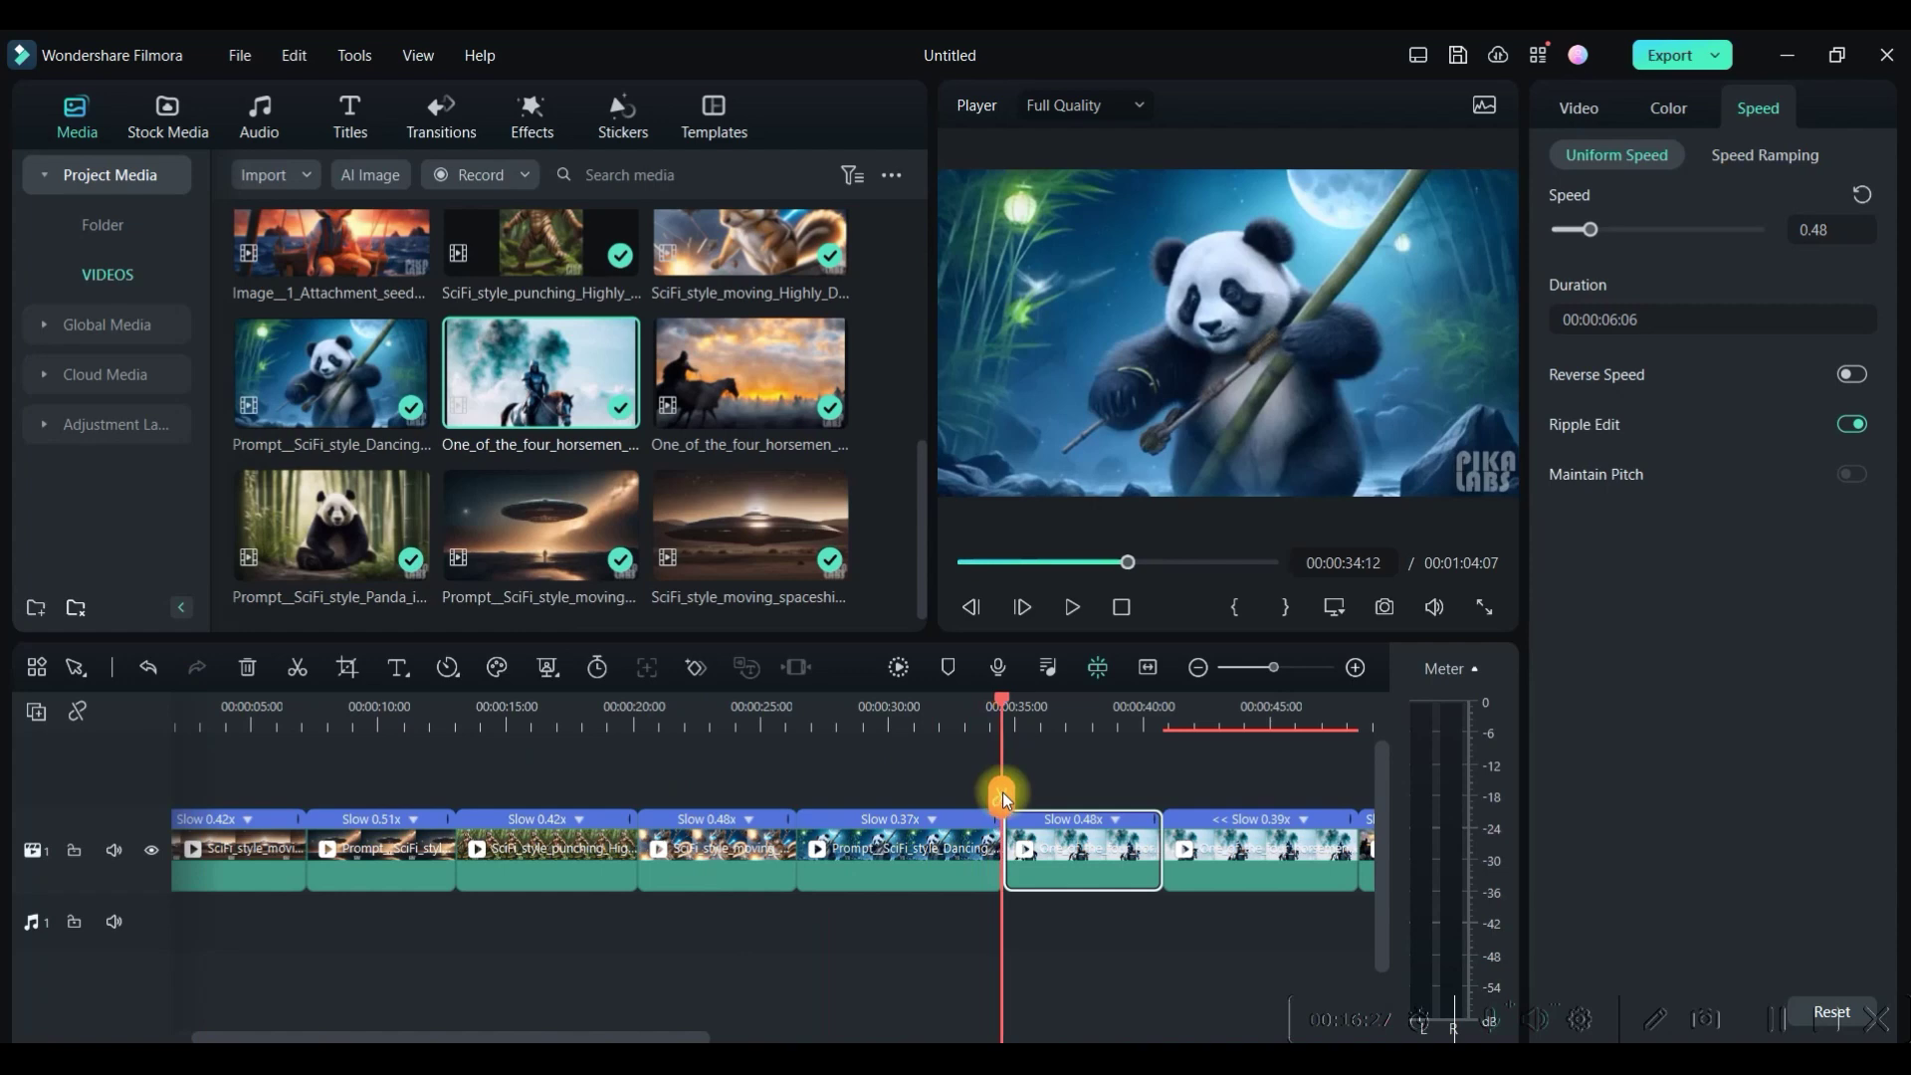
{"action": "left_click", "coordinate": [1069, 607]}
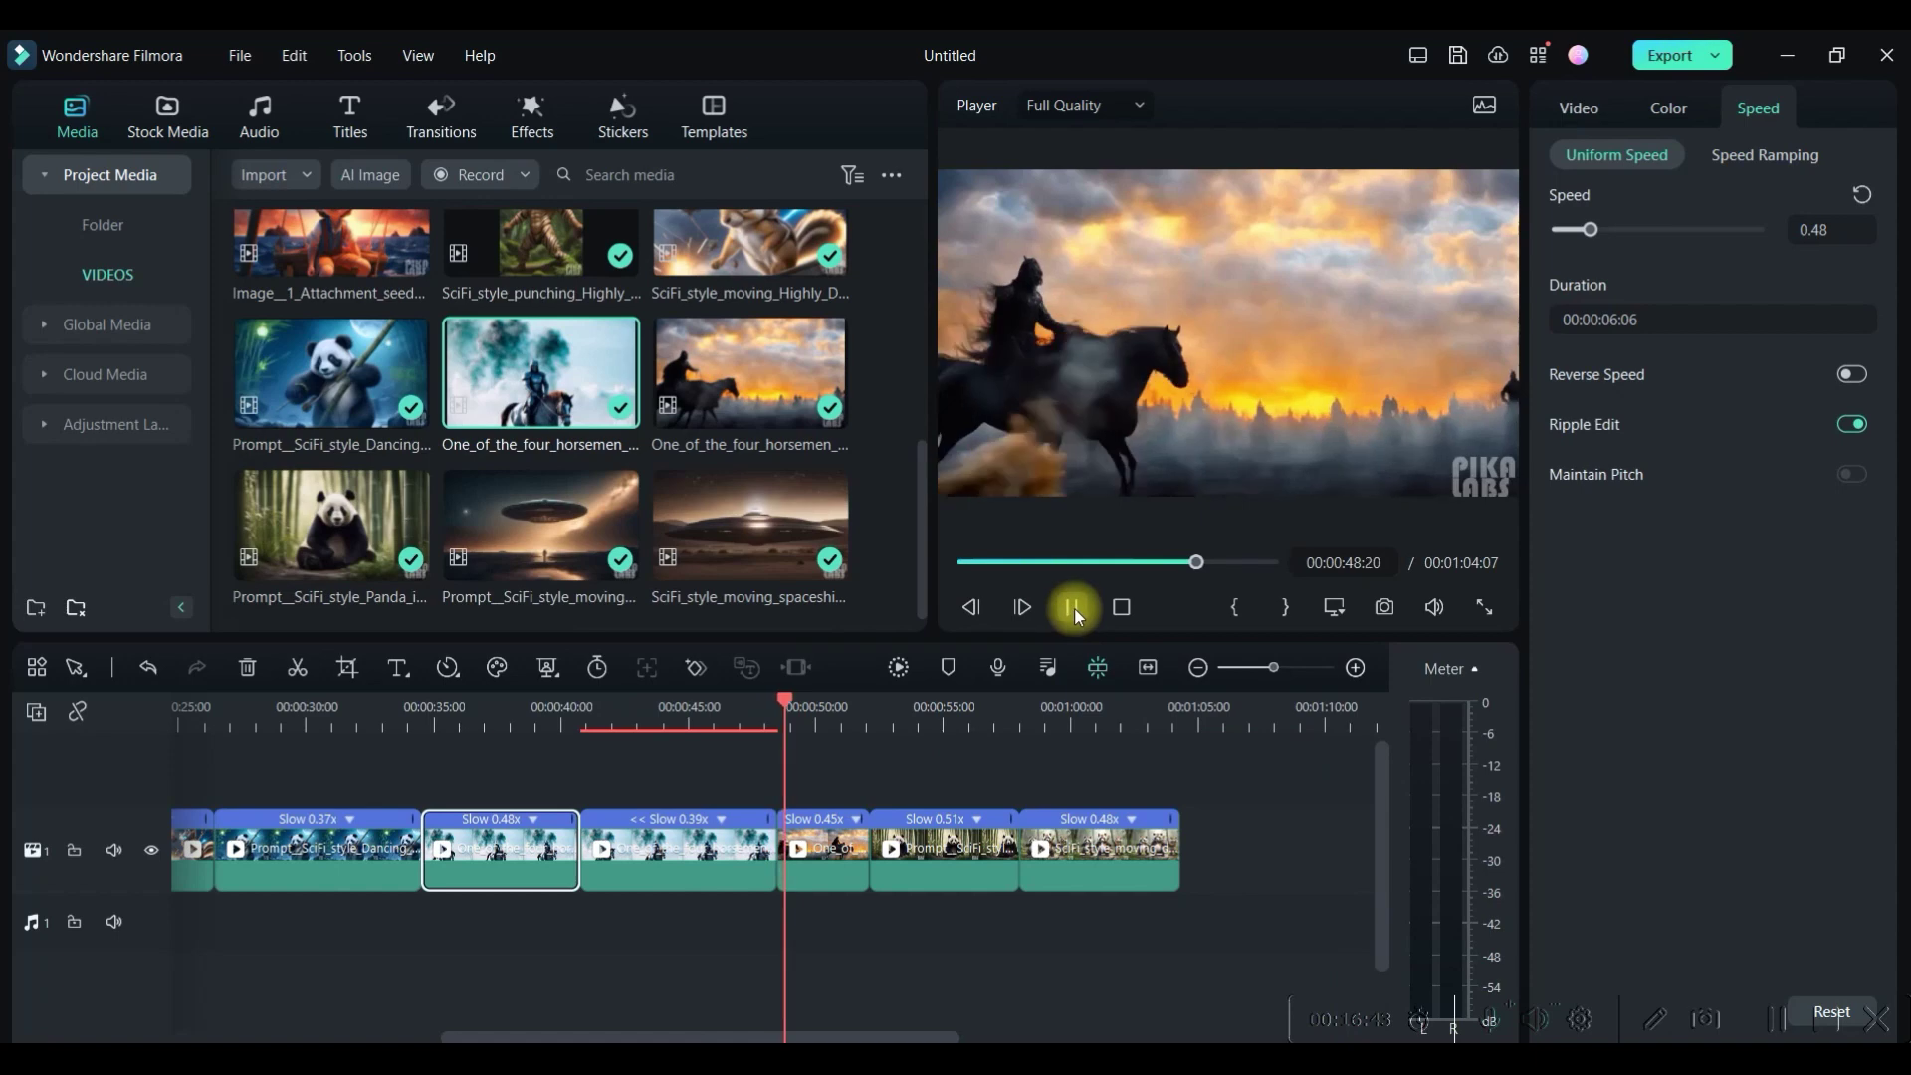
{"action": "left_click", "coordinate": [1074, 607]}
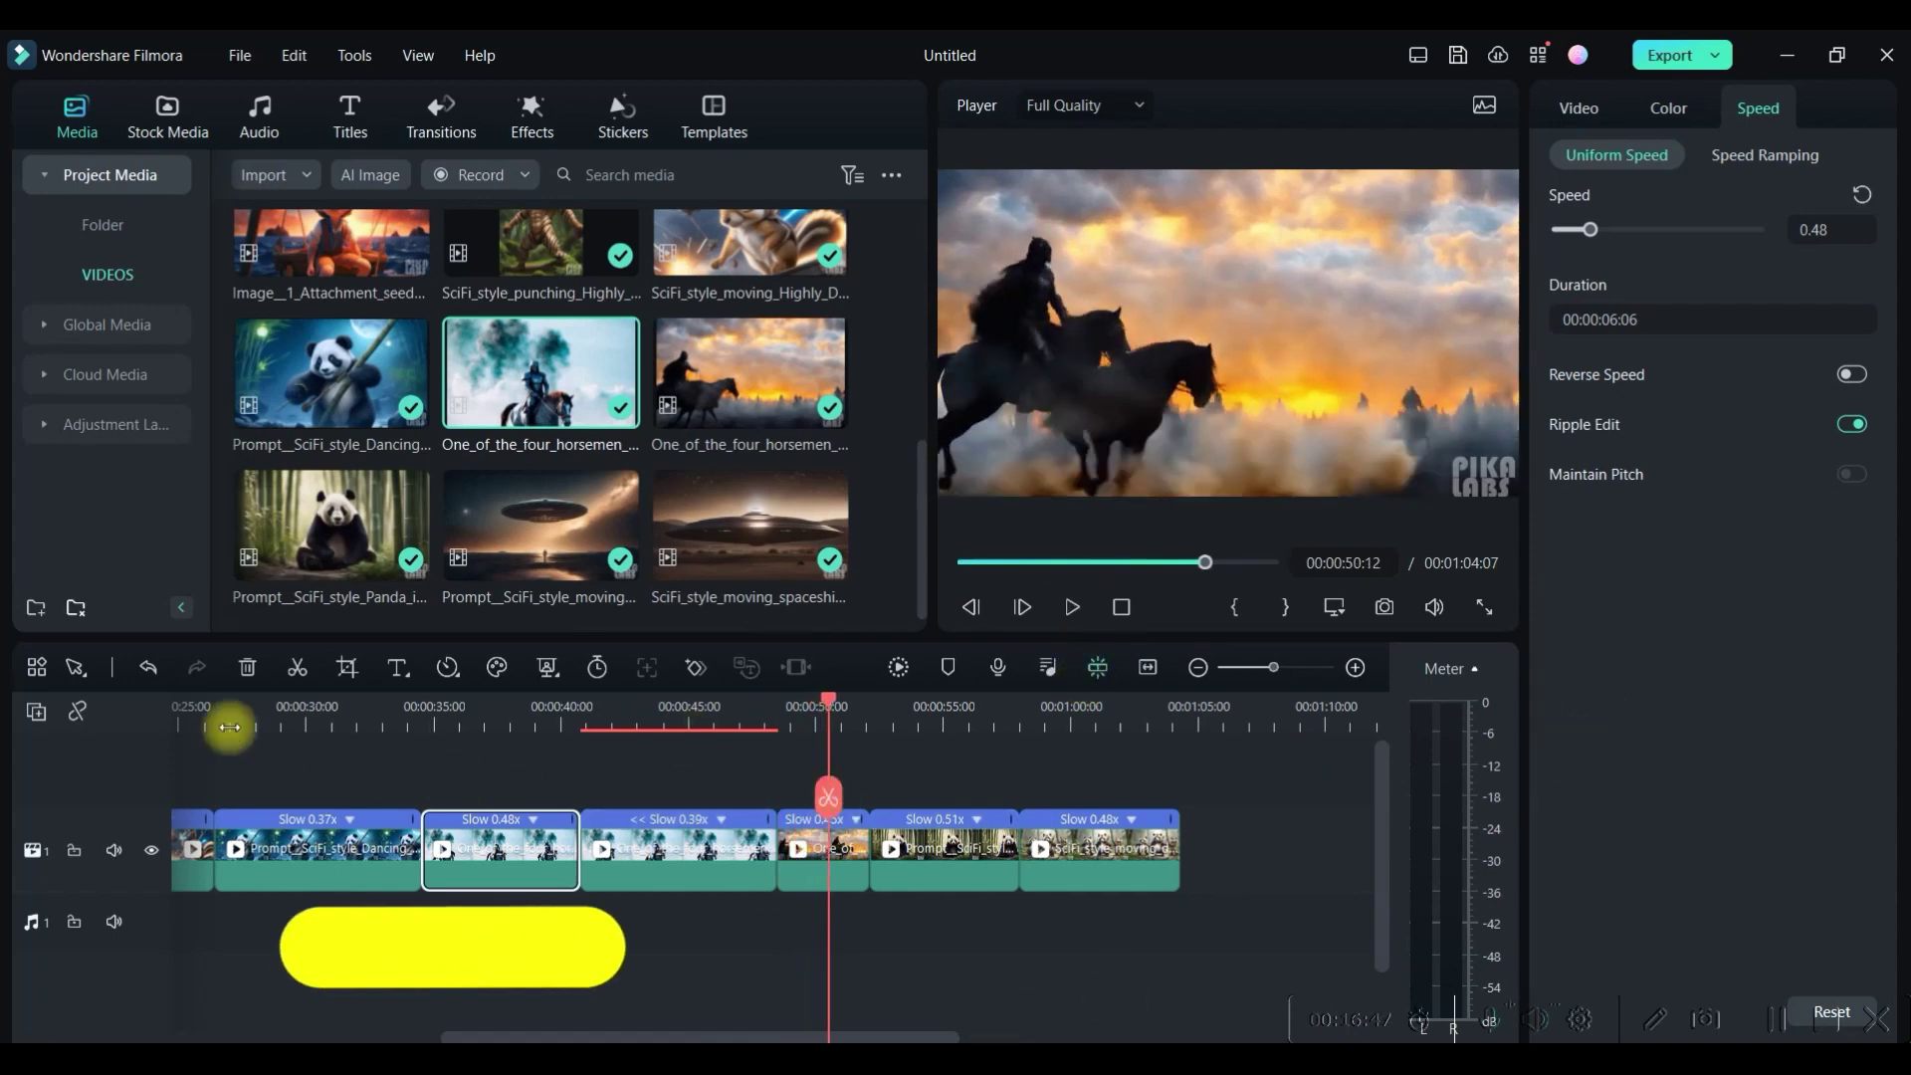
{"action": "left_click_drag", "start_coordinate": [914, 1027], "coordinate": [235, 1028]}
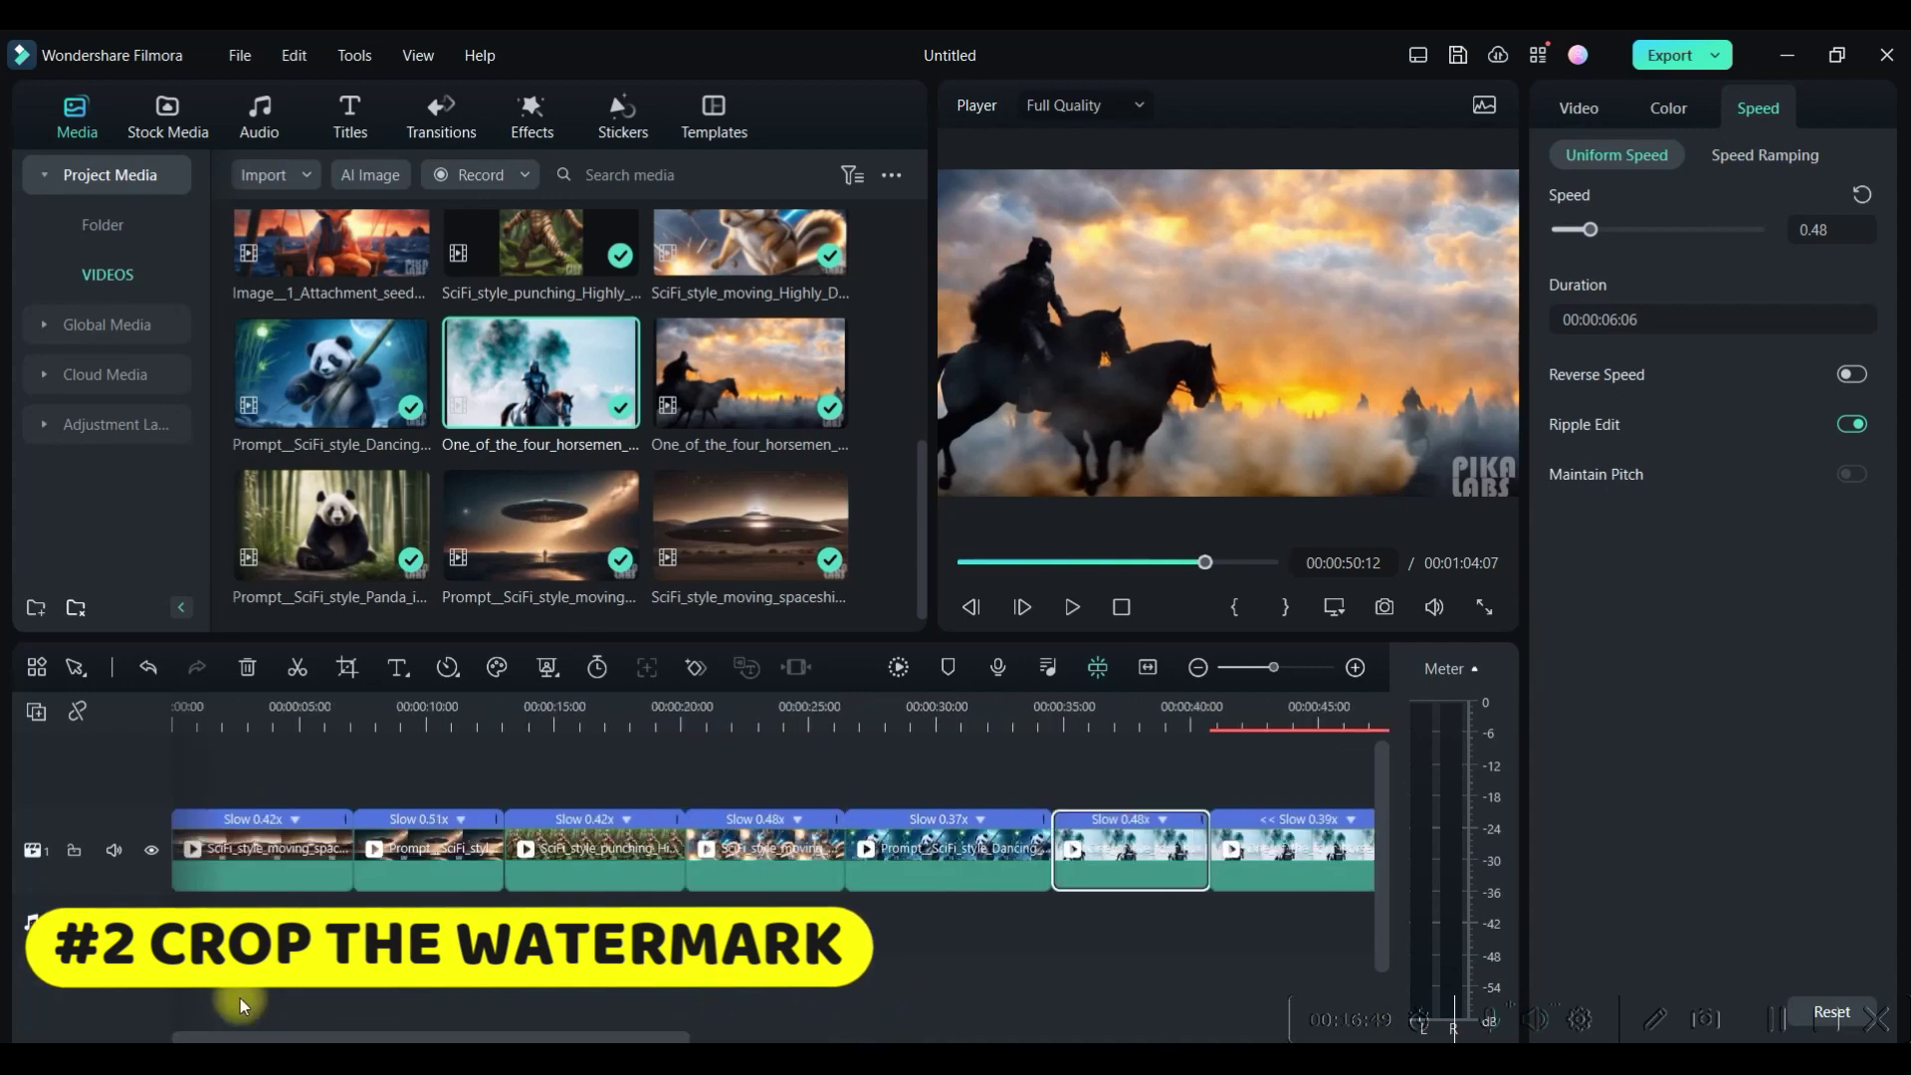
Crop the watermark strip off the opening UFO clip's bottom and preview the result
{"action": "left_click", "coordinate": [239, 858]}
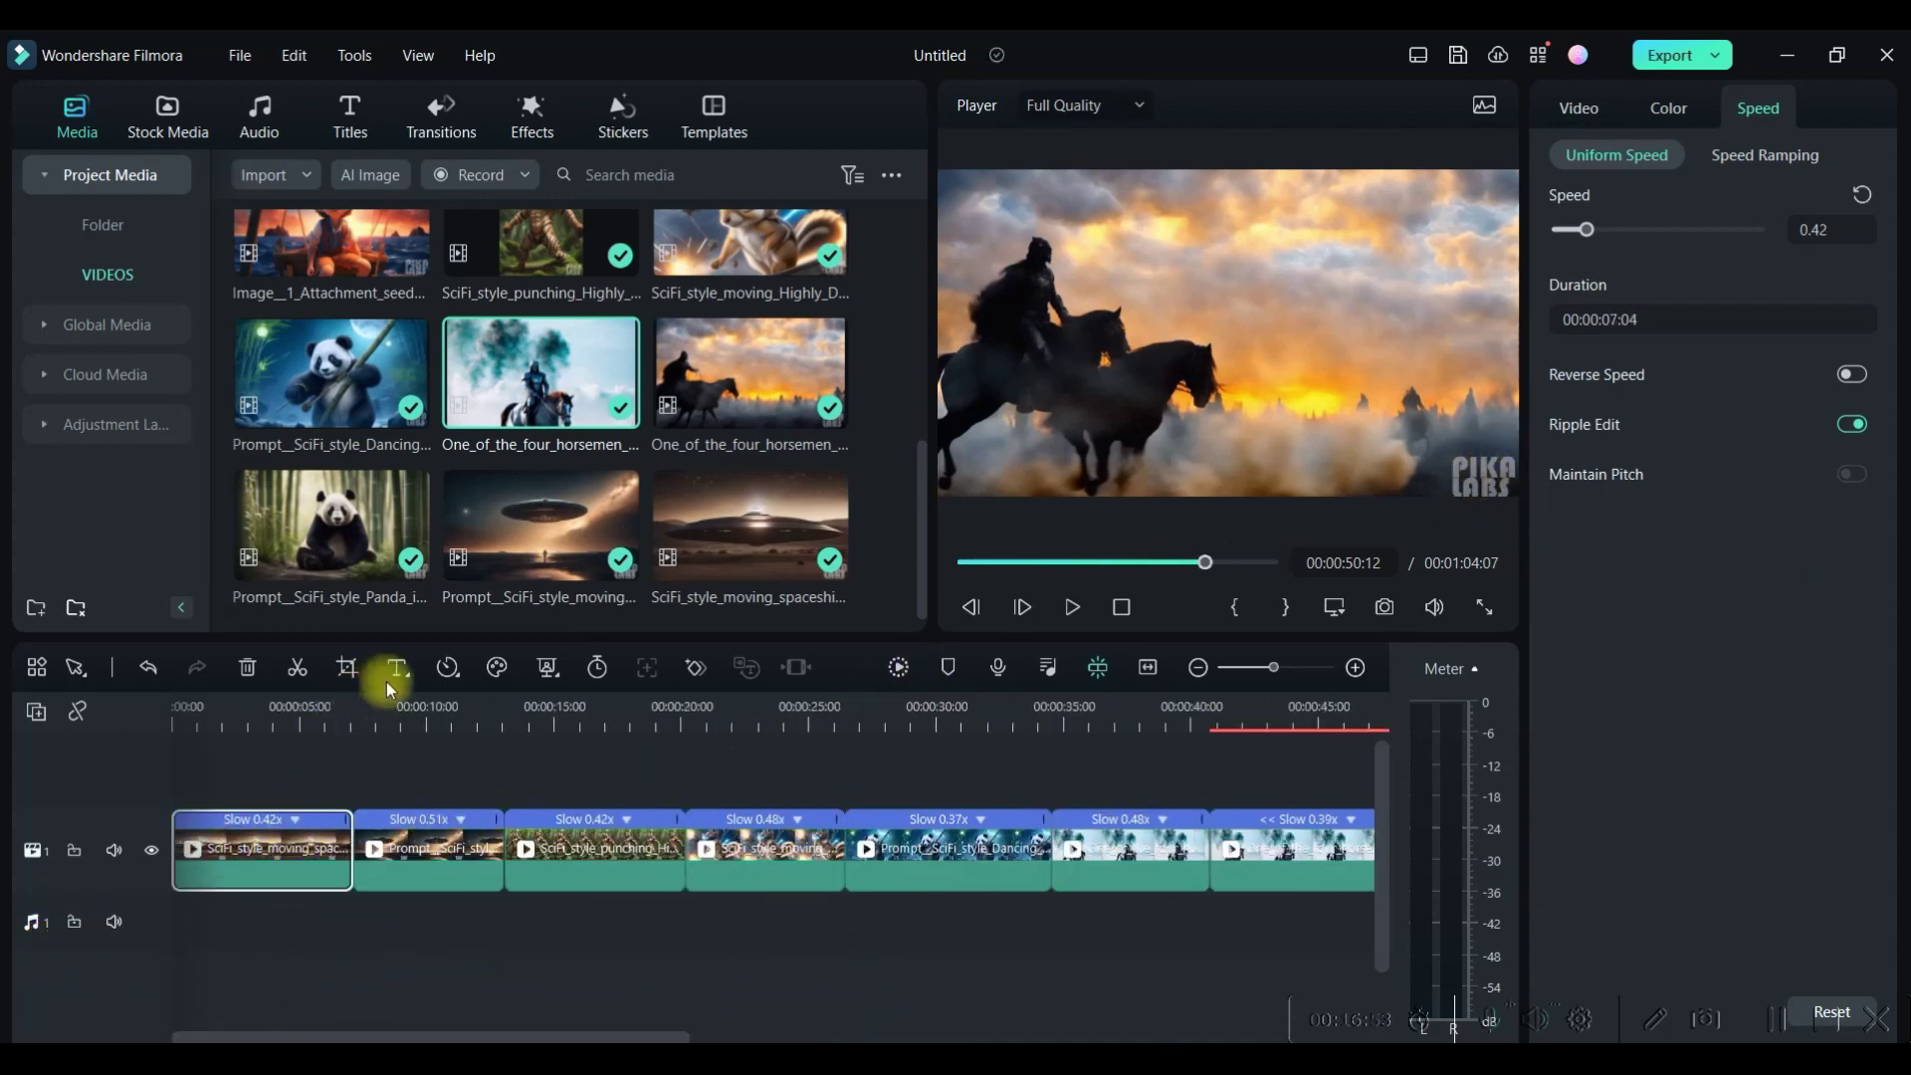
{"action": "left_click", "coordinate": [347, 668]}
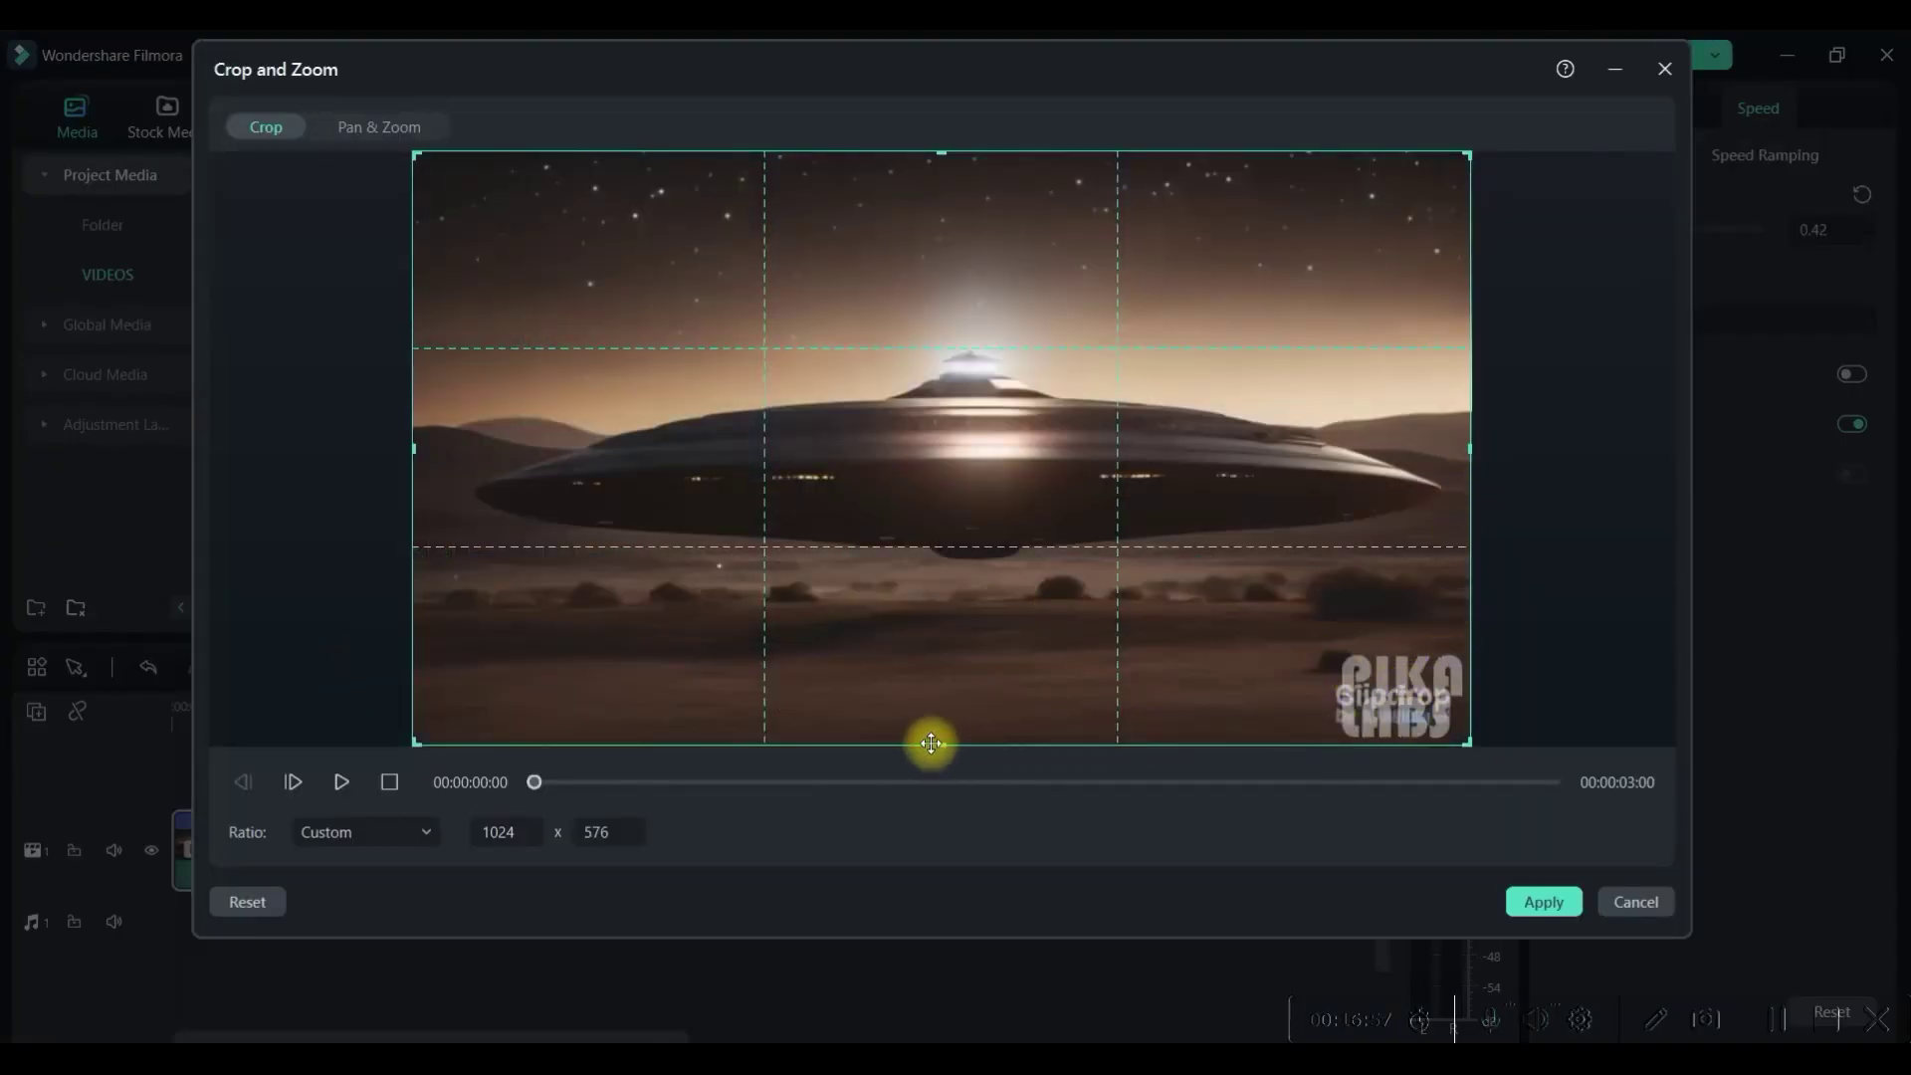
{"action": "left_click_drag", "start_coordinate": [937, 744], "coordinate": [966, 652]}
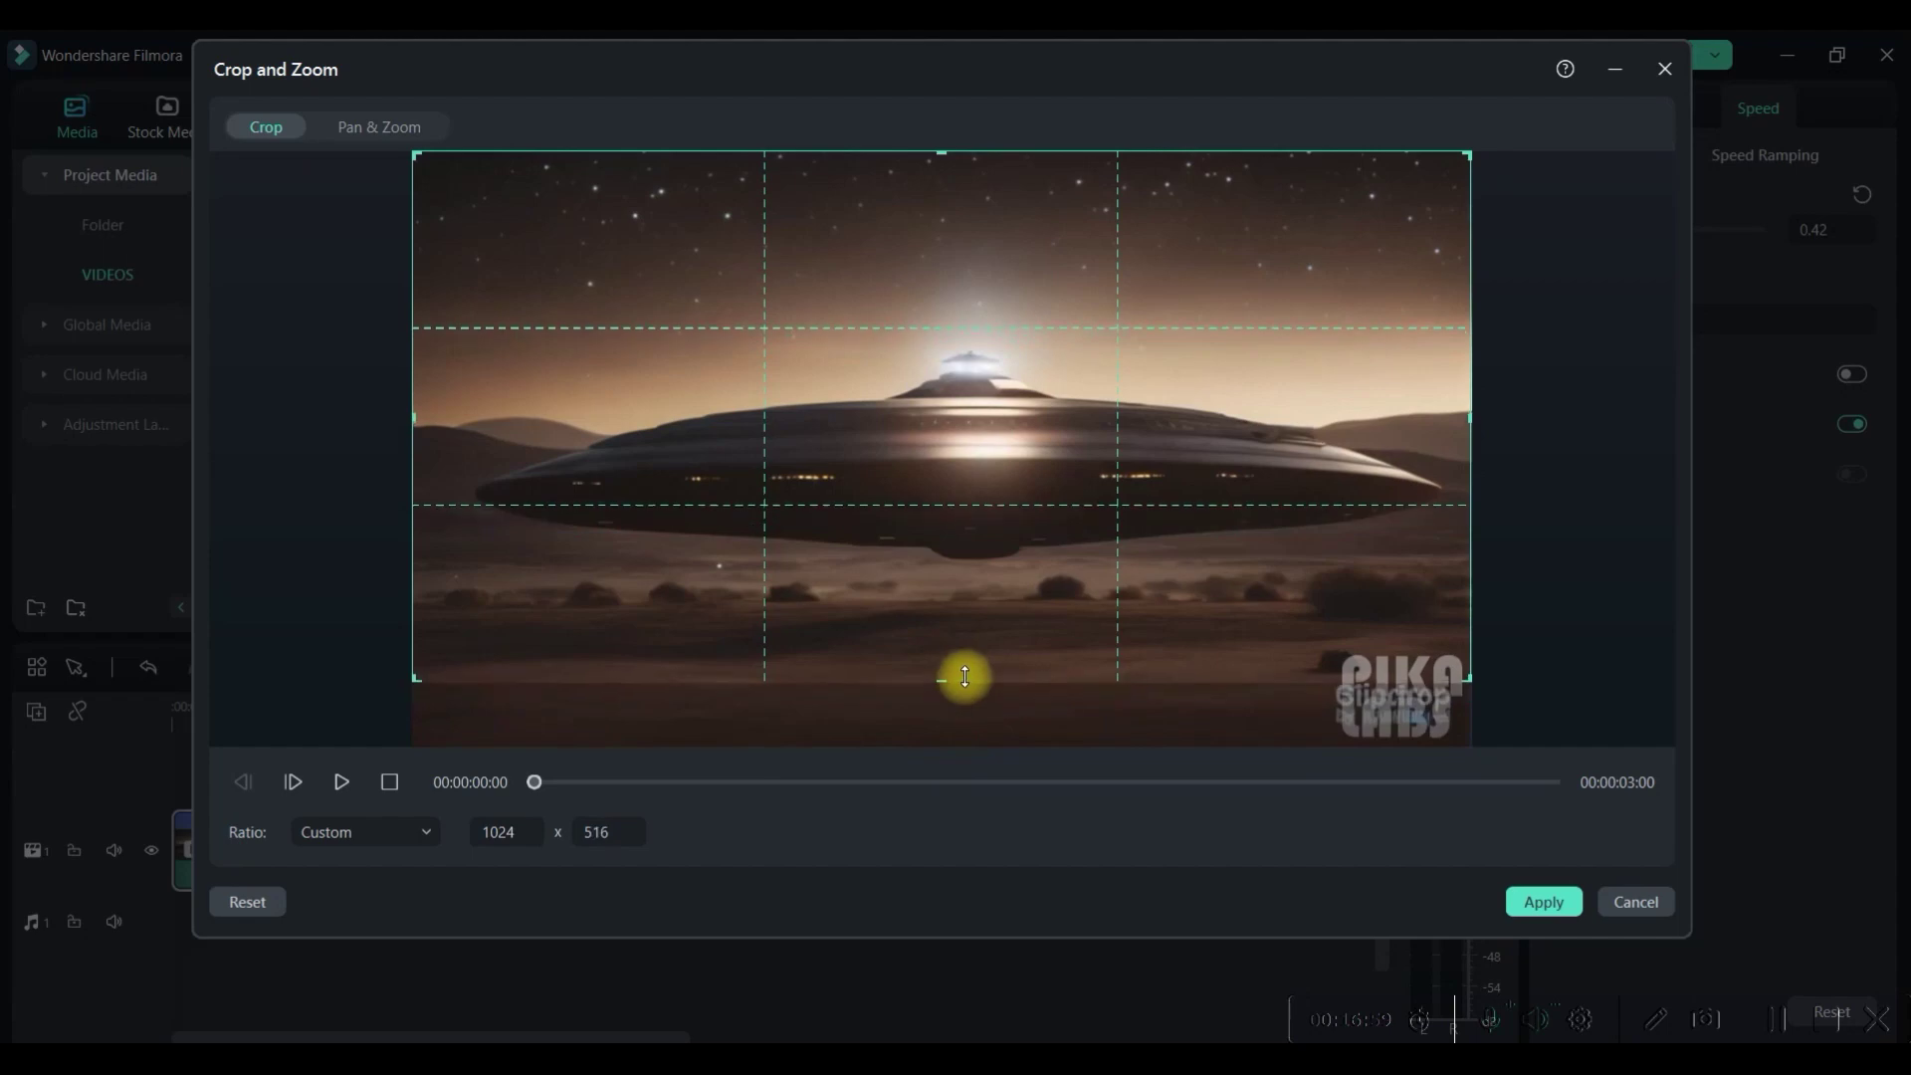
{"action": "left_click", "coordinate": [1552, 904]}
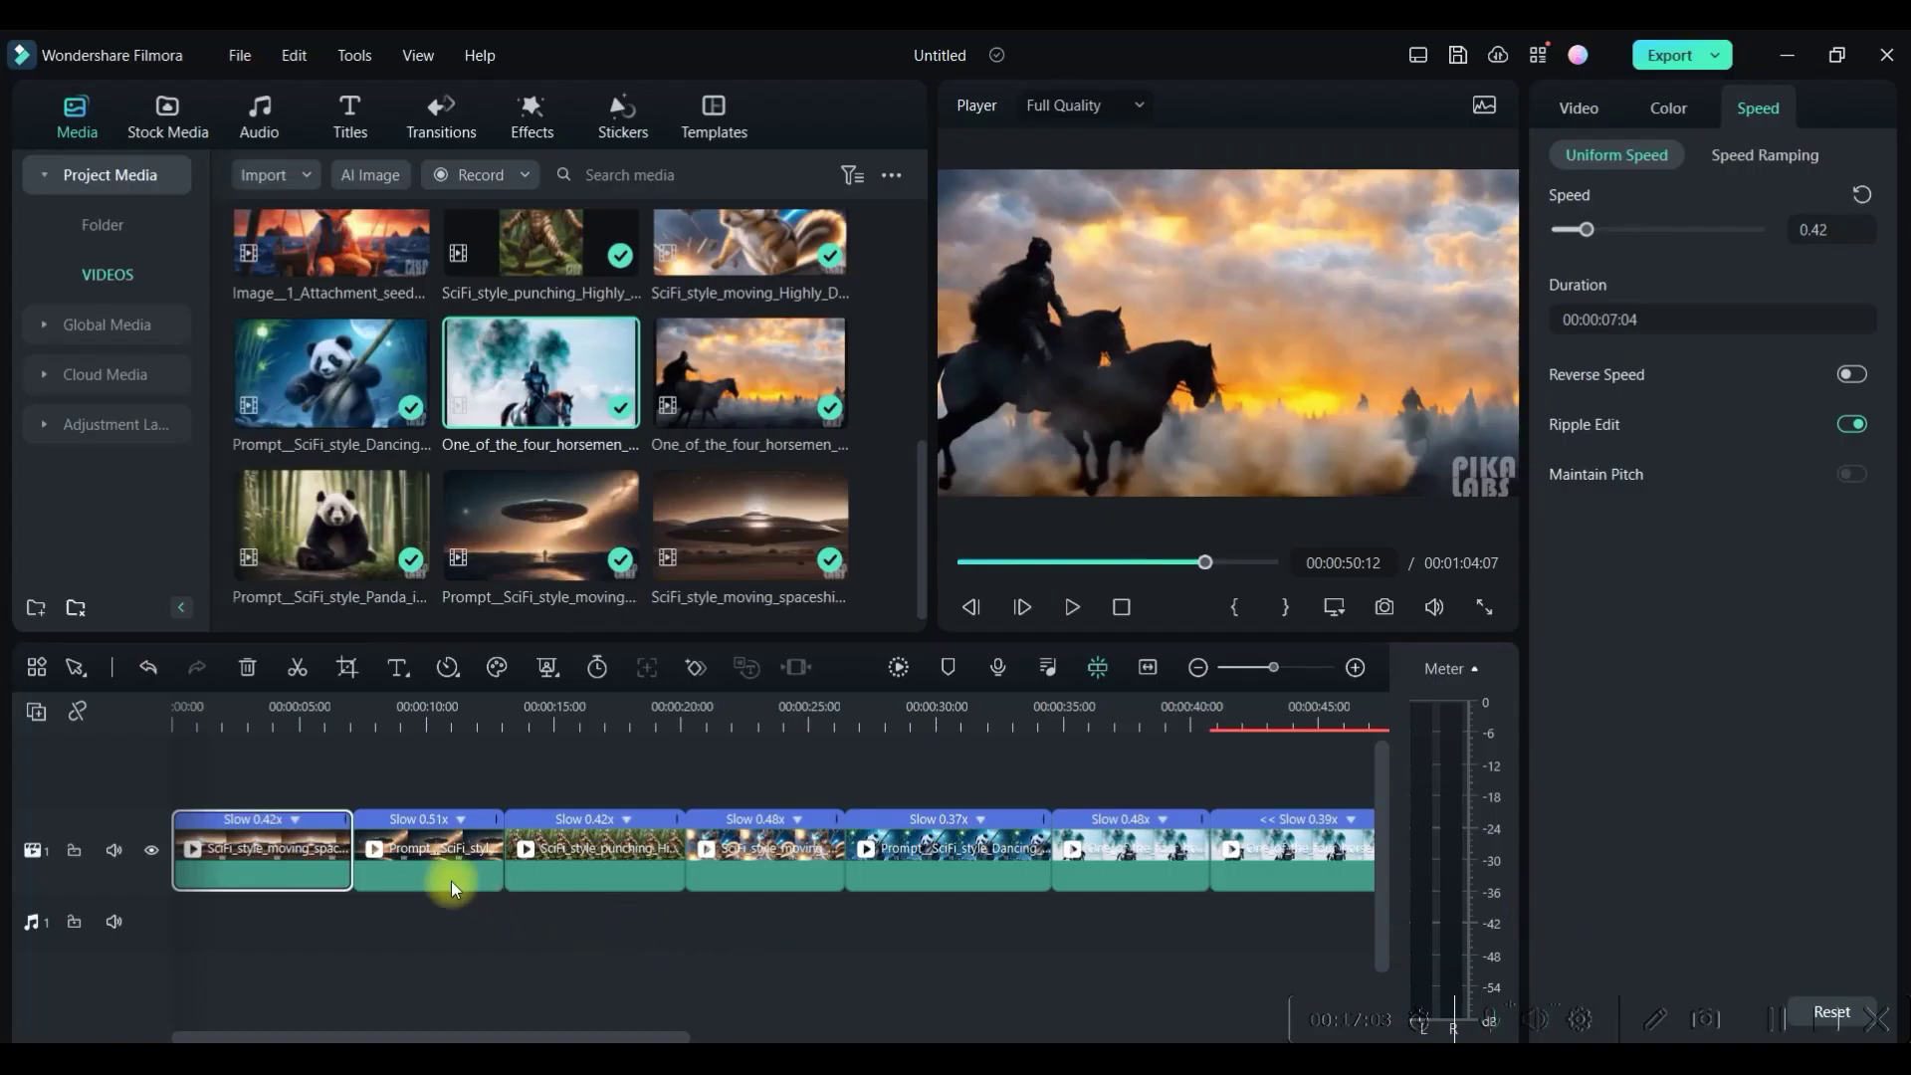
{"action": "left_click", "coordinate": [249, 850]}
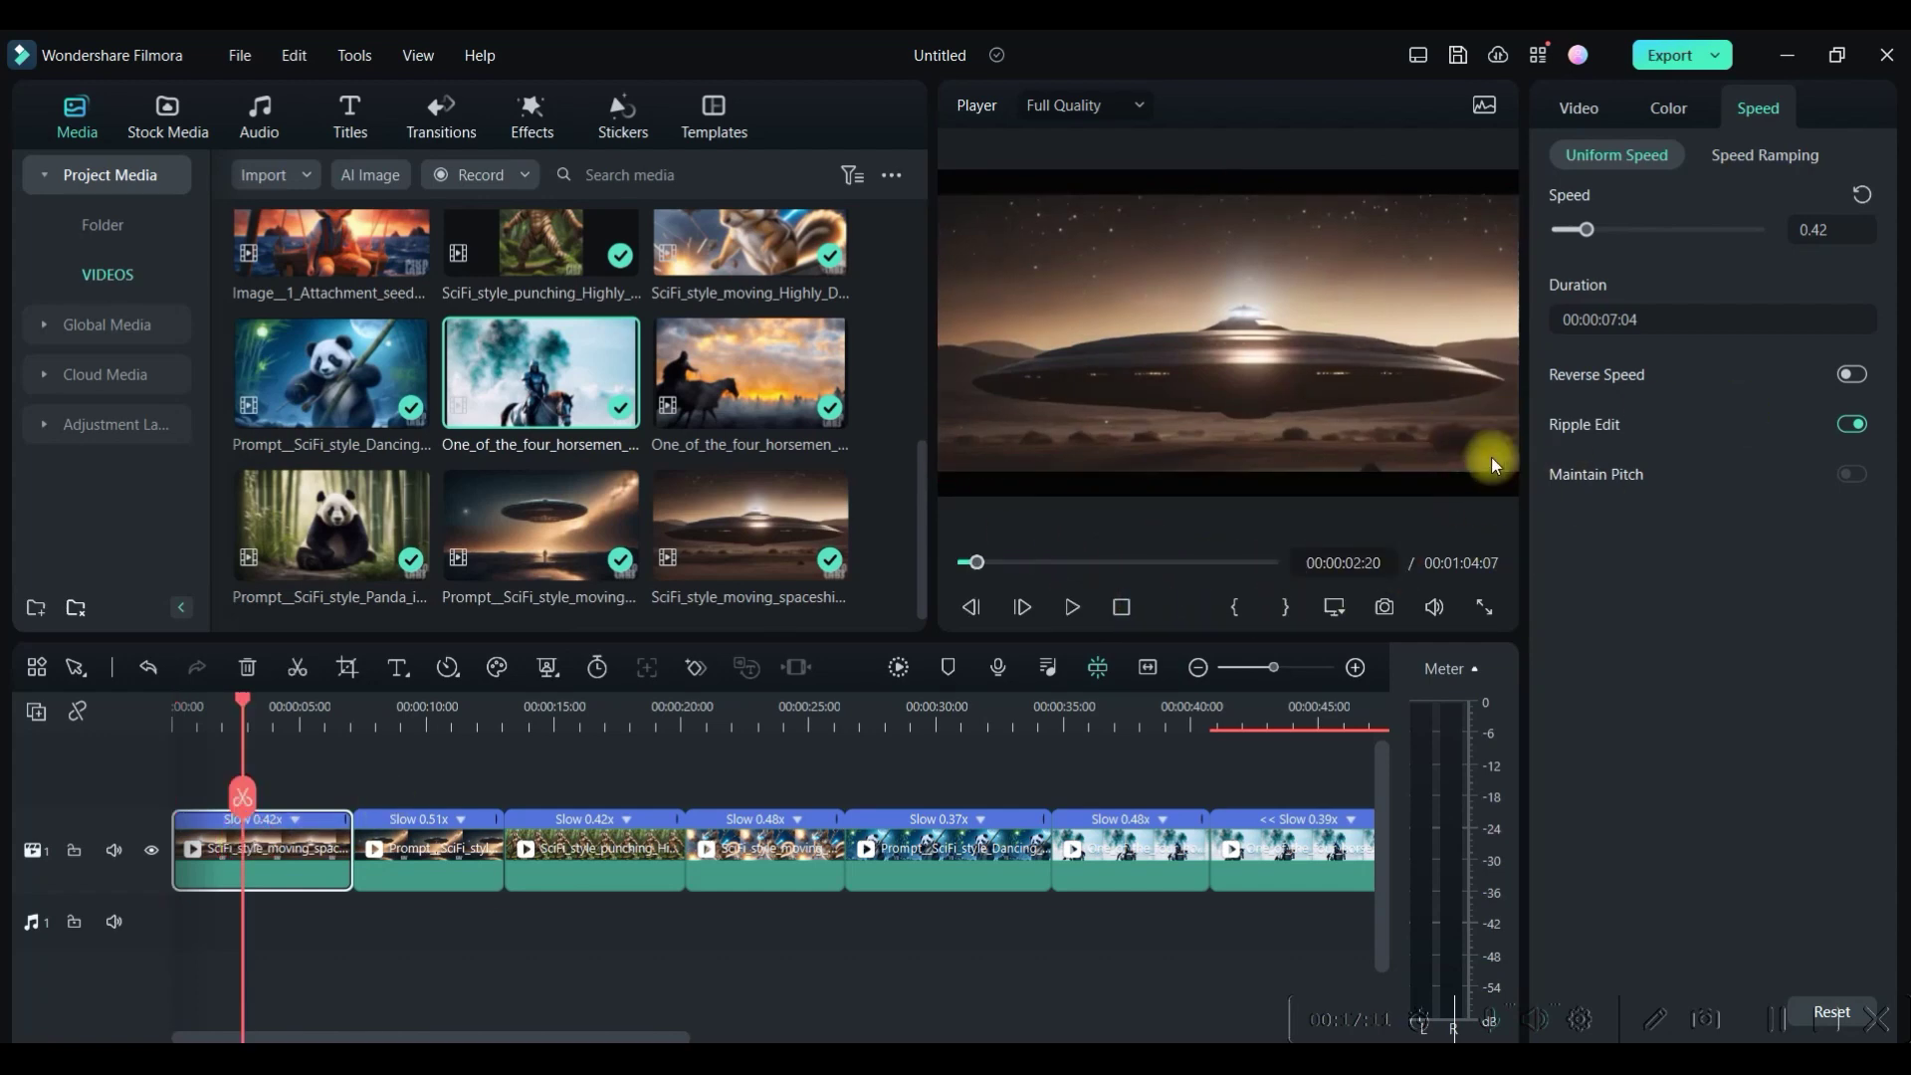
{"action": "left_click", "coordinate": [438, 850]}
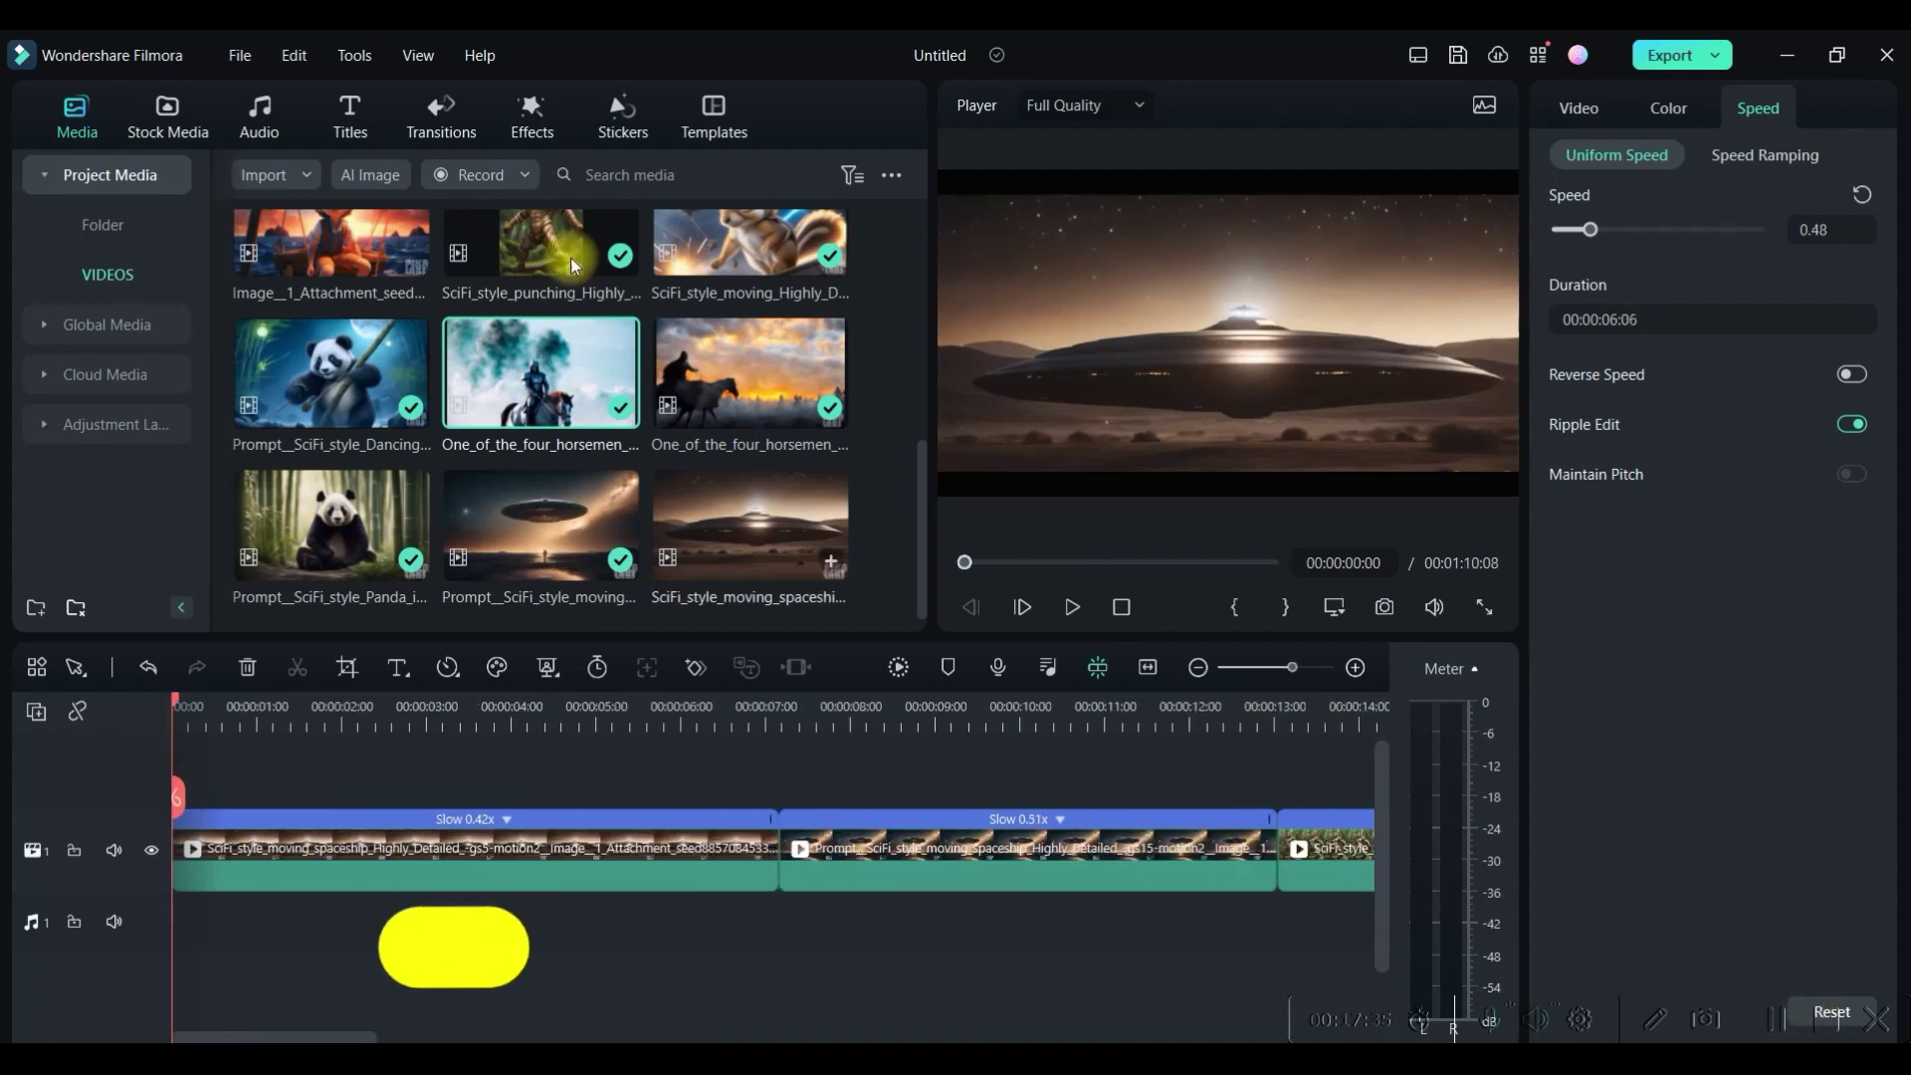
Show only free transitions in the Transitions library, with the timeline zoomed out
{"action": "left_click", "coordinate": [441, 111]}
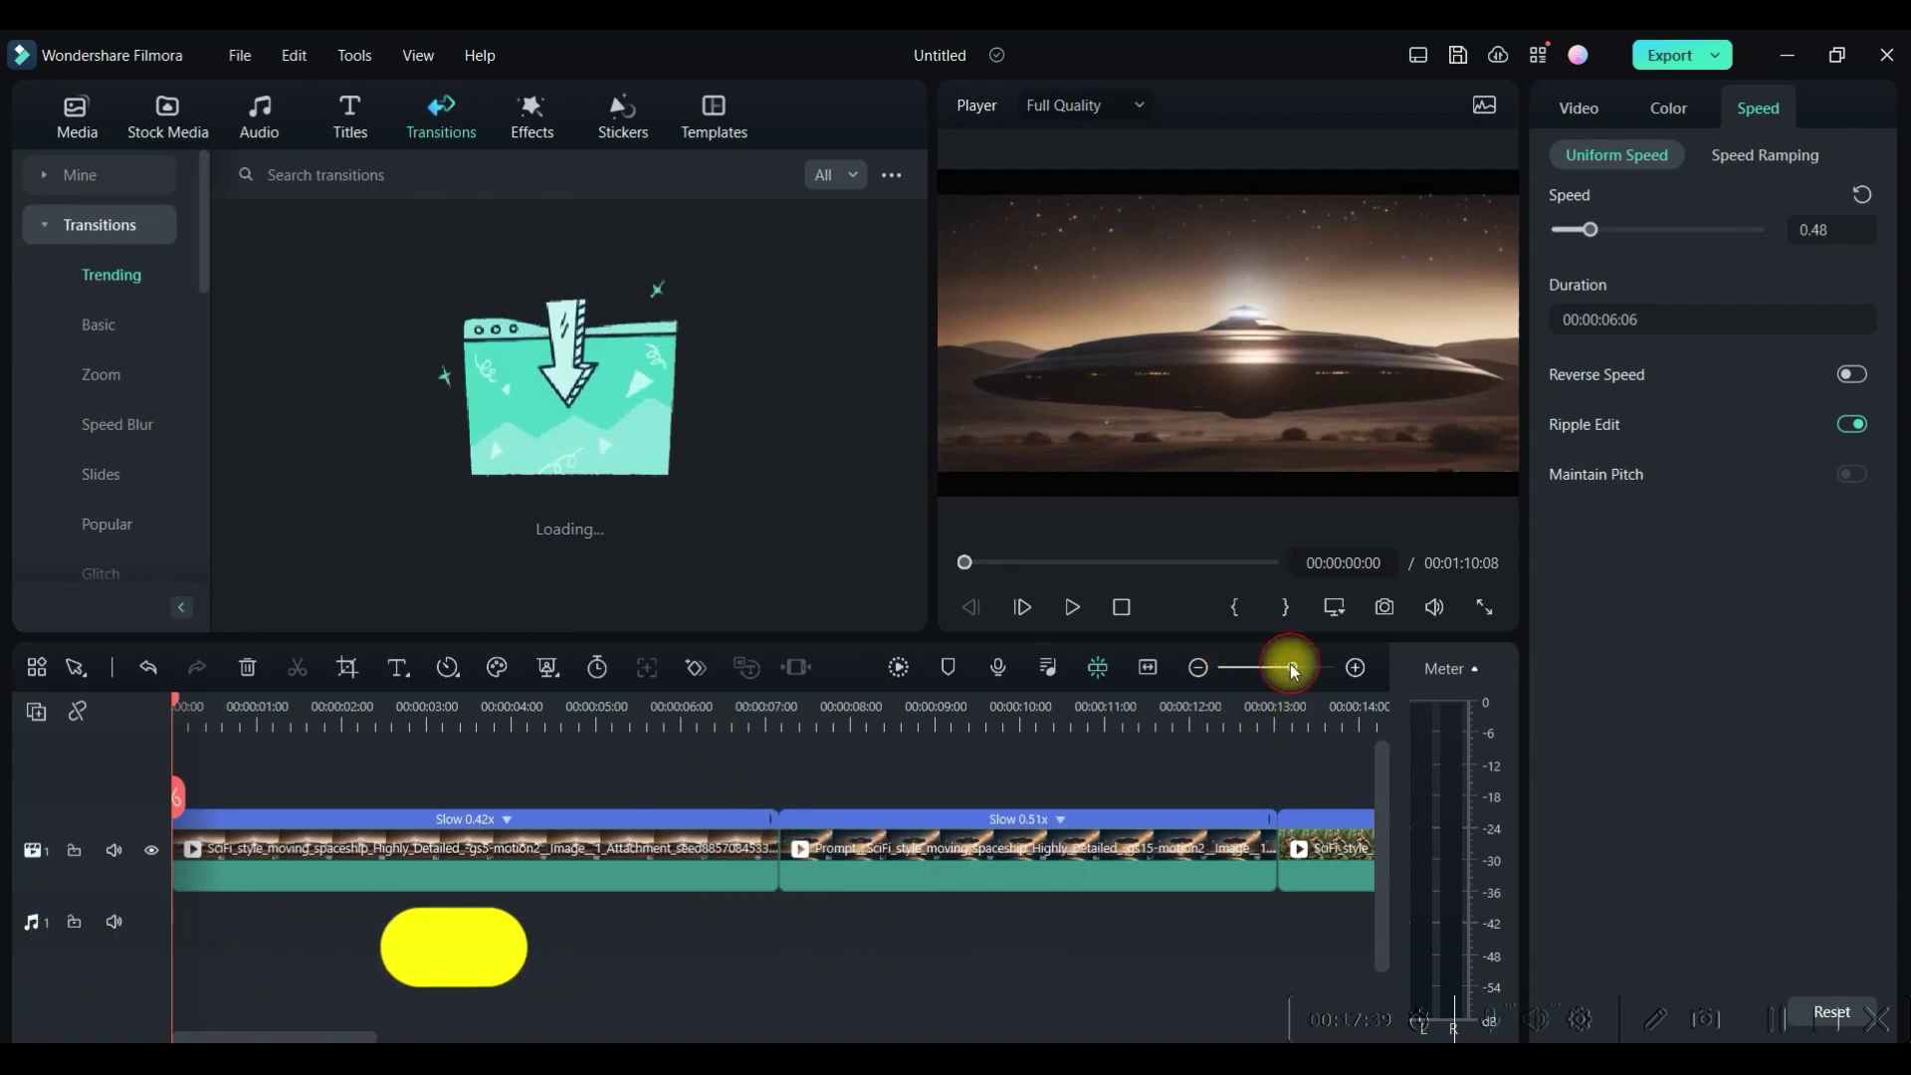
{"action": "left_click_drag", "start_coordinate": [1293, 668], "coordinate": [1272, 671]}
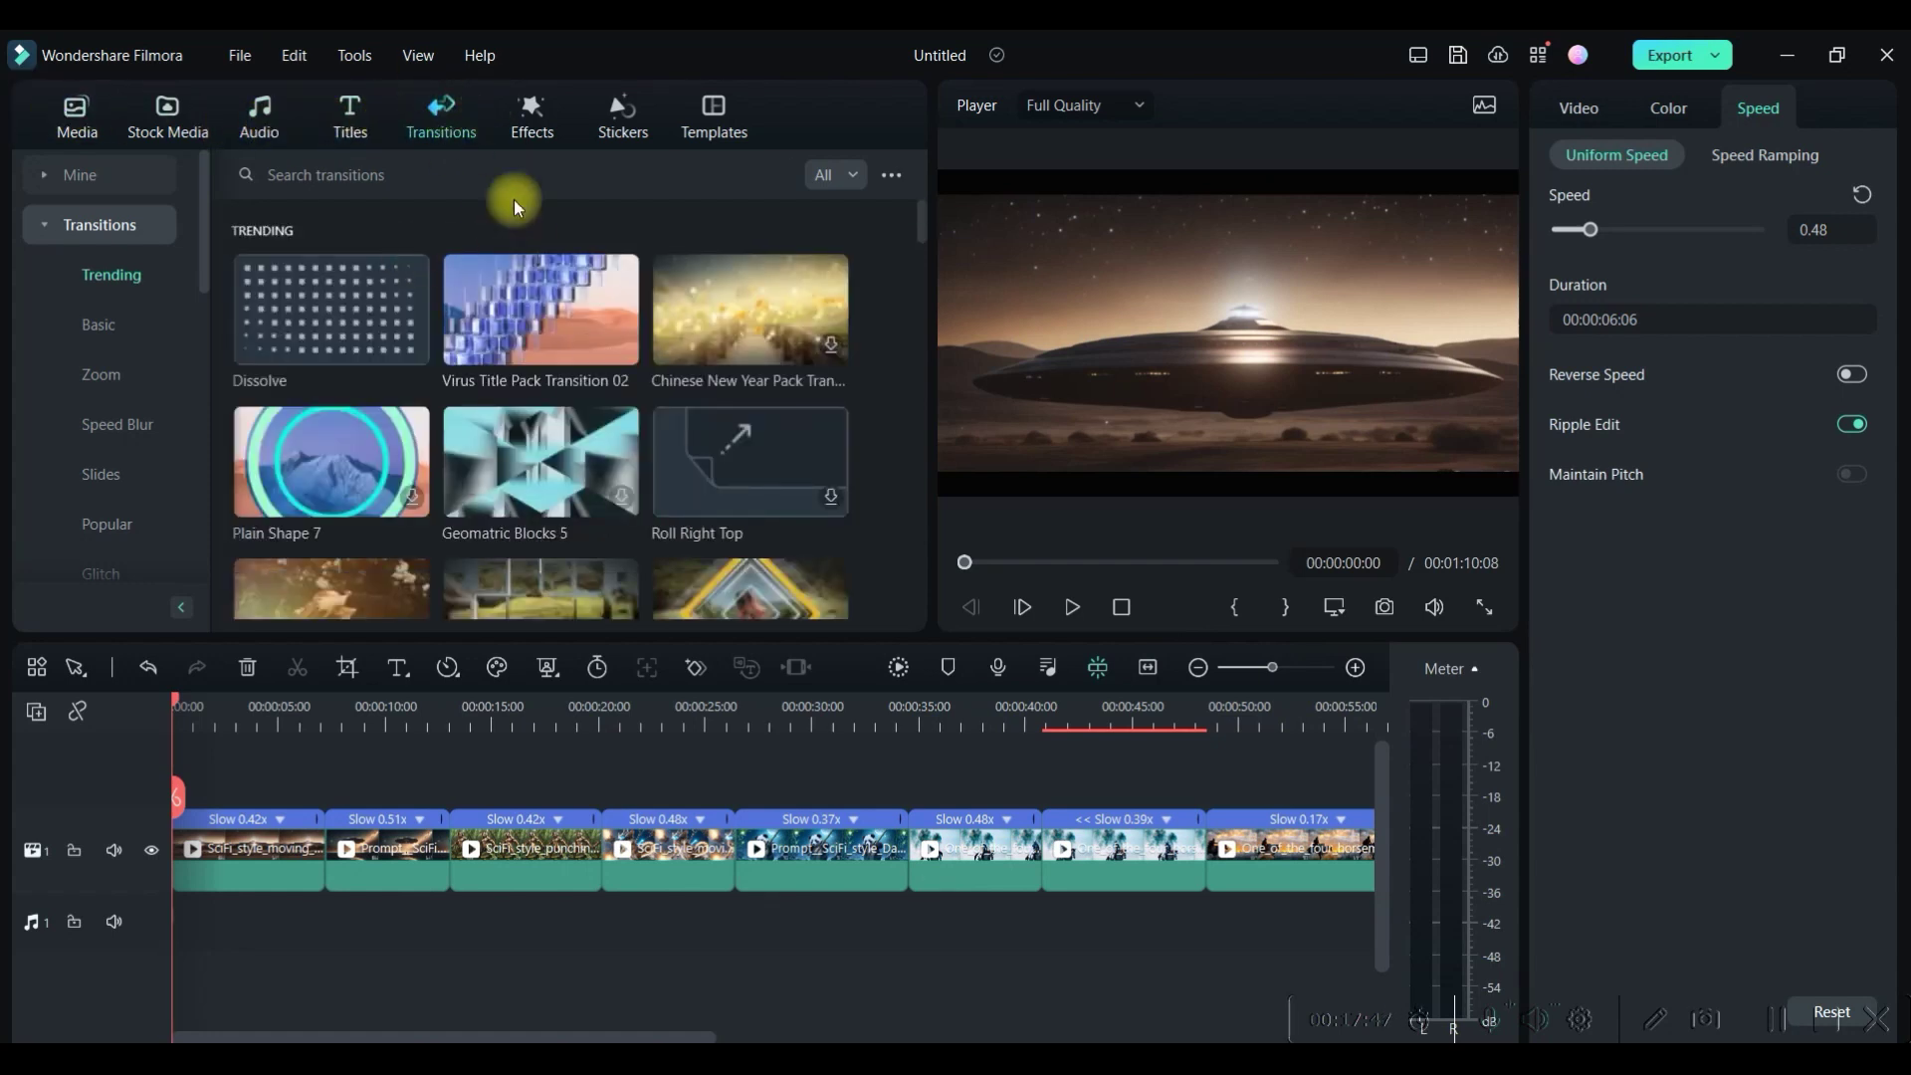
{"action": "left_click", "coordinate": [855, 175]}
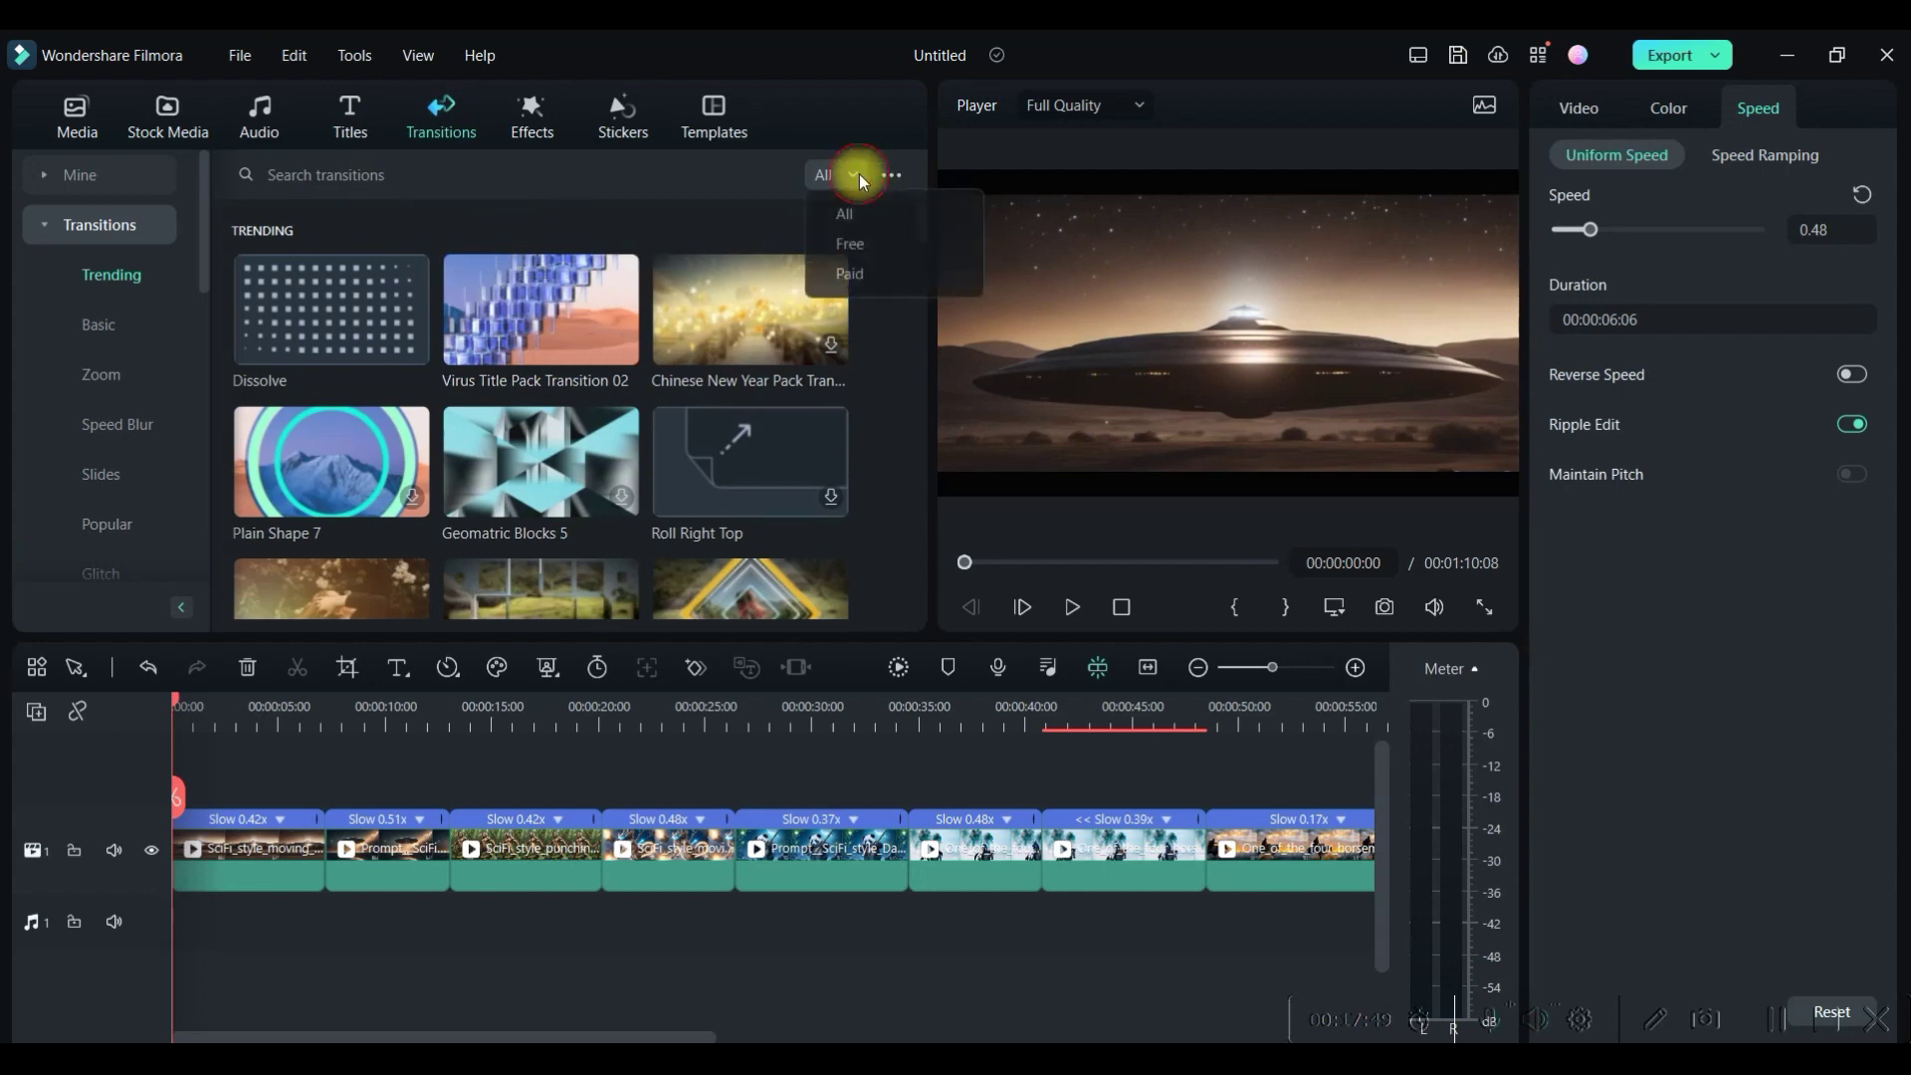
{"action": "left_click", "coordinate": [876, 252]}
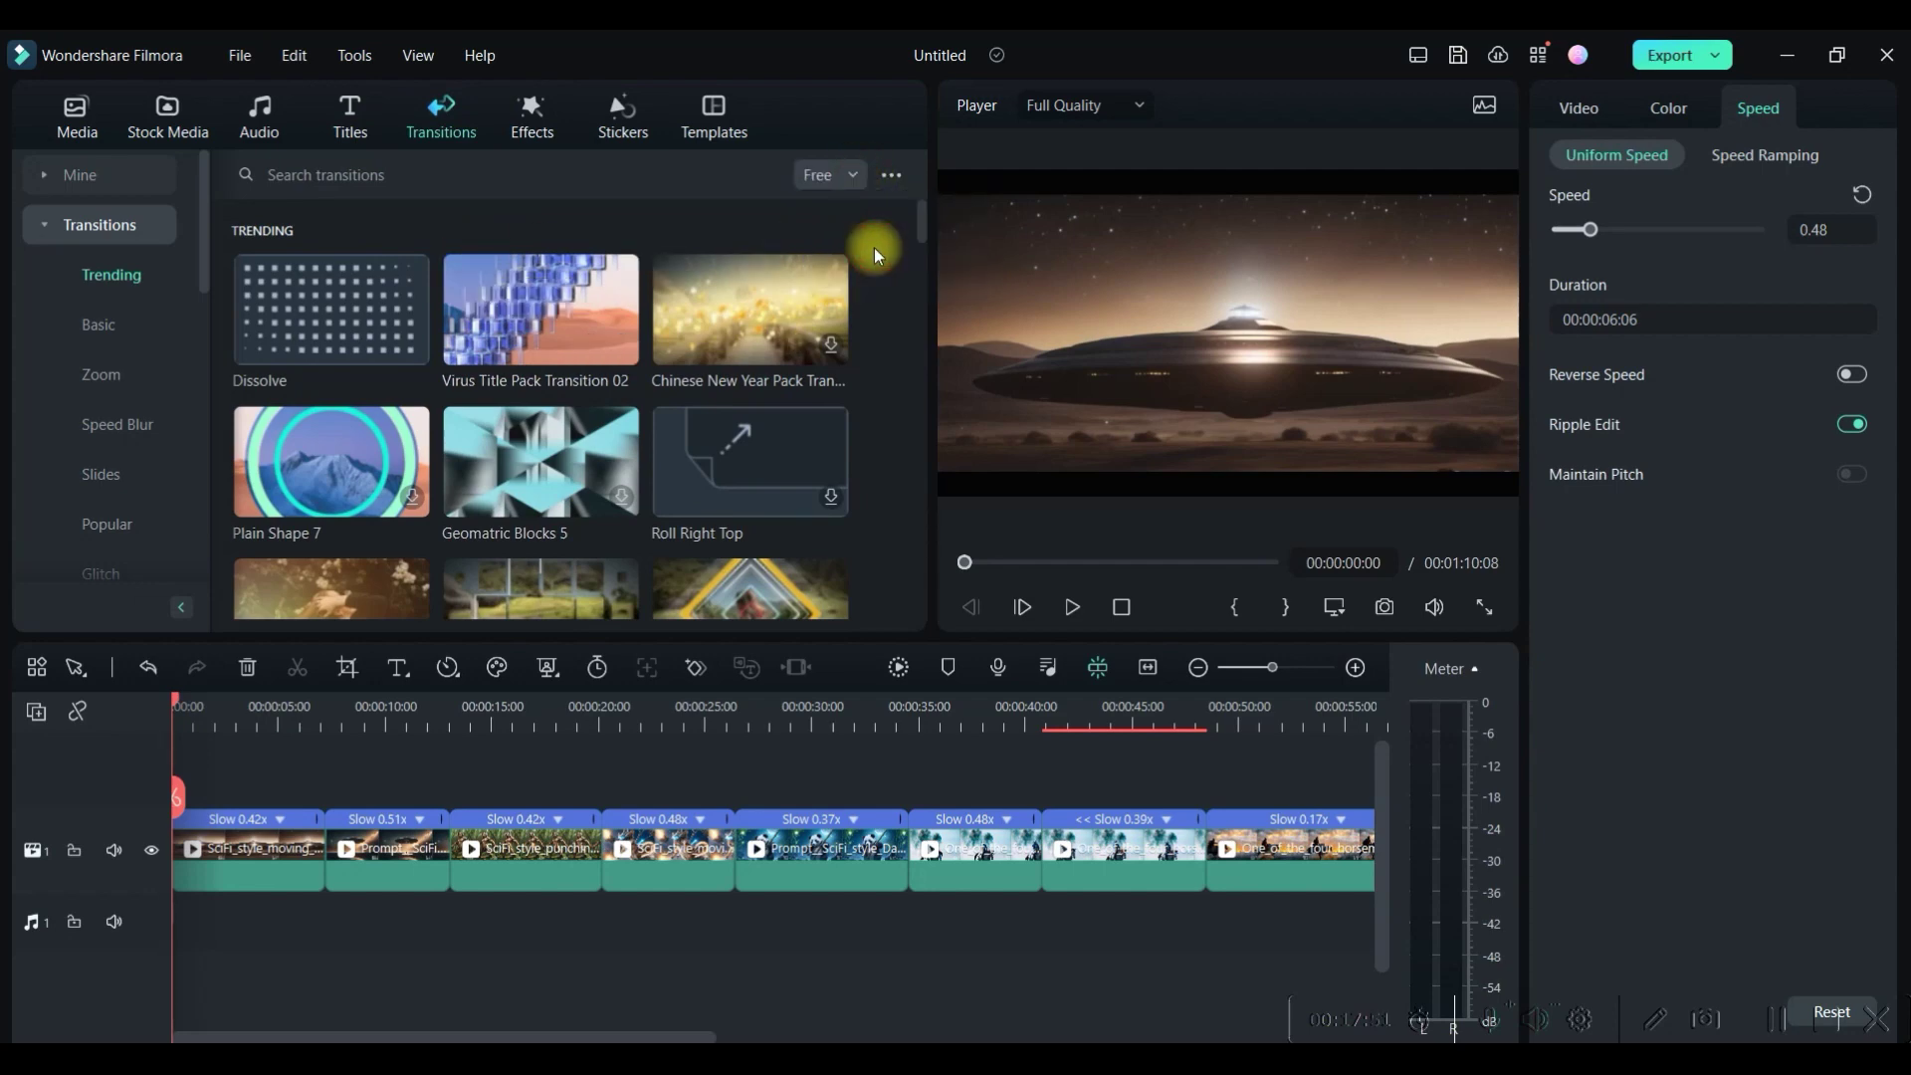
{"action": "scroll", "coordinate": [816, 390], "scroll_direction": "down", "scroll_amount": 2}
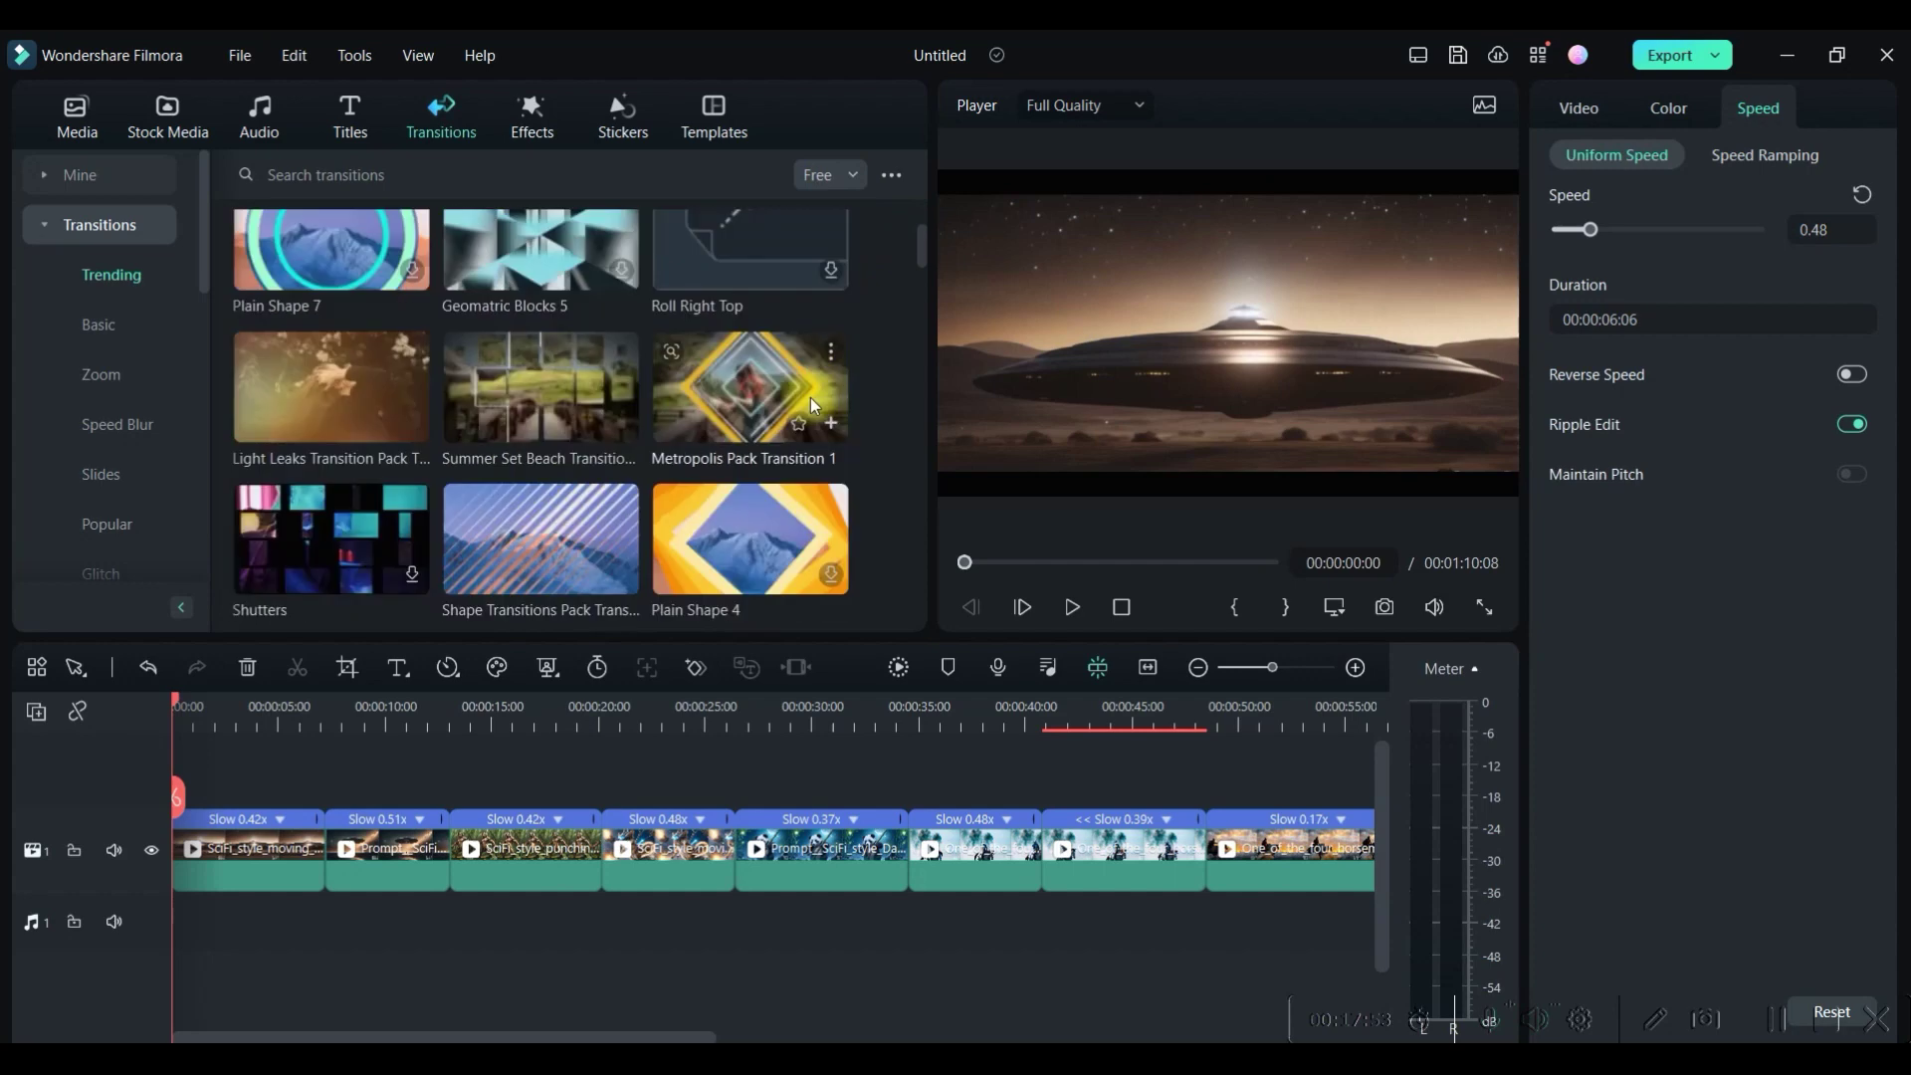
{"action": "scroll", "coordinate": [811, 397], "scroll_direction": "down", "scroll_amount": 3}
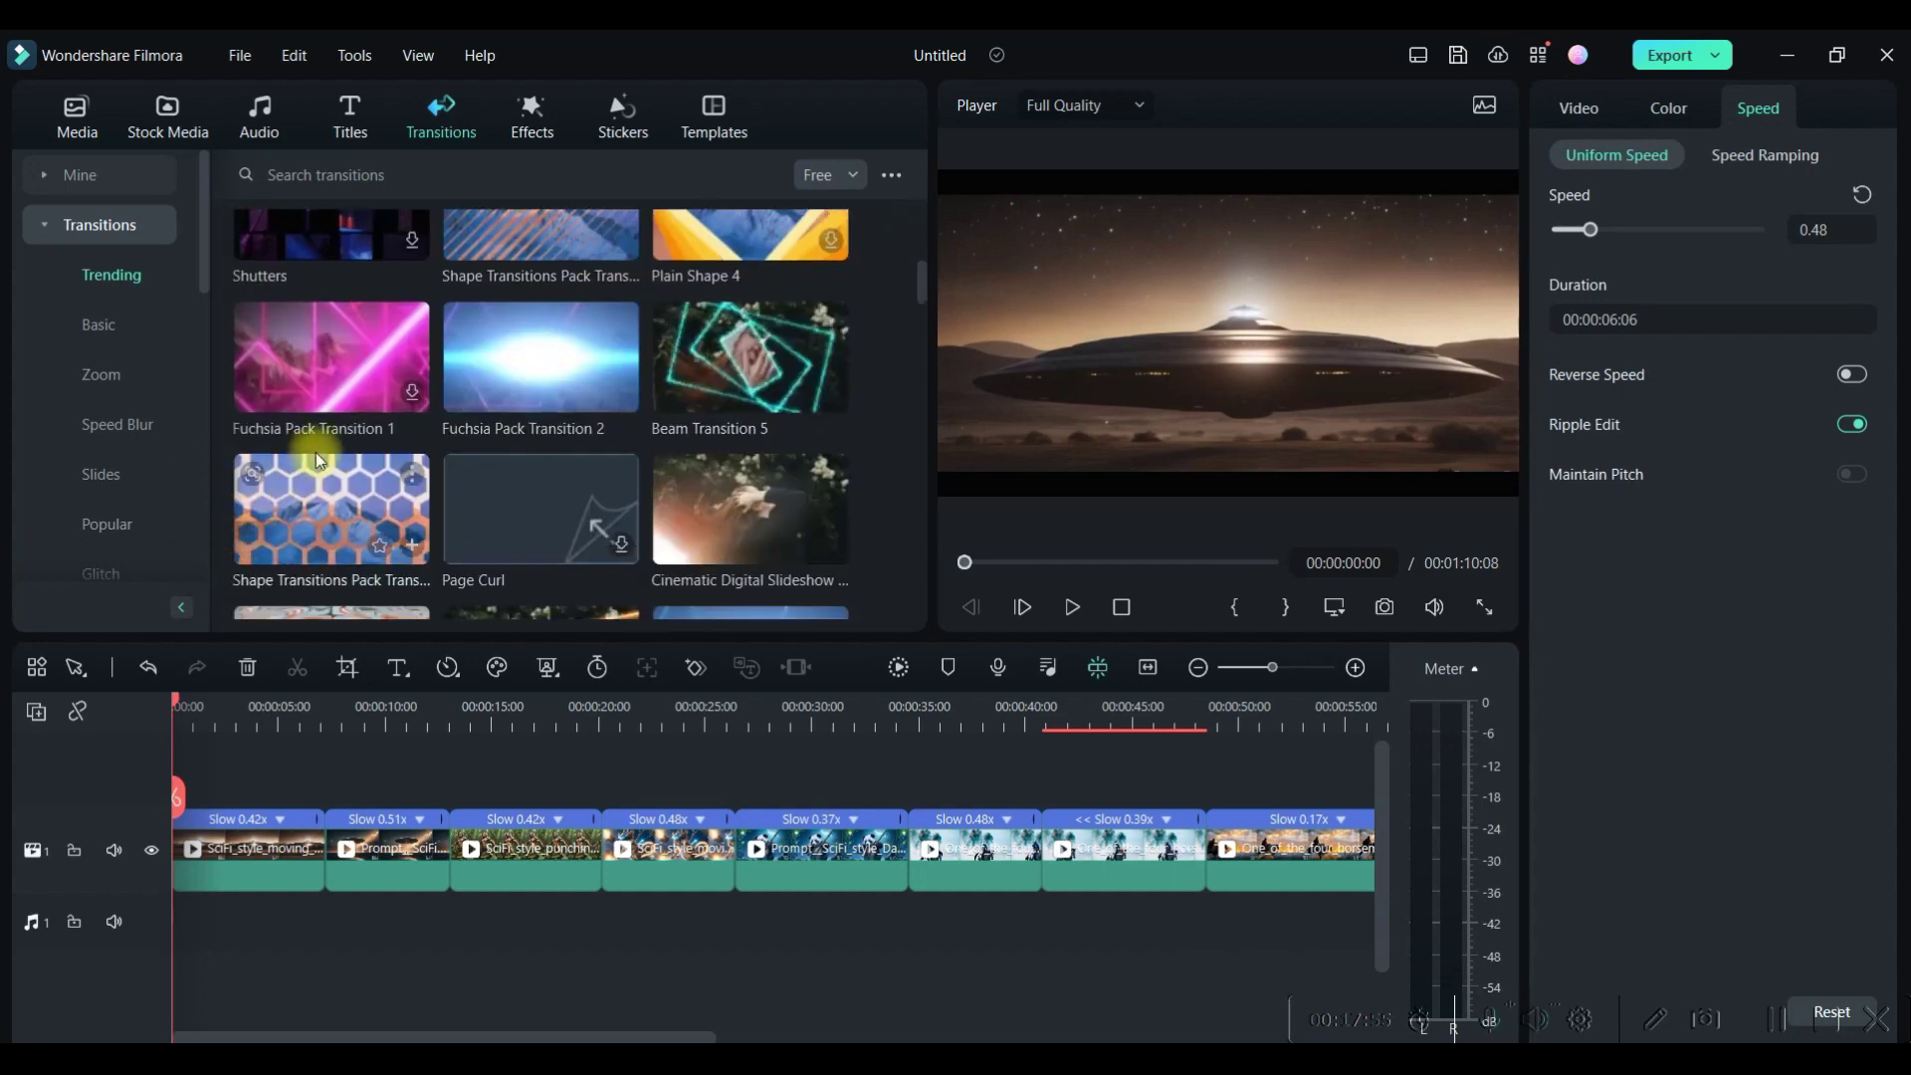
{"action": "scroll", "coordinate": [384, 431], "scroll_direction": "up", "scroll_amount": 3}
{"action": "scroll", "coordinate": [508, 478], "scroll_direction": "down", "scroll_amount": 2}
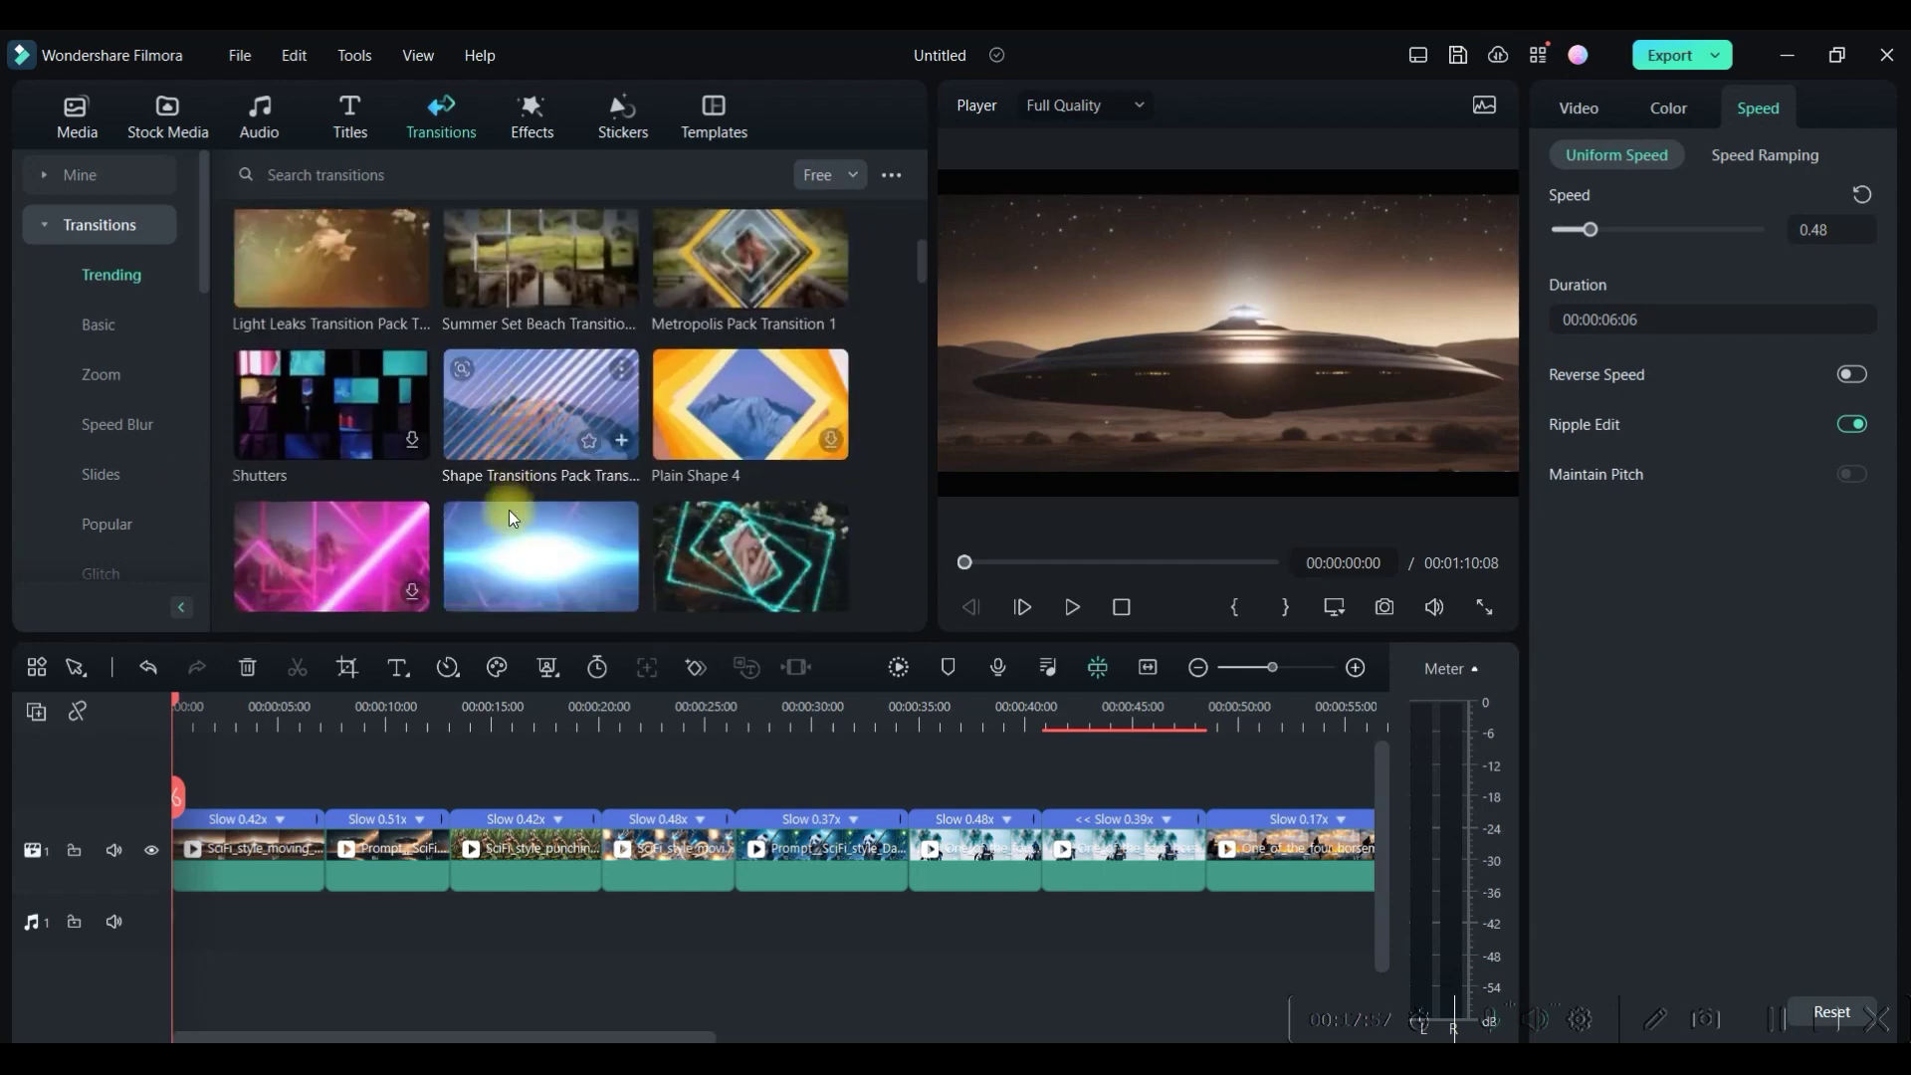
Place Fuchsia Pack Transitions 2, 1 and 4 between the first four clips
{"action": "mouse_move", "coordinate": [507, 517]}
{"action": "left_mouse_down"}
{"action": "mouse_move", "coordinate": [422, 795]}
{"action": "mouse_move", "coordinate": [331, 872]}
{"action": "left_mouse_up"}
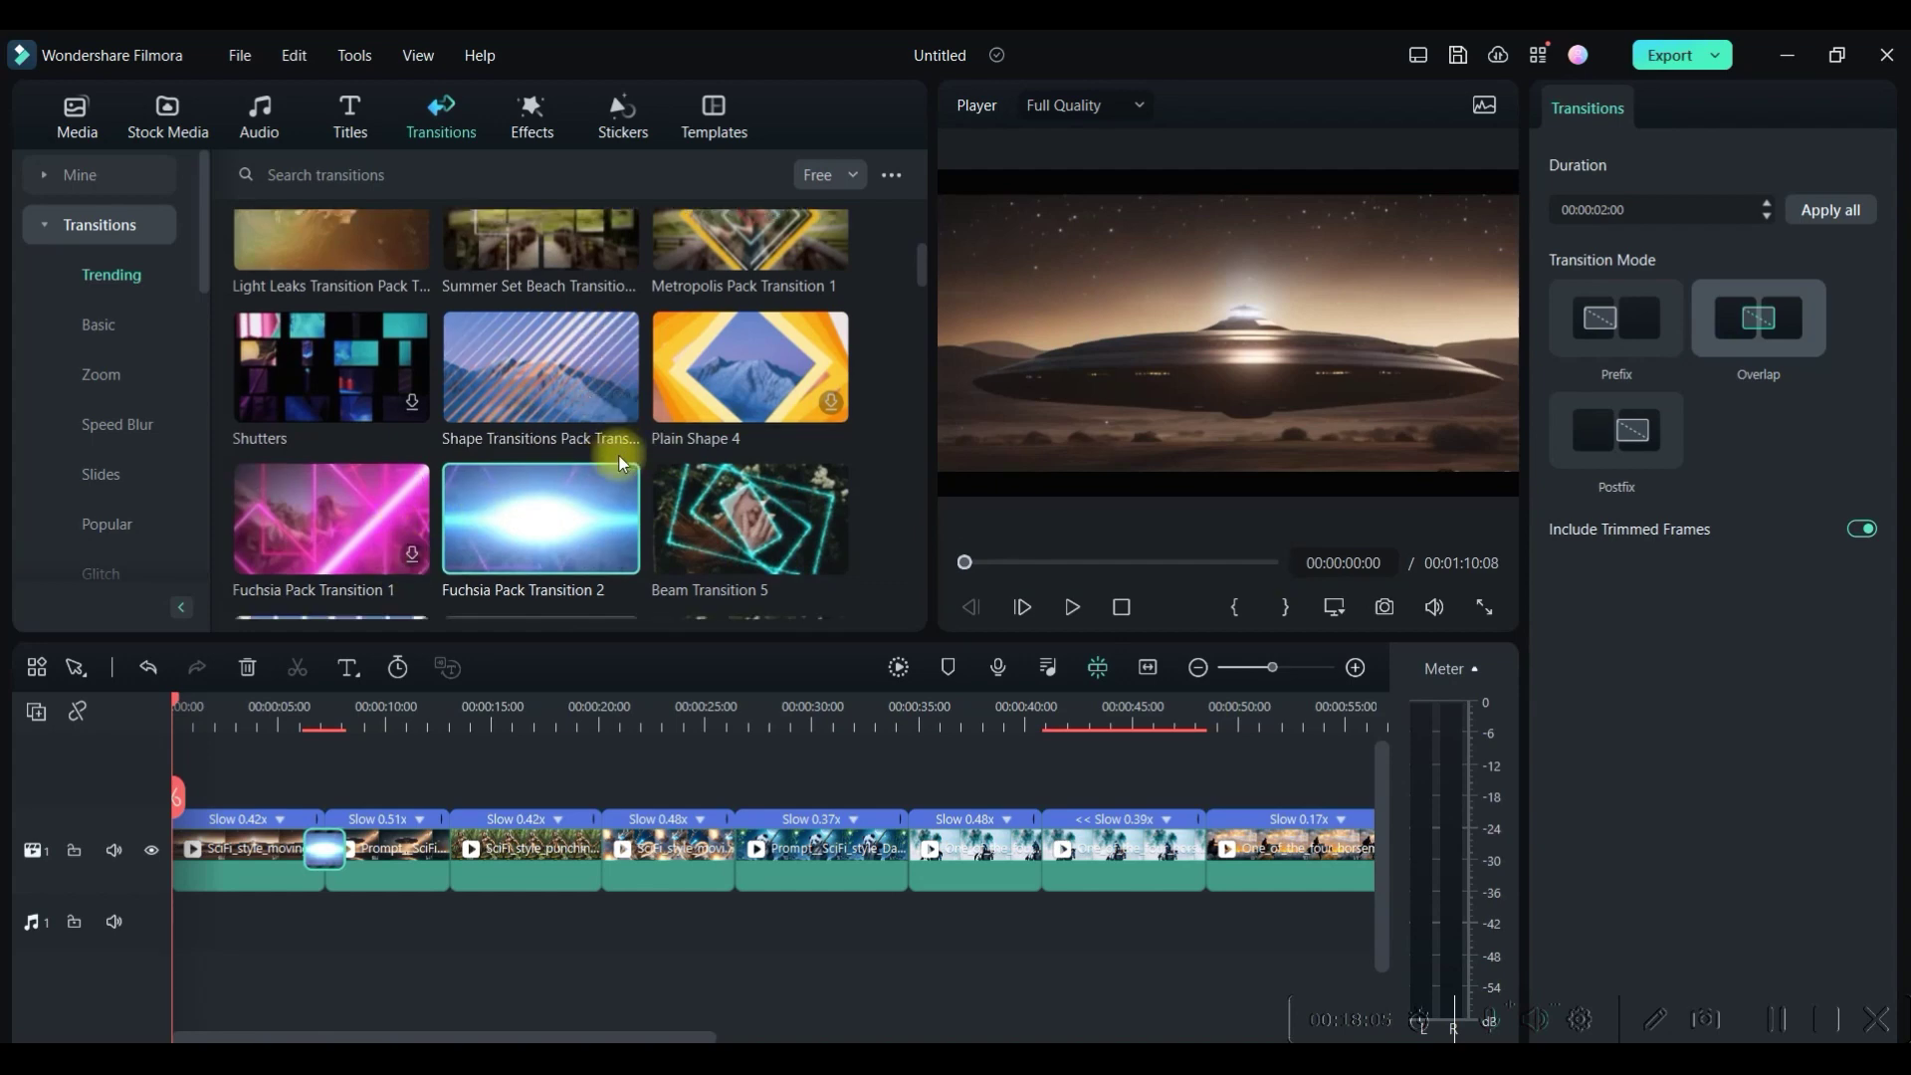
{"action": "scroll", "coordinate": [431, 393], "scroll_direction": "down", "scroll_amount": 2}
{"action": "left_click", "coordinate": [414, 389]}
{"action": "mouse_move", "coordinate": [331, 353]}
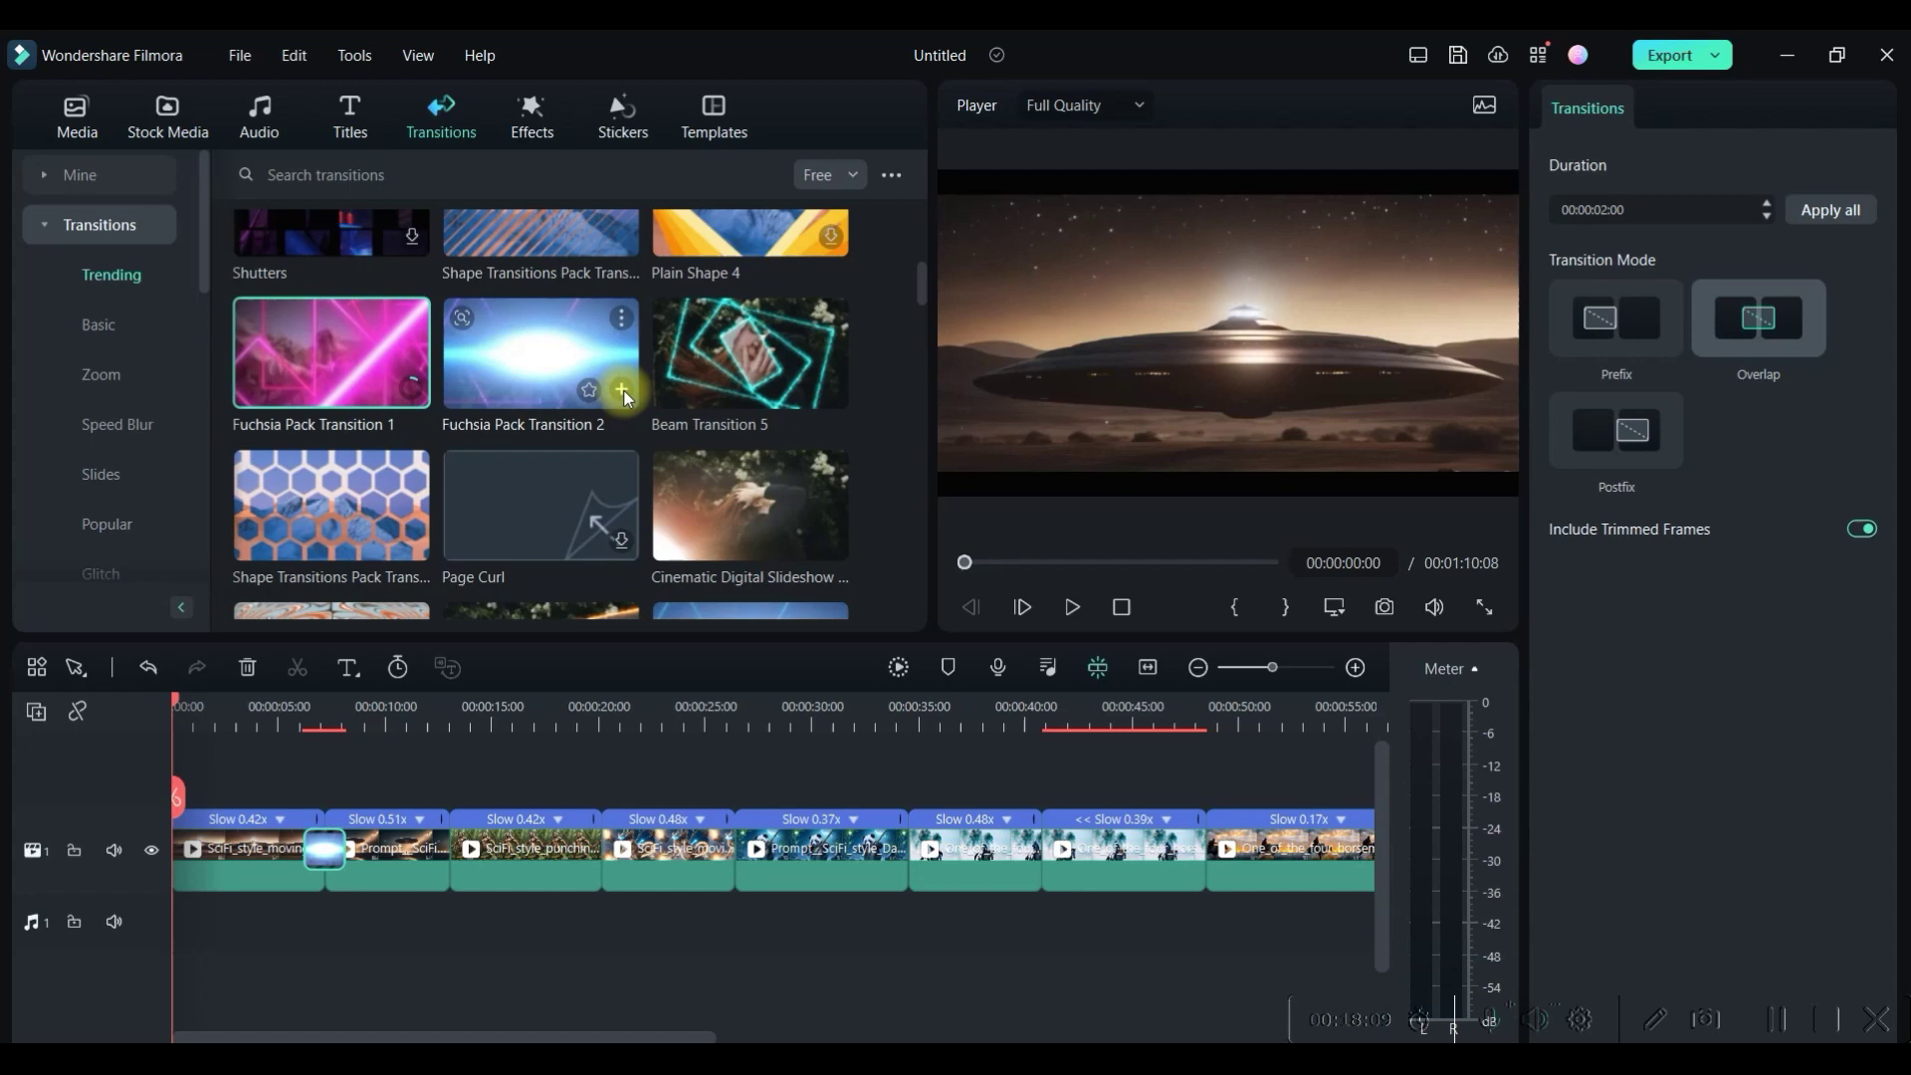
{"action": "scroll", "coordinate": [567, 383], "scroll_direction": "down", "scroll_amount": 4}
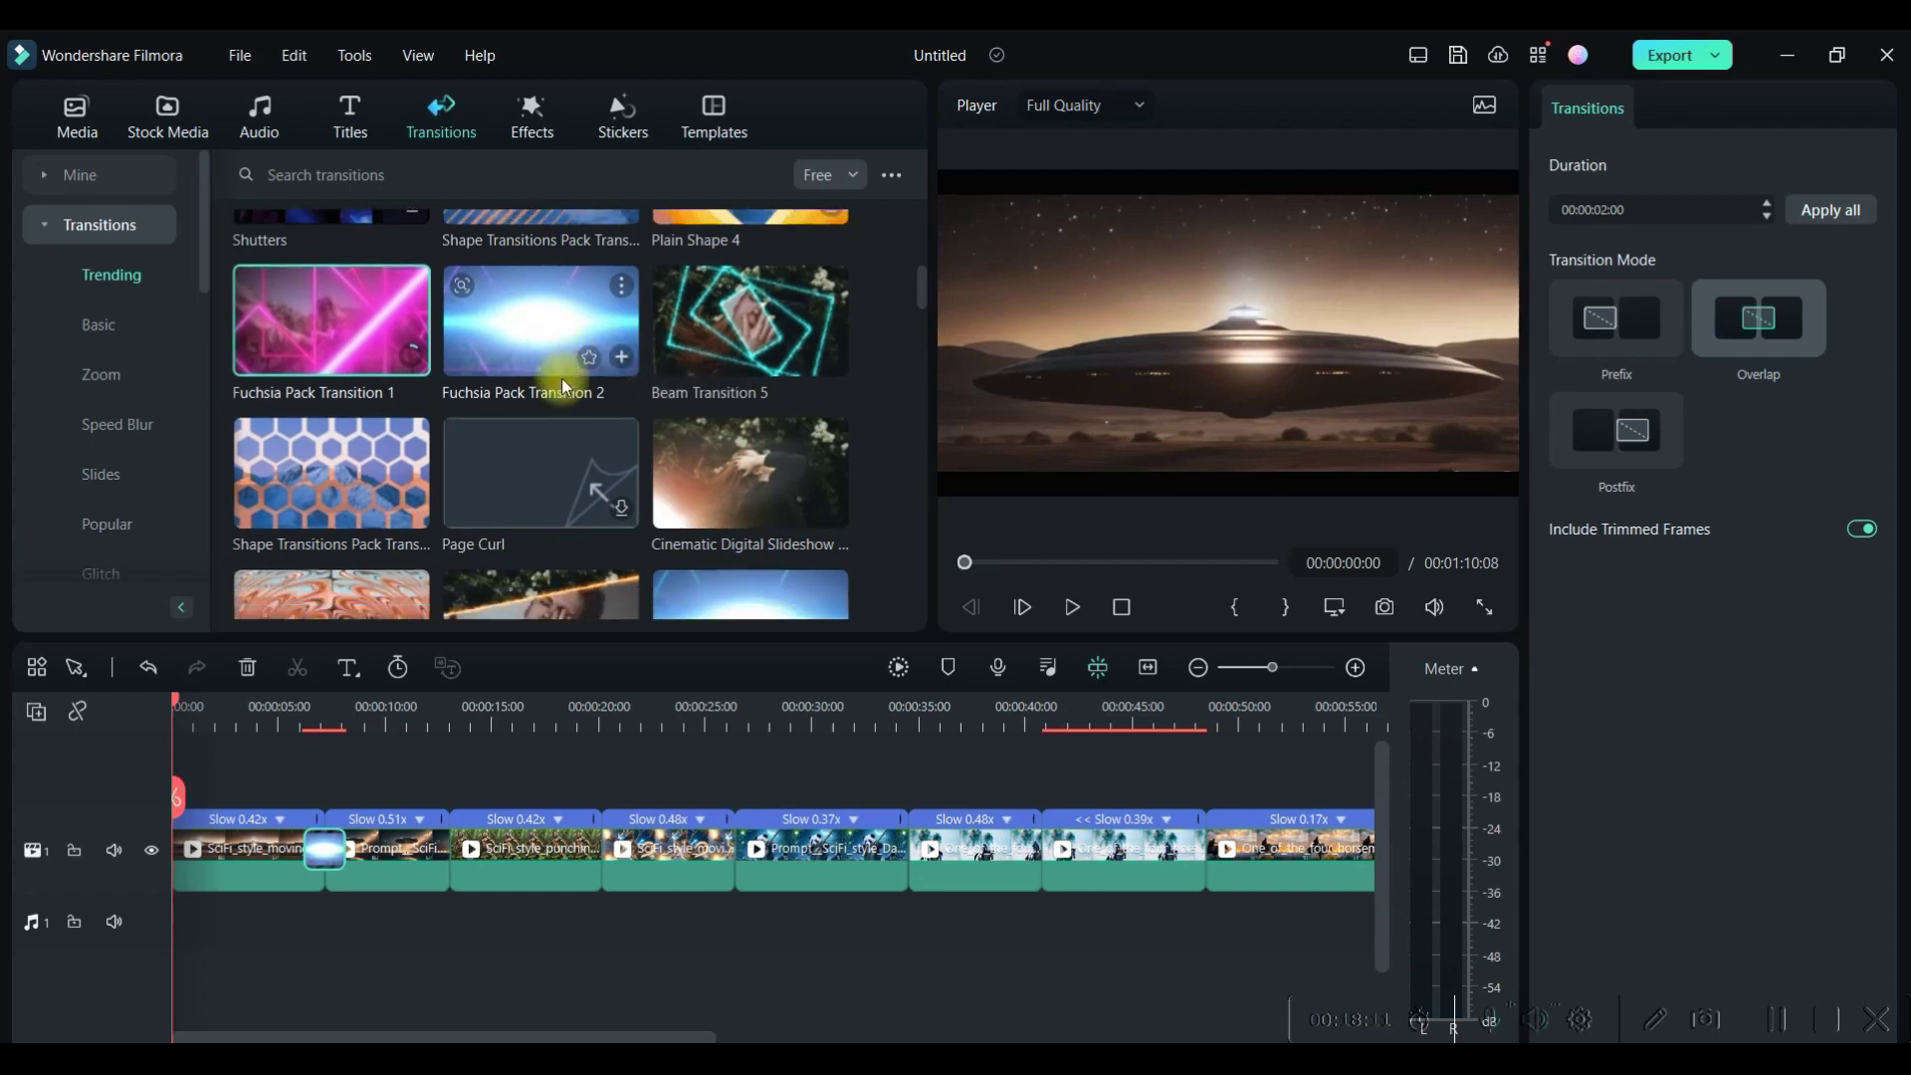
{"action": "scroll", "coordinate": [562, 377], "scroll_direction": "up", "scroll_amount": 3}
{"action": "left_click_drag", "start_coordinate": [384, 520], "coordinate": [452, 869]}
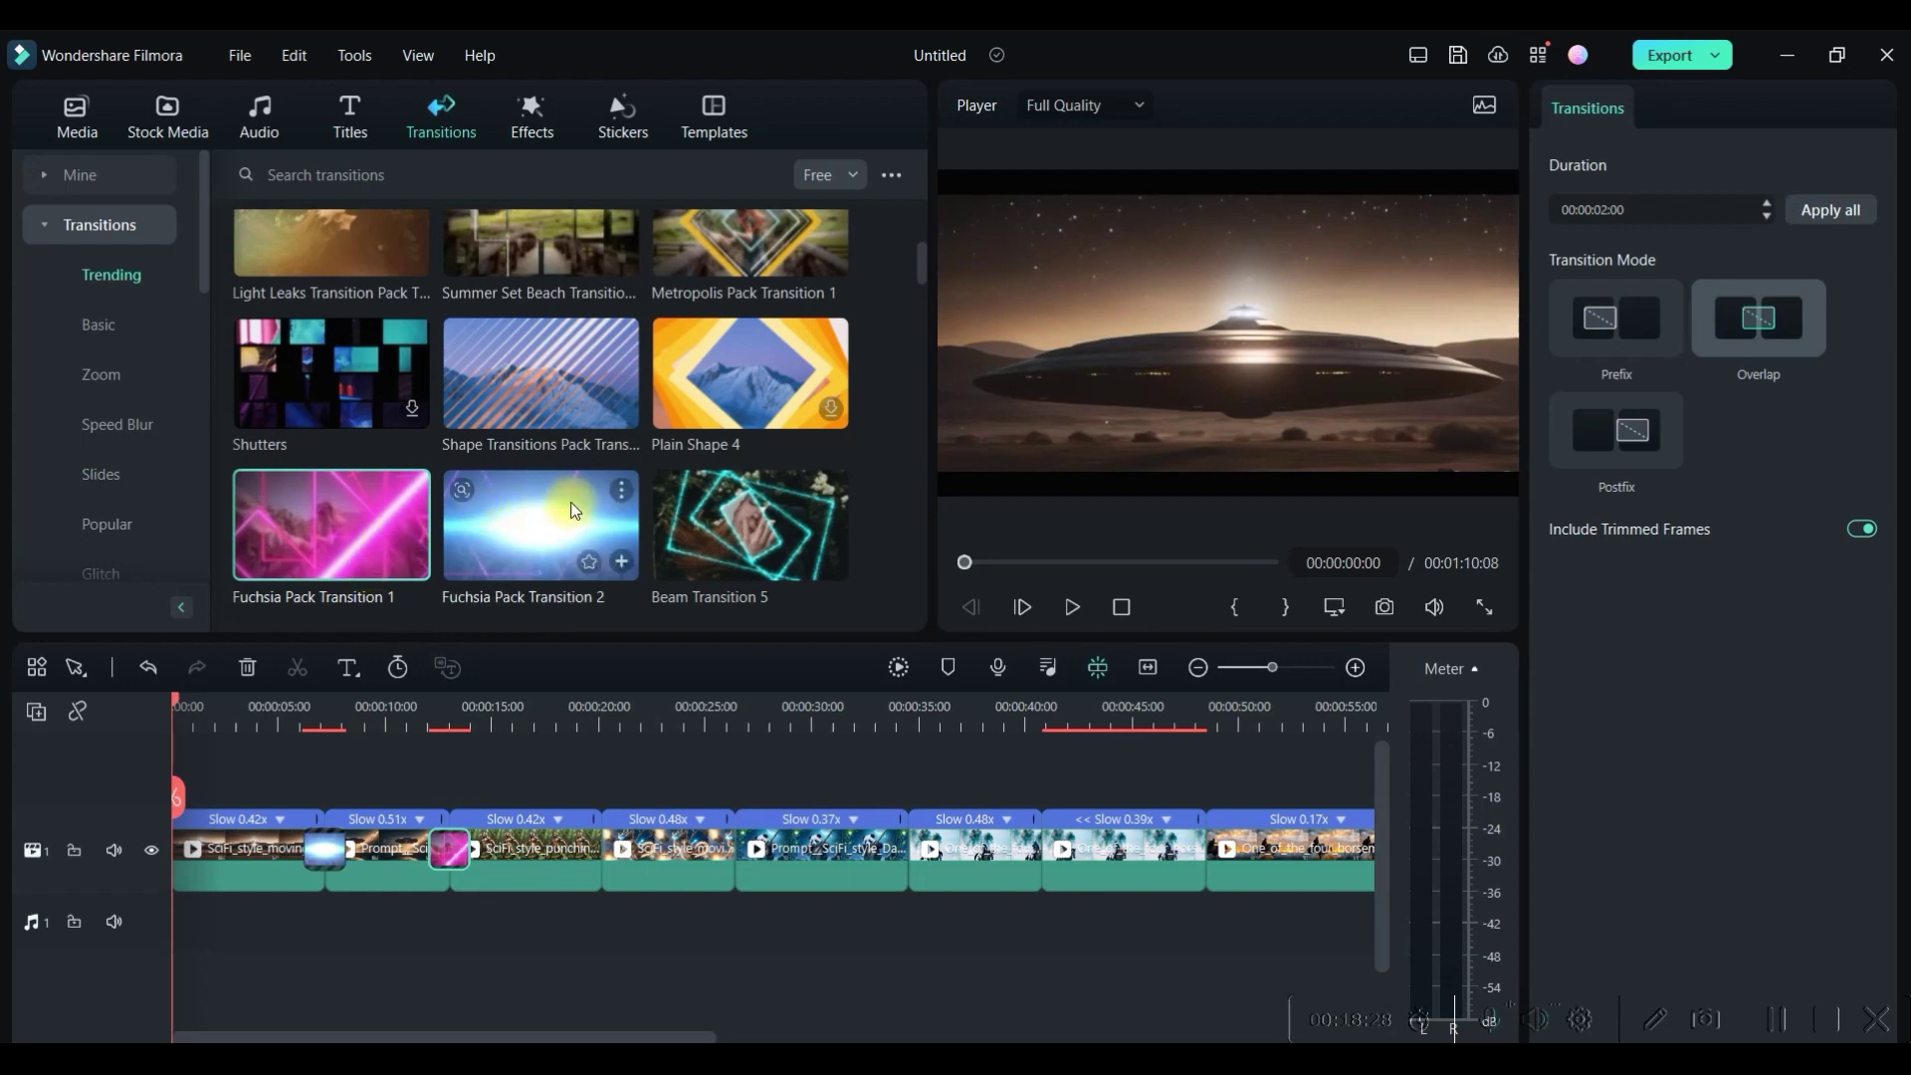
{"action": "scroll", "coordinate": [571, 511], "scroll_direction": "down", "scroll_amount": 3}
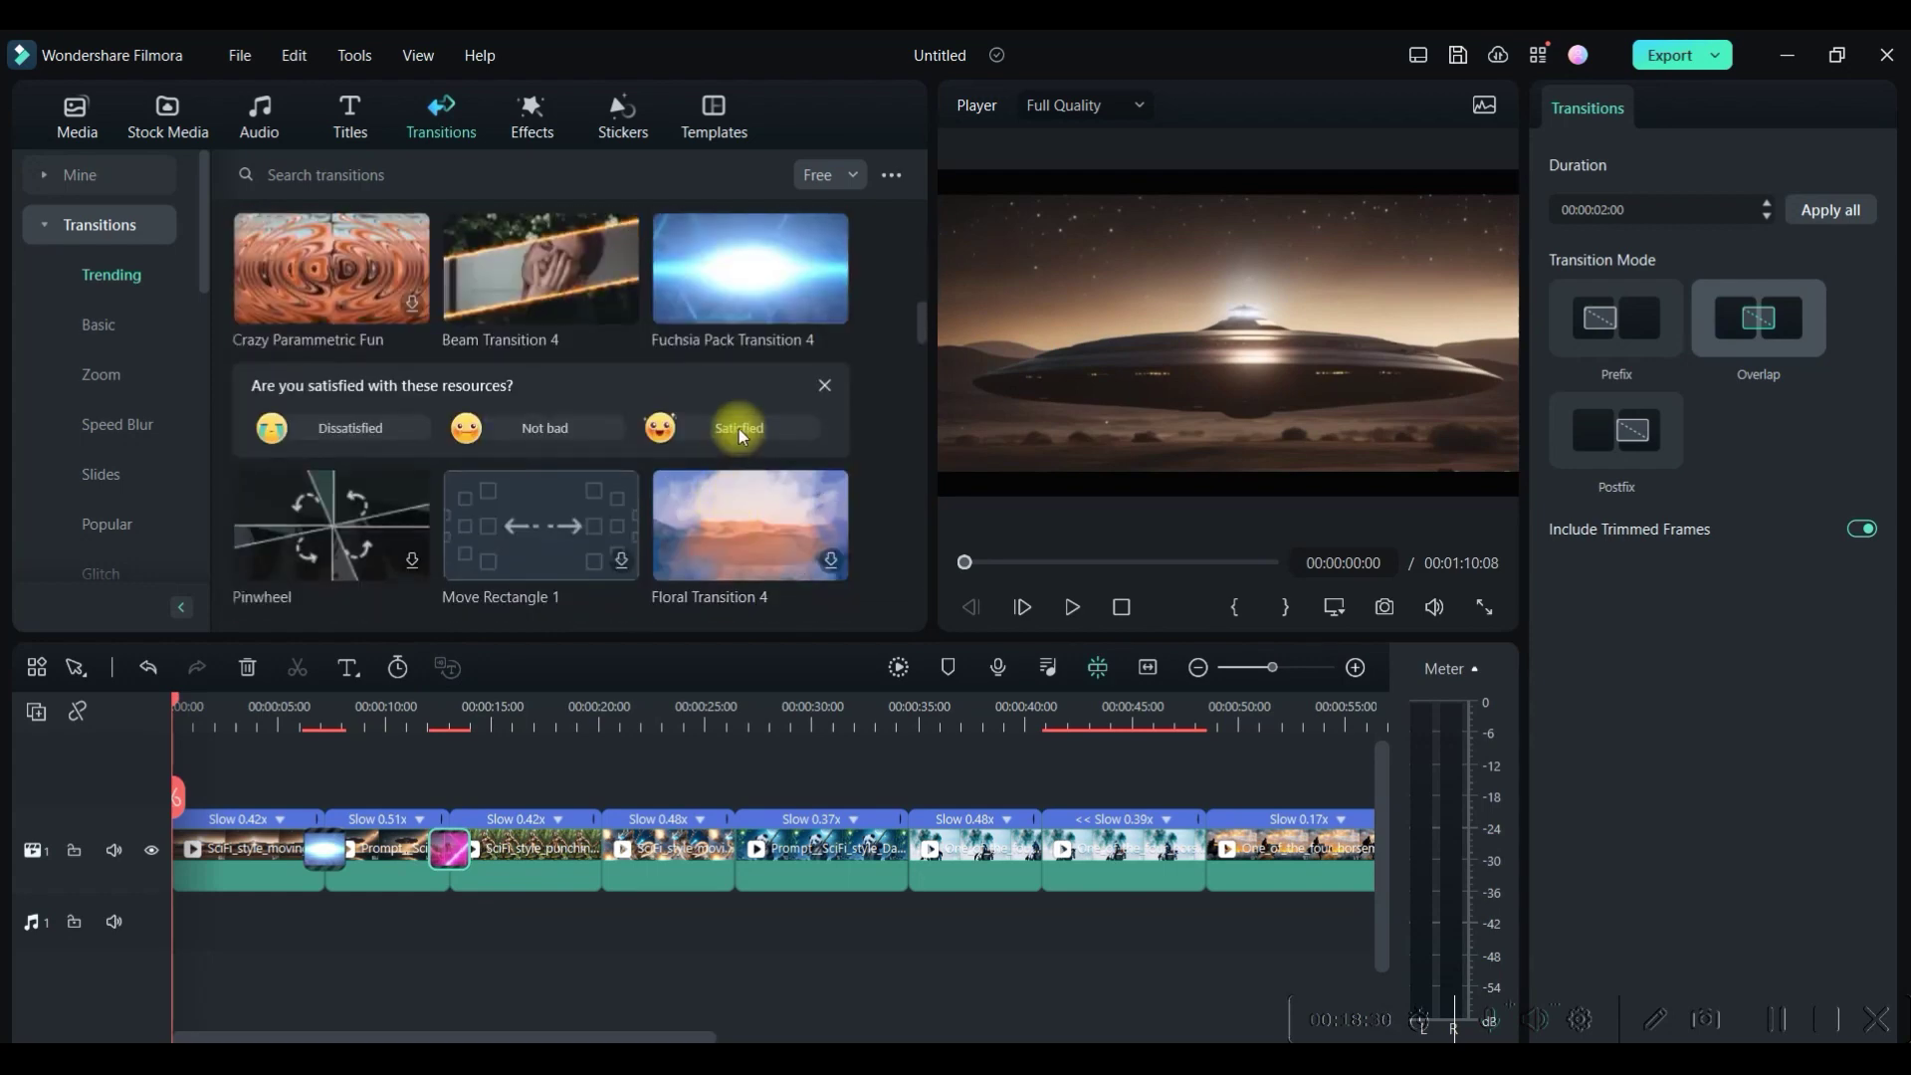
{"action": "left_click_drag", "start_coordinate": [759, 266], "coordinate": [596, 871]}
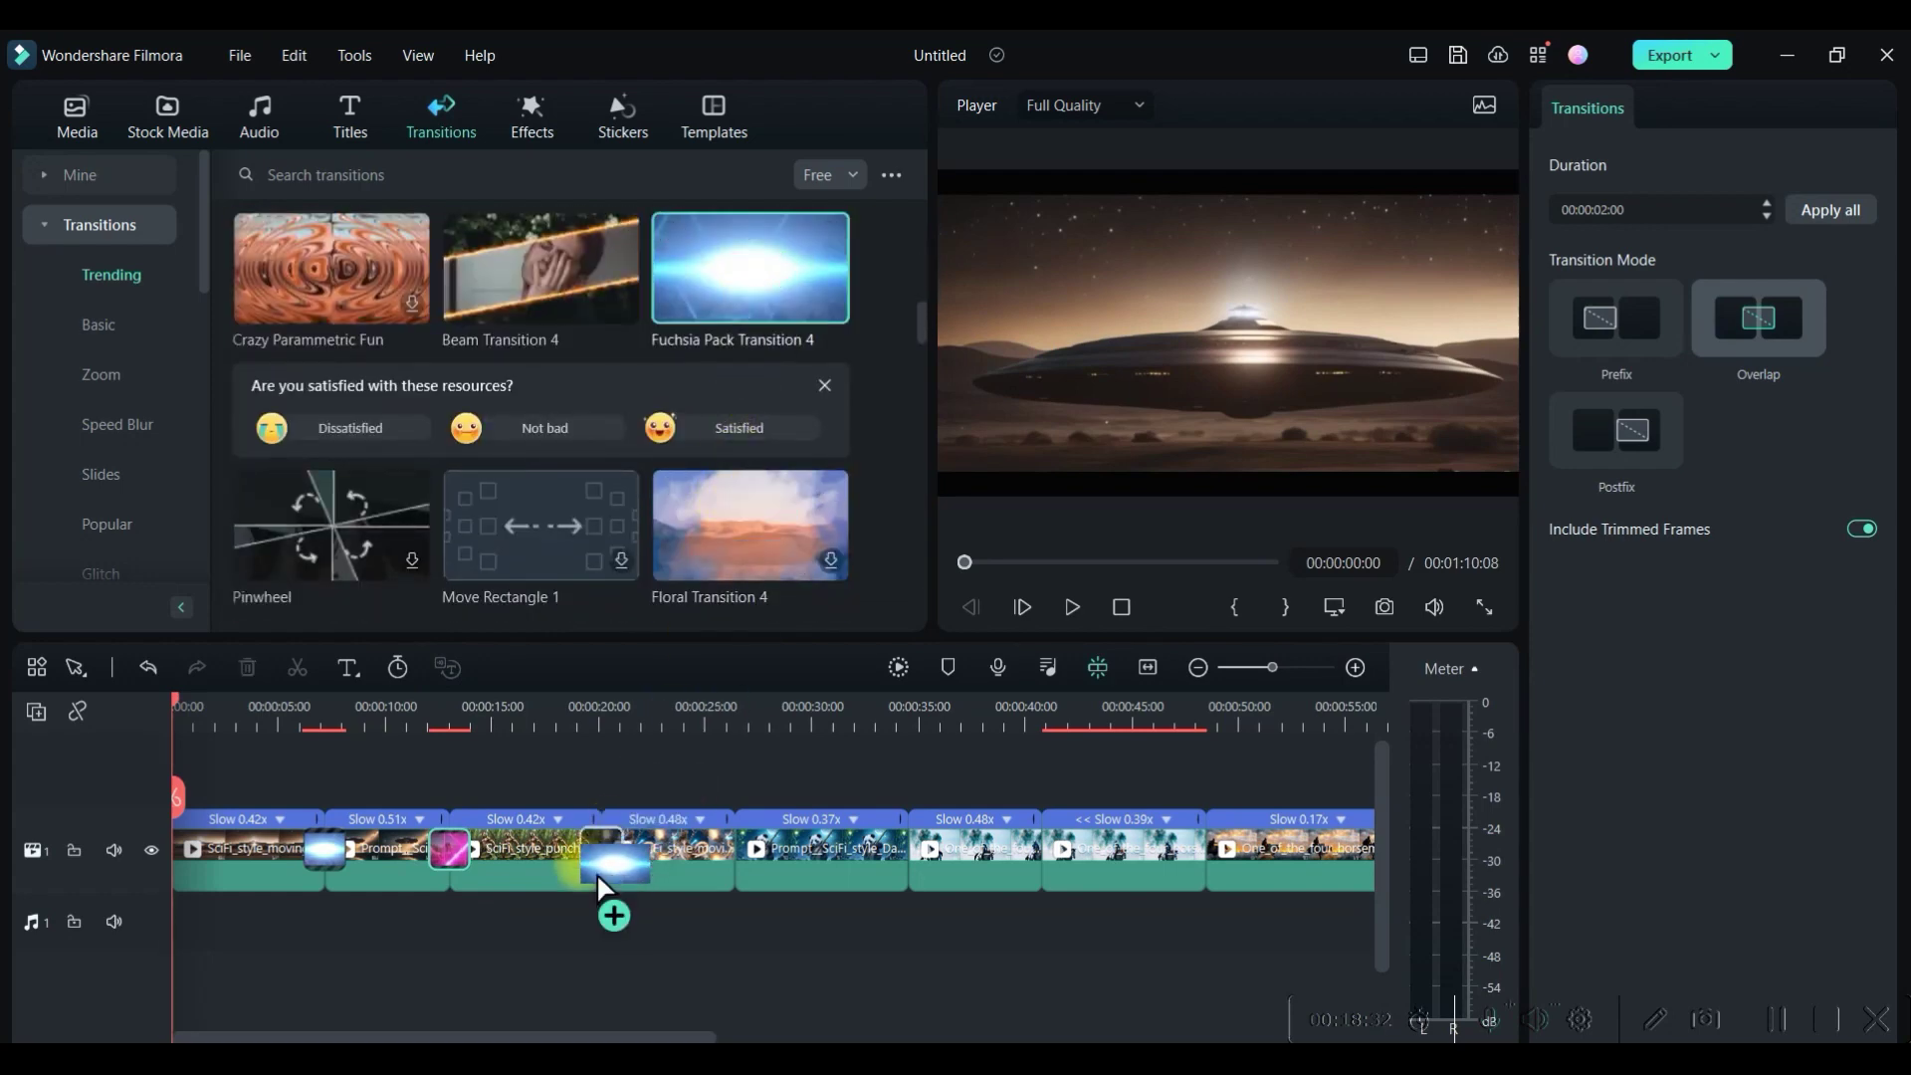
{"action": "scroll", "coordinate": [683, 478], "scroll_direction": "down", "scroll_amount": 3}
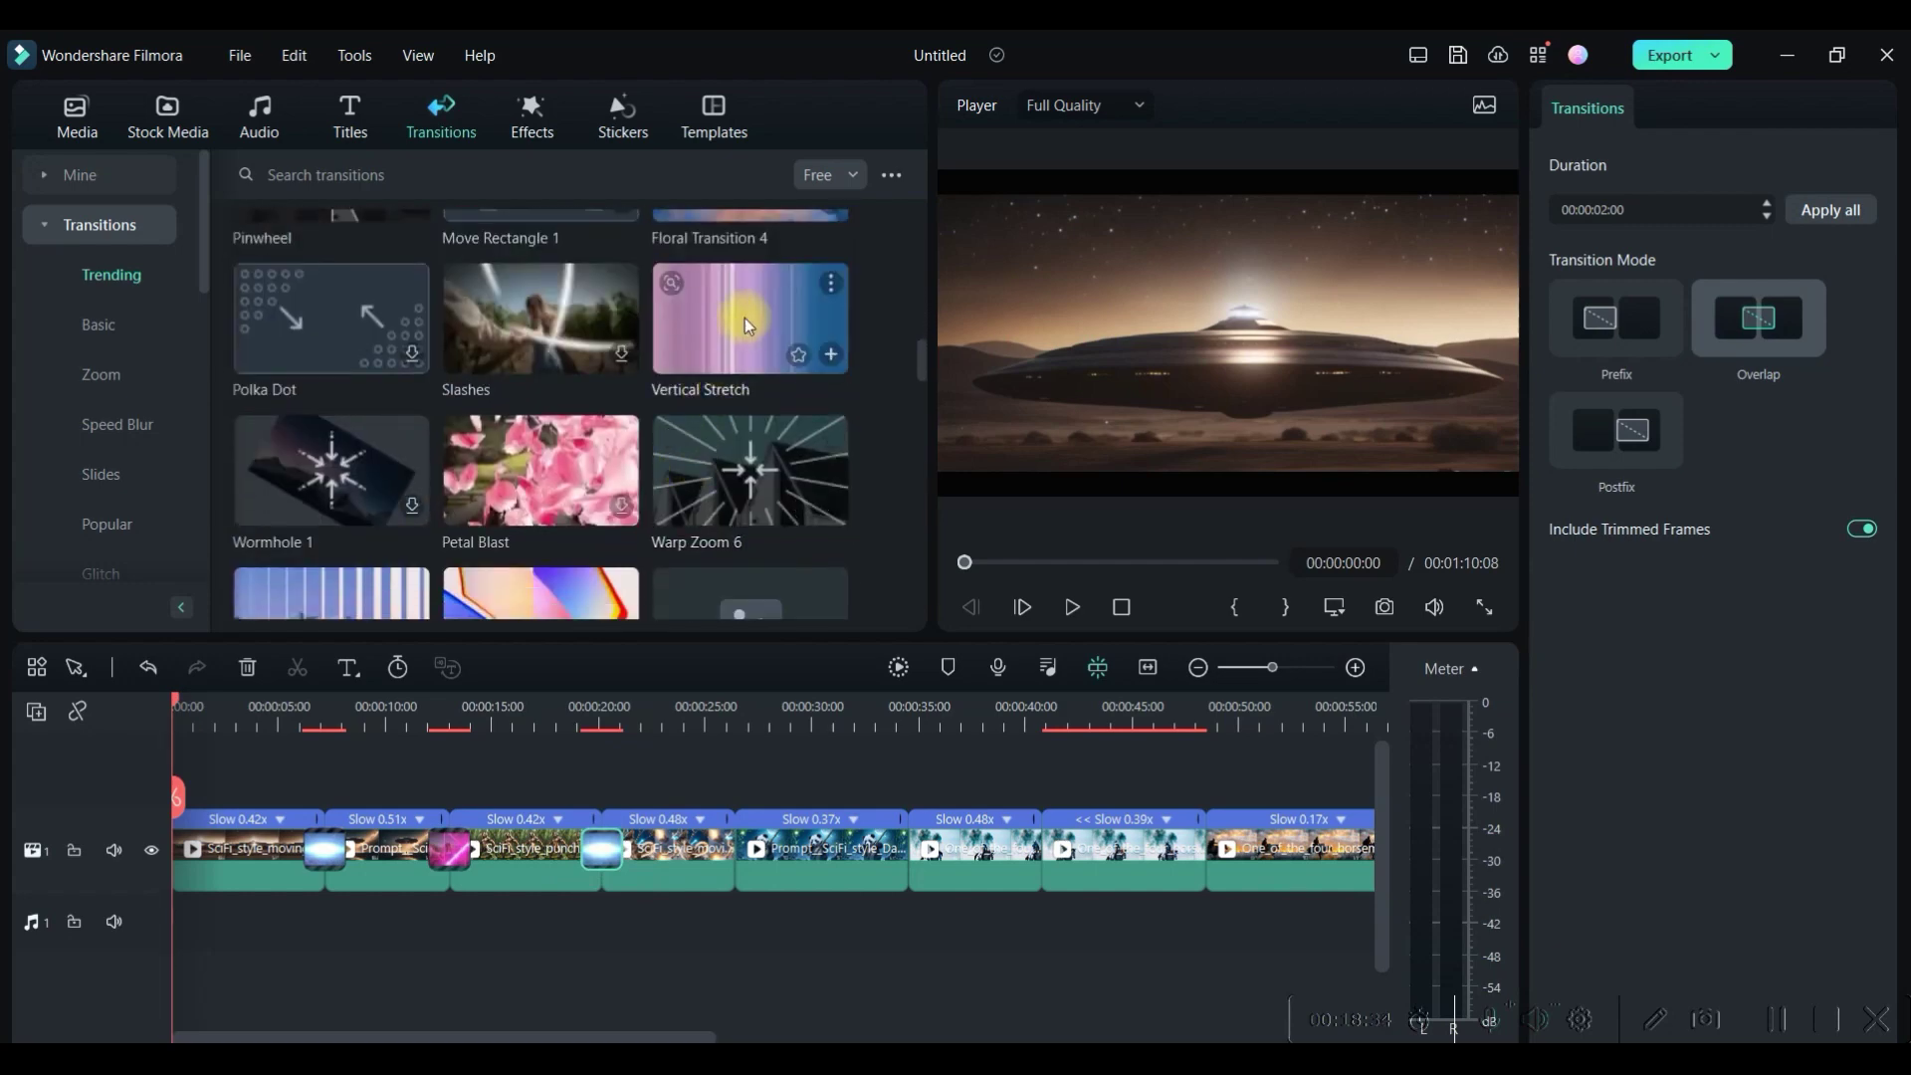
{"action": "mouse_move", "coordinate": [745, 319]}
{"action": "left_mouse_down"}
{"action": "mouse_move", "coordinate": [780, 675]}
{"action": "mouse_move", "coordinate": [736, 858]}
{"action": "left_mouse_up"}
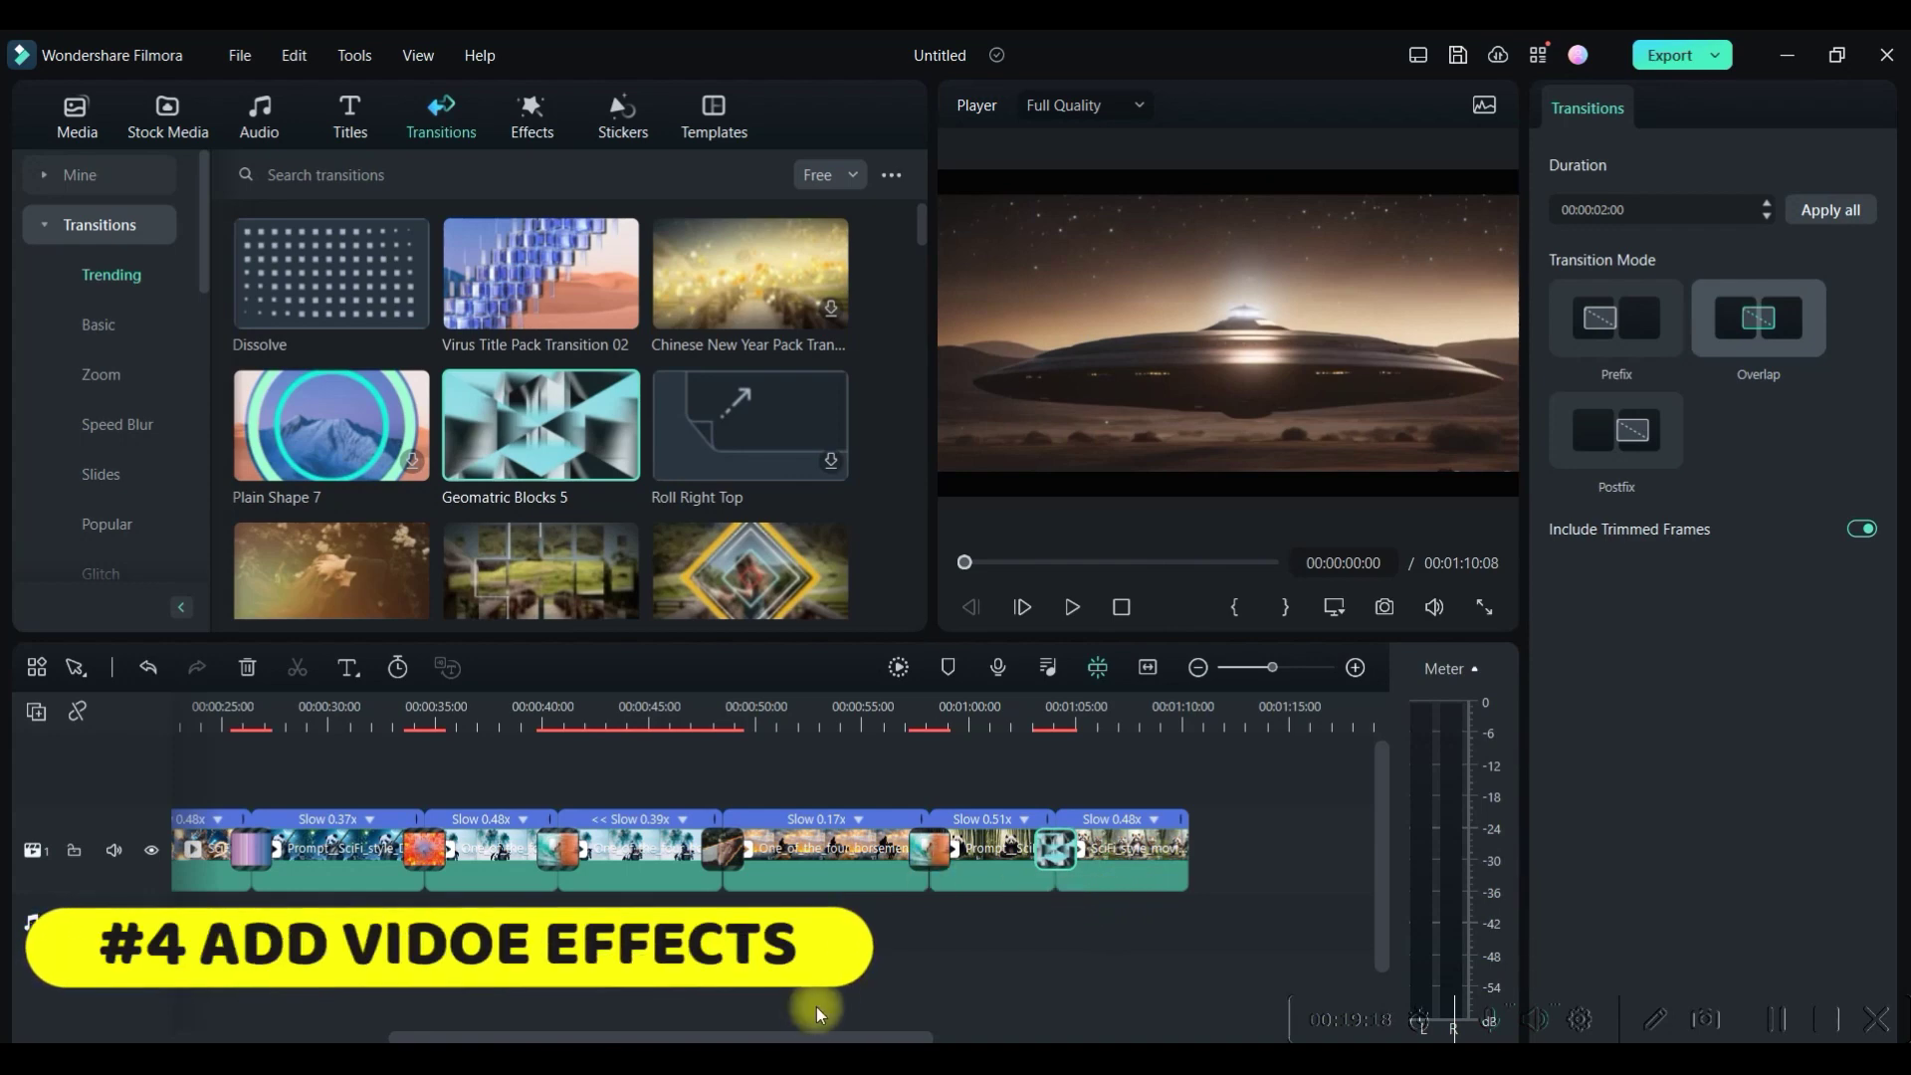
{"action": "left_click_drag", "start_coordinate": [801, 1034], "coordinate": [482, 1030]}
Add two lengthened Beam Flow 6 effects, the first running about seven seconds
{"action": "left_click", "coordinate": [389, 856]}
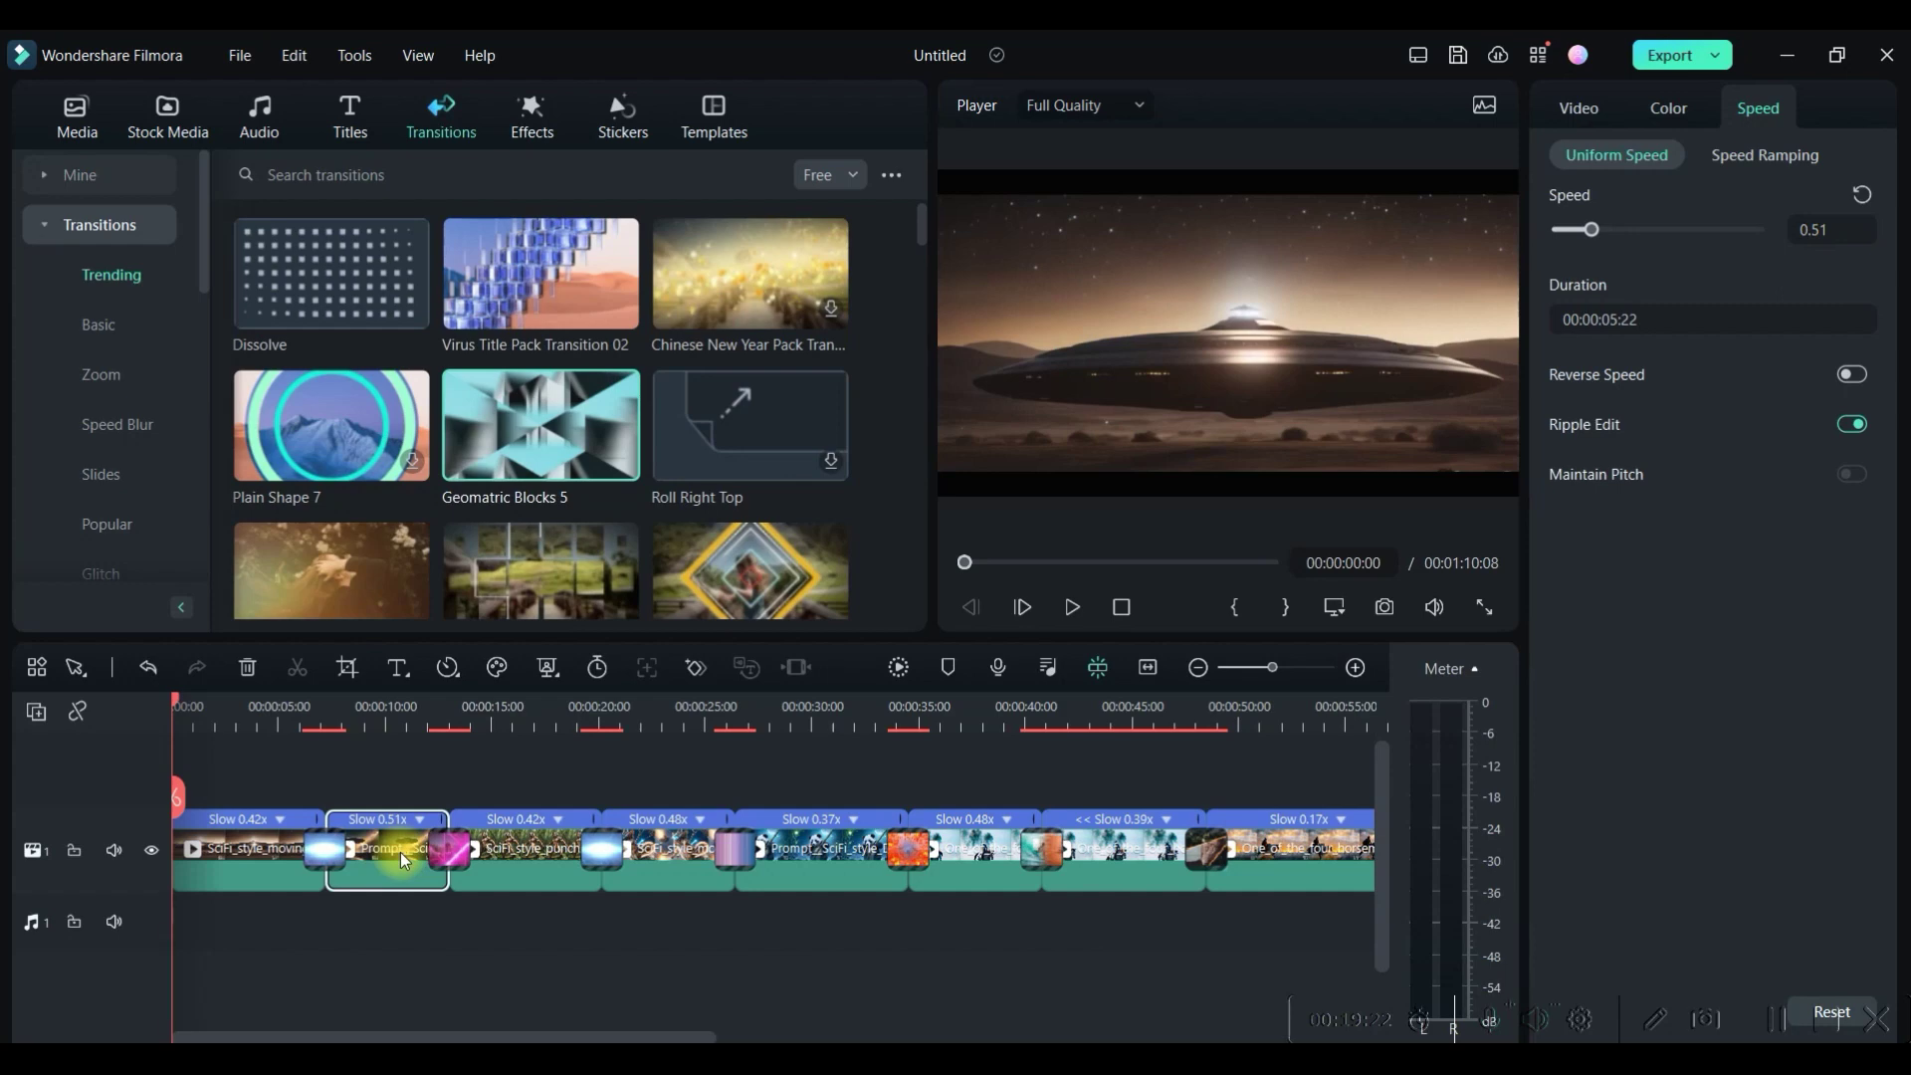
{"action": "left_click", "coordinate": [534, 117]}
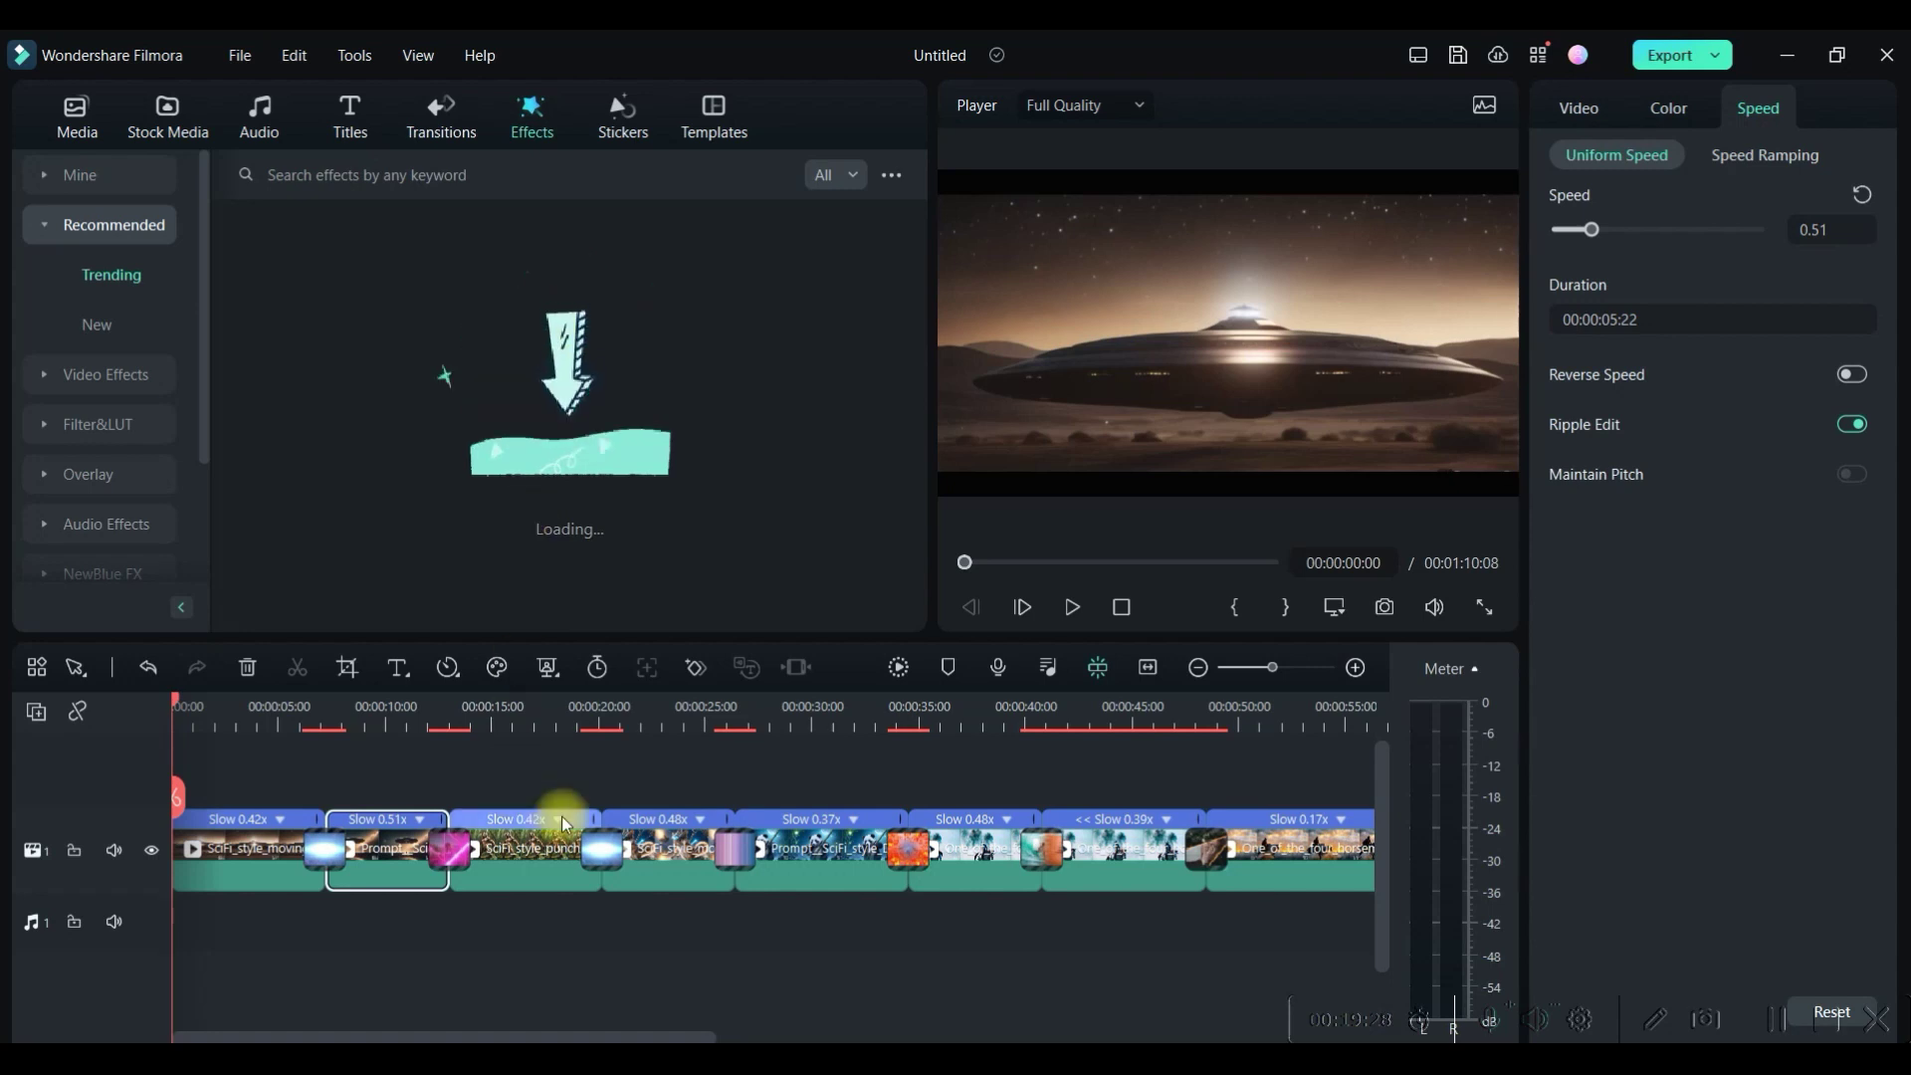
{"action": "scroll", "coordinate": [500, 564], "scroll_direction": "down", "scroll_amount": 2}
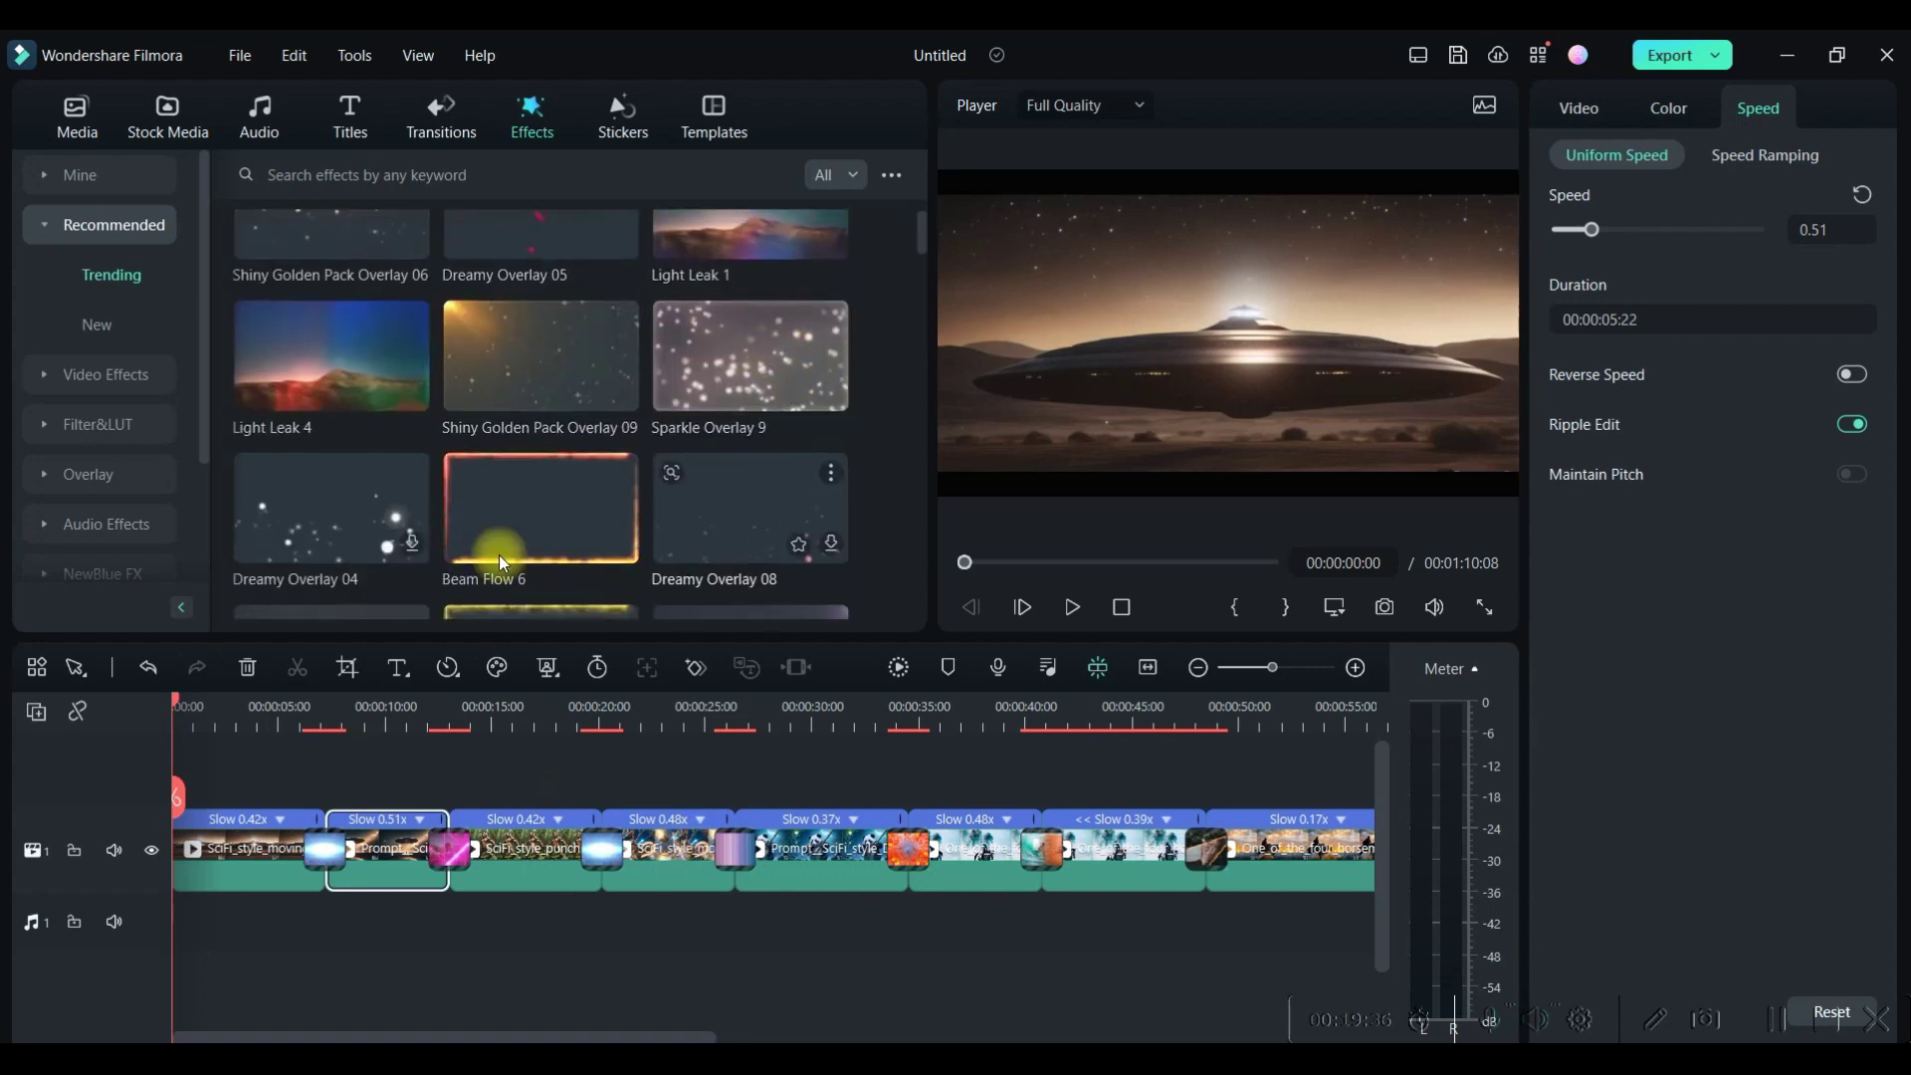
{"action": "scroll", "coordinate": [500, 565], "scroll_direction": "down", "scroll_amount": 1}
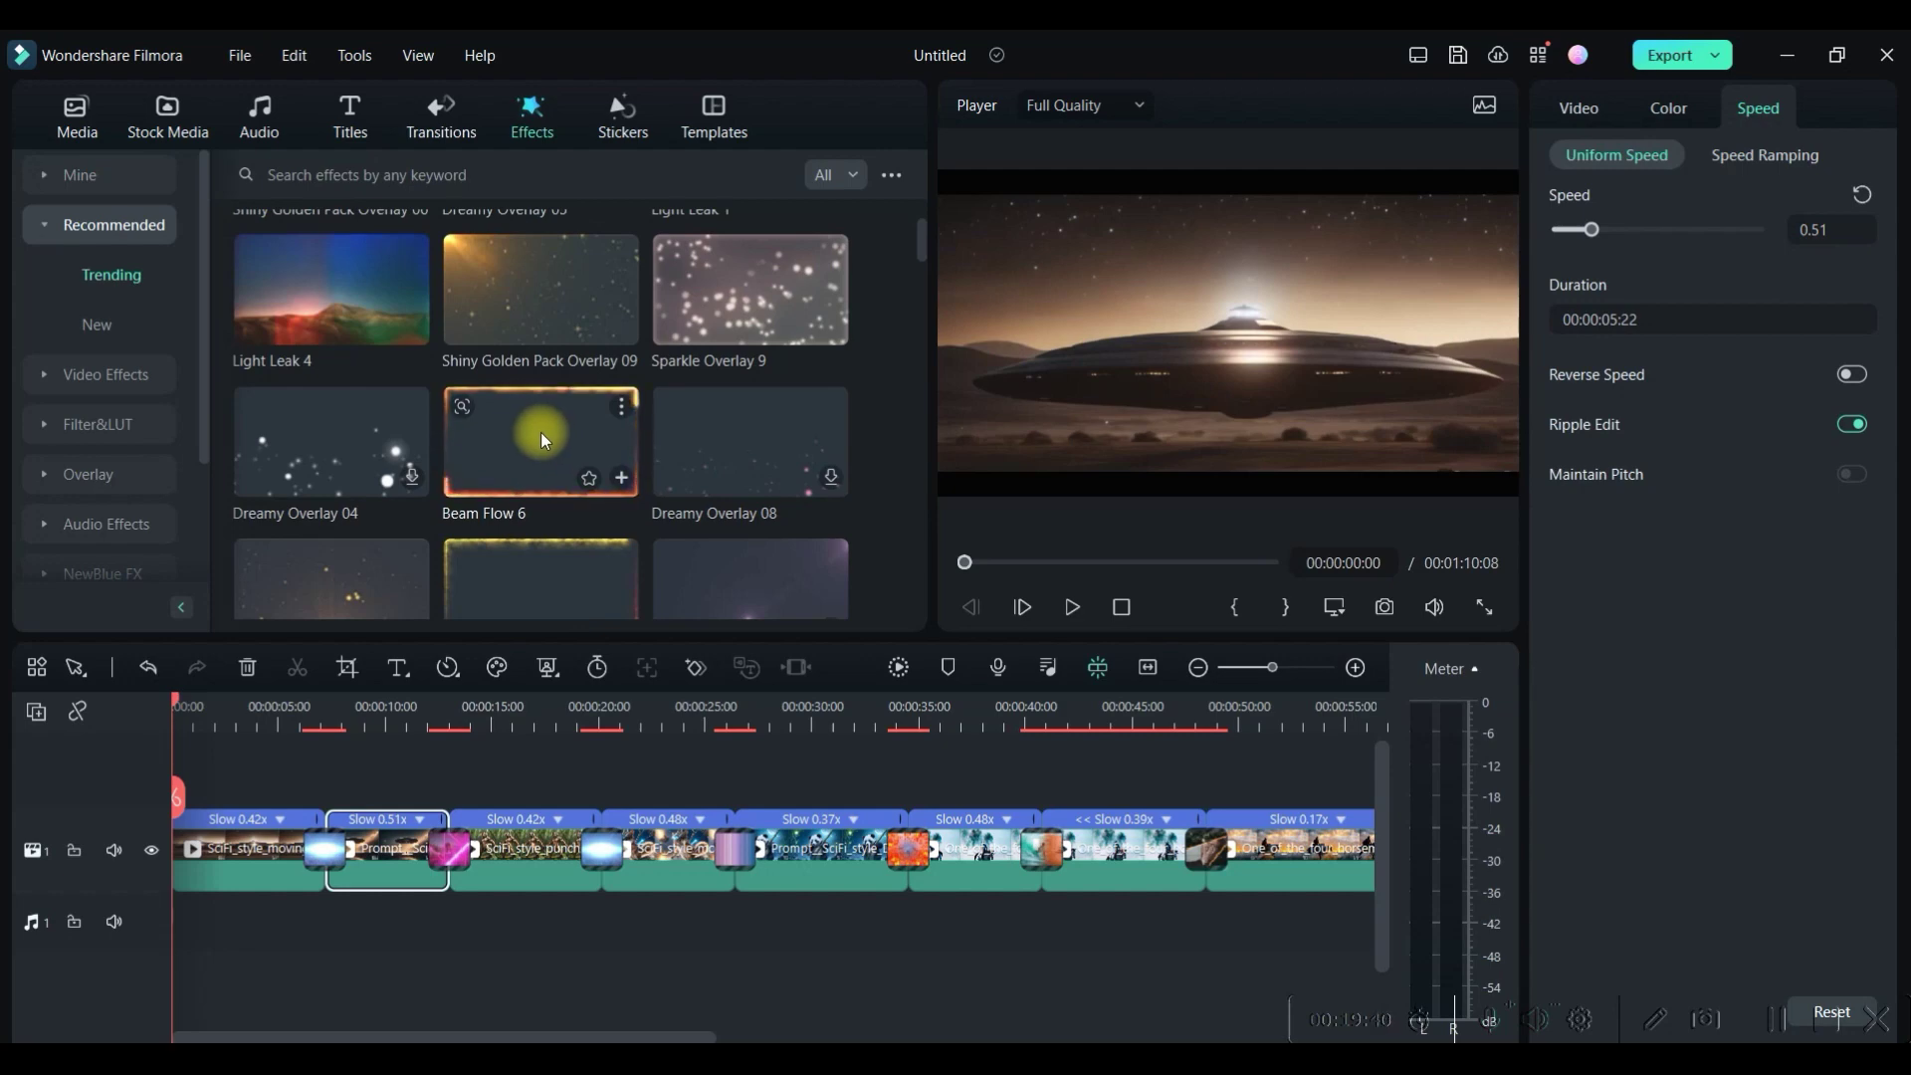
{"action": "scroll", "coordinate": [540, 432], "scroll_direction": "down", "scroll_amount": 5}
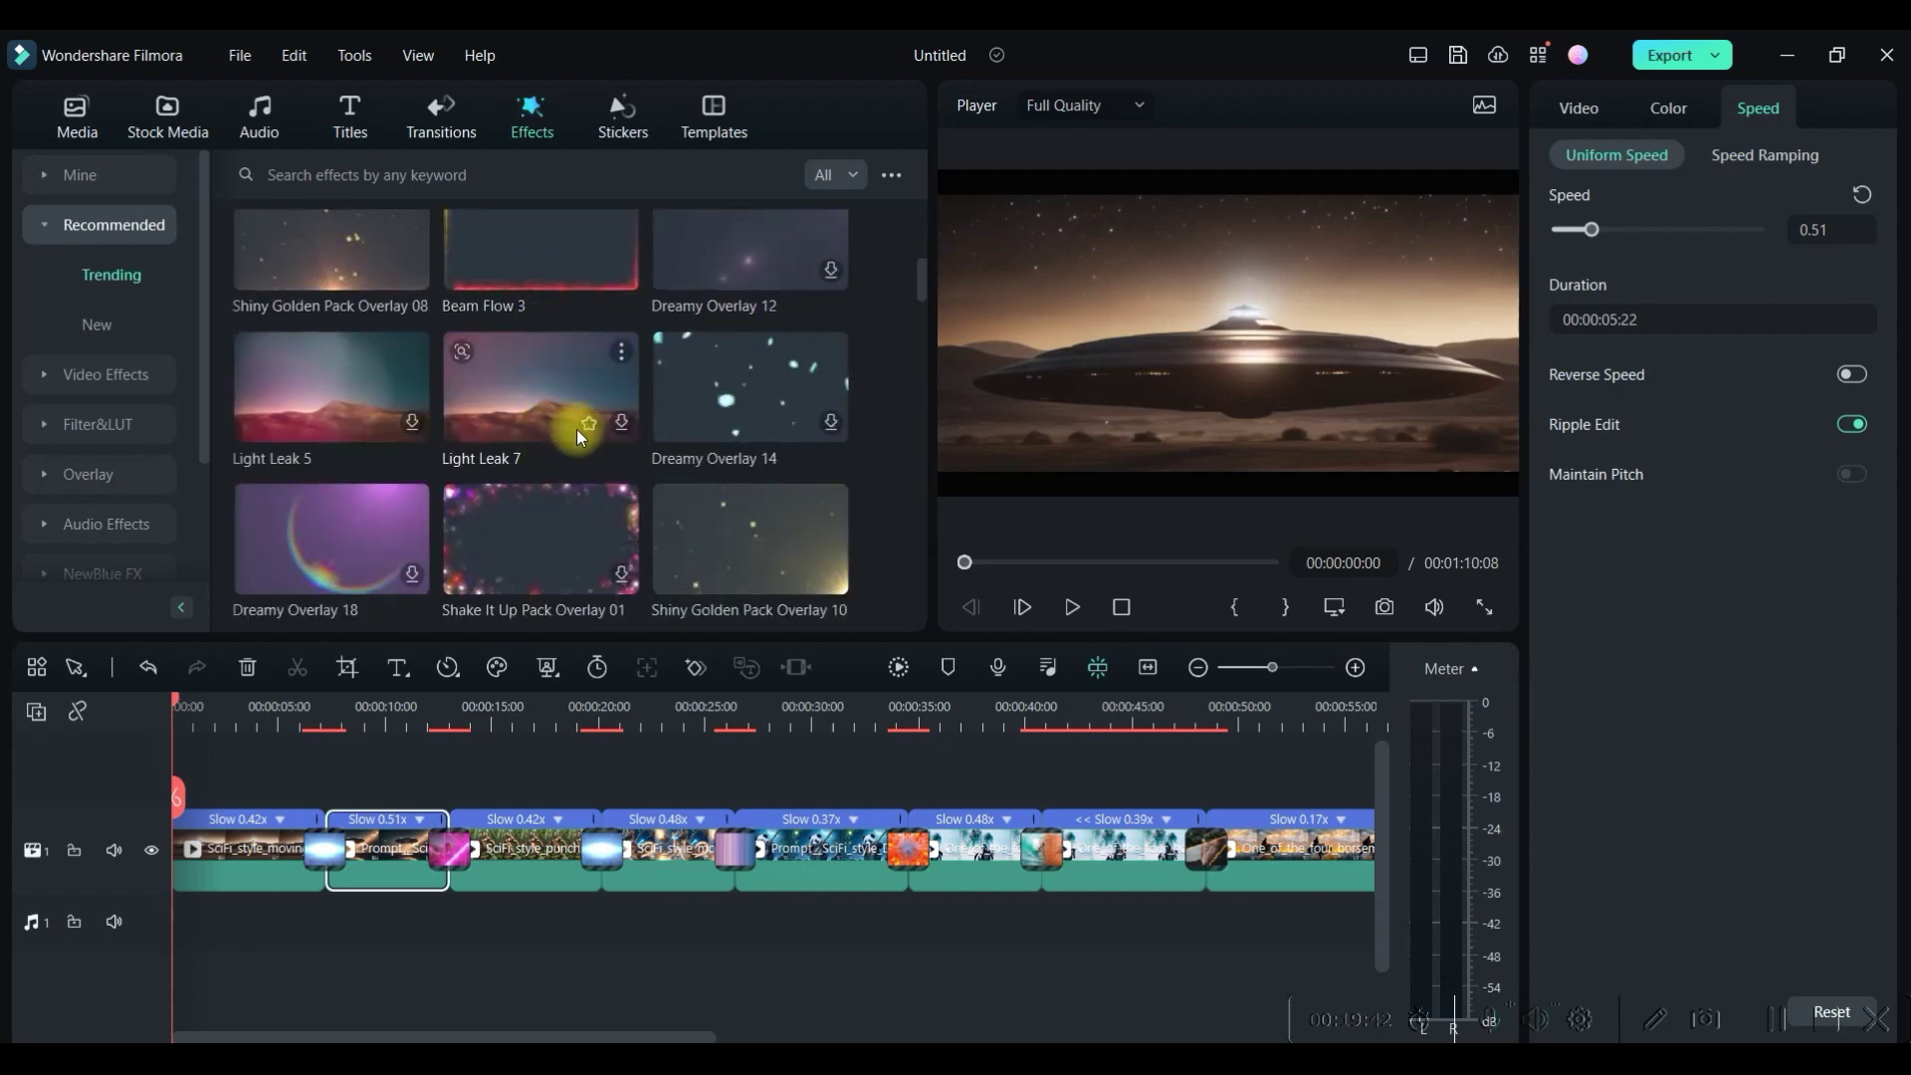
{"action": "scroll", "coordinate": [576, 429], "scroll_direction": "up", "scroll_amount": 2}
{"action": "scroll", "coordinate": [577, 429], "scroll_direction": "up", "scroll_amount": 2}
{"action": "mouse_move", "coordinate": [560, 428]}
{"action": "left_mouse_down"}
{"action": "mouse_move", "coordinate": [492, 604]}
{"action": "mouse_move", "coordinate": [198, 798]}
{"action": "mouse_move", "coordinate": [173, 789]}
{"action": "left_mouse_up"}
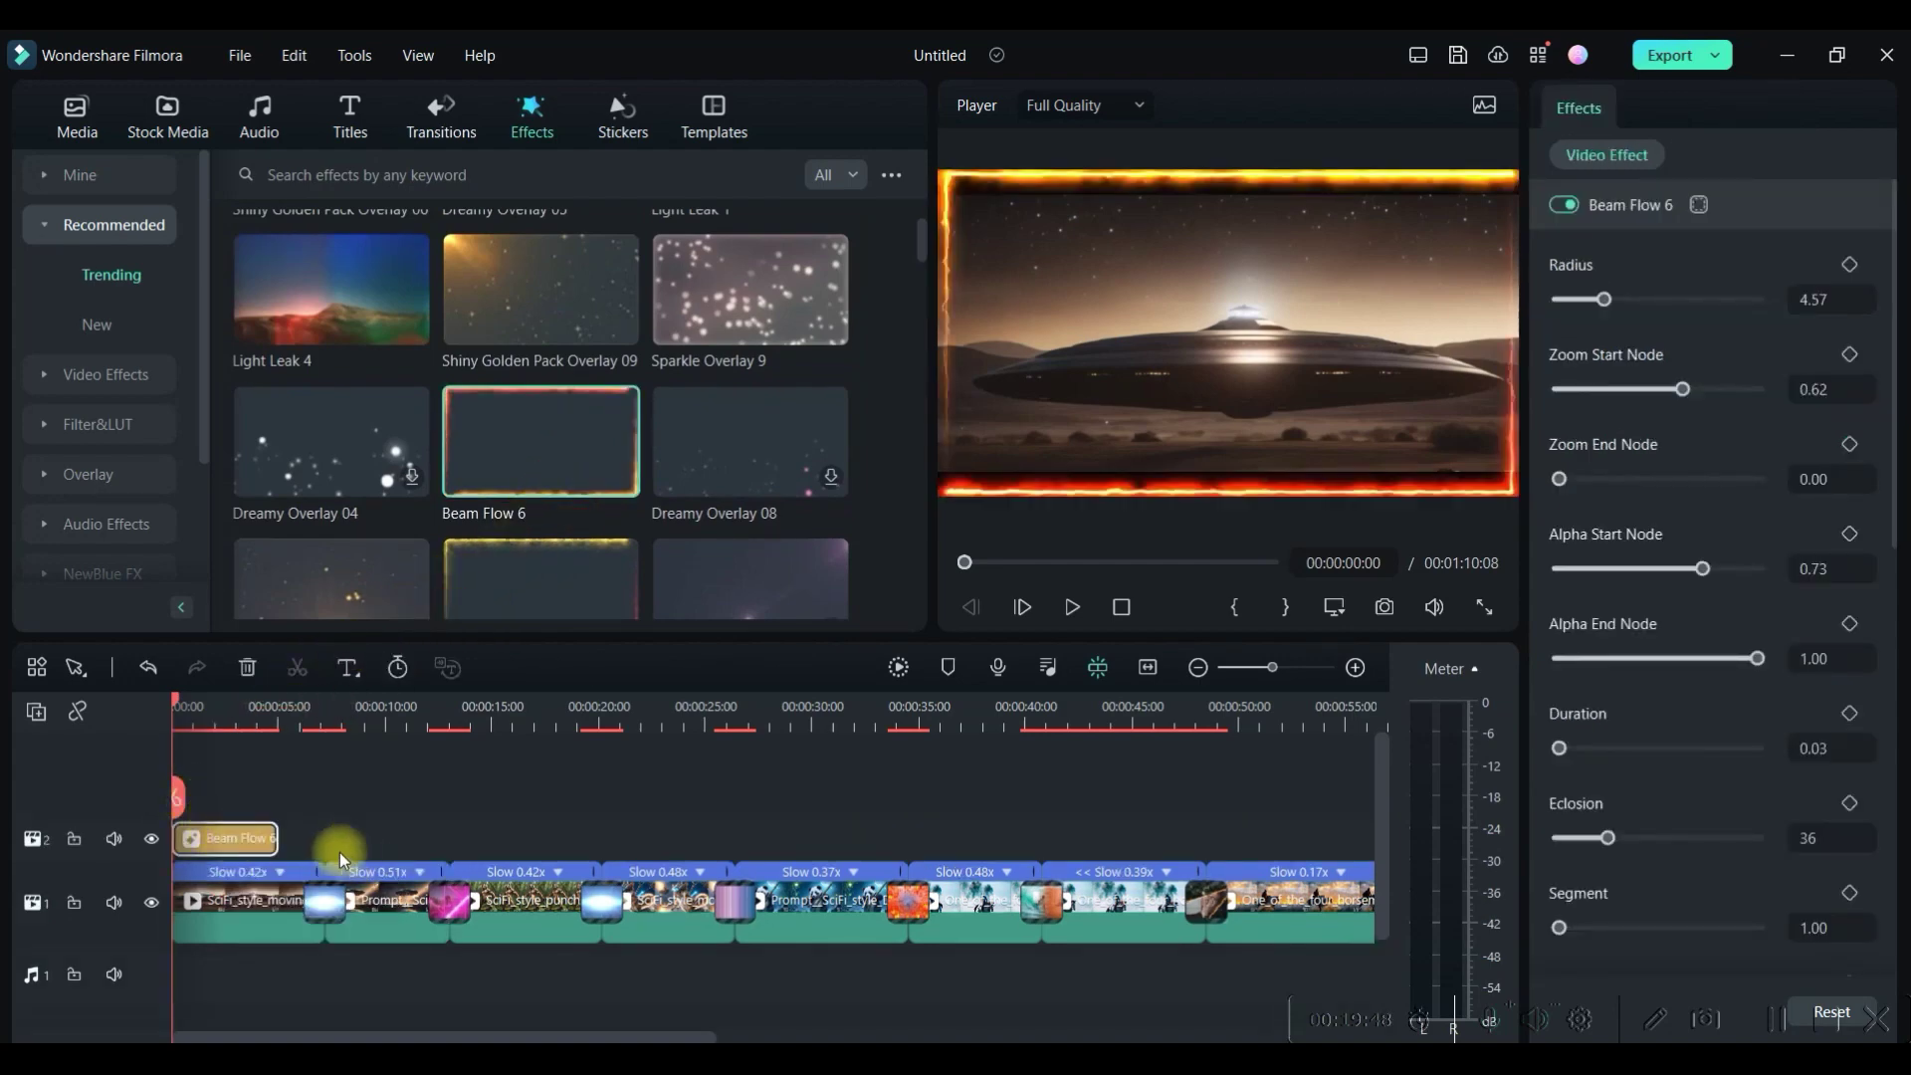
{"action": "left_click_drag", "start_coordinate": [277, 838], "coordinate": [324, 837]}
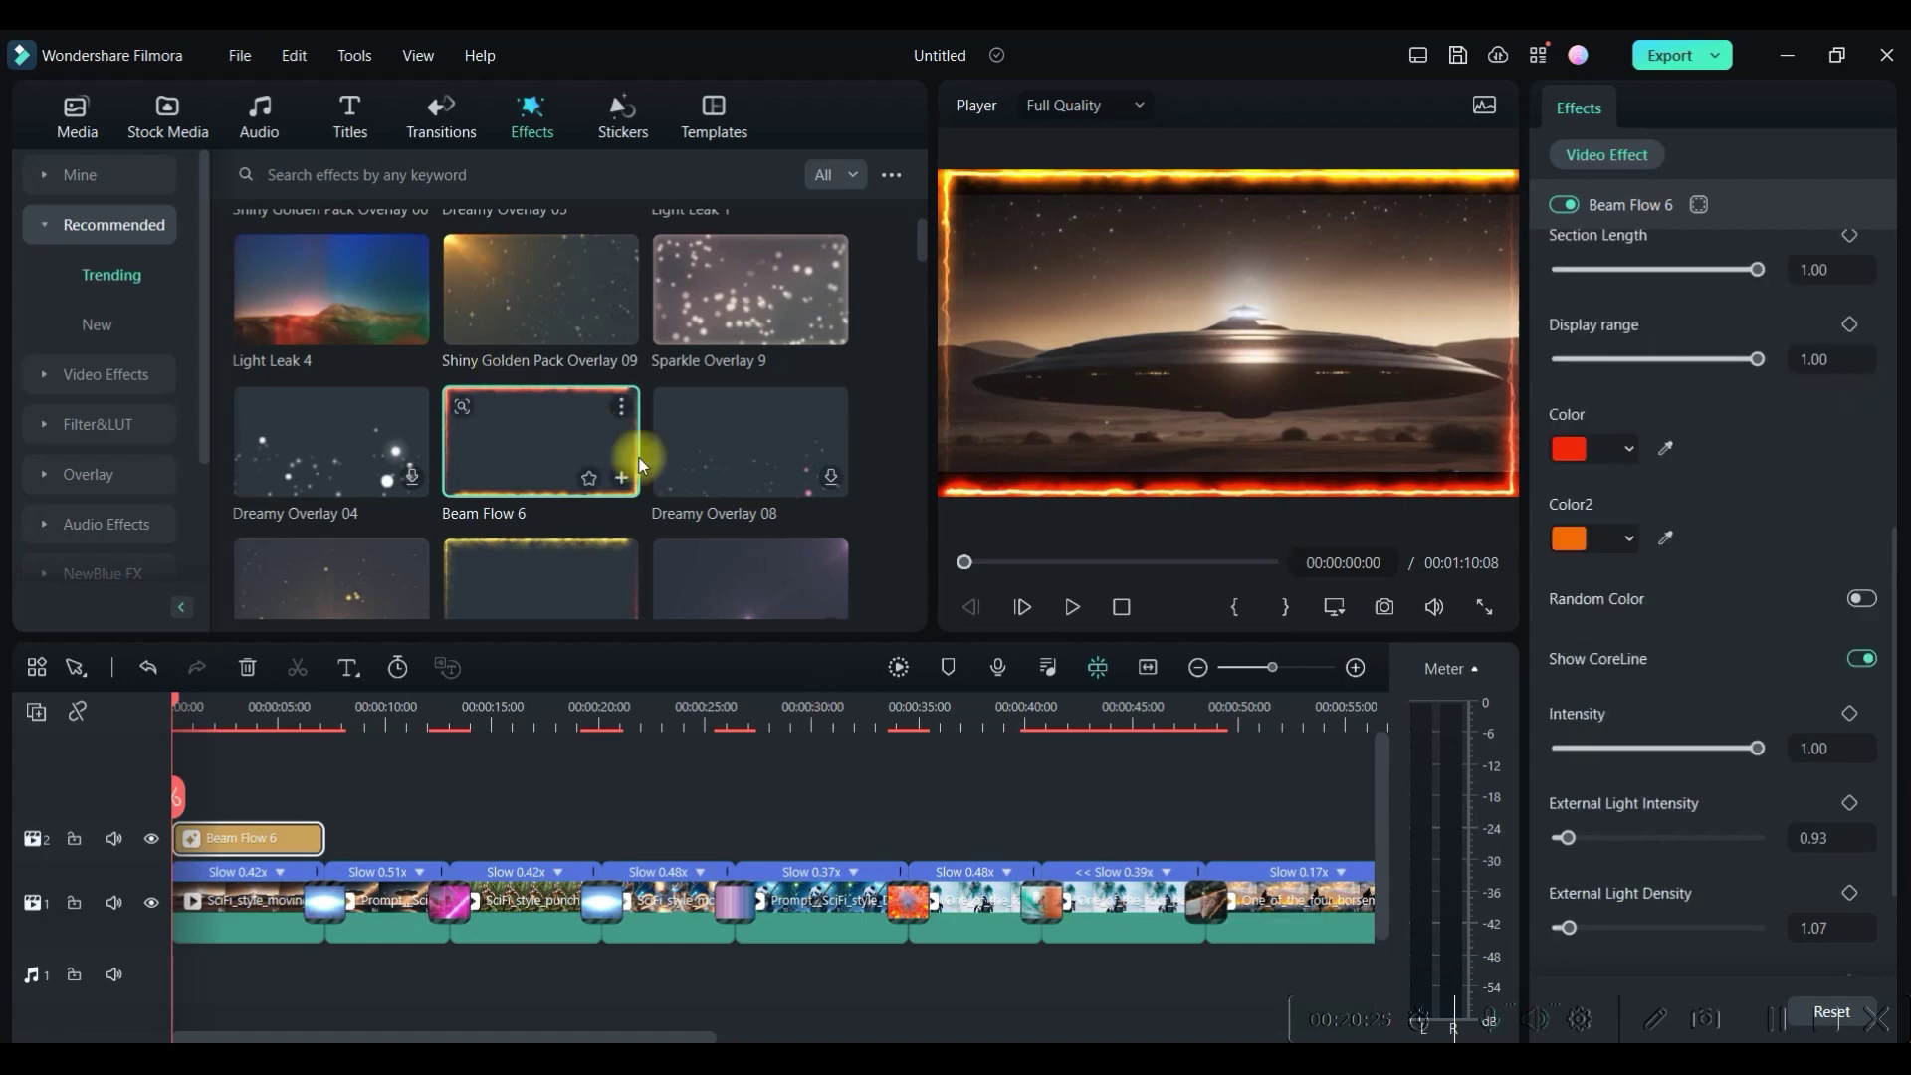
{"action": "left_click_drag", "start_coordinate": [602, 440], "coordinate": [388, 847]}
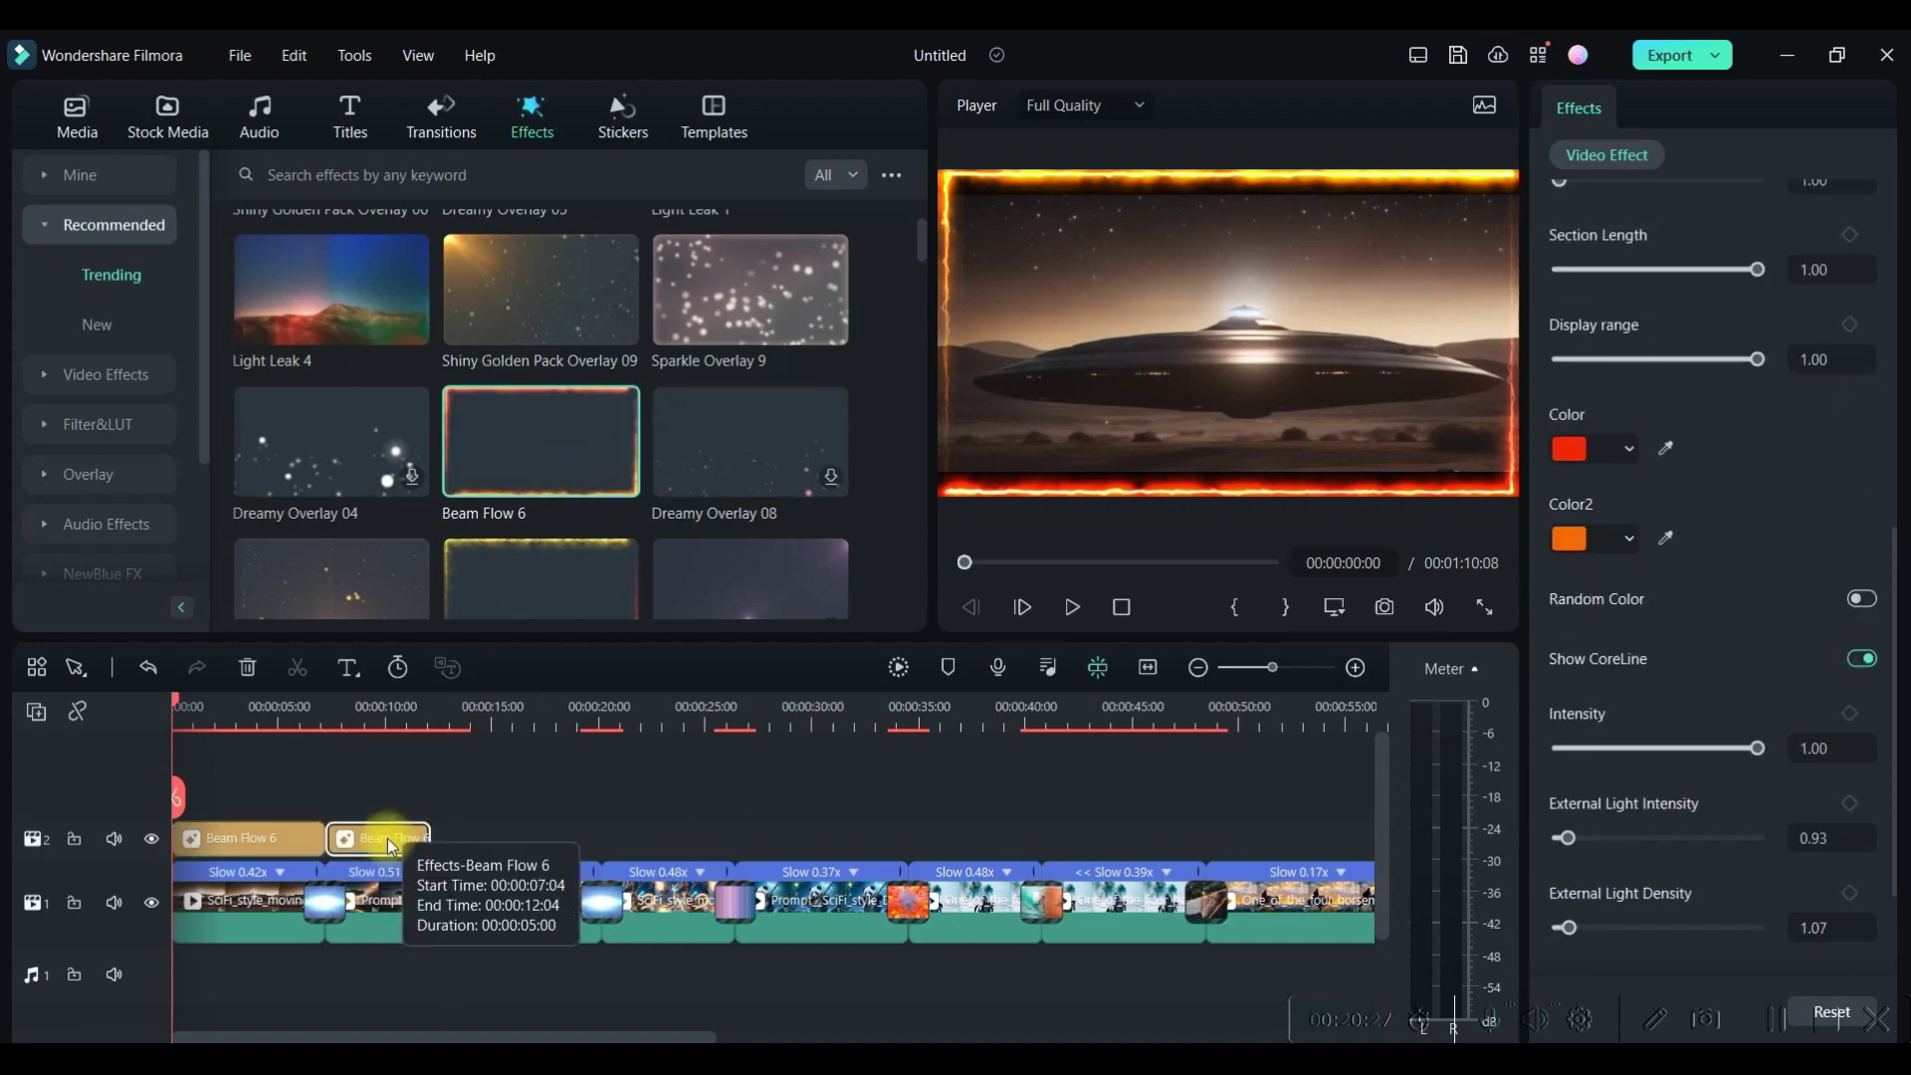
{"action": "left_click_drag", "start_coordinate": [428, 838], "coordinate": [449, 833]}
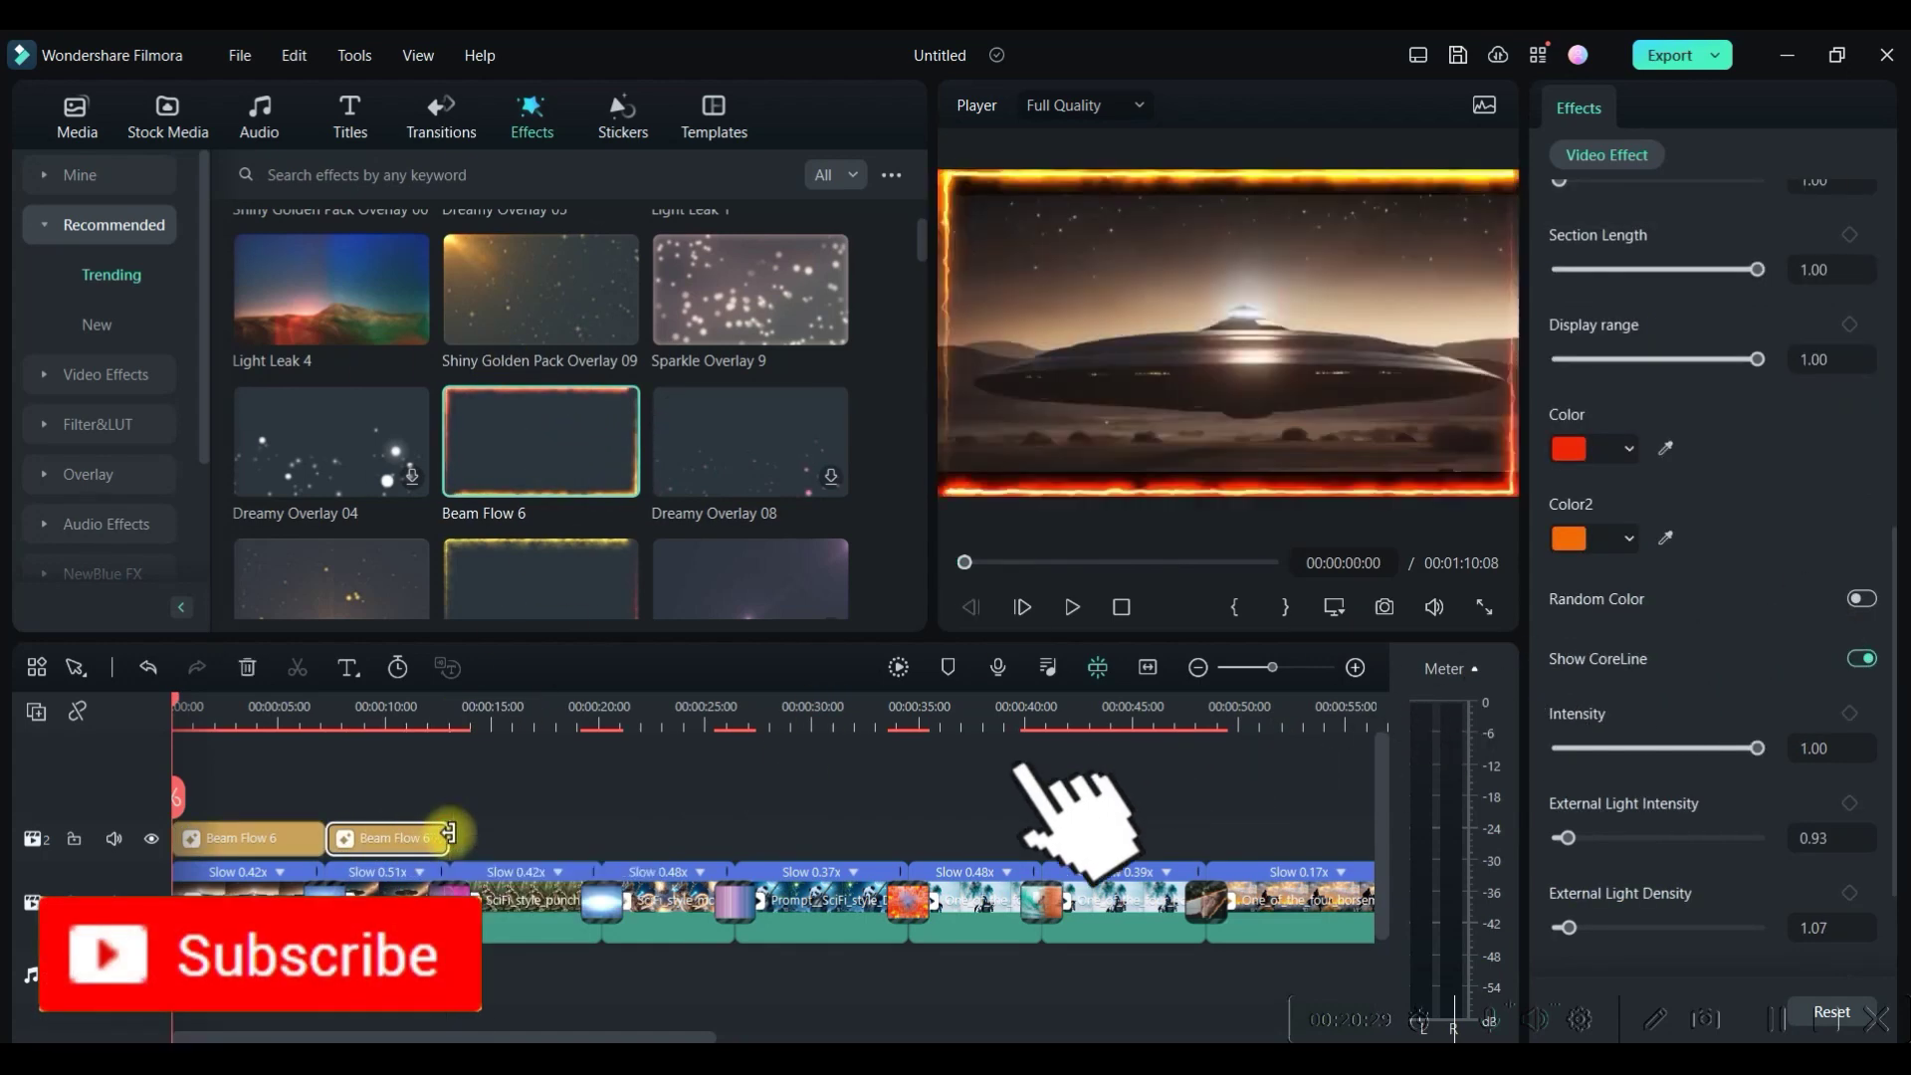
Preview the beams, then add a third Beam Flow 6 ending at 00:00:20:20, plus Shiny Golden Pack Overlay 09
{"action": "left_click", "coordinate": [327, 732]}
{"action": "left_click", "coordinate": [1075, 609]}
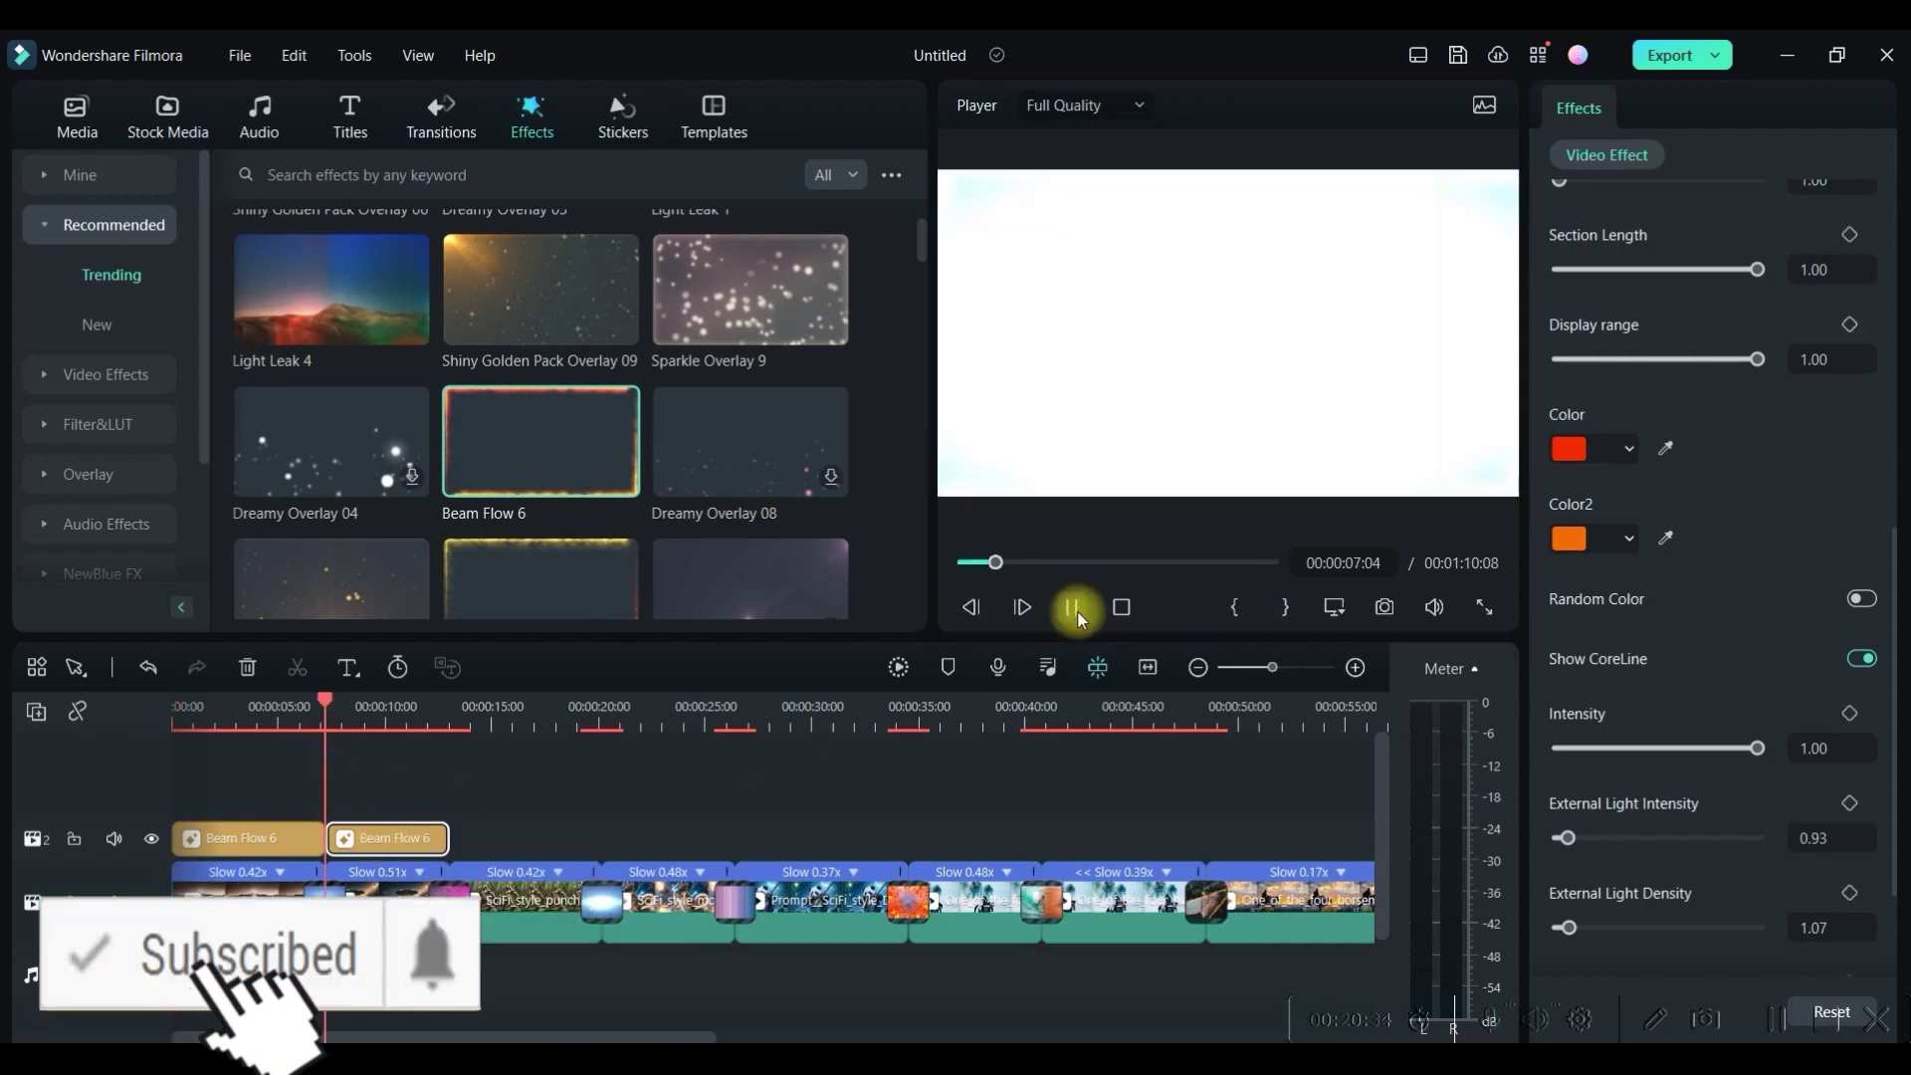
{"action": "left_click", "coordinate": [1075, 611]}
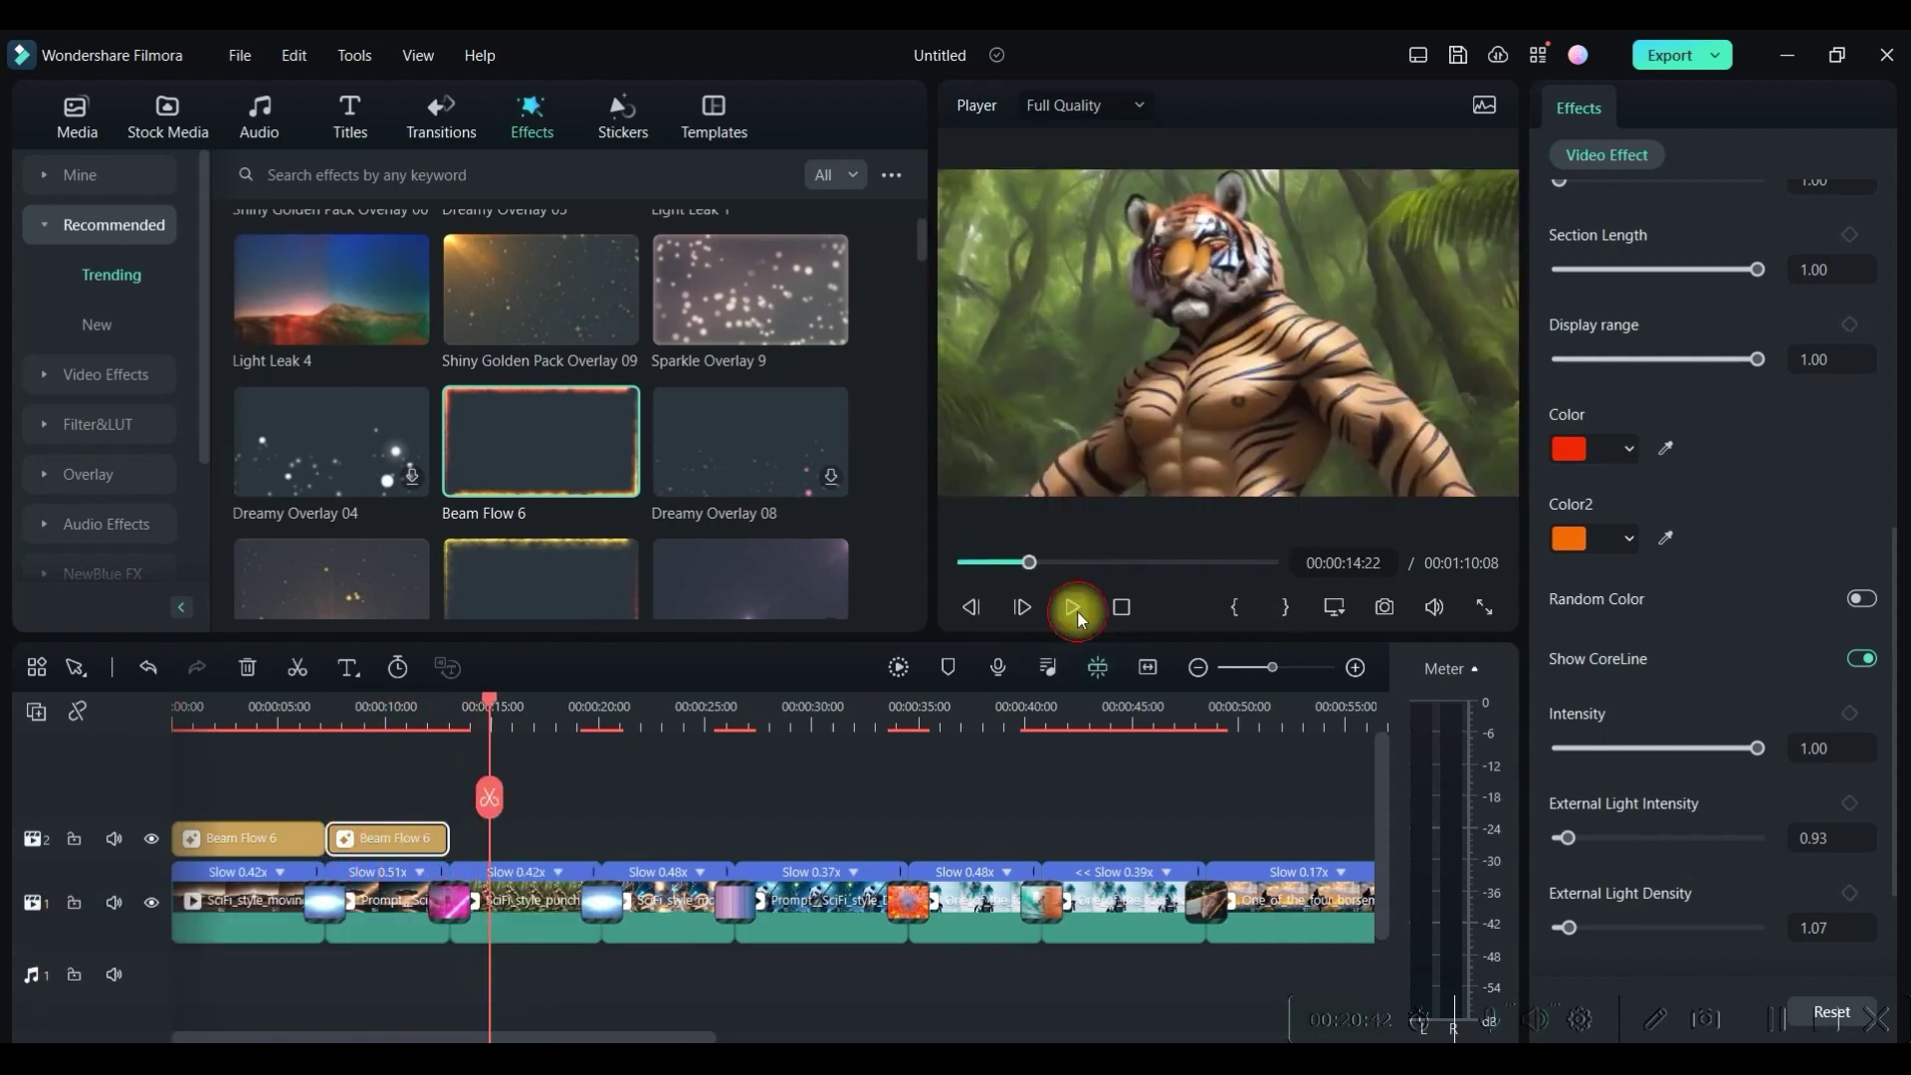
{"action": "mouse_move", "coordinate": [540, 441]}
{"action": "left_mouse_down"}
{"action": "mouse_move", "coordinate": [493, 838]}
{"action": "mouse_move", "coordinate": [609, 837]}
{"action": "left_mouse_up"}
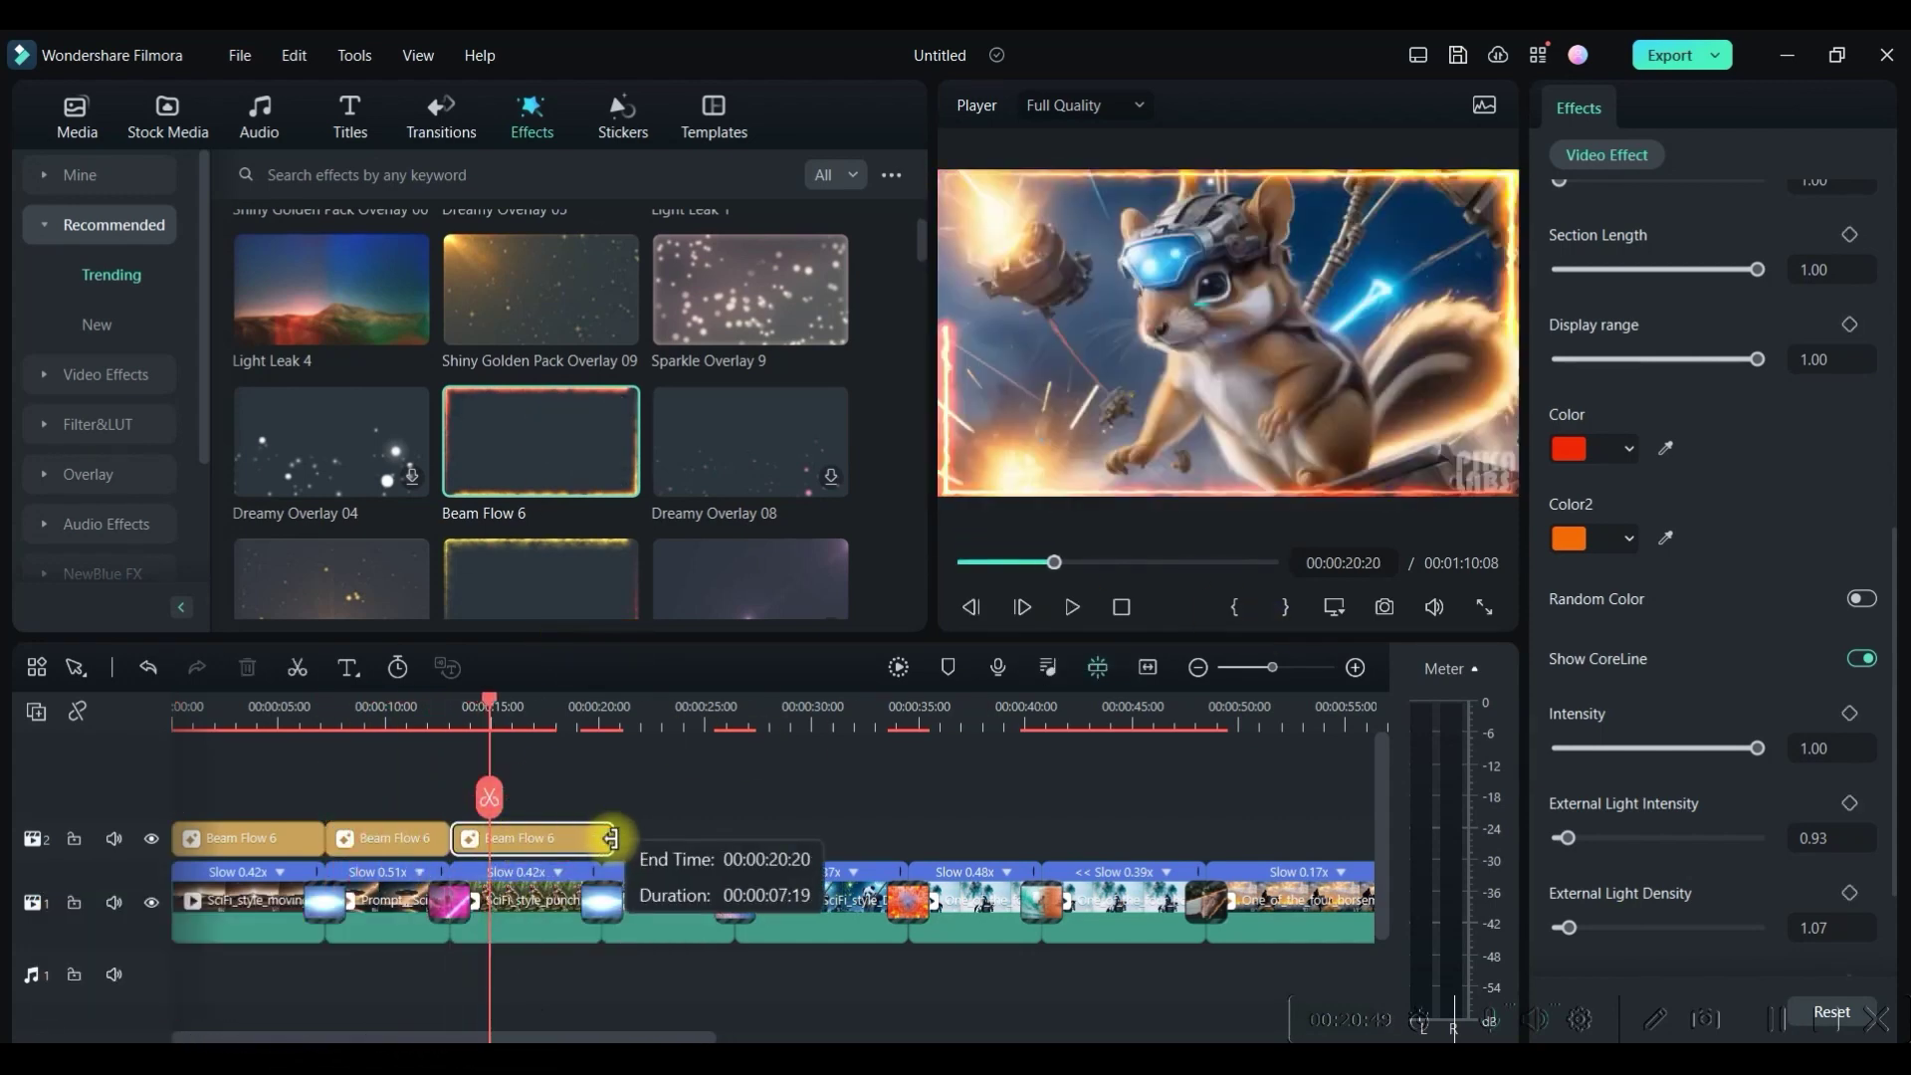
{"action": "left_click_drag", "start_coordinate": [548, 292], "coordinate": [646, 859]}
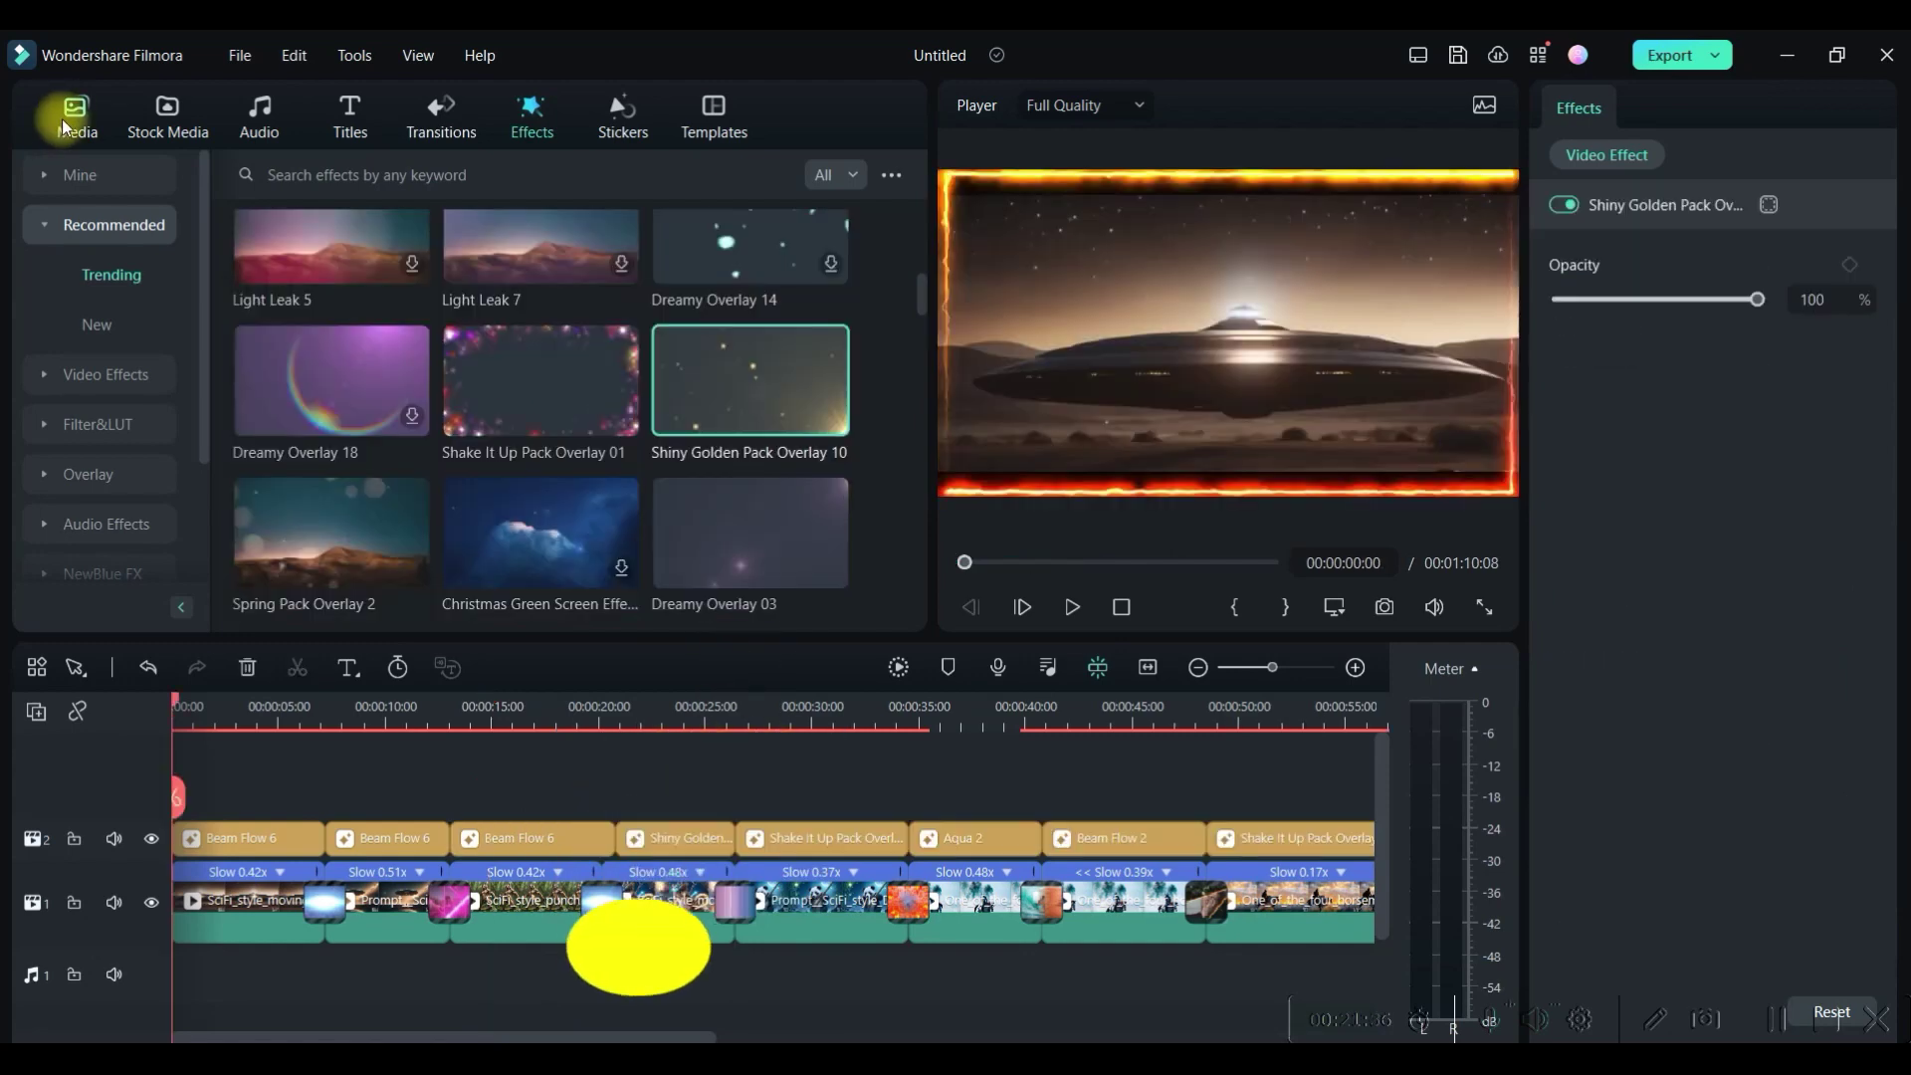
Import the ElevenLabs voiceover from the ASSETS folder and place it on audio track 1
{"action": "left_click", "coordinate": [75, 112]}
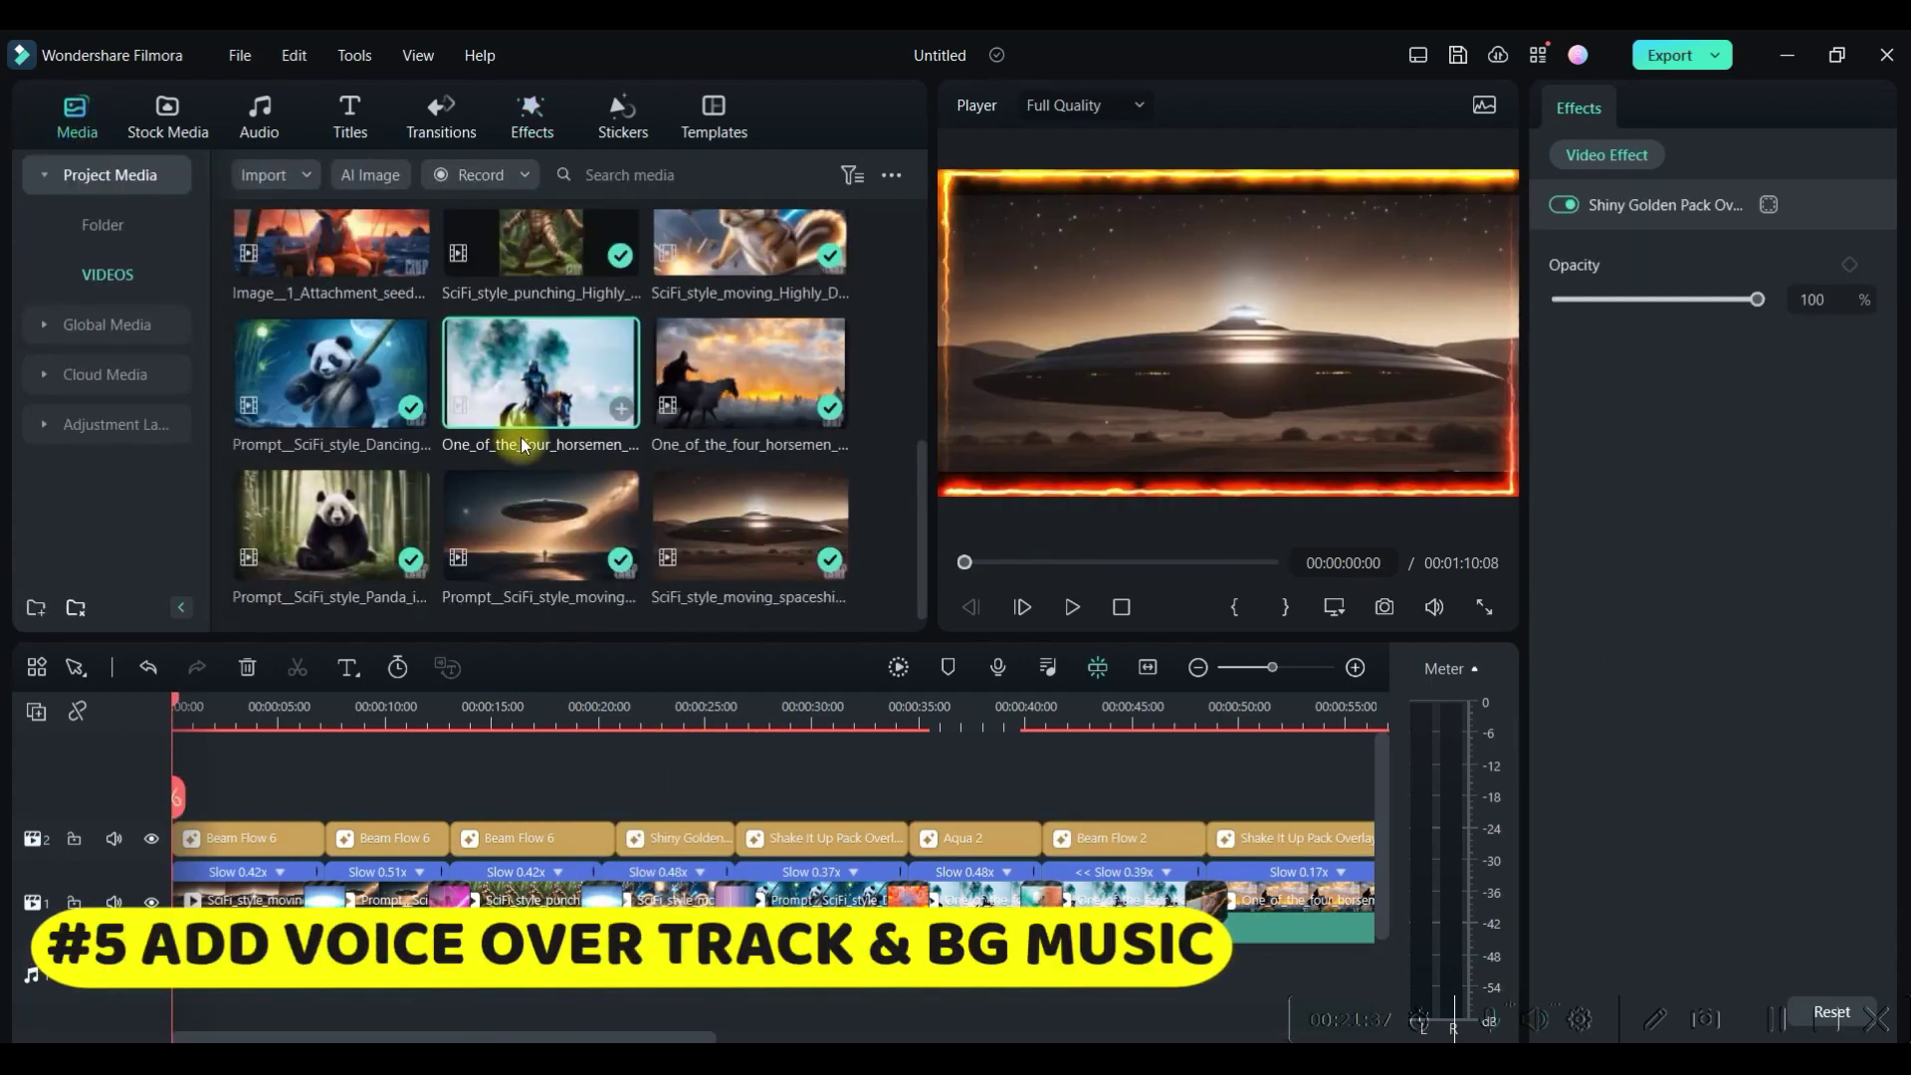
{"action": "scroll", "coordinate": [265, 235], "scroll_direction": "up", "scroll_amount": 5}
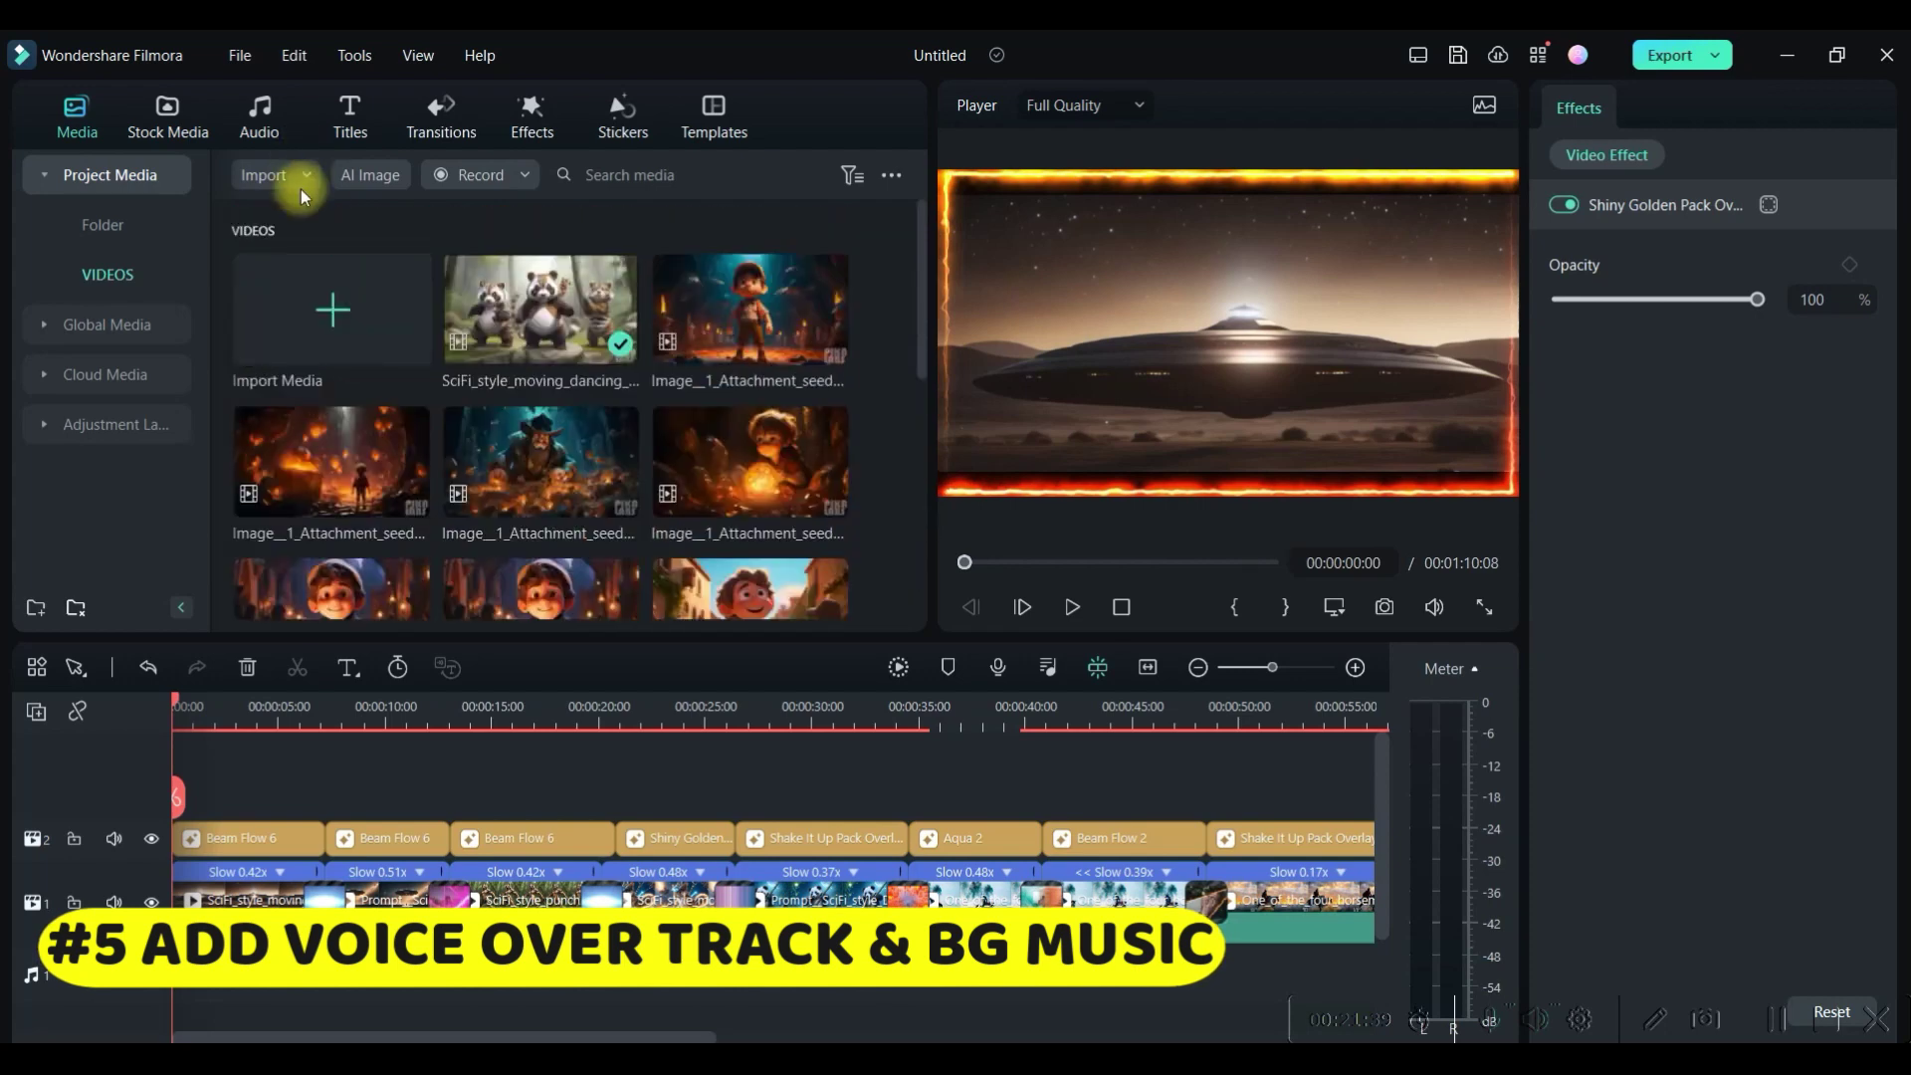
{"action": "left_click", "coordinate": [301, 179]}
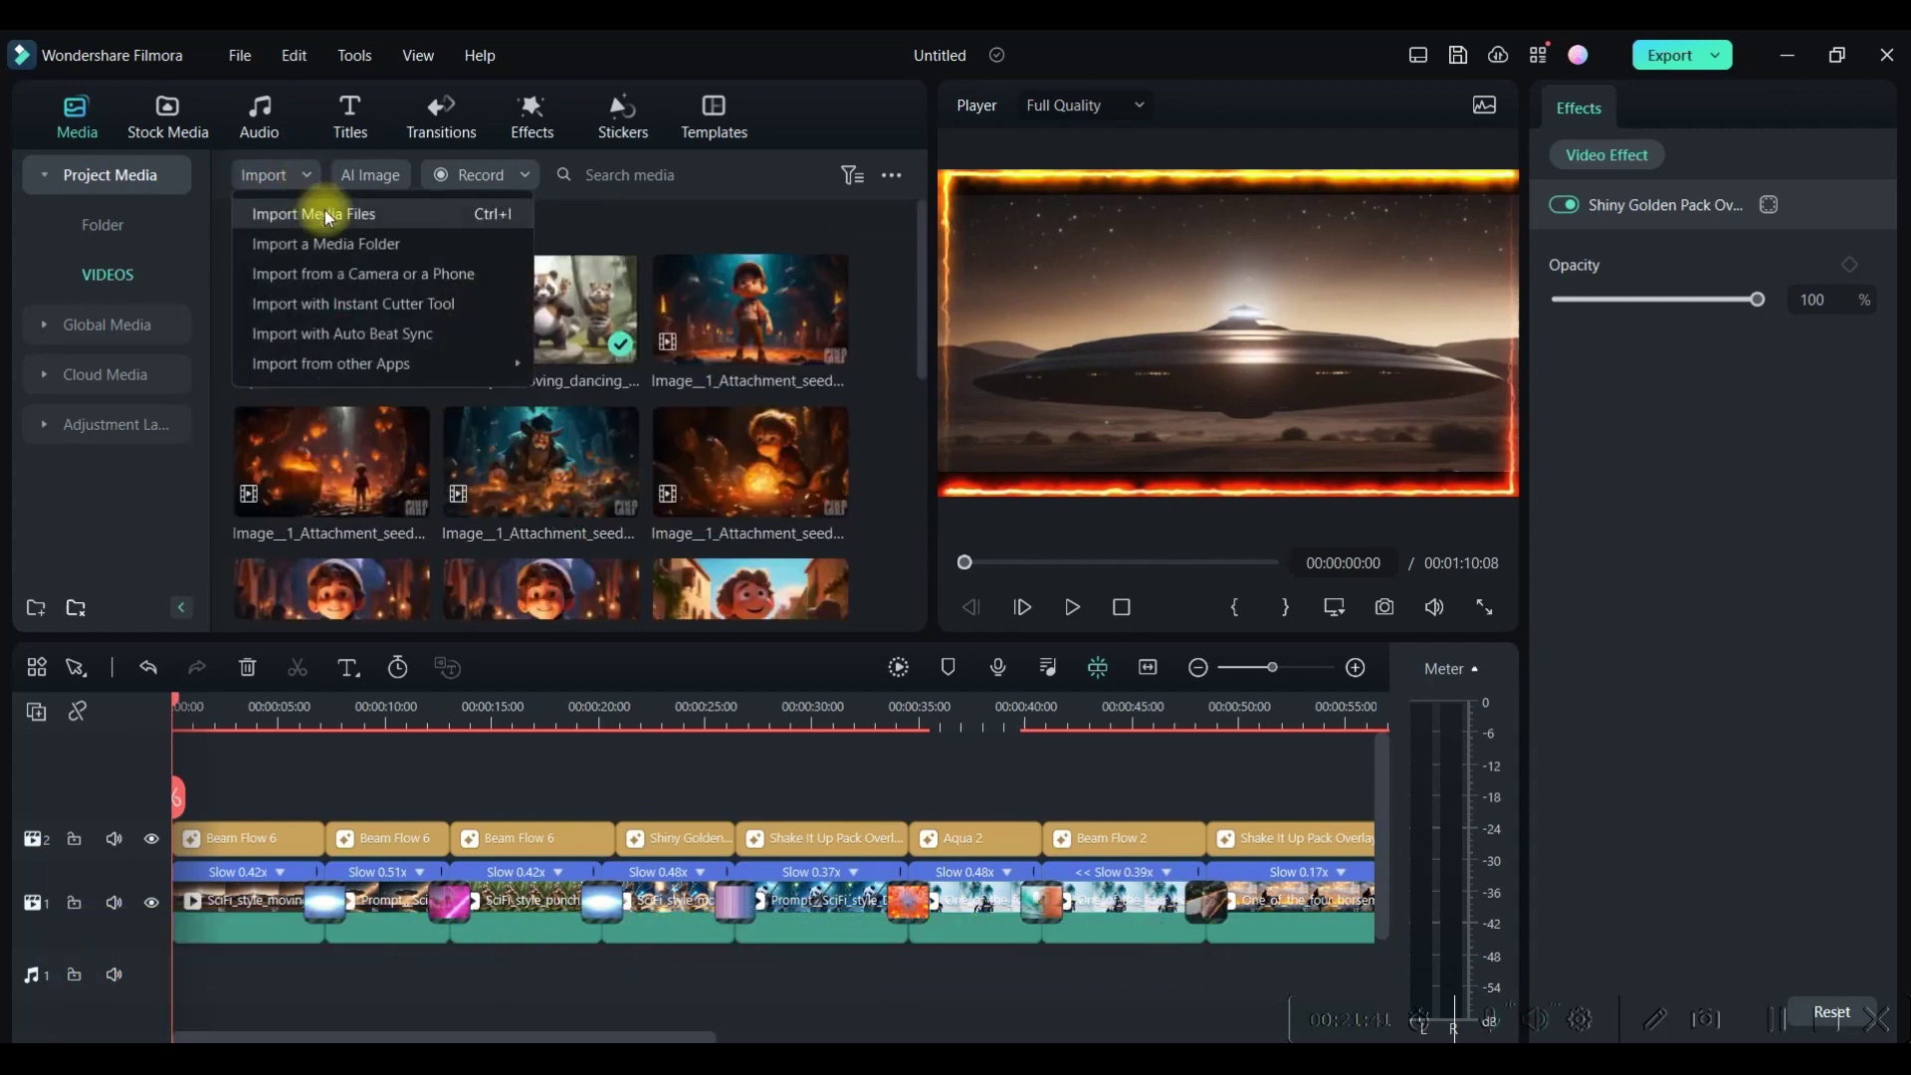
{"action": "left_click", "coordinate": [325, 213]}
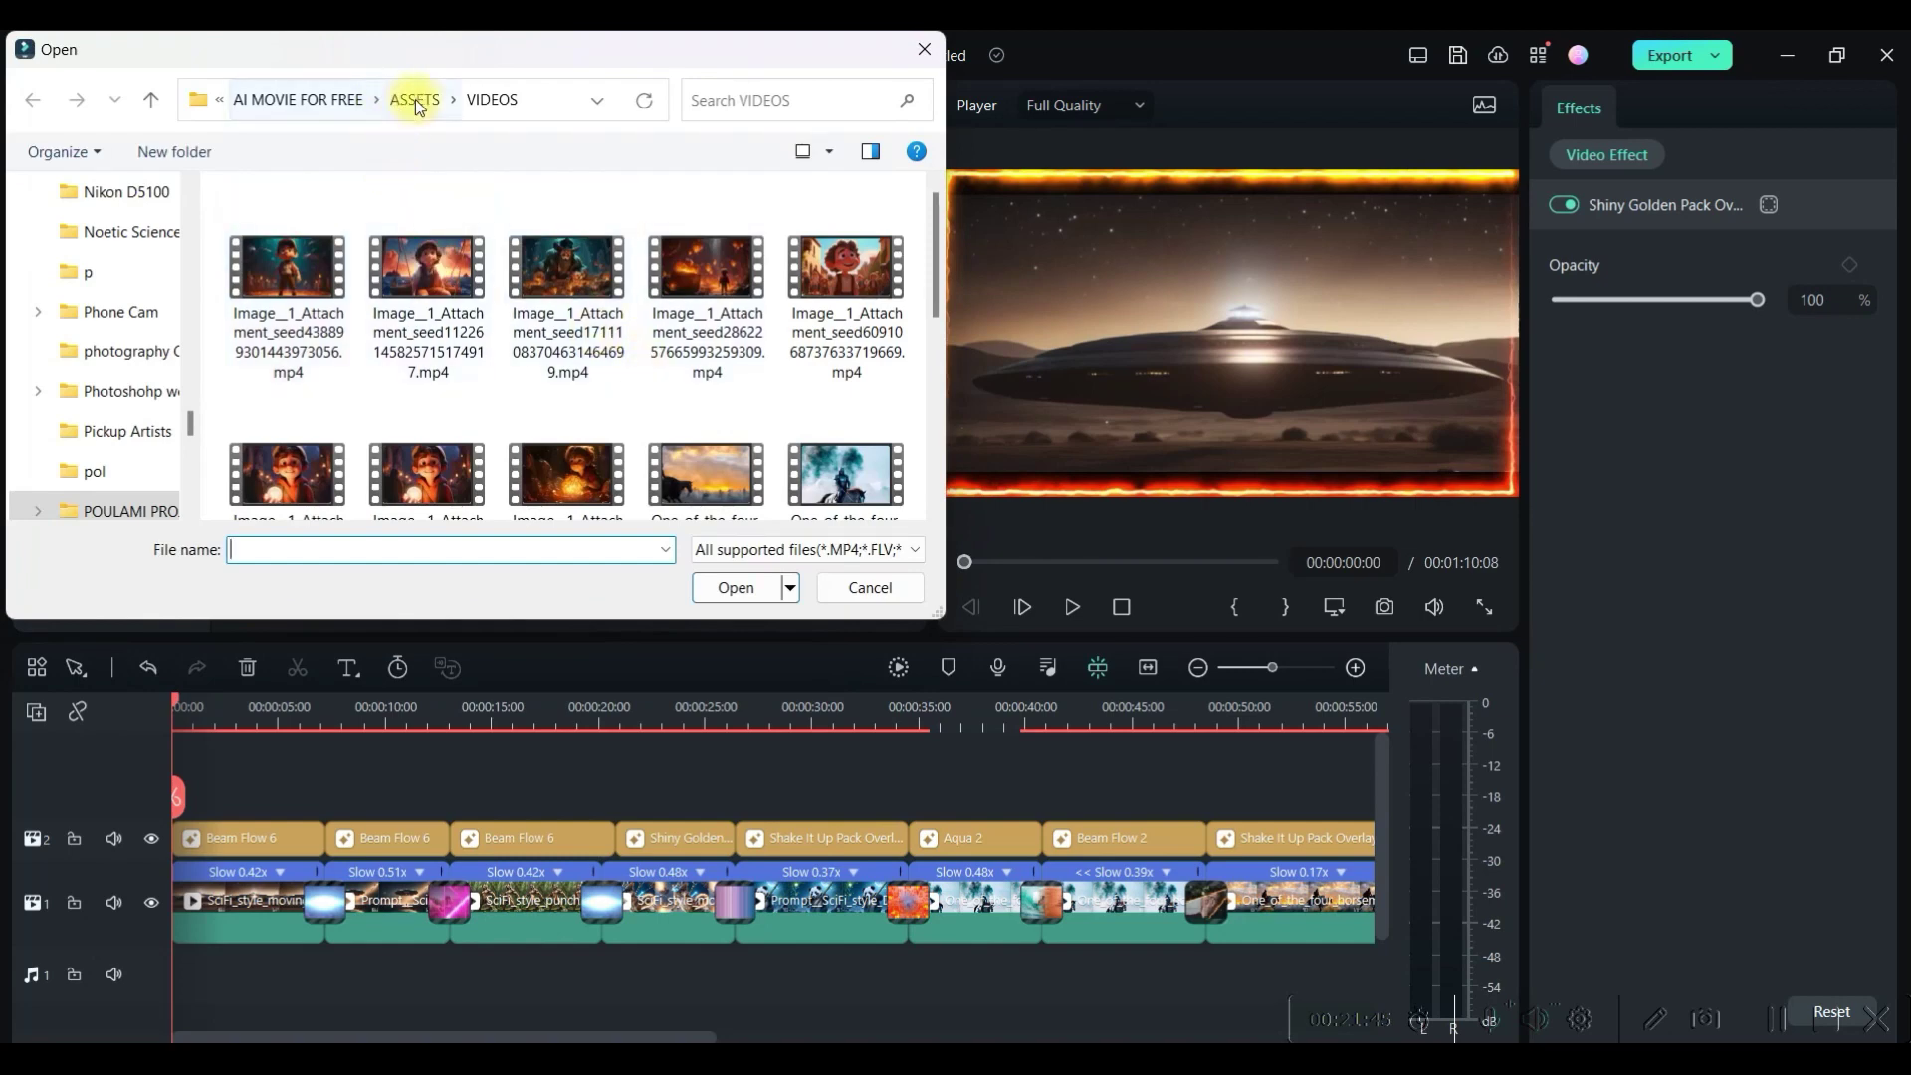
{"action": "left_click", "coordinate": [415, 100]}
{"action": "scroll", "coordinate": [618, 299], "scroll_direction": "down", "scroll_amount": 3}
{"action": "scroll", "coordinate": [632, 299], "scroll_direction": "down", "scroll_amount": 3}
{"action": "scroll", "coordinate": [556, 302], "scroll_direction": "down", "scroll_amount": 3}
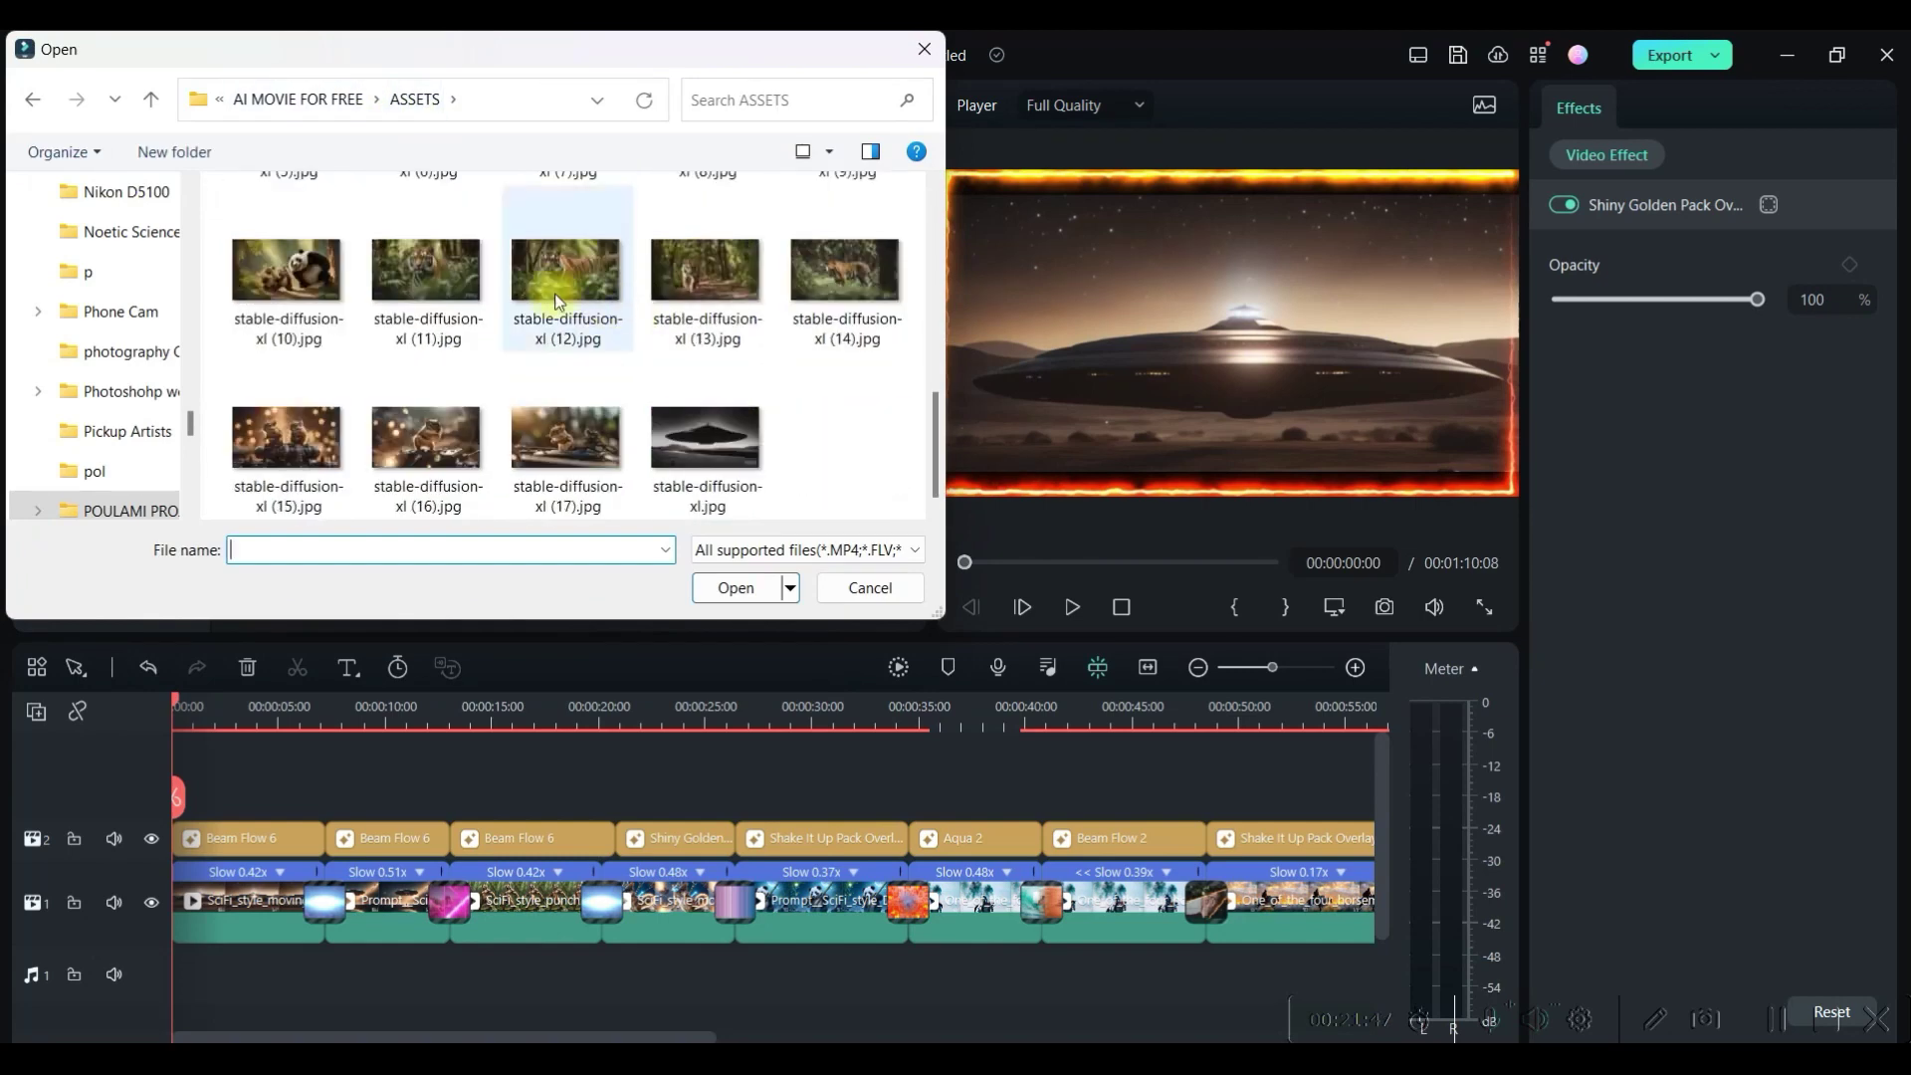
{"action": "scroll", "coordinate": [555, 303], "scroll_direction": "up", "scroll_amount": 10}
{"action": "double_click", "coordinate": [314, 361]}
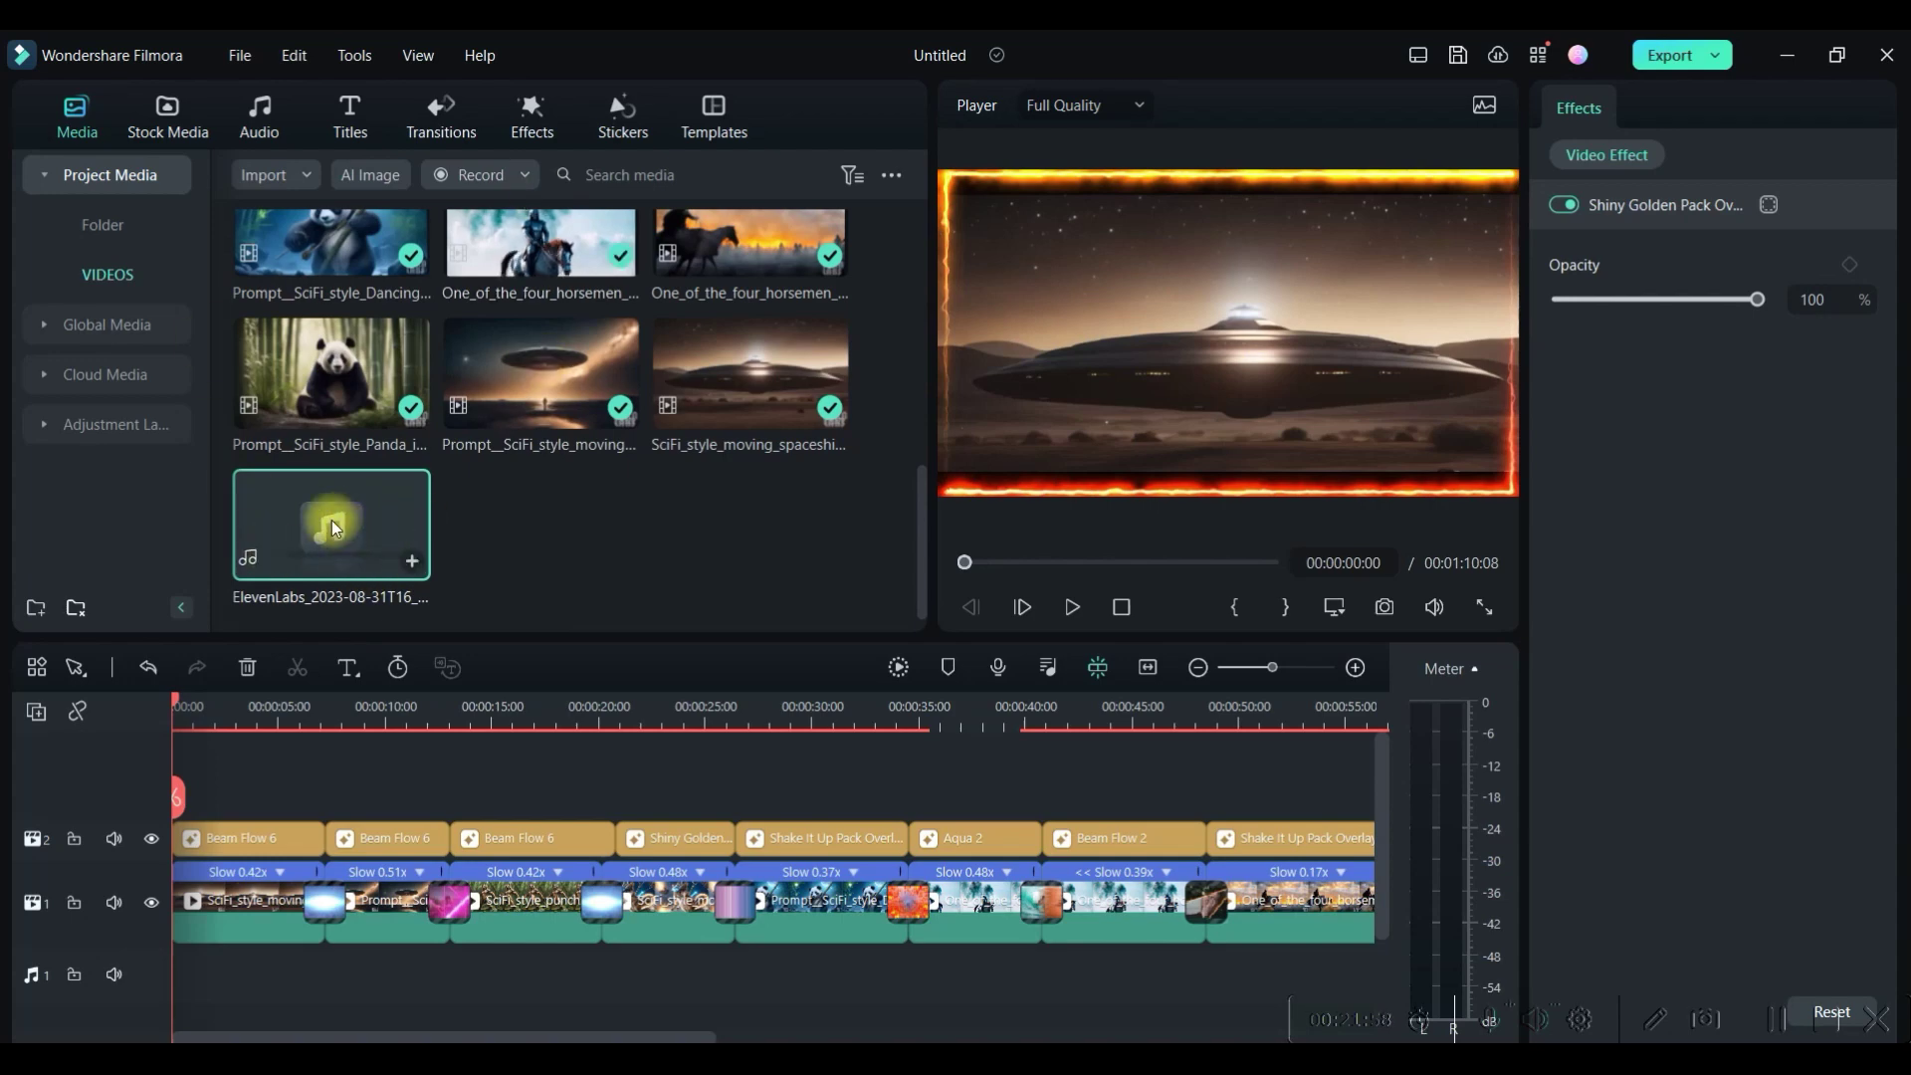
{"action": "left_click_drag", "start_coordinate": [333, 520], "coordinate": [187, 988]}
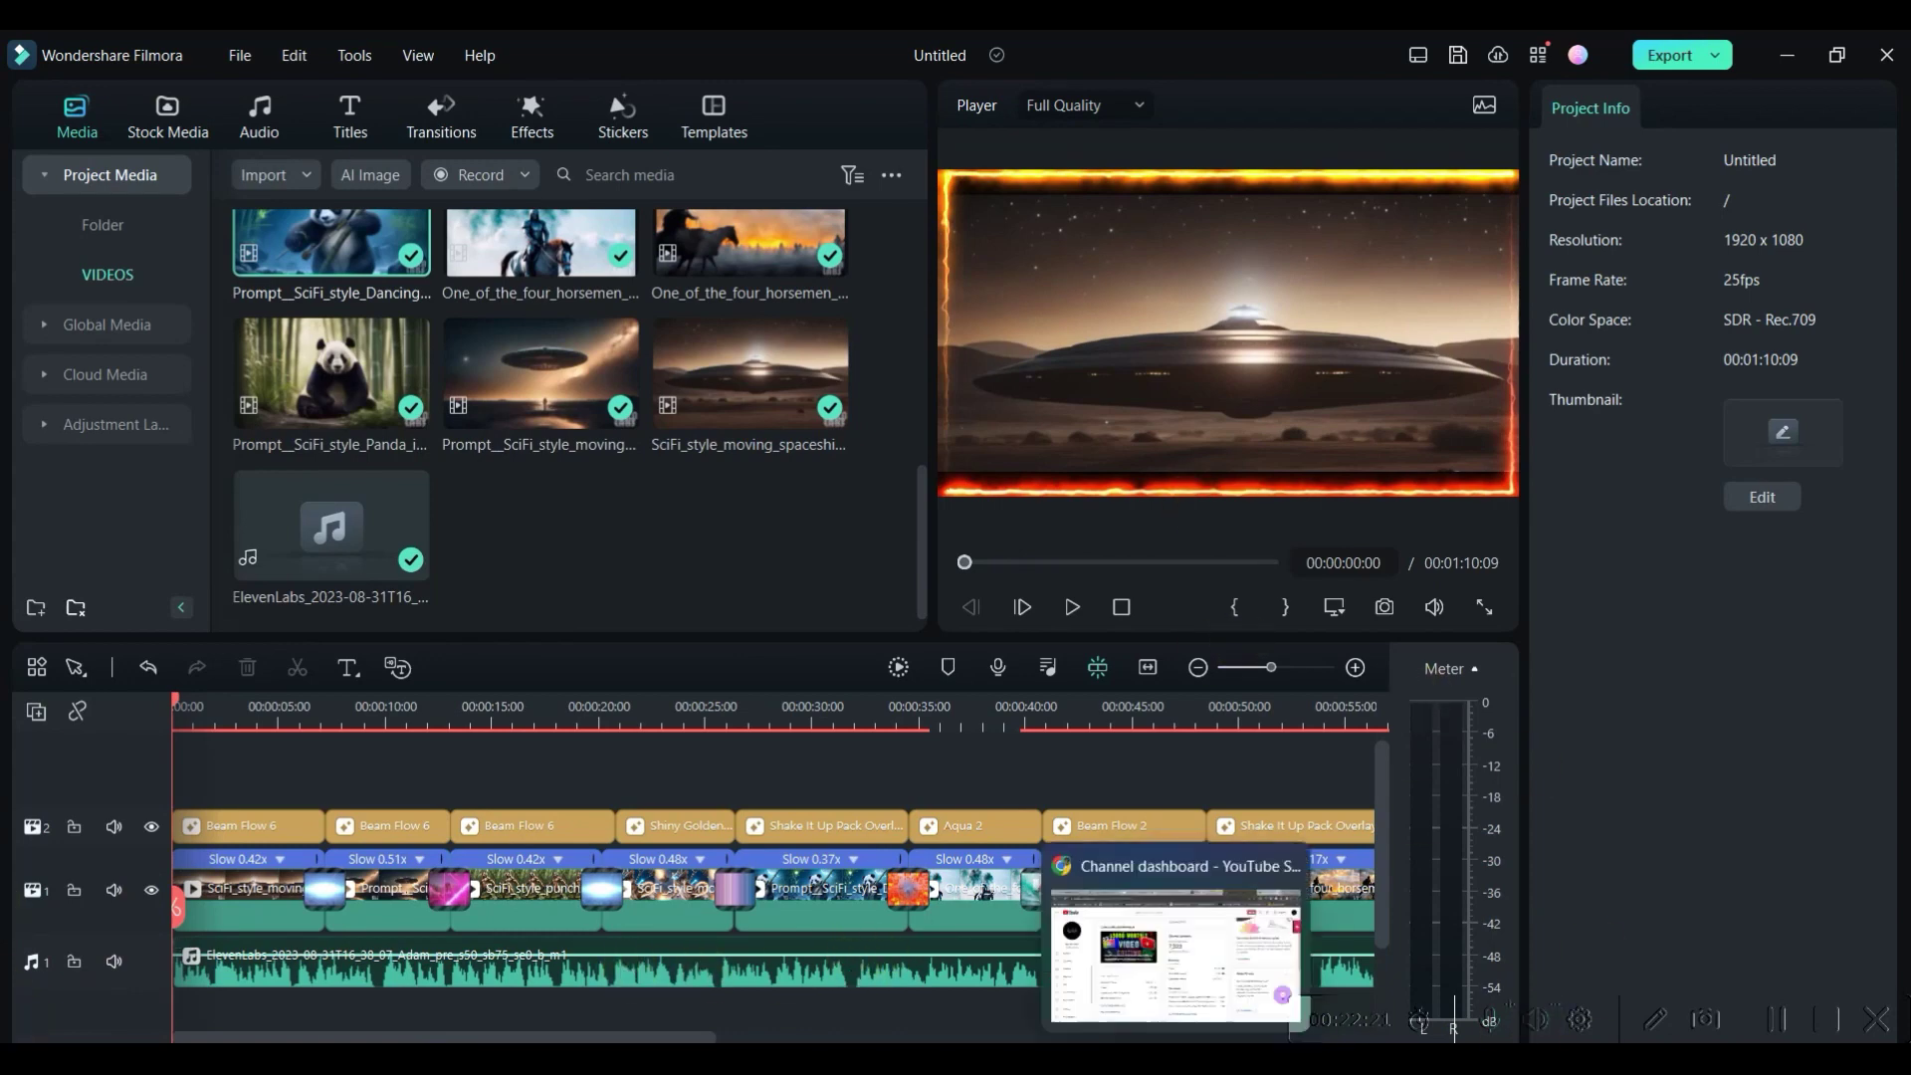
{"action": "left_click", "coordinate": [1174, 955]}
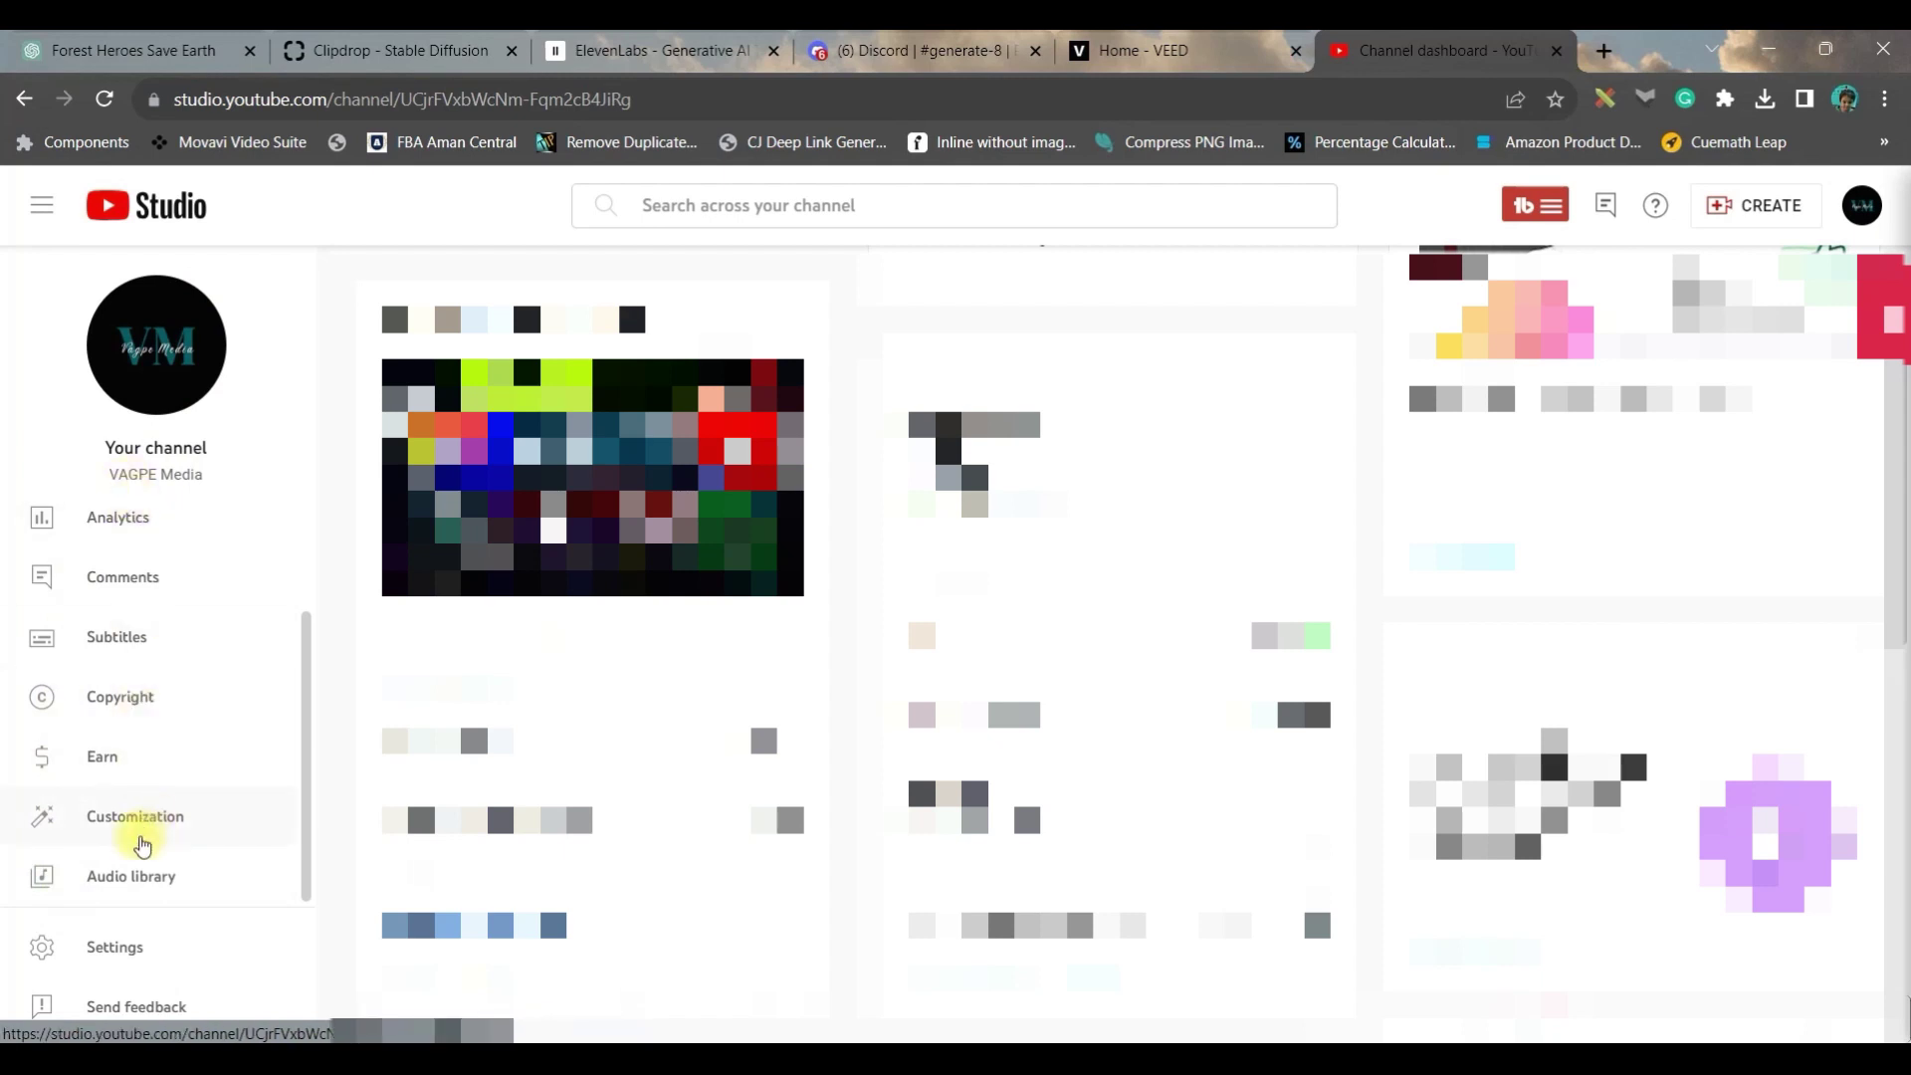
Filter the Audio library by the Happy, Inspirational, Dramatic and Bright moods
{"action": "left_click", "coordinate": [129, 881]}
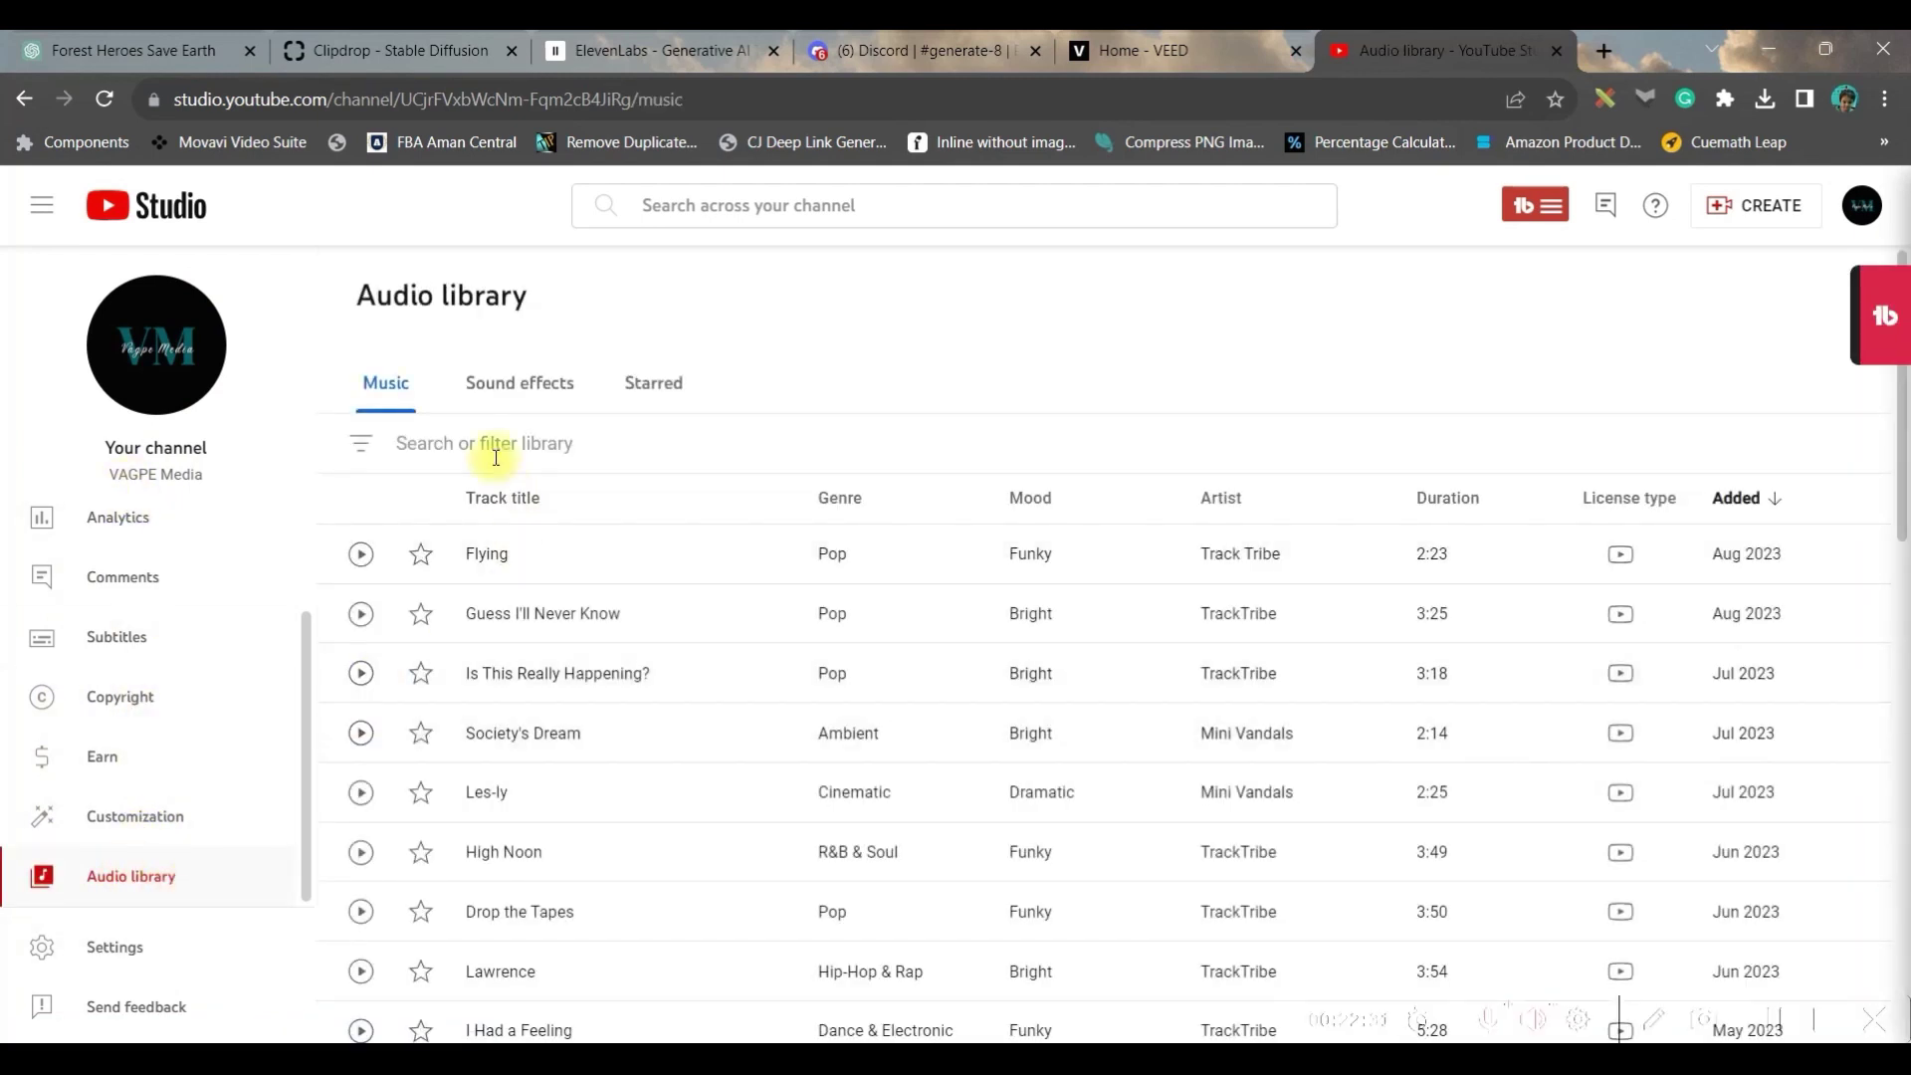
{"action": "left_click", "coordinate": [495, 443]}
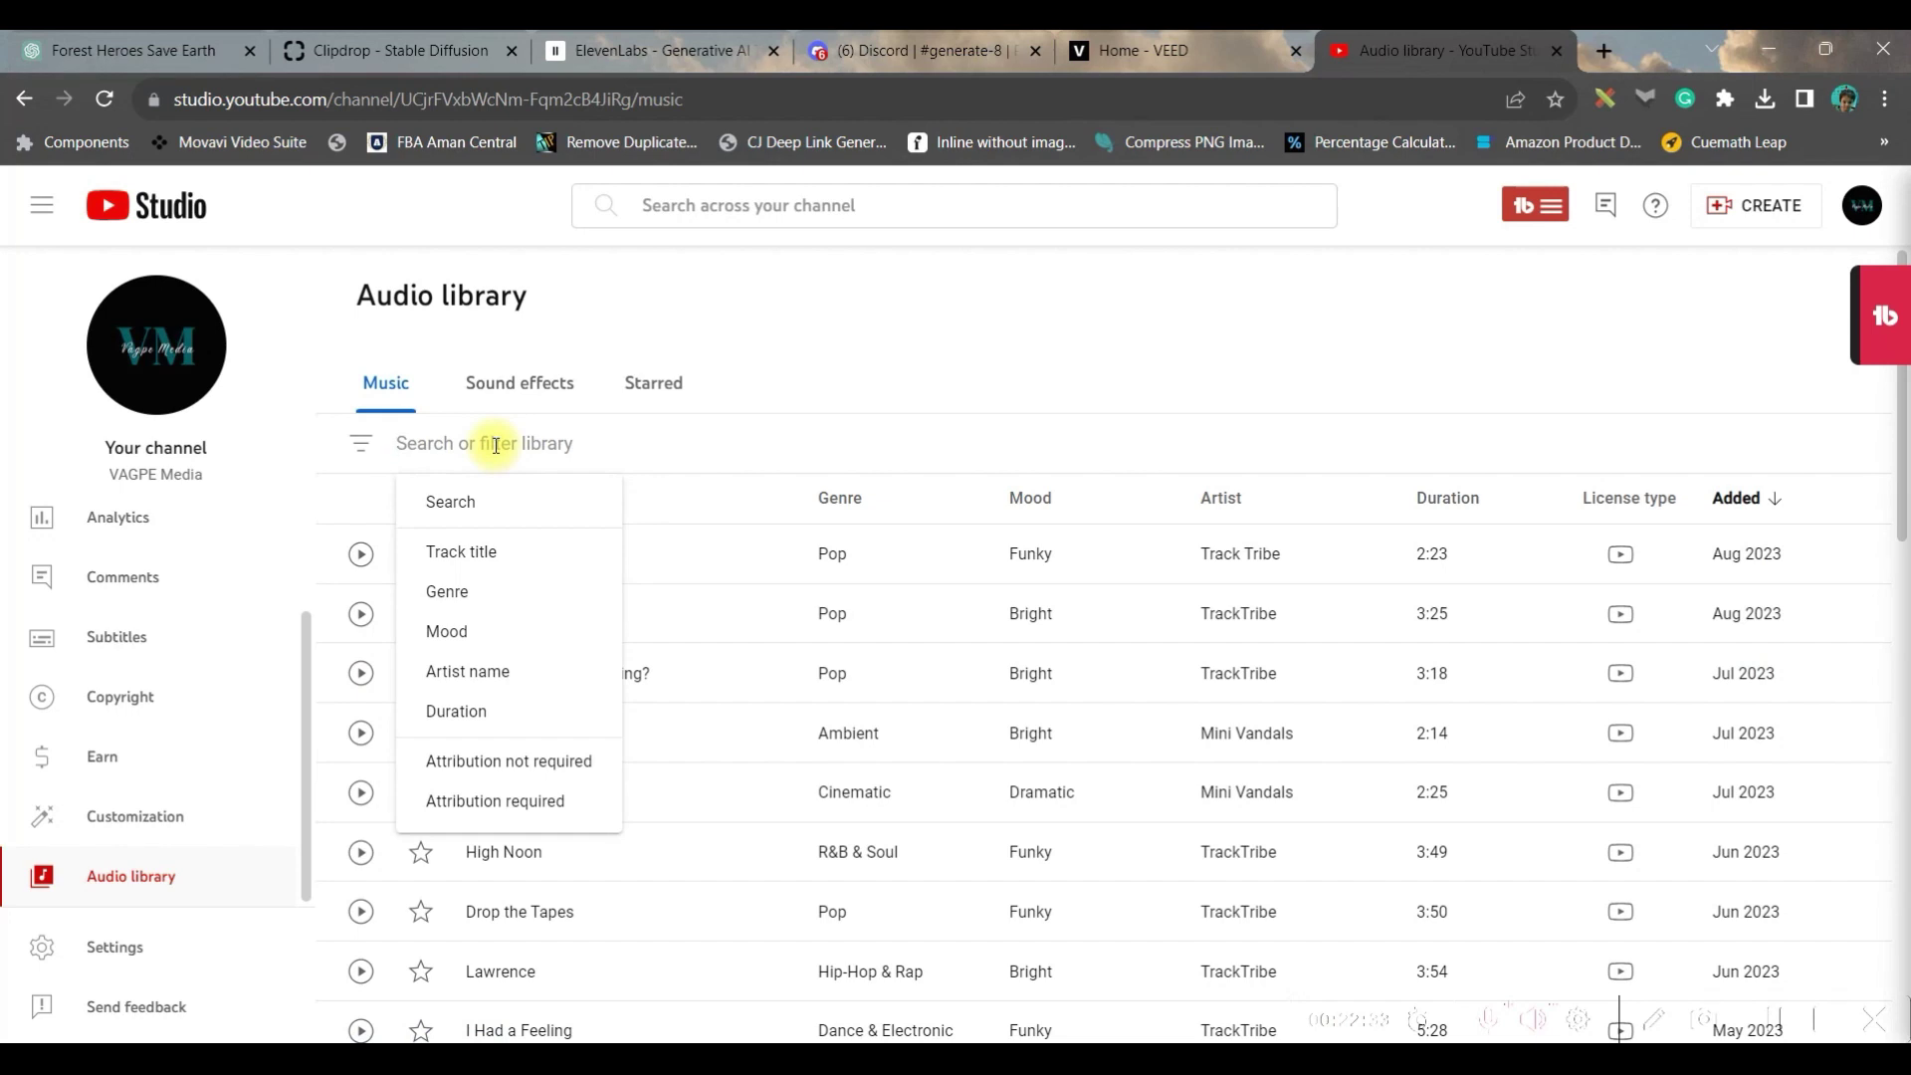
{"action": "left_click", "coordinate": [521, 631]}
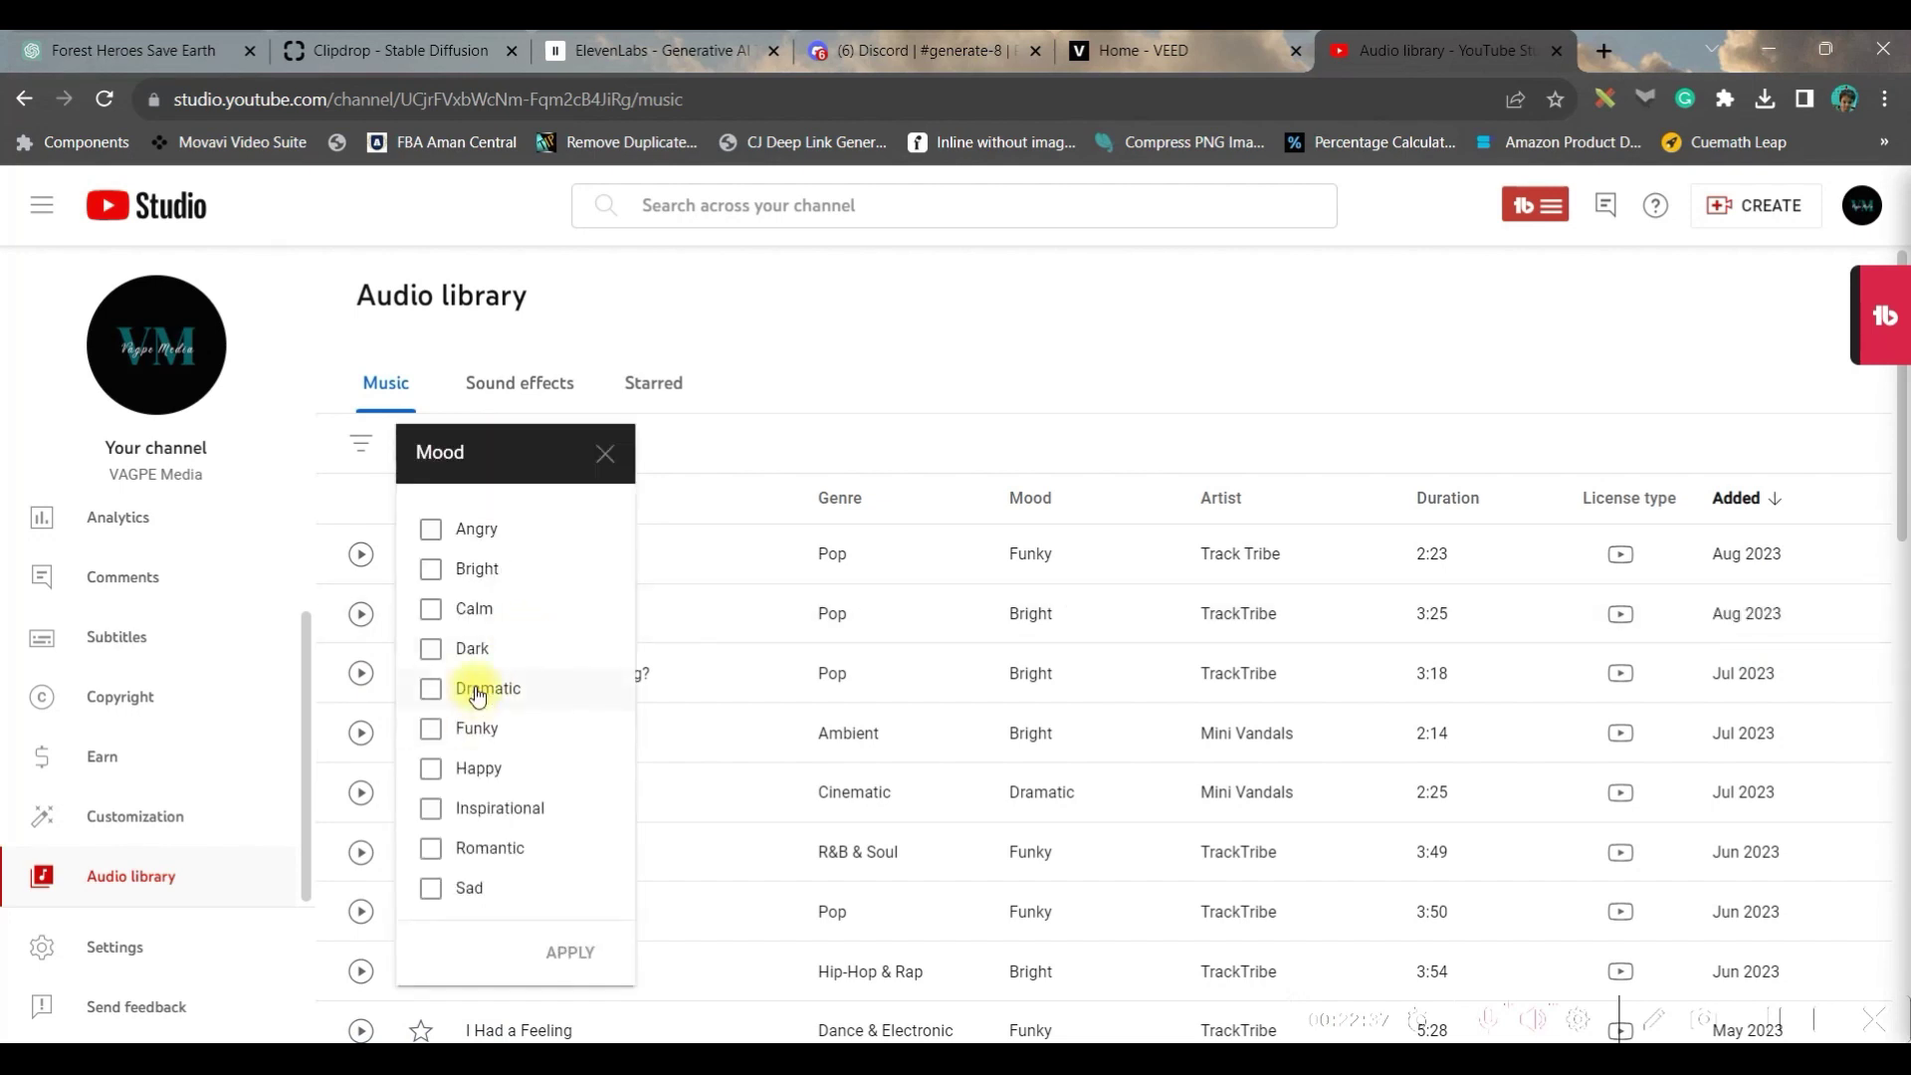
{"action": "left_click", "coordinate": [431, 687]}
{"action": "left_click", "coordinate": [432, 807]}
{"action": "left_click", "coordinate": [432, 767]}
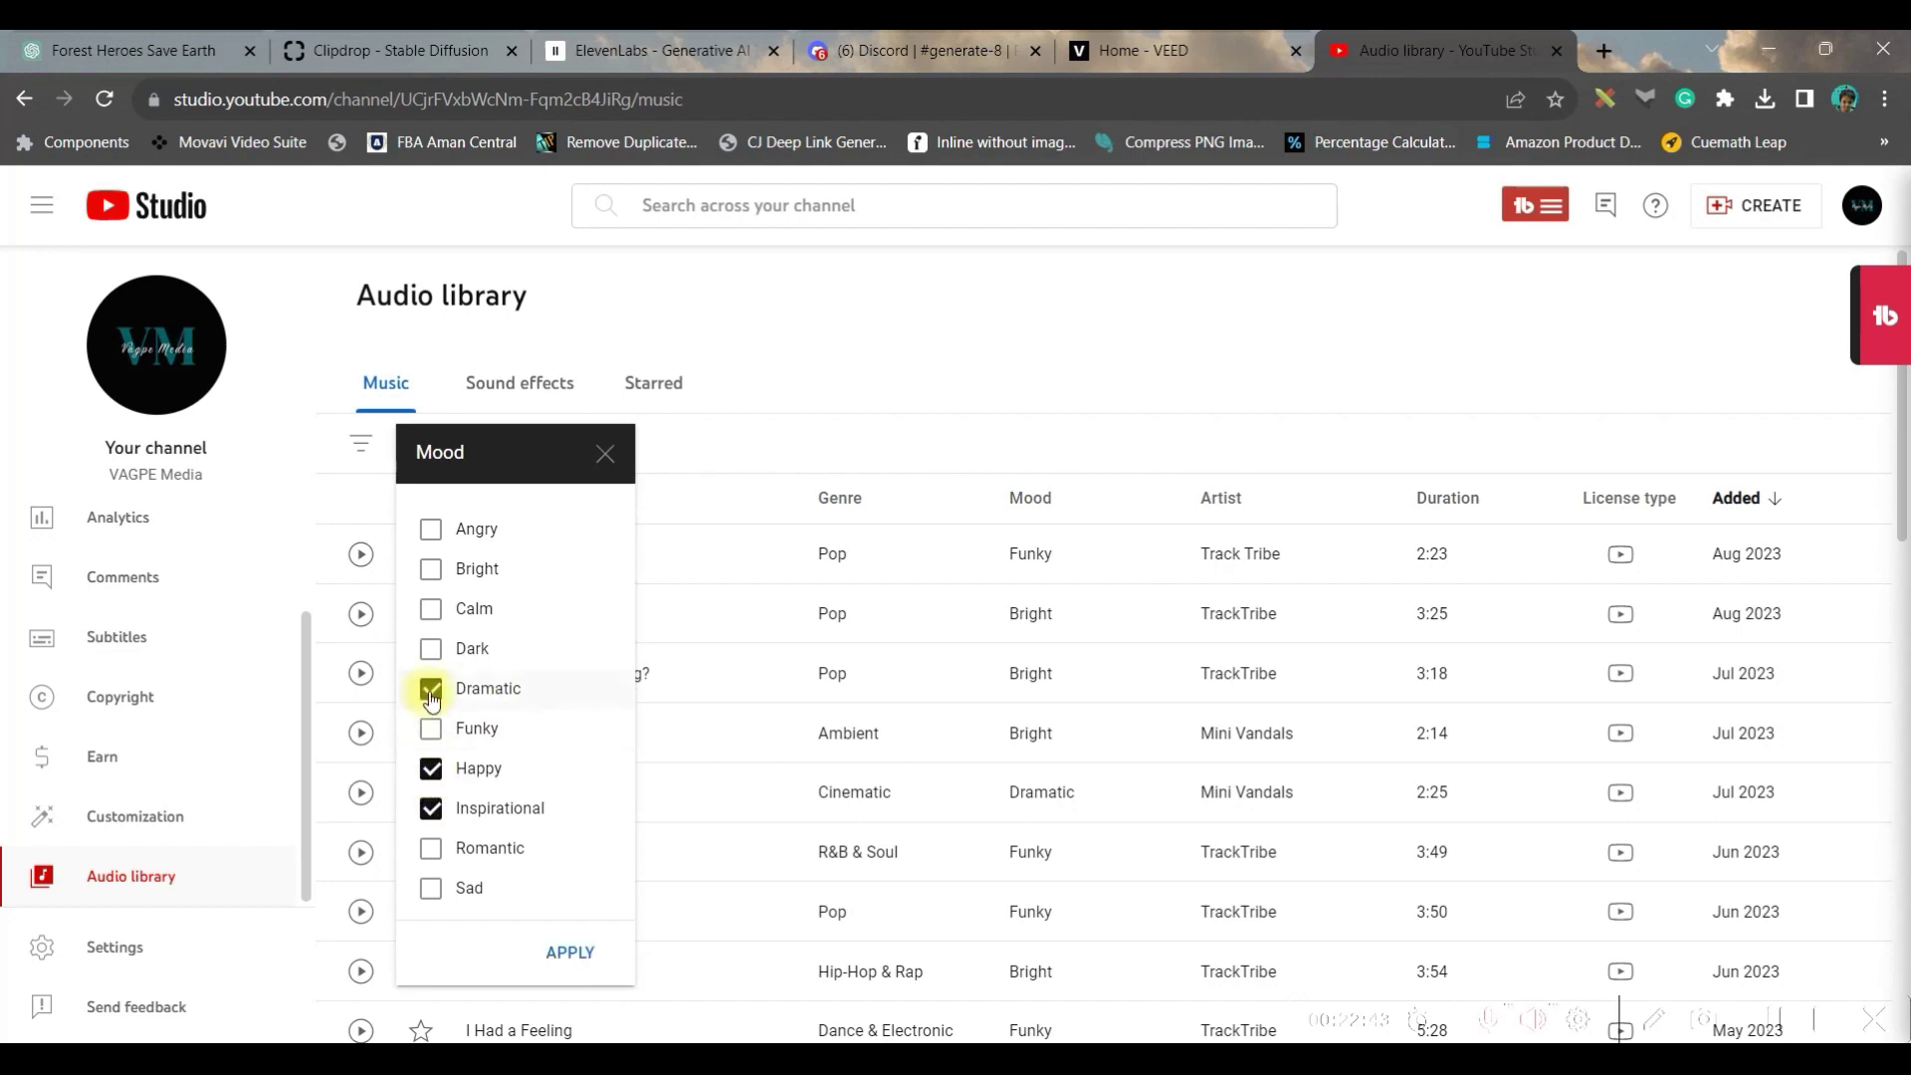
{"action": "left_click", "coordinate": [431, 570]}
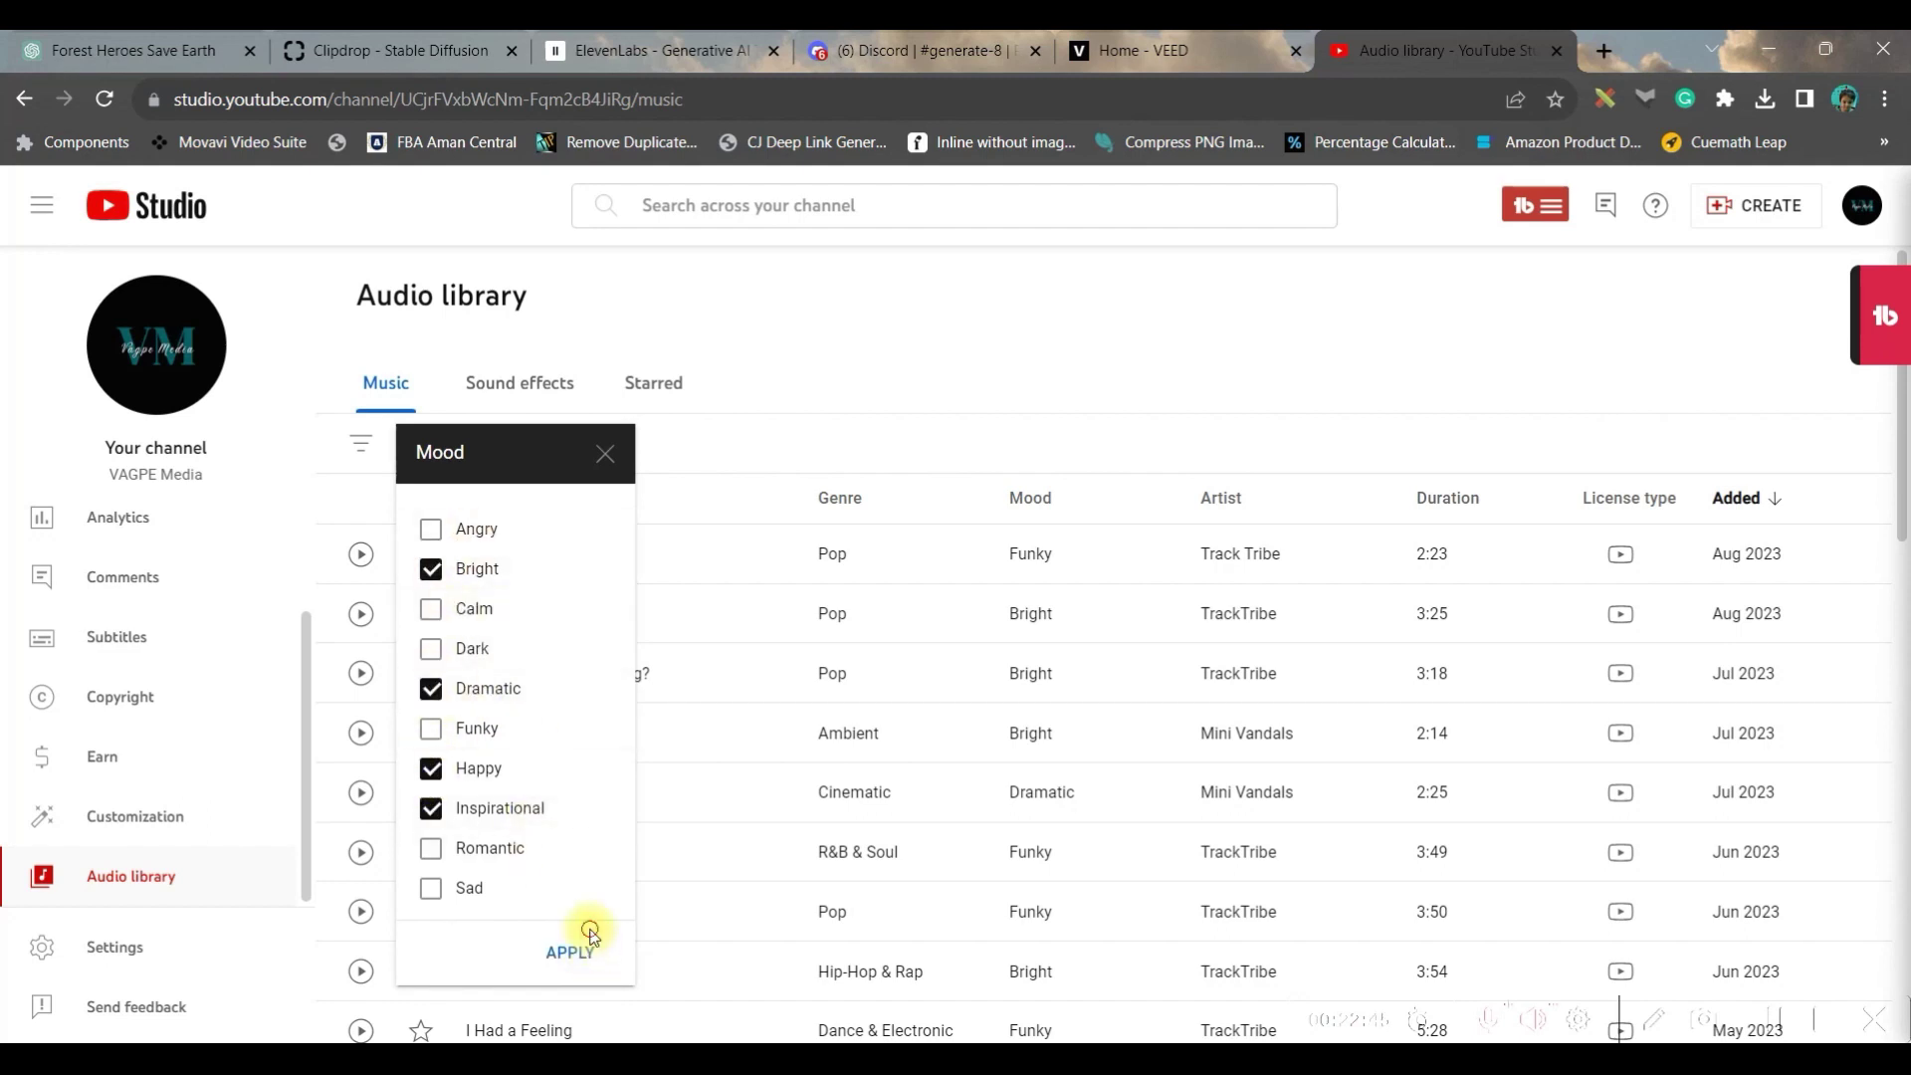
{"action": "left_click", "coordinate": [569, 952]}
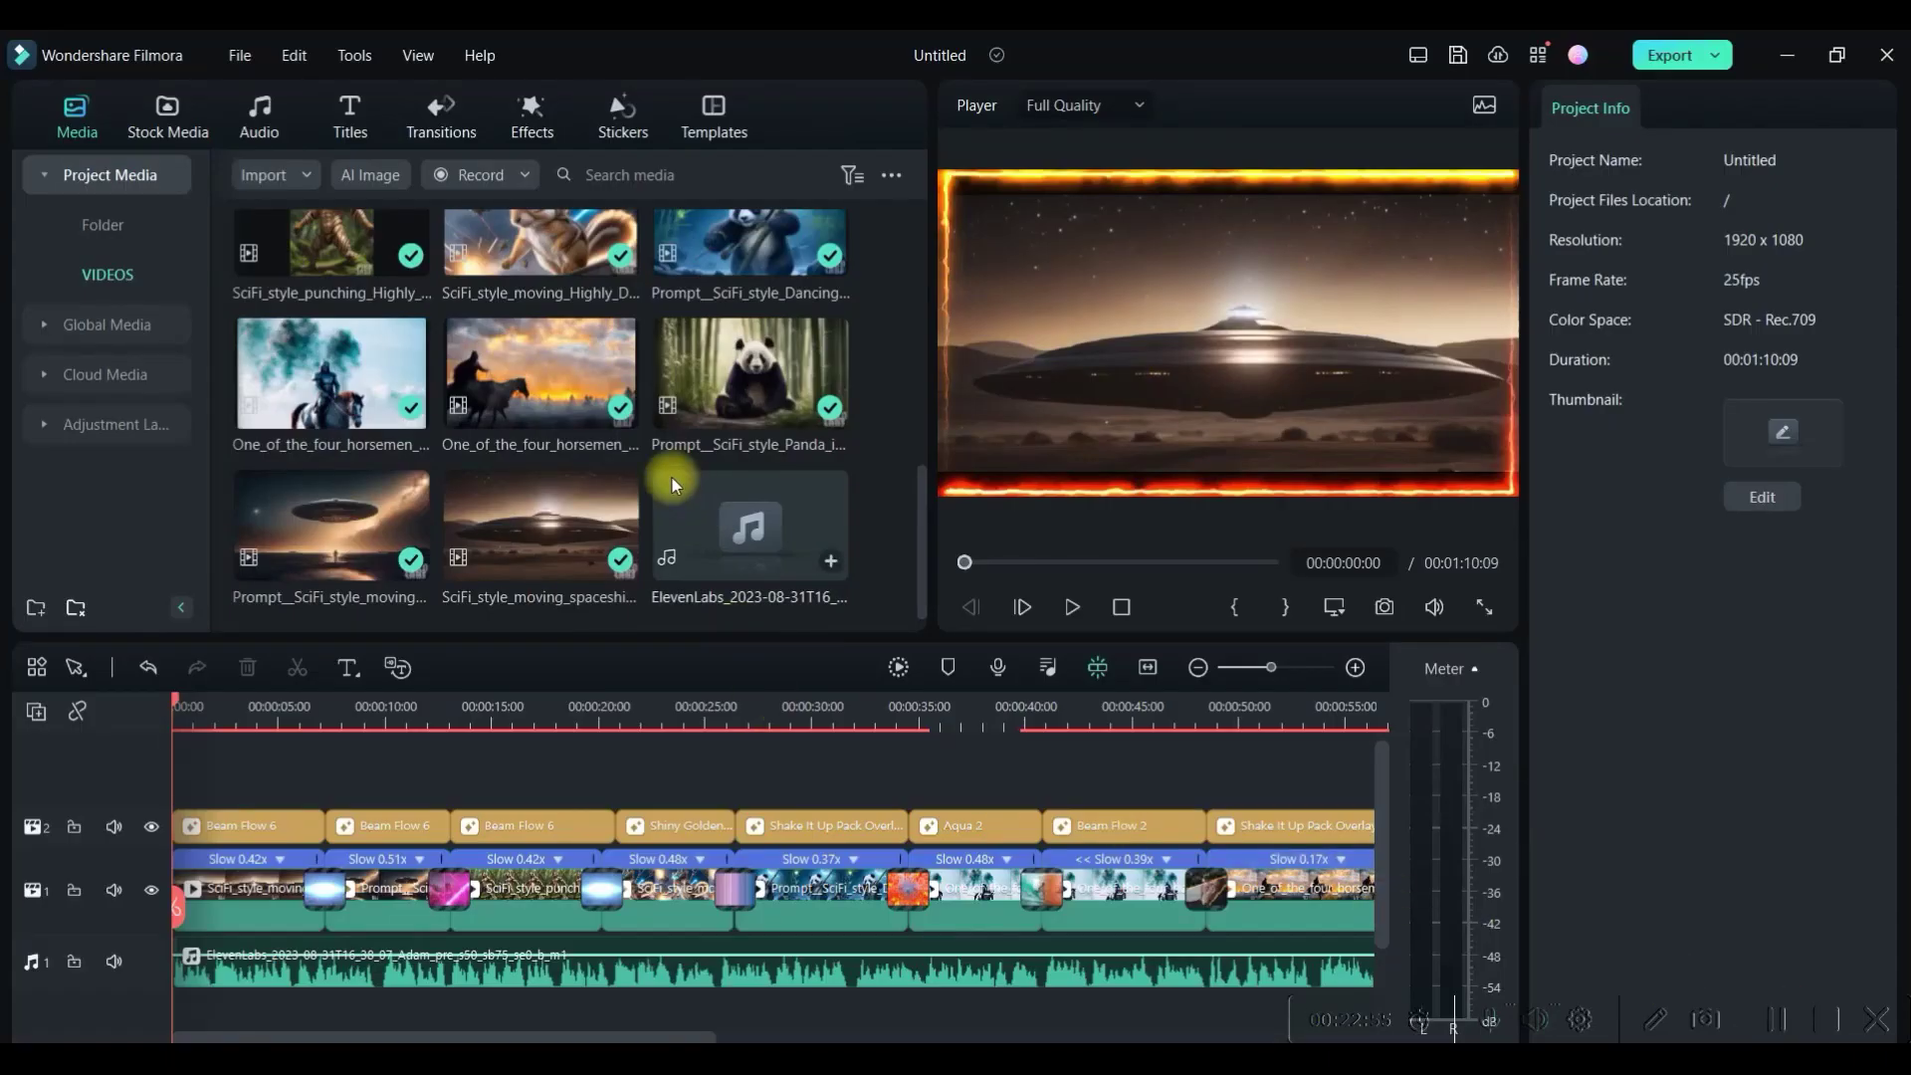
Add a second audio track and place the Dreams Of River Ganga music on it
{"action": "left_click", "coordinate": [41, 716]}
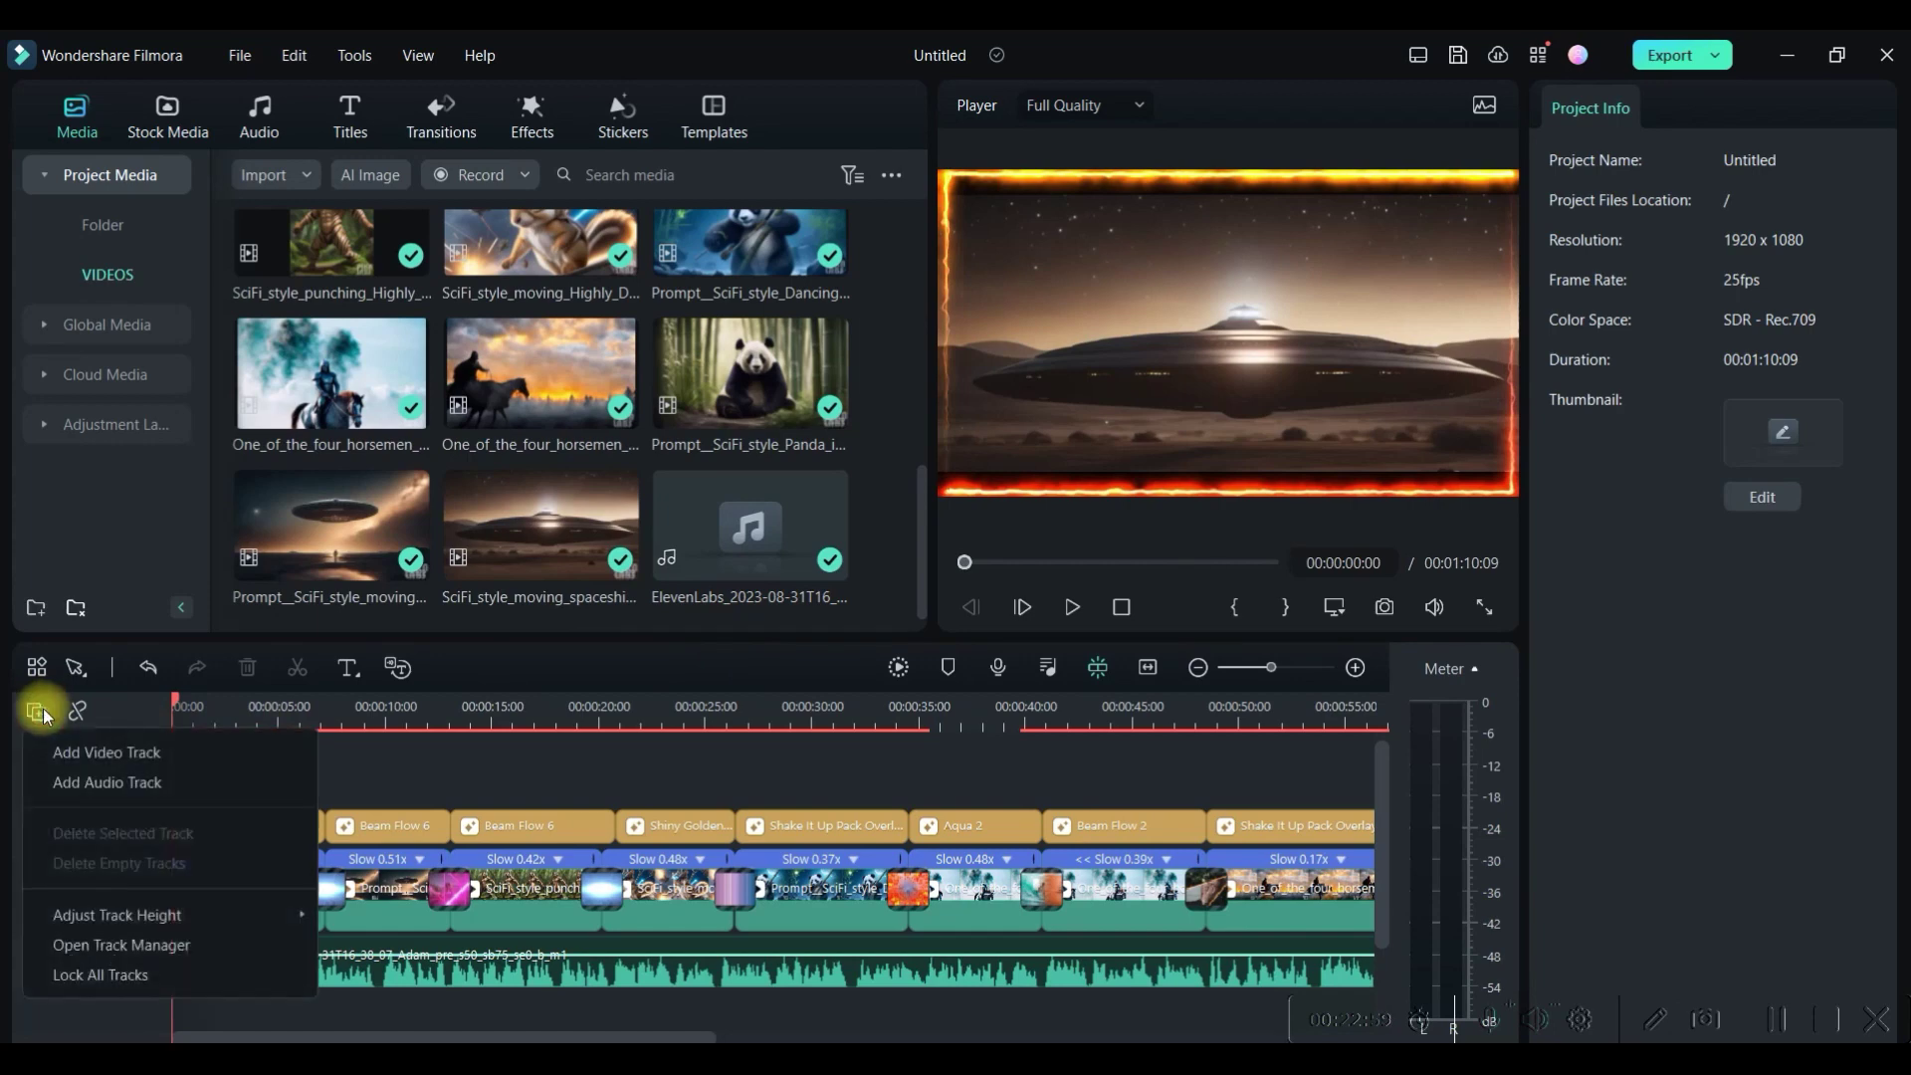
{"action": "left_click", "coordinate": [102, 785]}
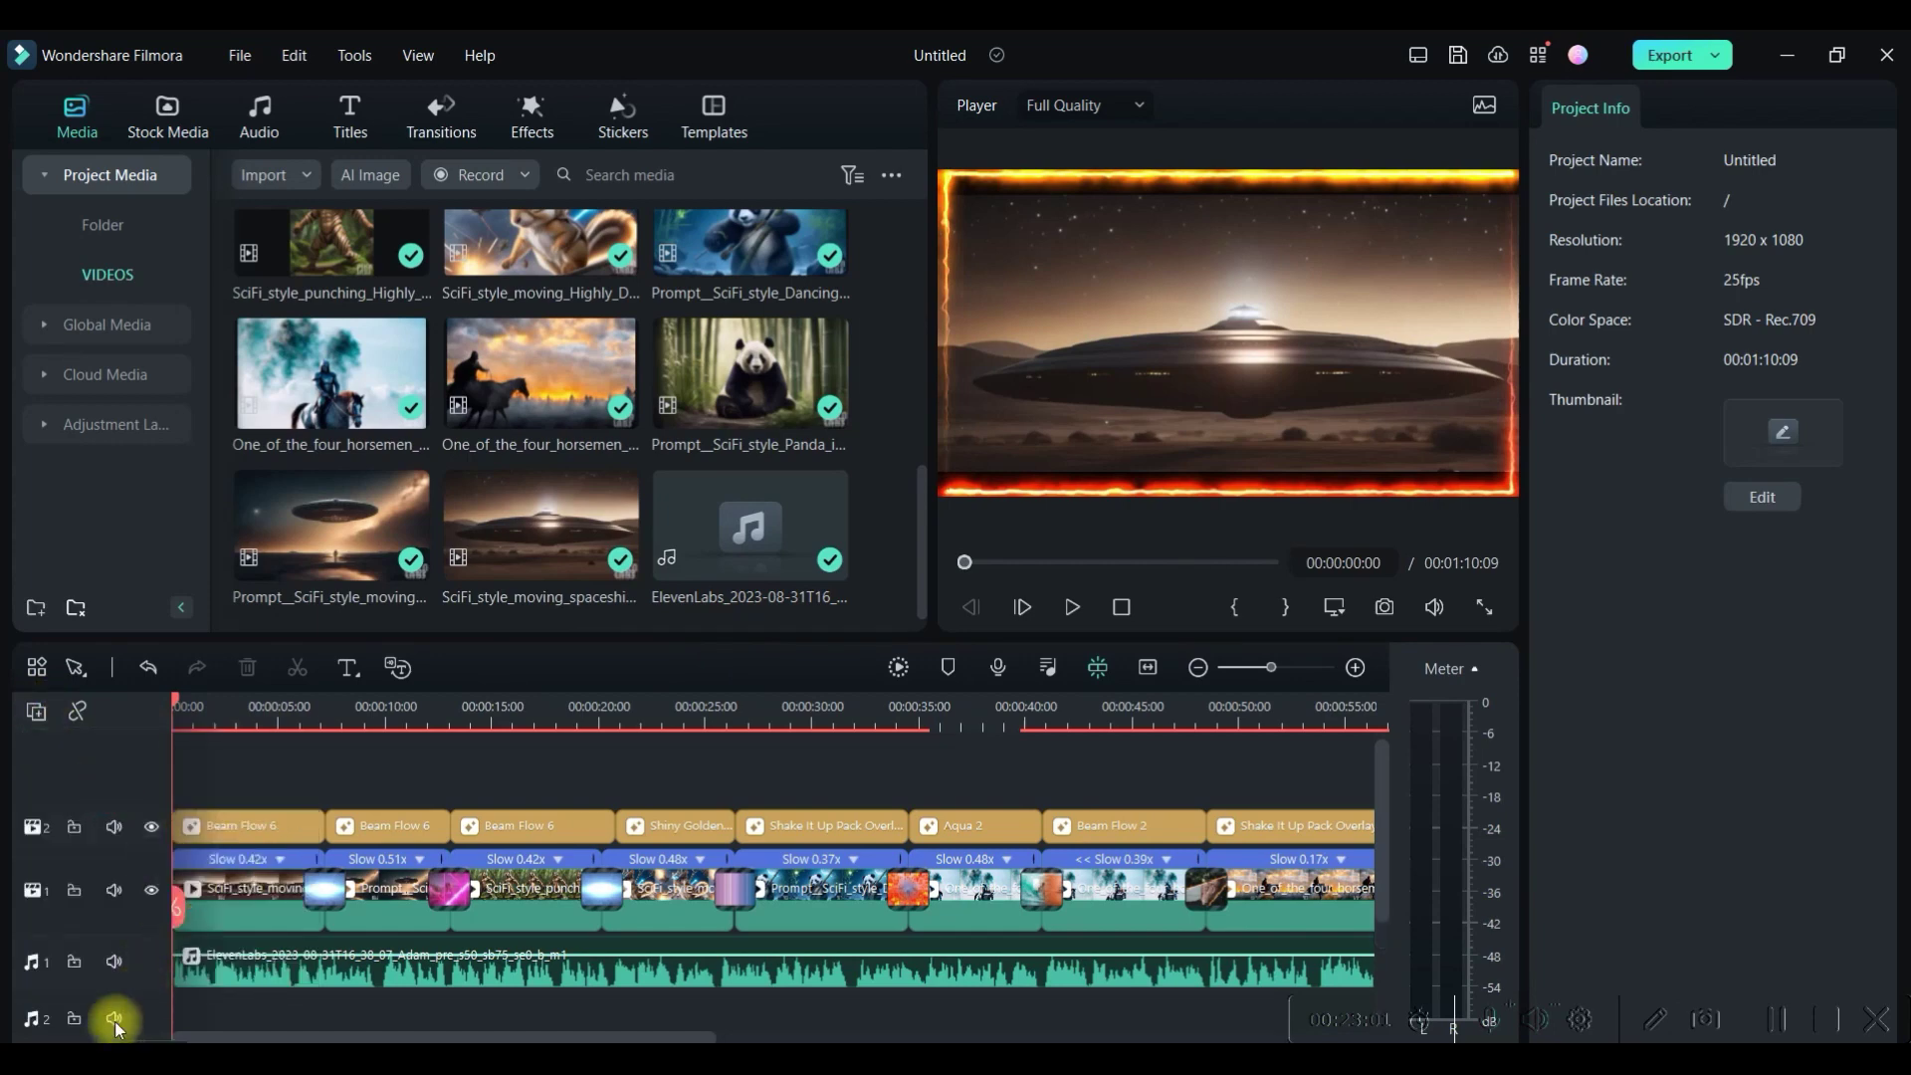
{"action": "mouse_move", "coordinate": [750, 526]}
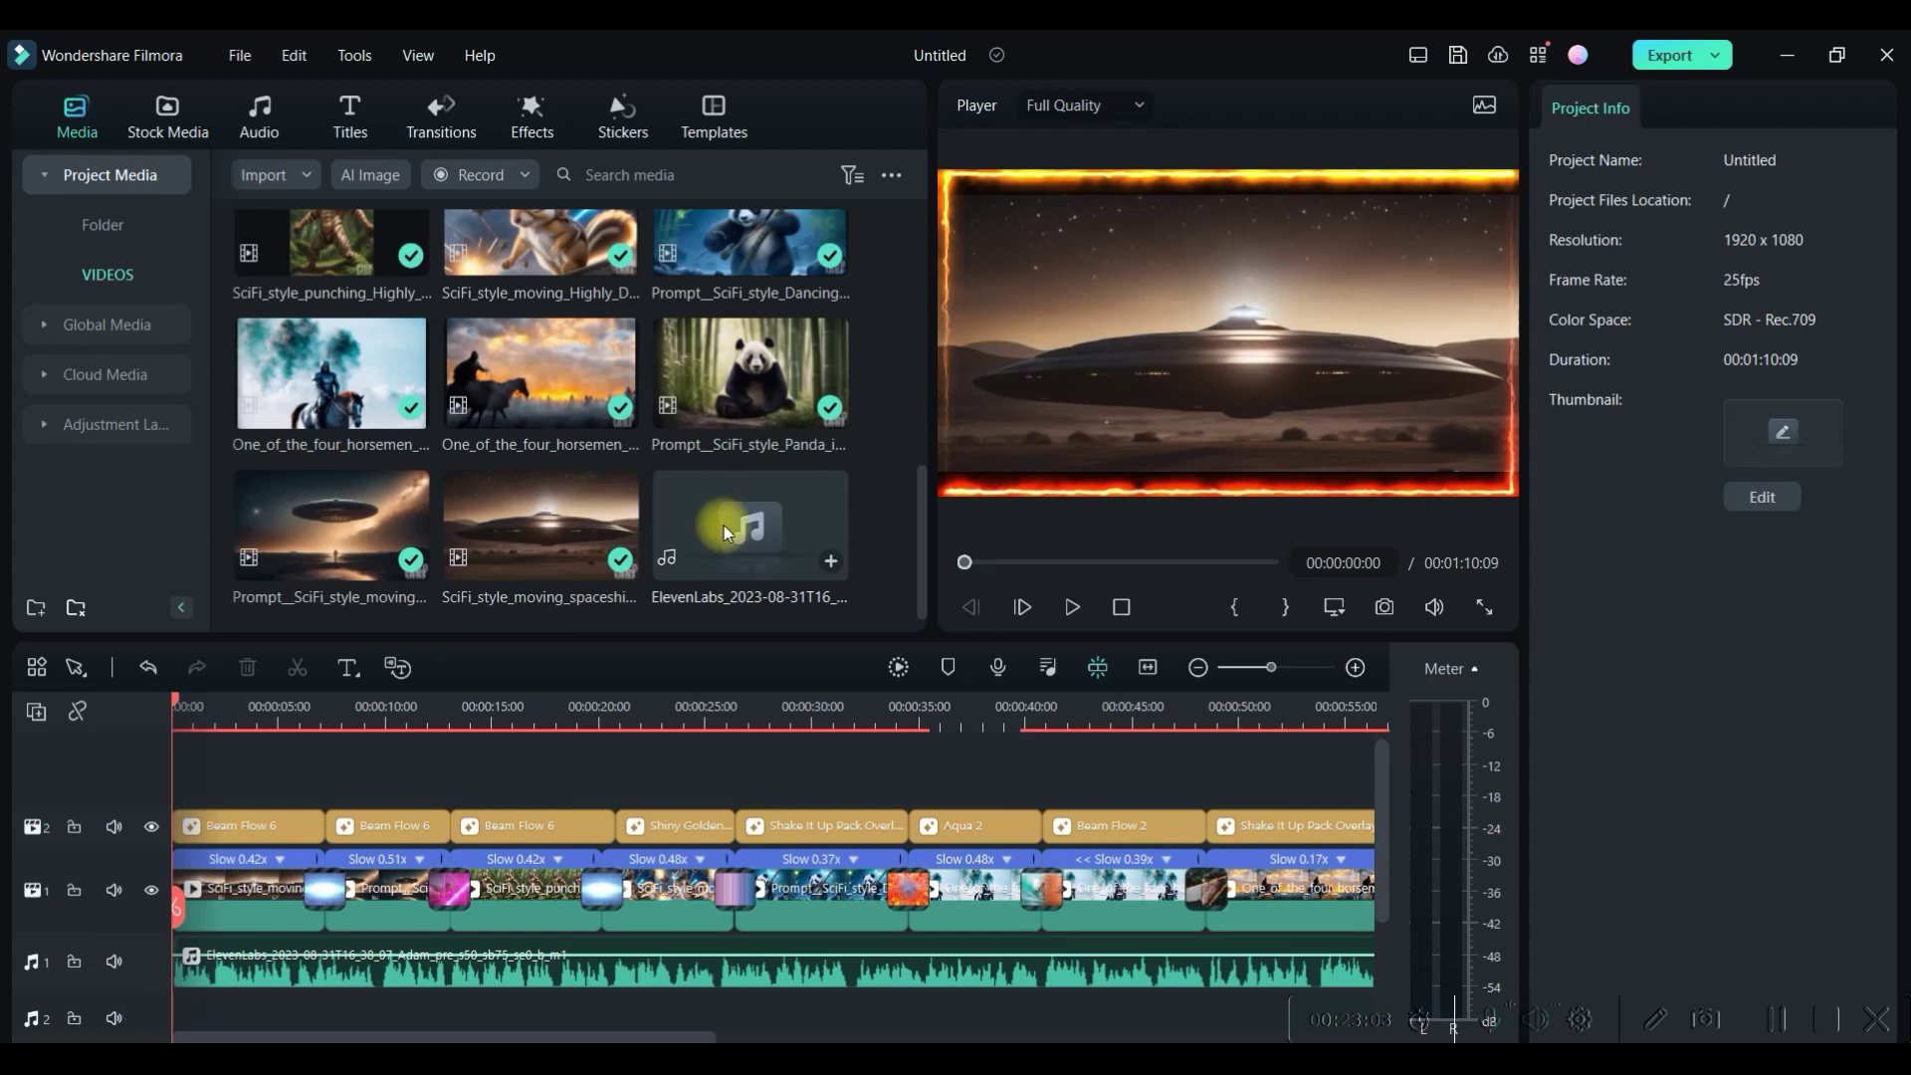
{"action": "left_click_drag", "start_coordinate": [724, 526], "coordinate": [191, 888]}
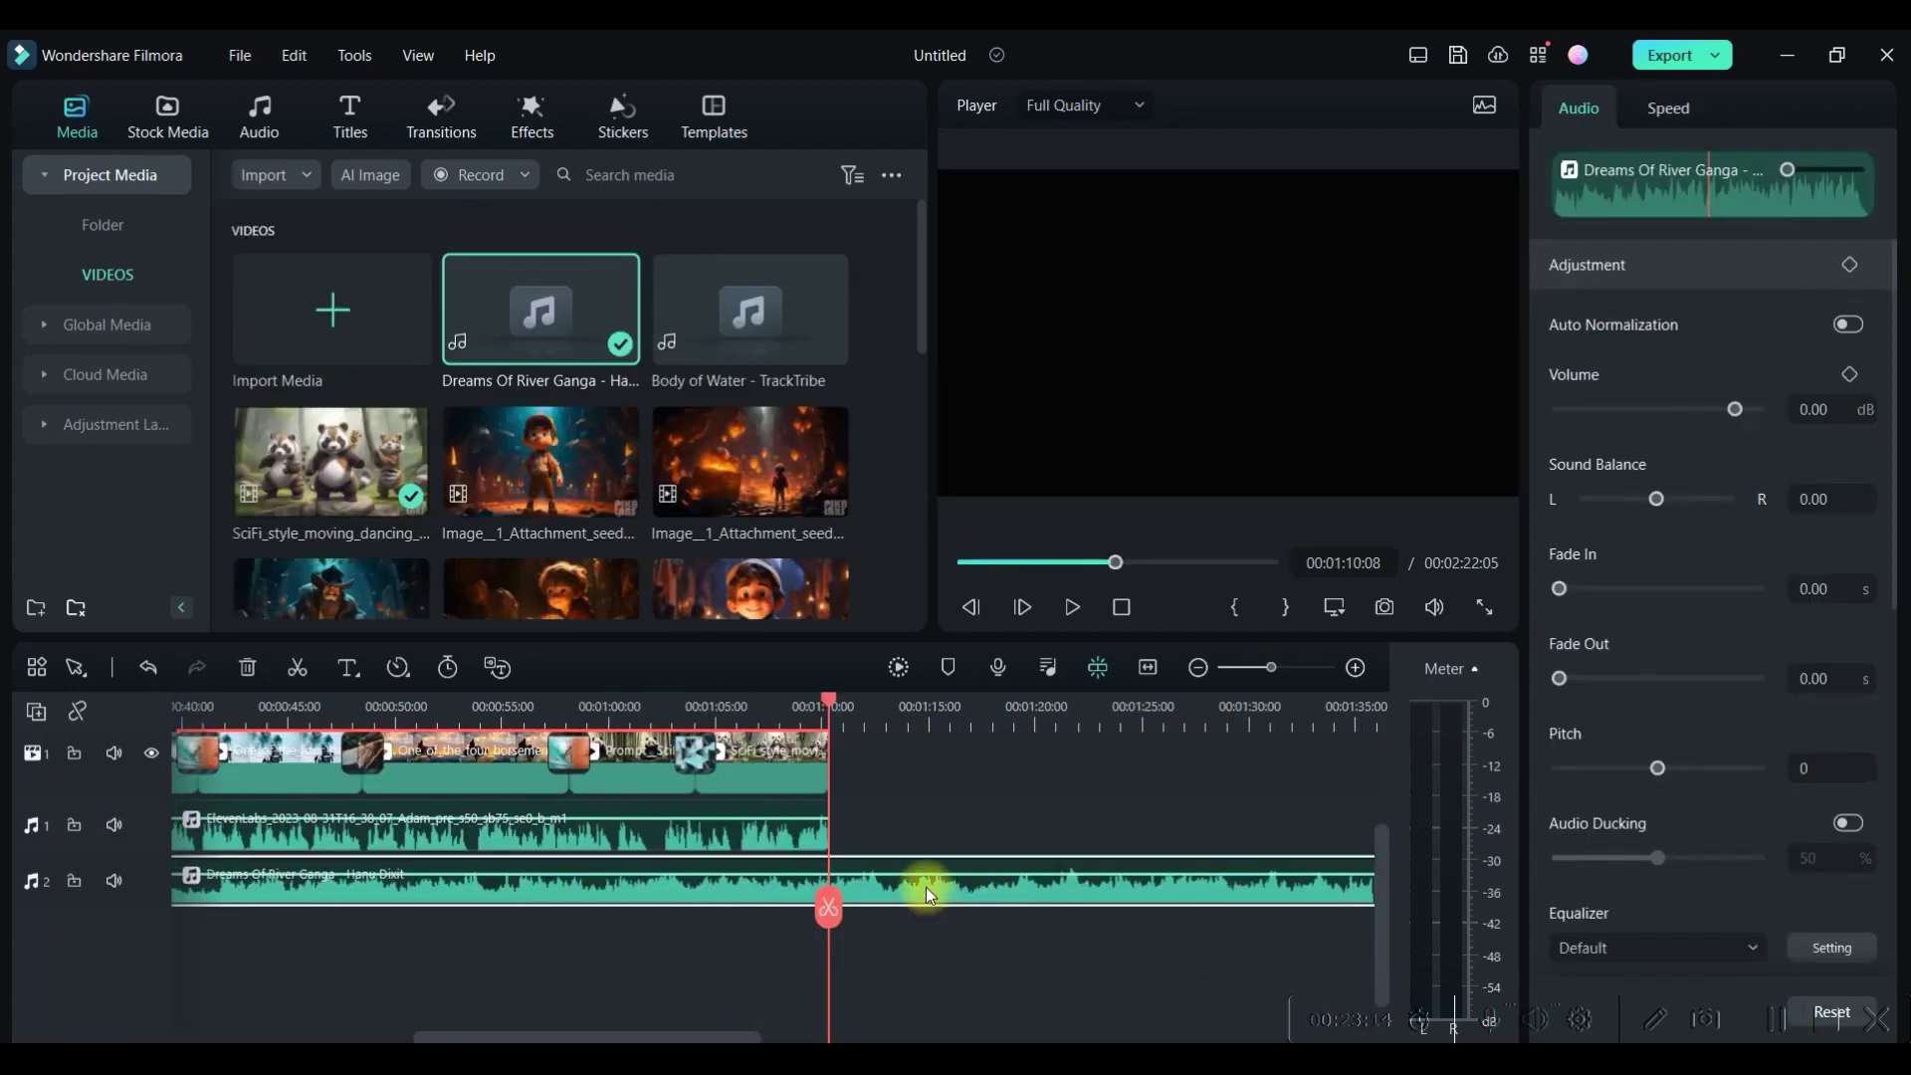
Split the music where the film ends and delete the overhanging part
{"action": "right_click", "coordinate": [925, 886]}
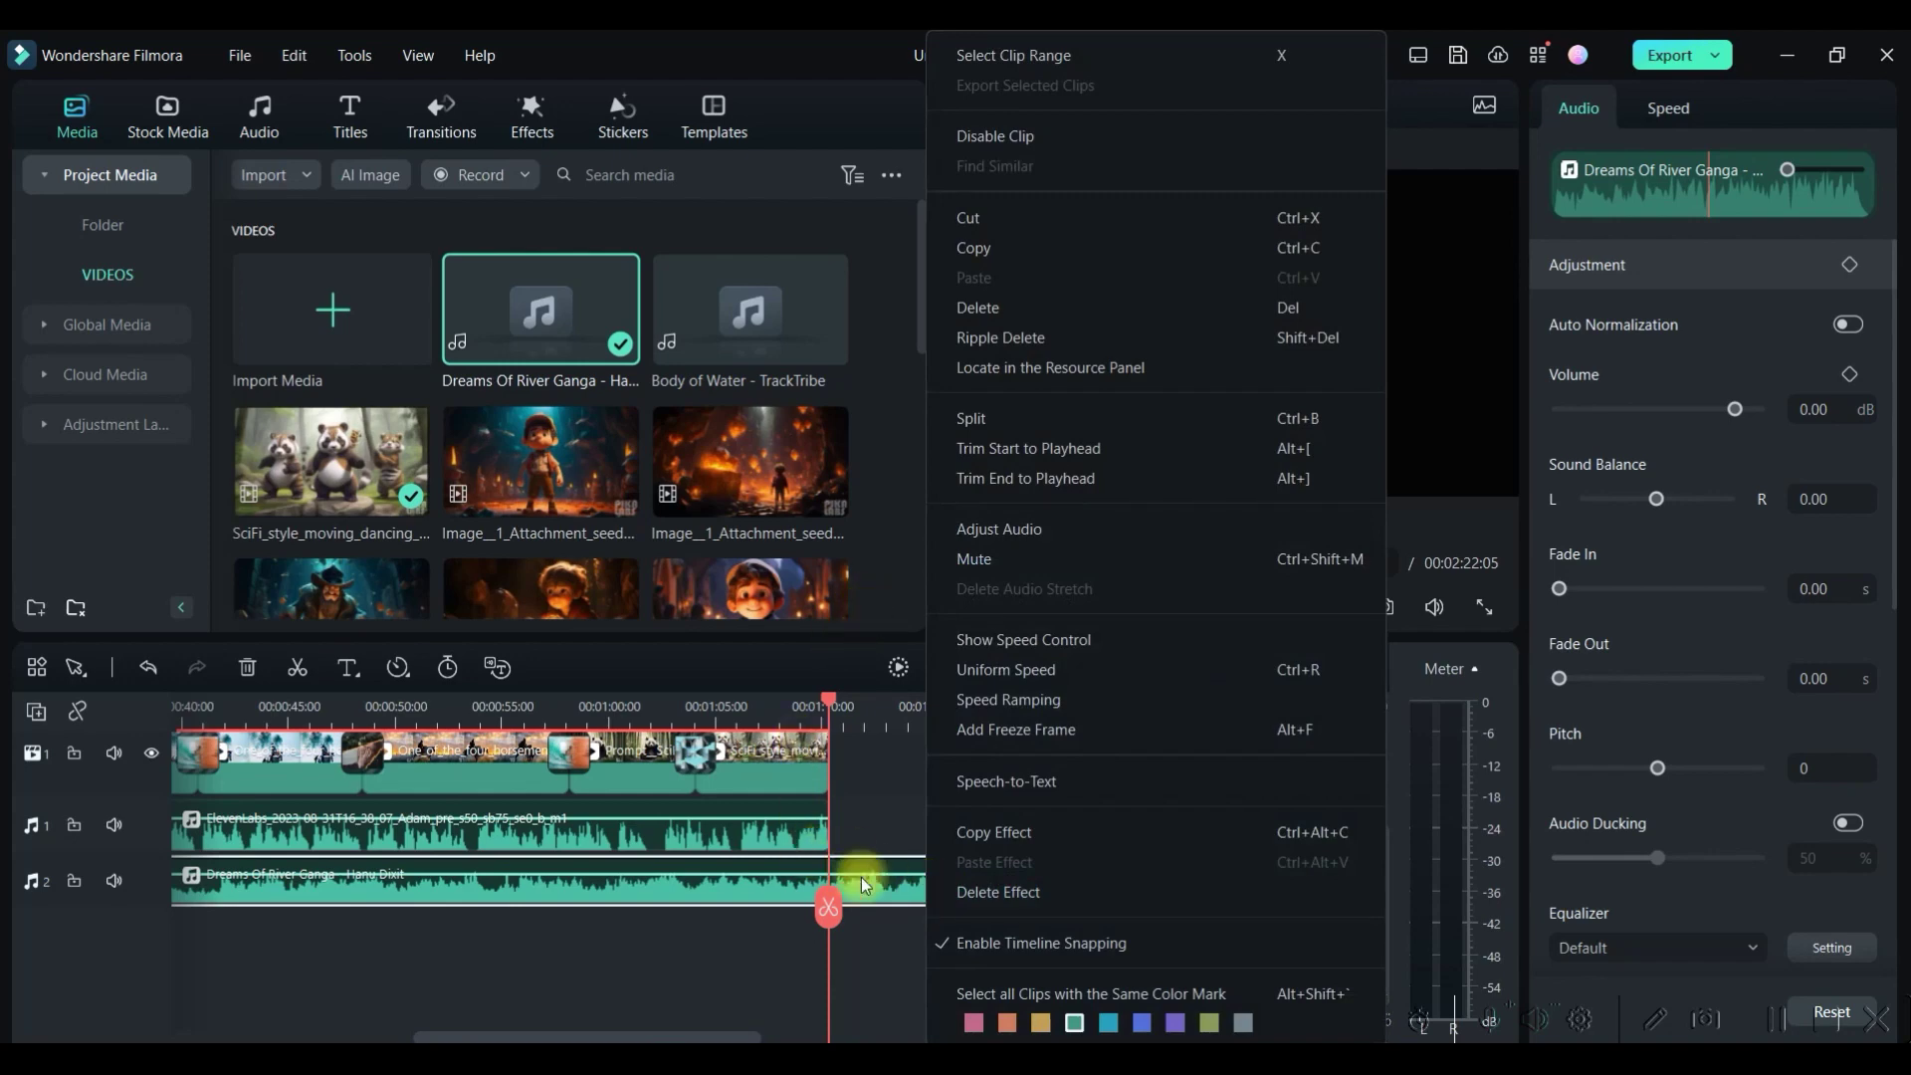
{"action": "left_click", "coordinate": [1051, 418]}
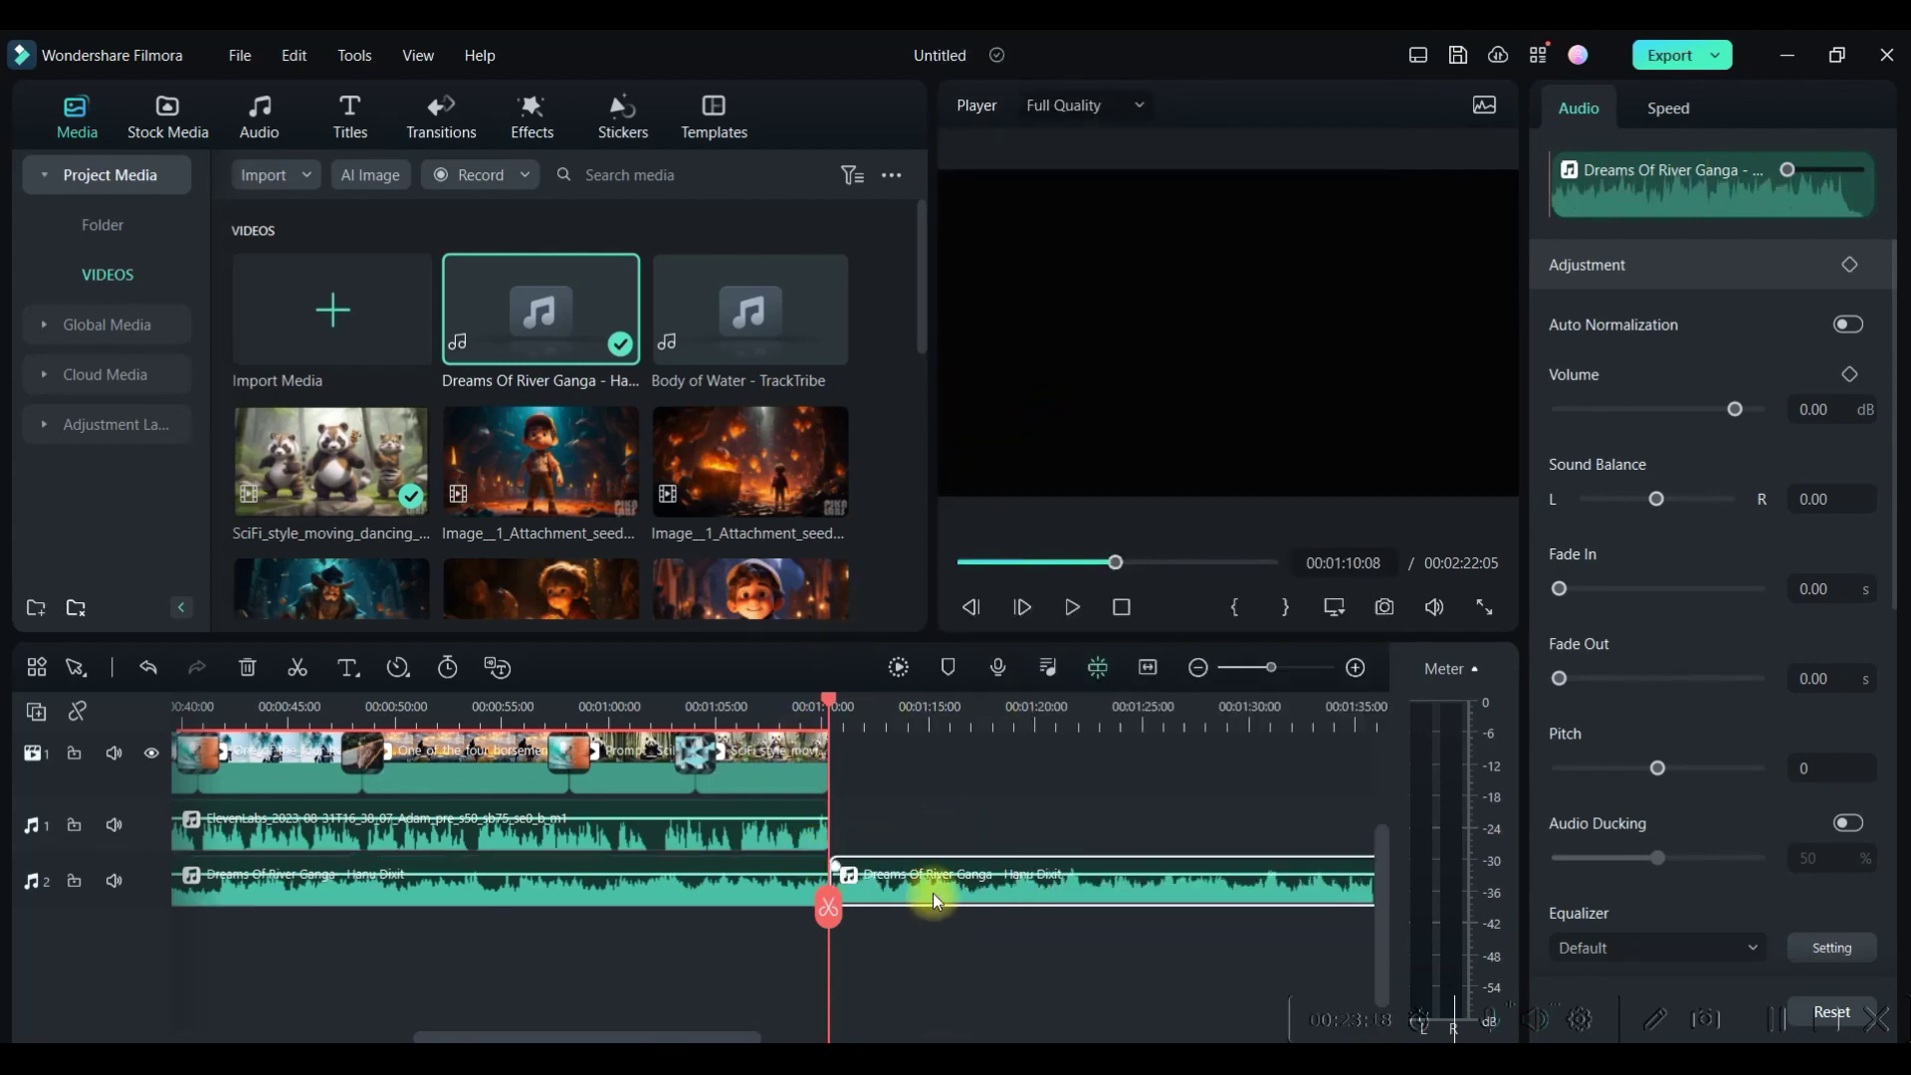
{"action": "key", "text": "Delete"}
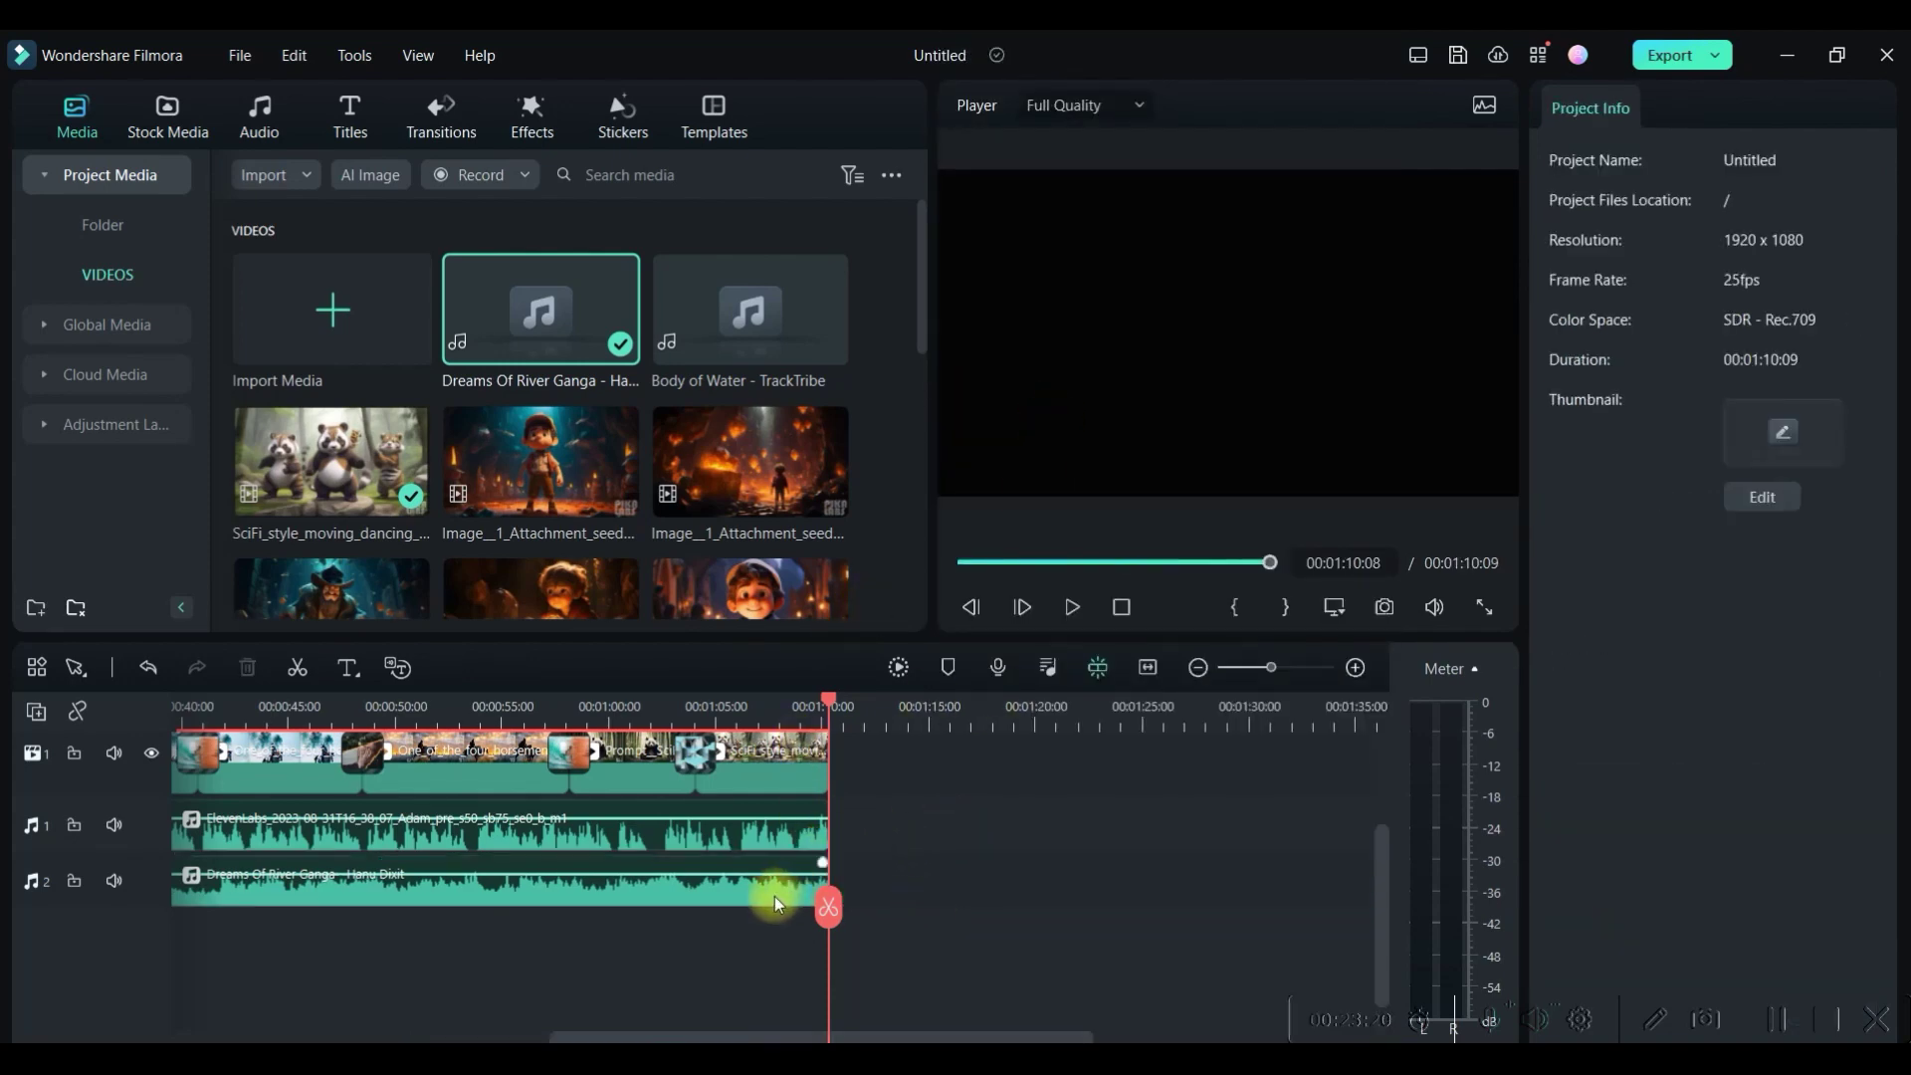
{"action": "left_click", "coordinate": [774, 897]}
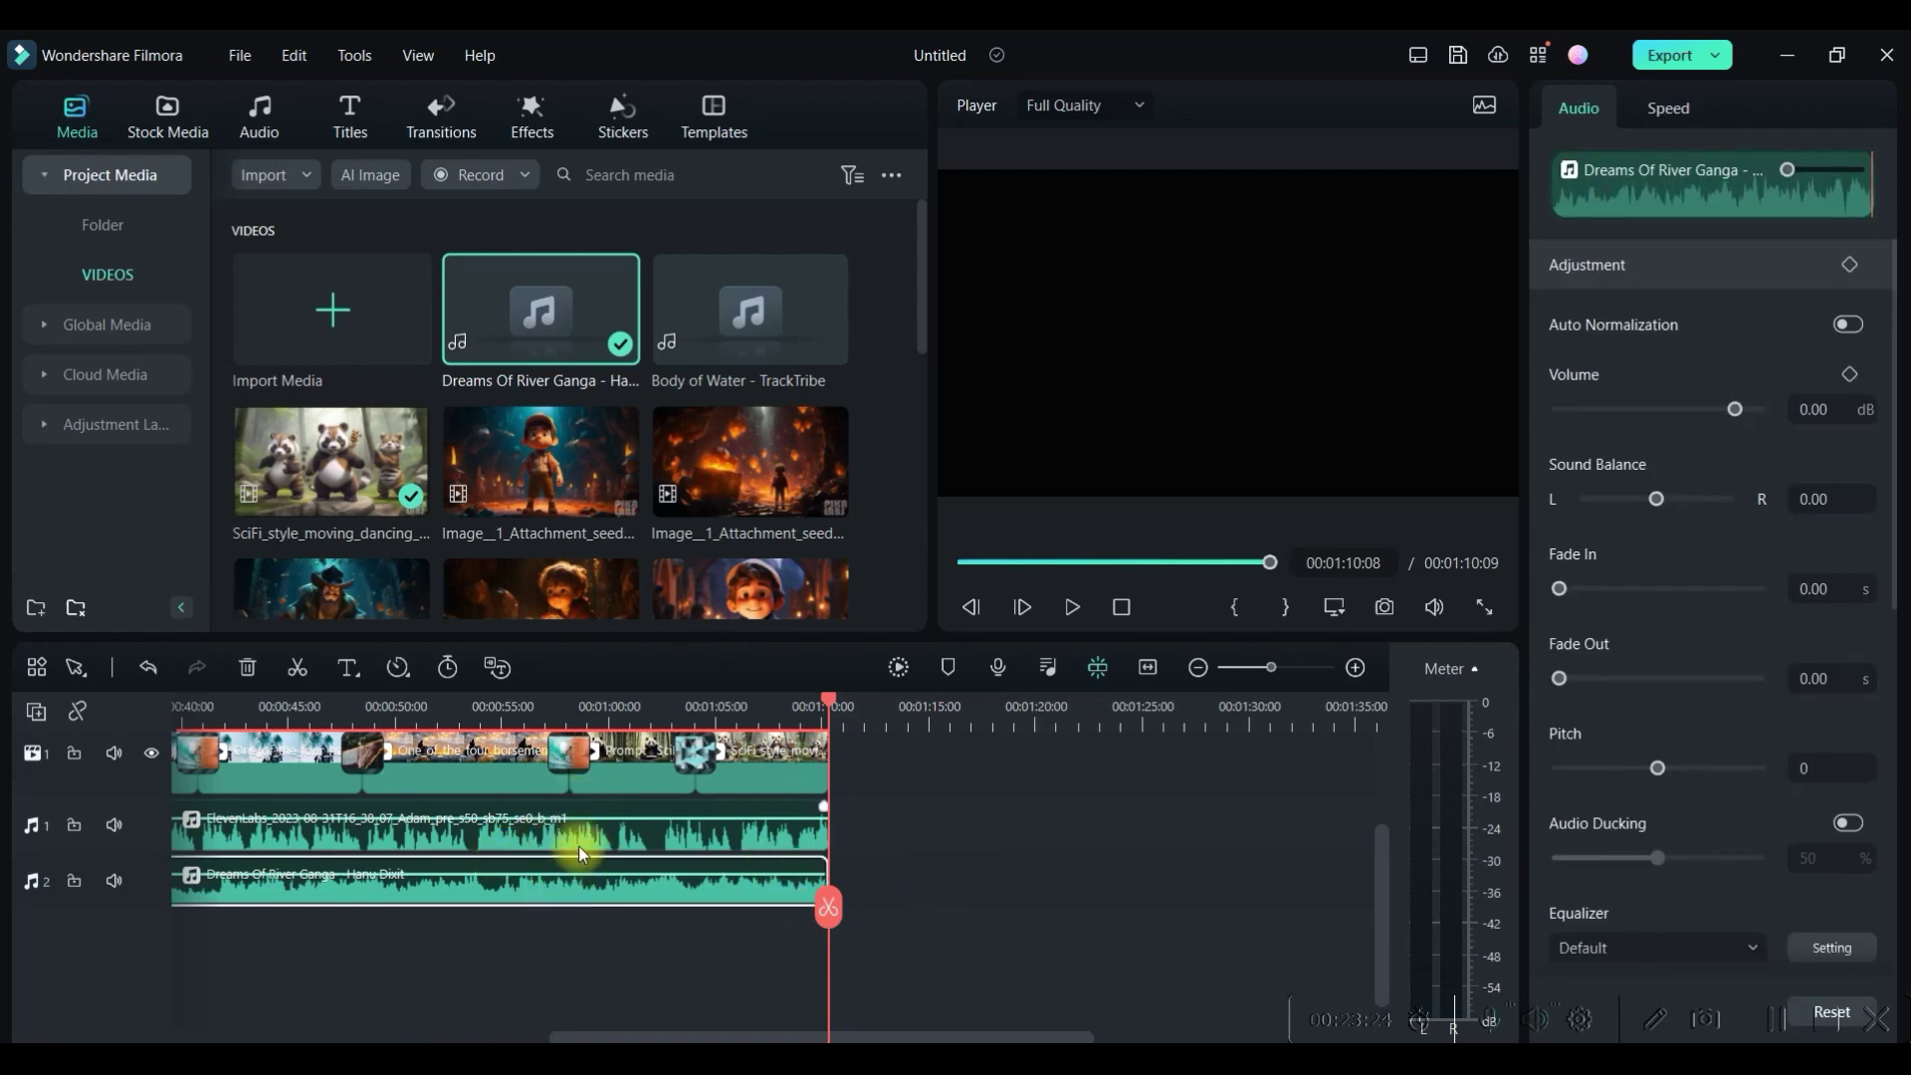
Set the music volume to about -14.77 dB, with a roughly 10-second fade-in and a fade-out
{"action": "left_click_drag", "start_coordinate": [1735, 409], "coordinate": [1684, 415]}
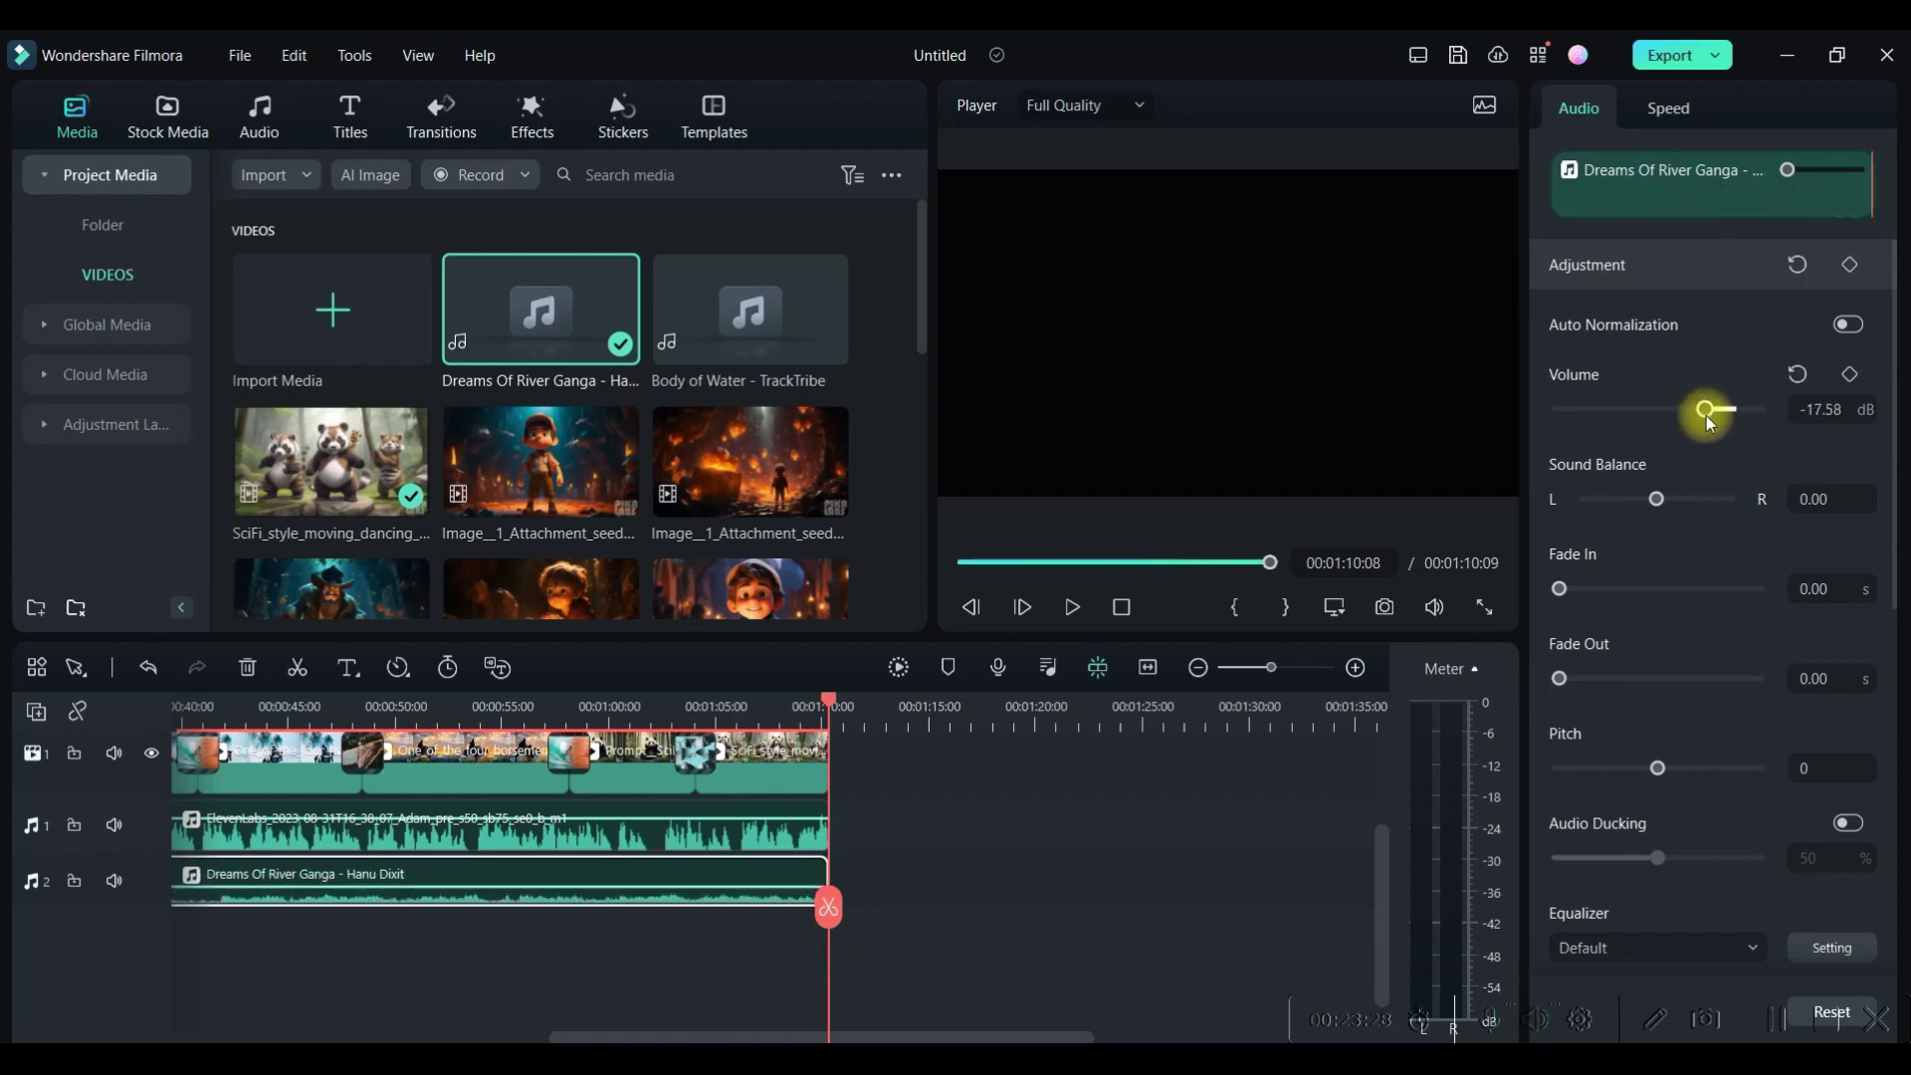
{"action": "left_click_drag", "start_coordinate": [1683, 415], "coordinate": [1710, 413]}
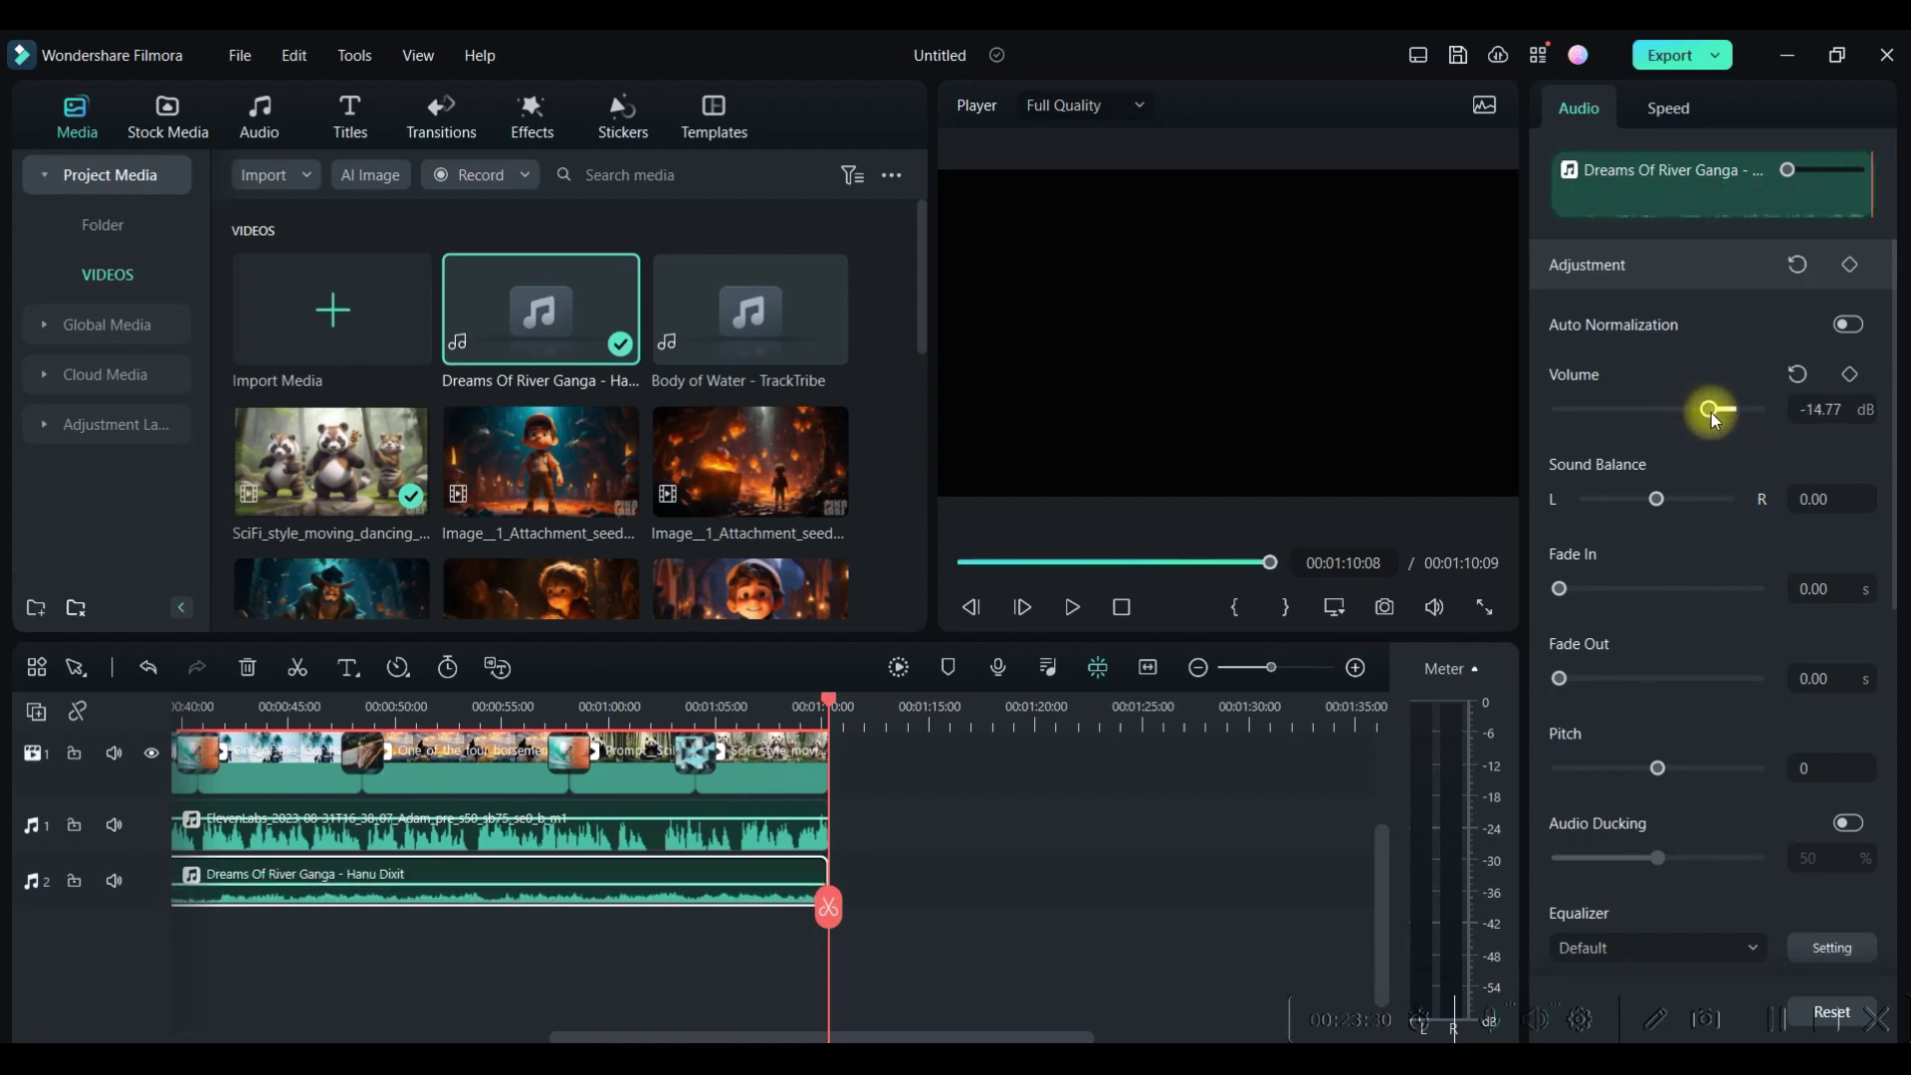
{"action": "left_click", "coordinate": [1560, 587]}
{"action": "left_click_drag", "start_coordinate": [1588, 587], "coordinate": [1592, 588]}
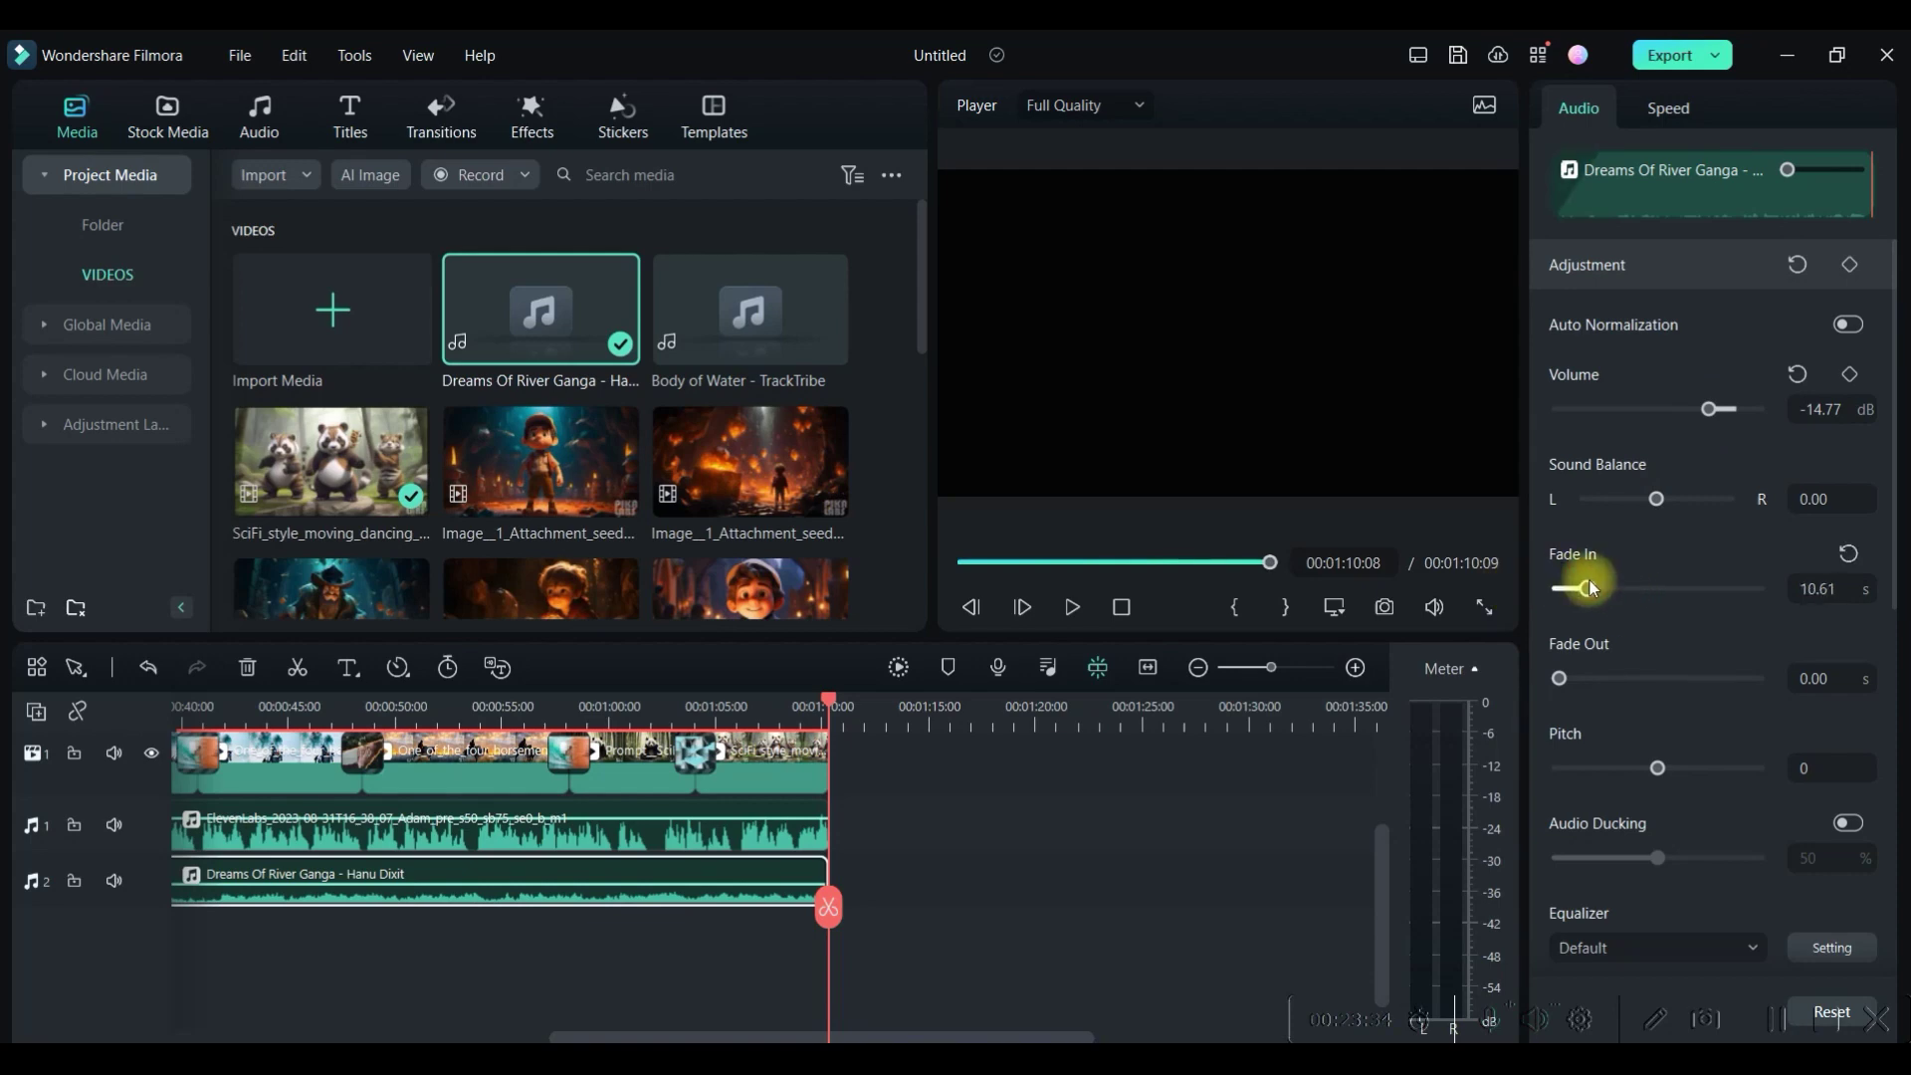
{"action": "left_click_drag", "start_coordinate": [1562, 679], "coordinate": [1623, 679]}
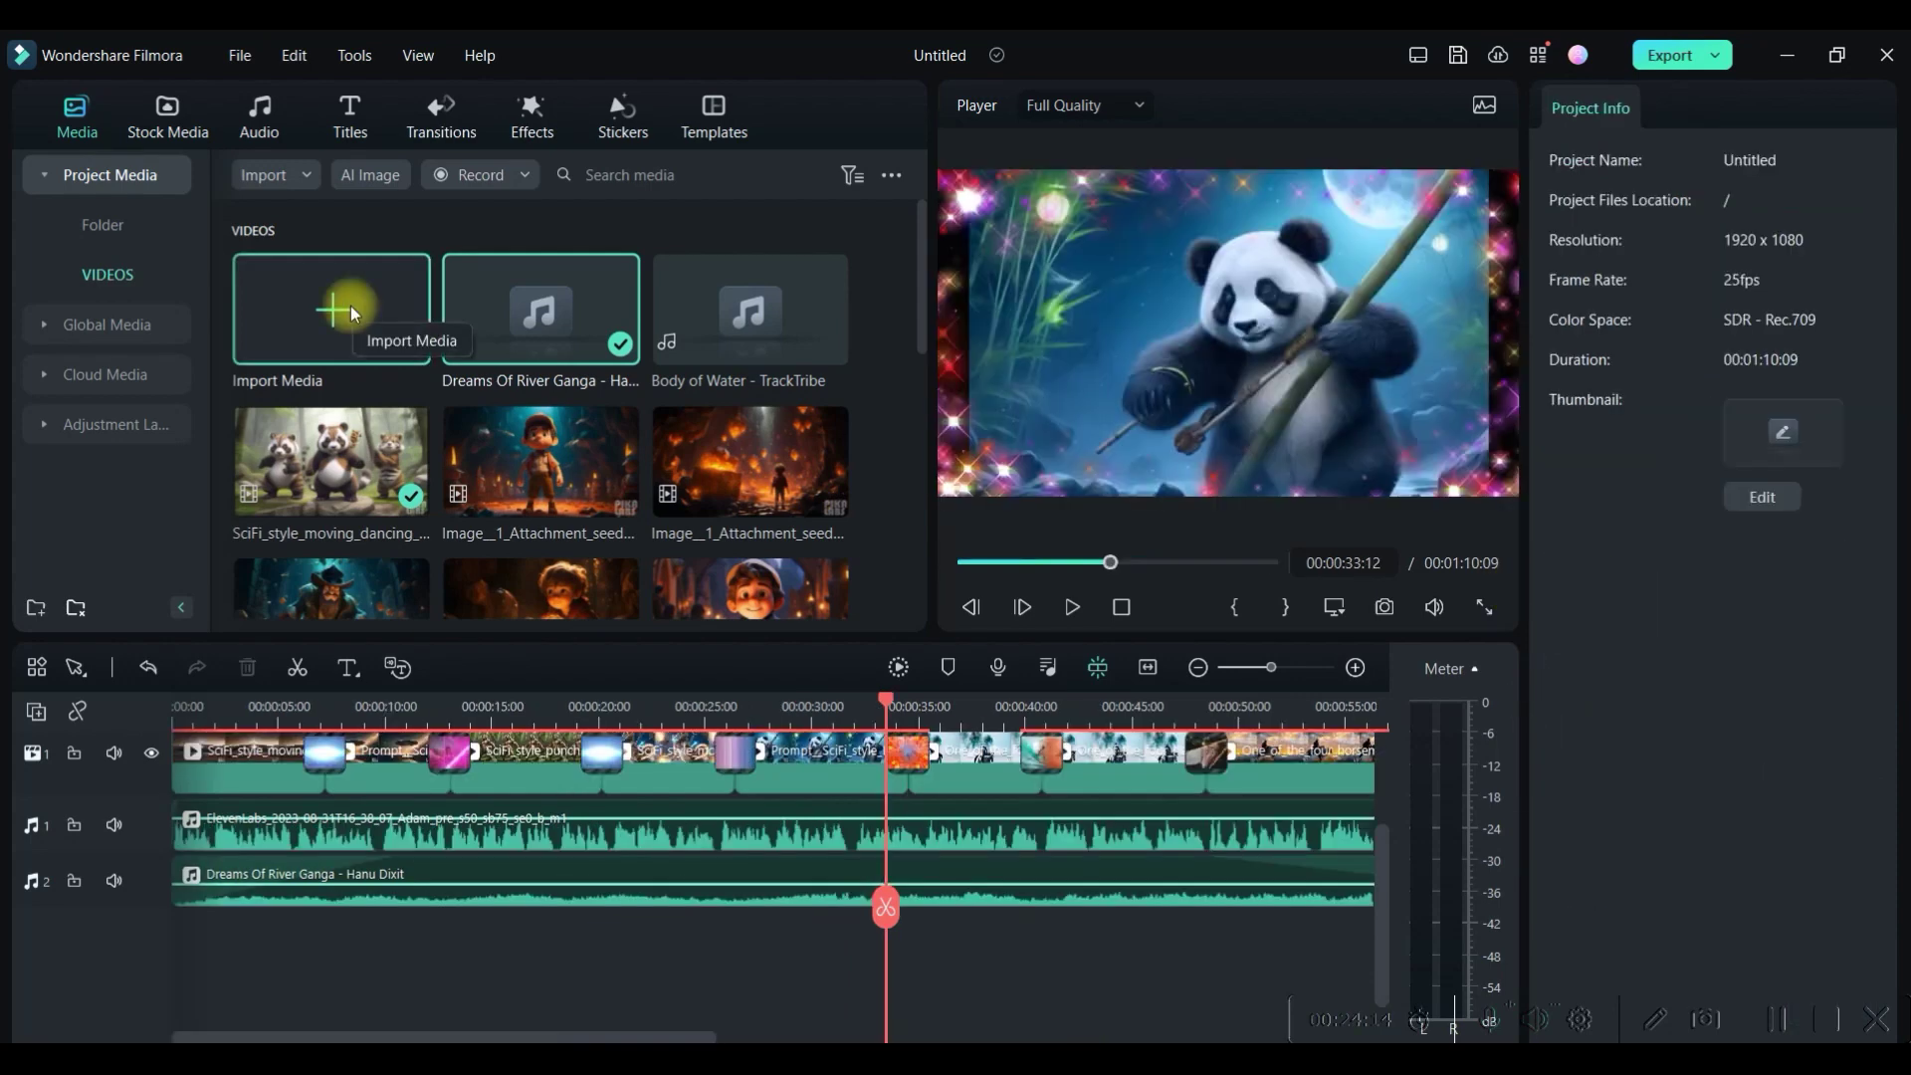
Bring up the export settings and select the output file name for replacement
{"action": "left_click", "coordinate": [1682, 54]}
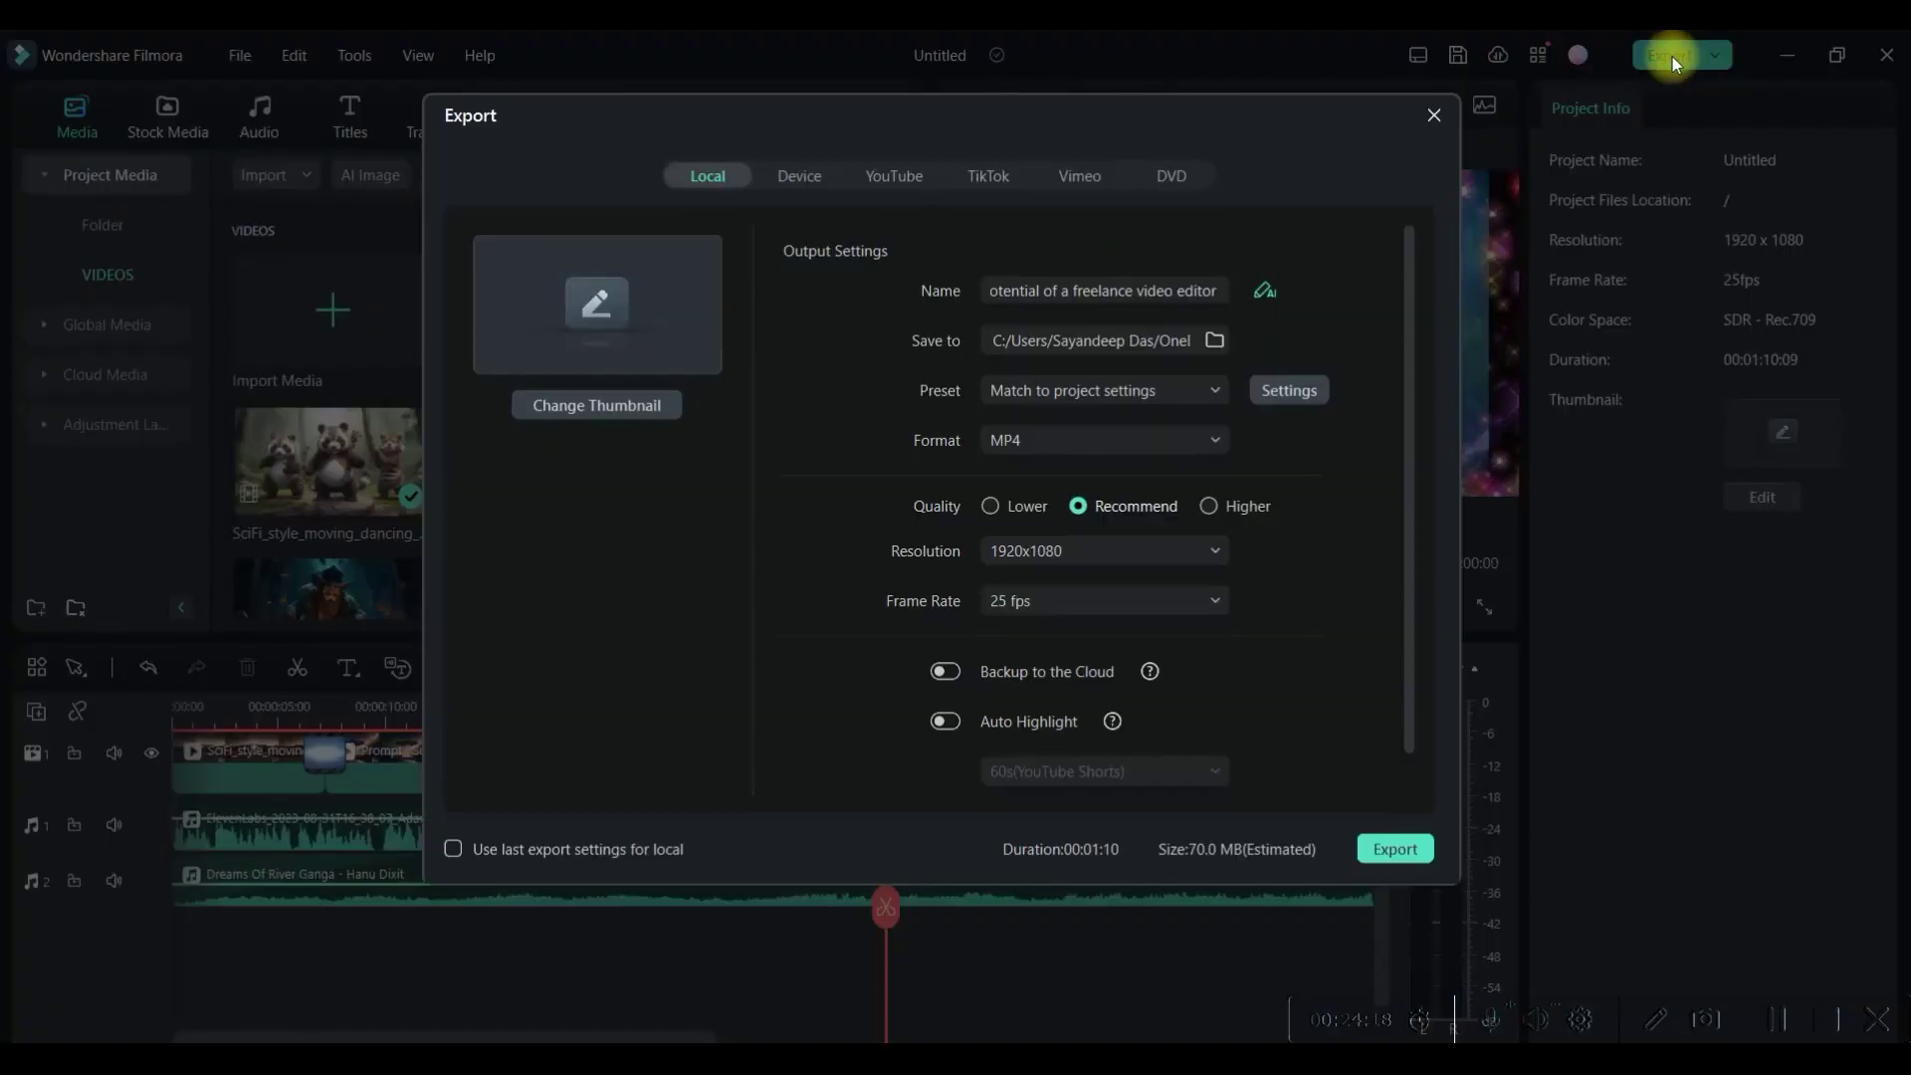
{"action": "triple_click", "coordinate": [1003, 287]}
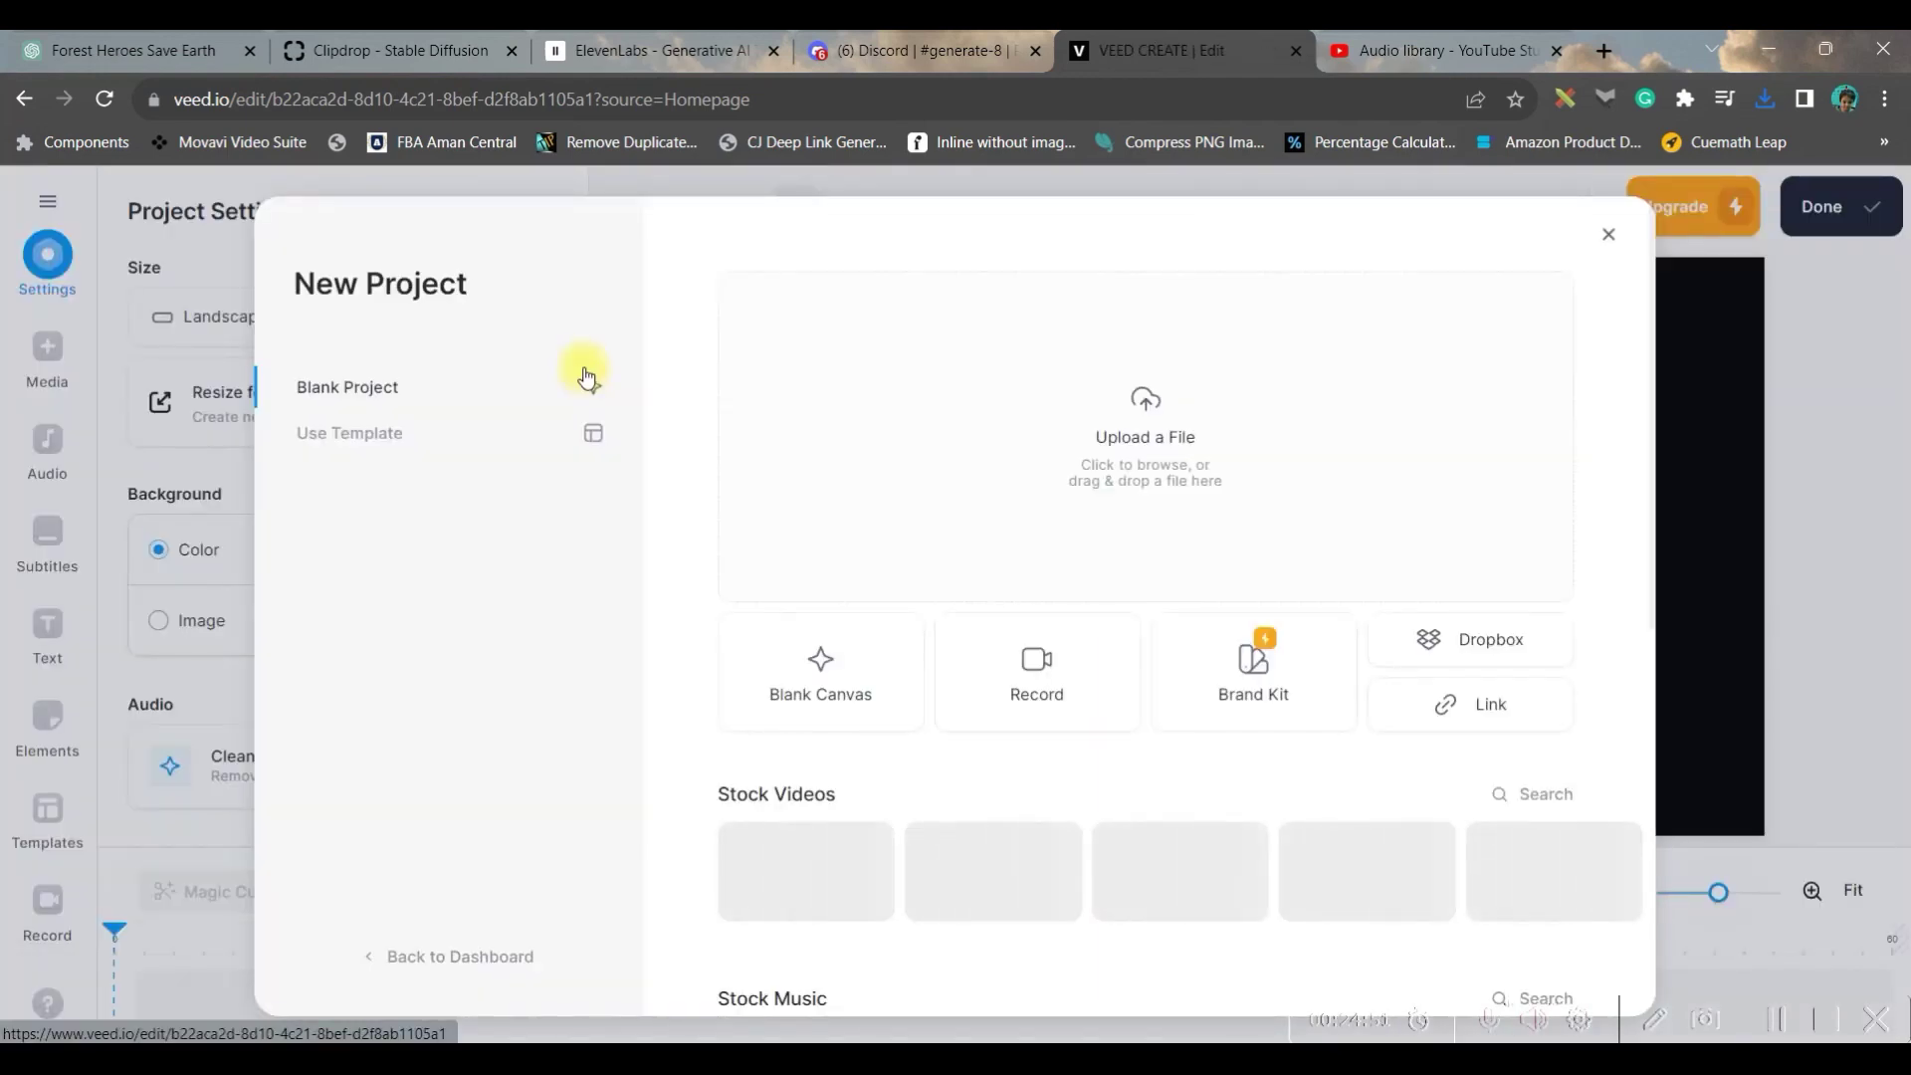
Start a blank VEED.io project and upload the exported film from the VIDEOS folder
{"action": "left_click", "coordinate": [585, 377]}
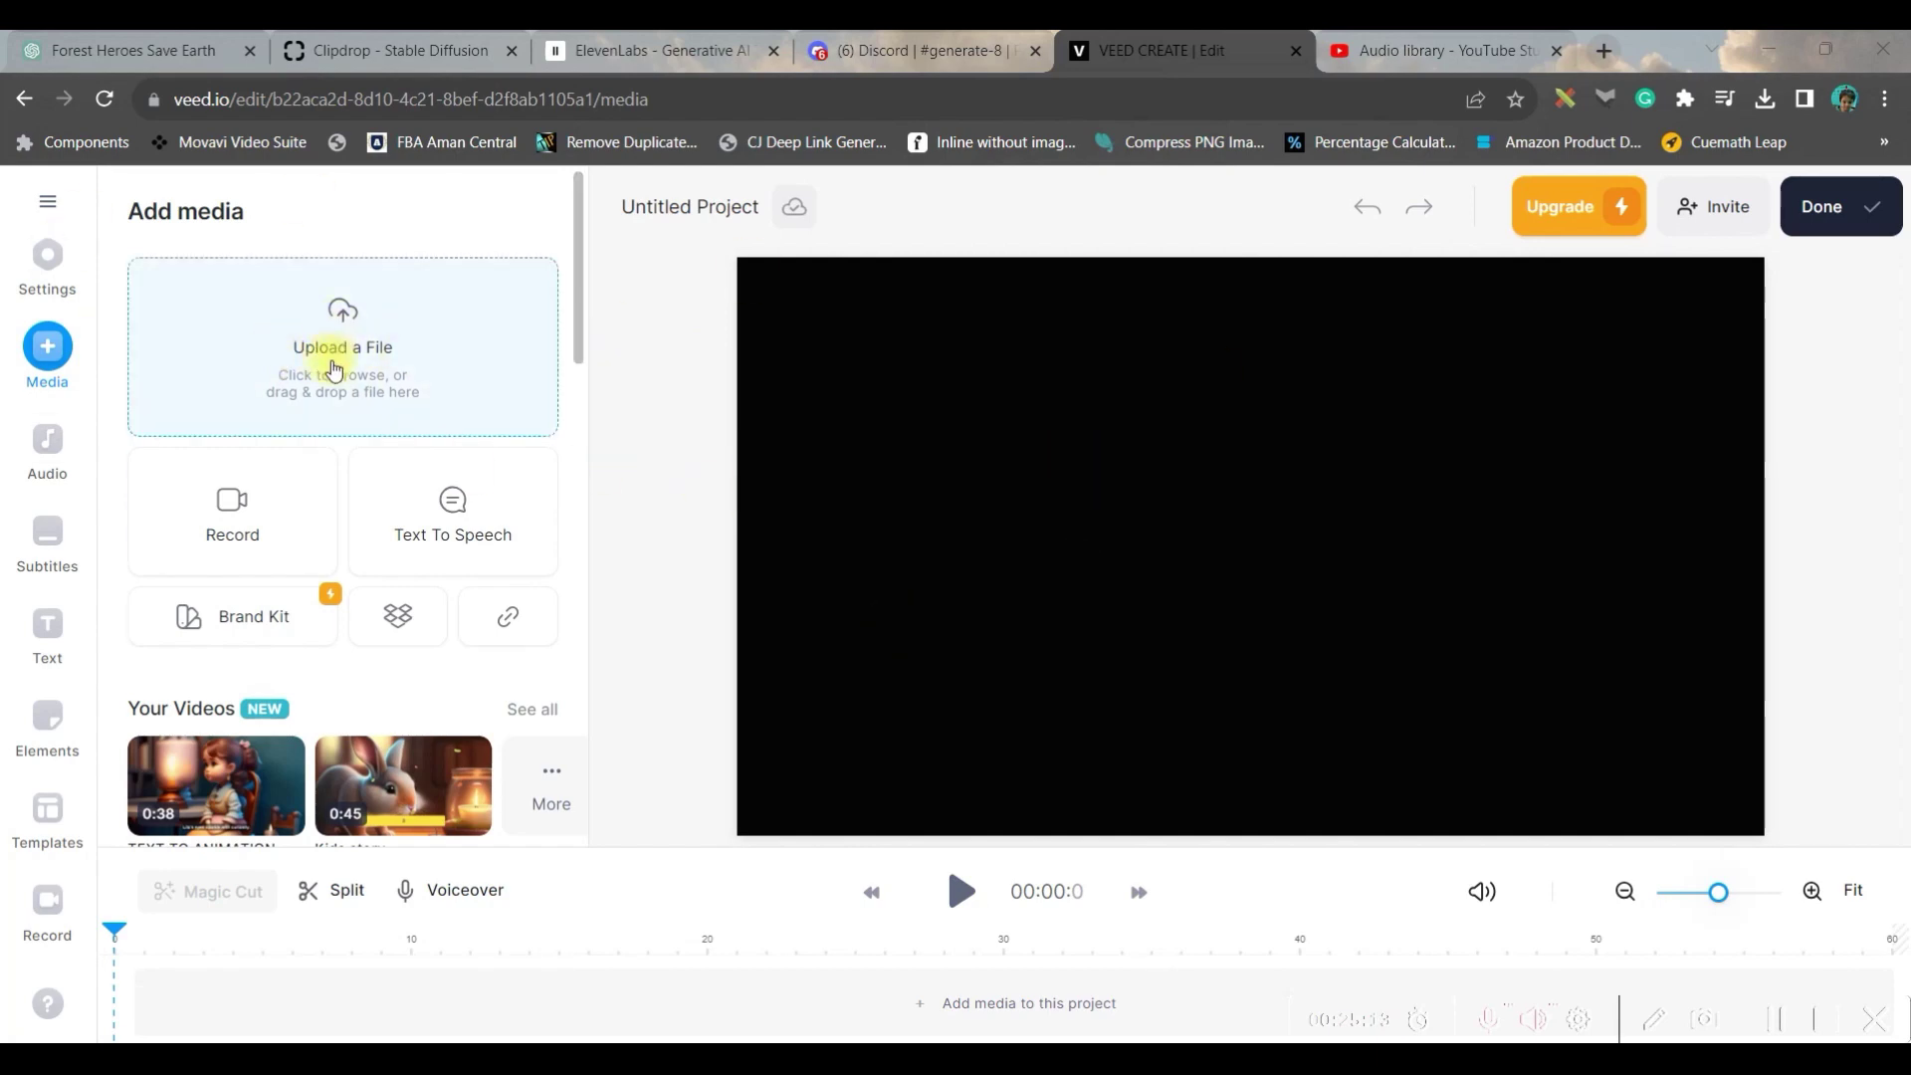
{"action": "left_click", "coordinate": [334, 364]}
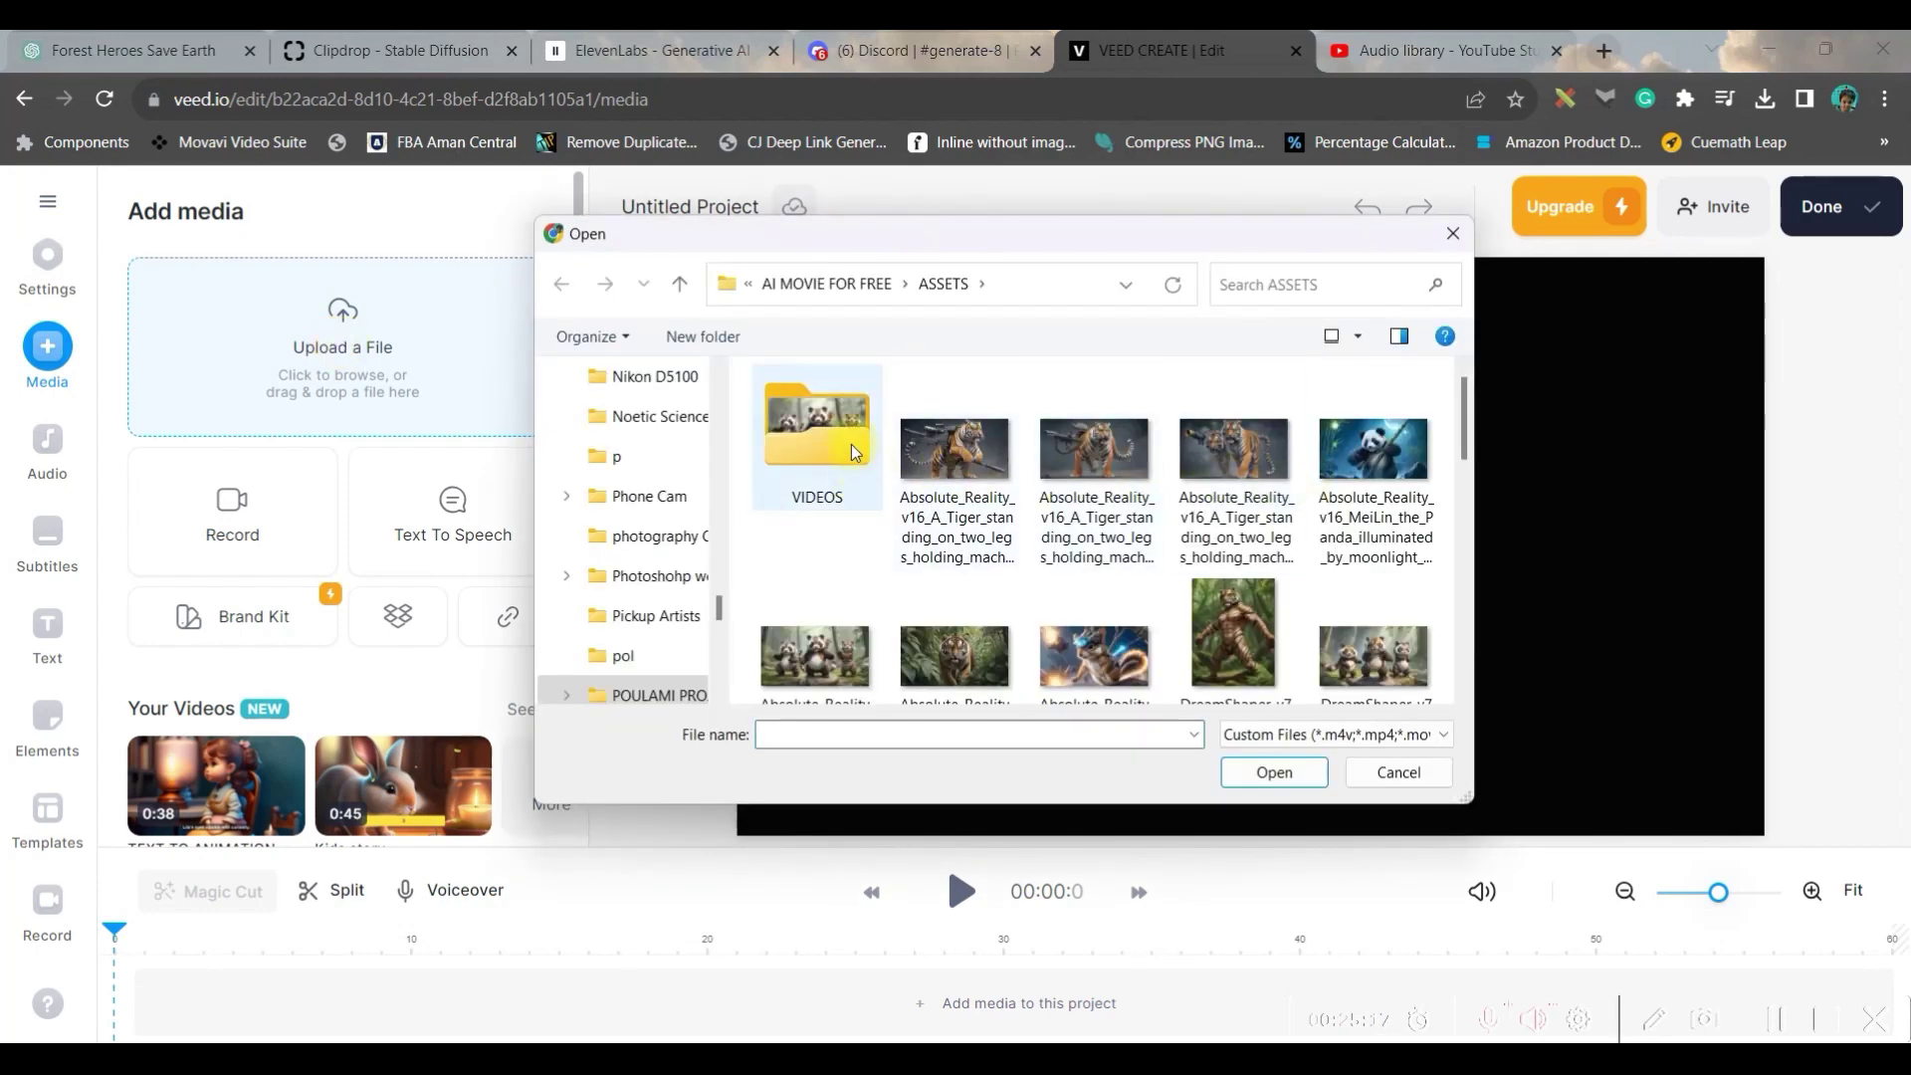
{"action": "double_click", "coordinate": [851, 448]}
{"action": "double_click", "coordinate": [1089, 456]}
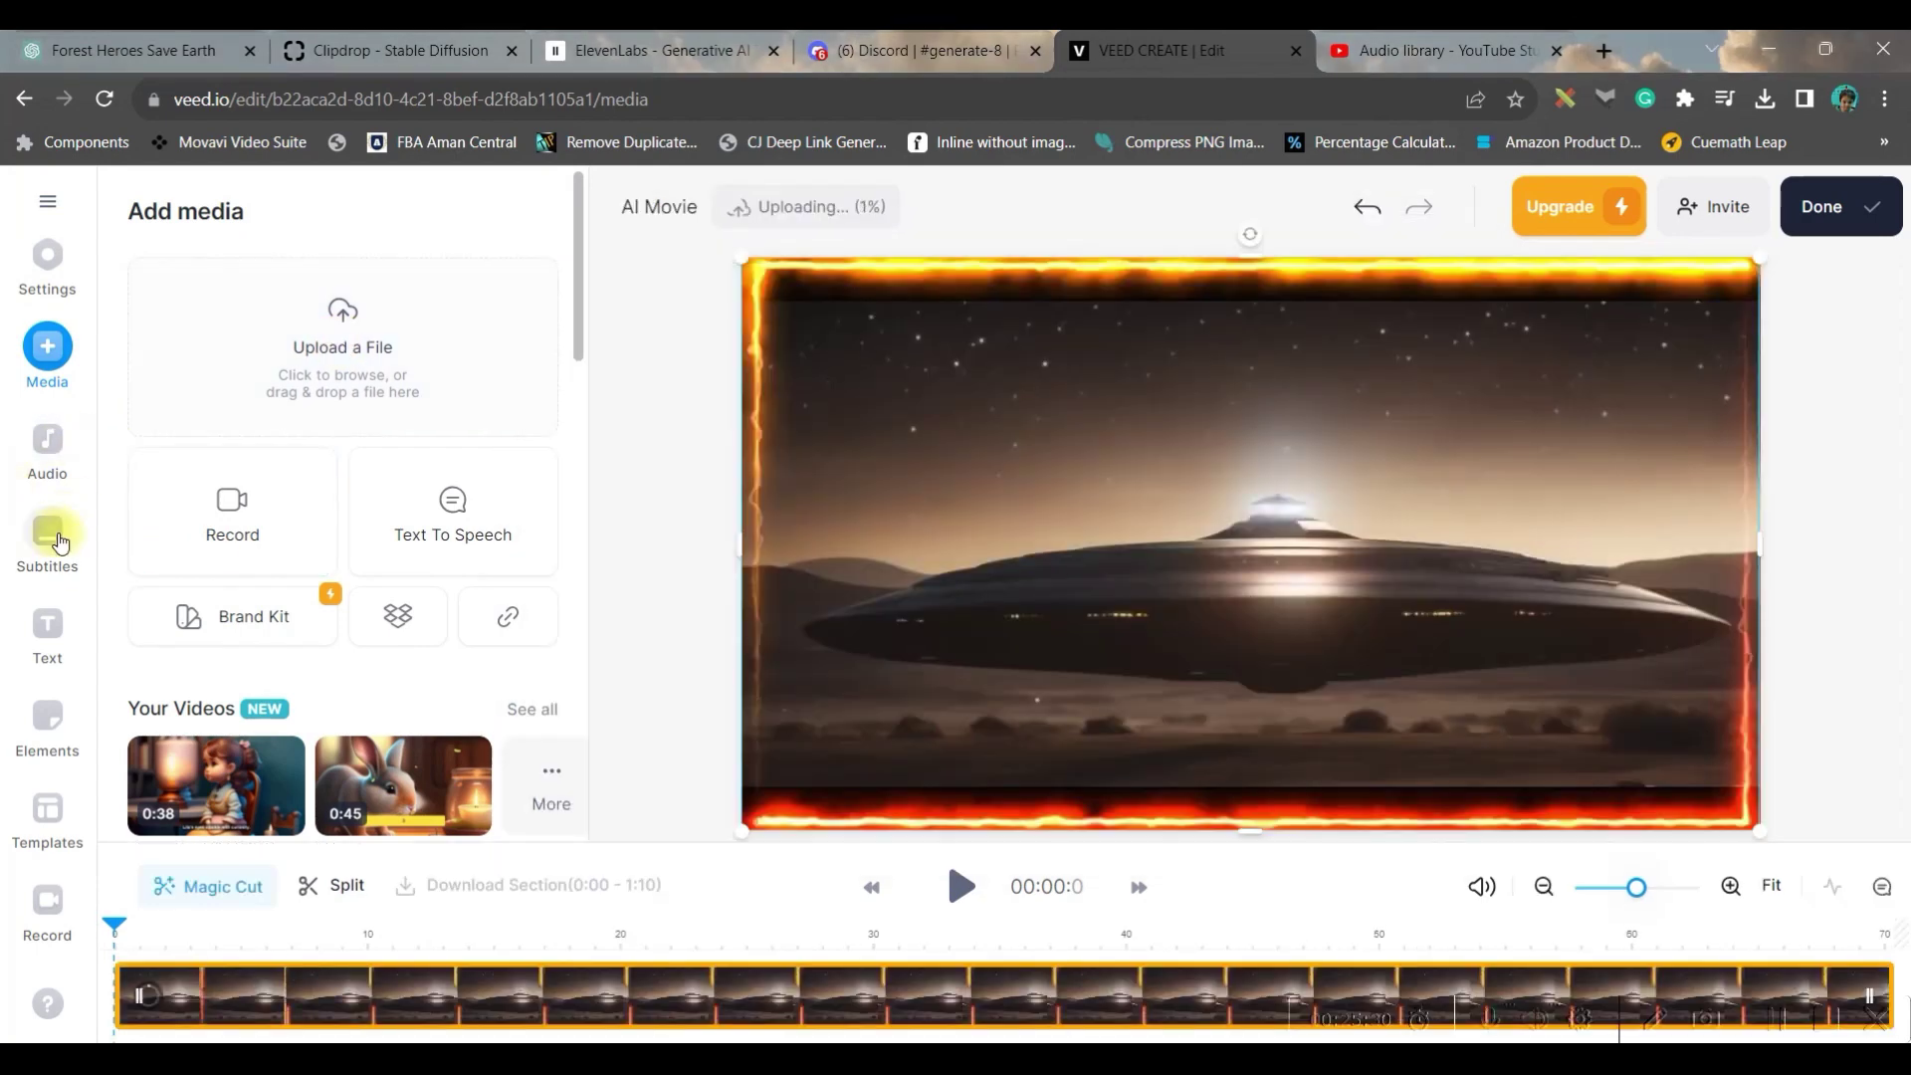
Auto-generate subtitles with English as the spoken language
{"action": "left_click", "coordinate": [48, 547]}
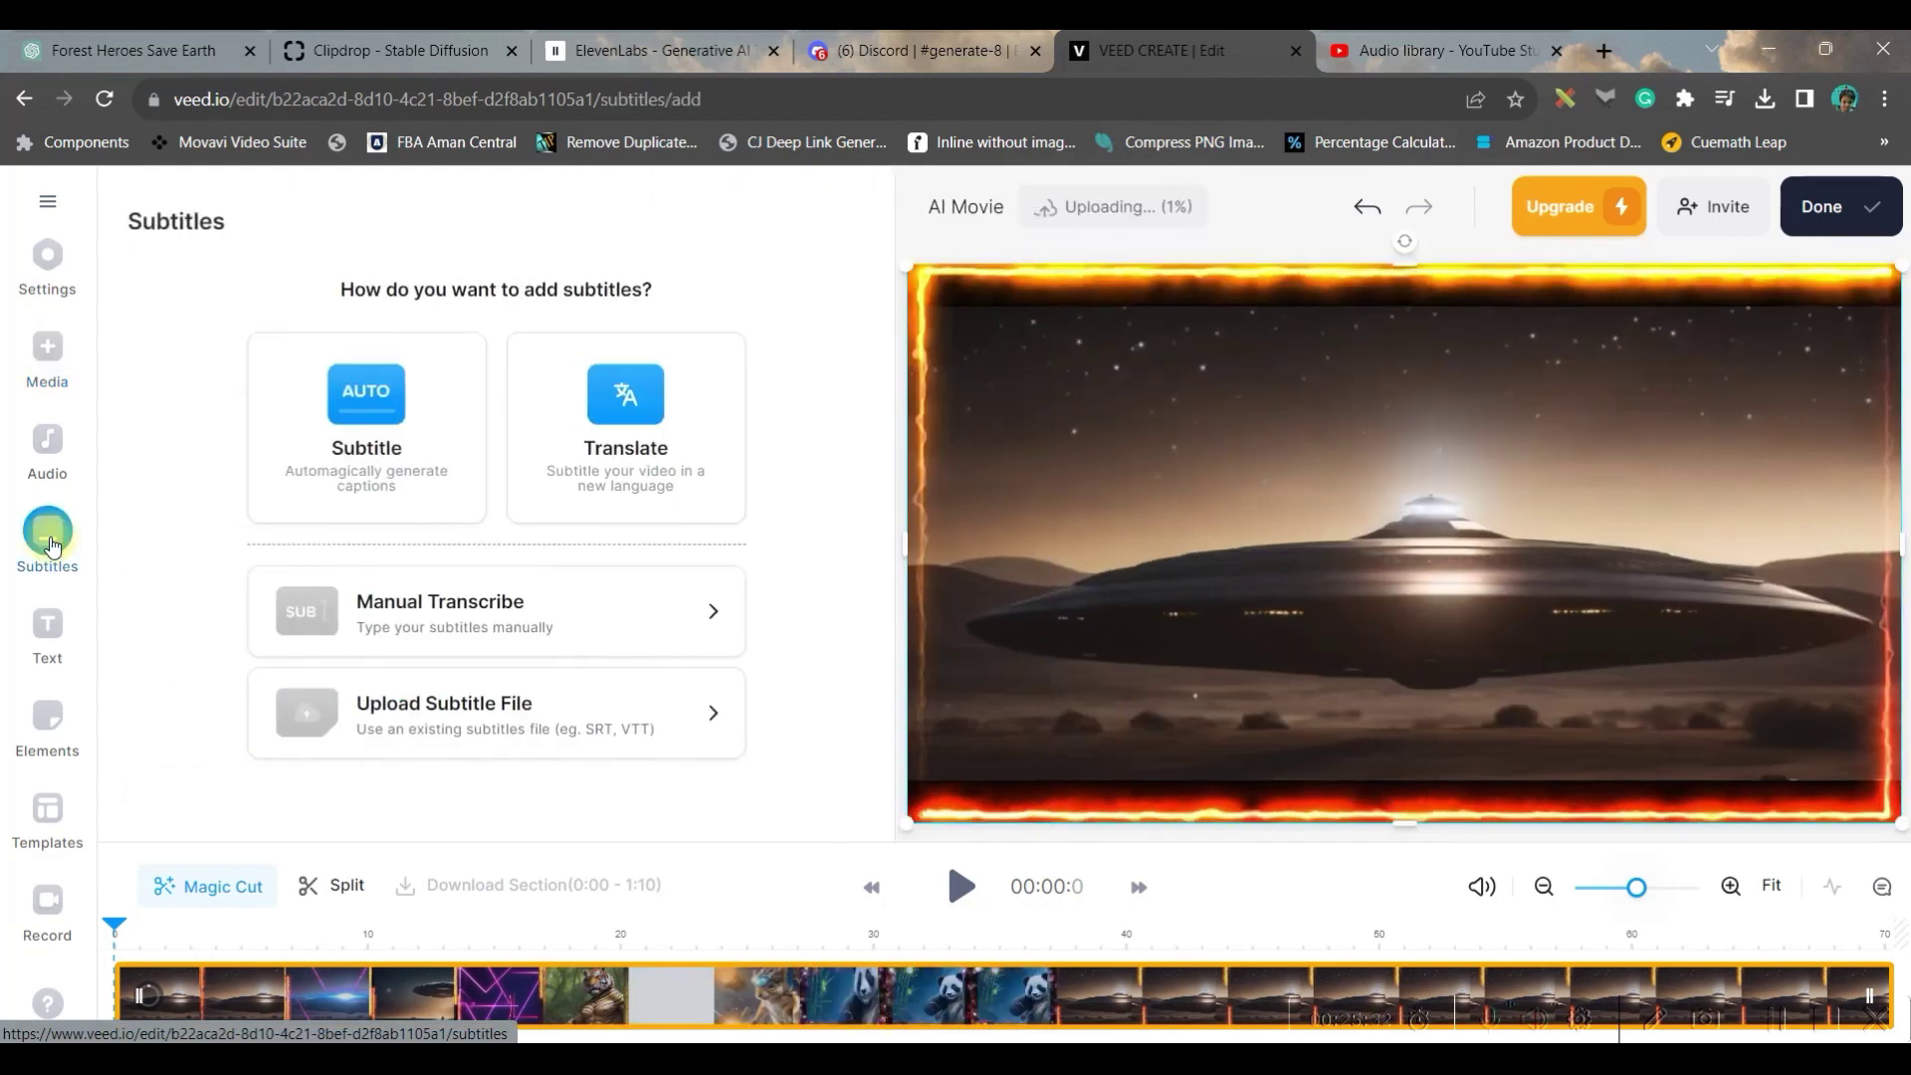
{"action": "left_click", "coordinate": [393, 419]}
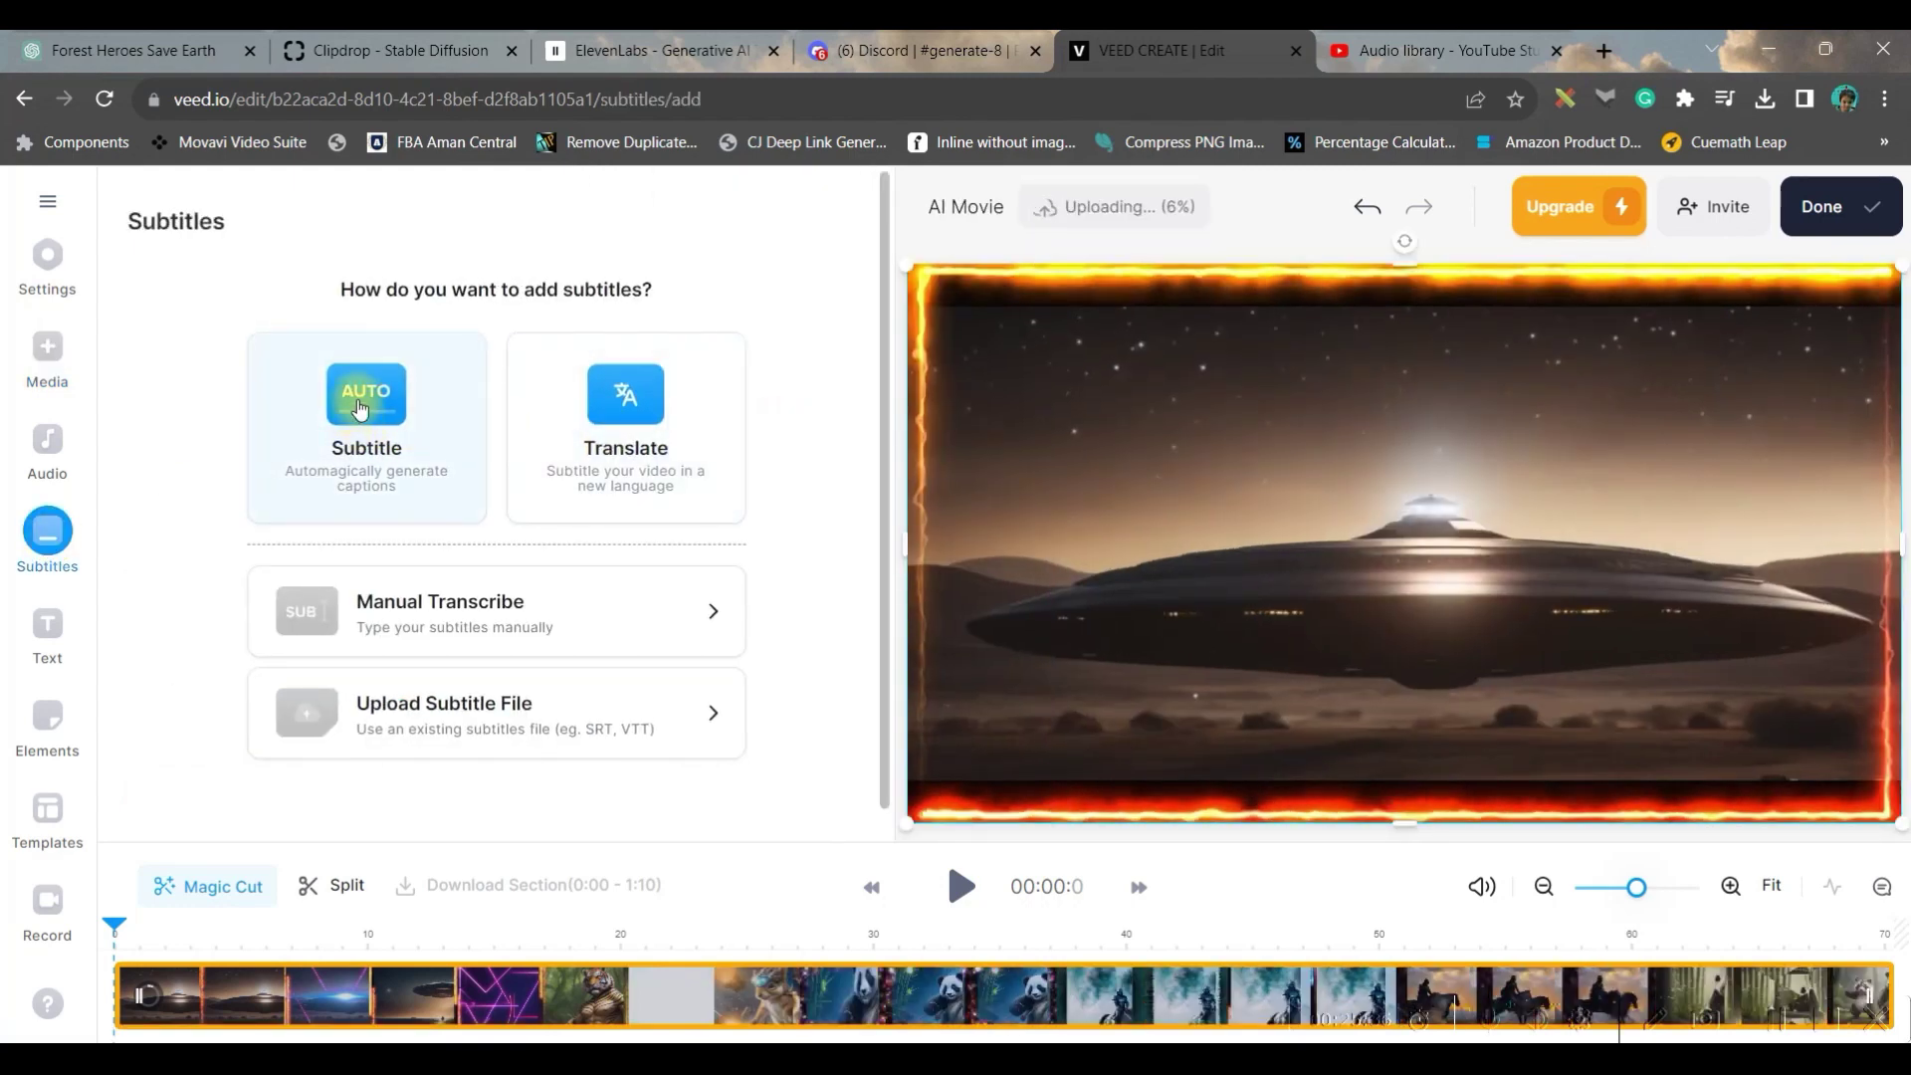
{"action": "left_click", "coordinate": [361, 410]}
{"action": "left_click", "coordinate": [491, 389]}
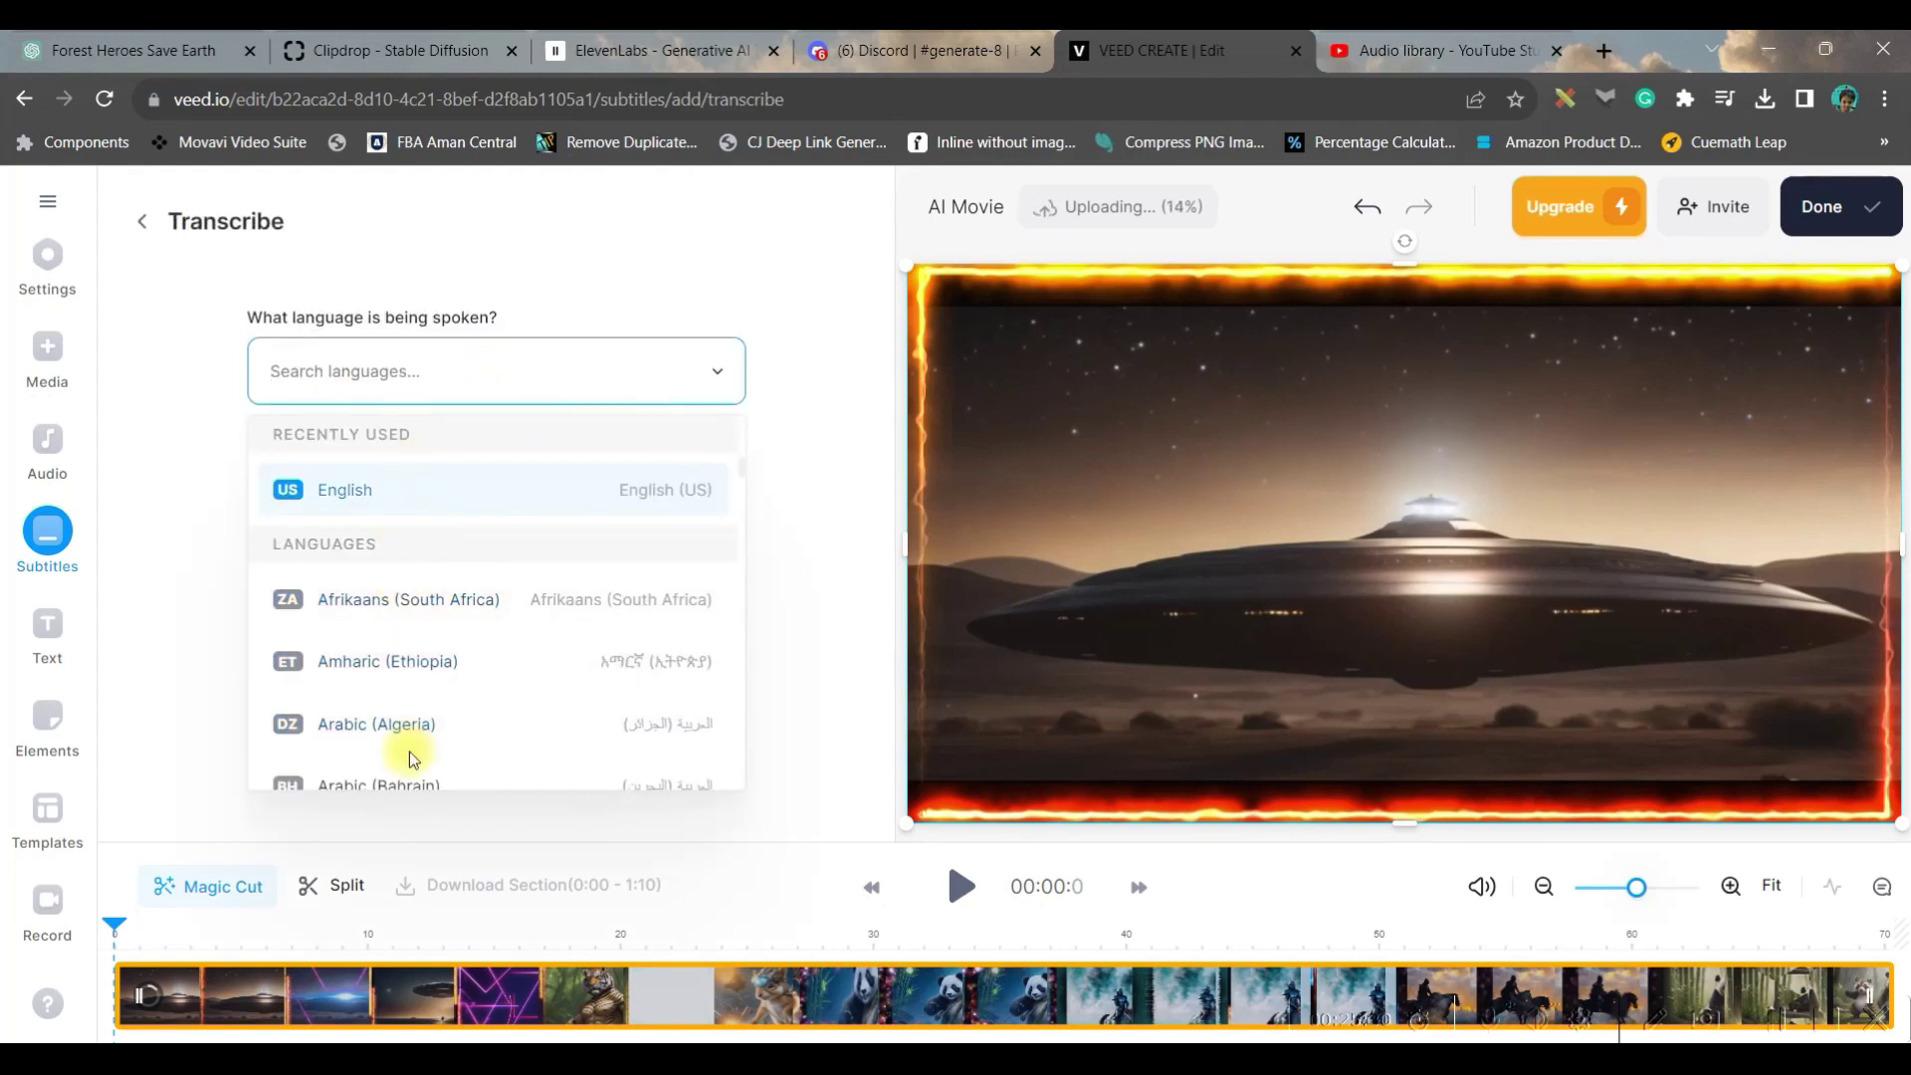
{"action": "left_click", "coordinate": [397, 492]}
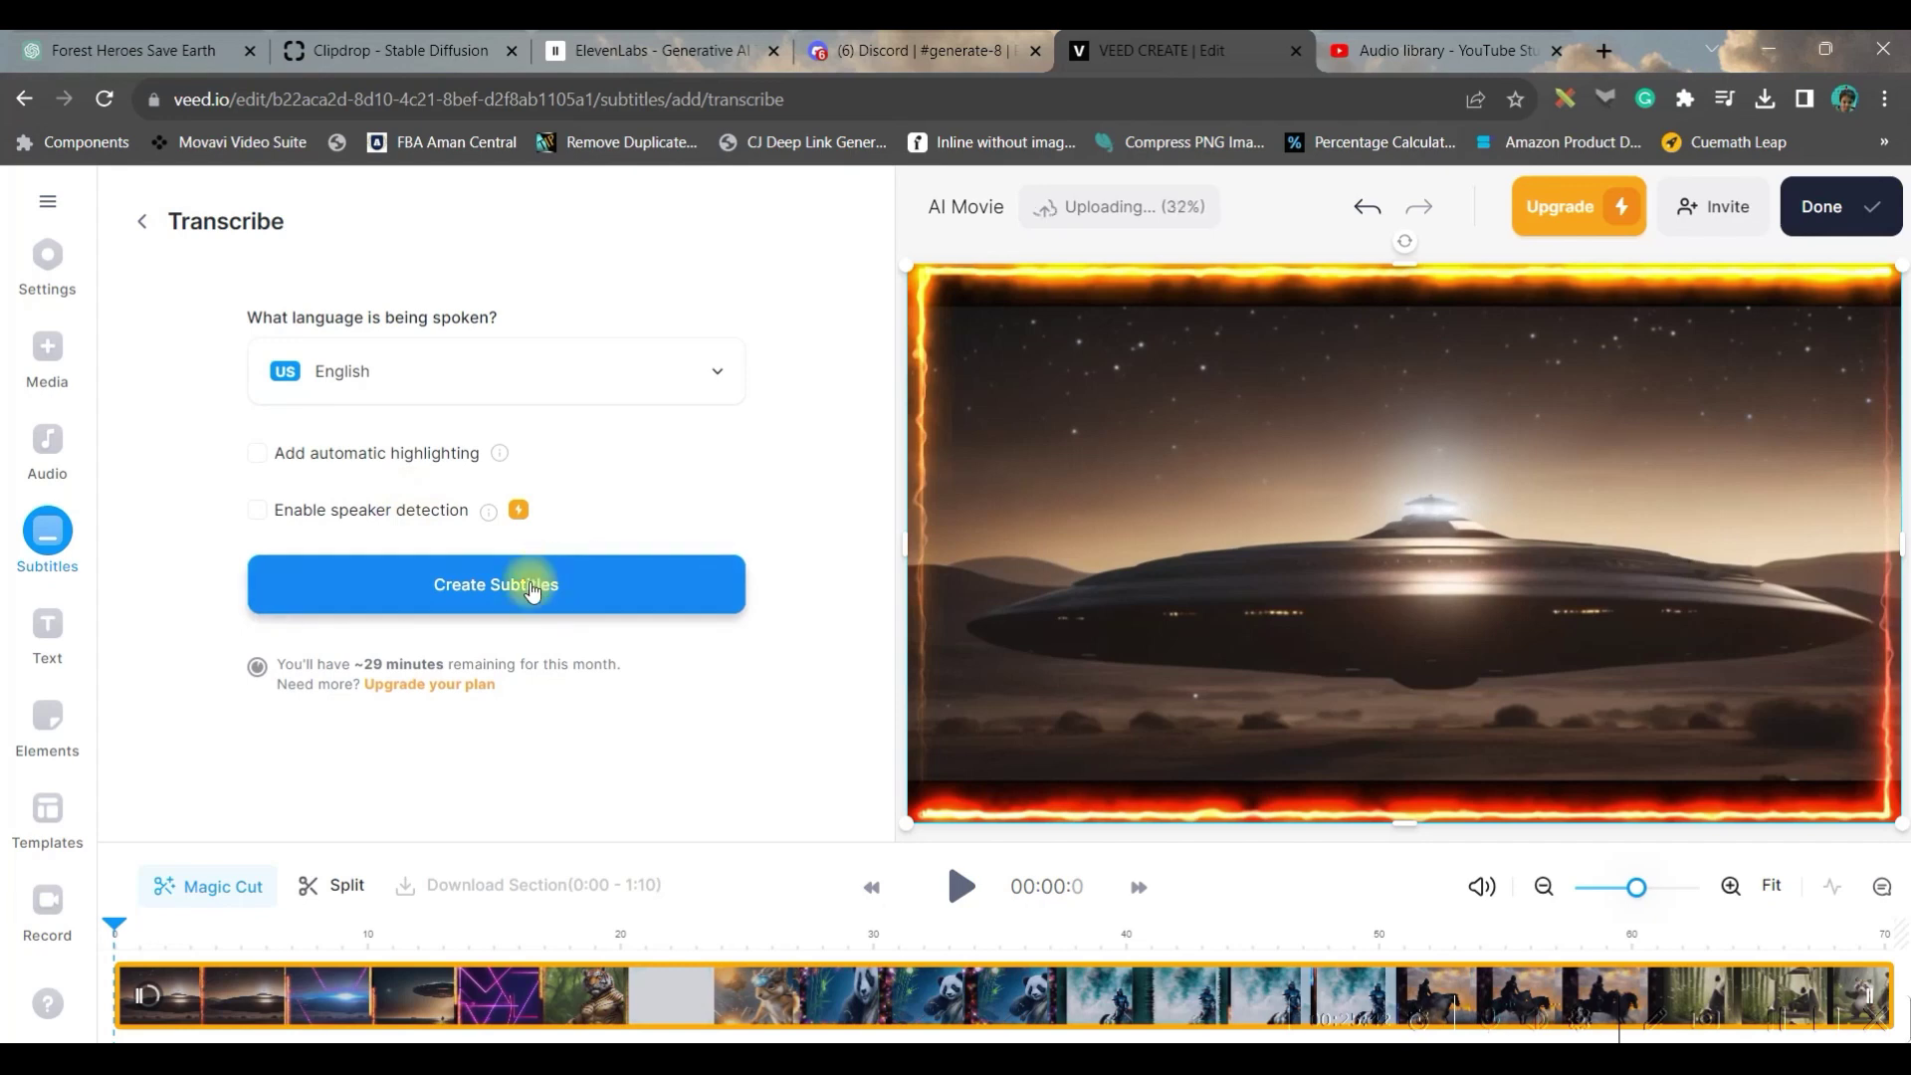
{"action": "left_click", "coordinate": [532, 590]}
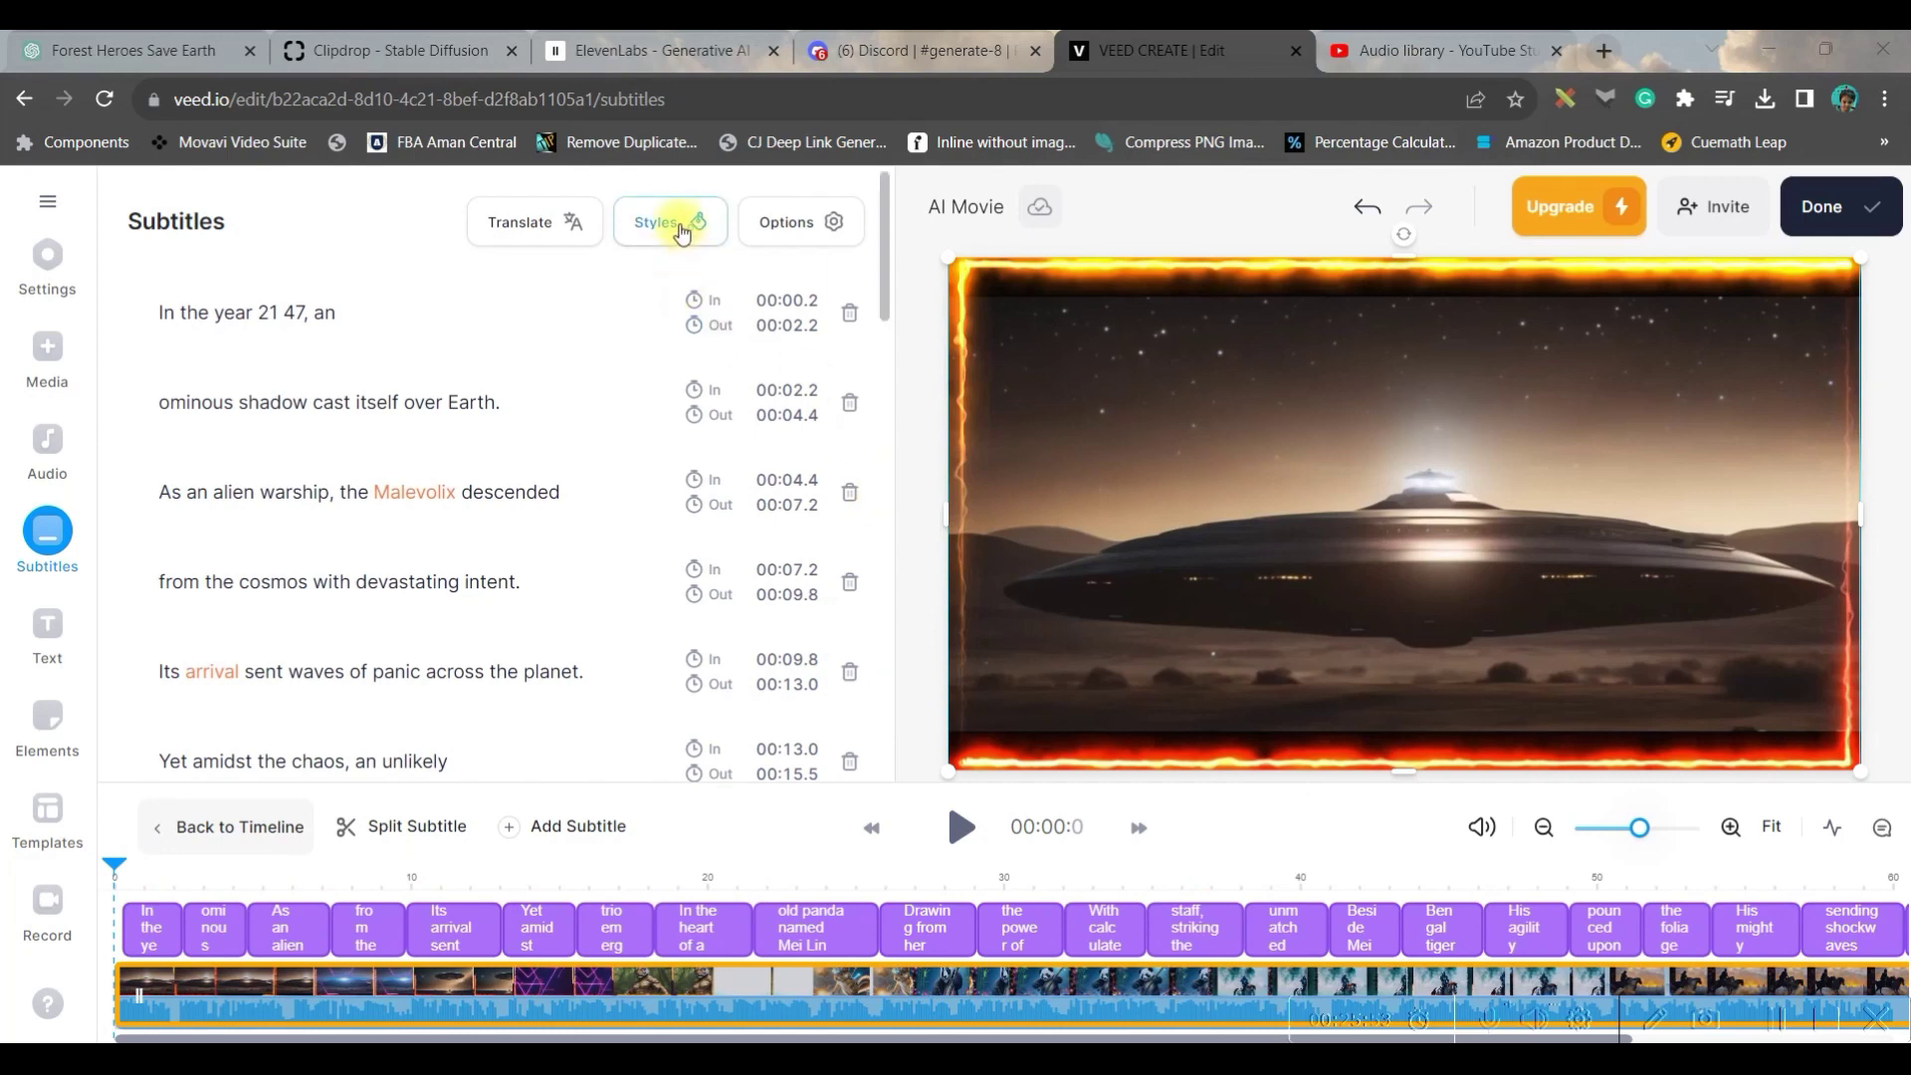
Apply the Karaoke subtitle style preset
{"action": "left_click", "coordinate": [682, 230]}
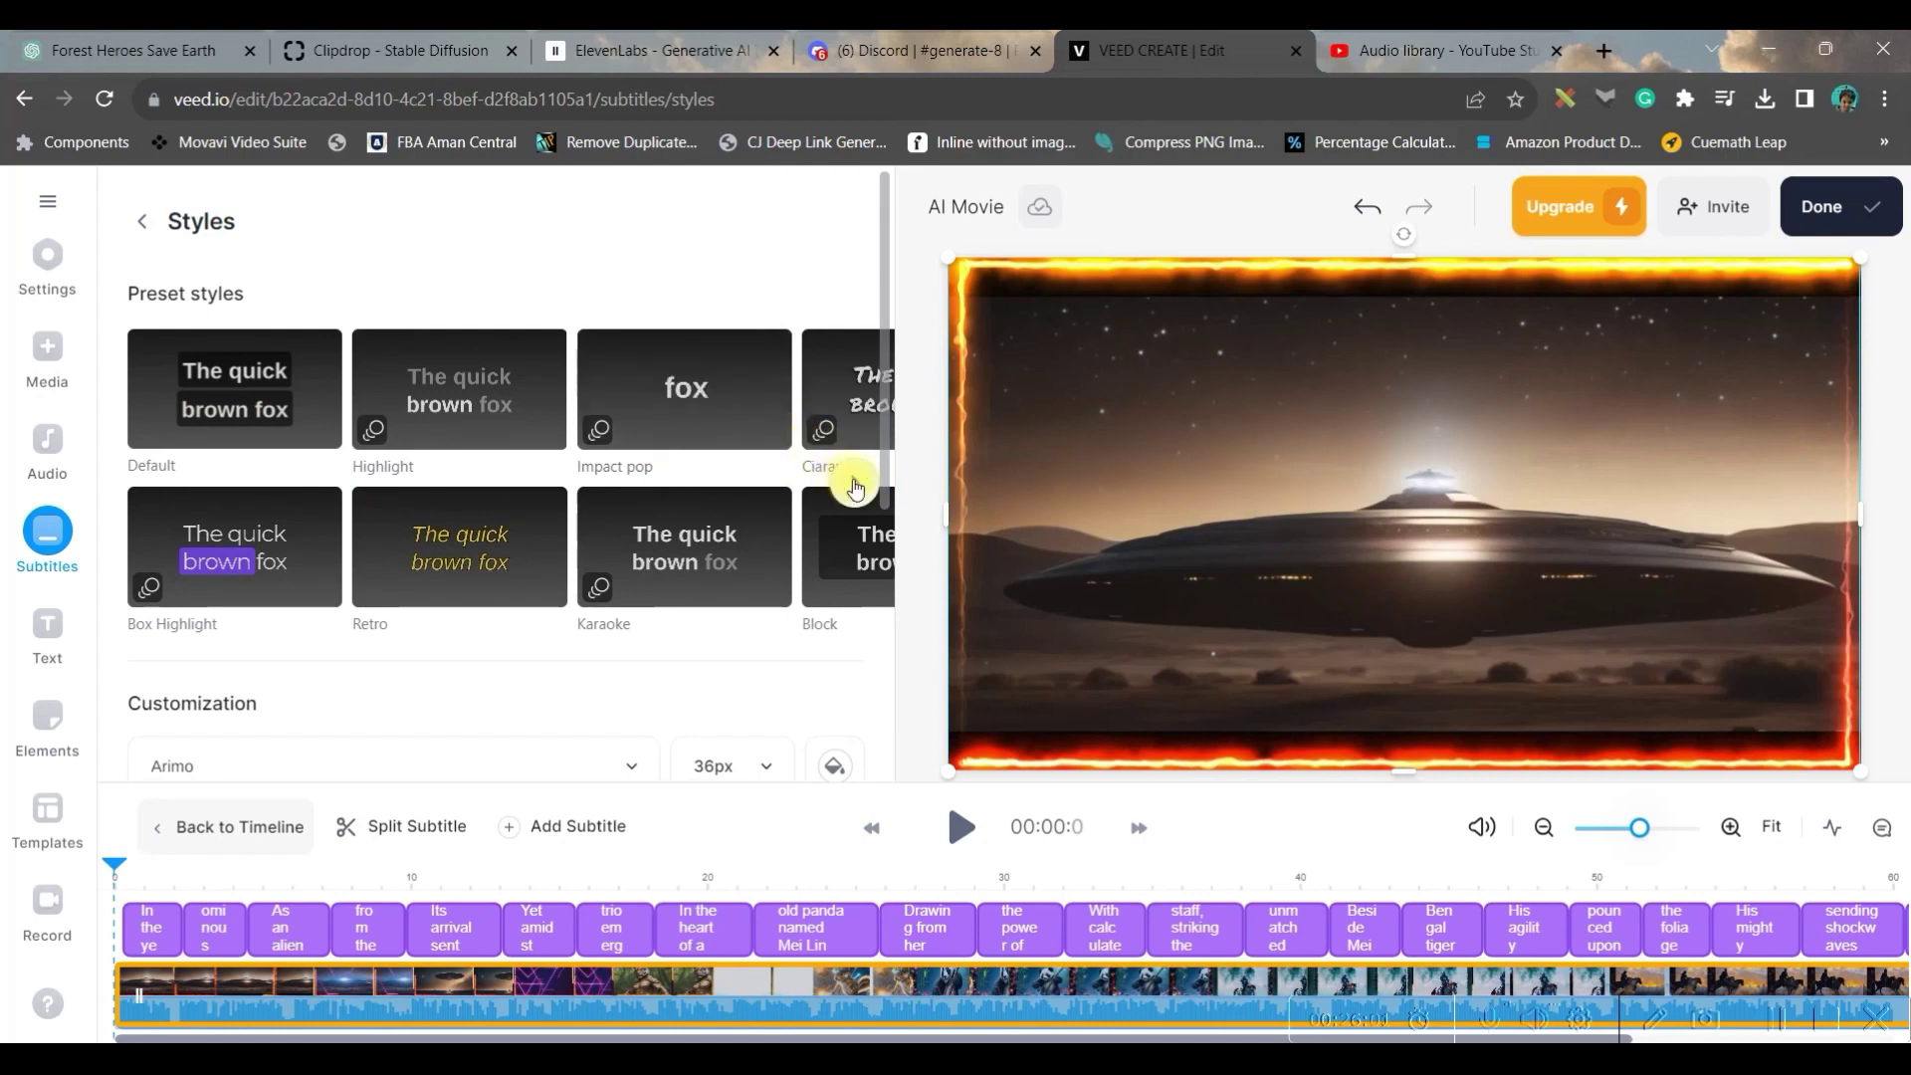
{"action": "left_click", "coordinate": [854, 482]}
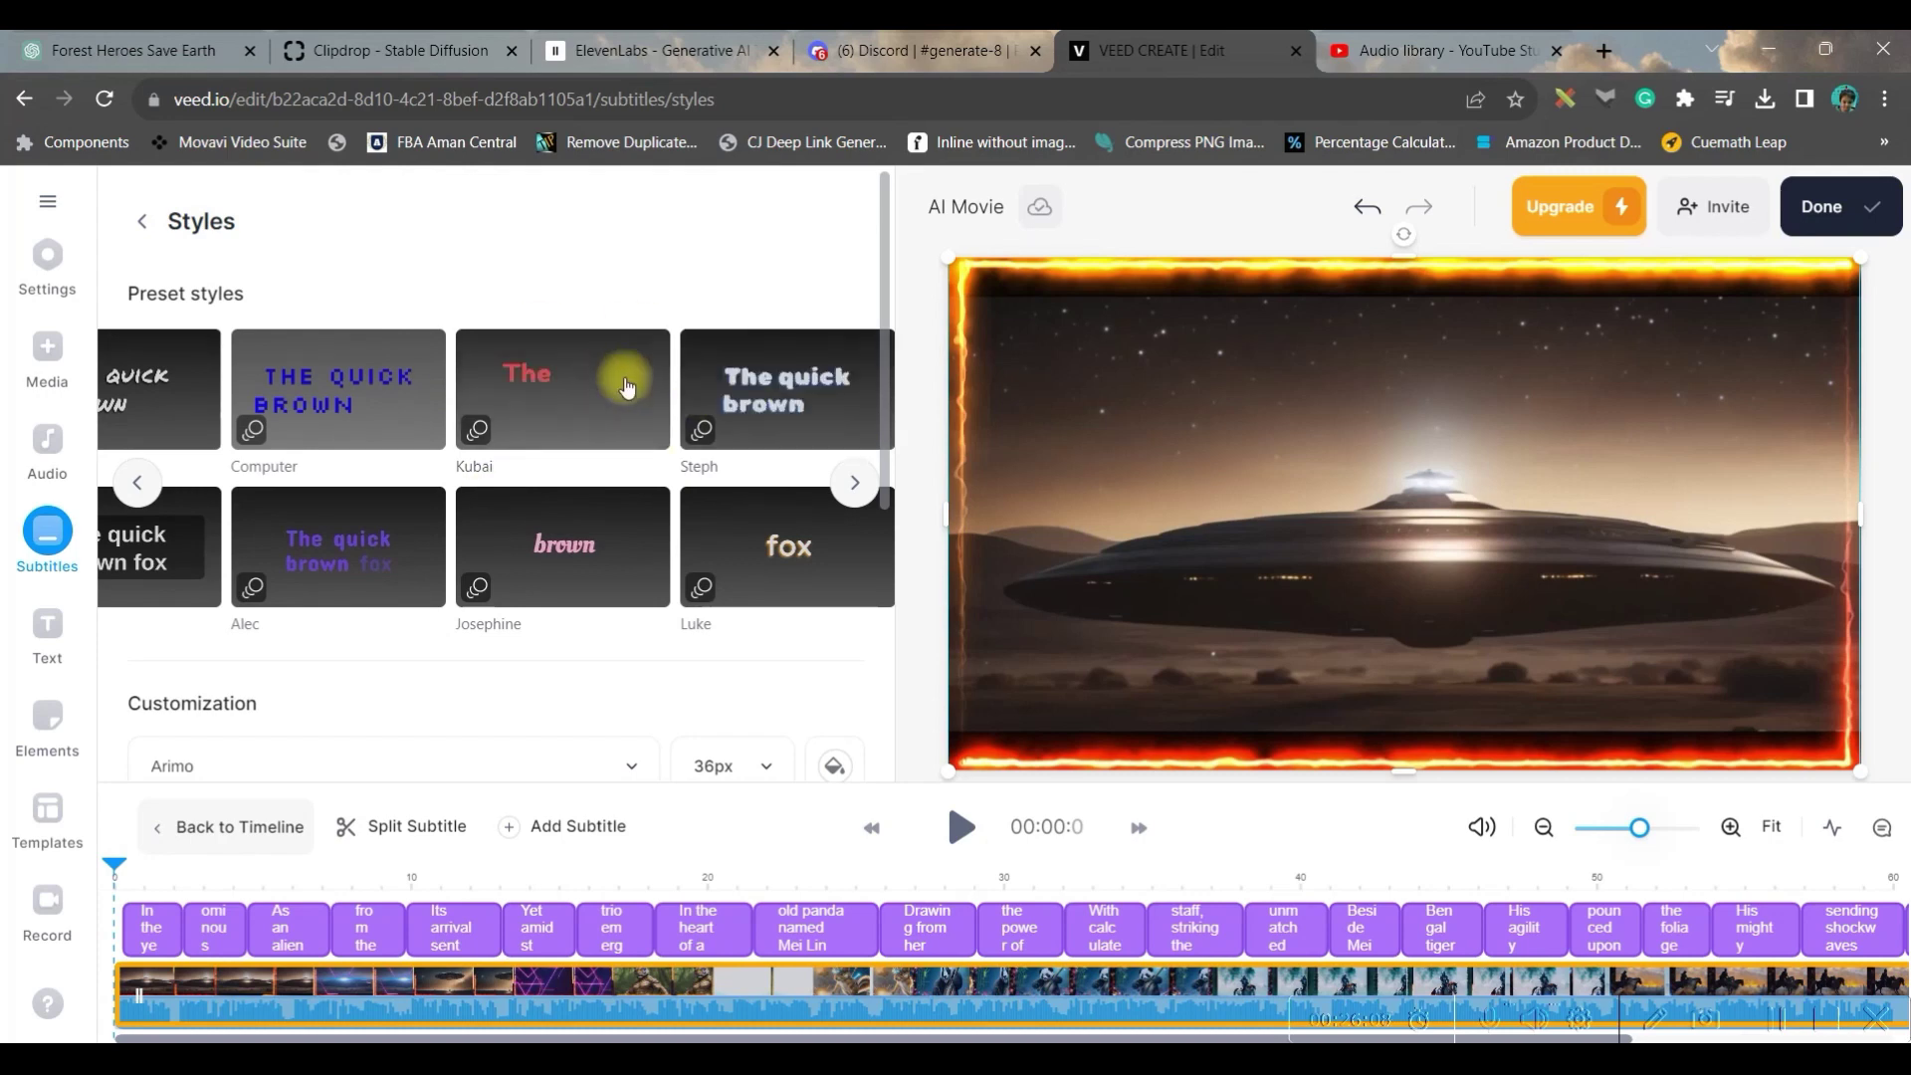
{"action": "mouse_move", "coordinate": [562, 547]}
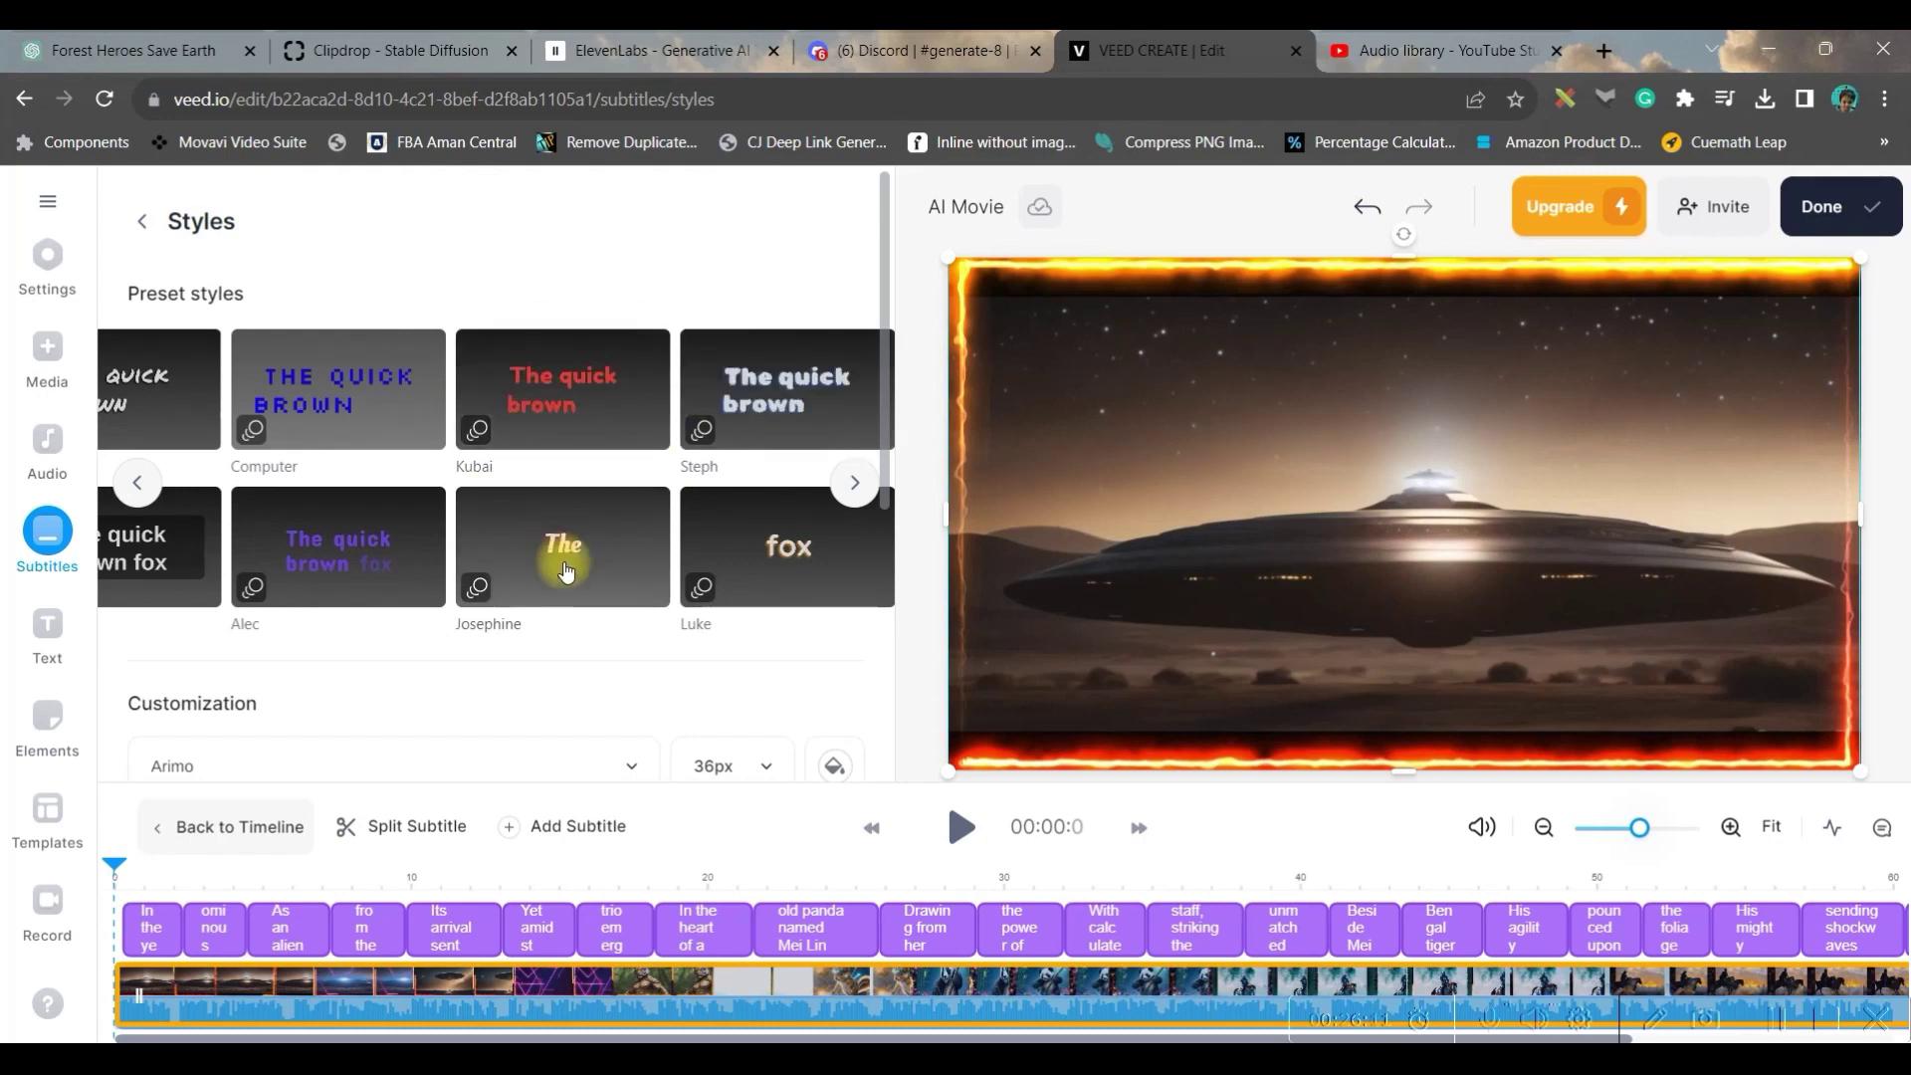
{"action": "left_click", "coordinate": [136, 481]}
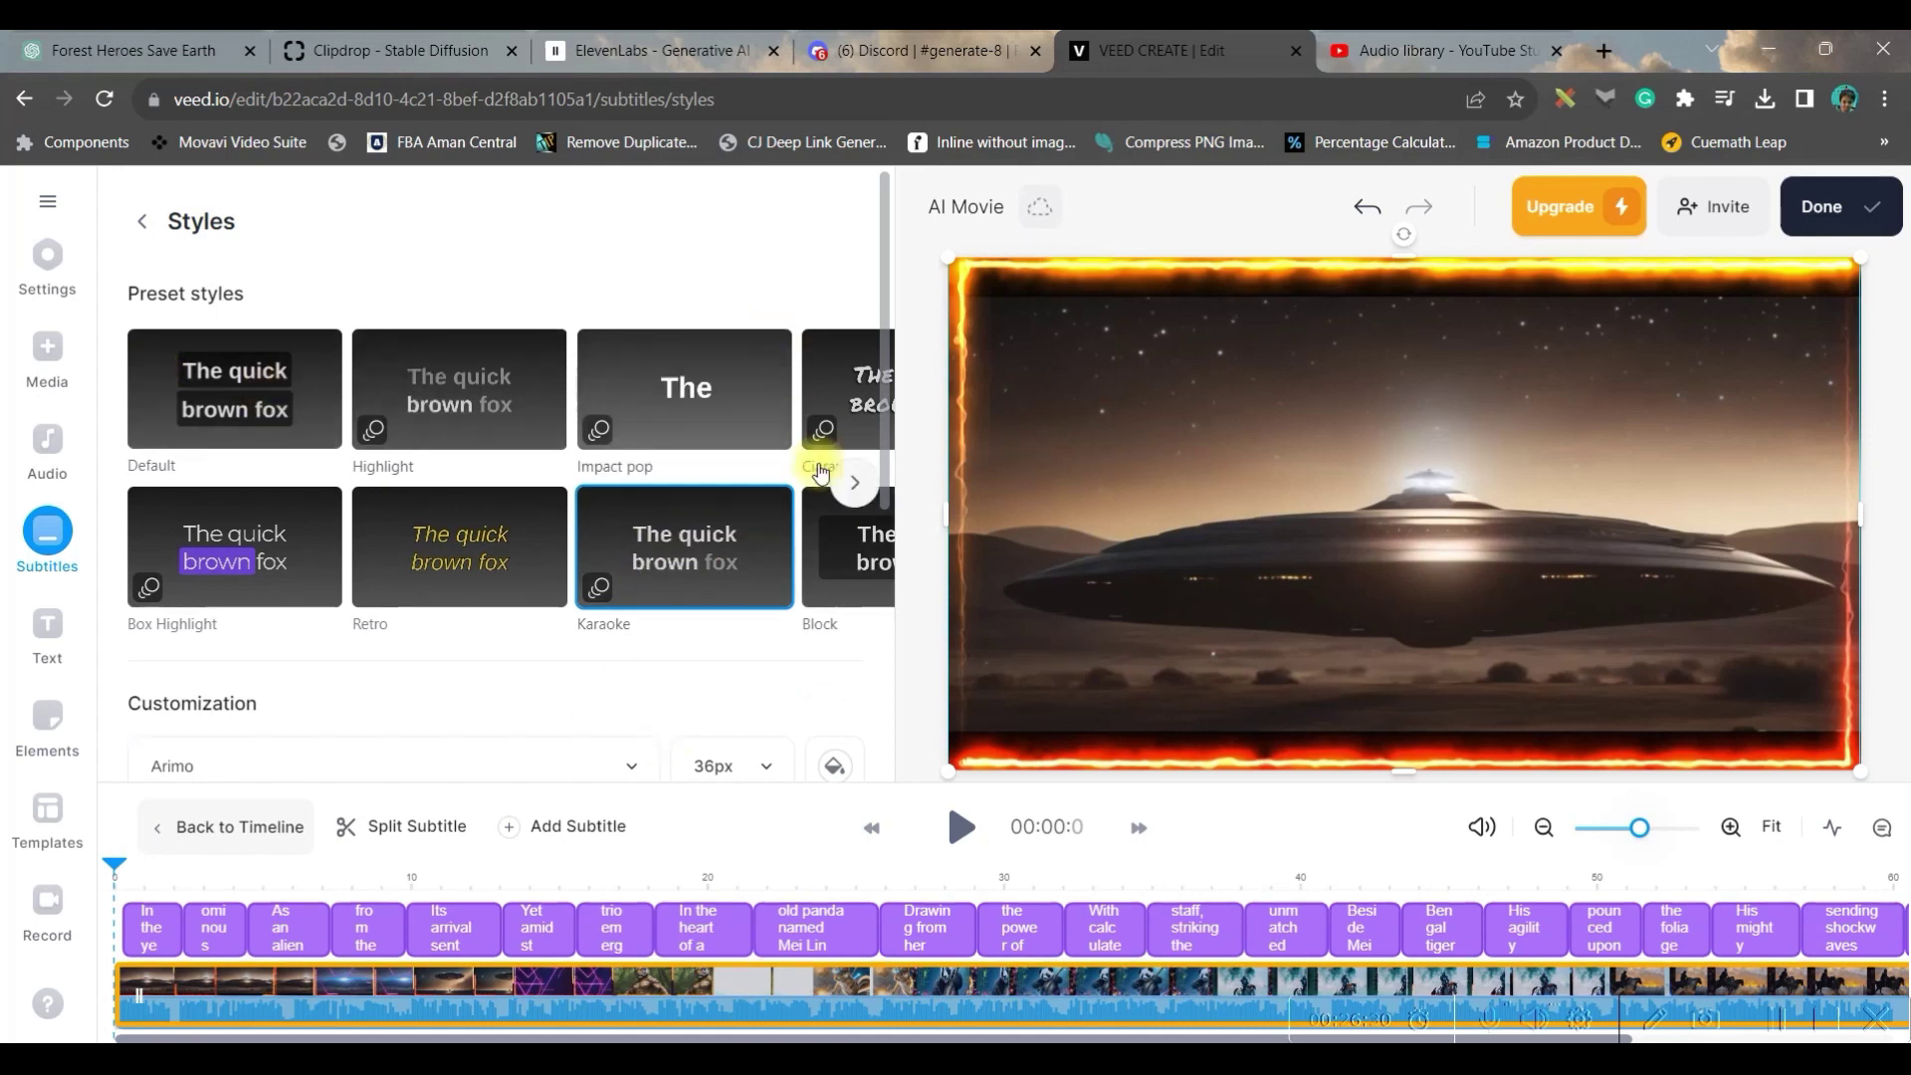
{"action": "left_click_drag", "start_coordinate": [891, 419], "coordinate": [897, 588]}
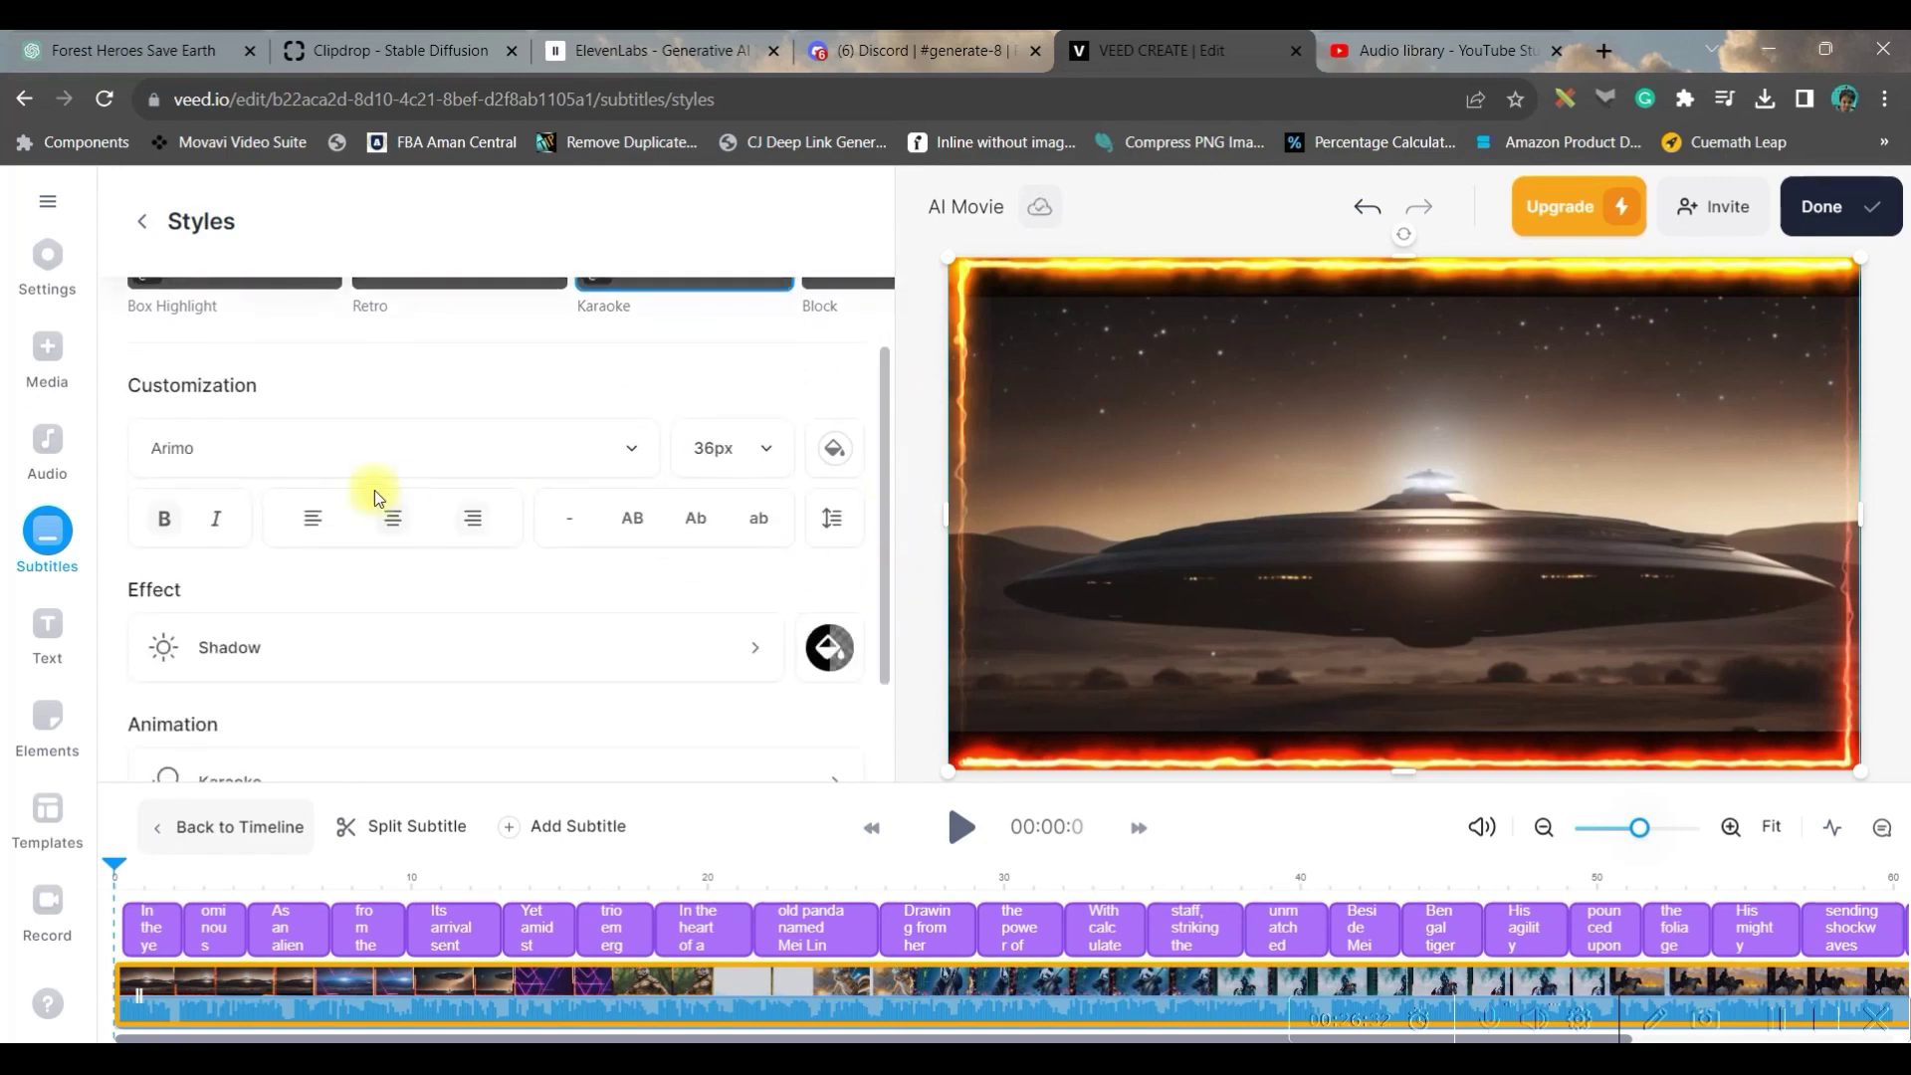
Set the subtitle font to Coda at 36px with yellow text
{"action": "left_click", "coordinate": [432, 456]}
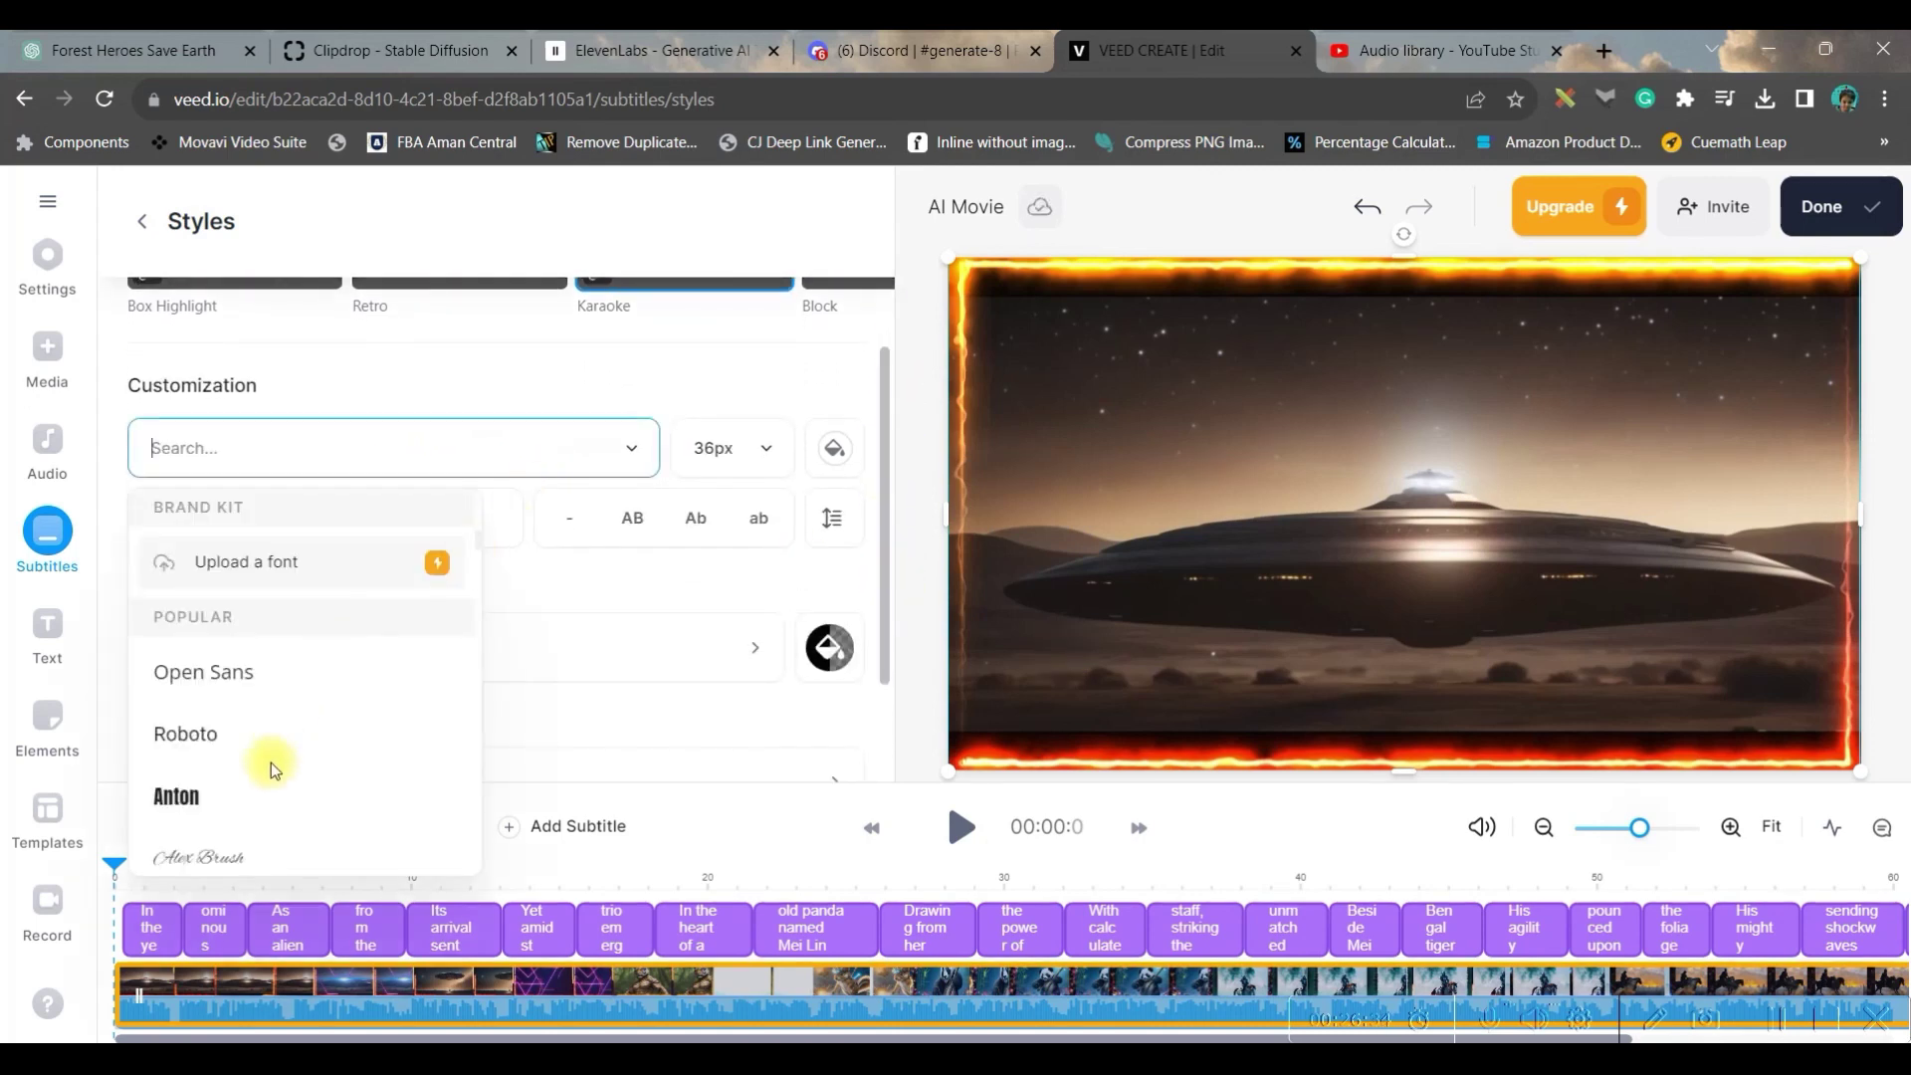
{"action": "left_click", "coordinate": [732, 446]}
{"action": "left_click", "coordinate": [741, 722]}
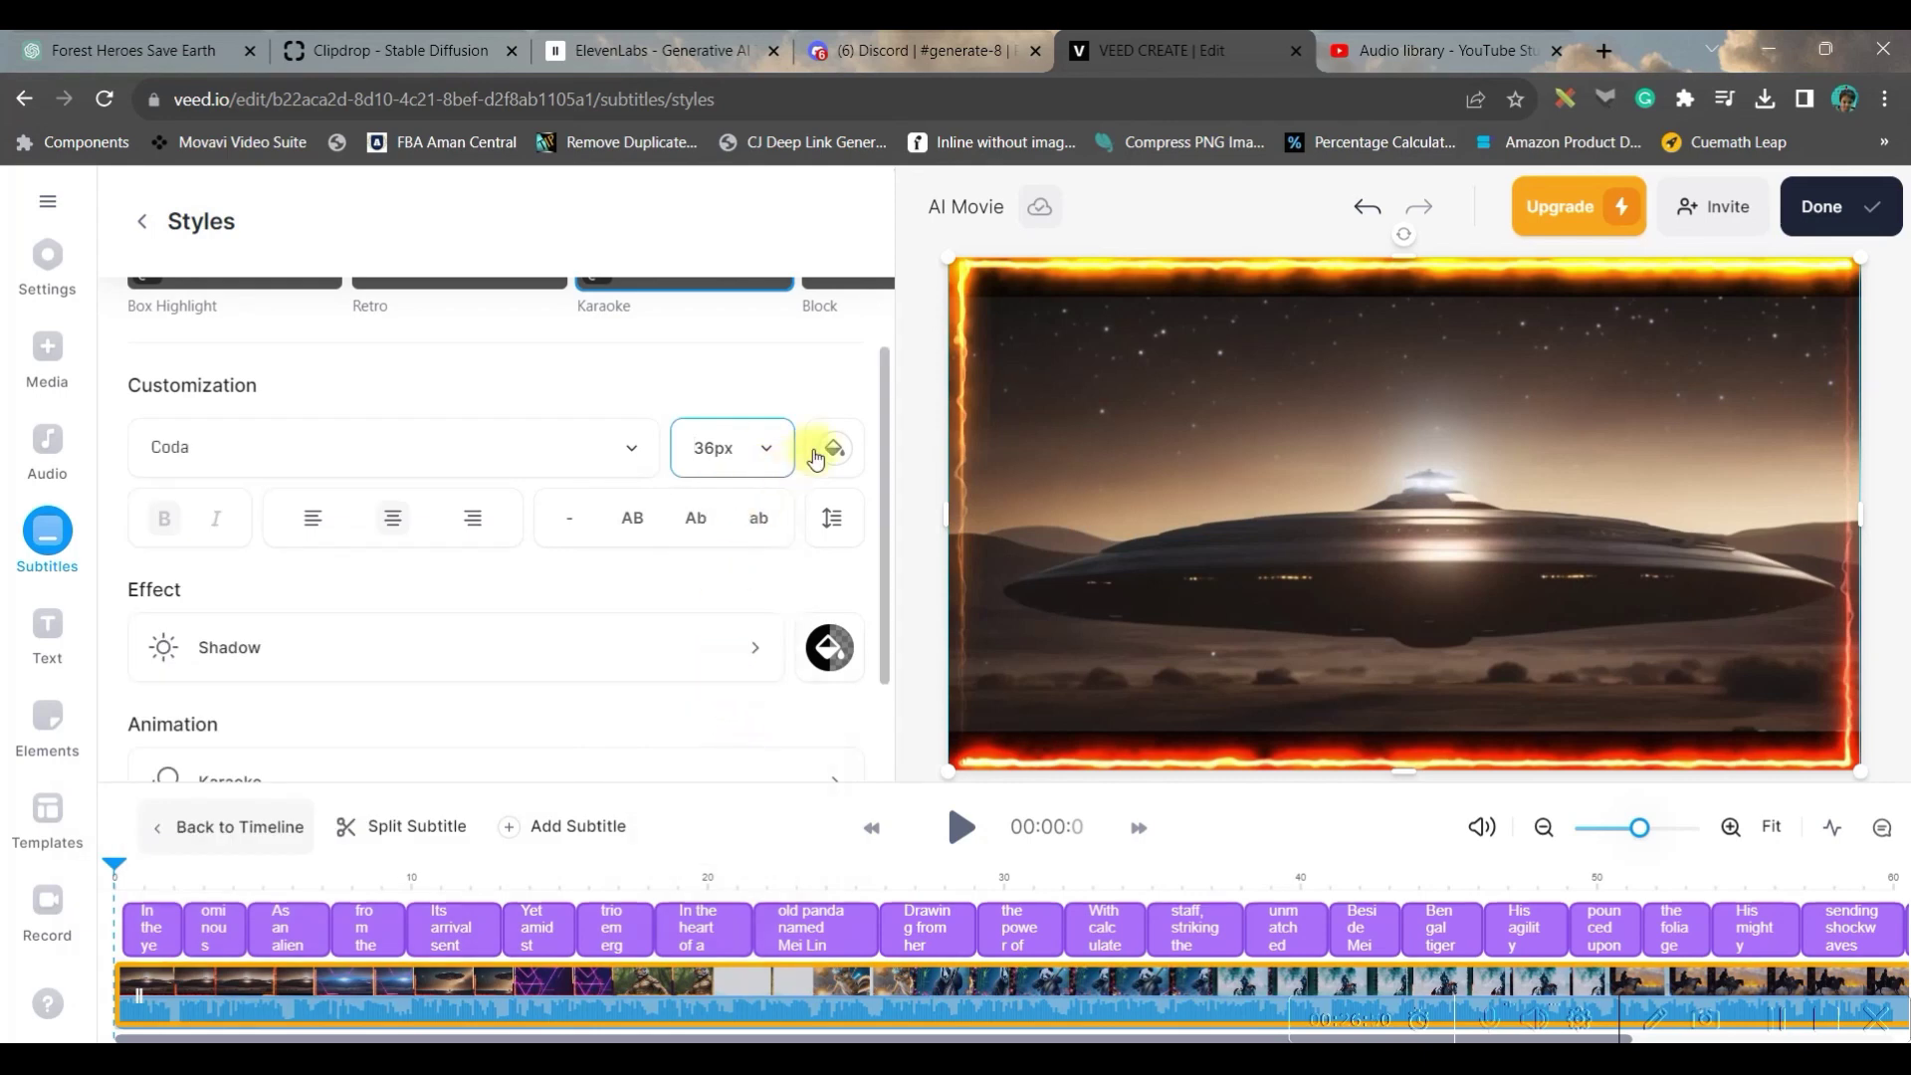
{"action": "left_click", "coordinate": [834, 452]}
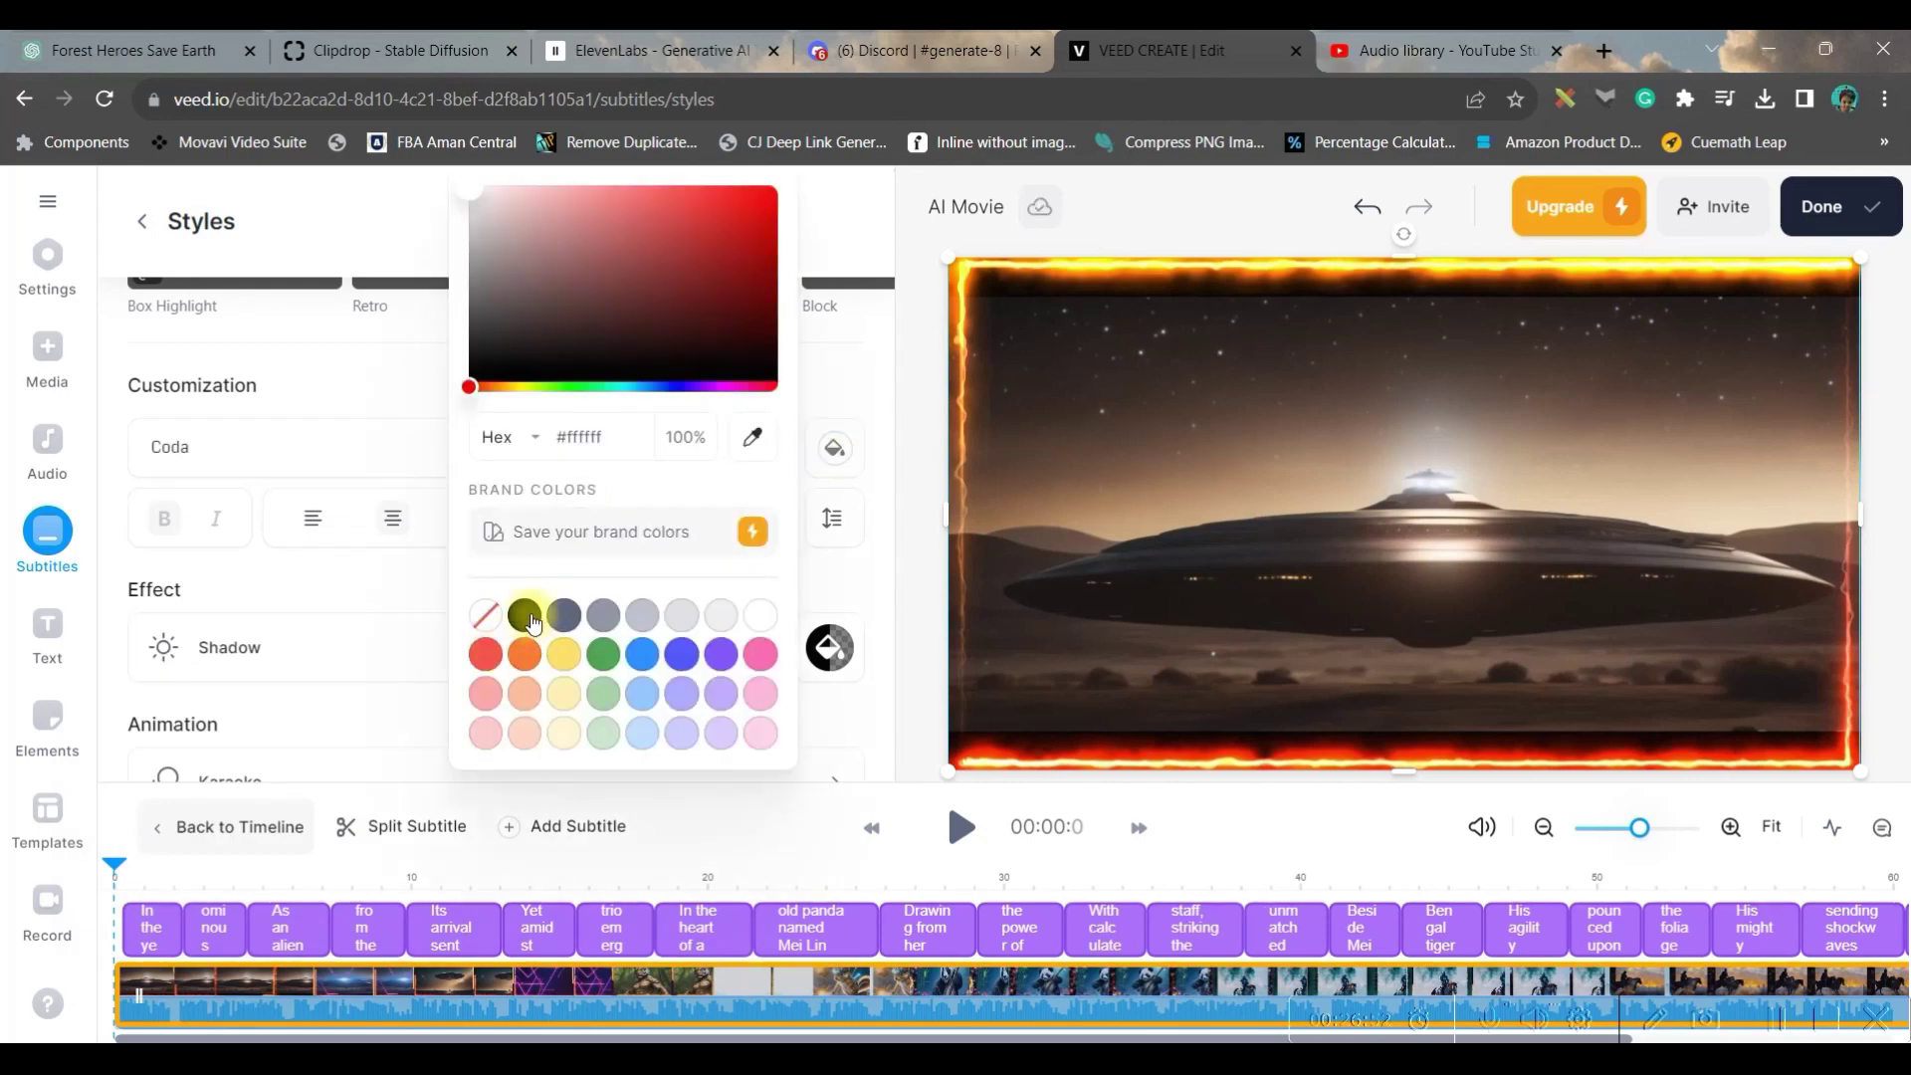
{"action": "left_click", "coordinate": [529, 622]}
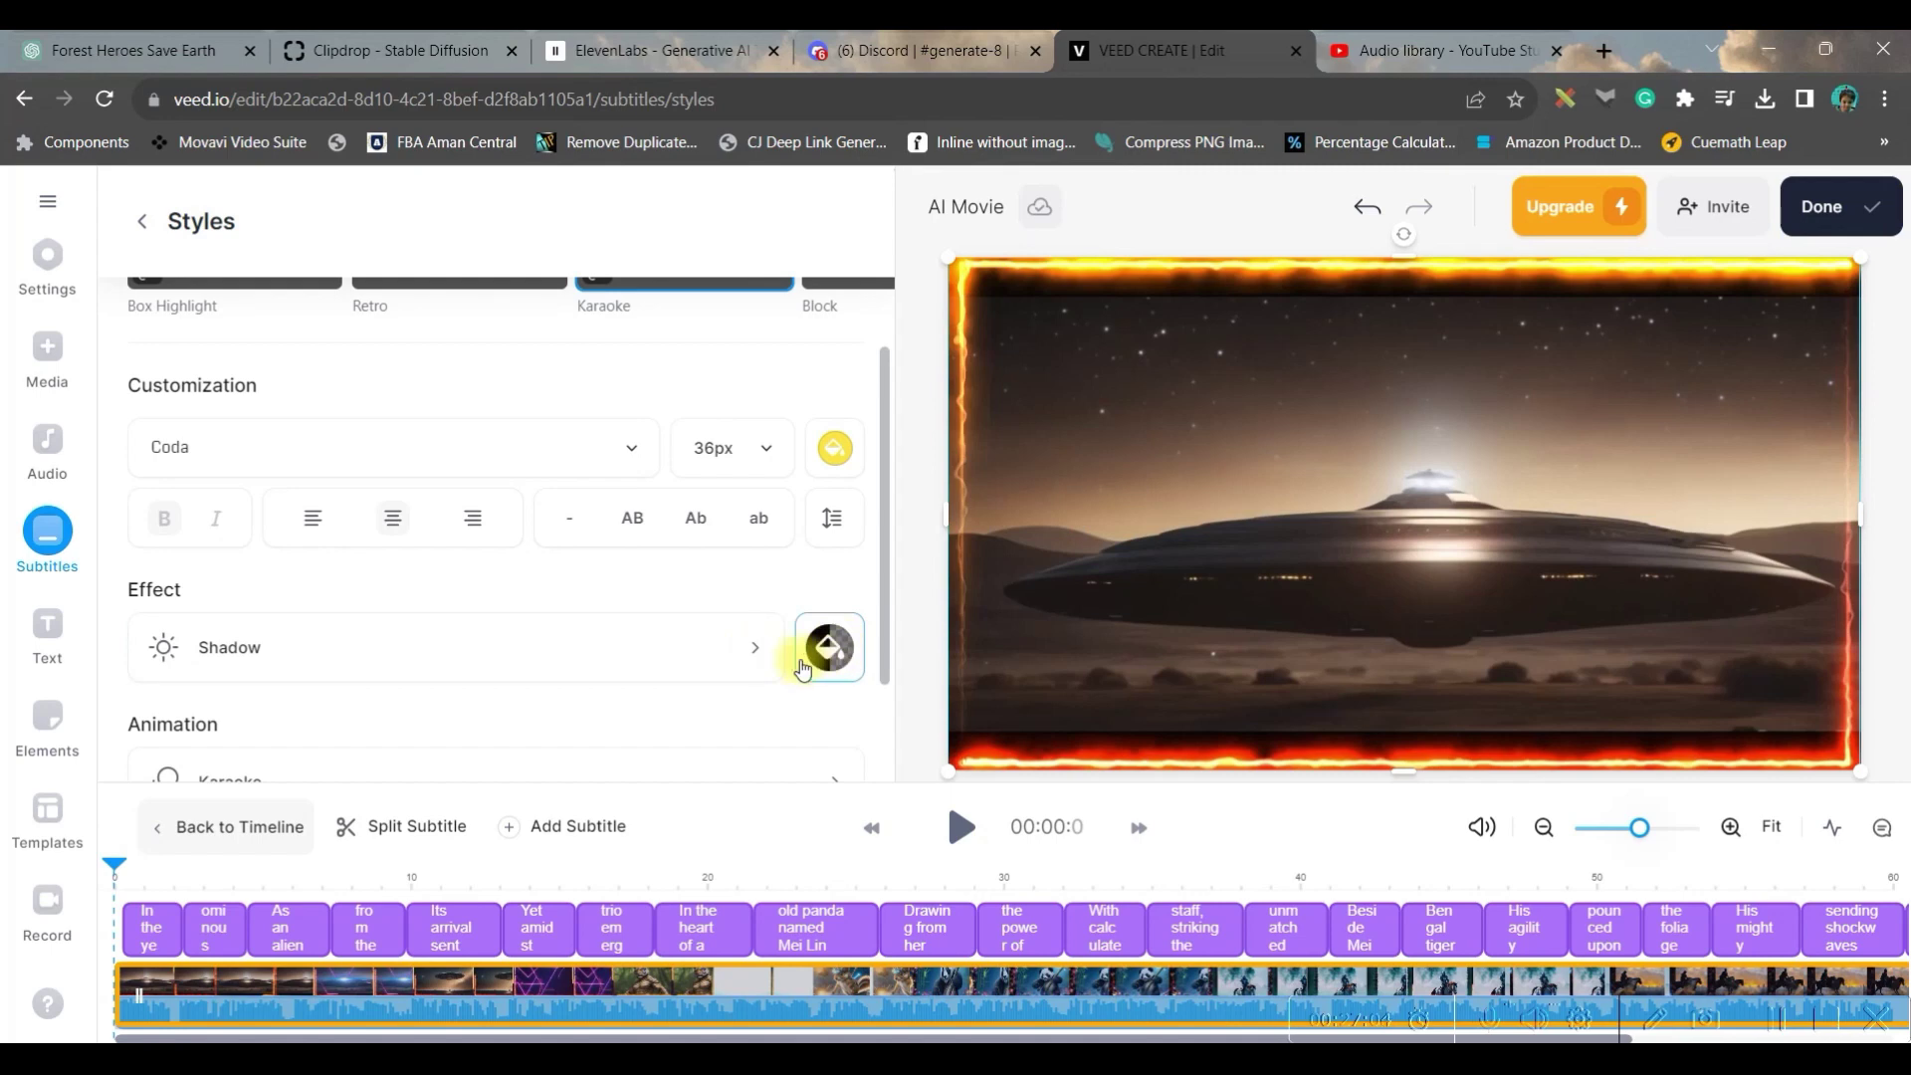
{"action": "scroll", "coordinate": [446, 639], "scroll_direction": "down", "scroll_amount": 1}
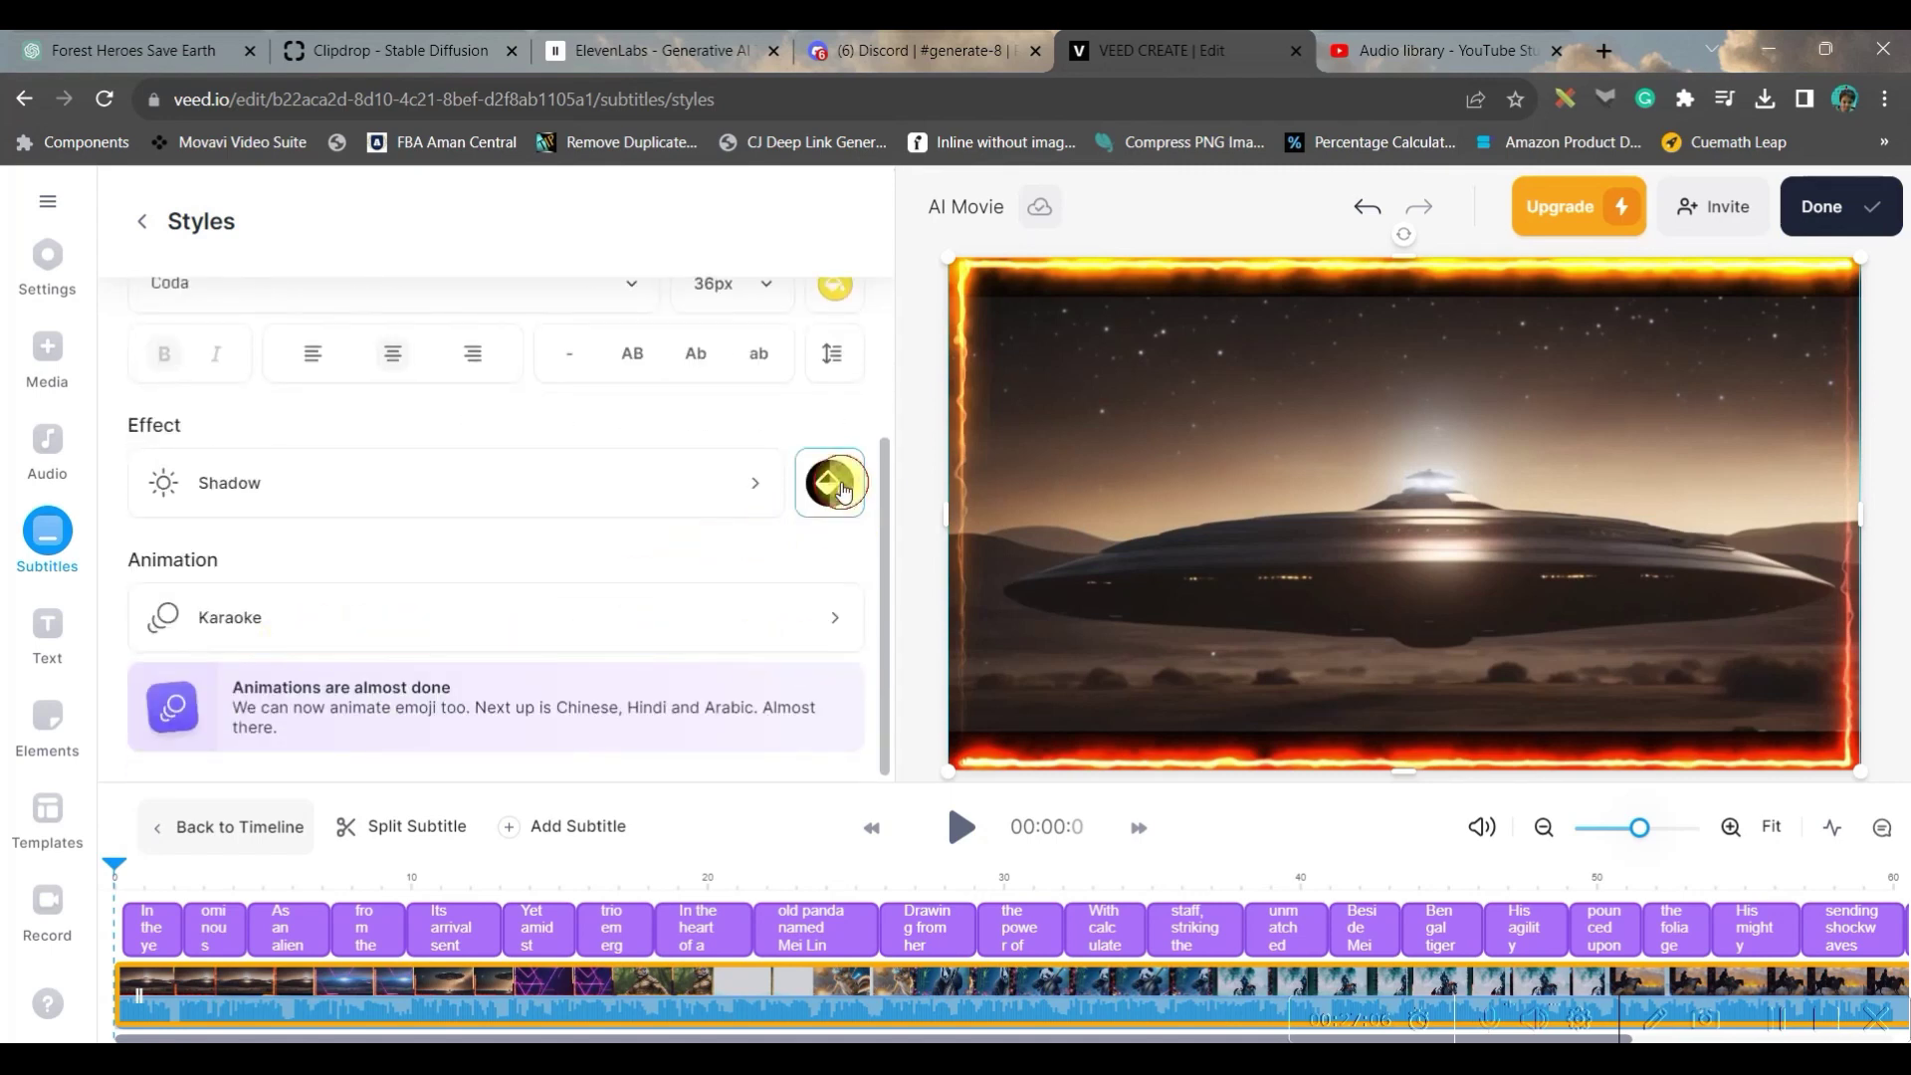
Give the subtitles a coloured shadow and the Float In animation
{"action": "left_click", "coordinate": [831, 485]}
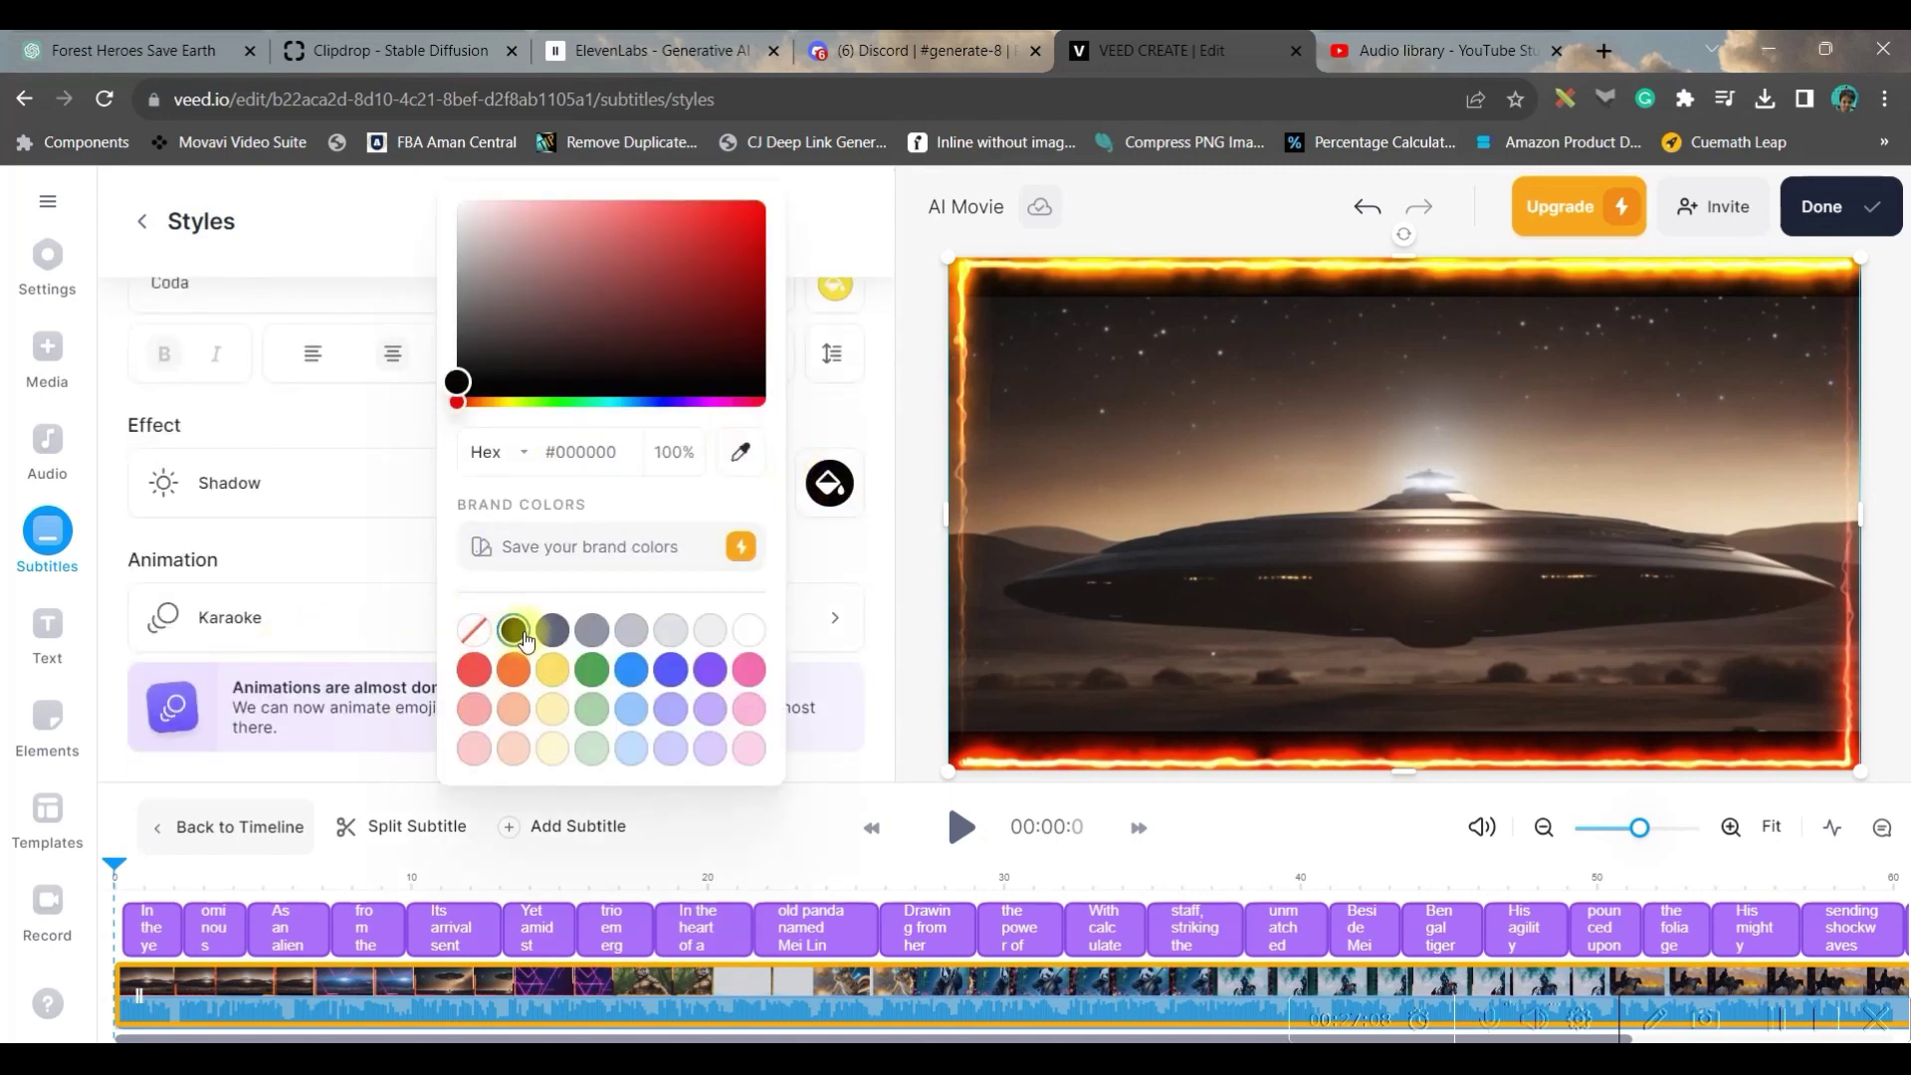
{"action": "left_click", "coordinate": [527, 621]}
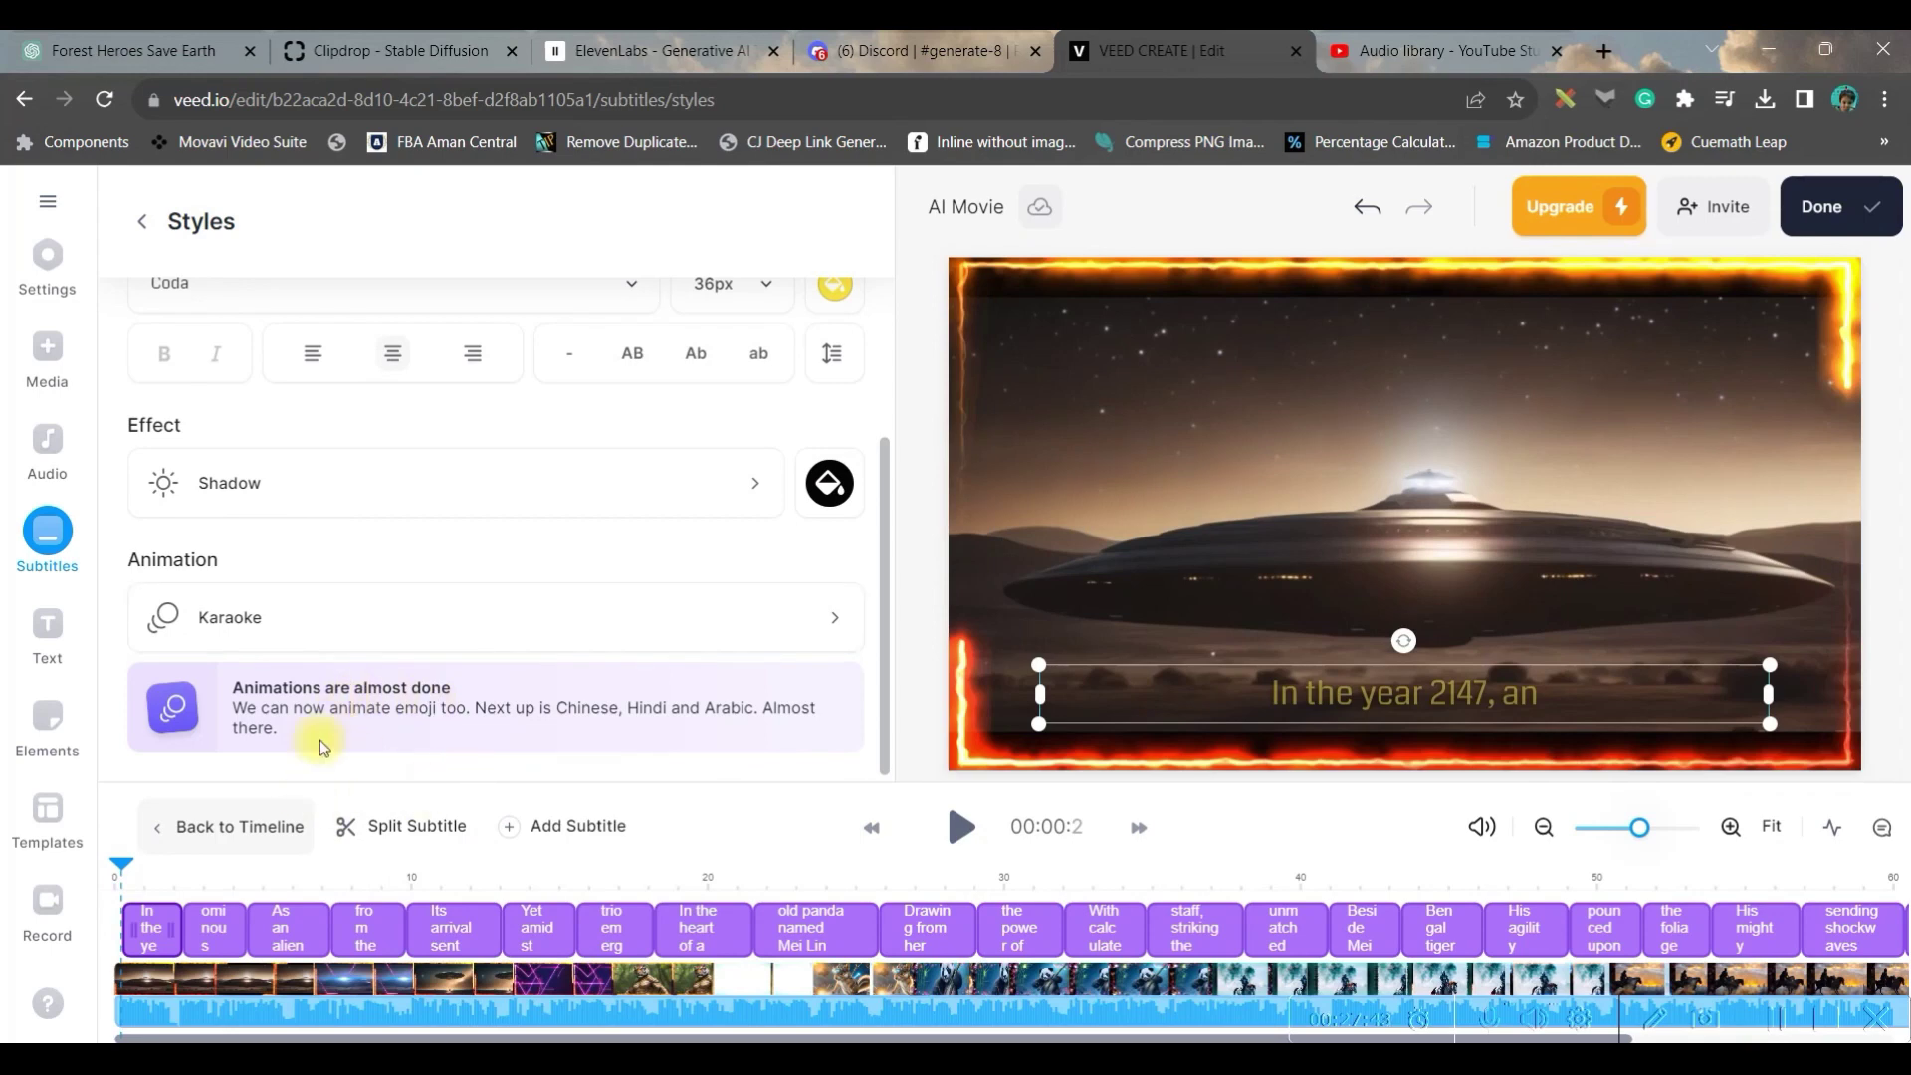
{"action": "left_click", "coordinate": [223, 615]}
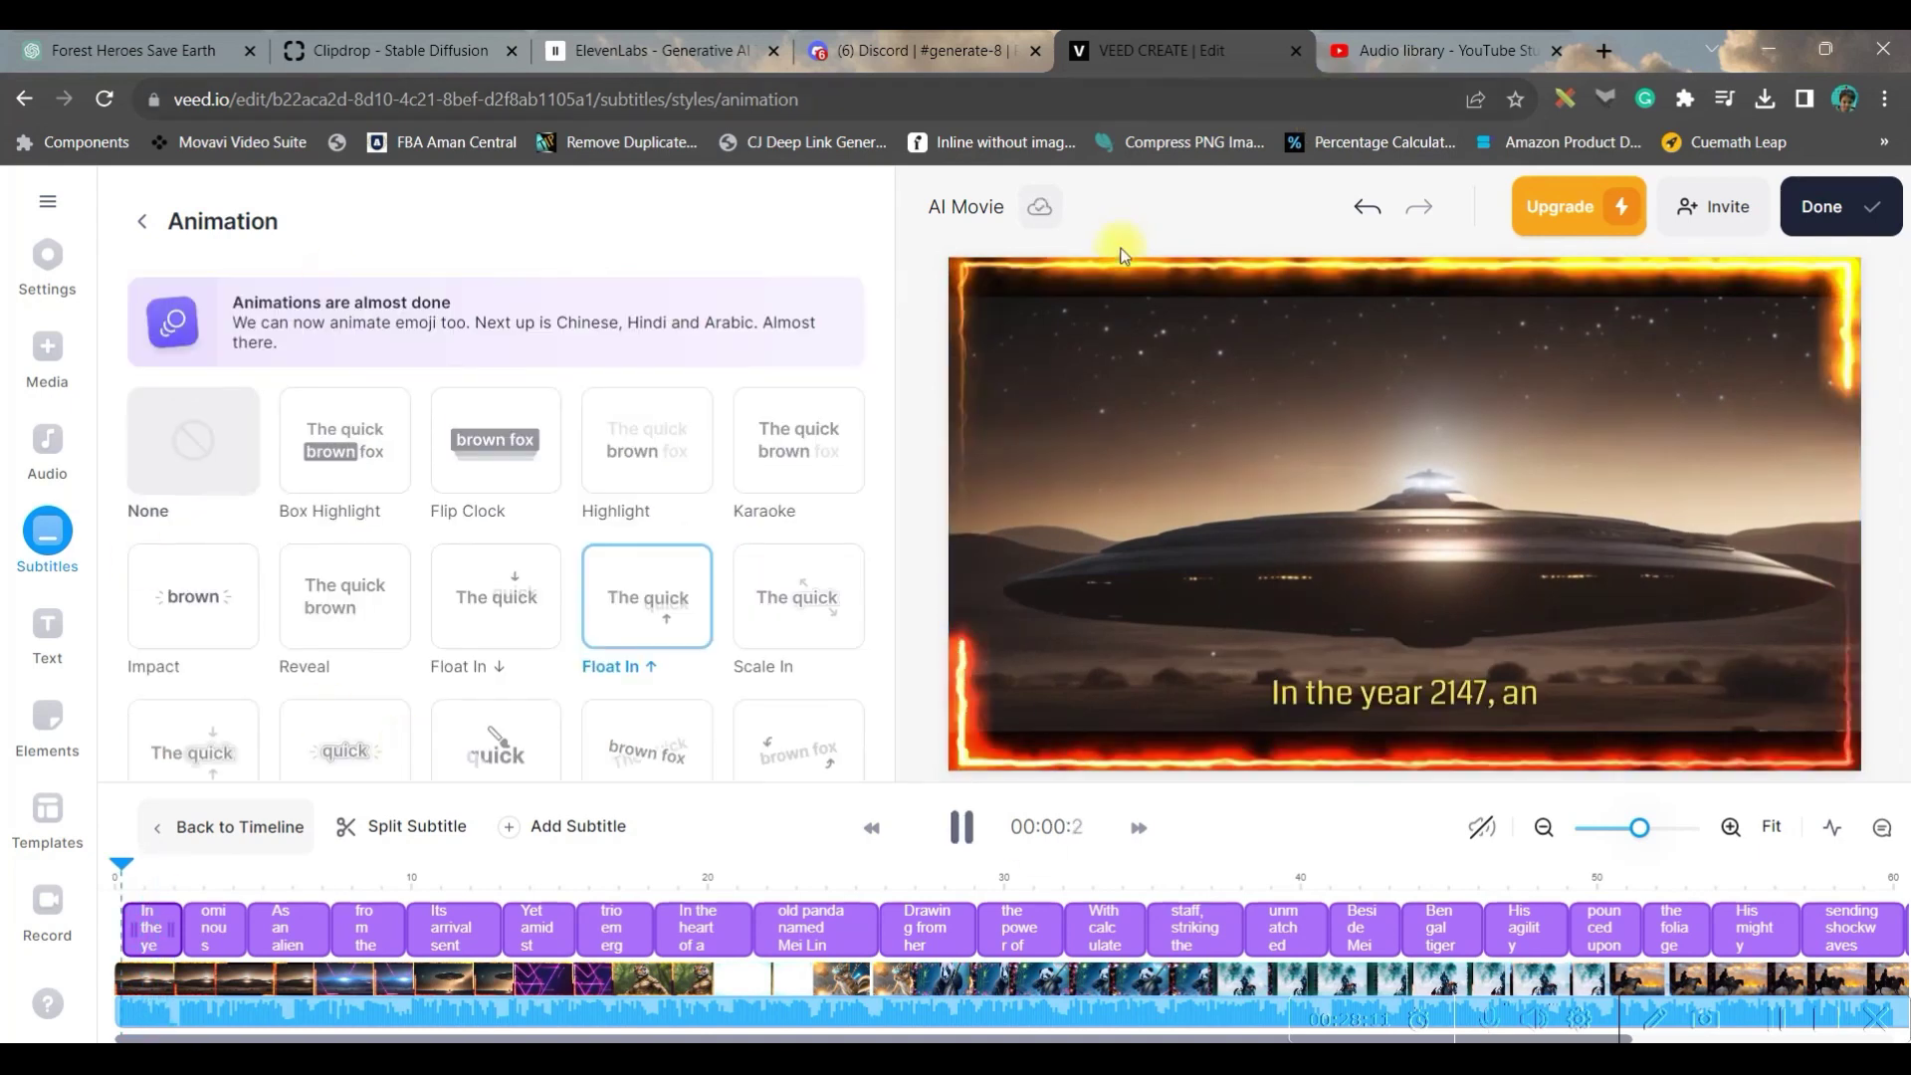
Export the subtitled film and download the 48.1 MB AI Movie.mp4
{"action": "left_click", "coordinate": [1838, 209]}
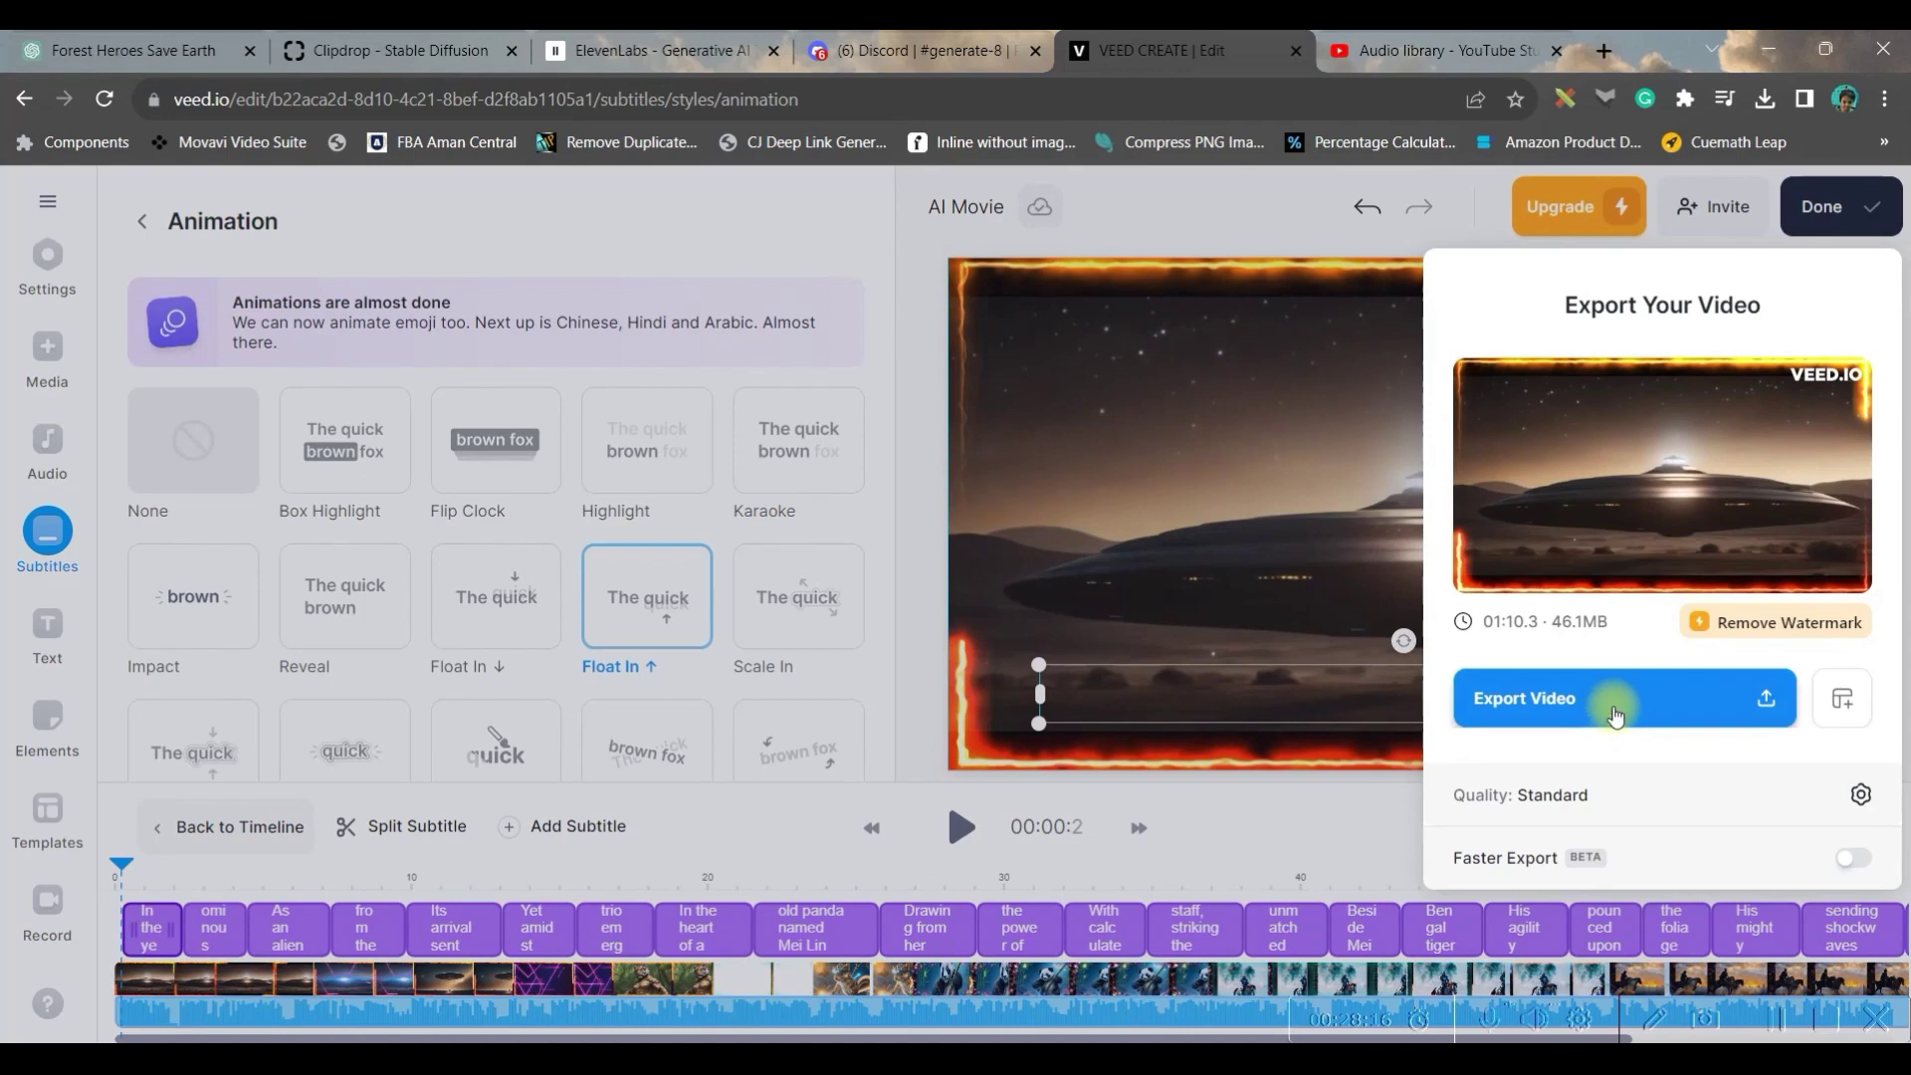
{"action": "left_click", "coordinate": [1612, 714]}
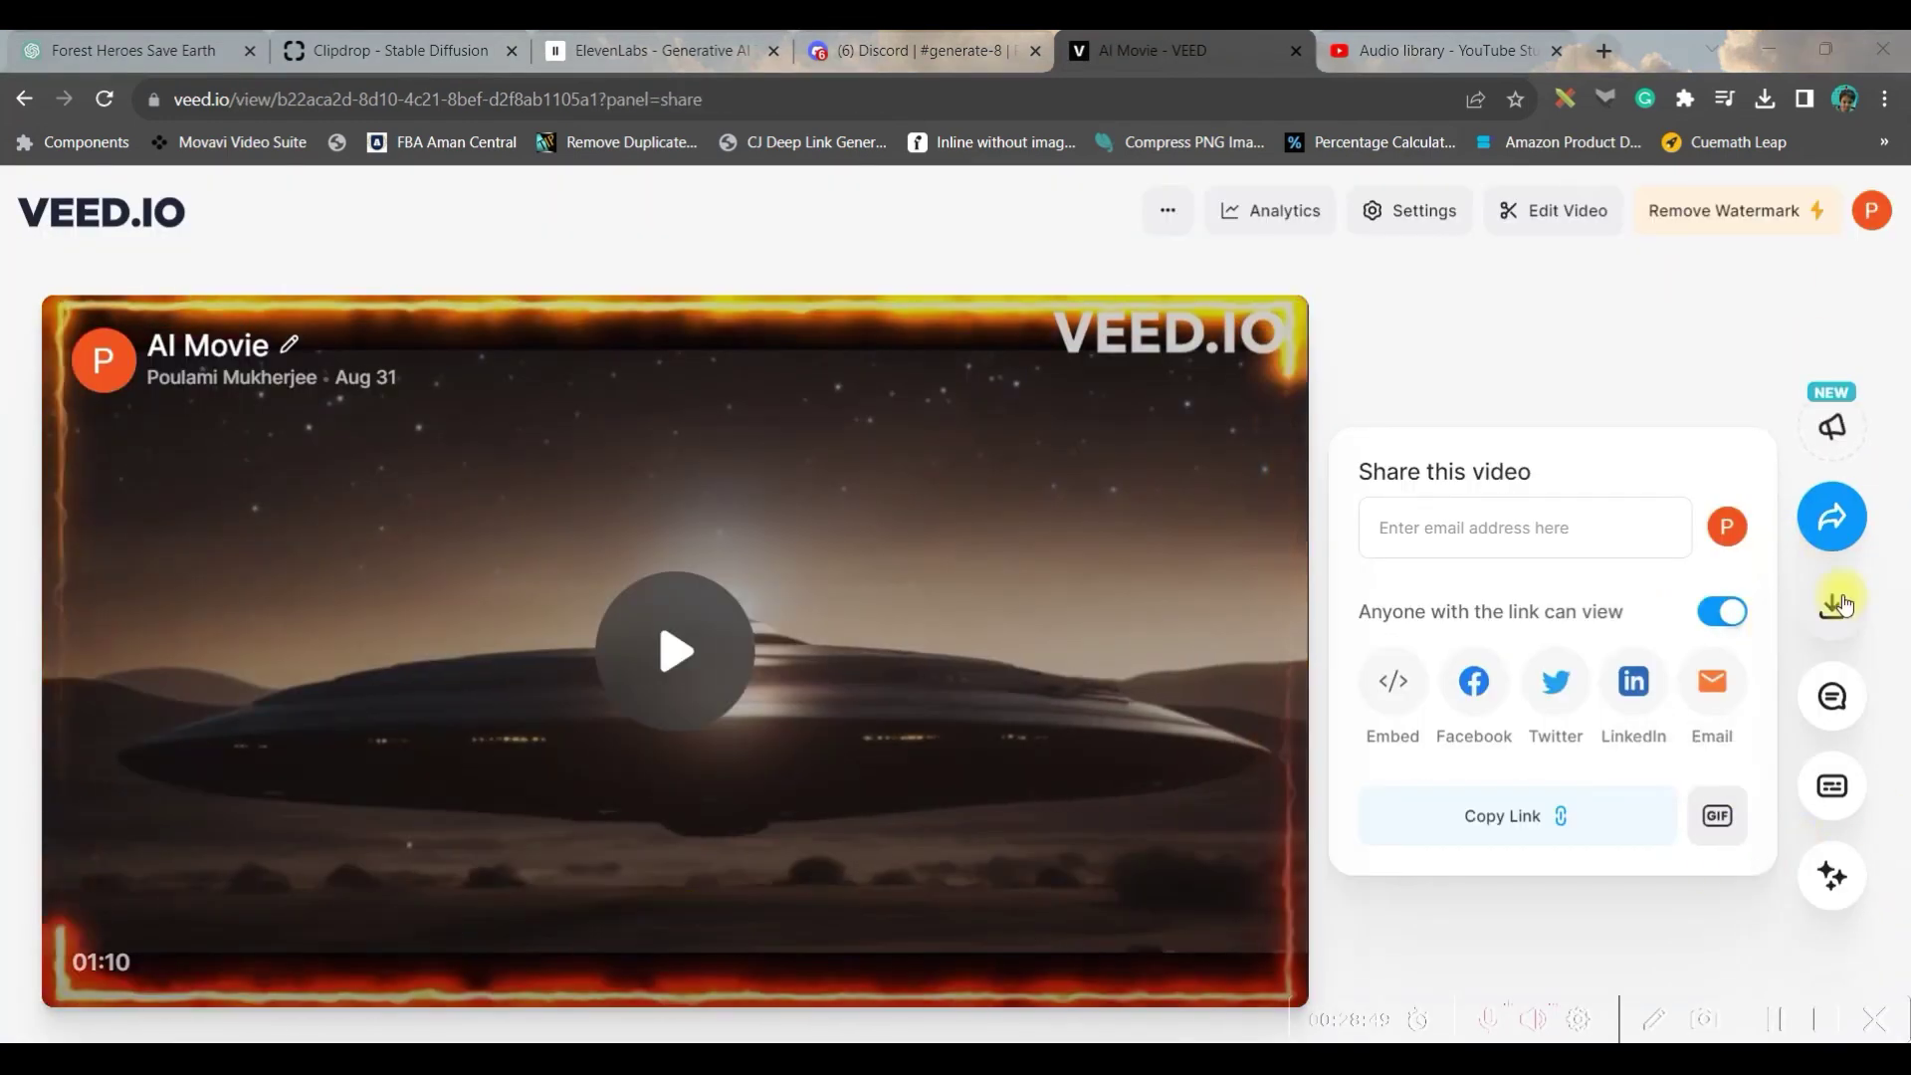
{"action": "left_click", "coordinate": [1835, 605]}
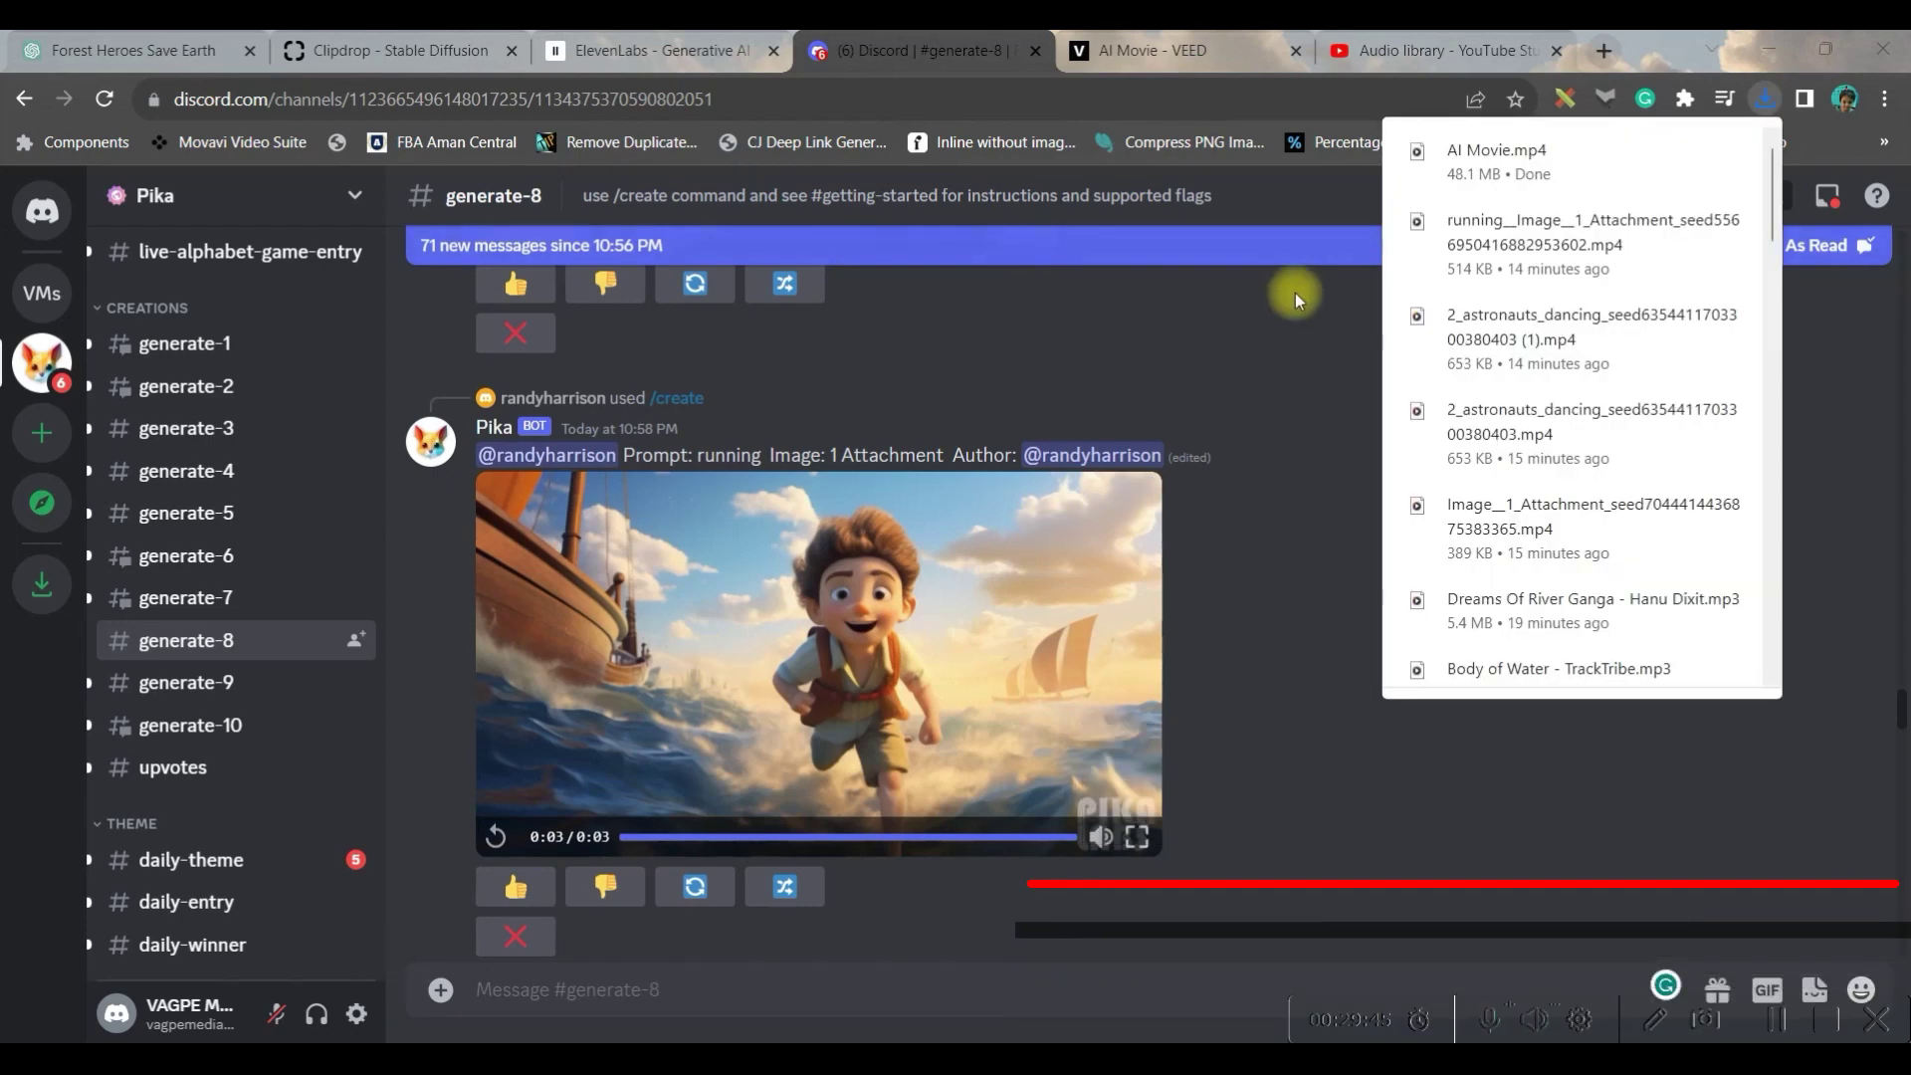
Close Chrome's finished-download bubble for AI Movie.mp4
{"action": "left_click", "coordinate": [1295, 292]}
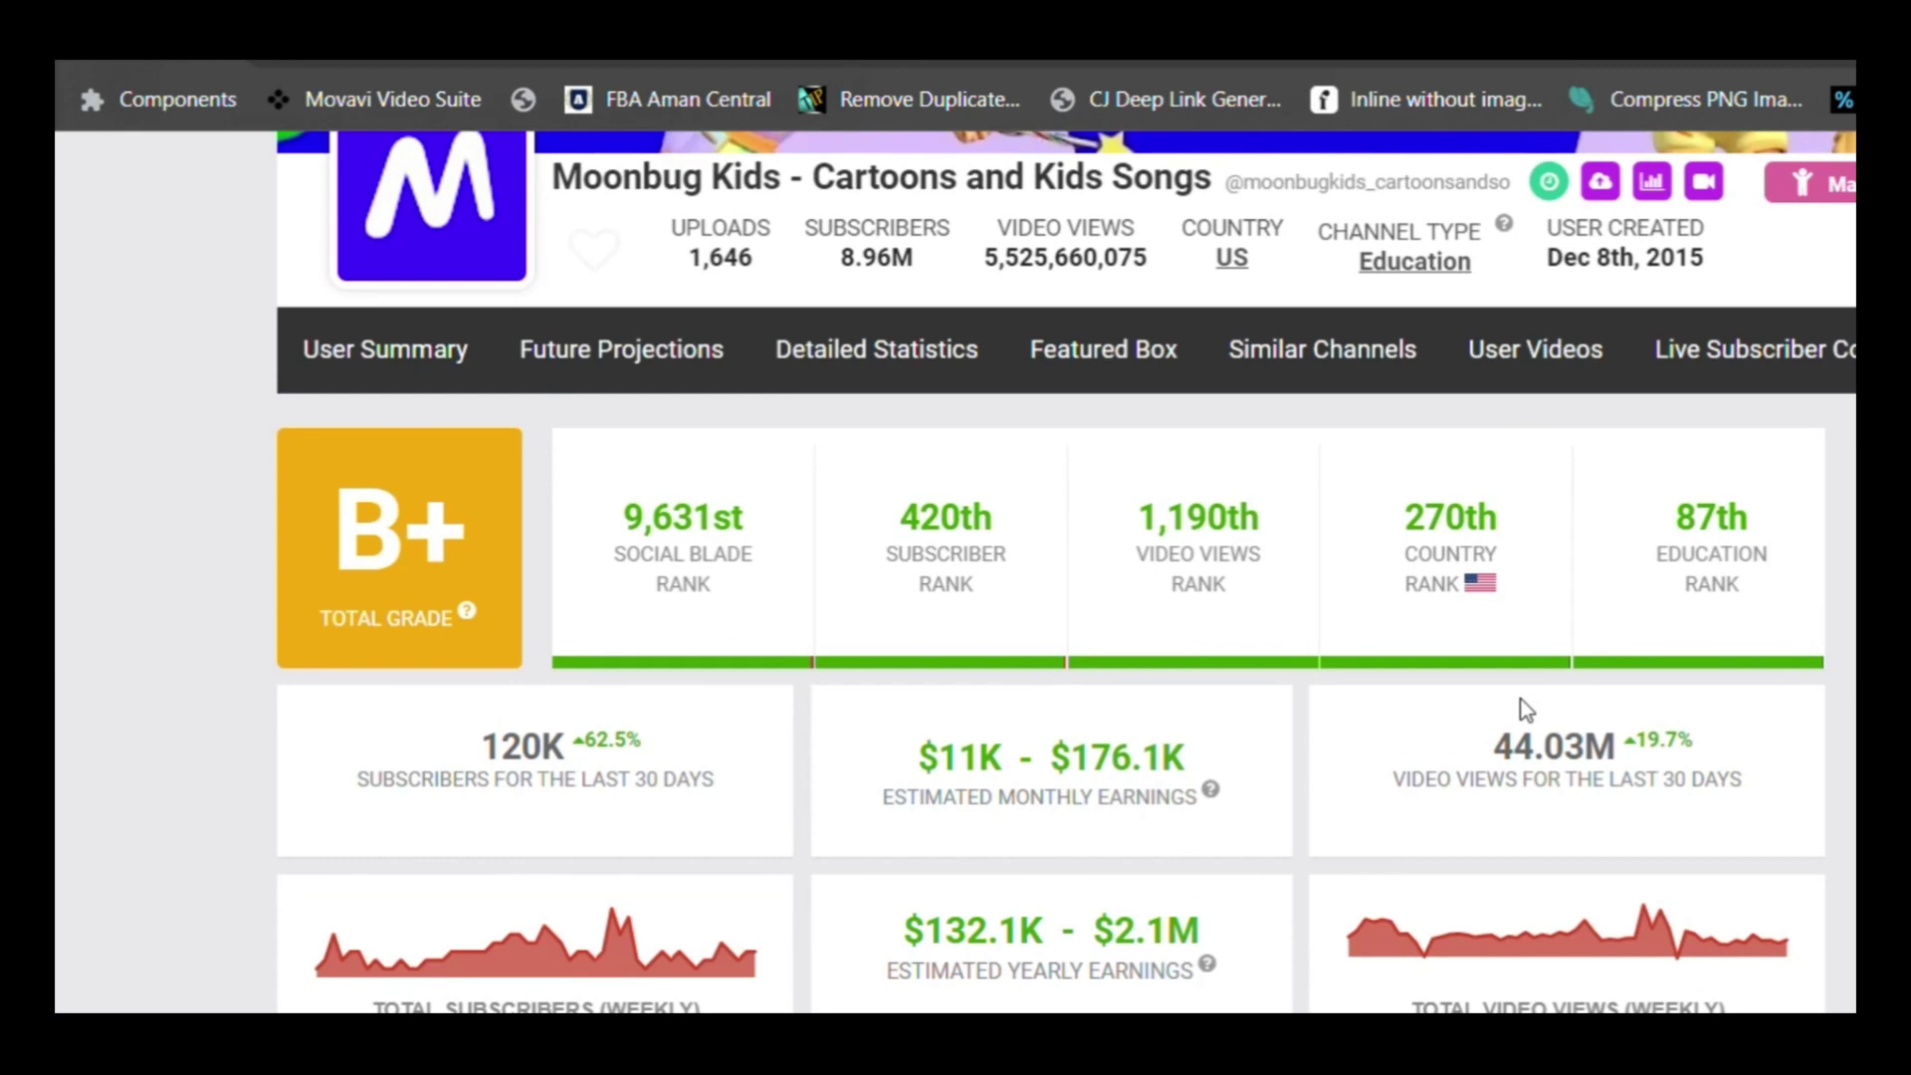
{"action": "scroll", "coordinate": [956, 568], "scroll_direction": "down", "scroll_amount": 3}
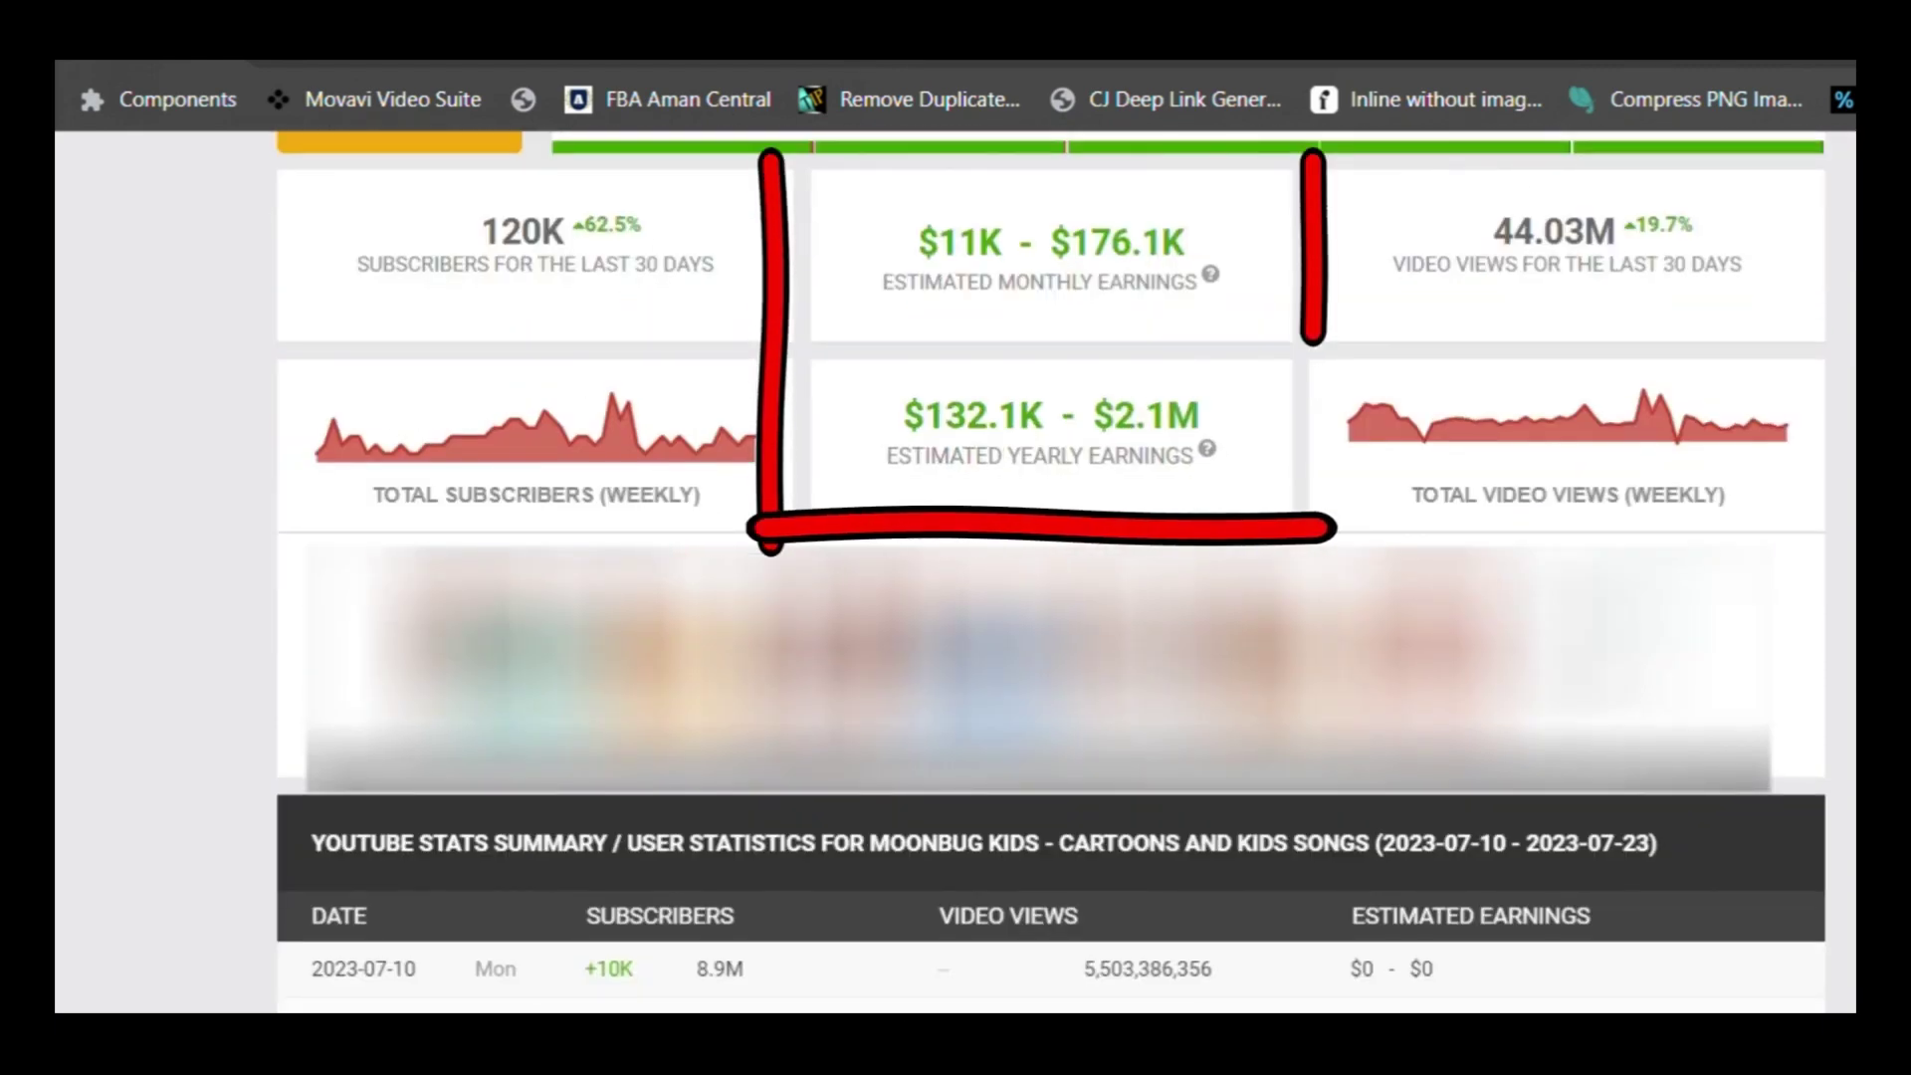